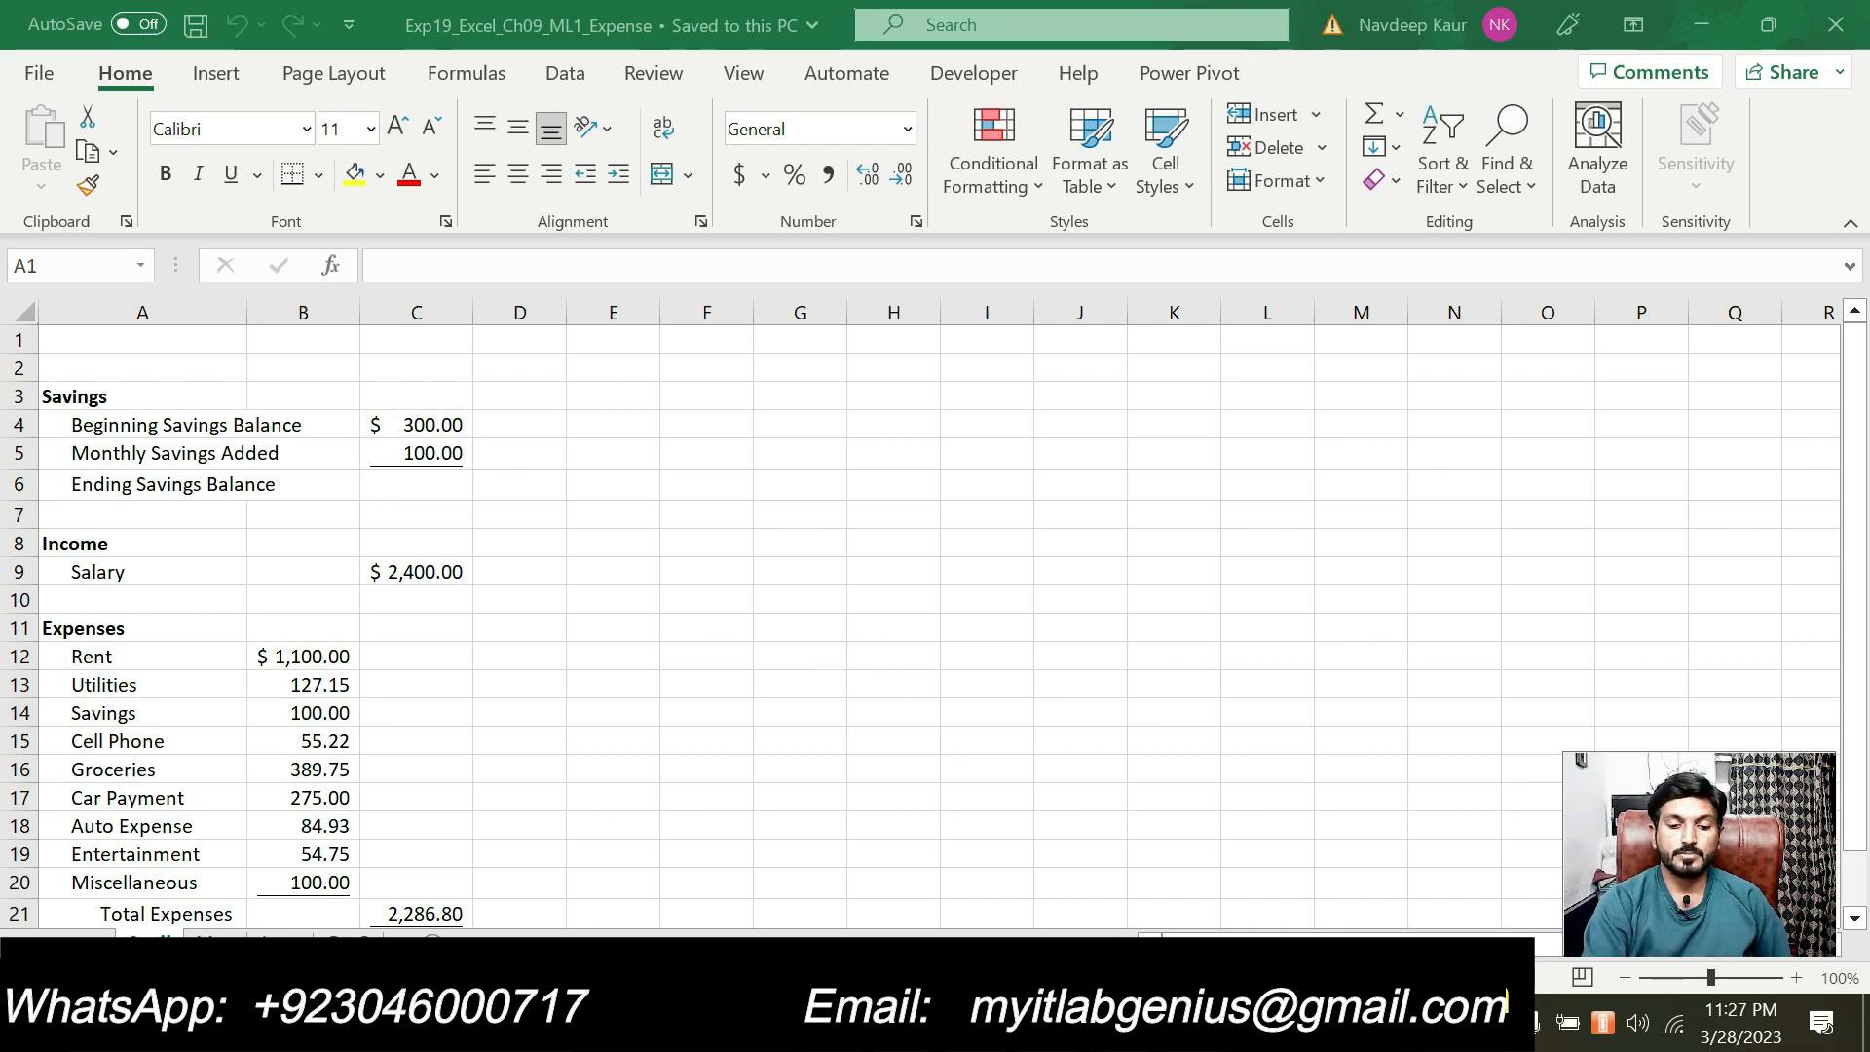
Step: Switch to the Word instructions document and highlight the Exp19_Excel_Ch09_ML1_Expenses title in turquoise
{"action": "key", "text": "alt+Tab"}
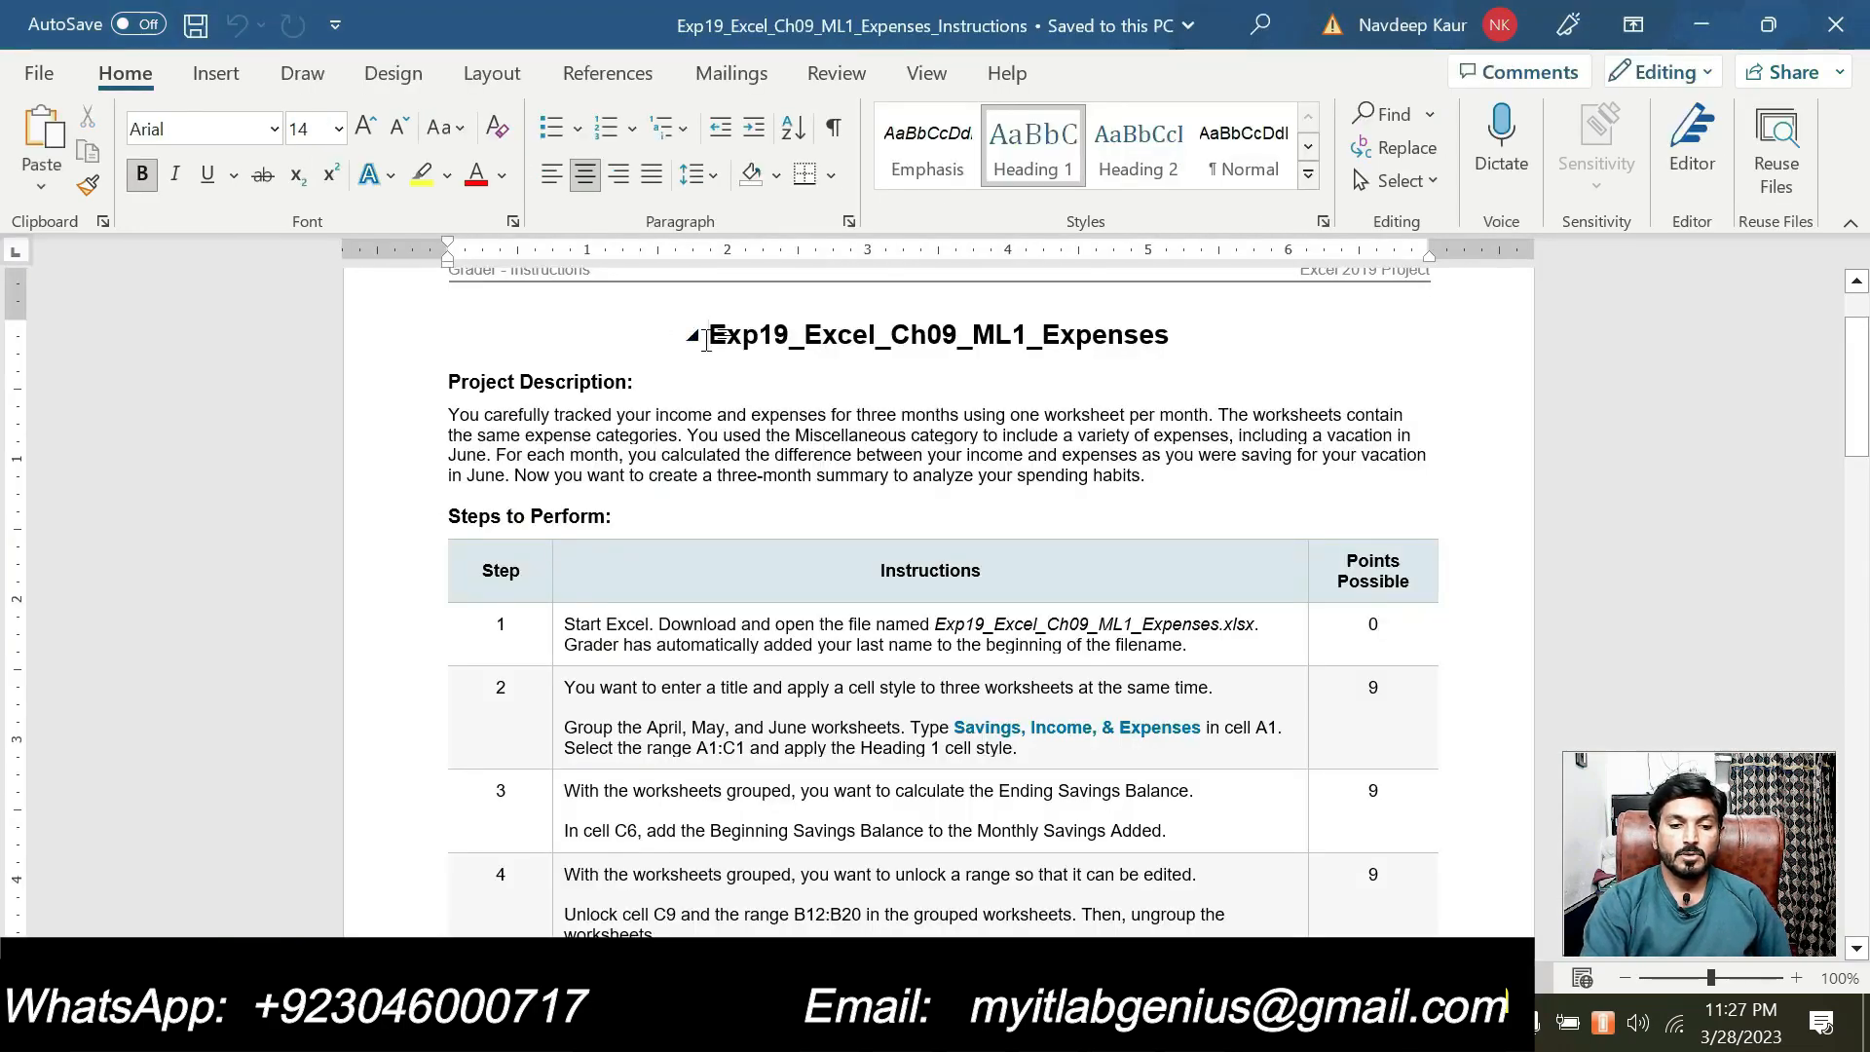
{"action": "left_click_drag", "start_coordinate": [706, 340], "coordinate": [1174, 336]}
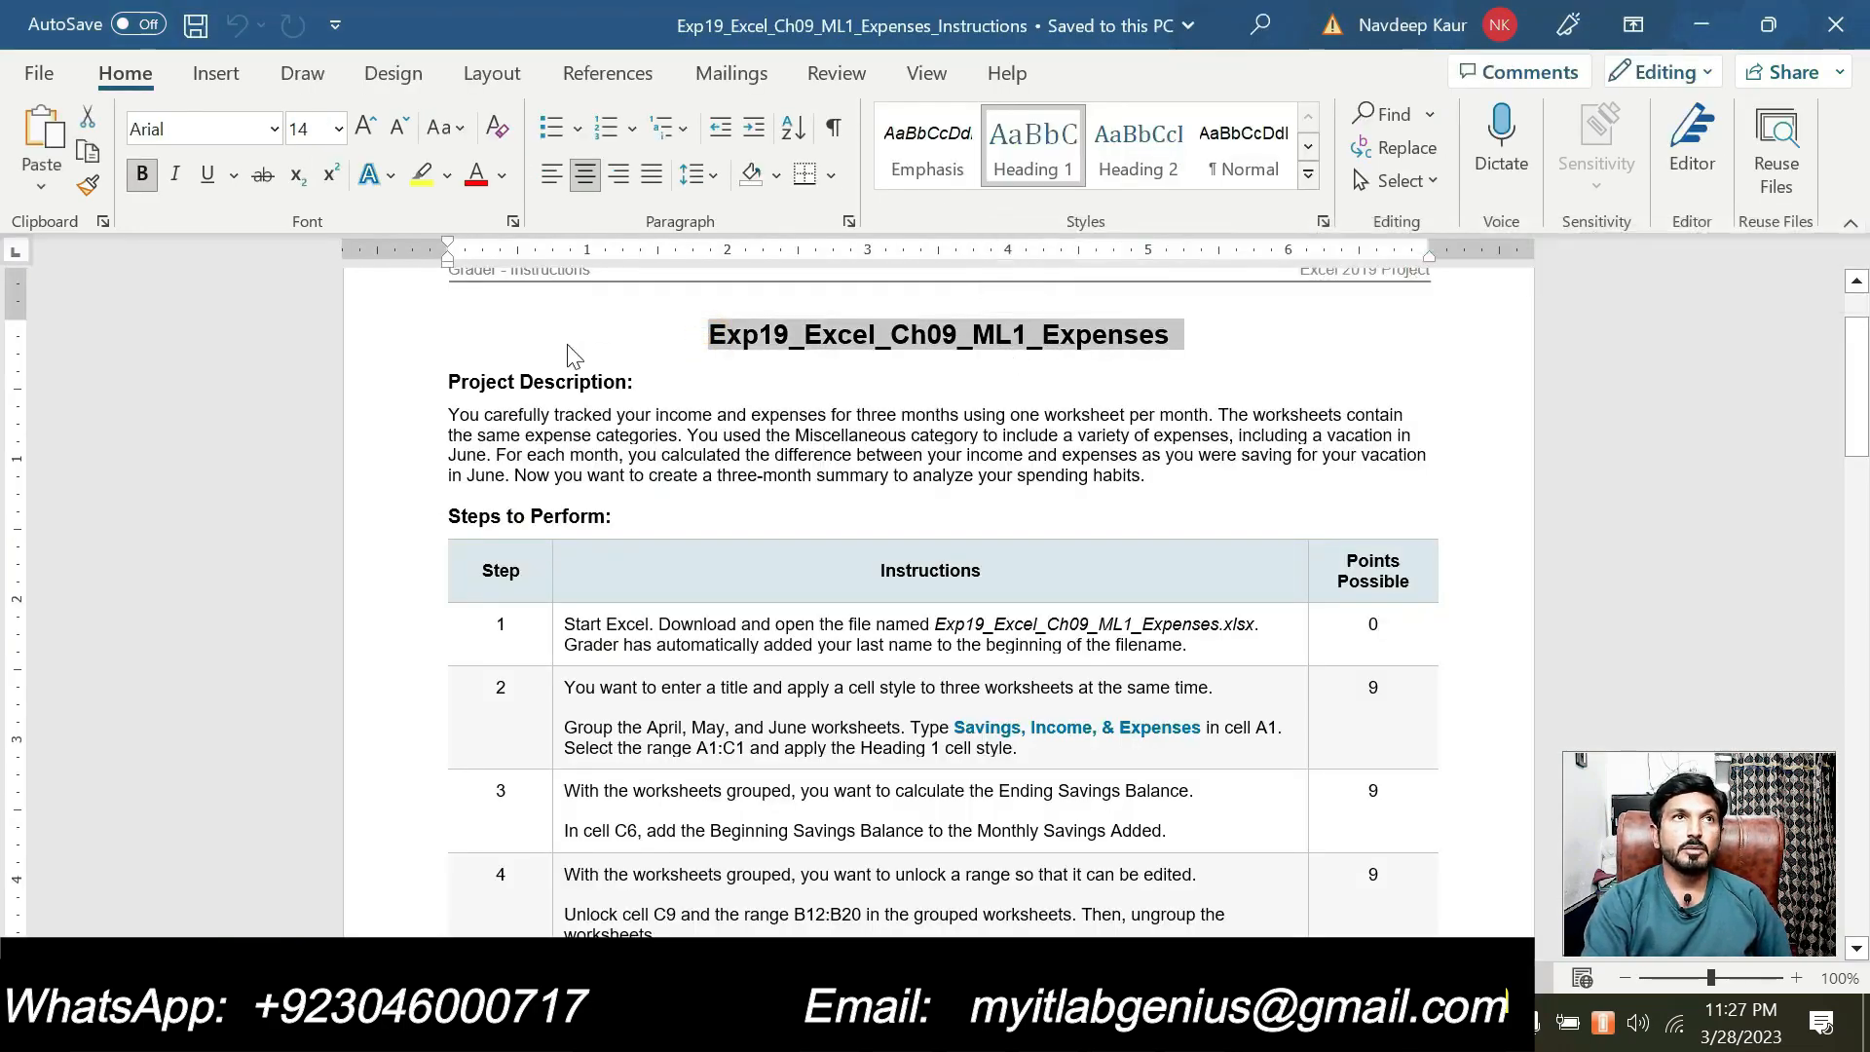
{"action": "left_click", "coordinate": [448, 176]}
{"action": "left_click", "coordinate": [520, 208]}
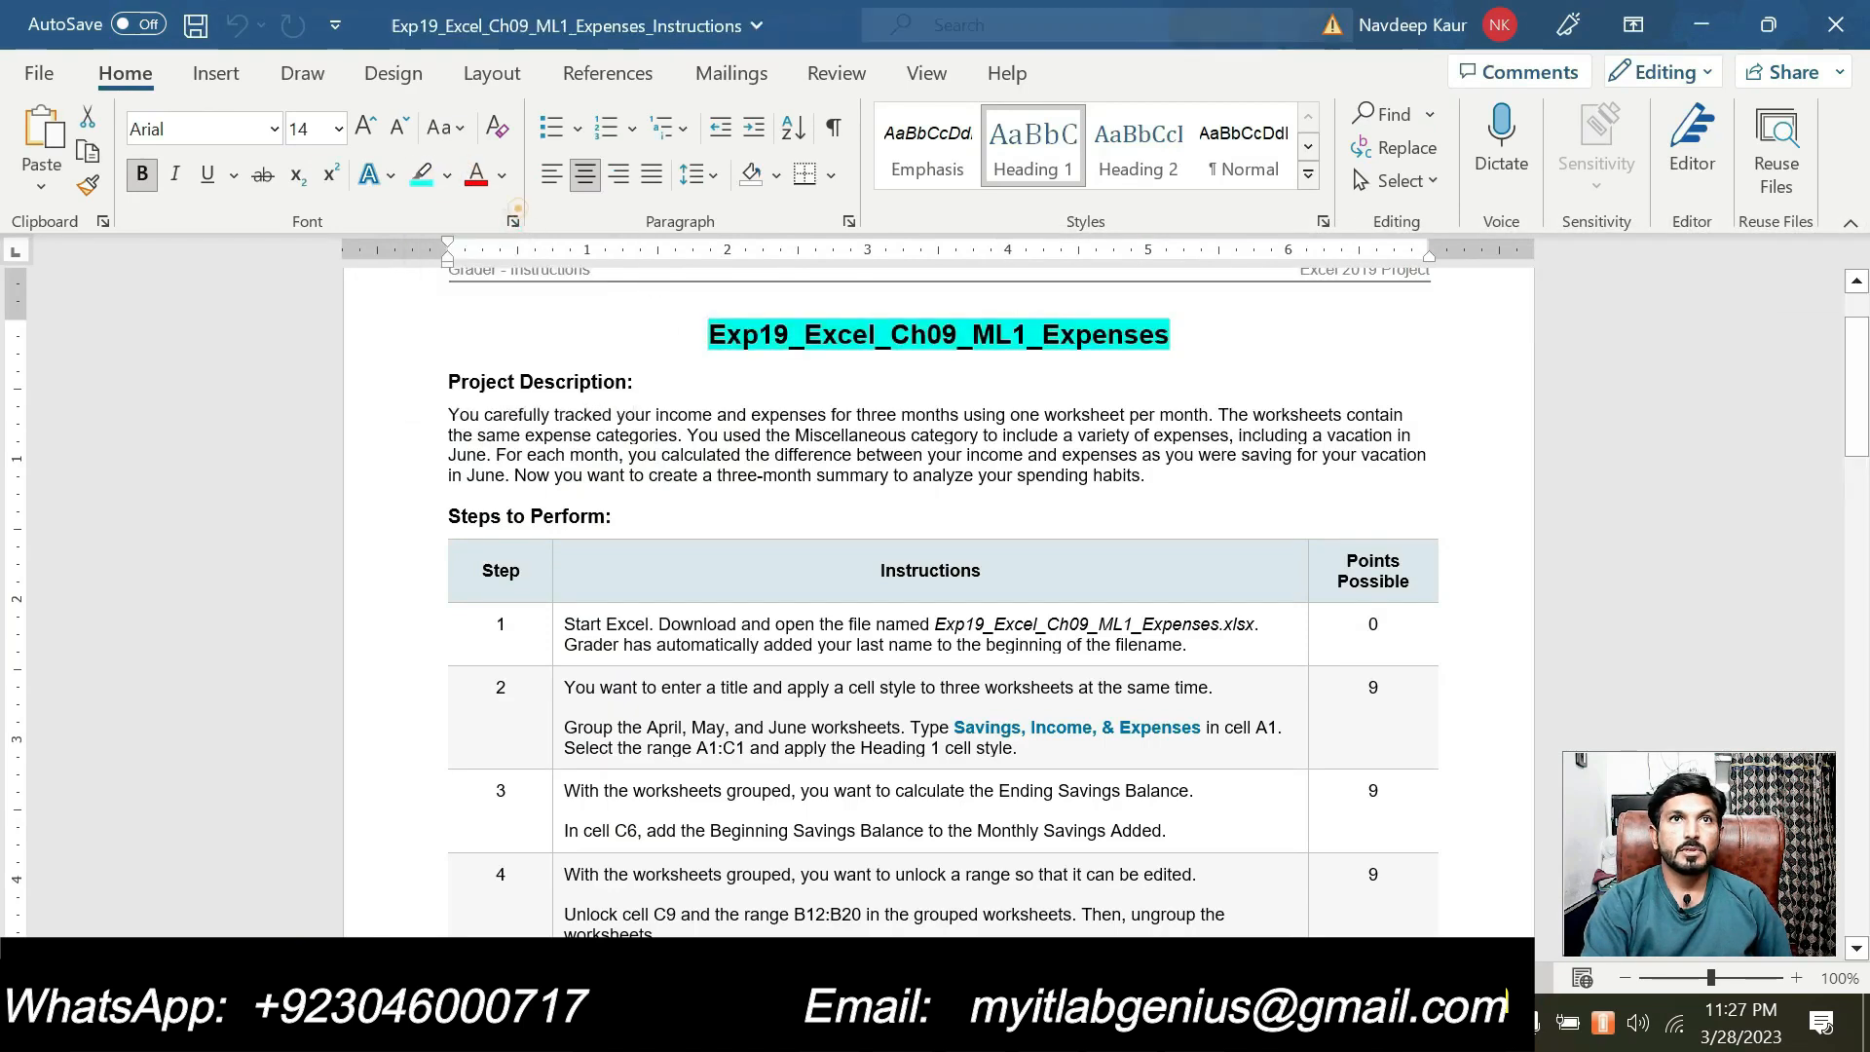
{"action": "left_click", "coordinate": [820, 454]}
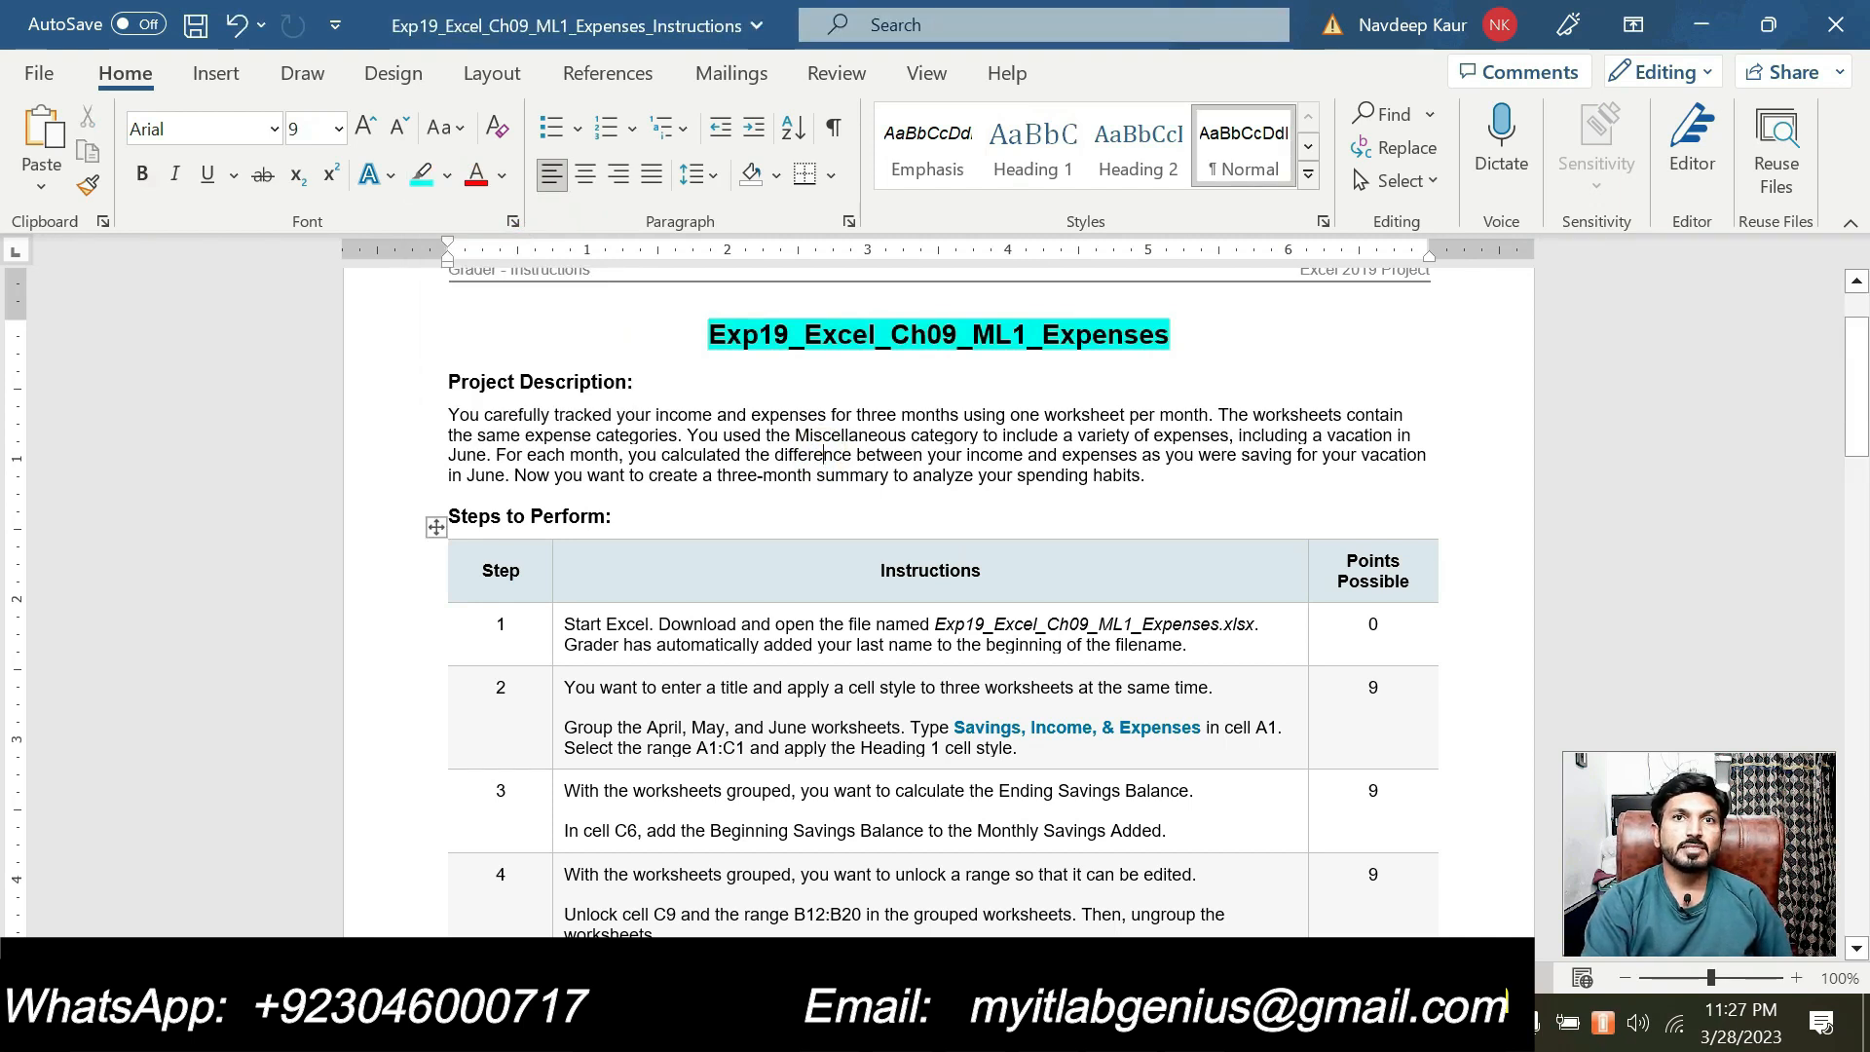
Step: Highlight the file name Exp19_Excel_Ch09_ML1_Expenses.xlsx in the step 1 instructions in turquoise
{"action": "left_click_drag", "start_coordinate": [937, 623], "coordinate": [1254, 624]}
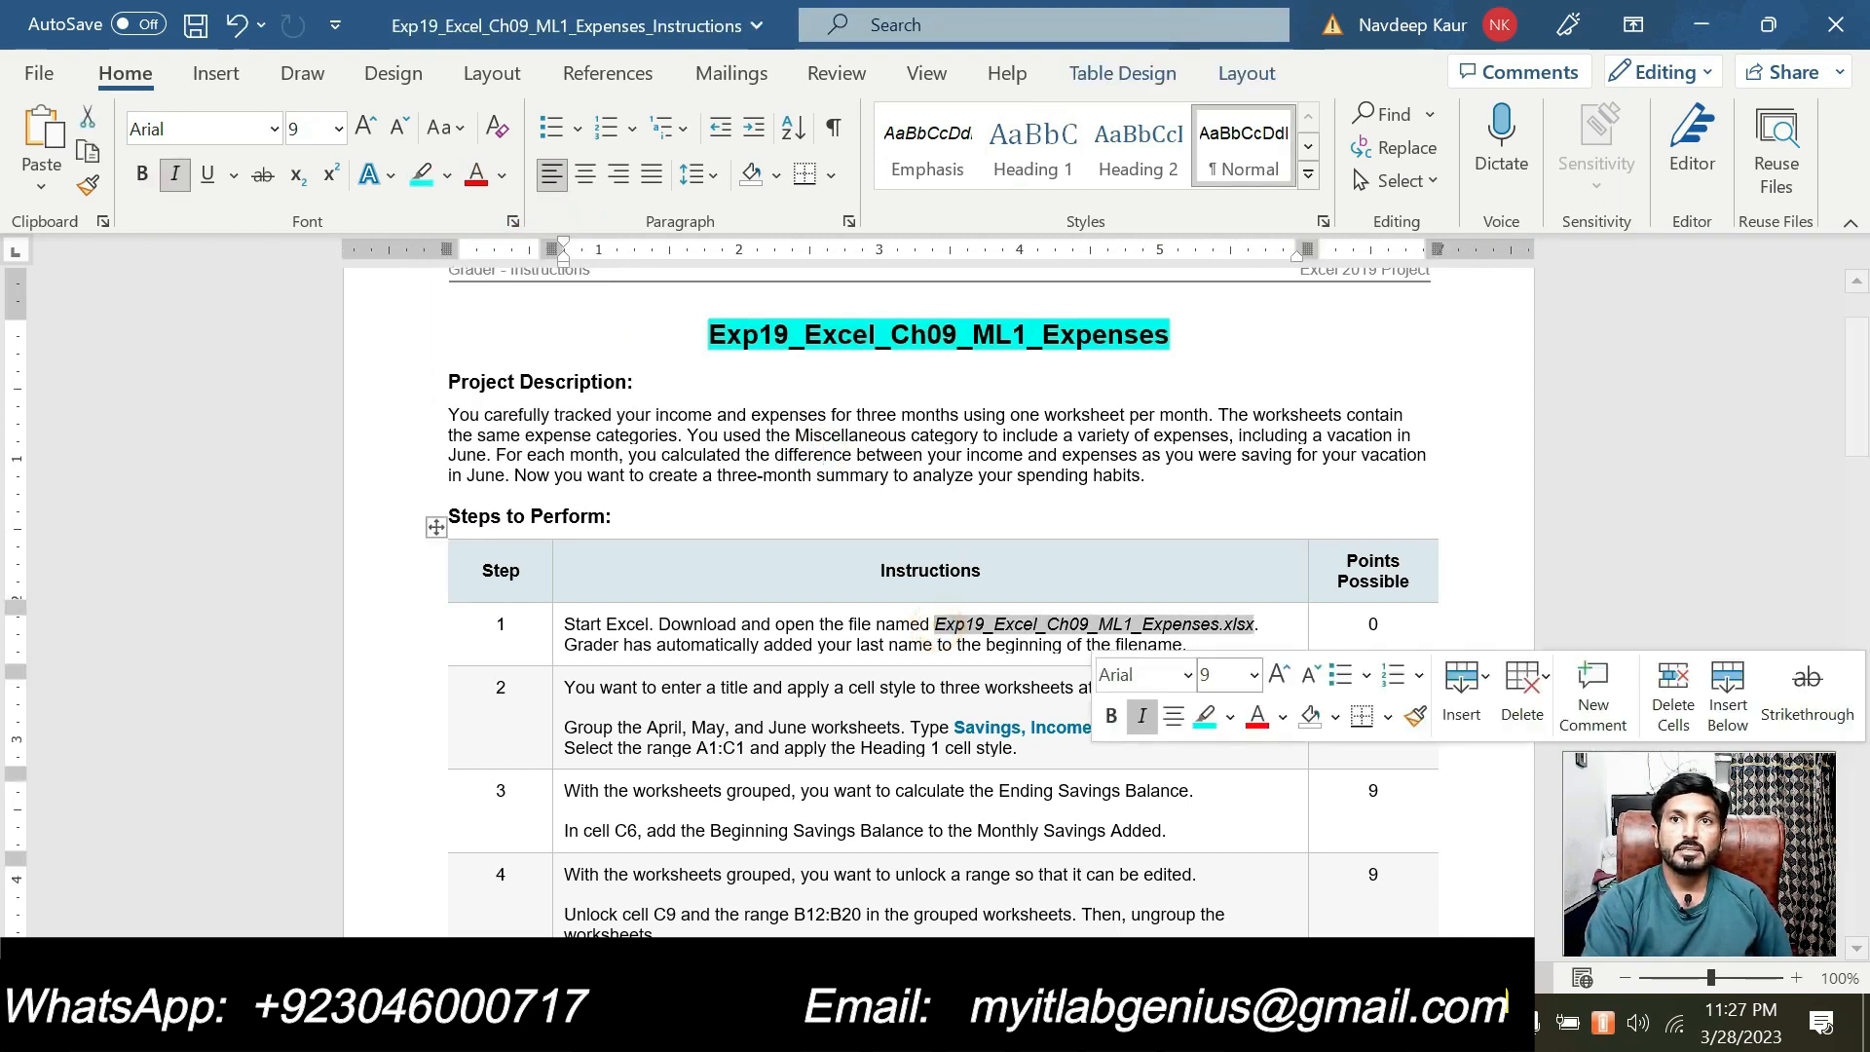
{"action": "left_click", "coordinate": [1204, 717]}
{"action": "left_click", "coordinate": [959, 631]}
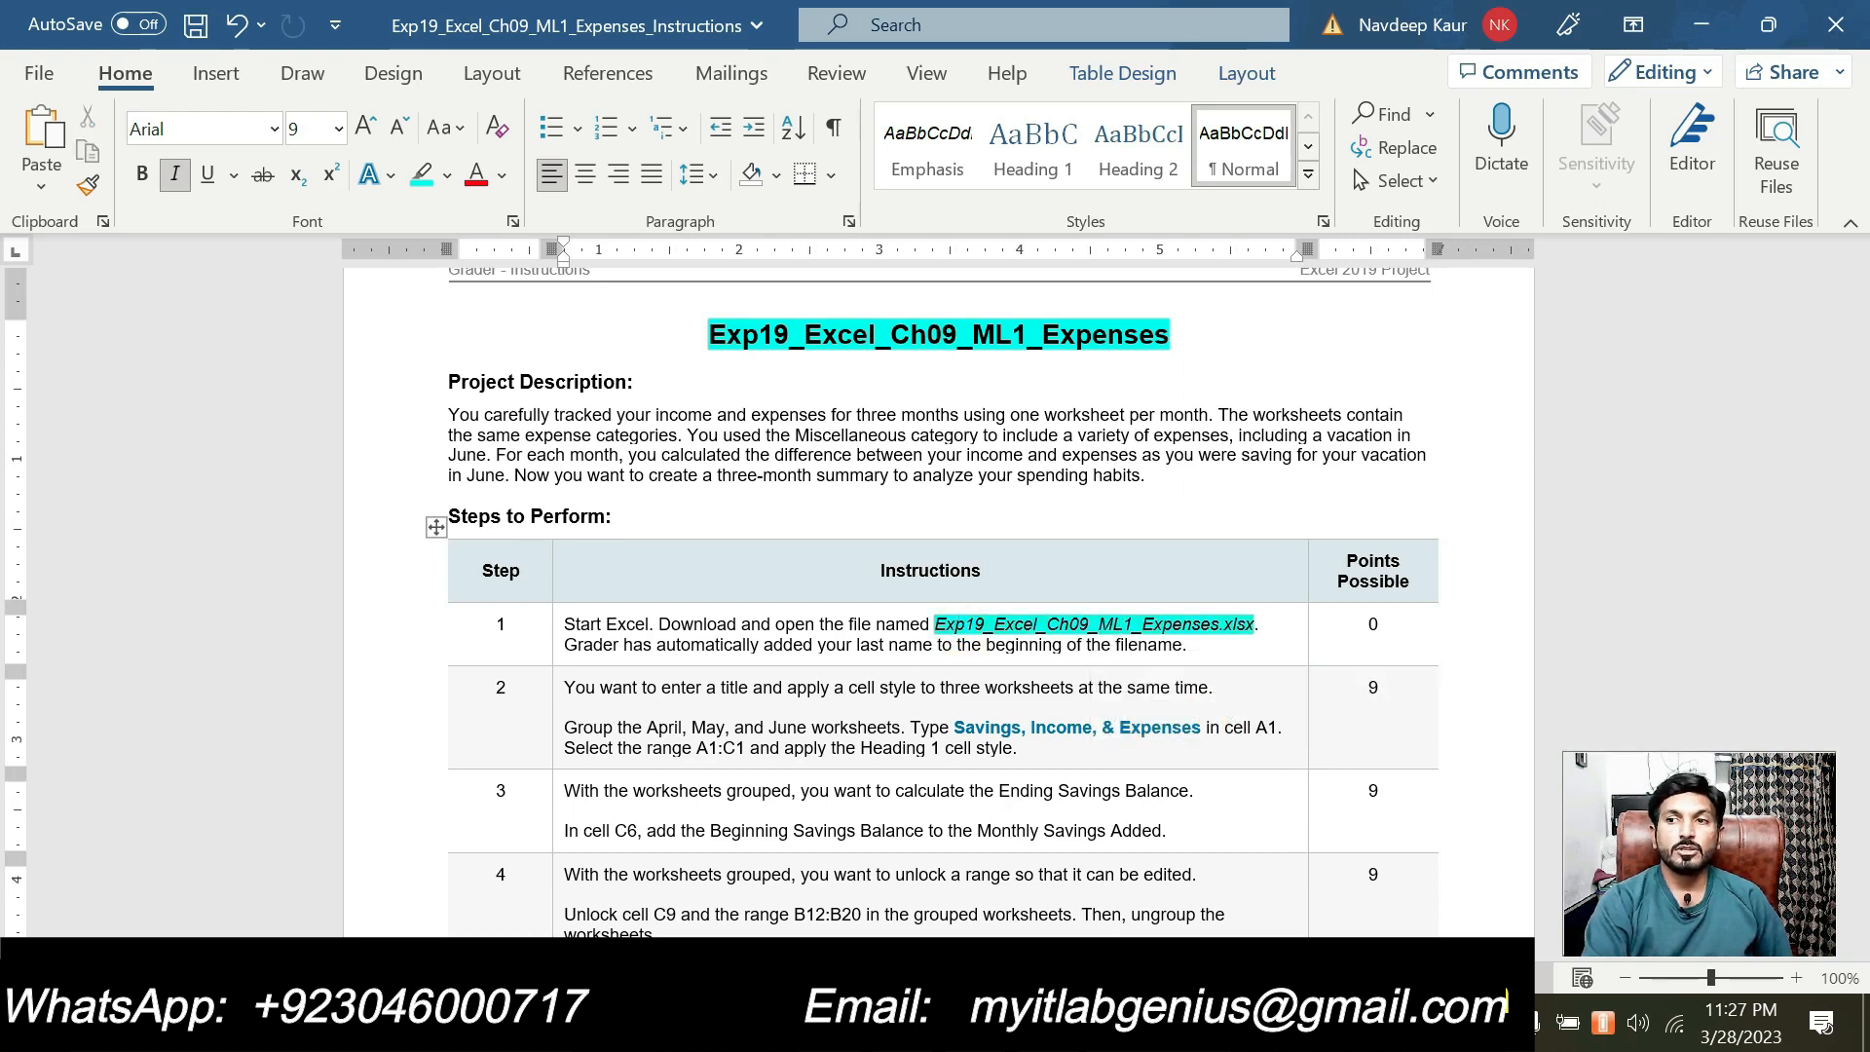
Step: Switch to the Excel workbook and look through the April, May, June and Qtr 2 worksheets
{"action": "key", "text": "alt+Tab"}
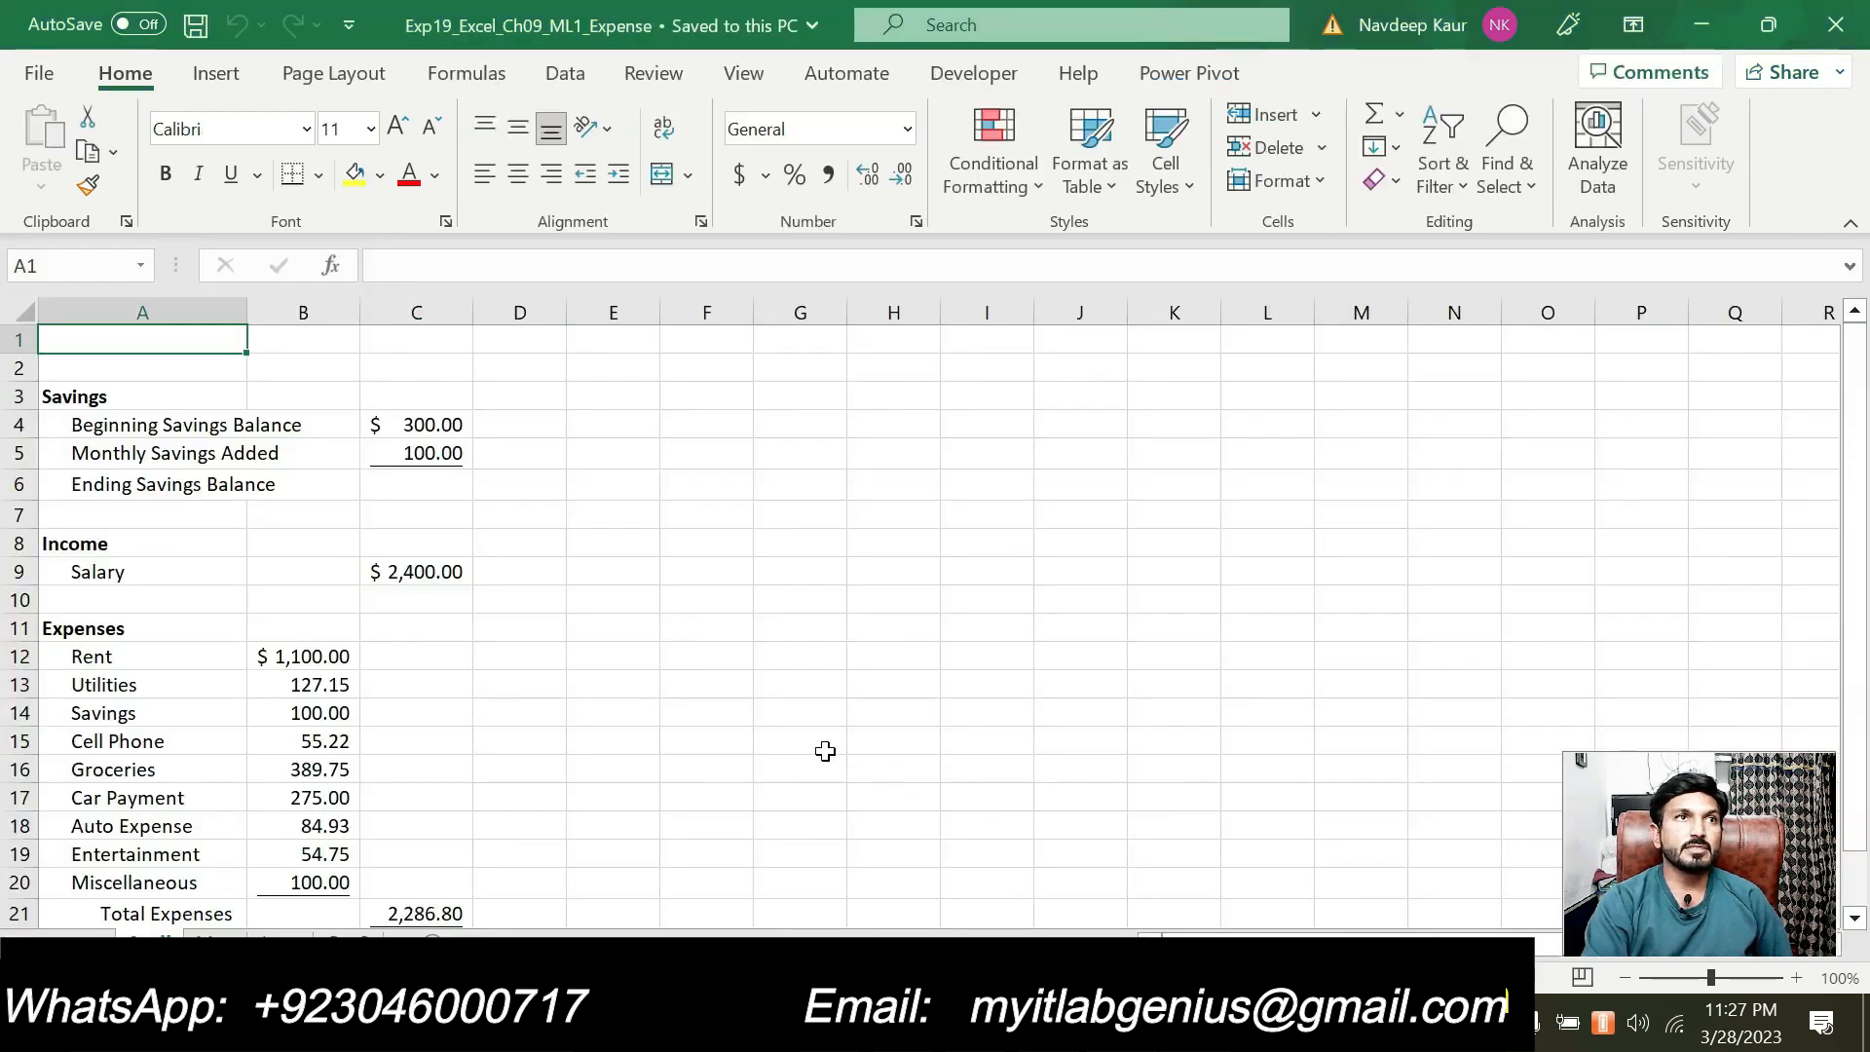
{"action": "scroll", "coordinate": [825, 751], "scroll_direction": "down", "scroll_amount": 4}
{"action": "scroll", "coordinate": [825, 751], "scroll_direction": "up", "scroll_amount": 4}
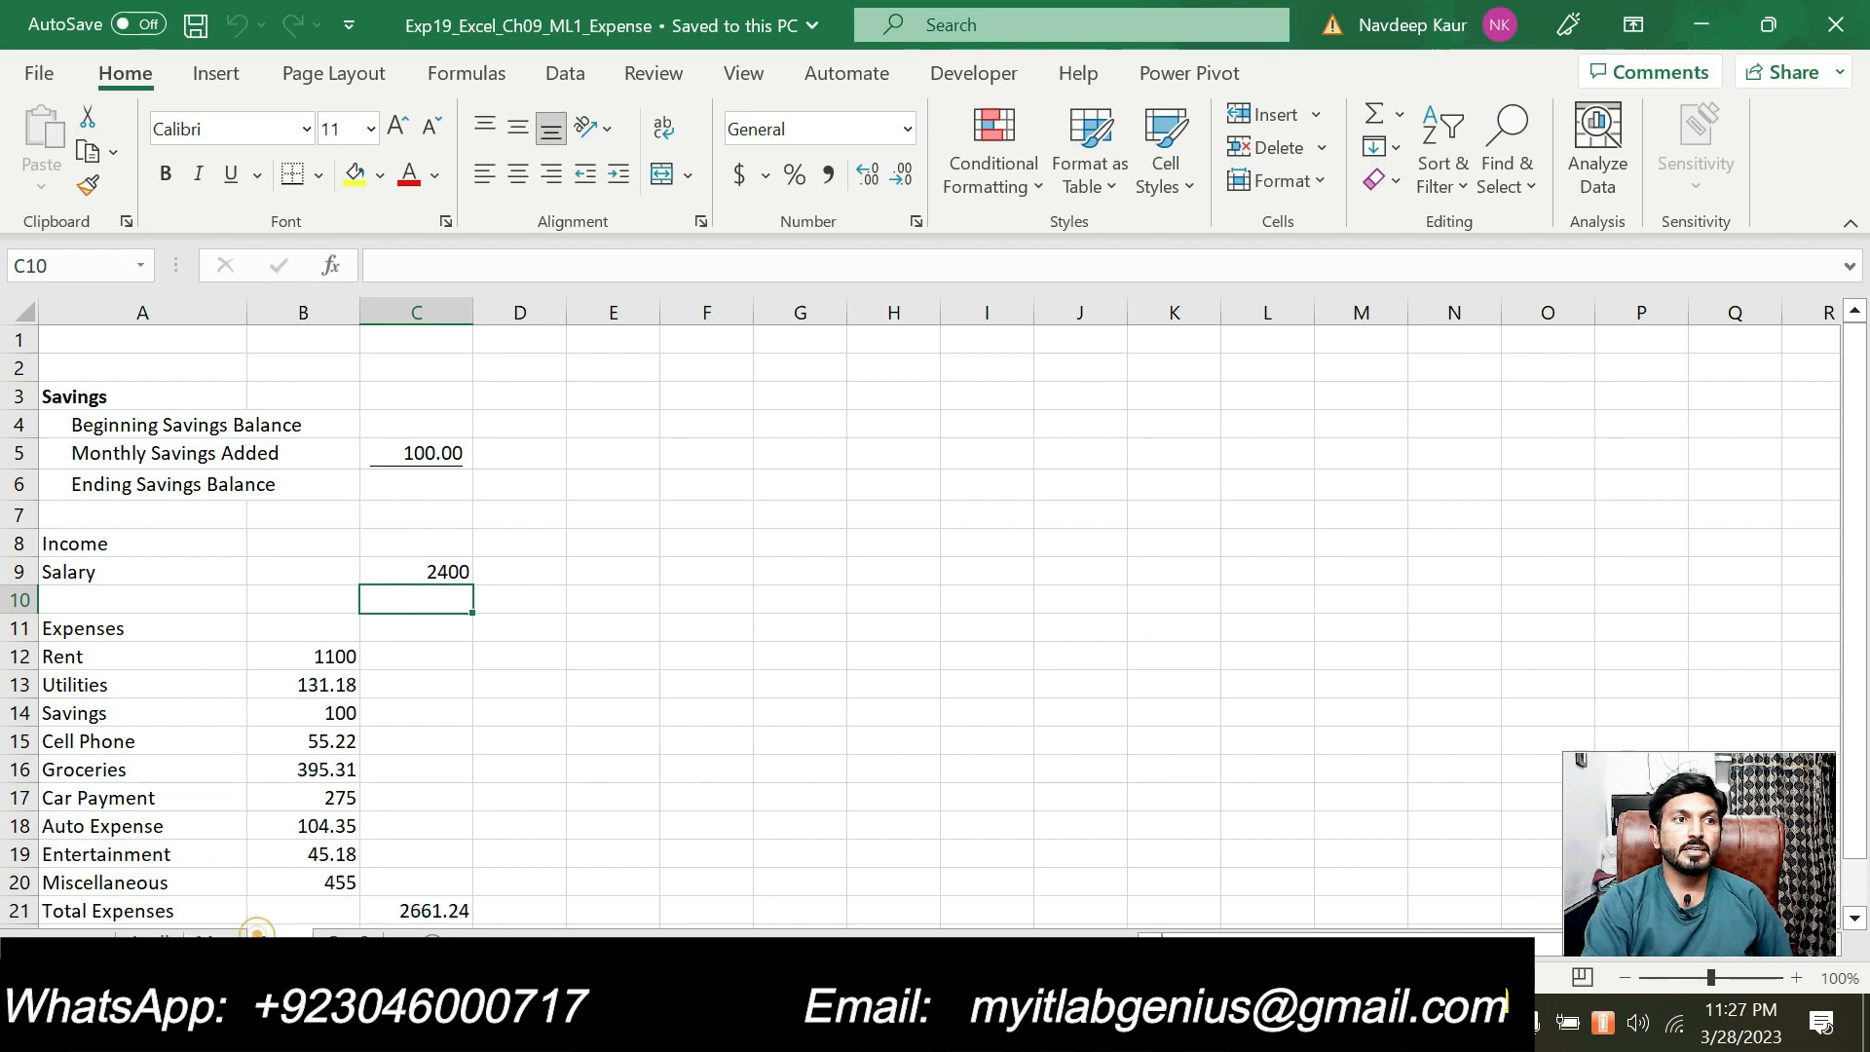
{"action": "left_click", "coordinate": [350, 943]}
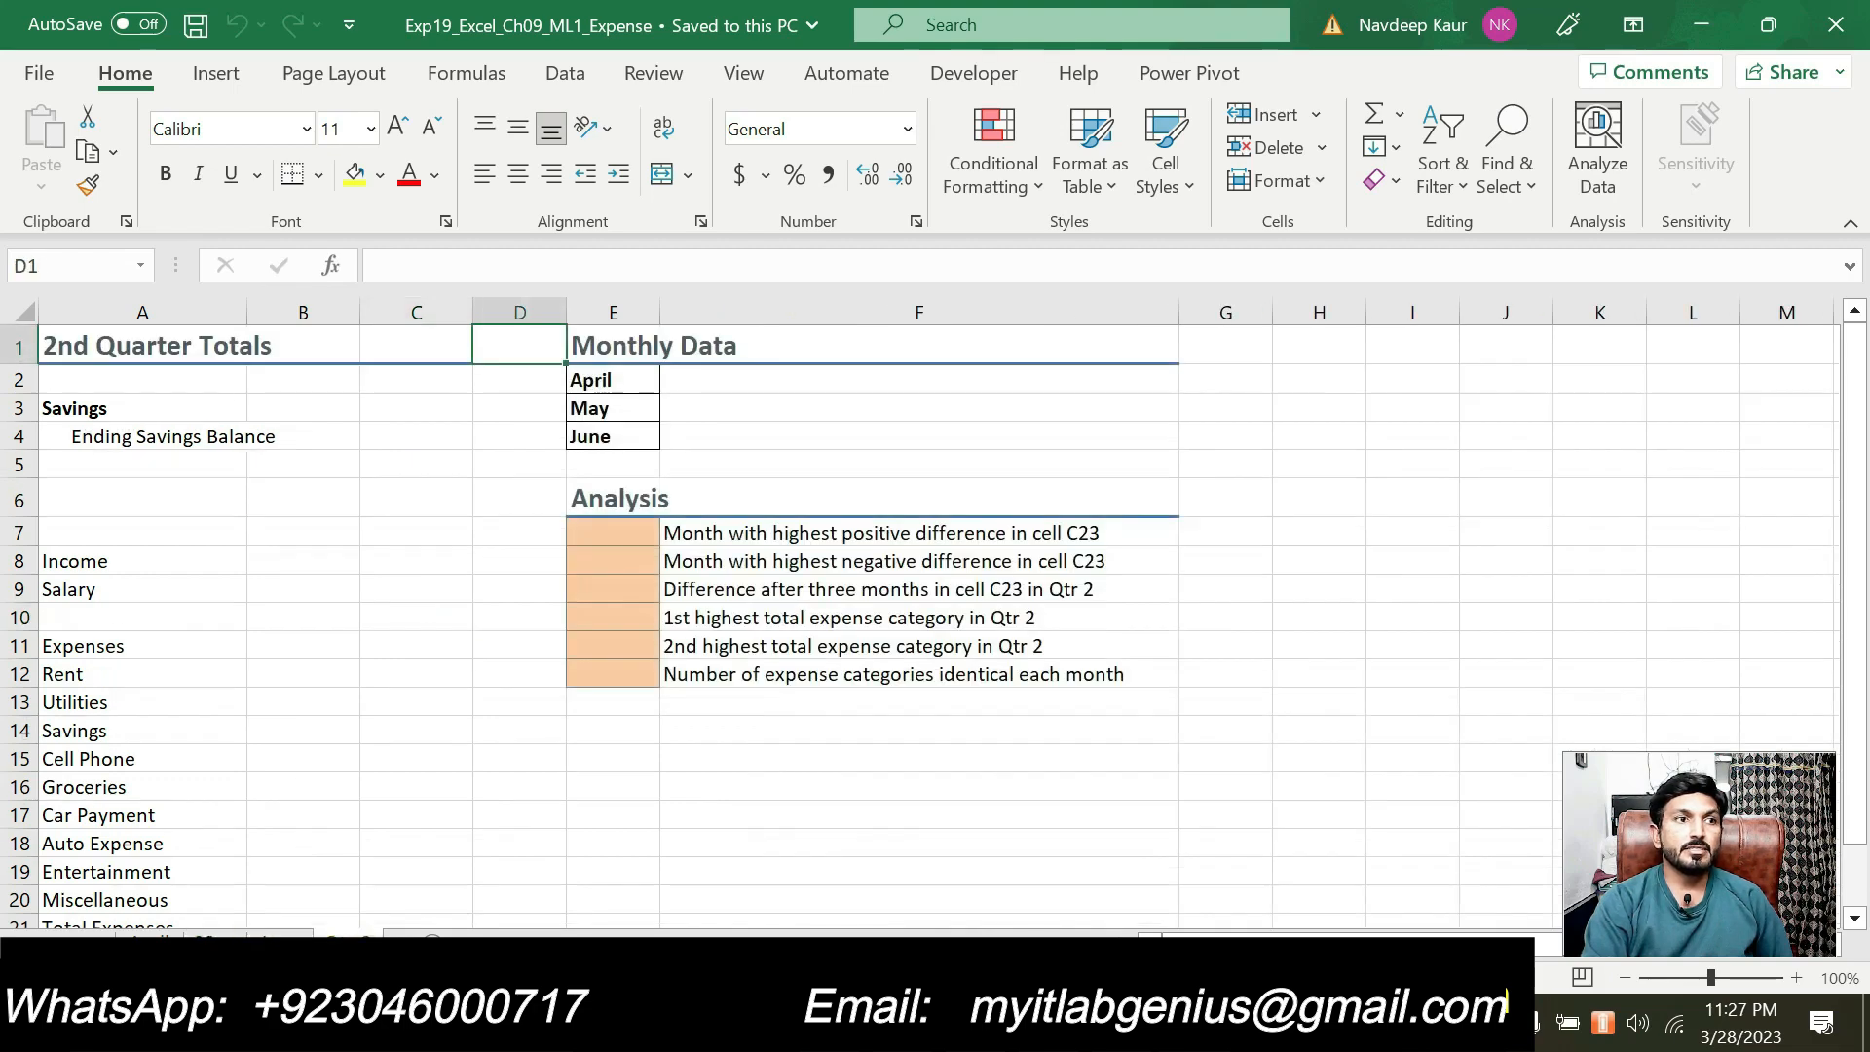
{"action": "left_click", "coordinate": [164, 943]}
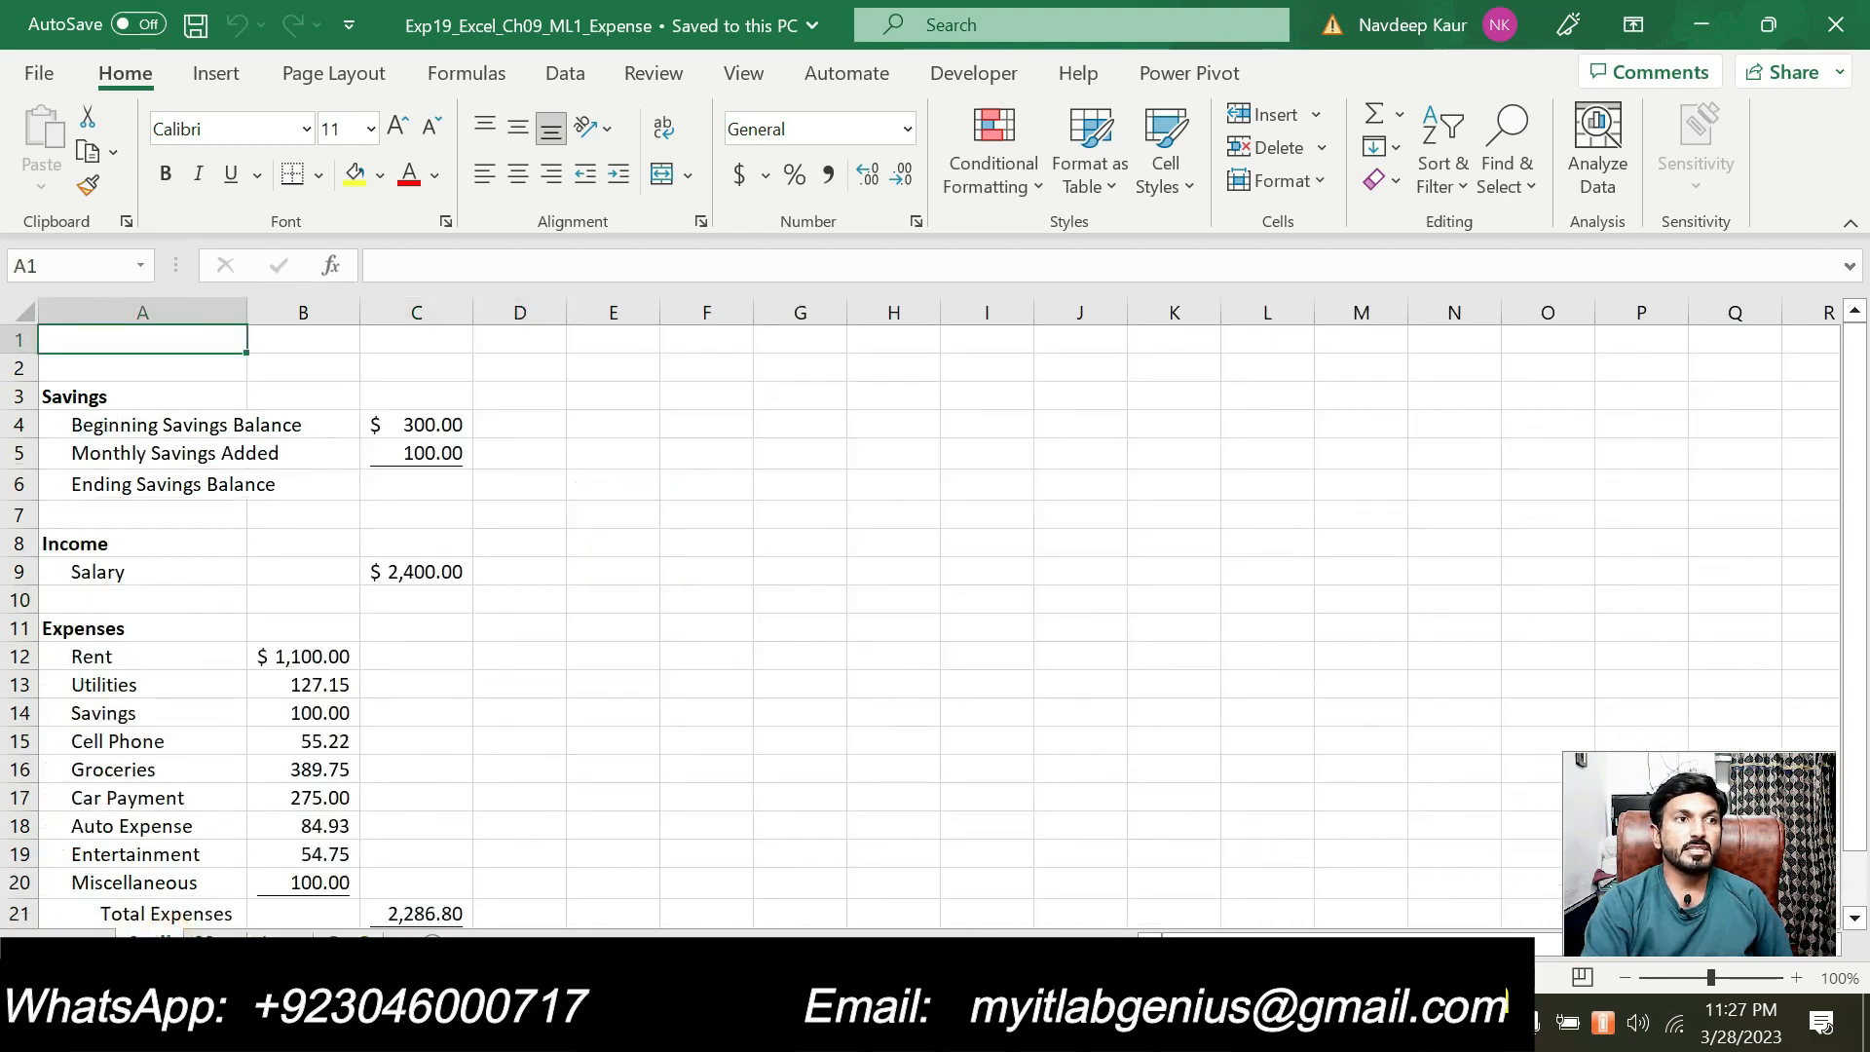
{"action": "left_click", "coordinate": [230, 942]}
{"action": "left_click", "coordinate": [281, 941]}
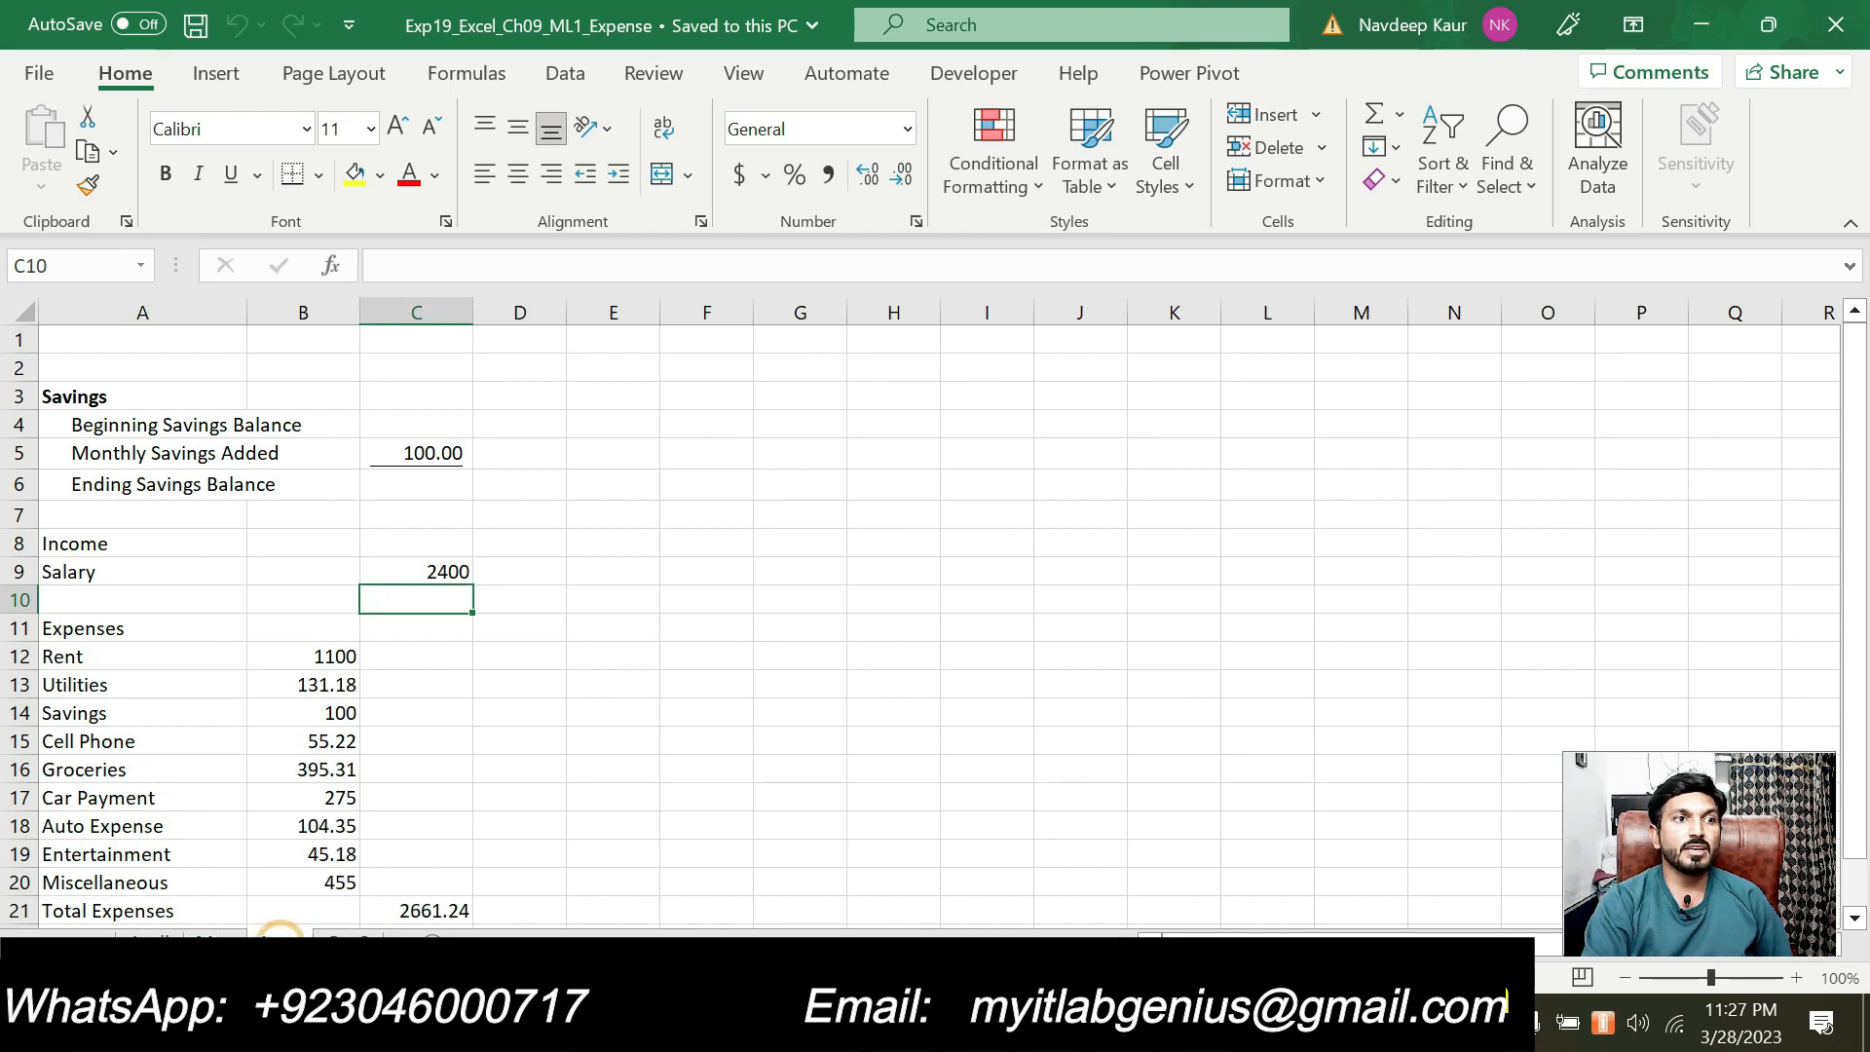
{"action": "left_click", "coordinate": [353, 941]}
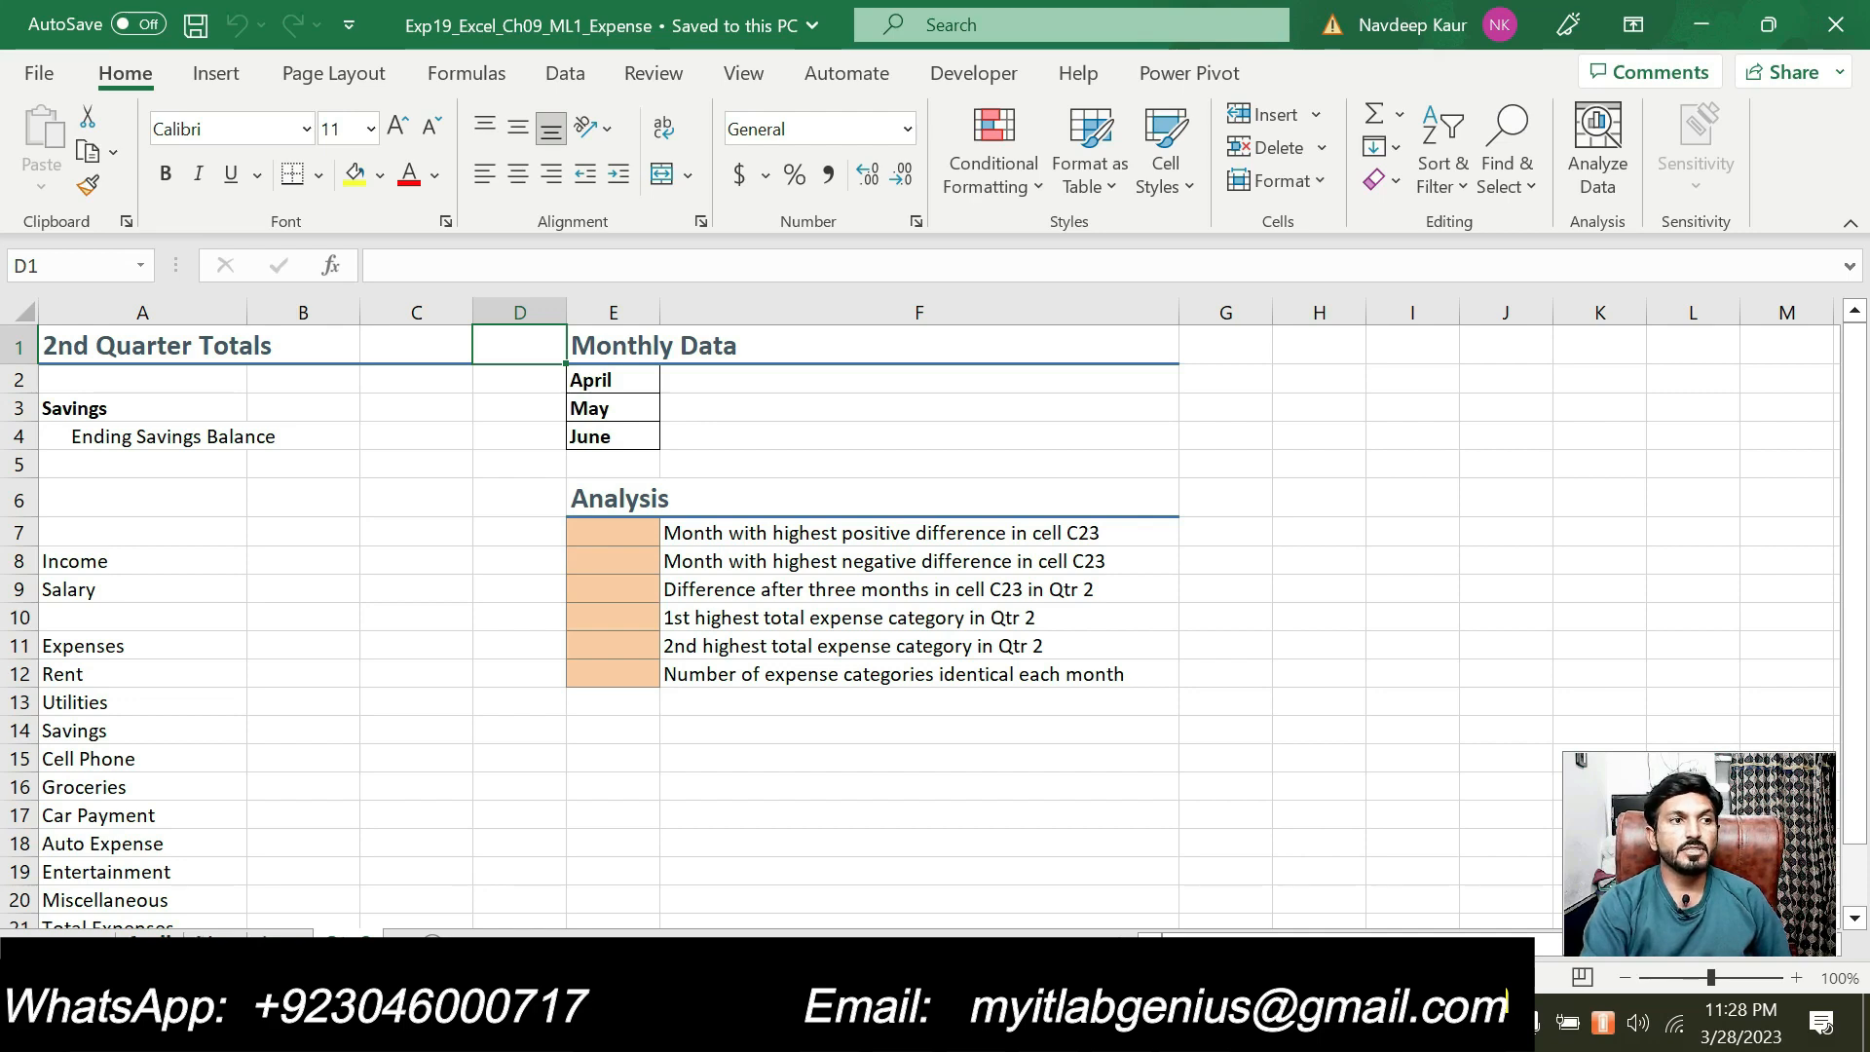
{"action": "left_click", "coordinate": [151, 942]}
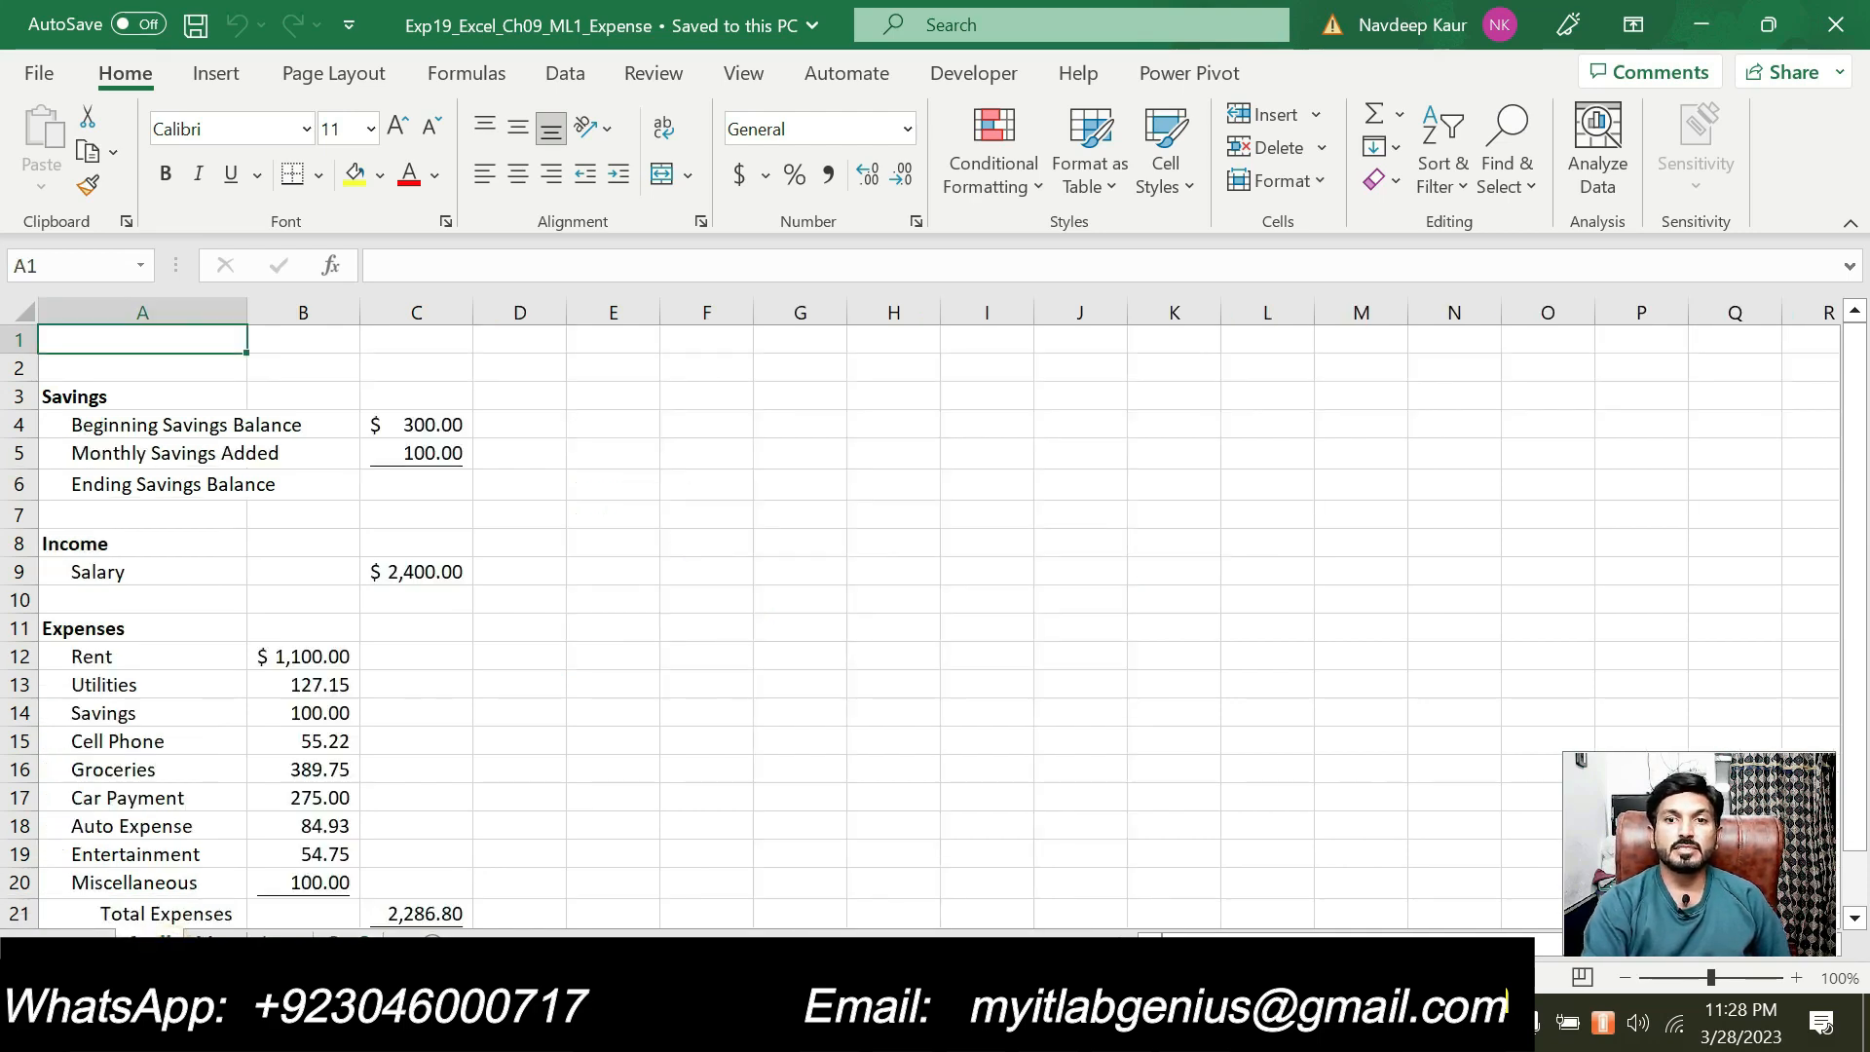
Step: Return to the Word instructions and remove the turquoise highlight from the file name in step 1
{"action": "left_click", "coordinate": [1119, 1027]}
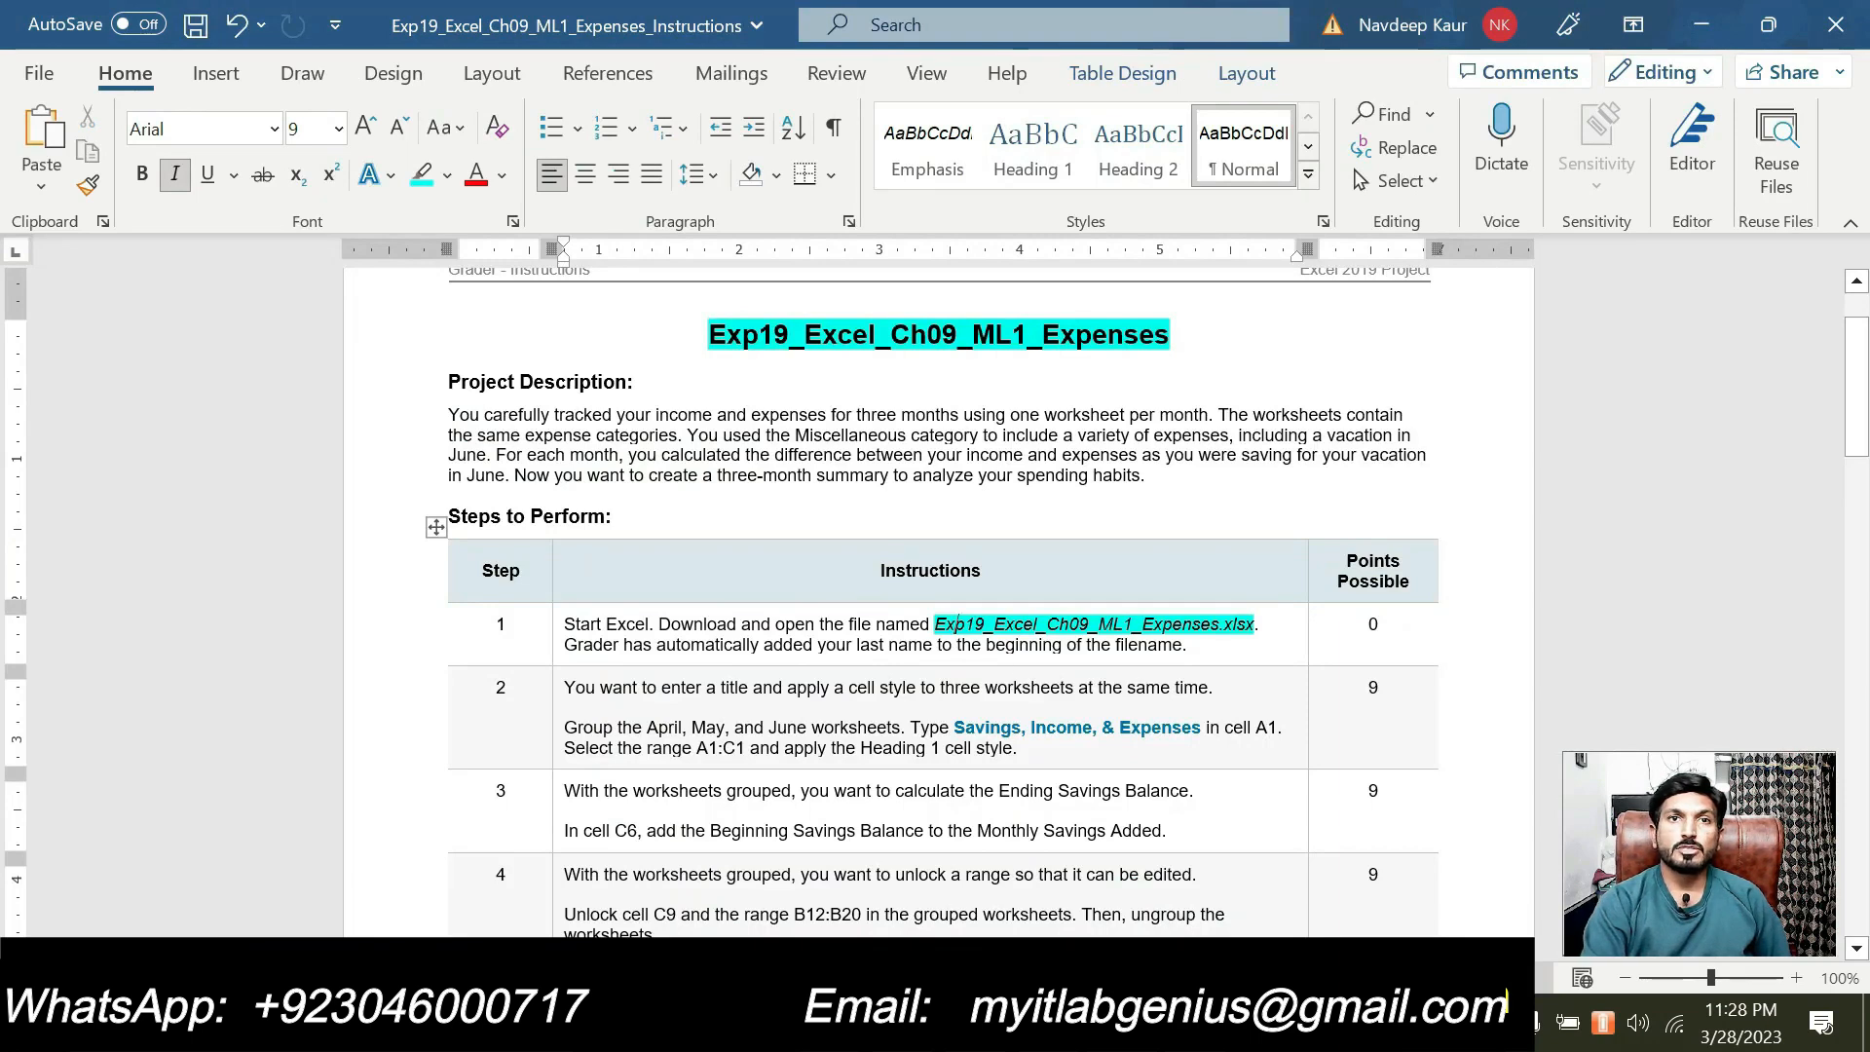
{"action": "left_click_drag", "start_coordinate": [933, 624], "coordinate": [1254, 624]}
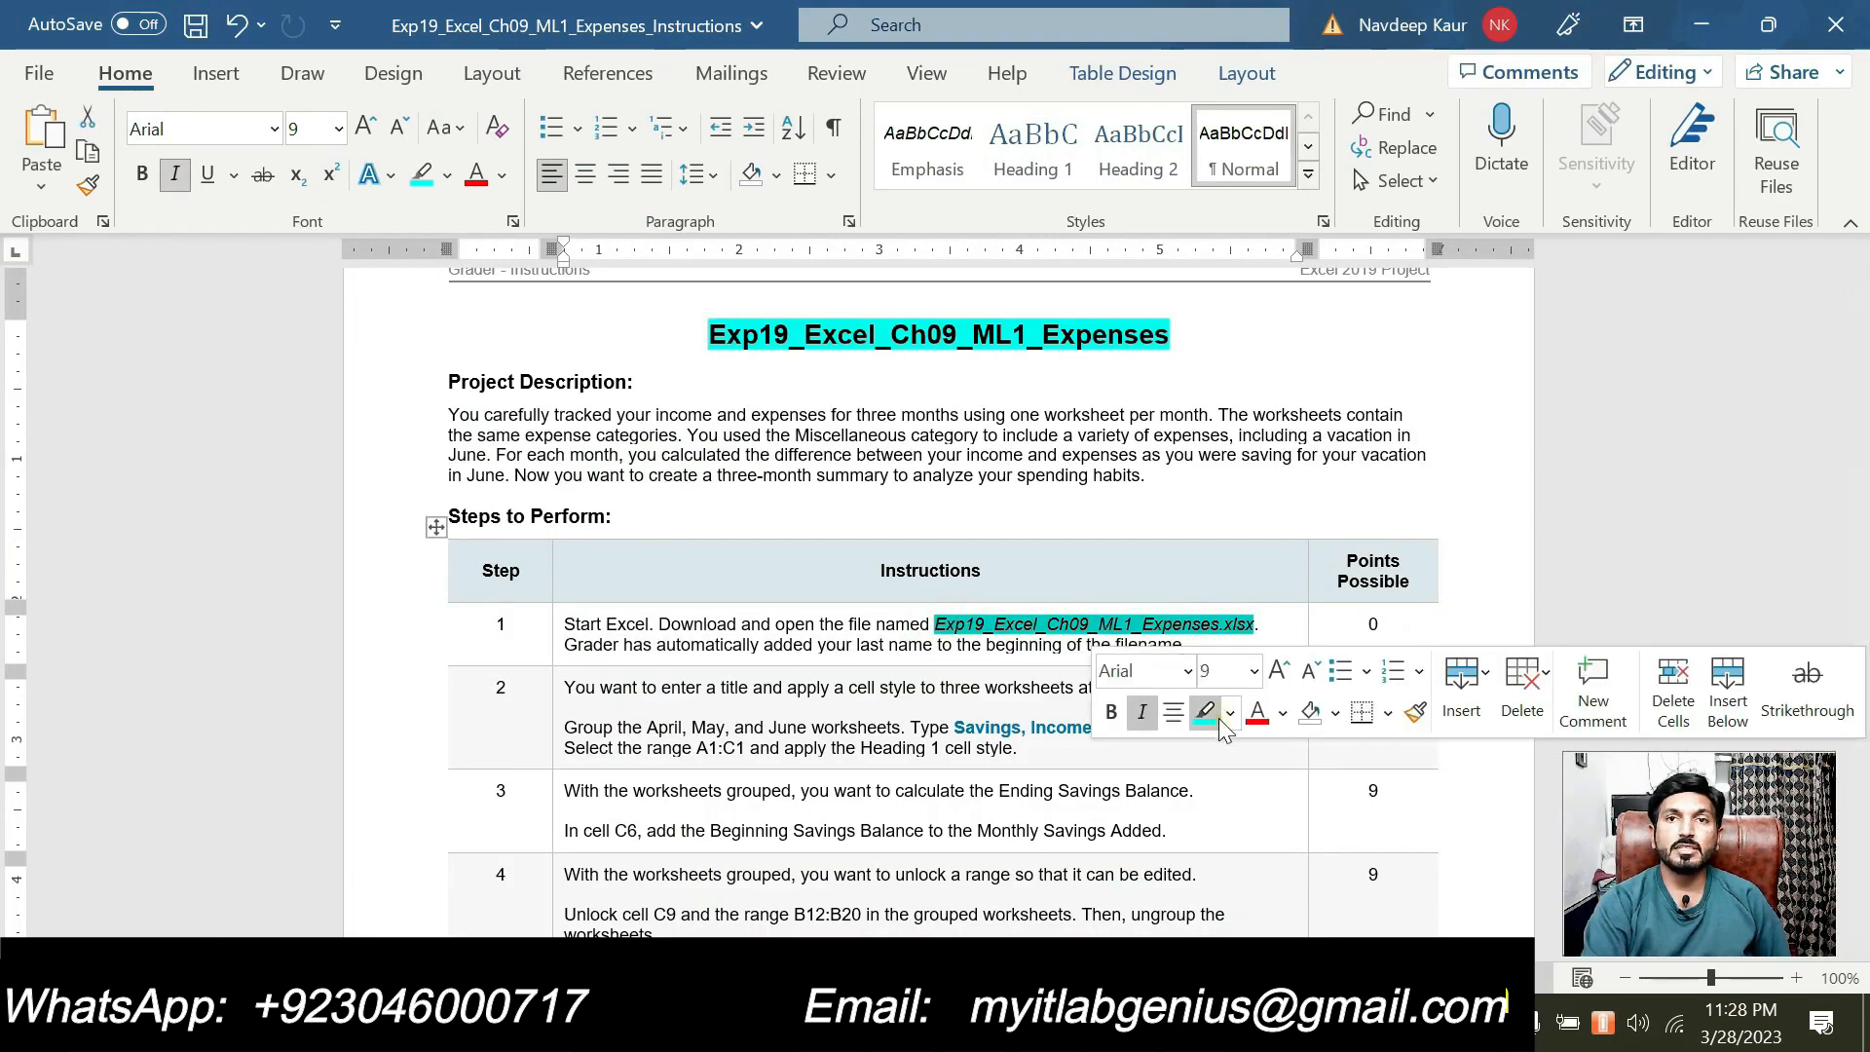
{"action": "left_click", "coordinate": [1205, 713]}
{"action": "left_click", "coordinate": [836, 747]}
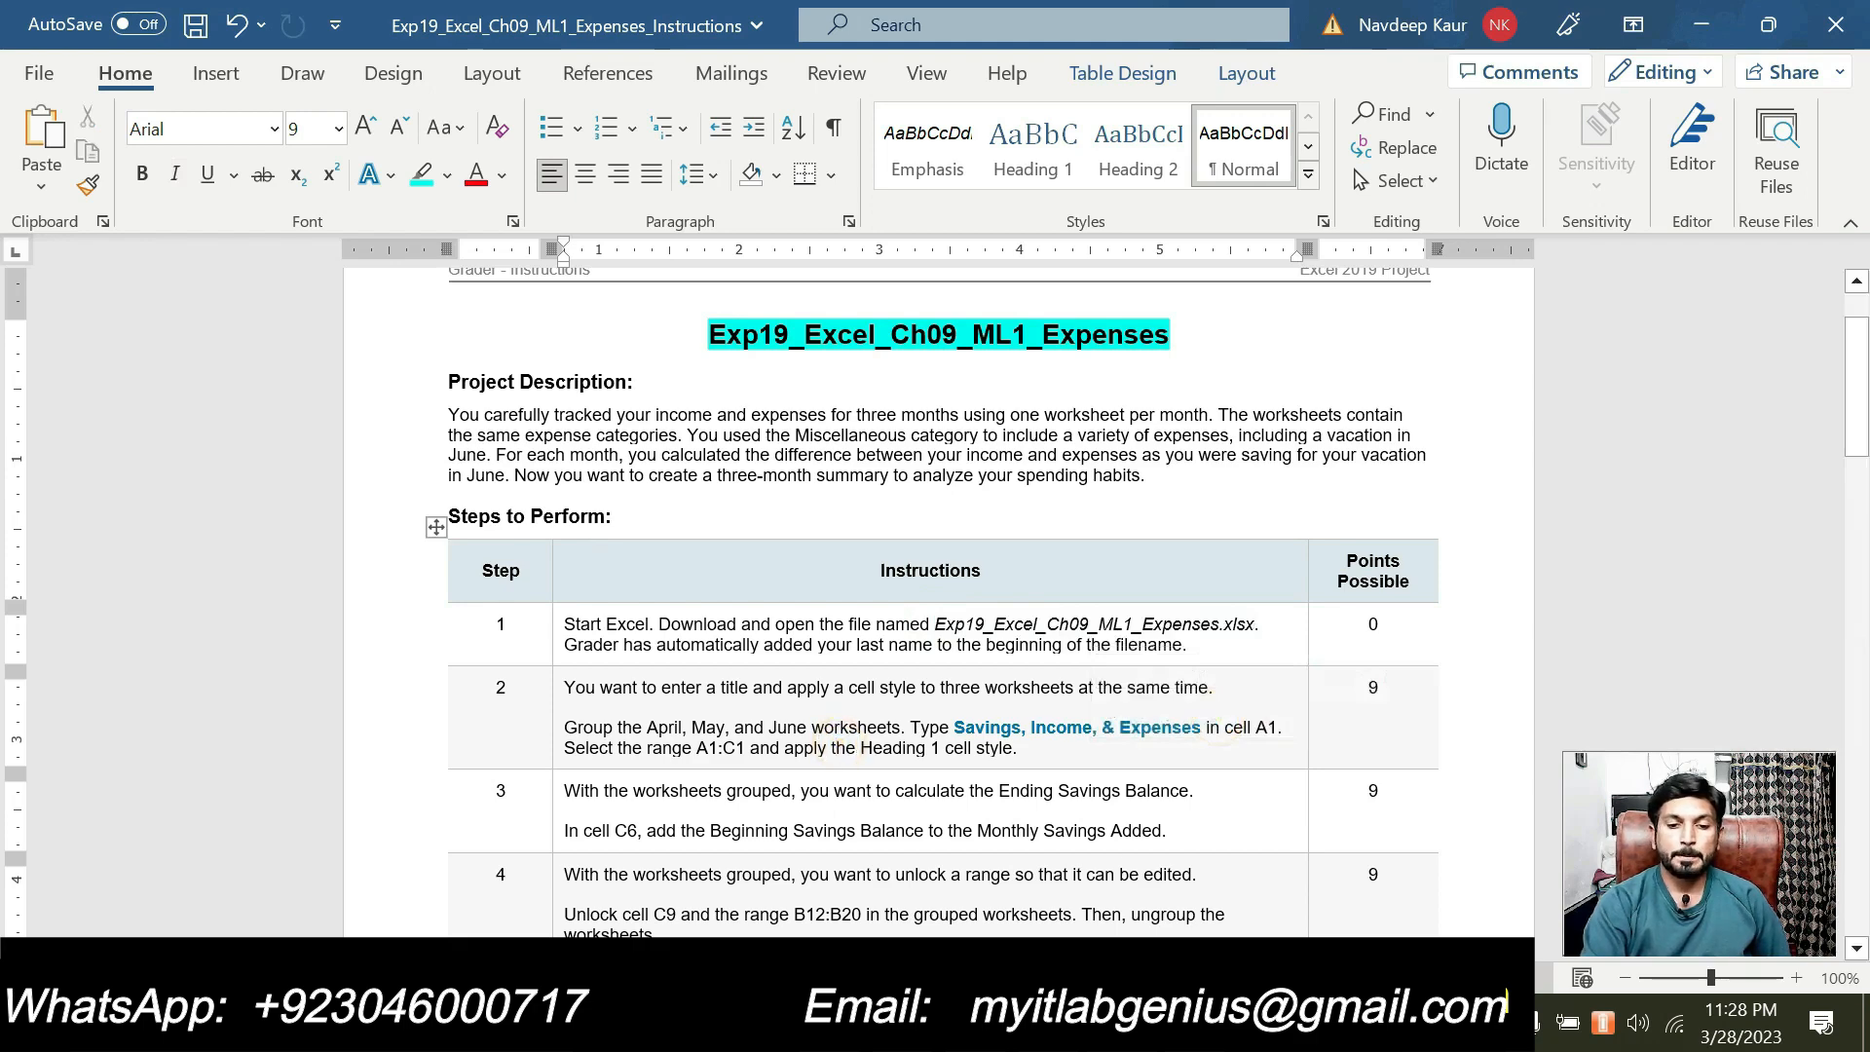
Step: Highlight the step 2 instruction about grouping worksheets, entering the title and applying the Heading 1 style in turquoise
{"action": "scroll", "coordinate": [704, 672], "scroll_direction": "down", "scroll_amount": 1}
{"action": "scroll", "coordinate": [935, 585], "scroll_direction": "up", "scroll_amount": 1}
{"action": "left_click_drag", "start_coordinate": [564, 657], "coordinate": [1017, 677]}
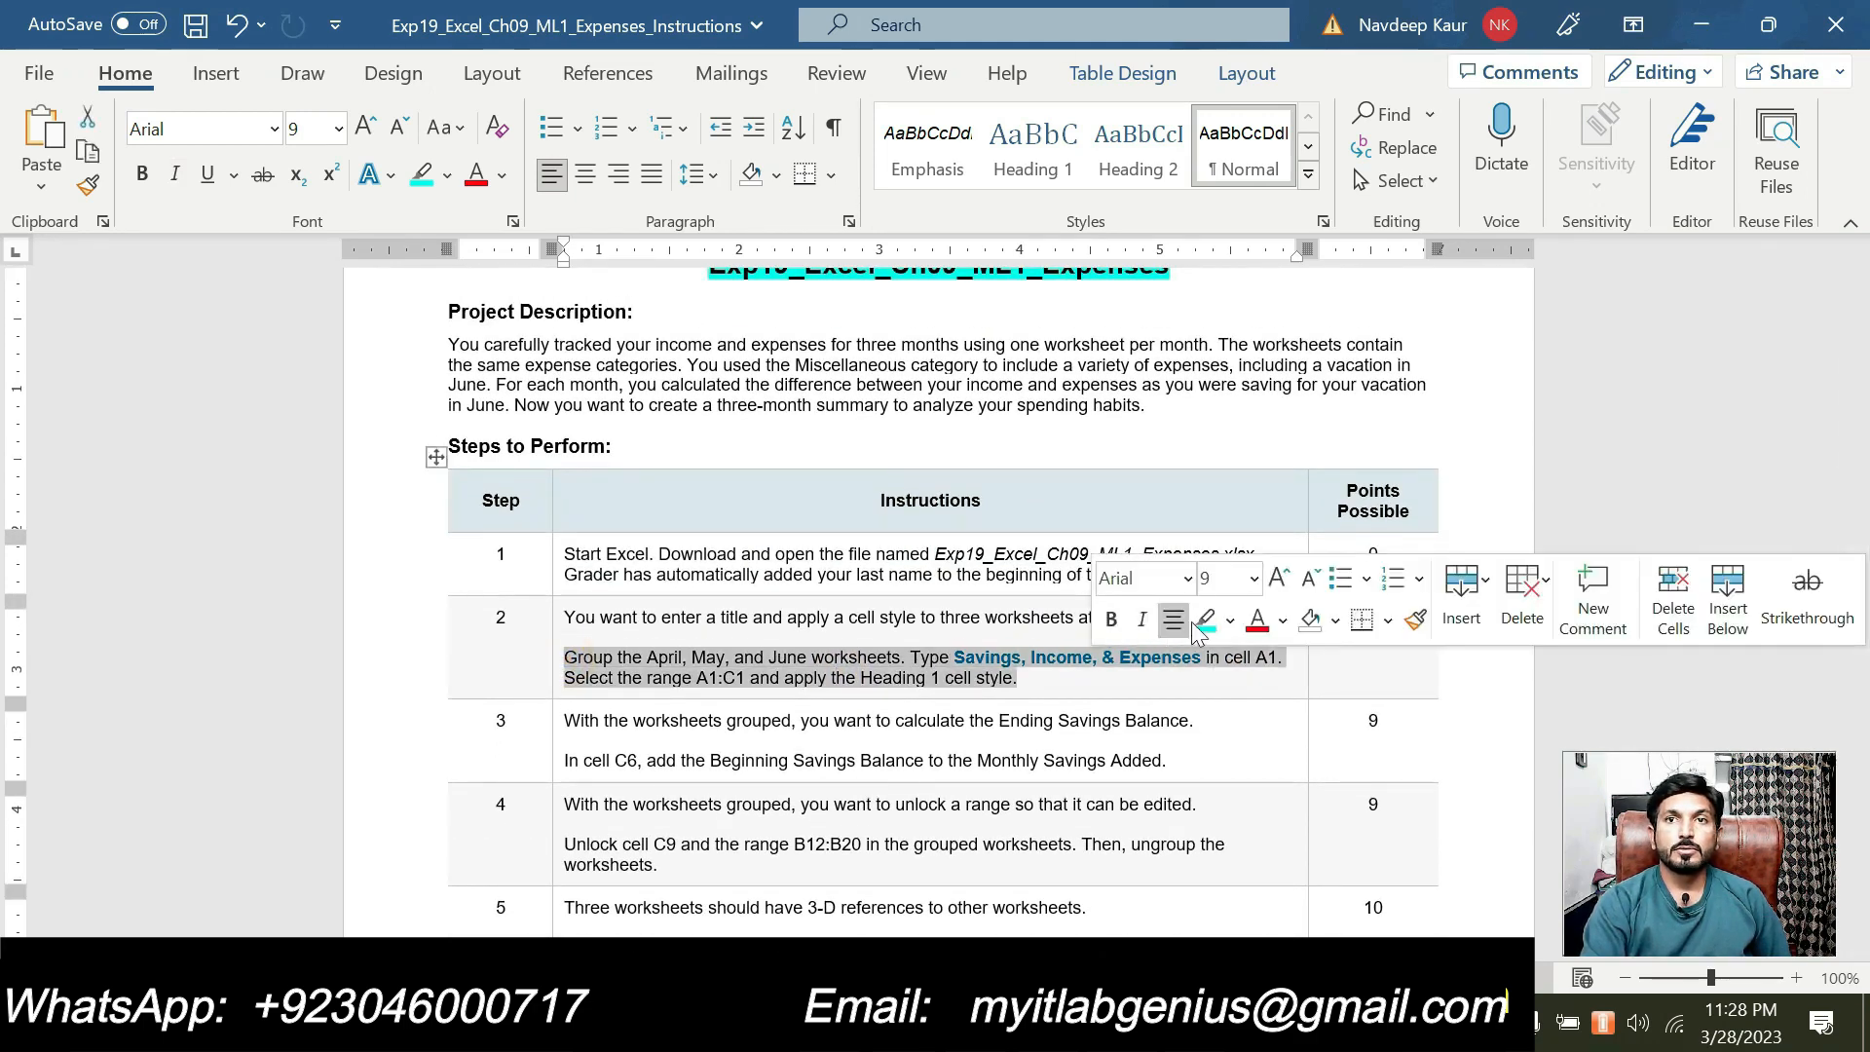
{"action": "left_click", "coordinate": [1204, 619]}
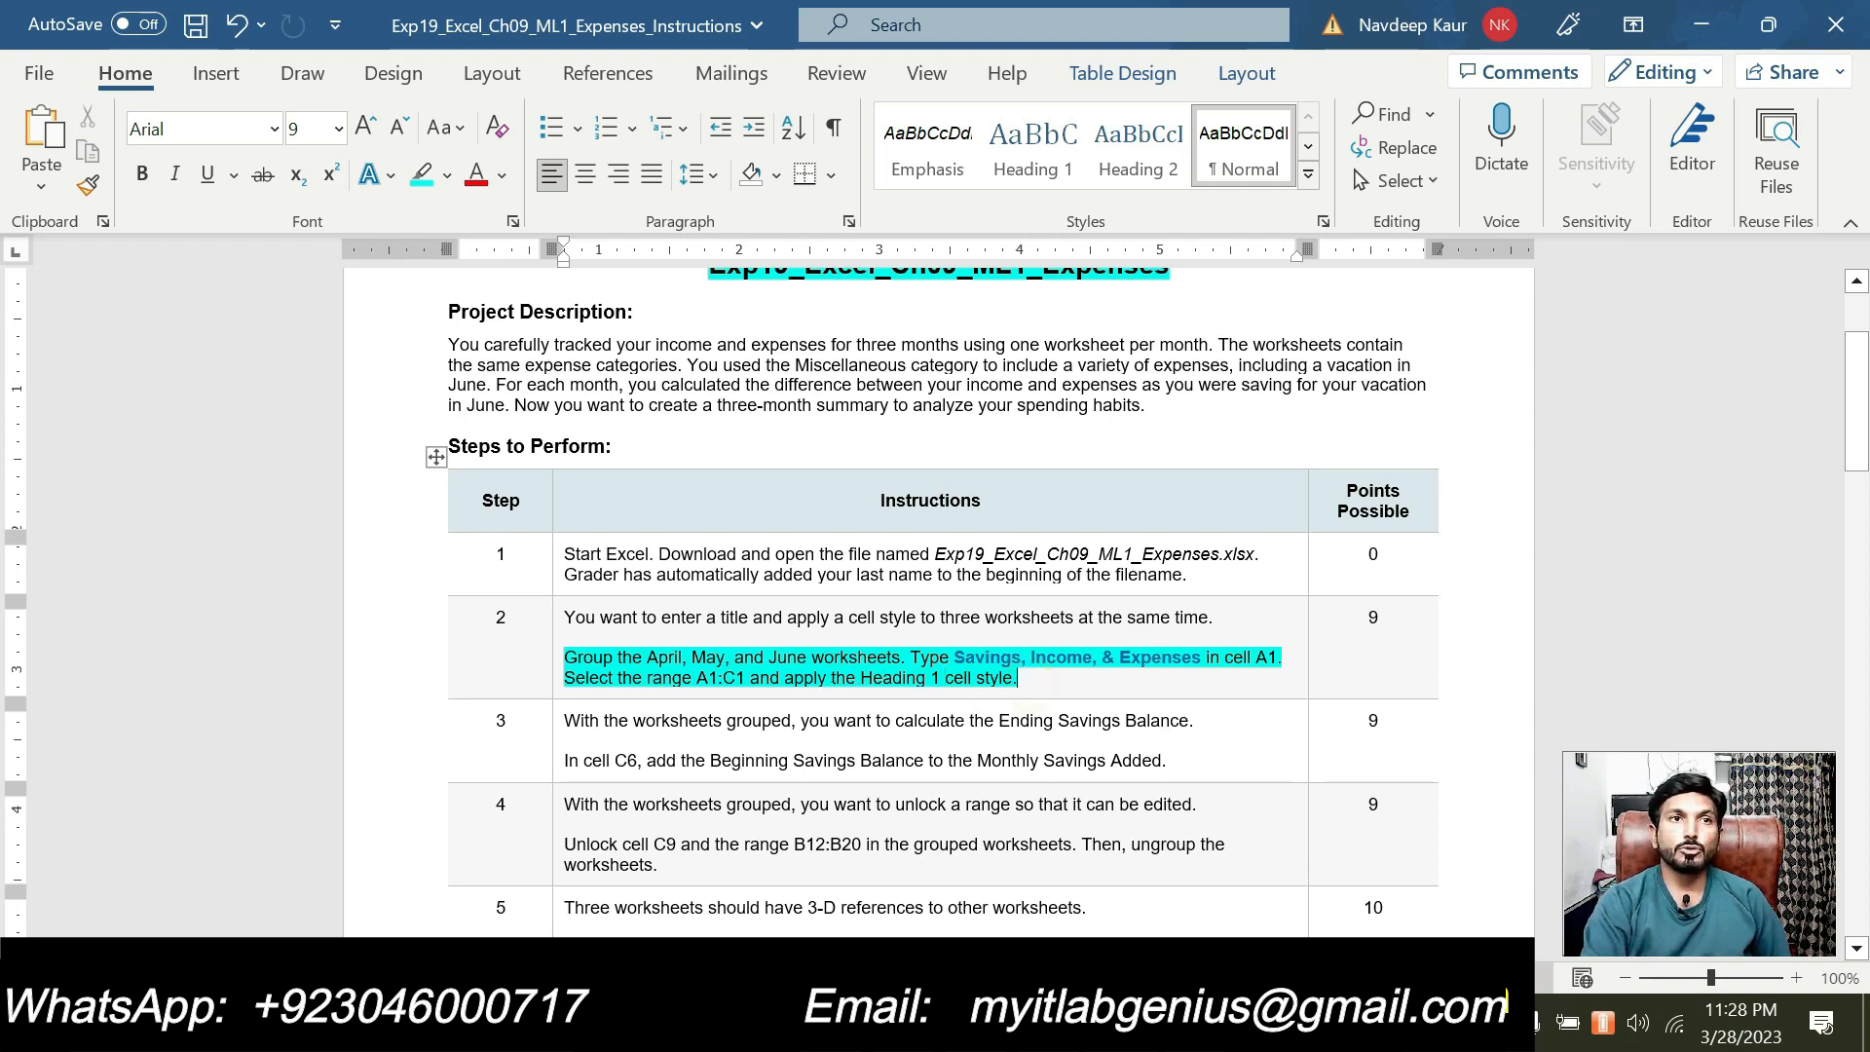
Step: Switch to the Excel workbook and group the April, May and June worksheets
{"action": "left_click", "coordinate": [659, 656]}
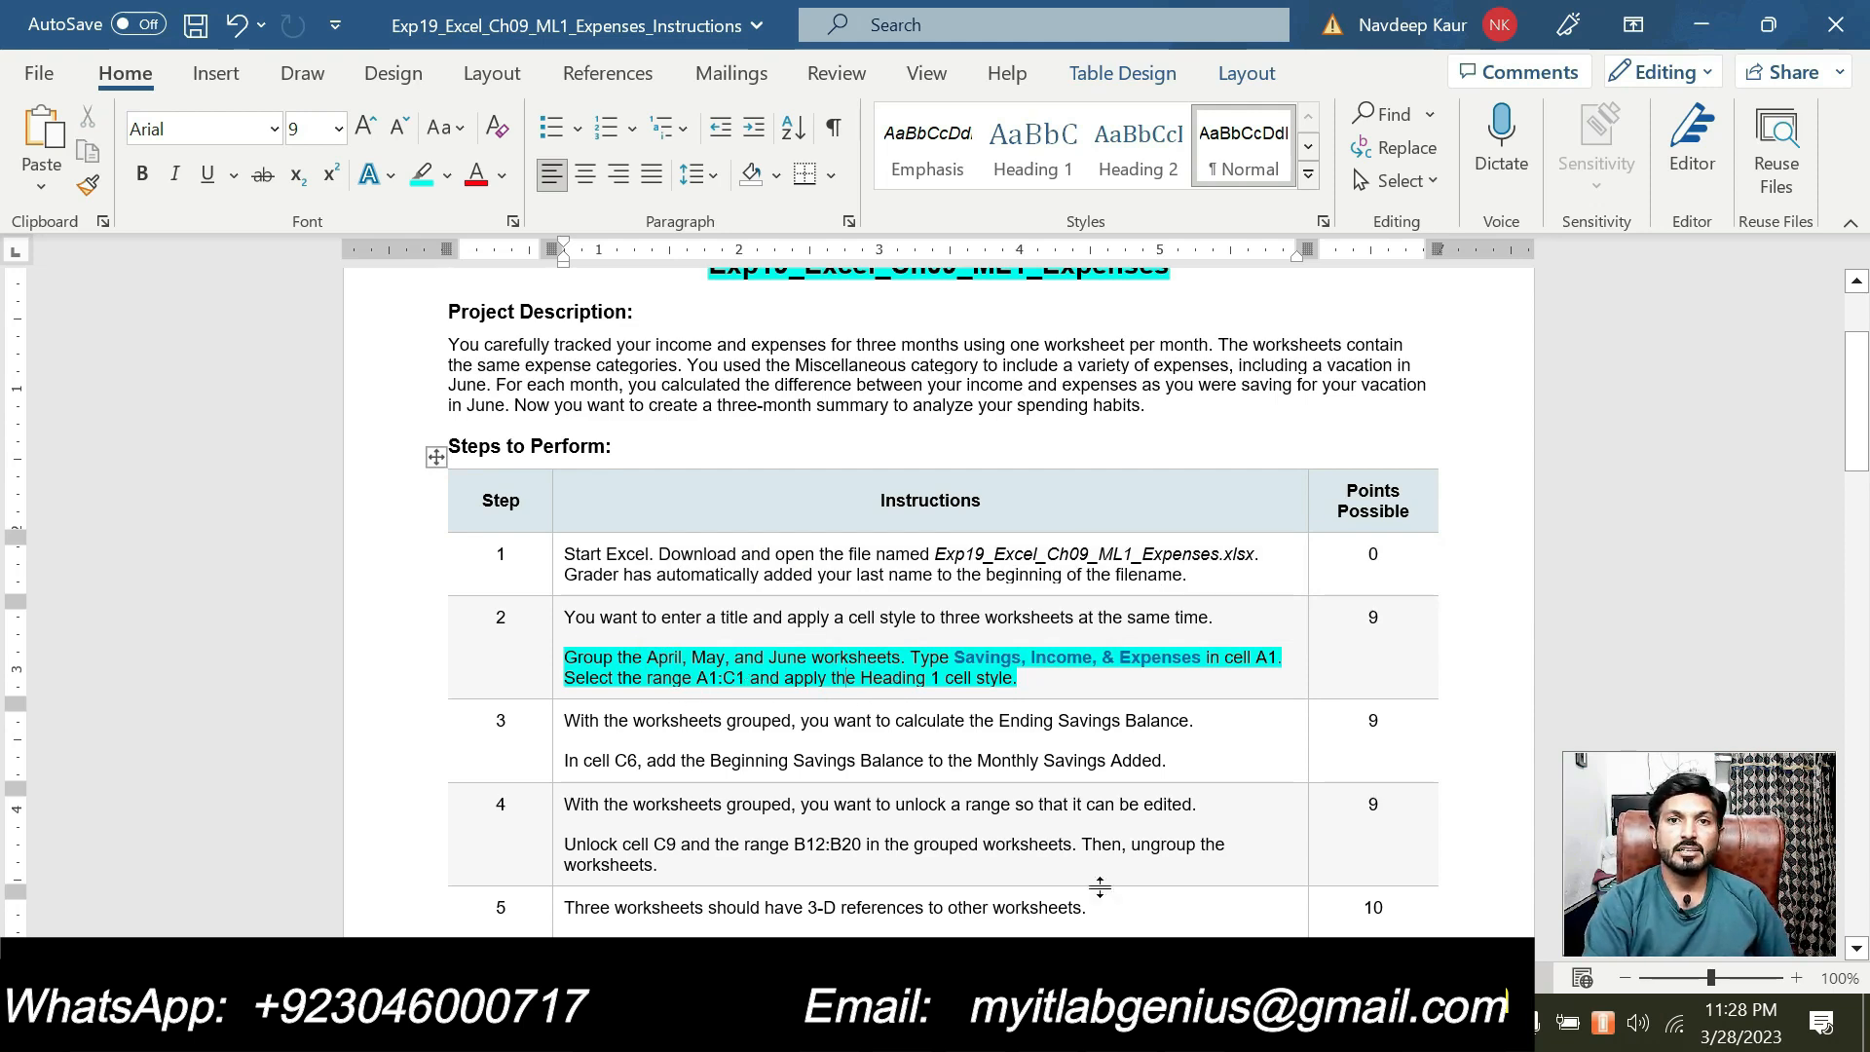
{"action": "left_click", "coordinate": [1149, 1023]}
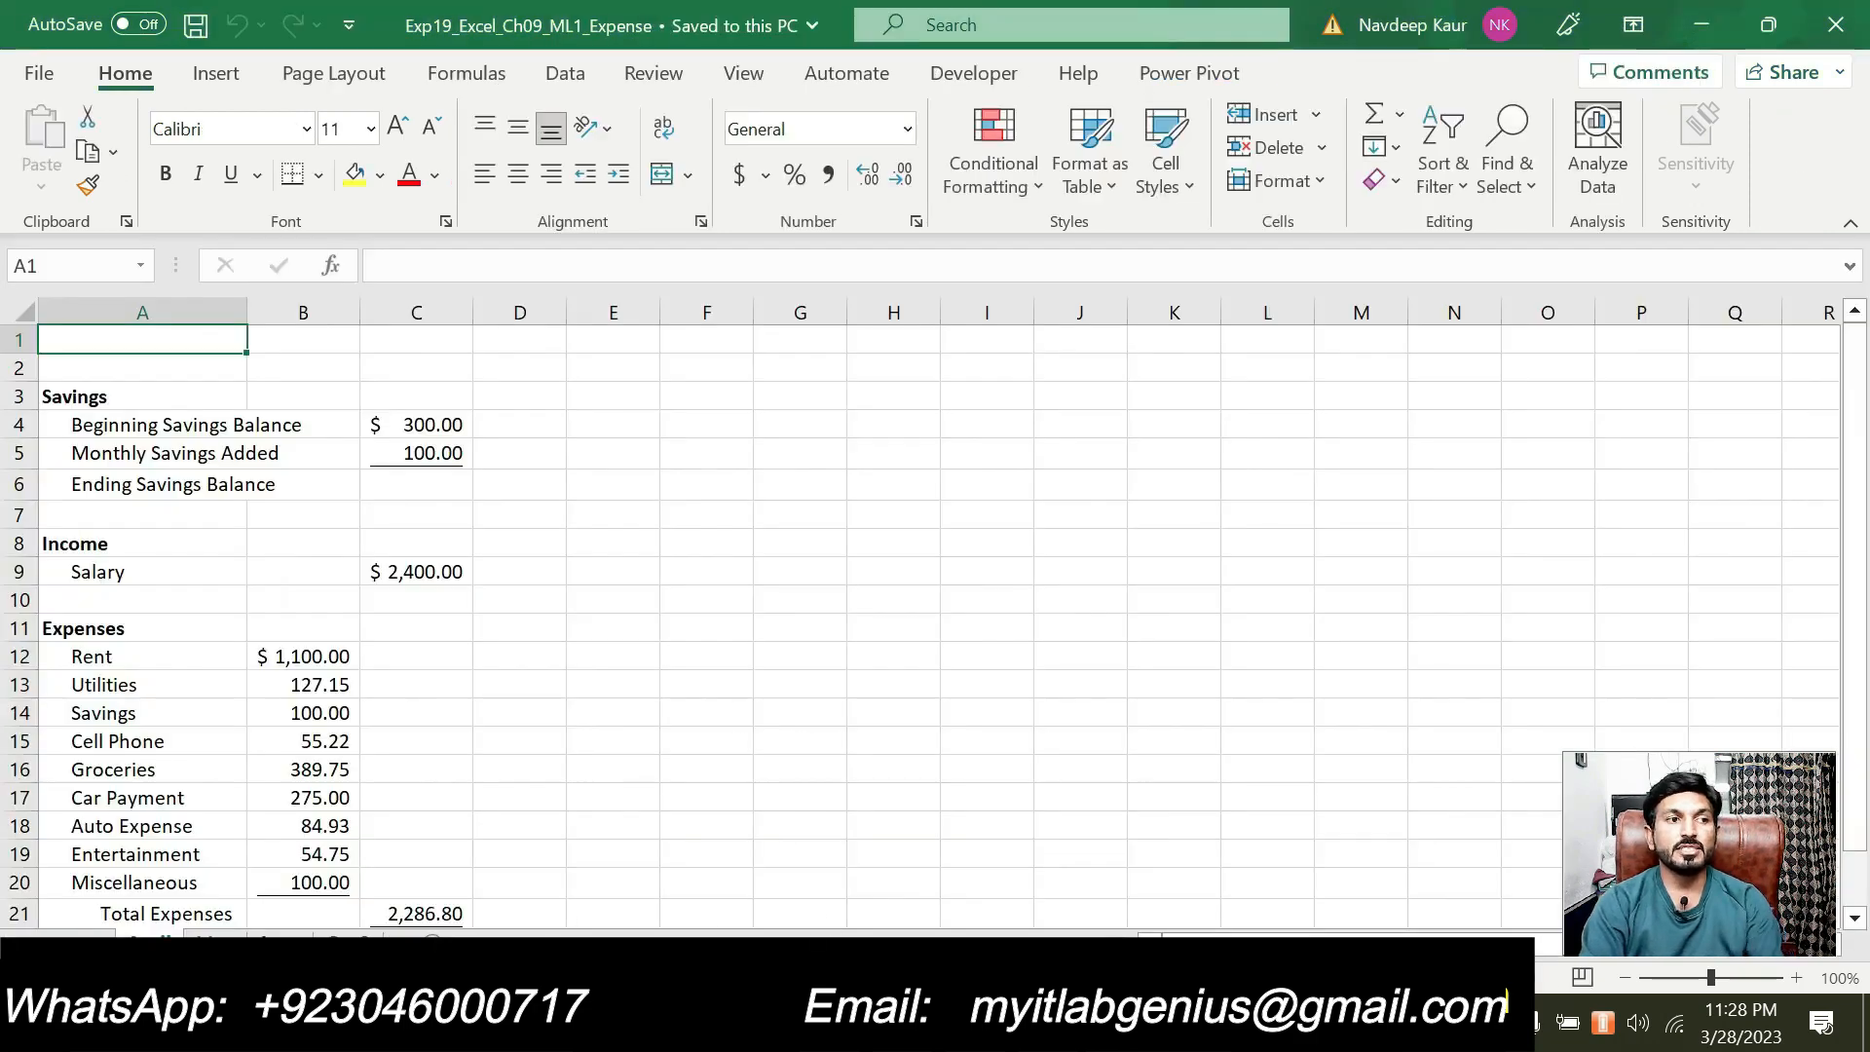
{"action": "left_click", "coordinate": [279, 944], "text": "shift"}
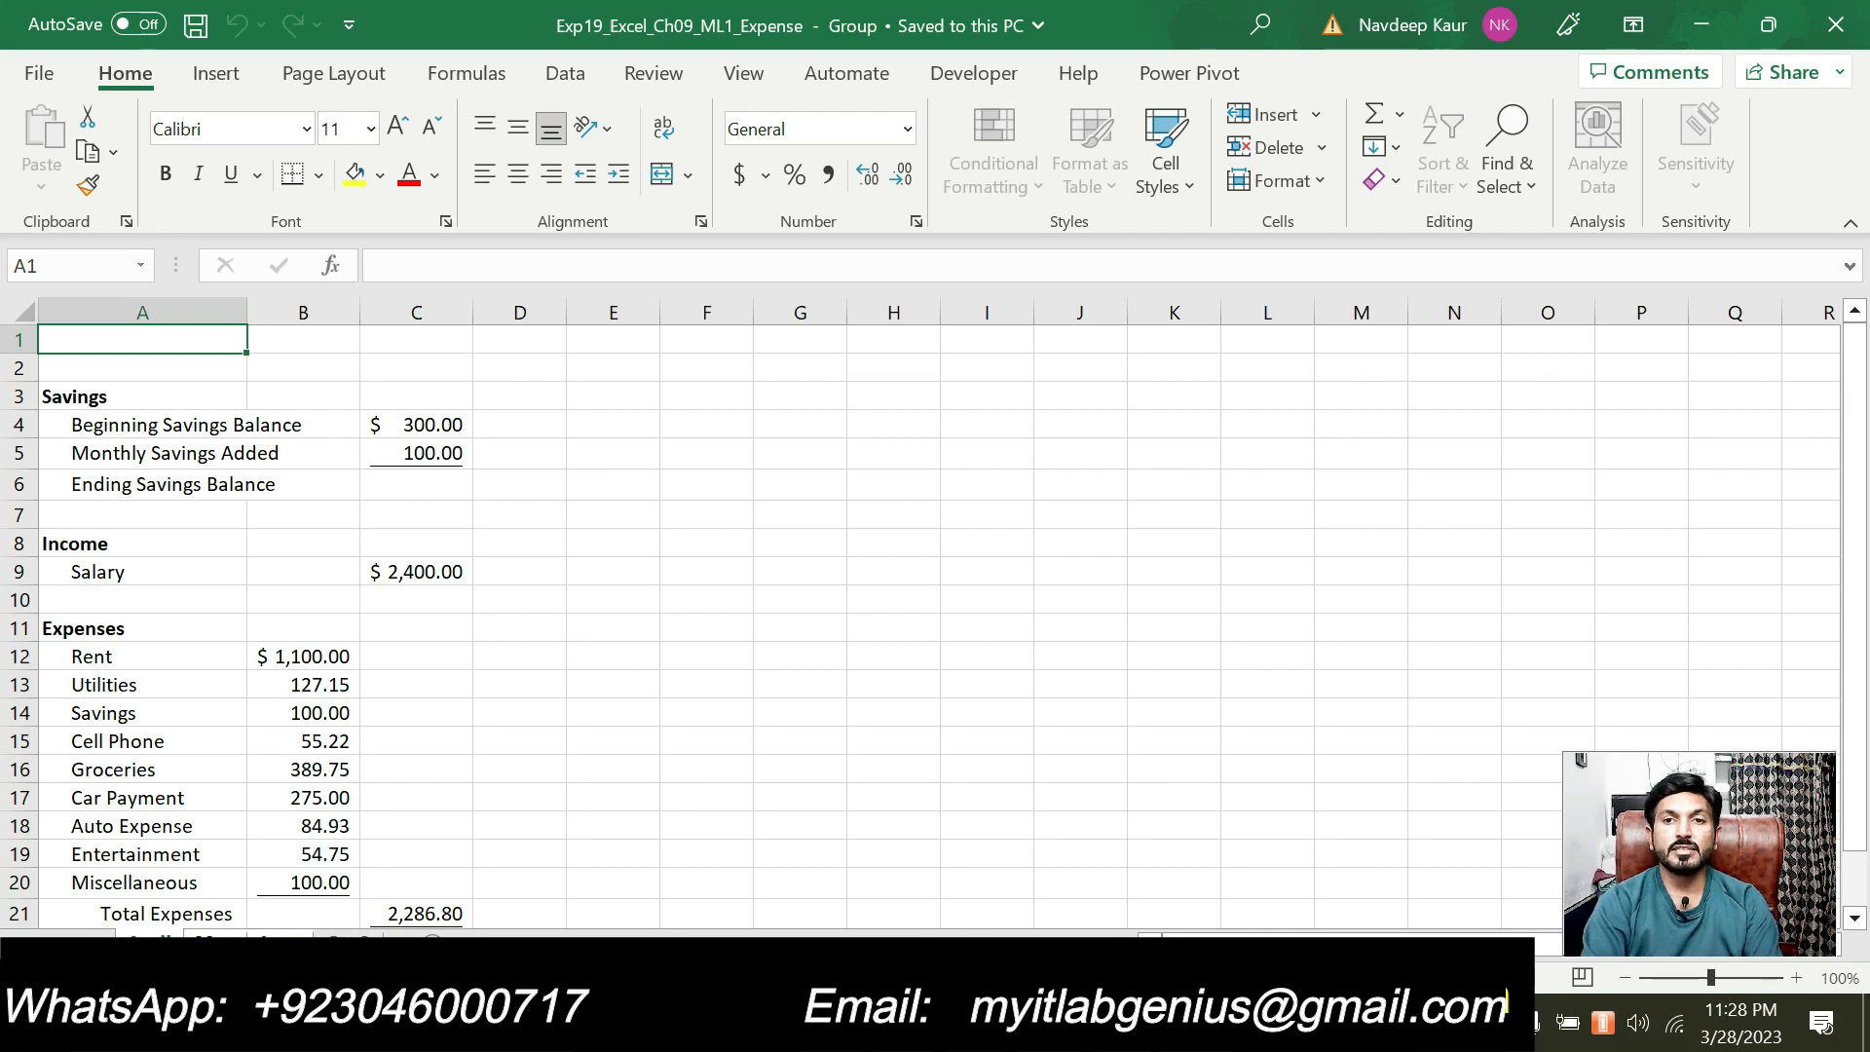
Step: Copy the title "Savings, Income, & Expenses" from the Word instructions and enter it in cell A1 of the grouped Excel worksheets
{"action": "key", "text": "alt+Tab"}
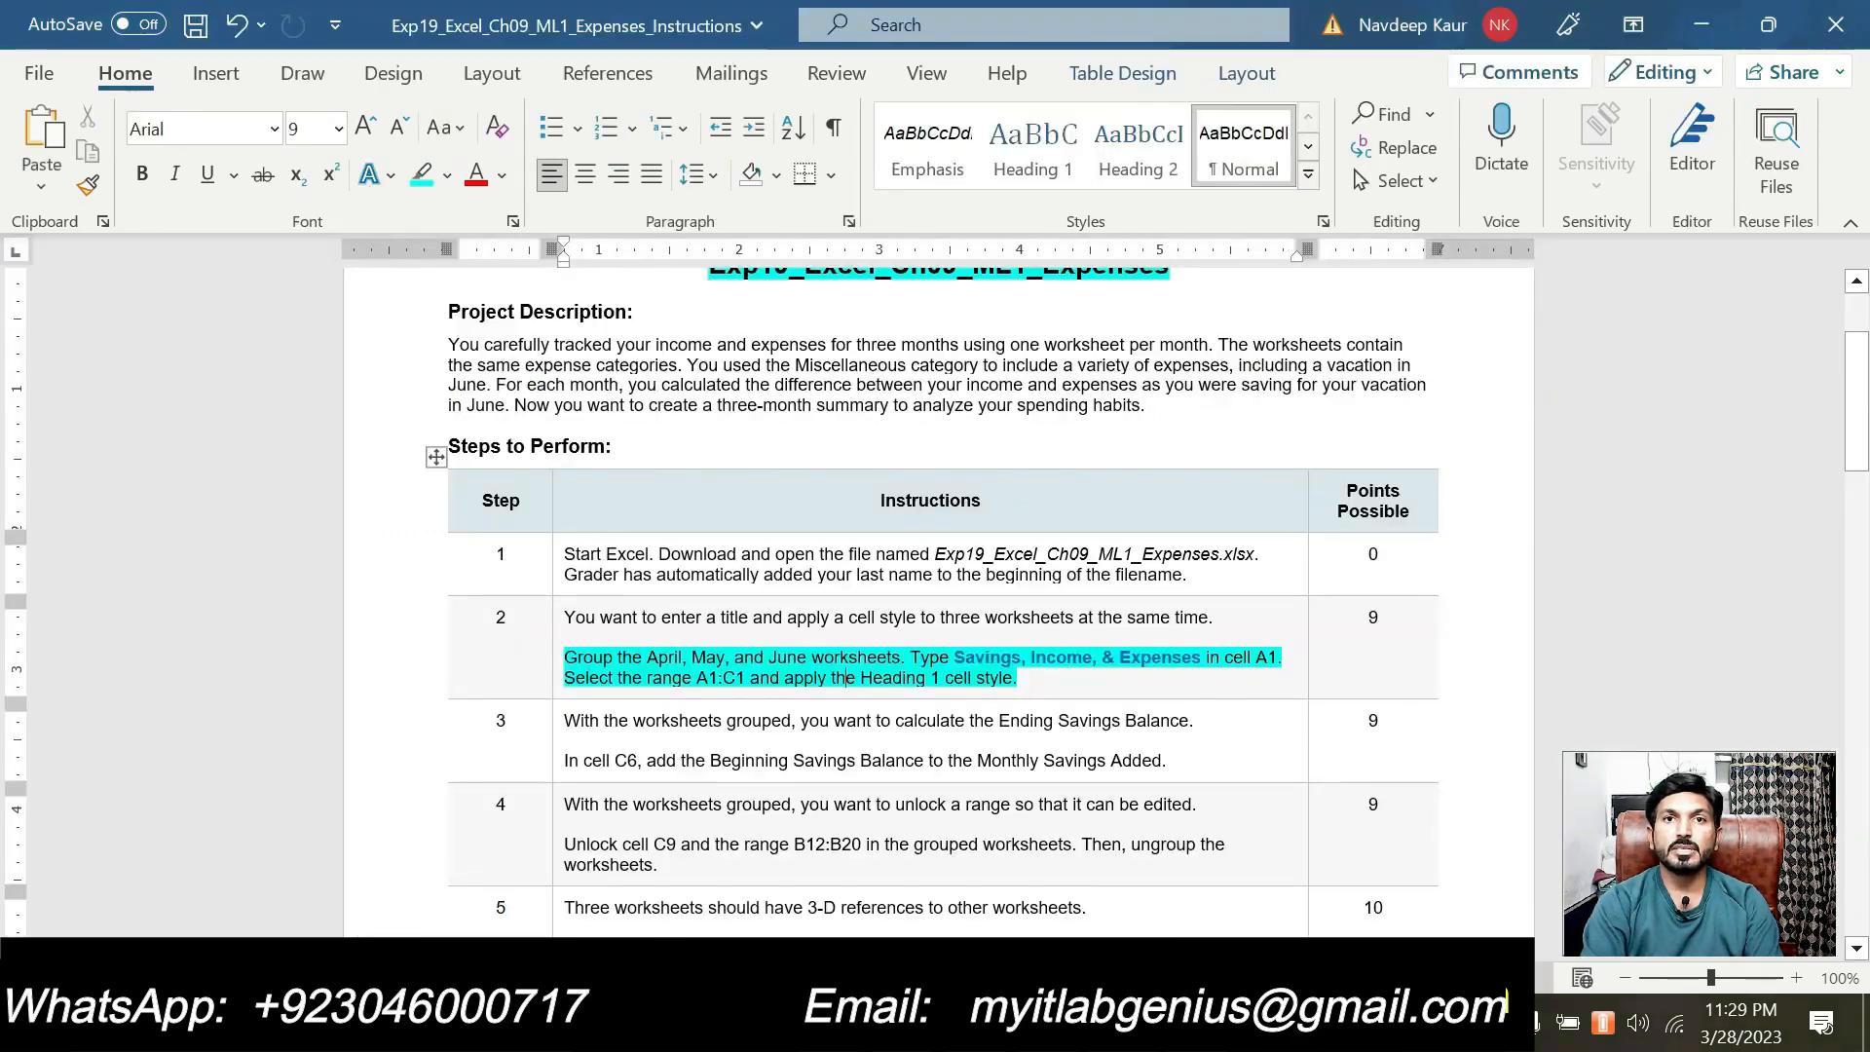
{"action": "left_click_drag", "start_coordinate": [910, 657], "coordinate": [1200, 659]}
{"action": "key", "text": "ctrl+c"}
{"action": "left_click", "coordinate": [940, 673]}
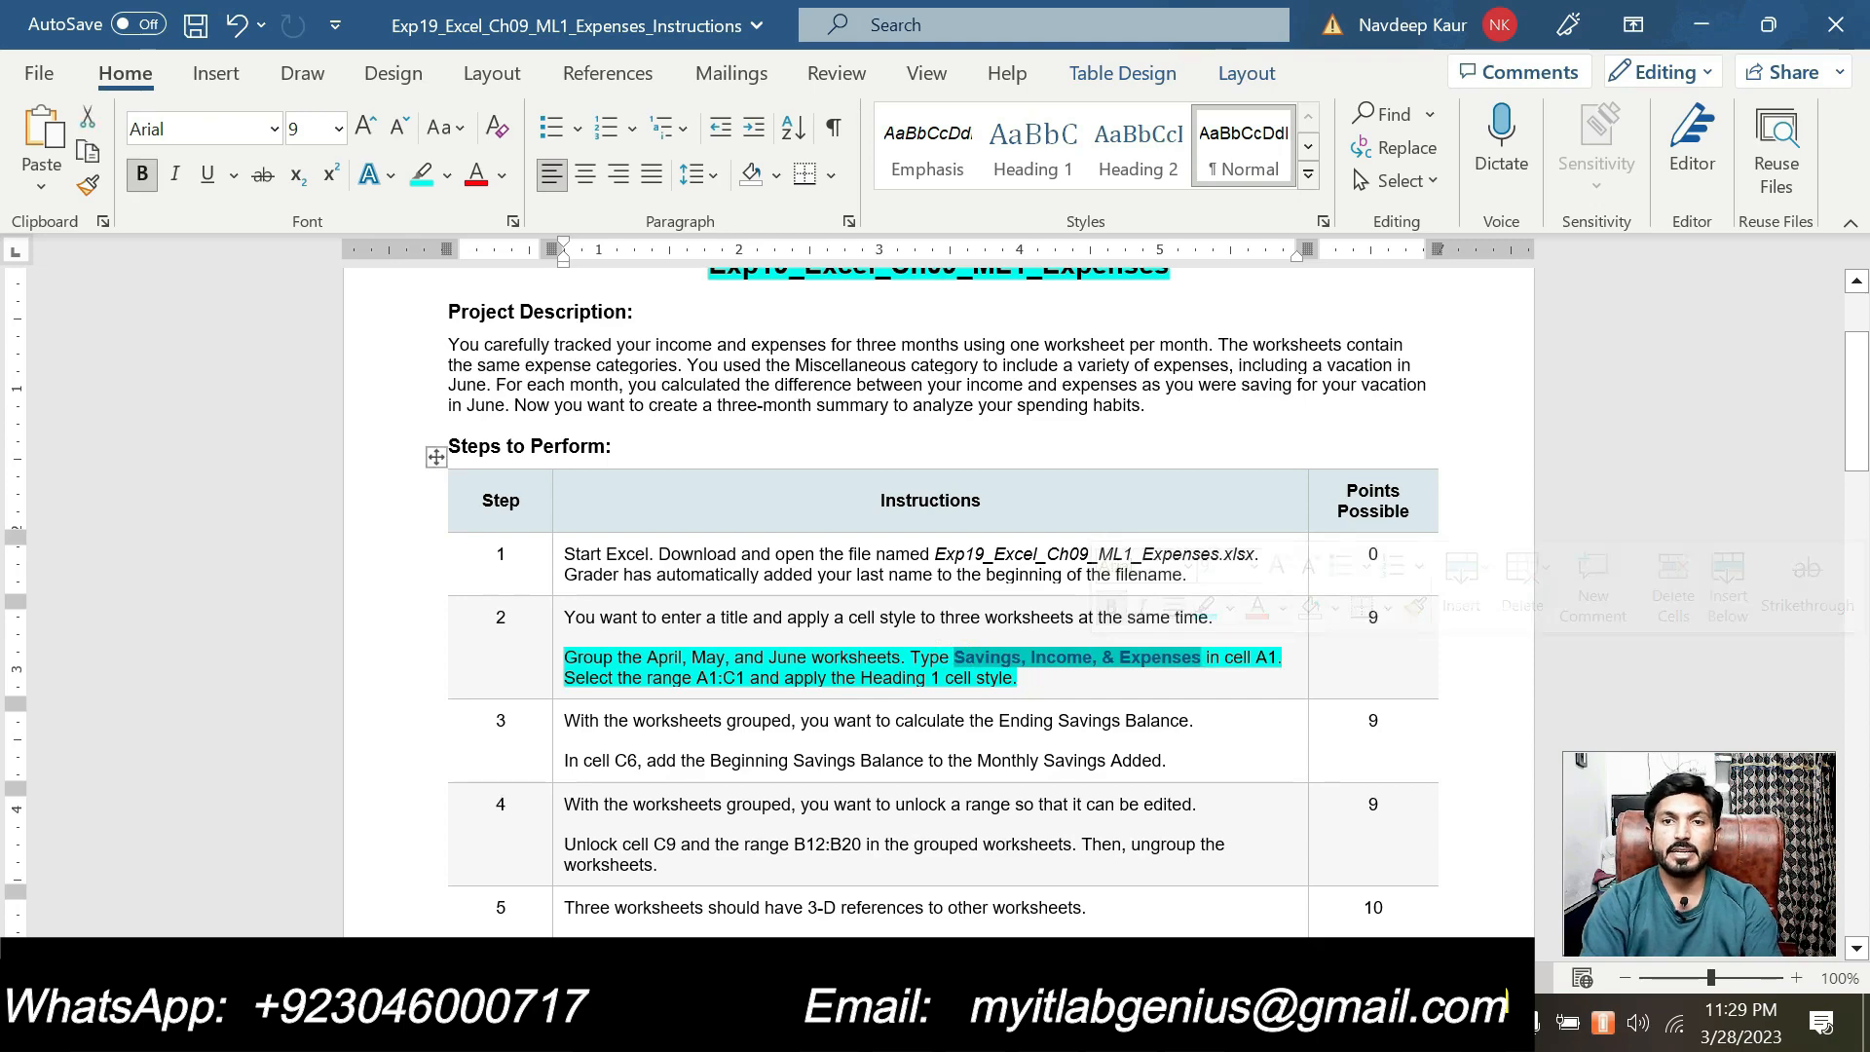
{"action": "key", "text": "alt+Tab"}
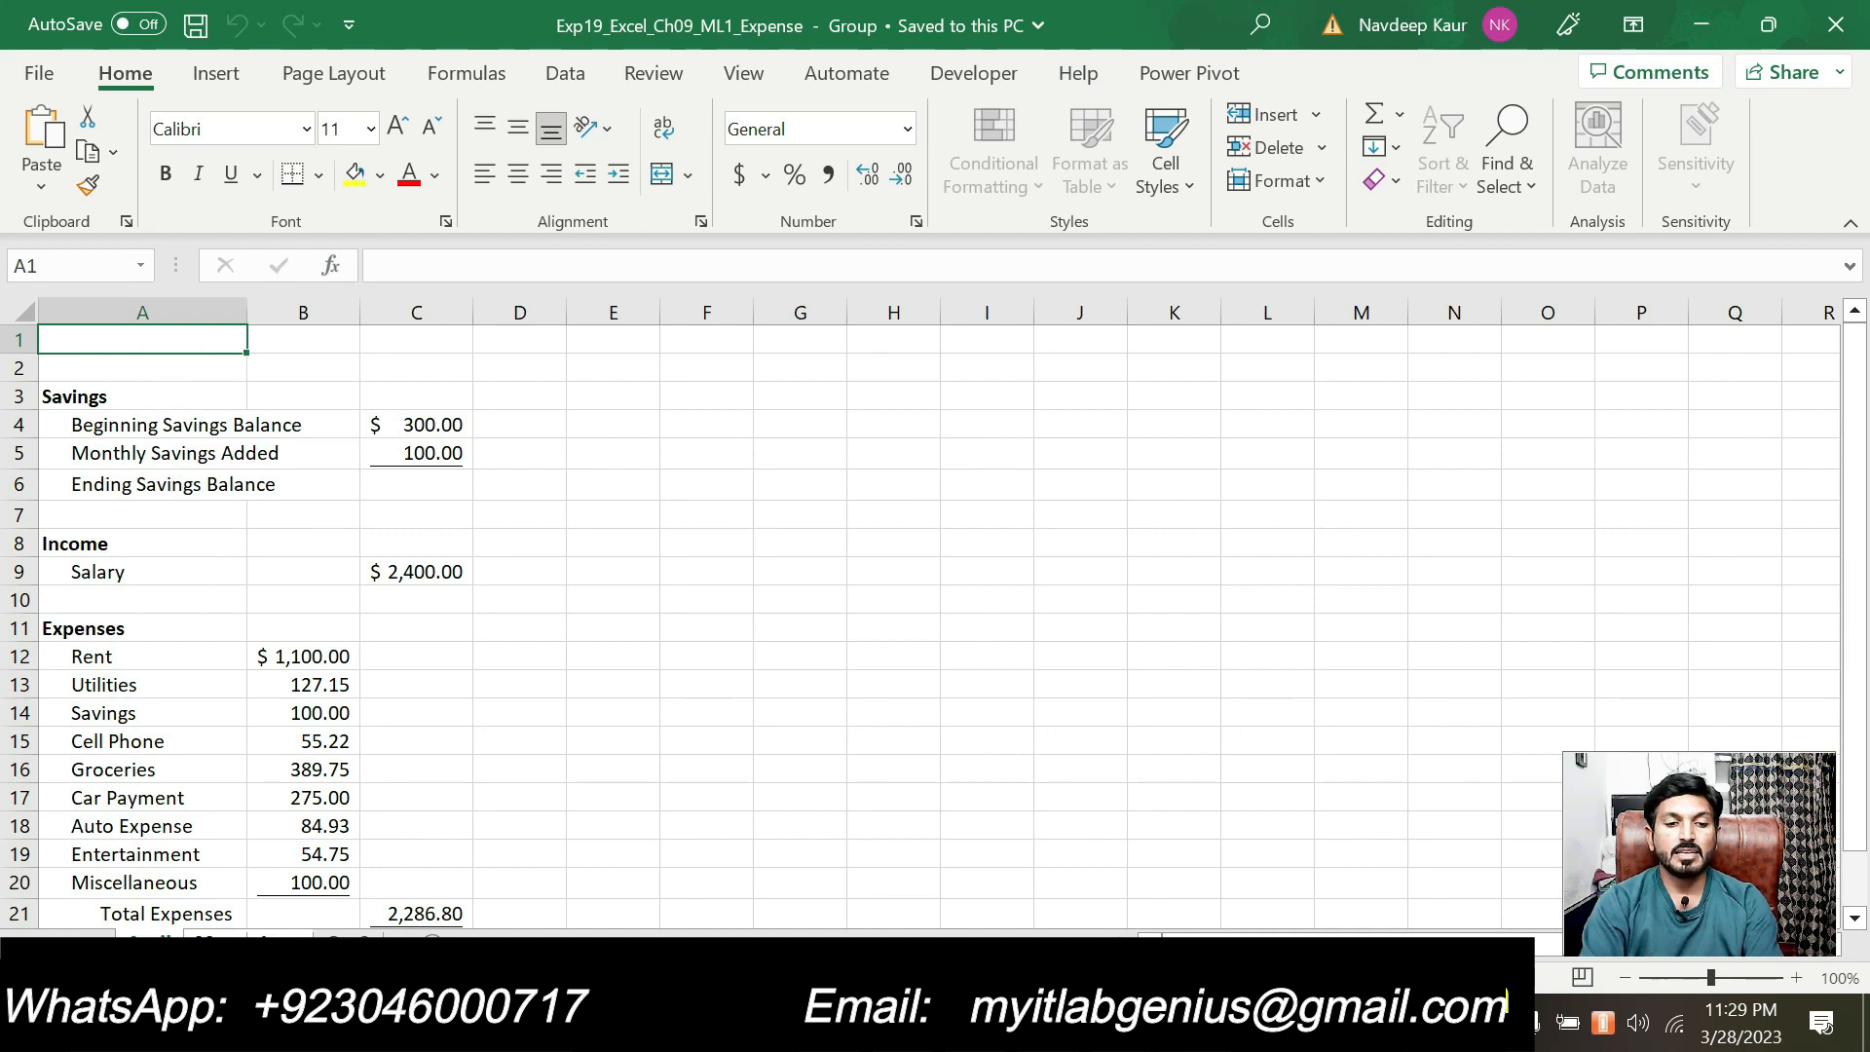
{"action": "left_click", "coordinate": [409, 266]}
{"action": "key", "text": "ctrl+v"}
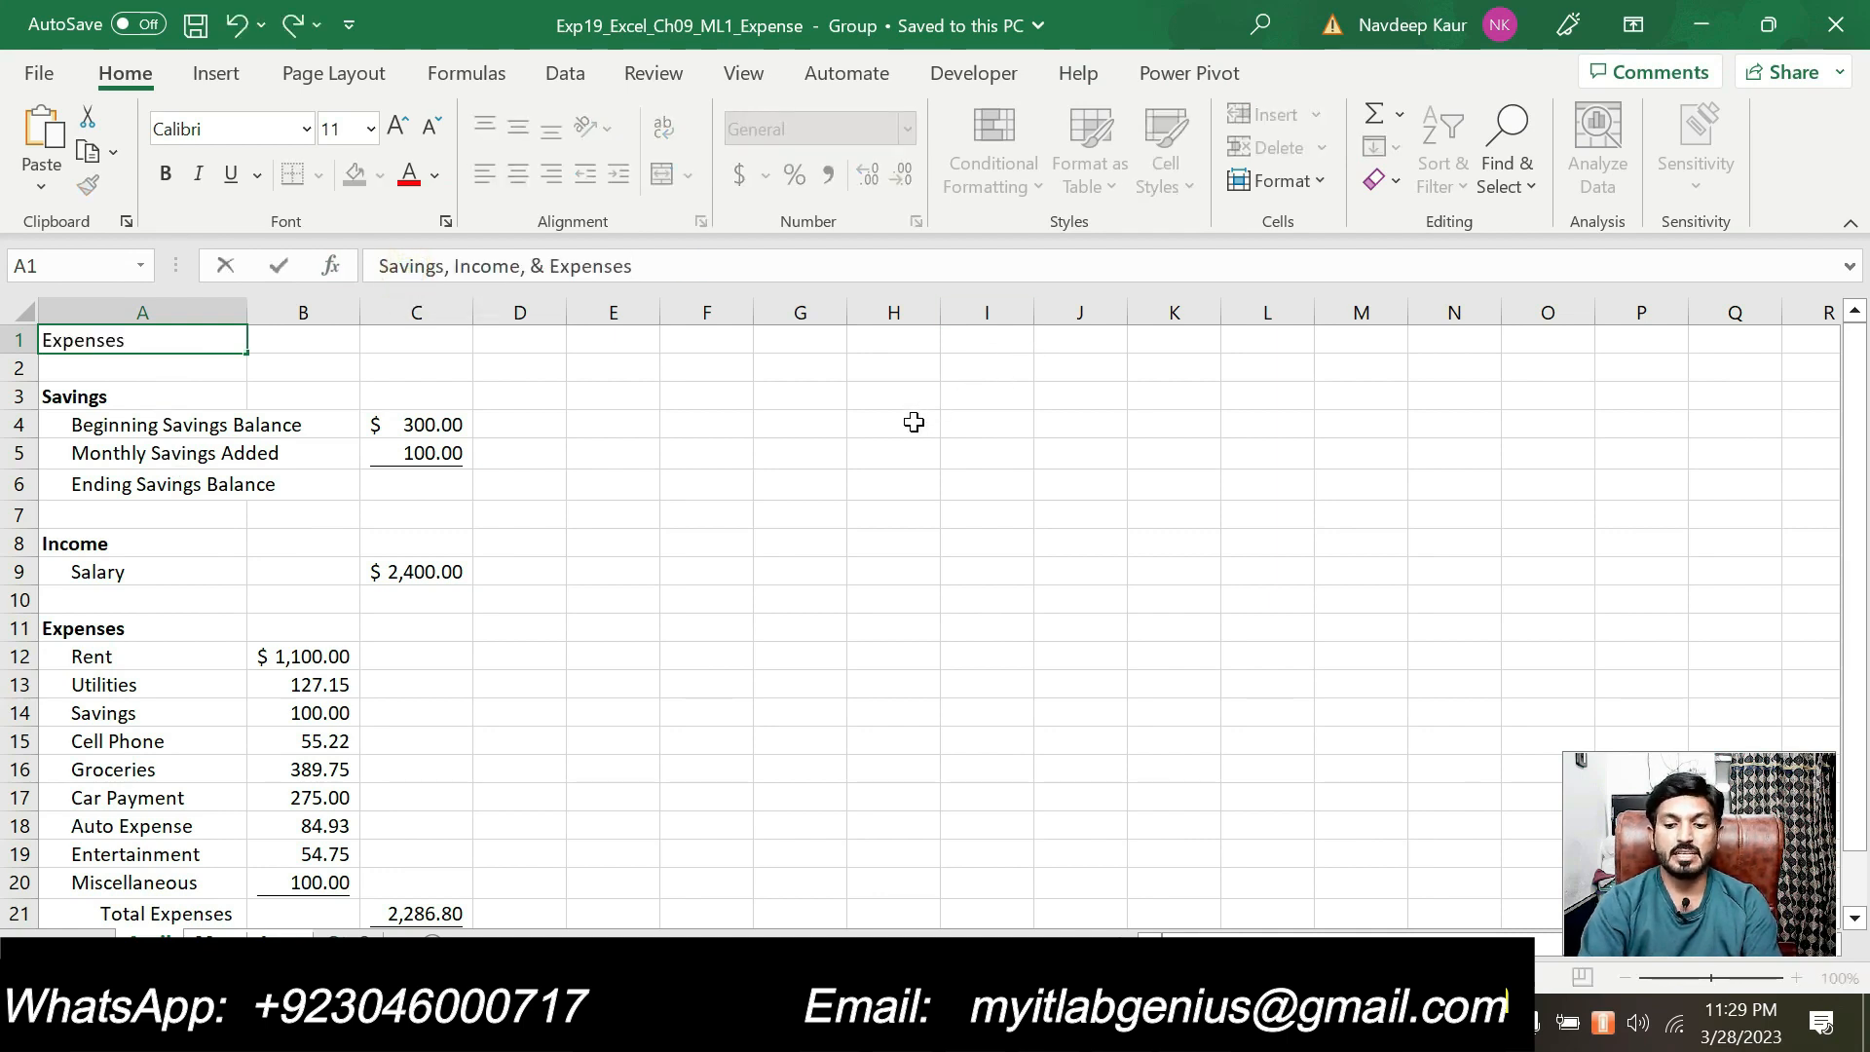
{"action": "key", "text": "Return"}
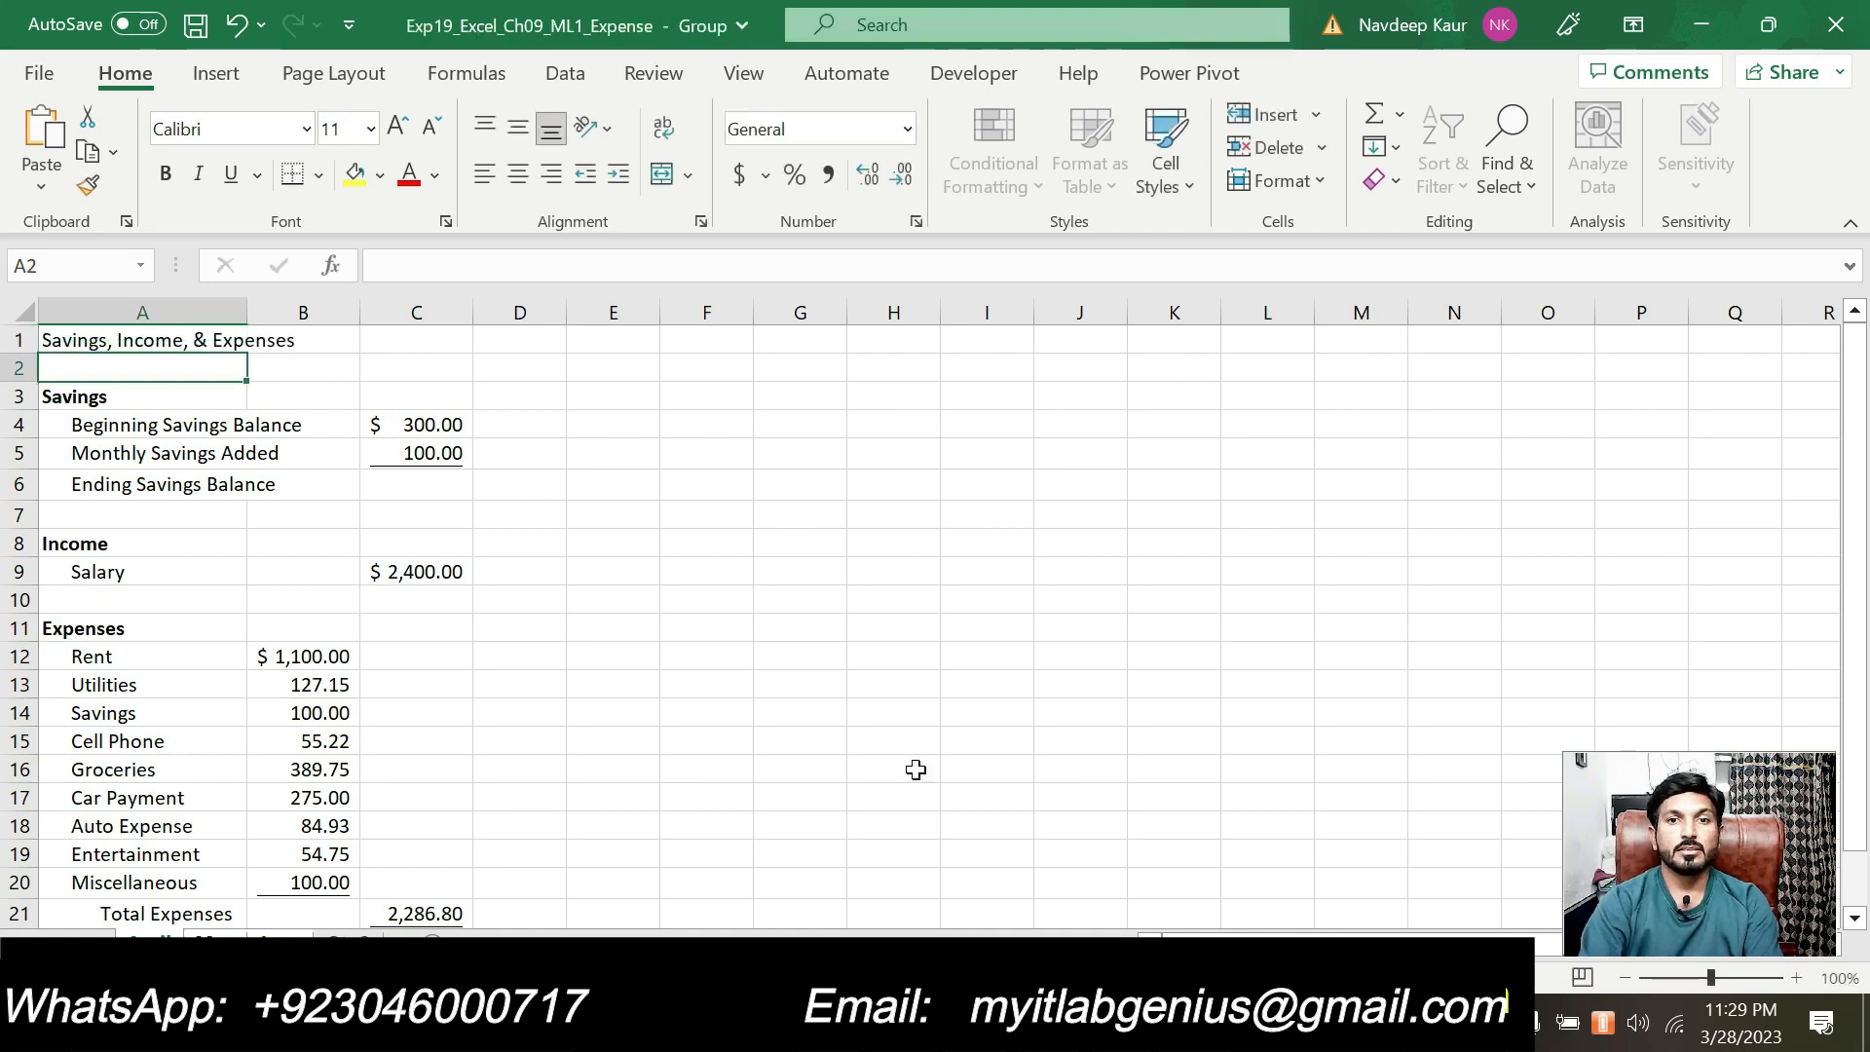
Step: After checking the range in the Word instructions, apply the Heading 1 cell style to A1:C1 in the grouped Excel worksheets and return to Word
{"action": "left_click", "coordinate": [995, 1022]}
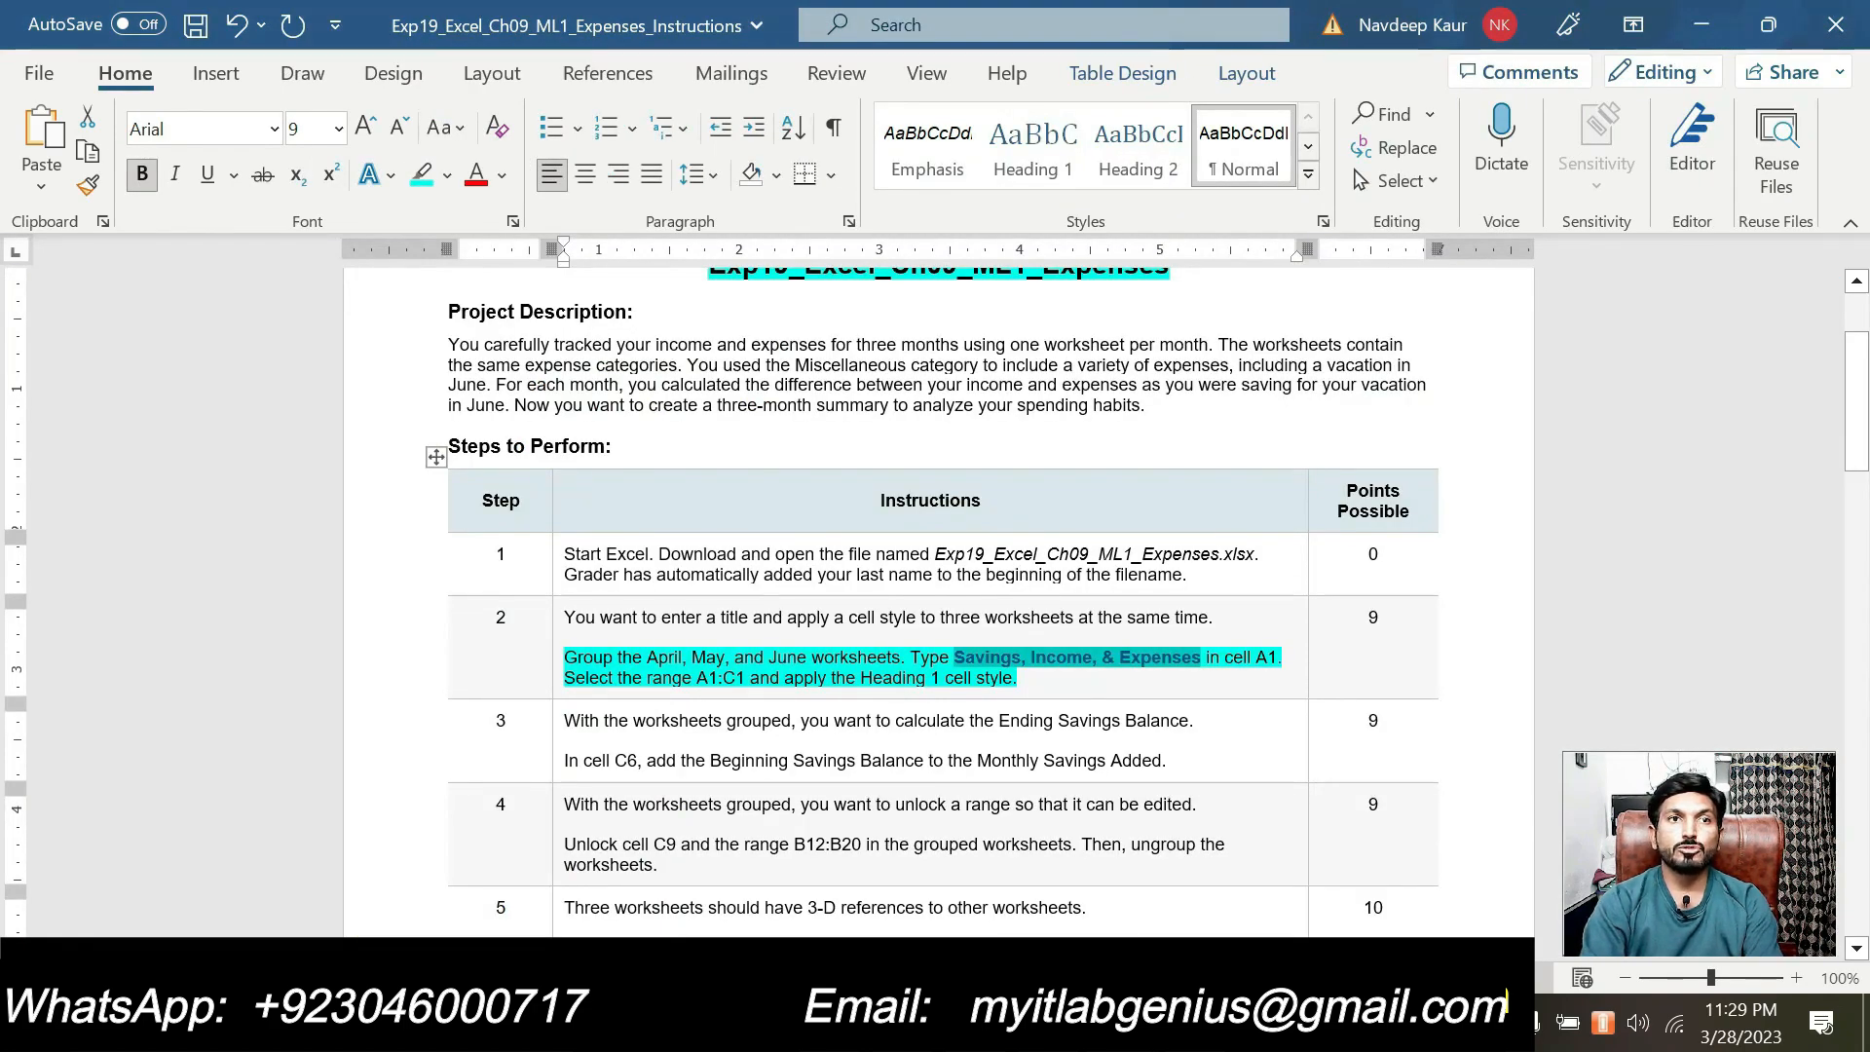
{"action": "left_click_drag", "start_coordinate": [694, 677], "coordinate": [747, 679]}
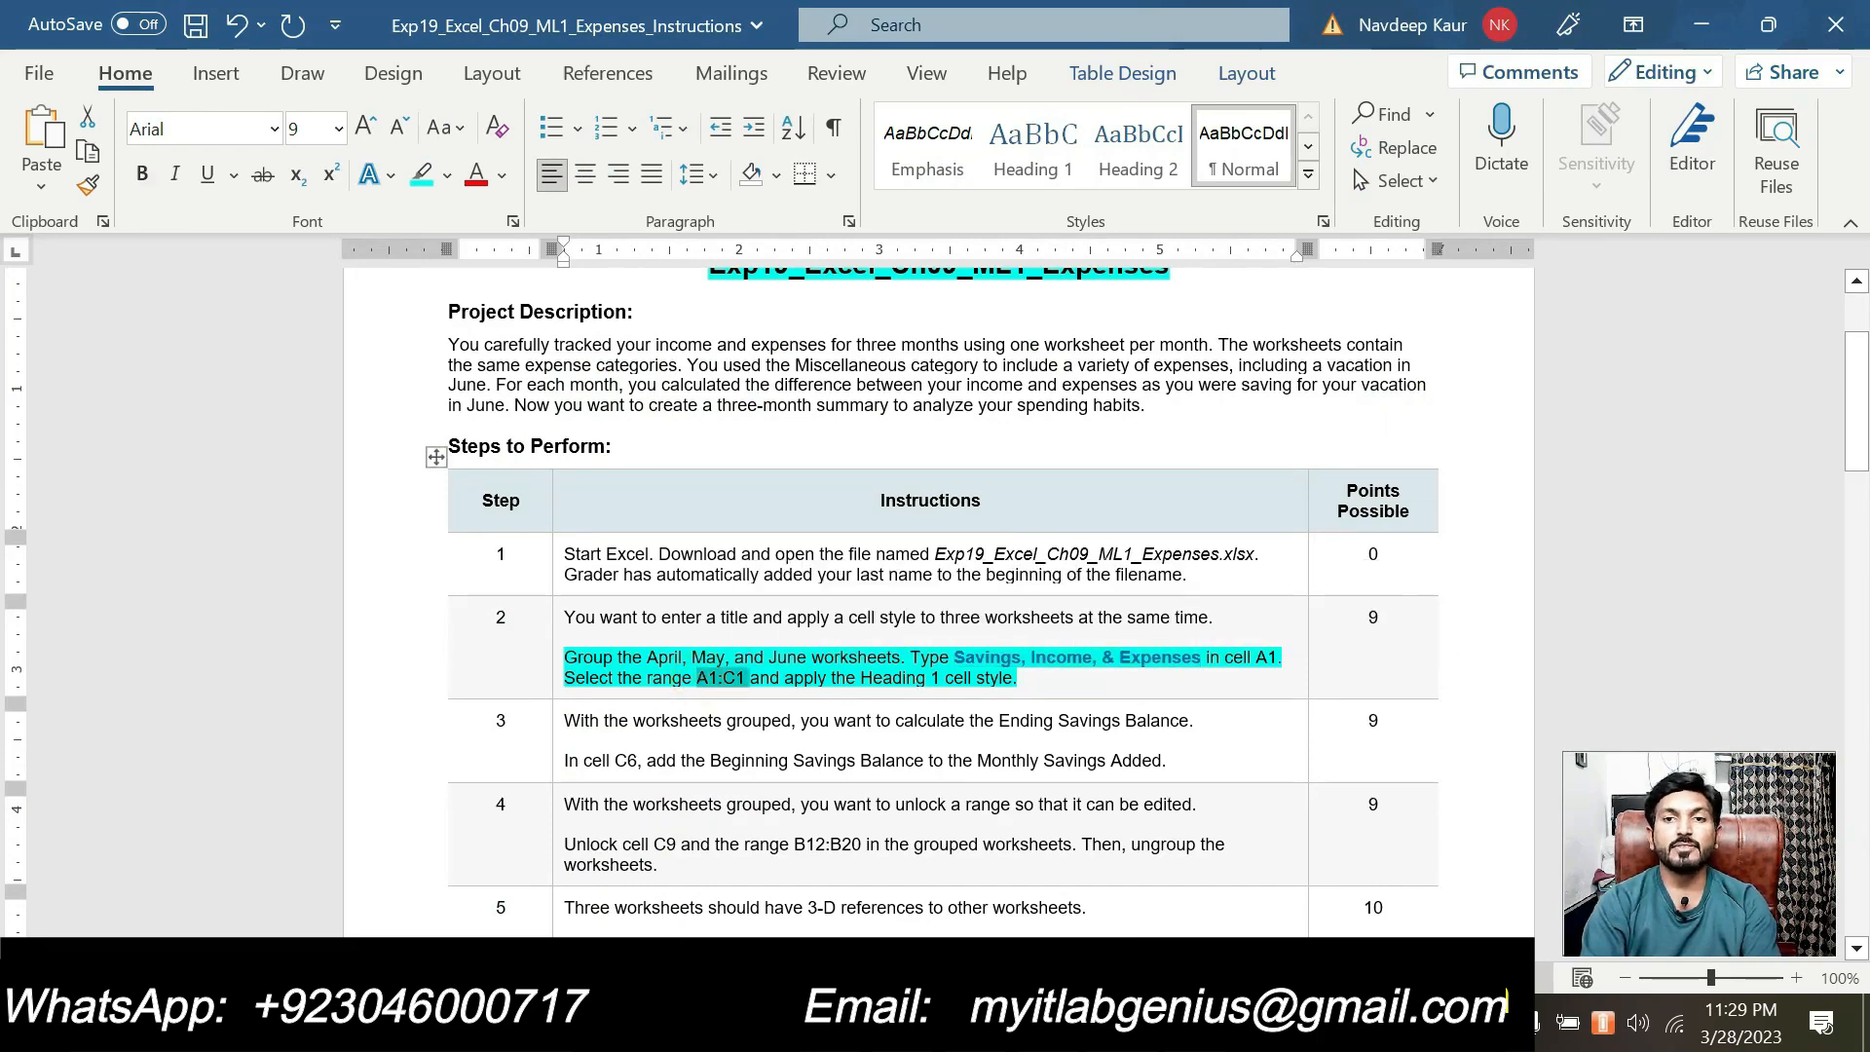
{"action": "key", "text": "alt+Tab"}
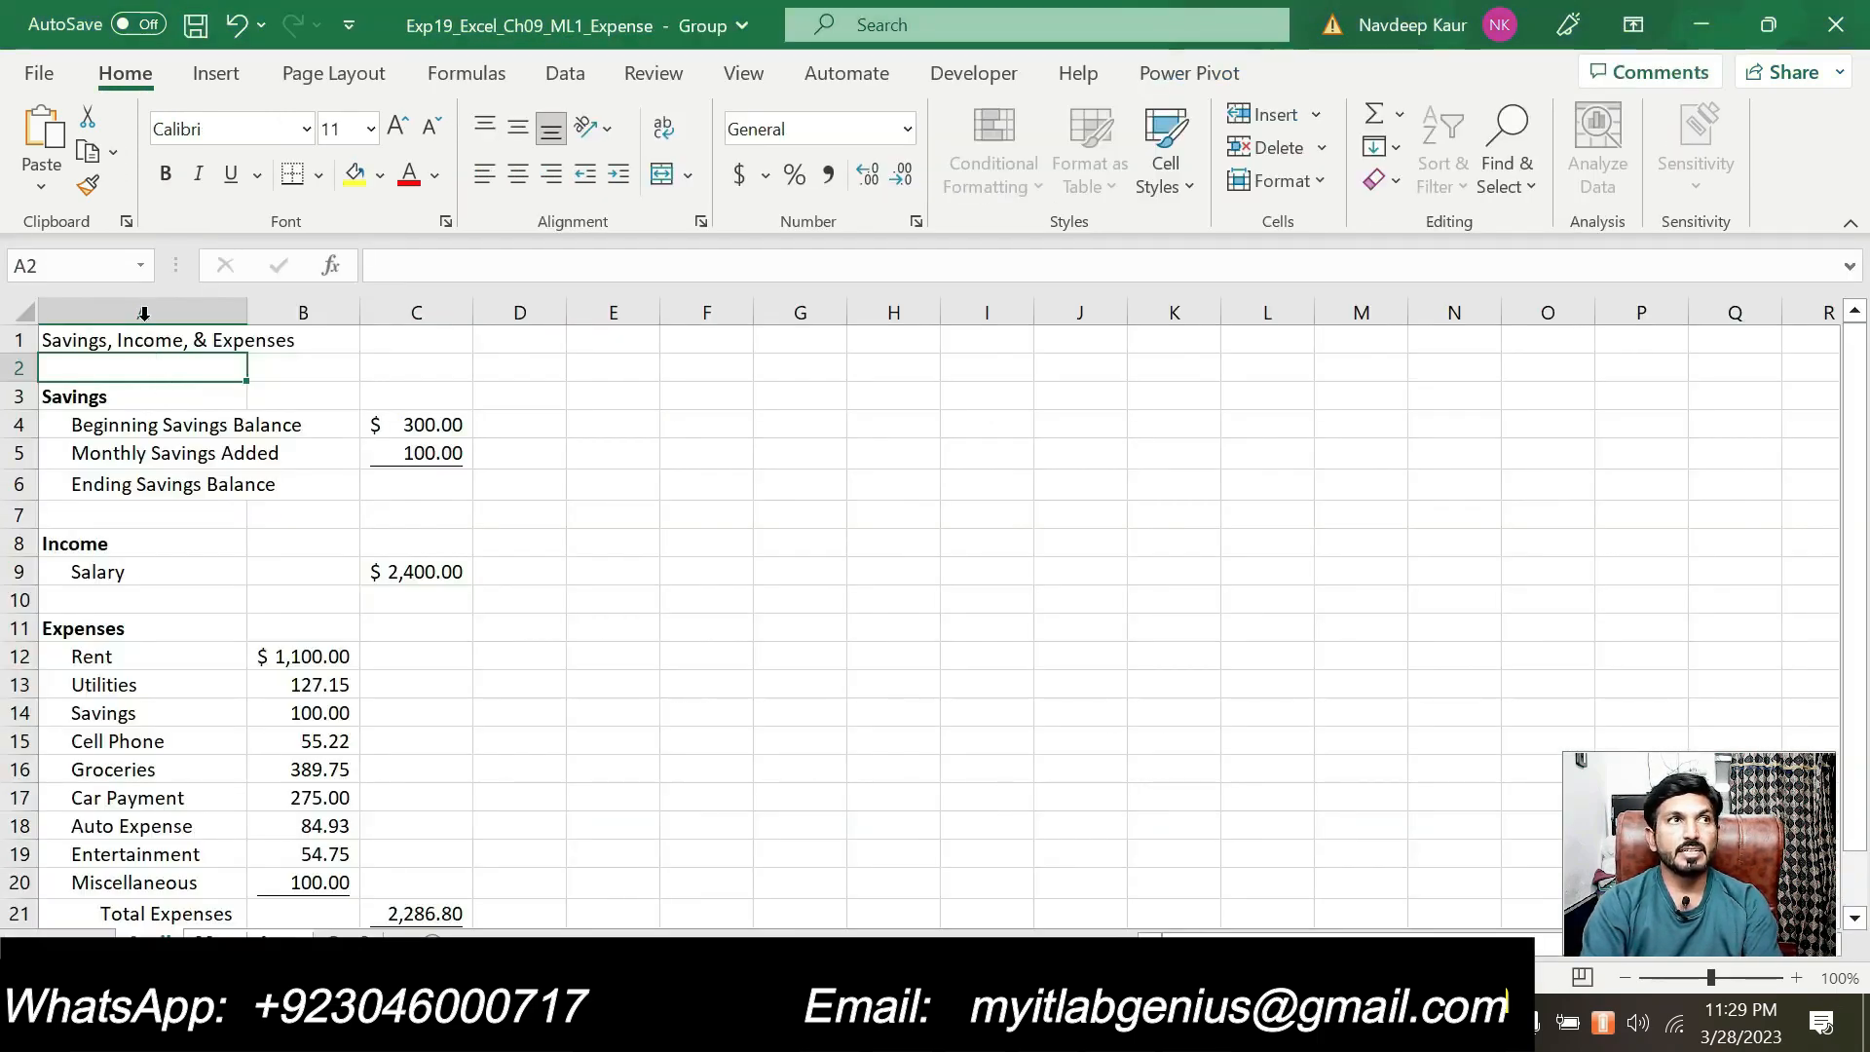
{"action": "left_click", "coordinate": [112, 267]}
{"action": "type", "text": "A1:C1"}
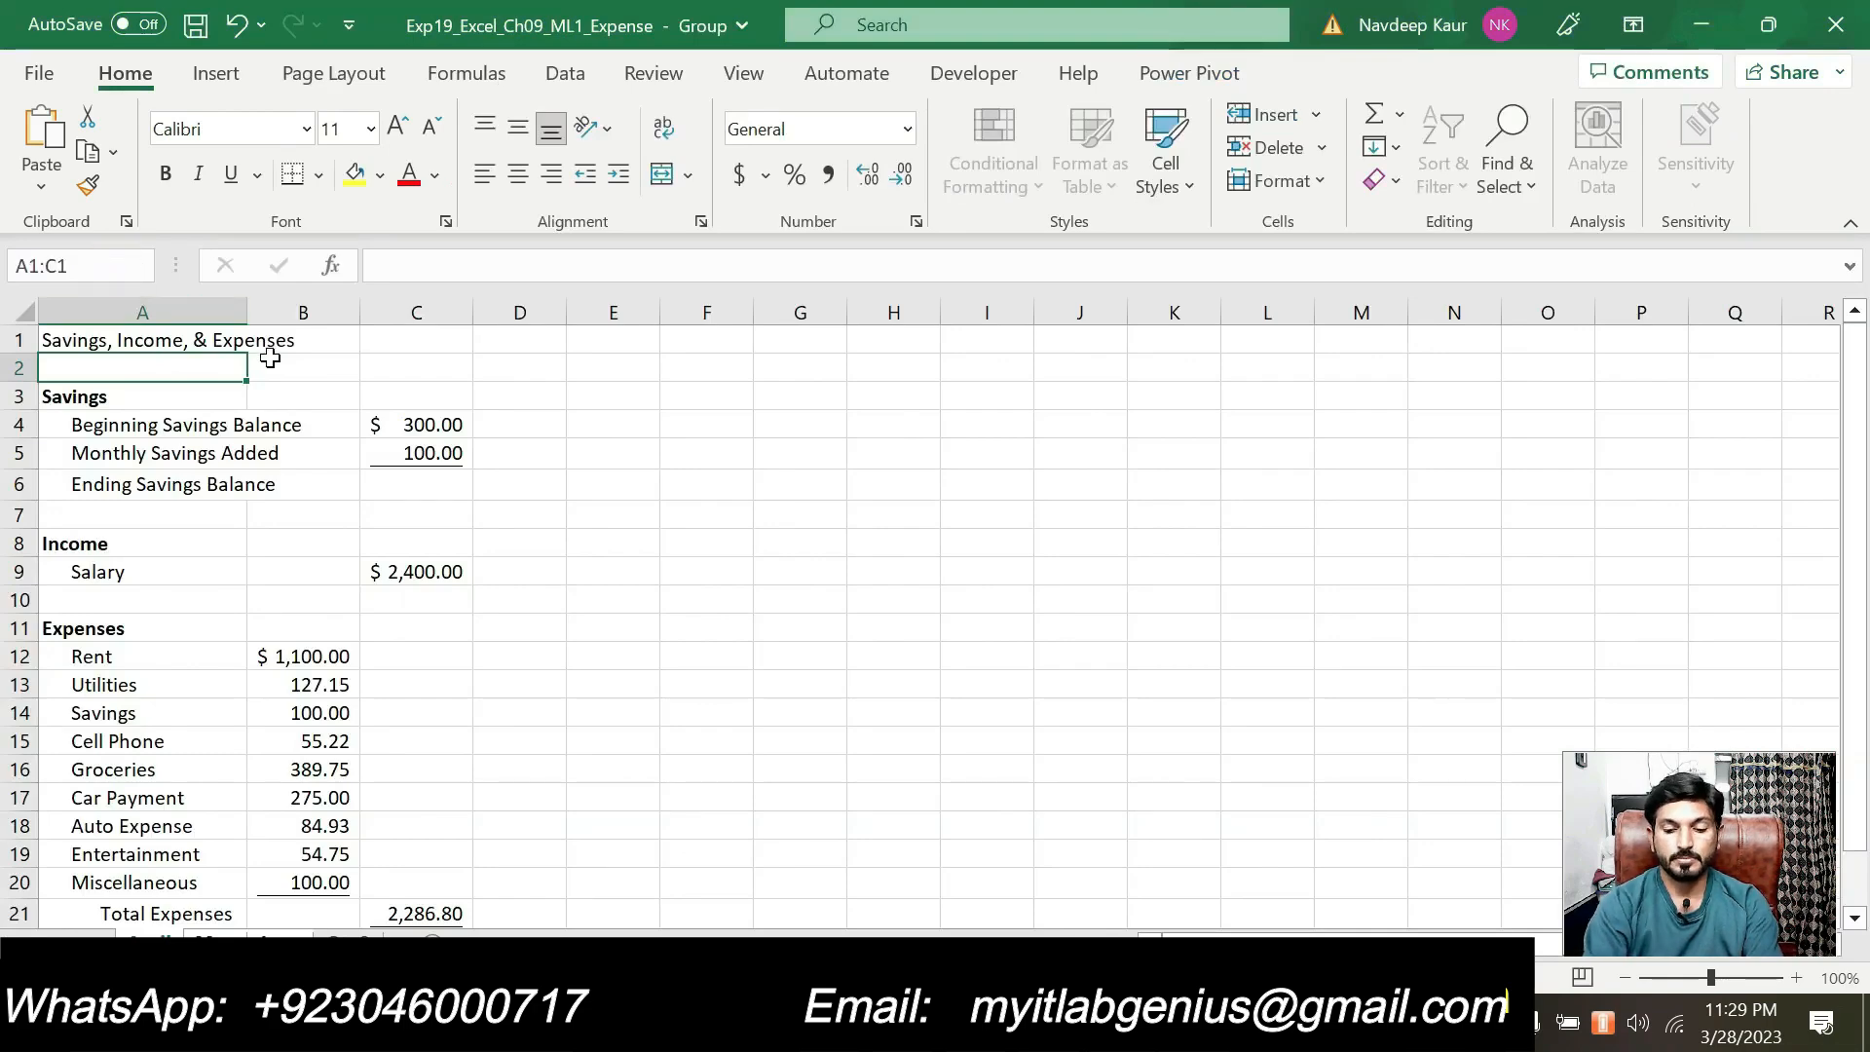
{"action": "key", "text": "Return"}
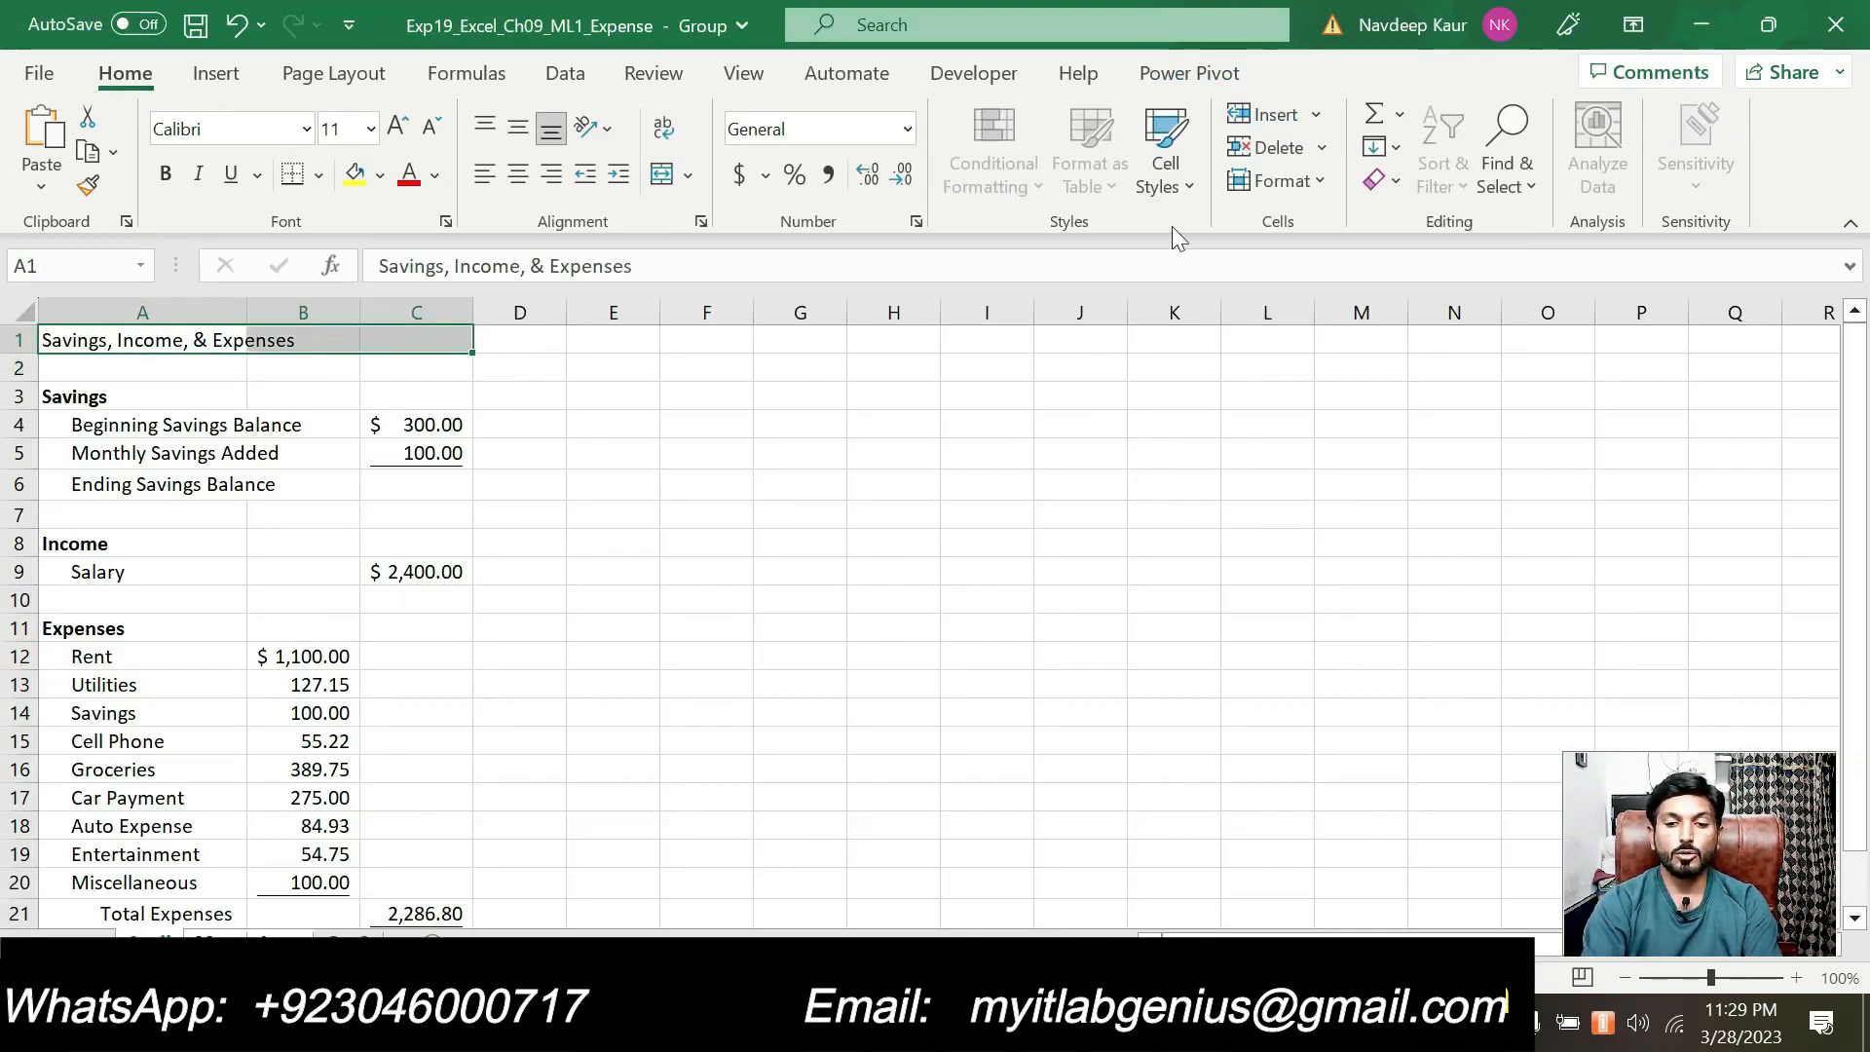
{"action": "left_click", "coordinate": [1190, 196]}
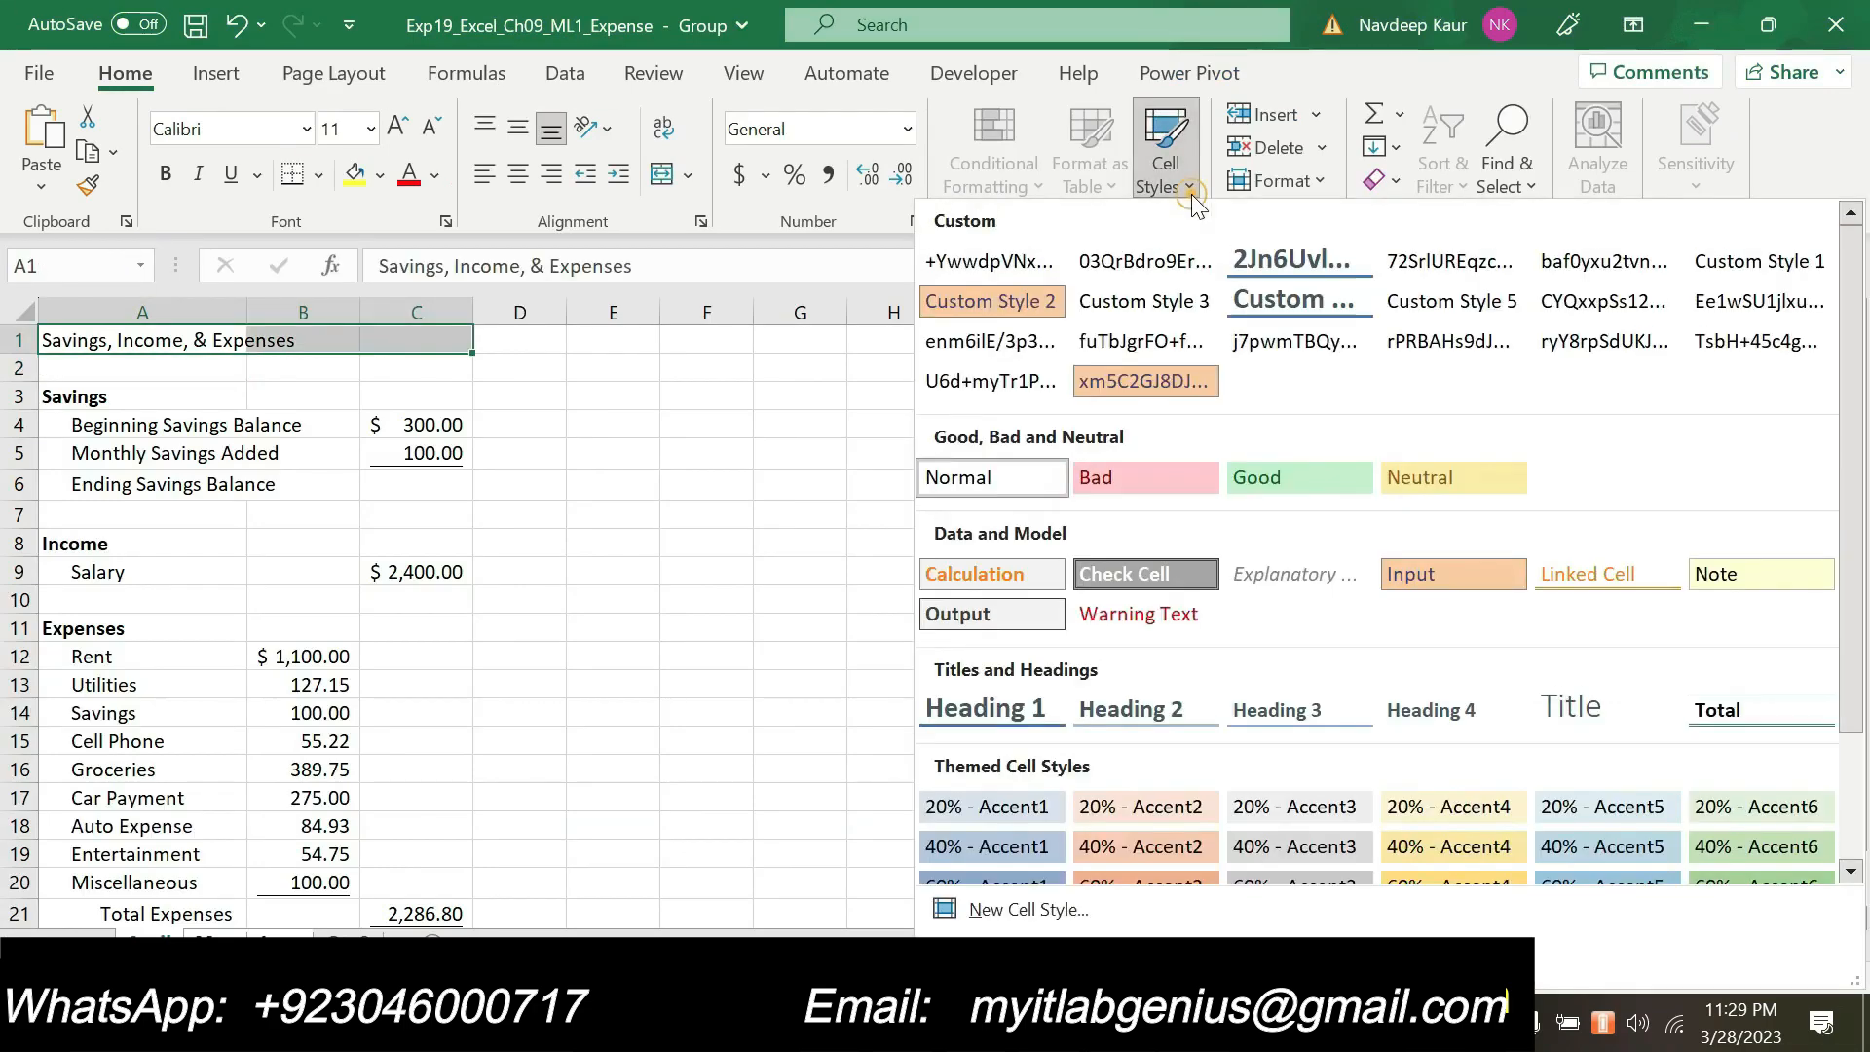
{"action": "scroll", "coordinate": [1055, 693], "scroll_direction": "down", "scroll_amount": 2}
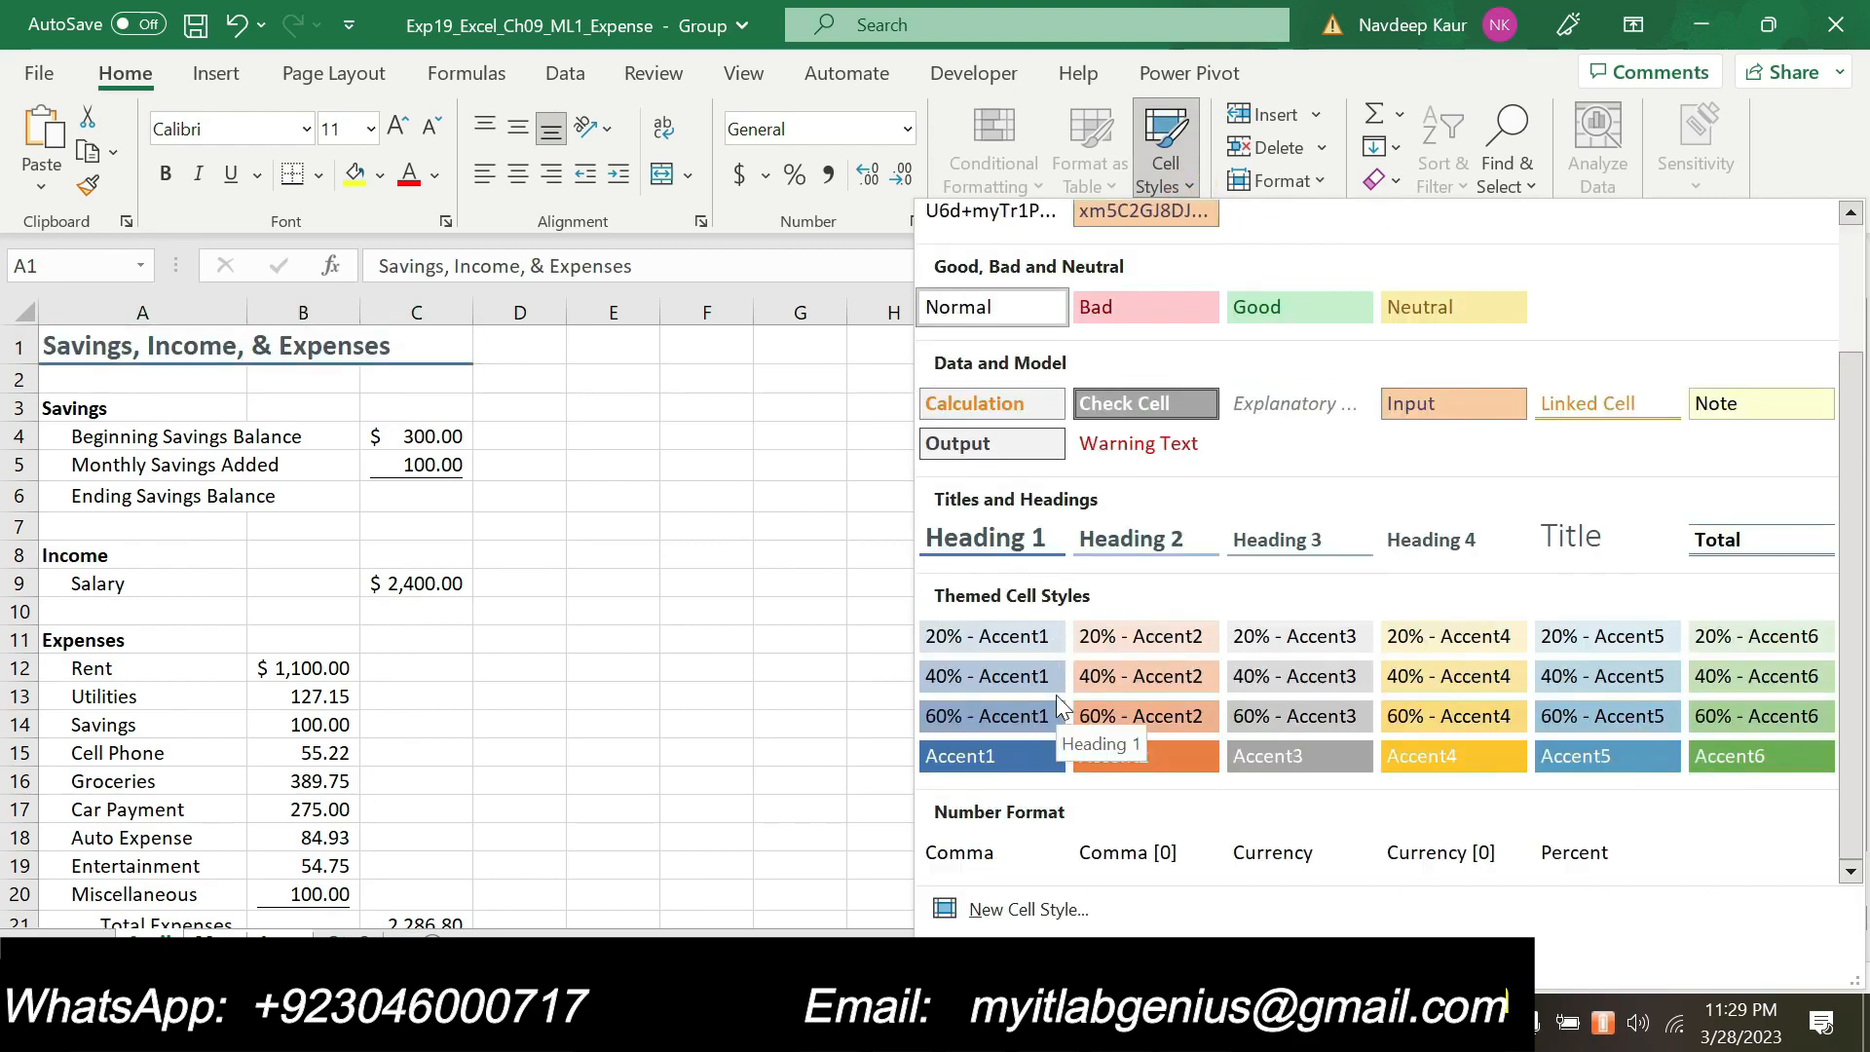
{"action": "left_click", "coordinate": [1033, 538]}
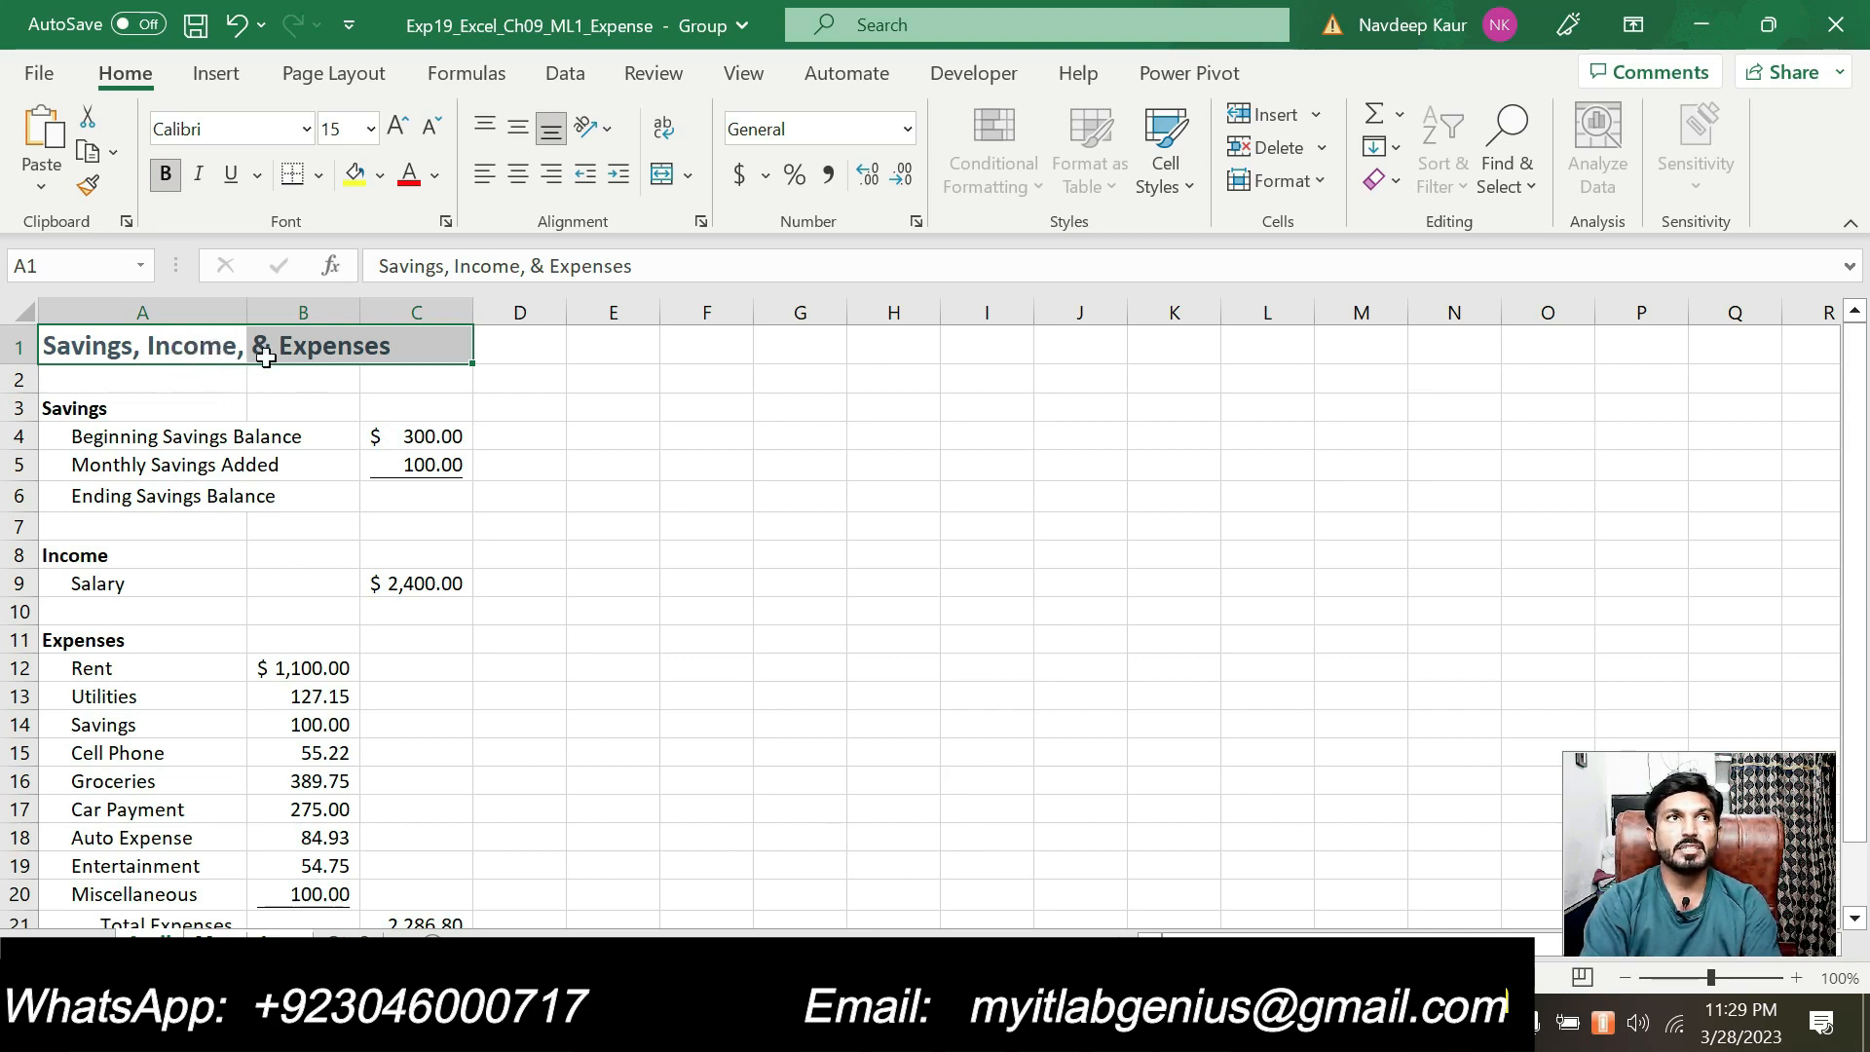
{"action": "key", "text": "alt+Tab"}
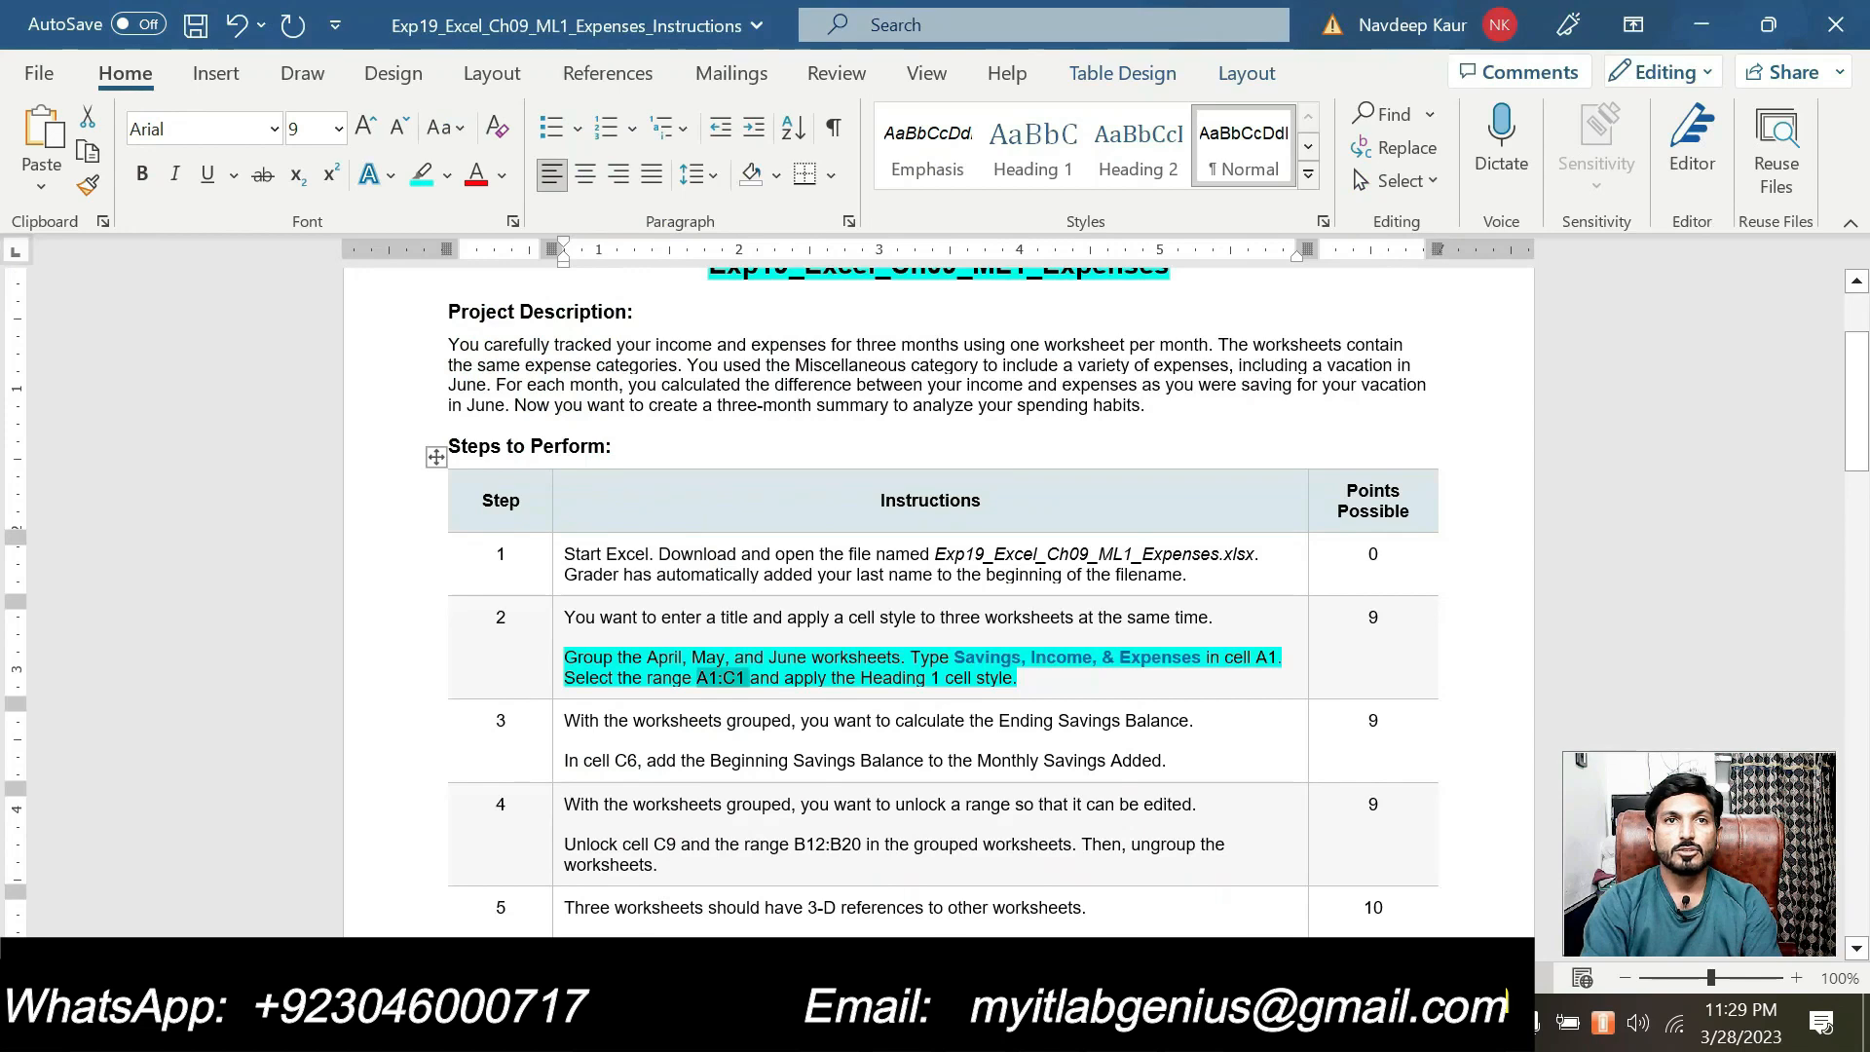
Step: Remove the turquoise highlight from the step 2 instruction about grouping the worksheets and styling A1:C1
{"action": "left_click_drag", "start_coordinate": [1017, 678], "coordinate": [695, 638]}
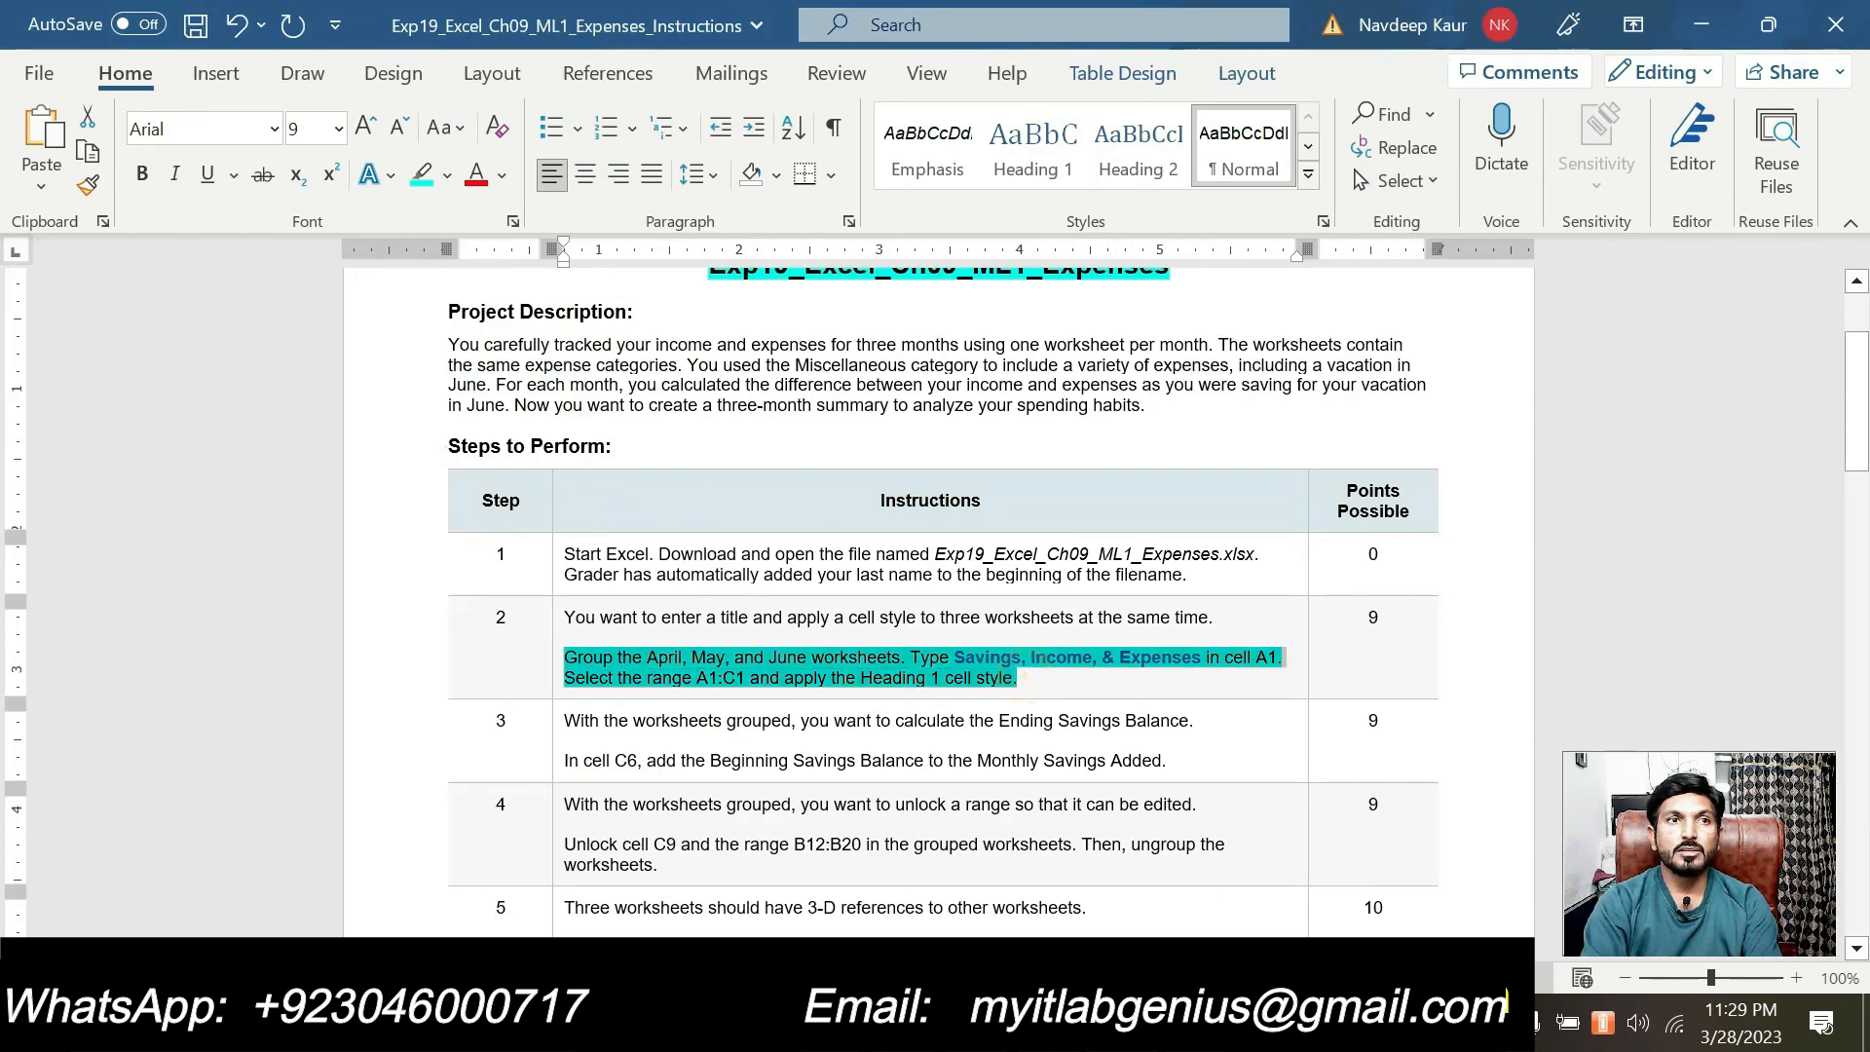
{"action": "left_click", "coordinate": [707, 611]}
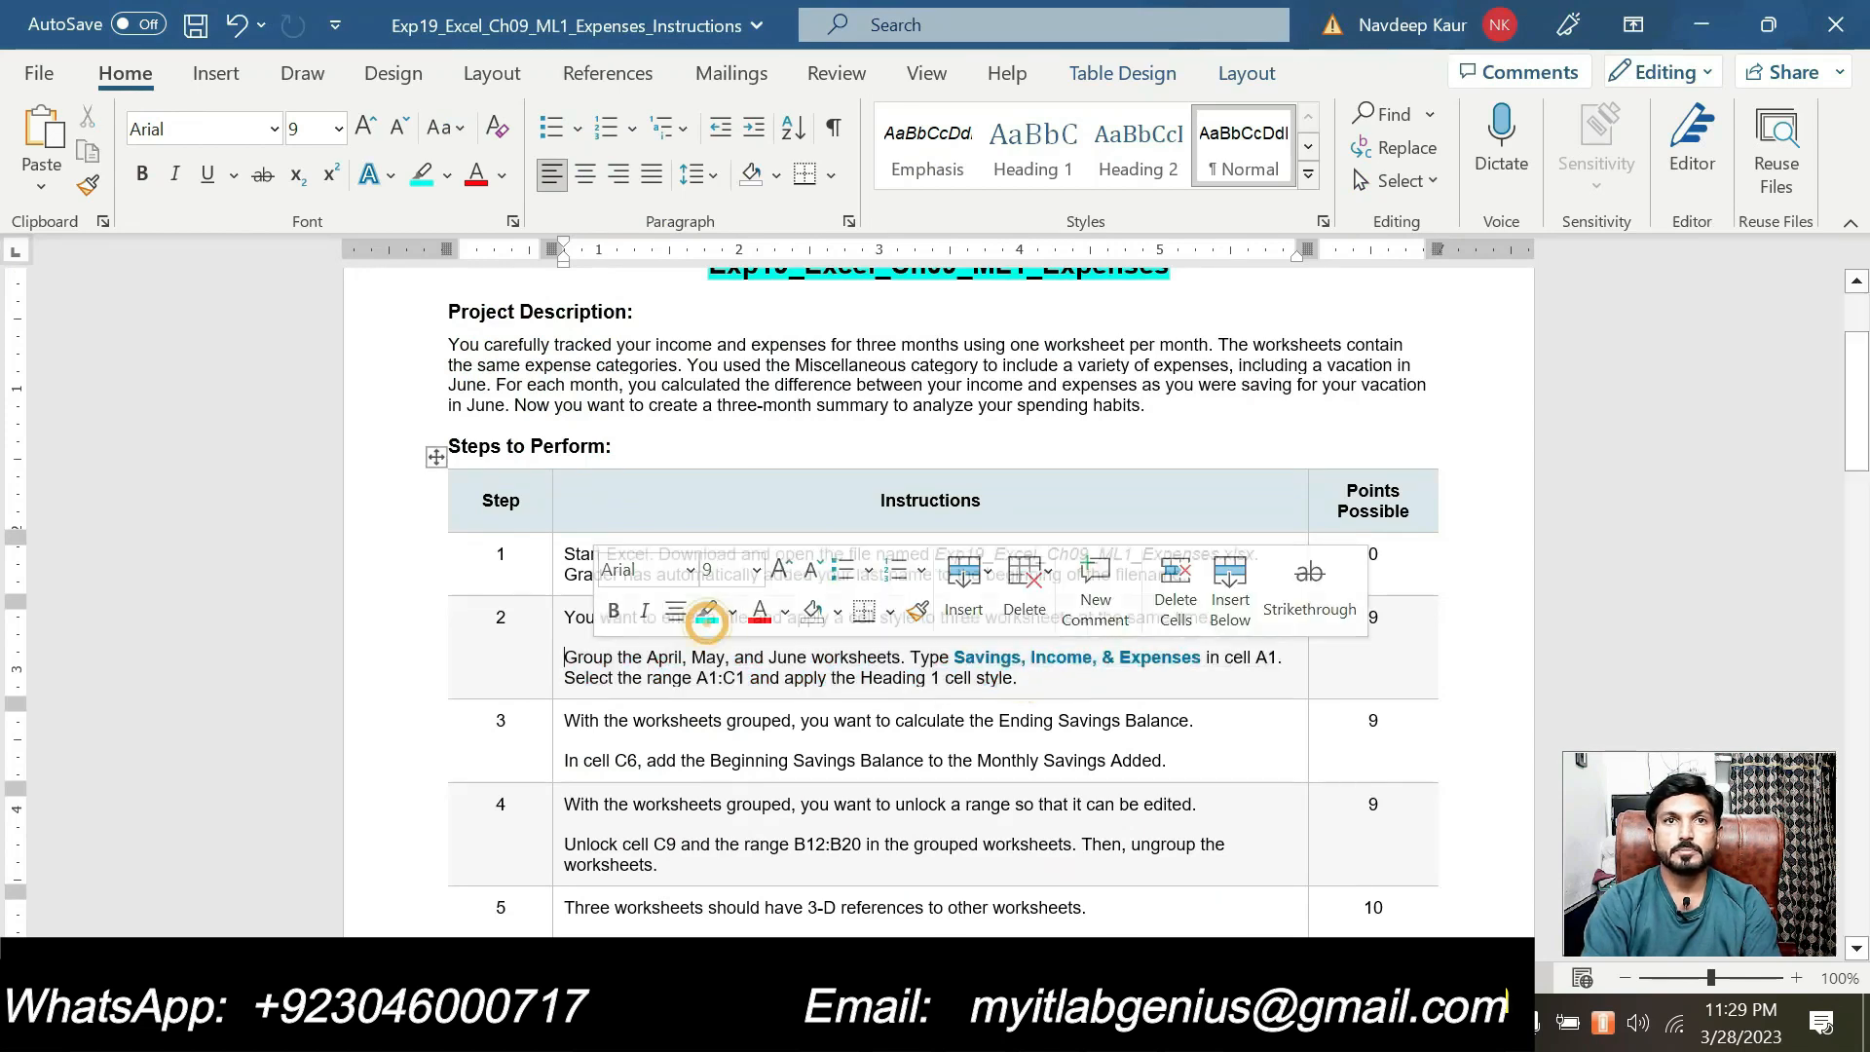
{"action": "left_click", "coordinate": [859, 741]}
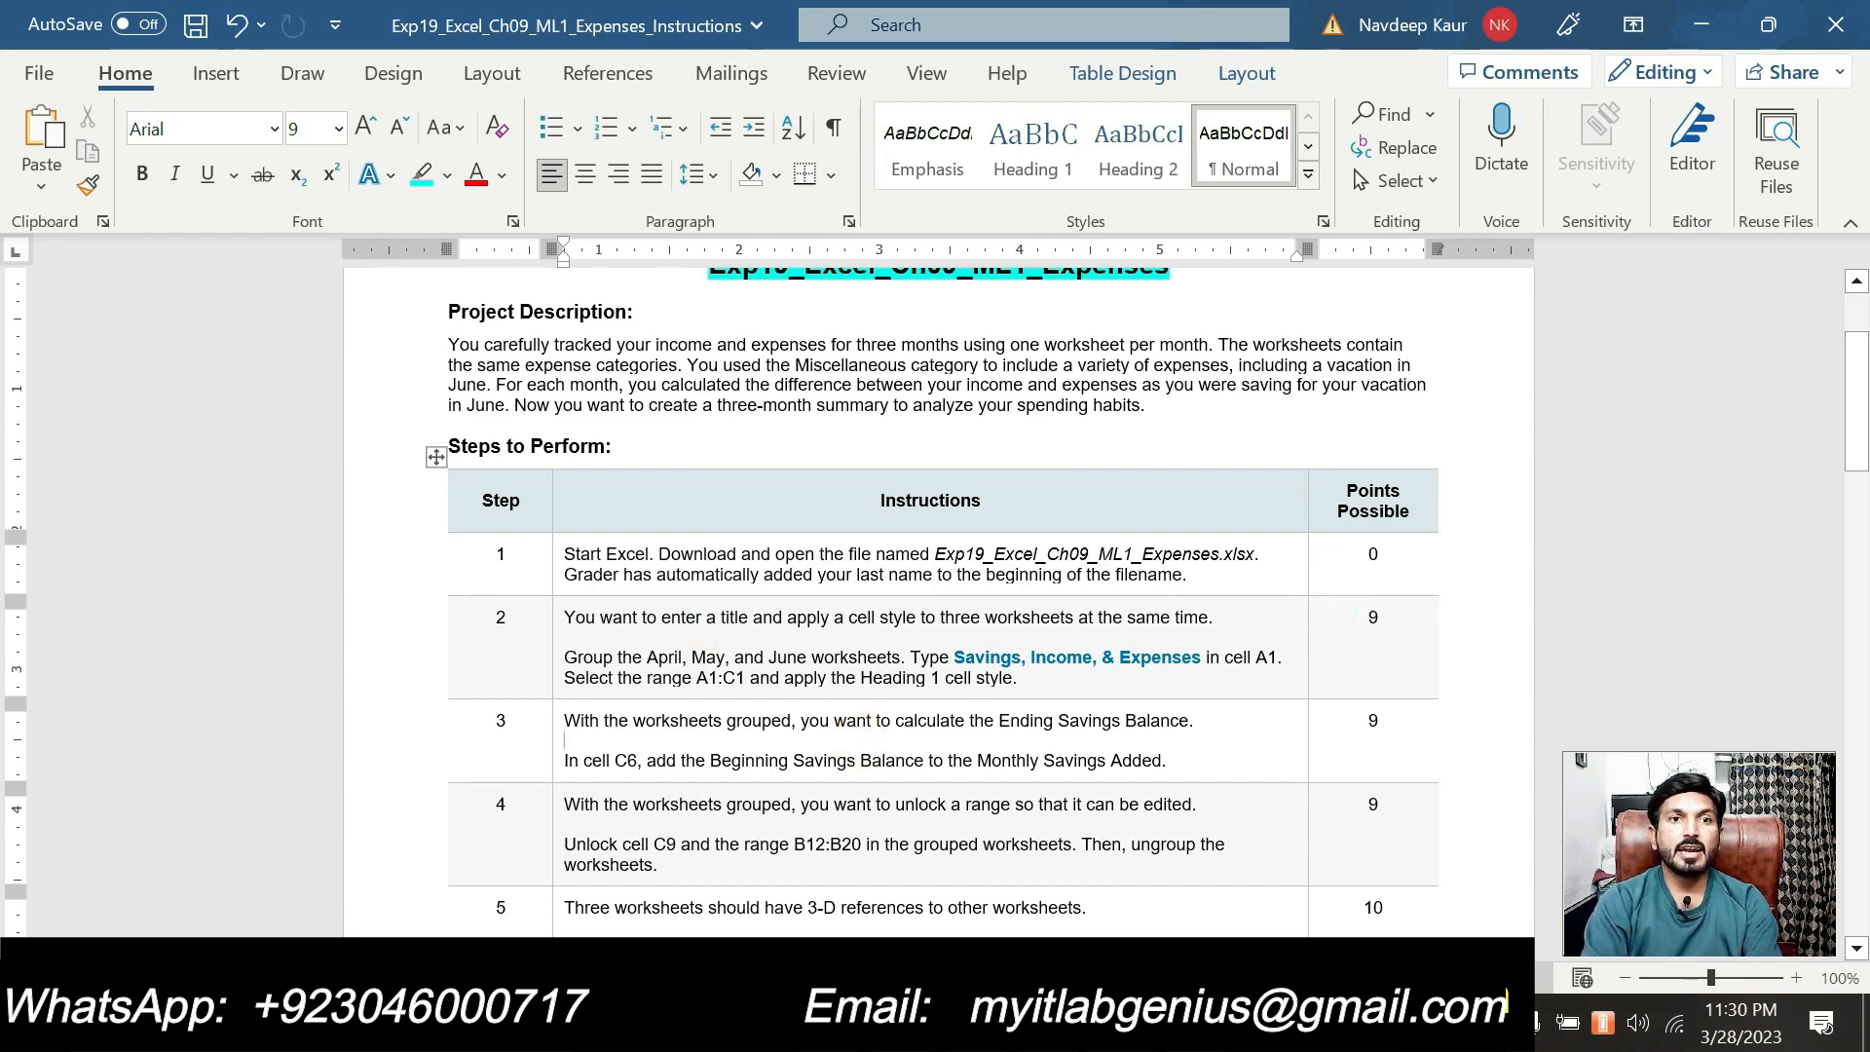
Step: Highlight the step 3 instruction about adding the two savings amounts in cell C6 in turquoise
{"action": "scroll", "coordinate": [935, 584], "scroll_direction": "down", "scroll_amount": 1}
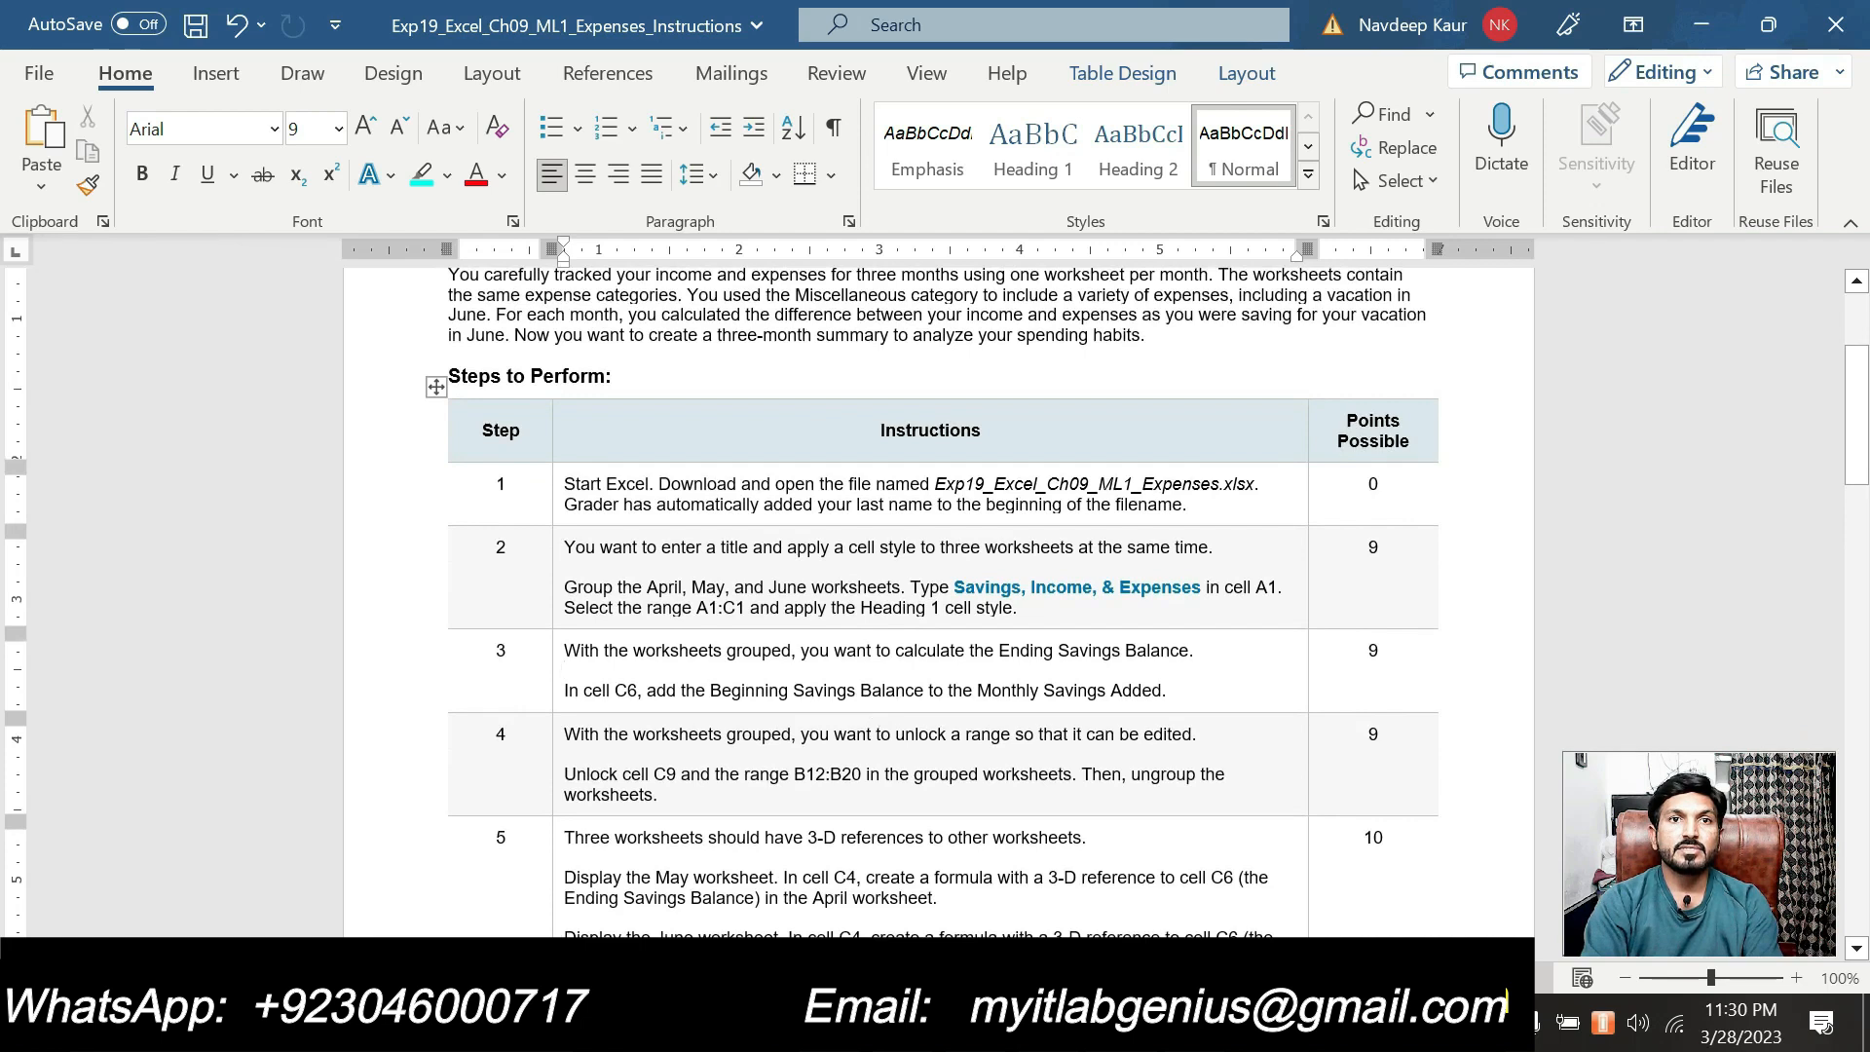
{"action": "left_click_drag", "start_coordinate": [1174, 690], "coordinate": [565, 690]}
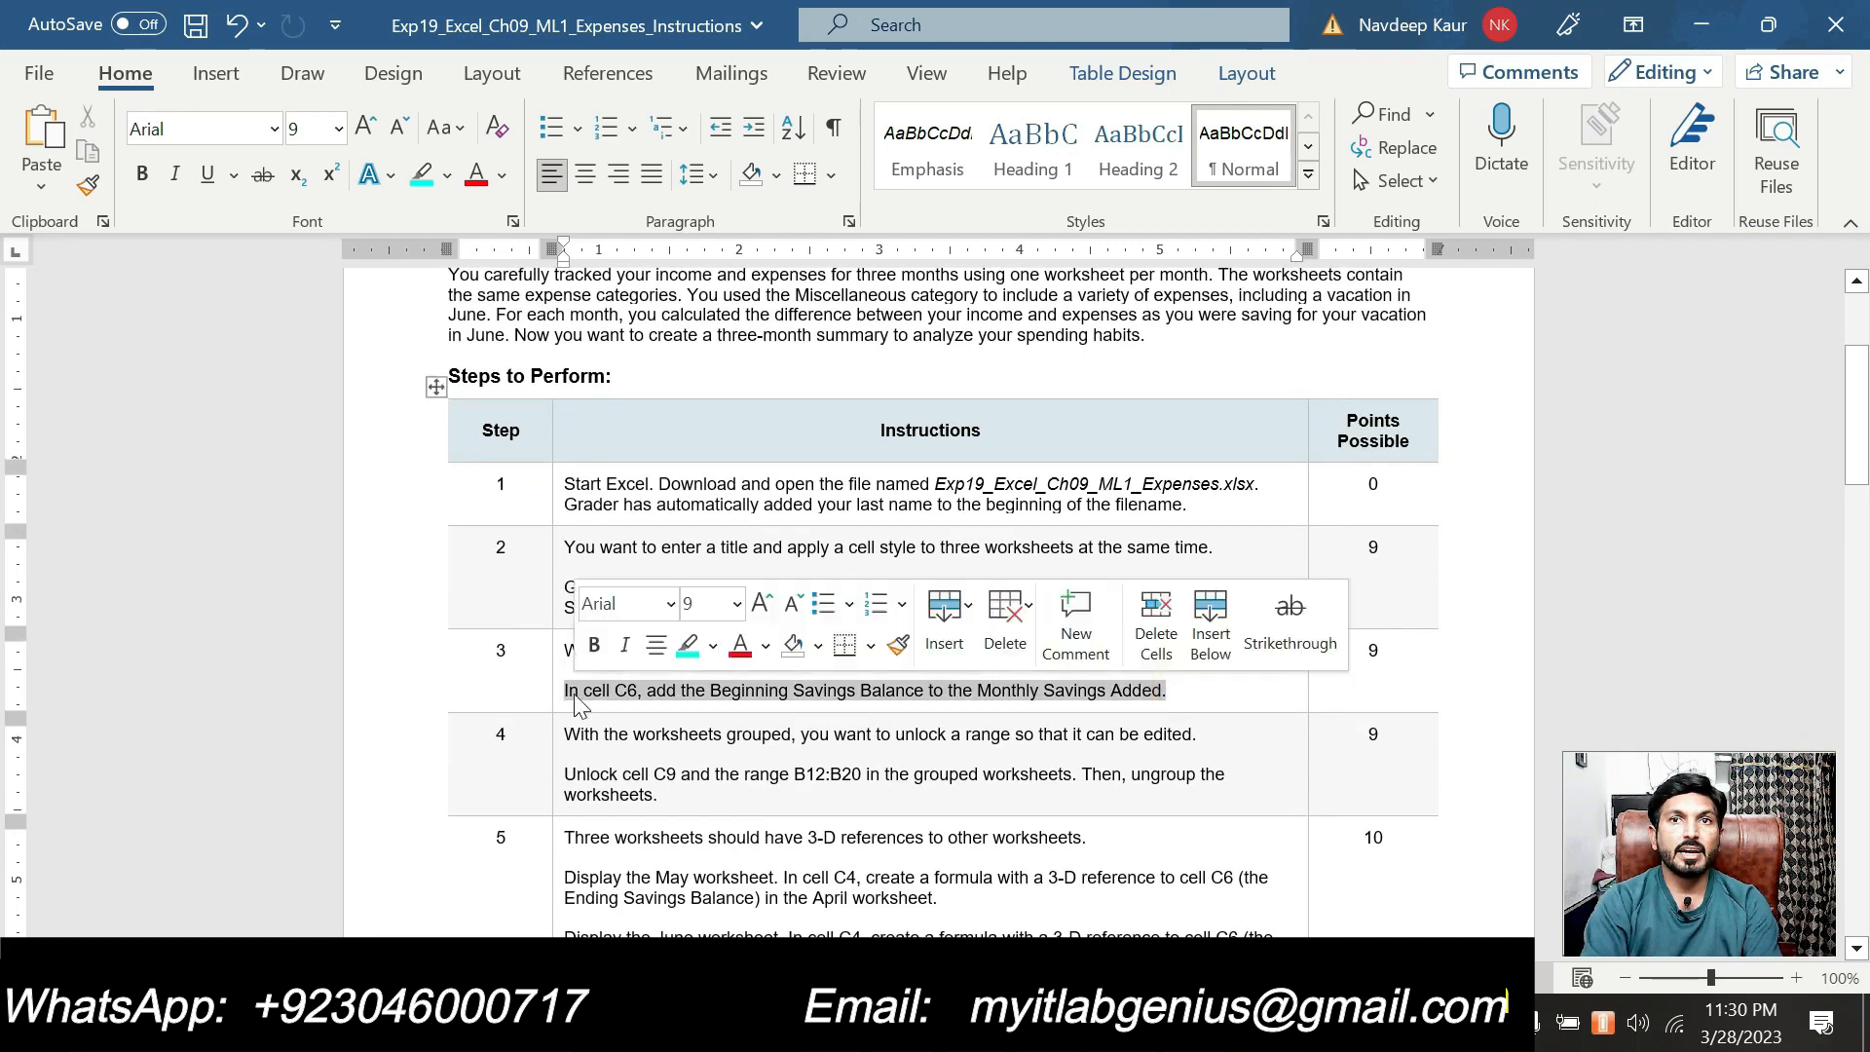
{"action": "left_click", "coordinate": [686, 650]}
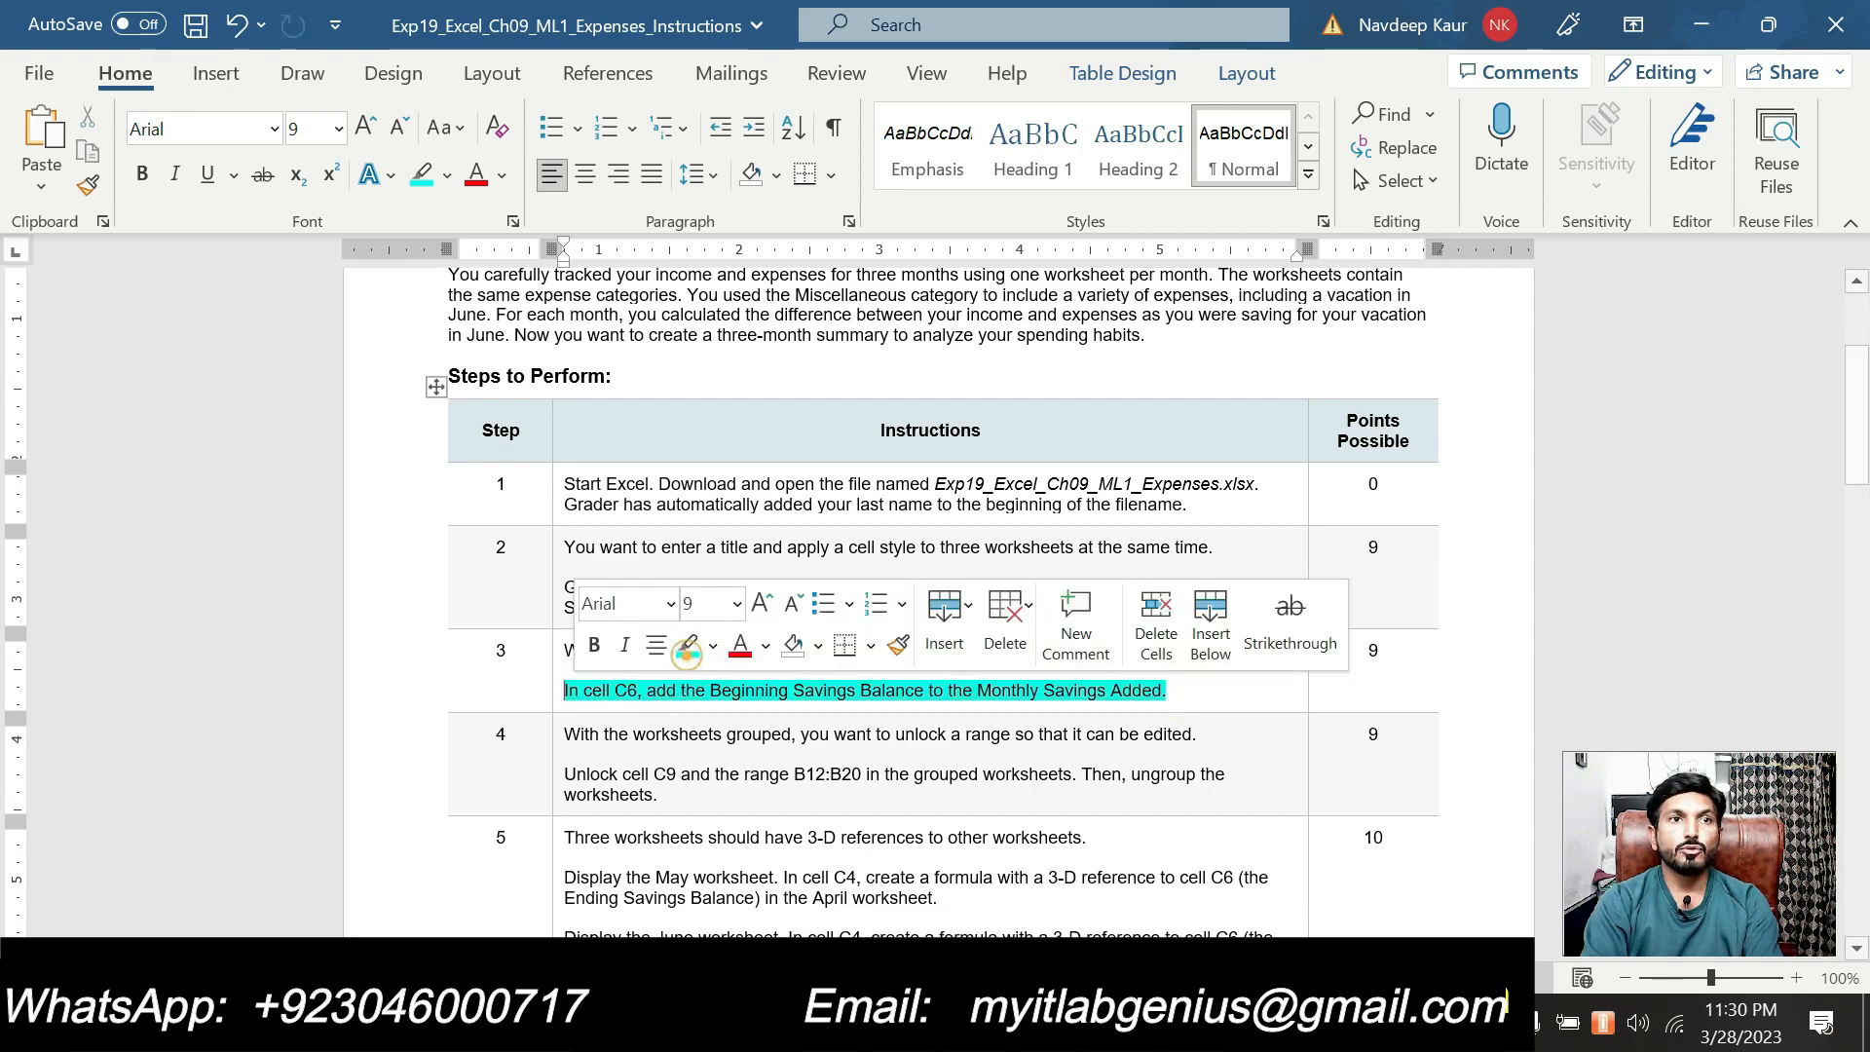
{"action": "left_click", "coordinate": [661, 692]}
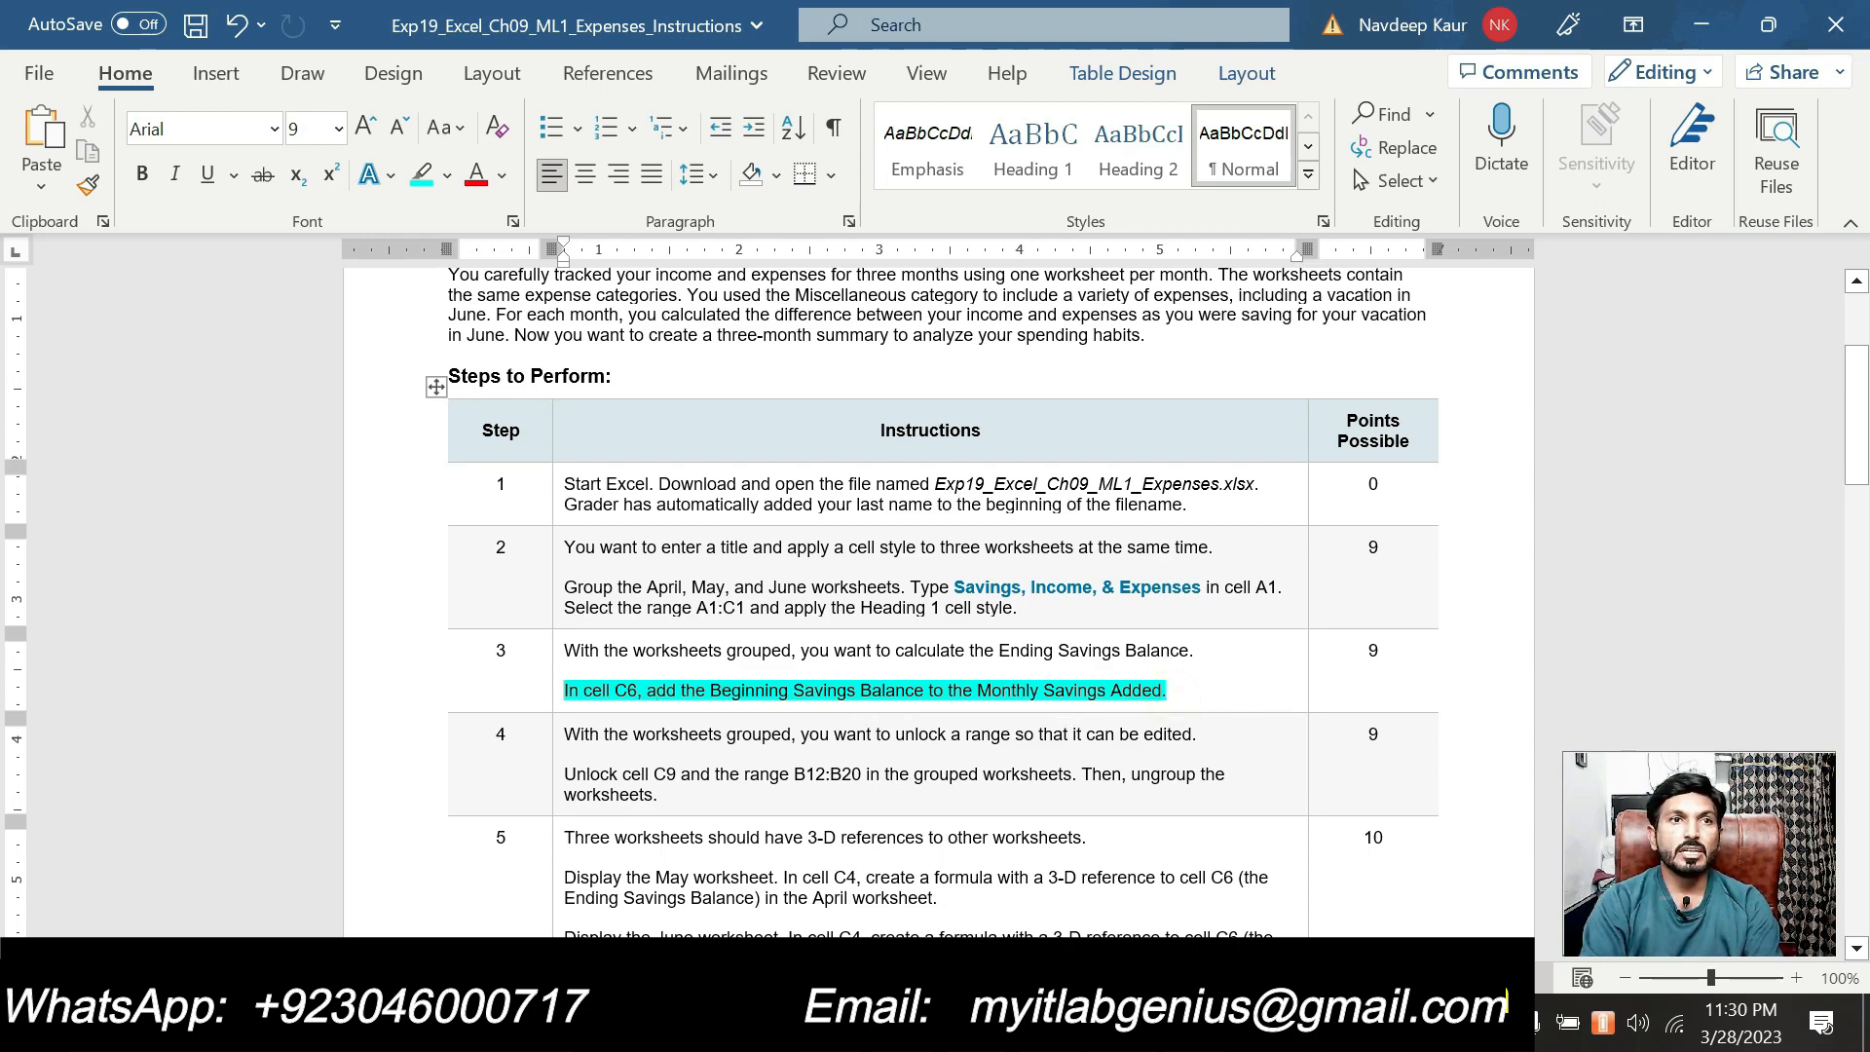
Step: Switch to the Excel workbook and, following the step 3 instruction, enter =SUM(C4:C5) in cell C6 of the grouped worksheets
{"action": "left_click", "coordinate": [936, 1023]}
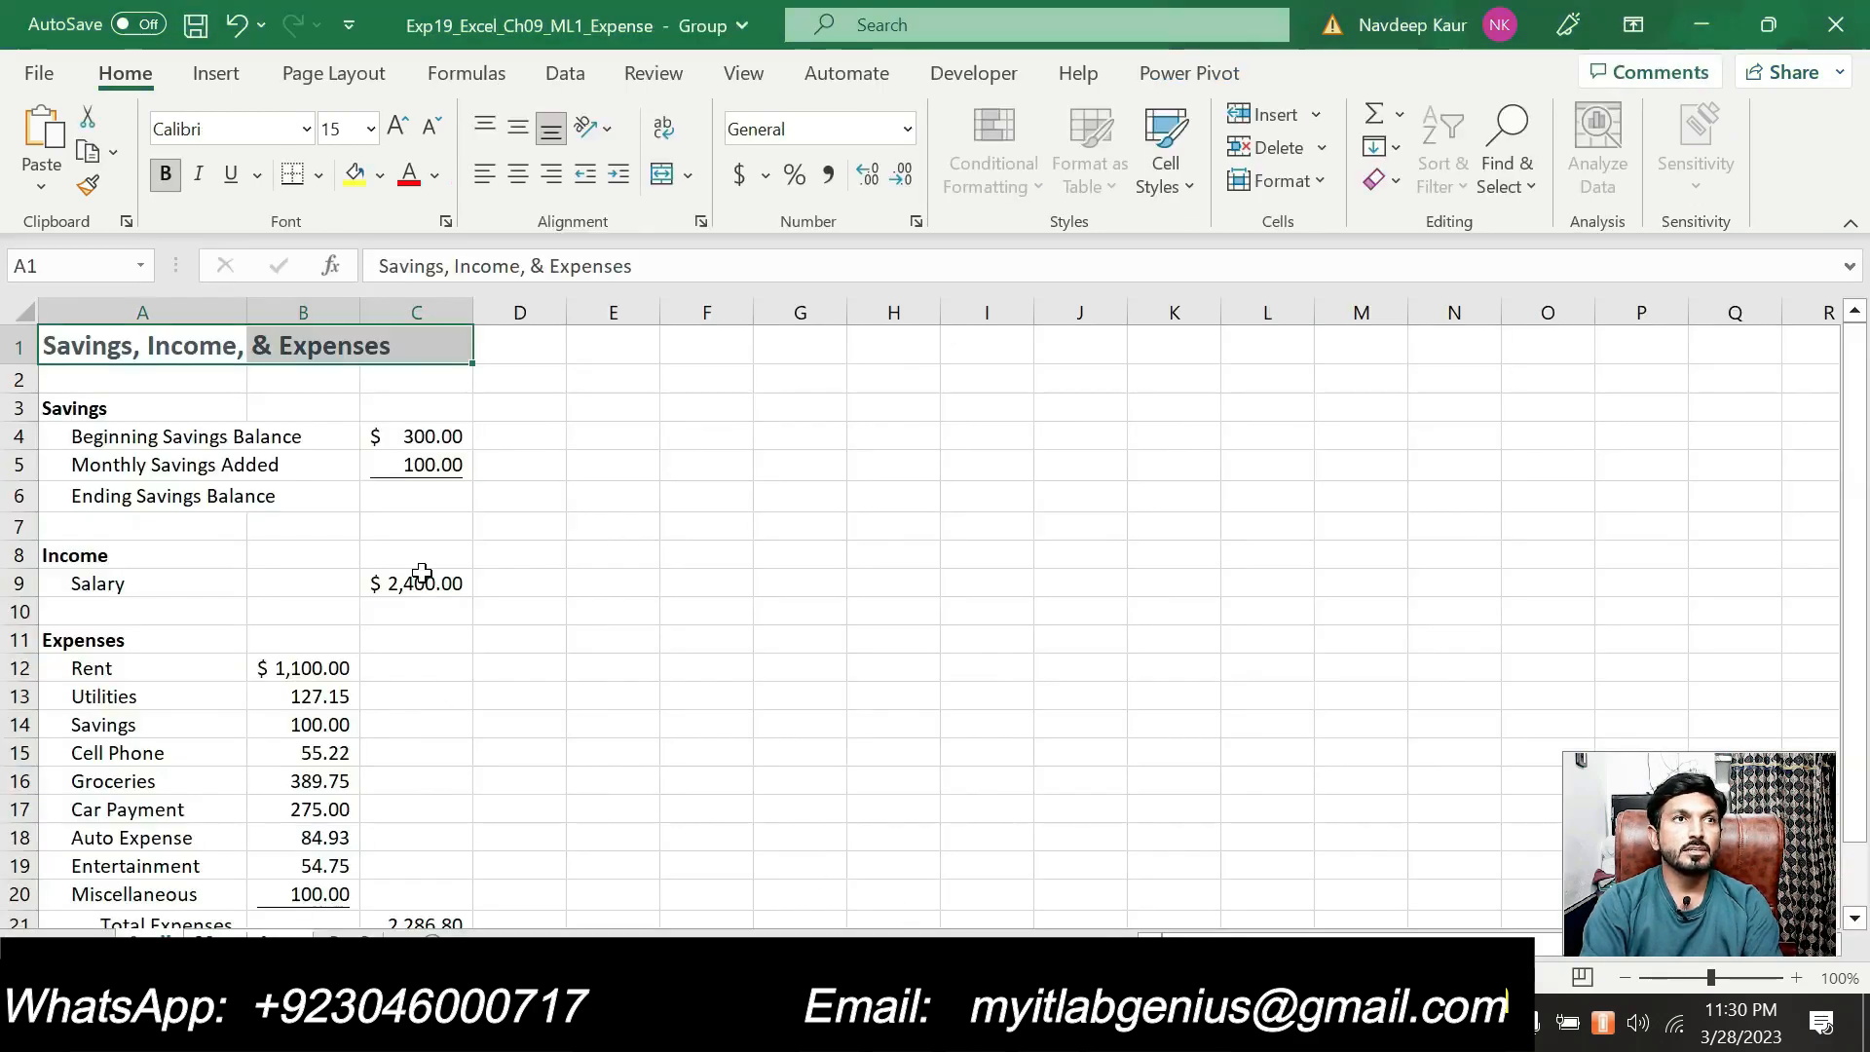
{"action": "left_click", "coordinate": [428, 500]}
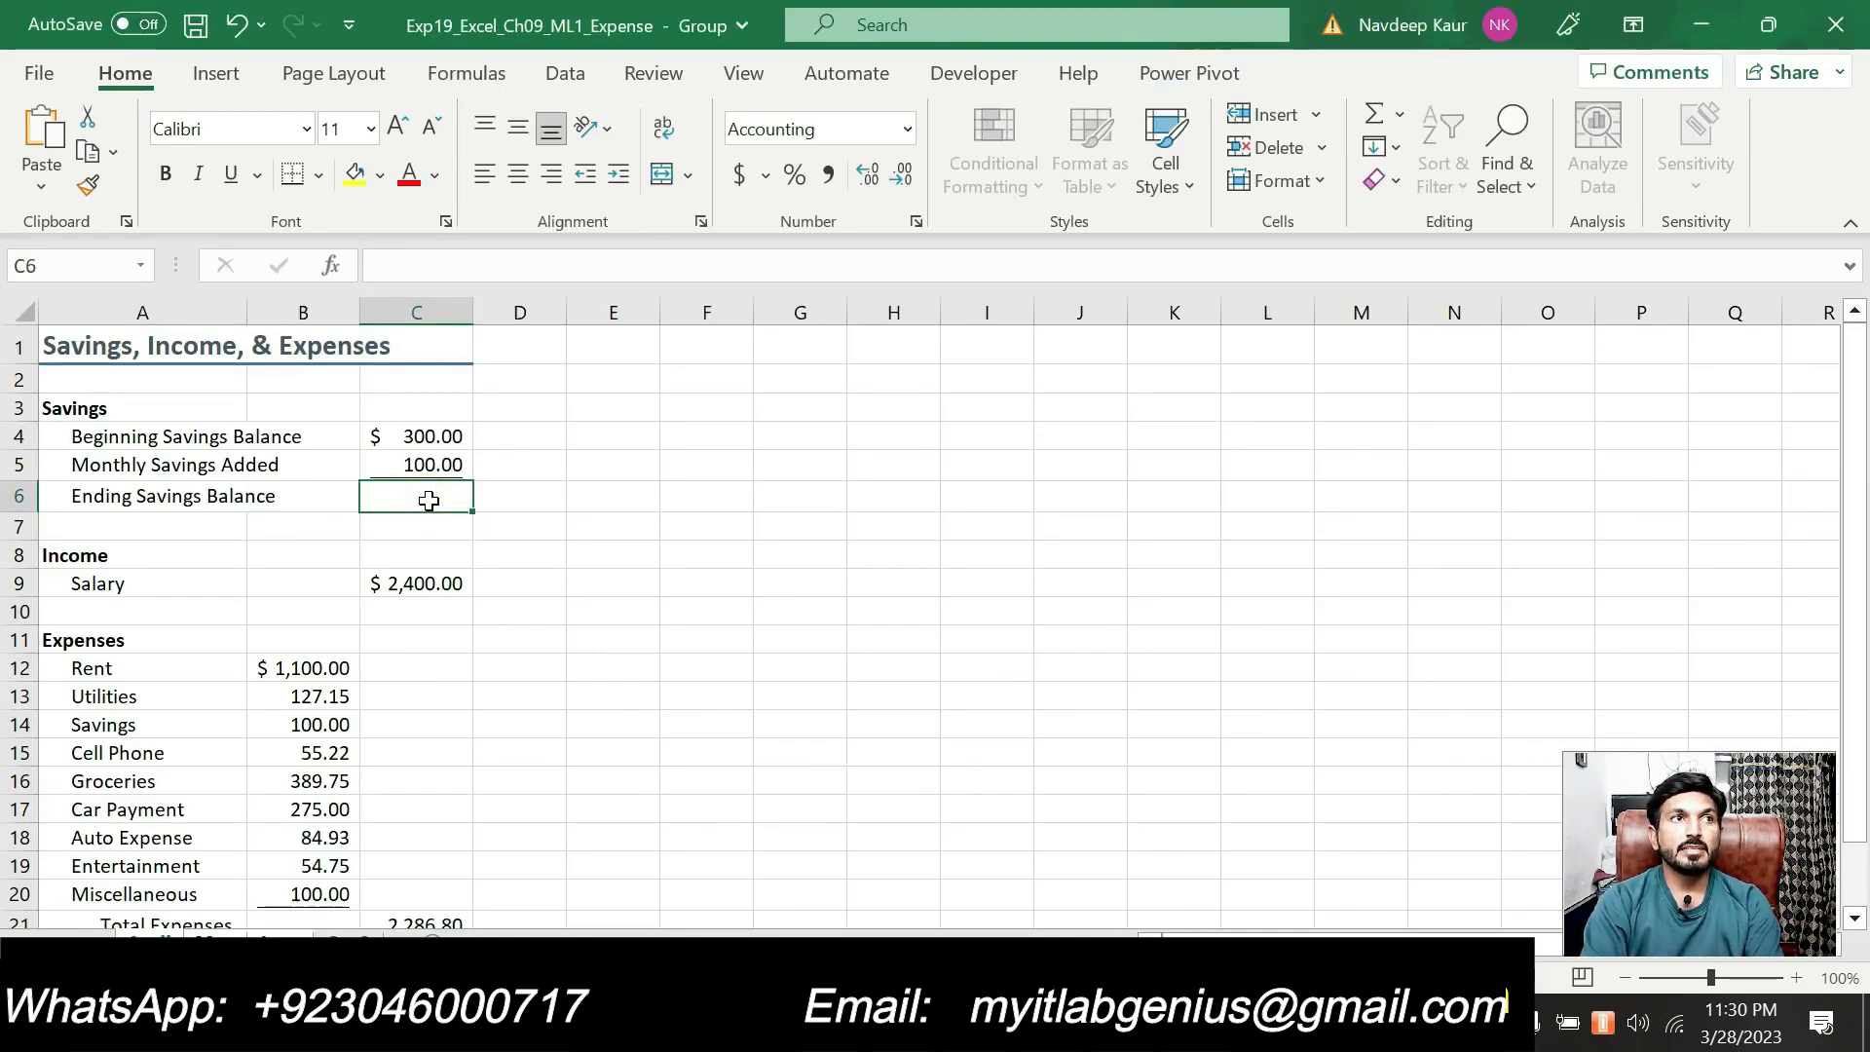
{"action": "key", "text": "alt+Tab"}
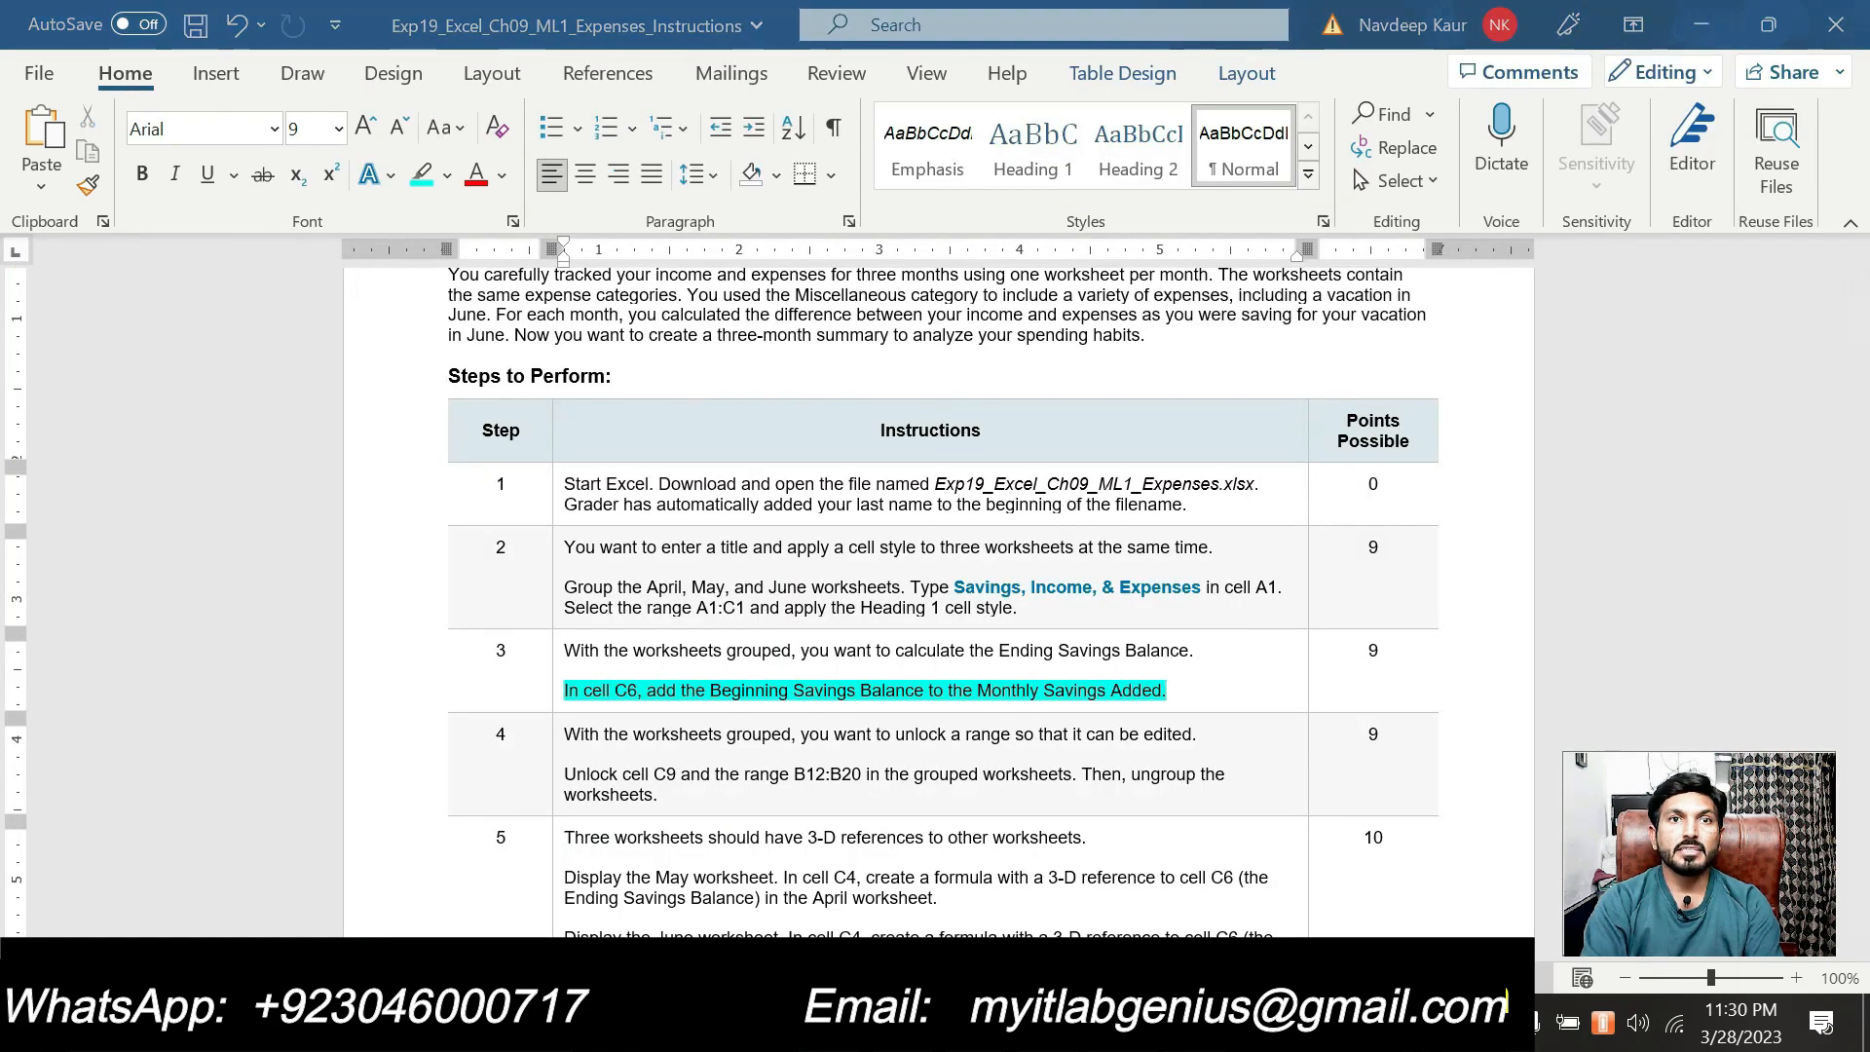
{"action": "key", "text": "alt+Tab"}
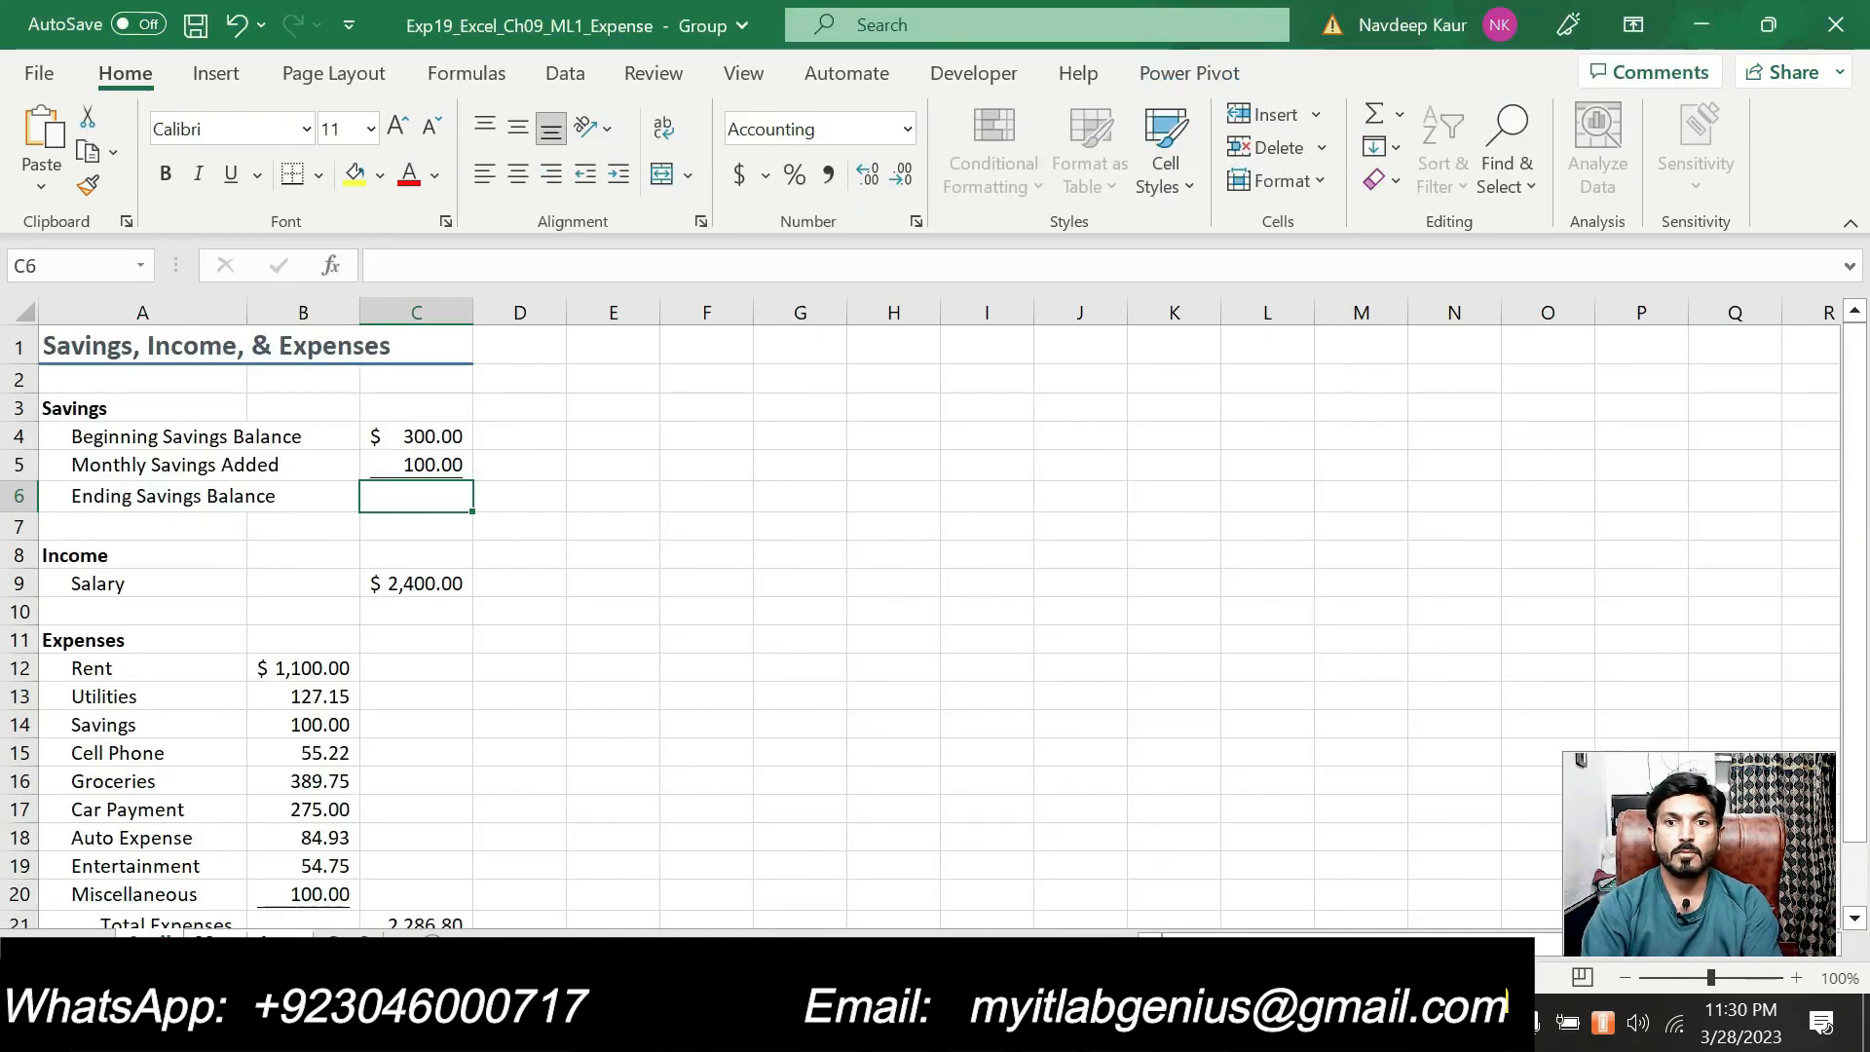
{"action": "key", "text": "alt+Tab"}
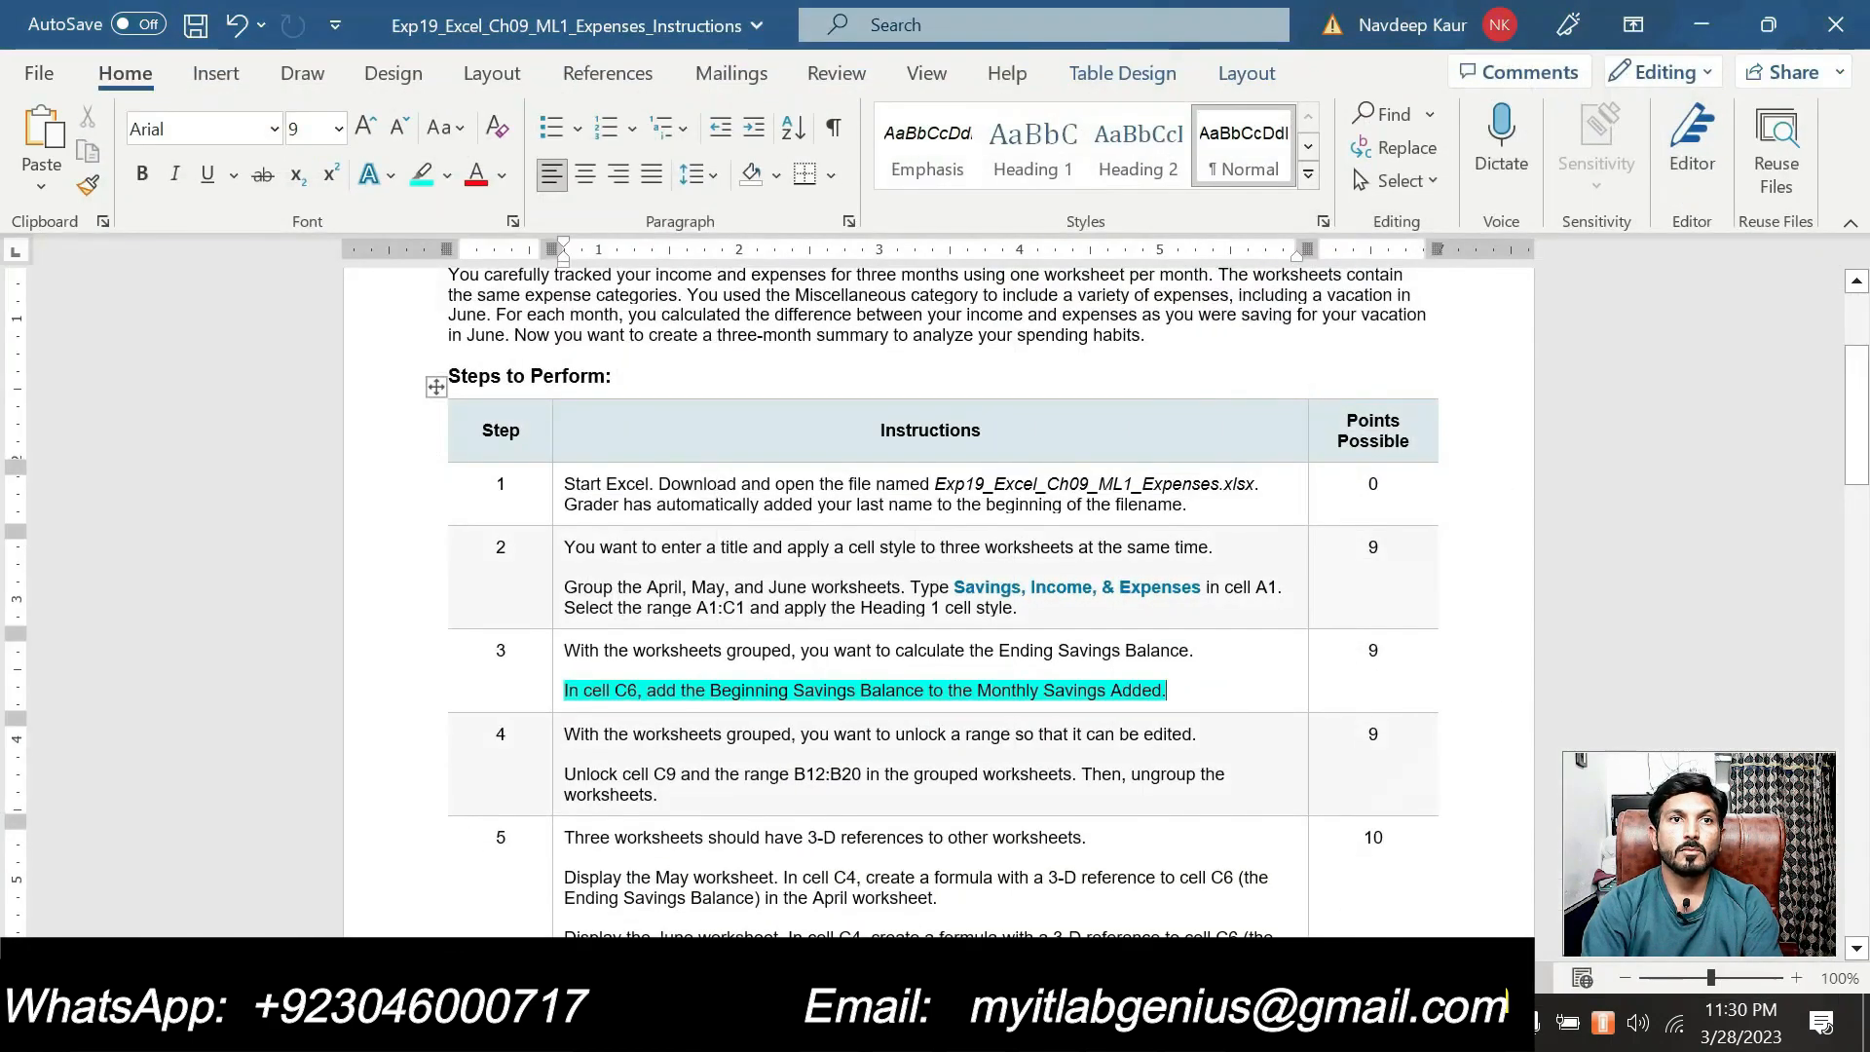
{"action": "key", "text": "alt+Tab"}
{"action": "type", "text": "=si"}
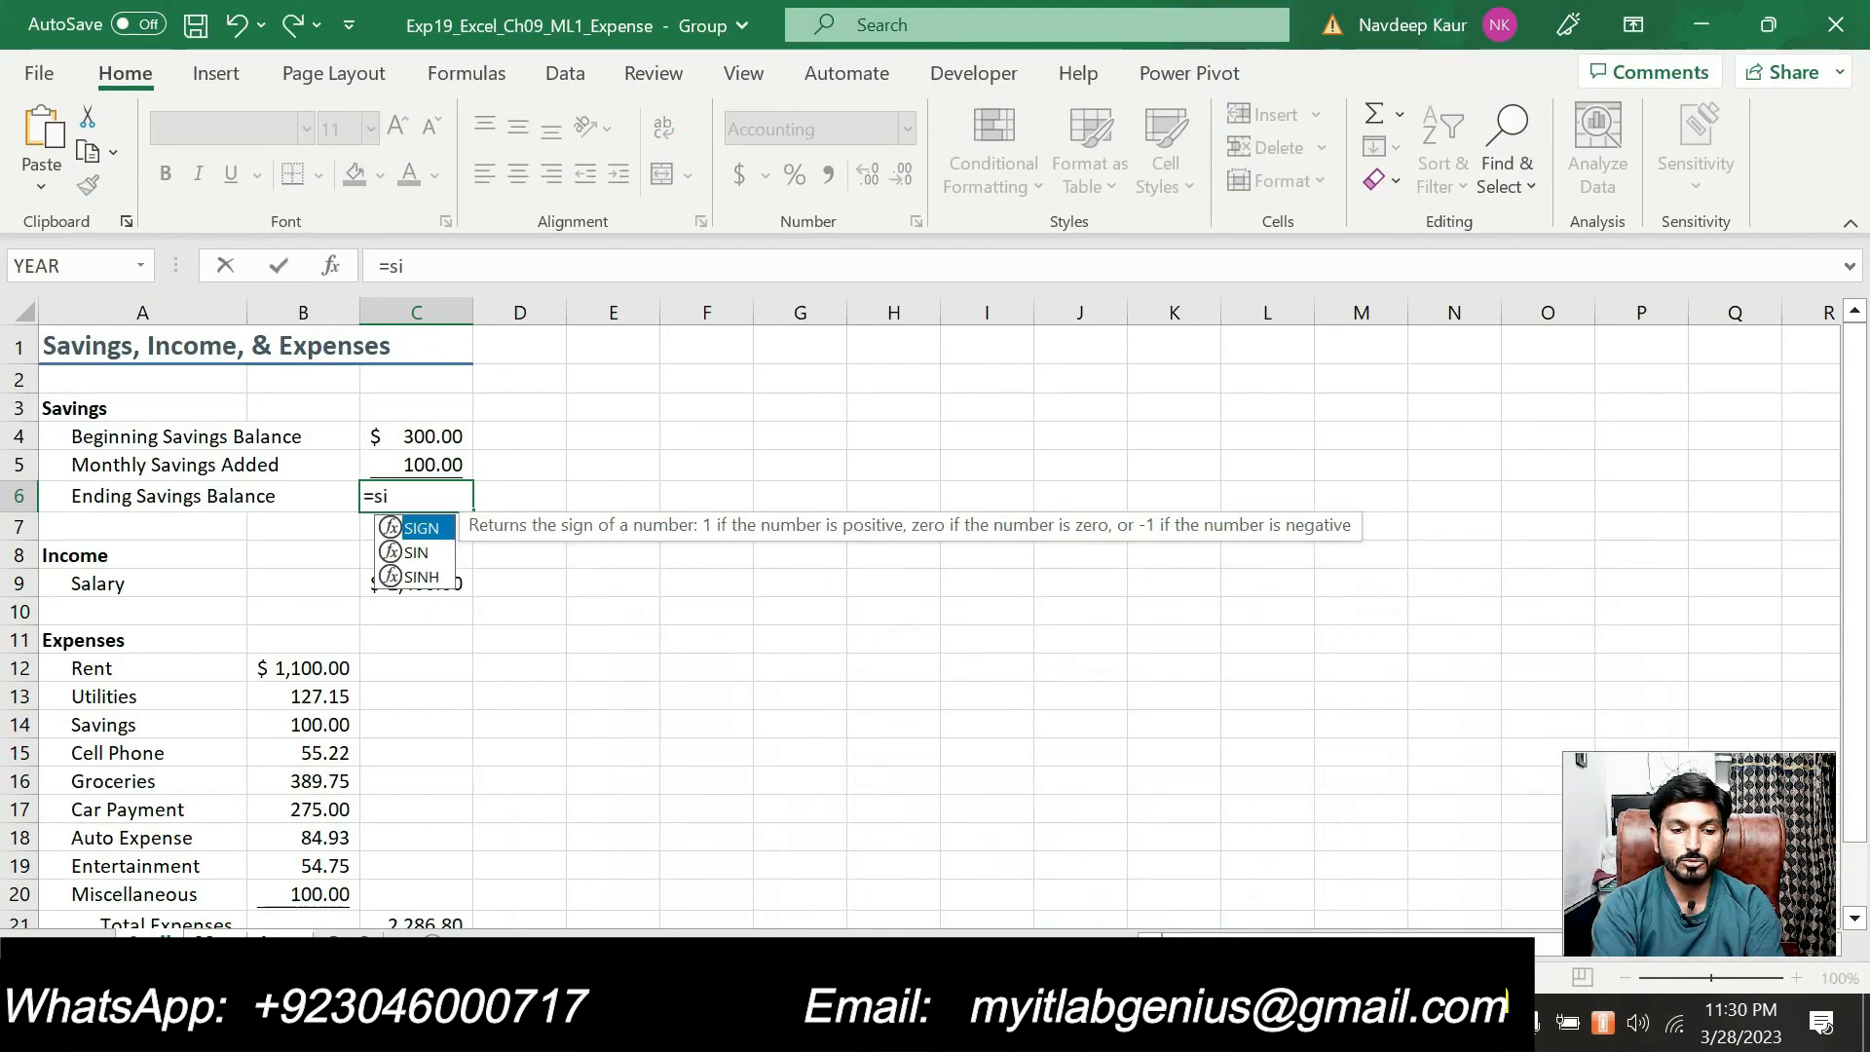
{"action": "key", "text": "BackSpace"}
{"action": "type", "text": "um"}
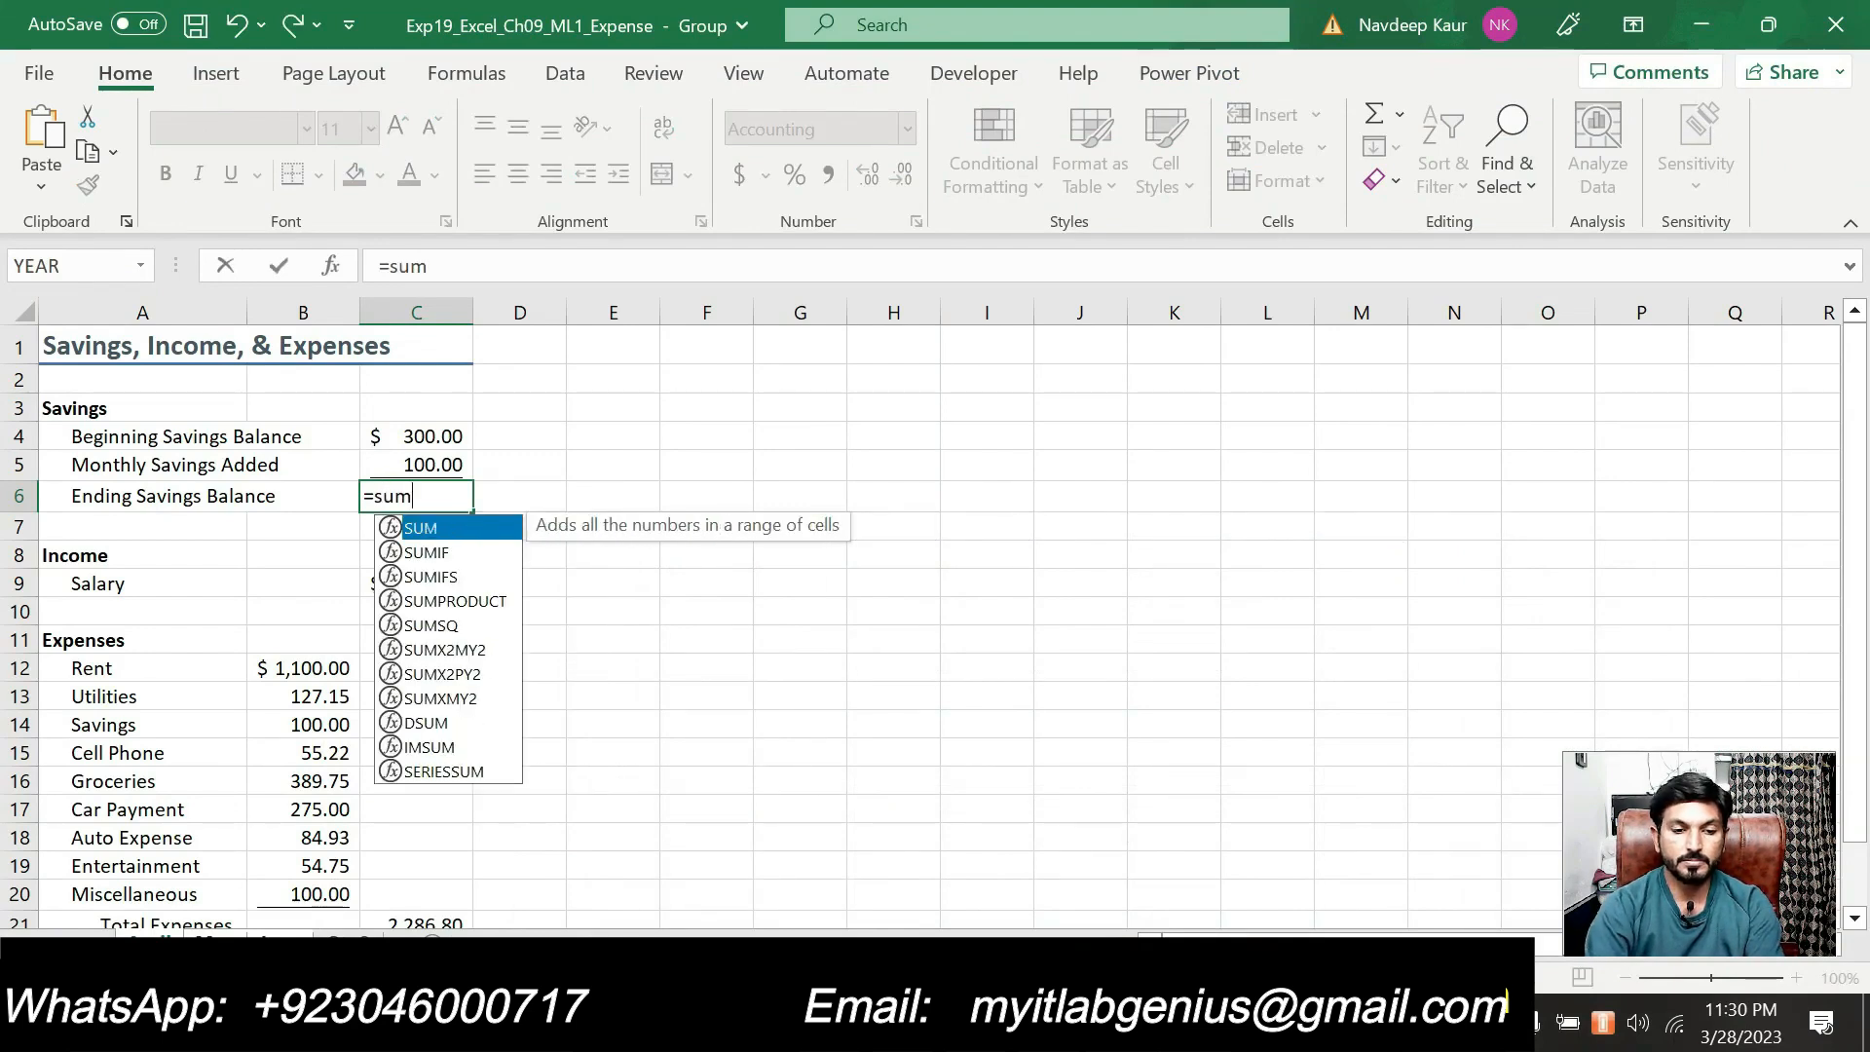
{"action": "double_click", "coordinate": [475, 524]}
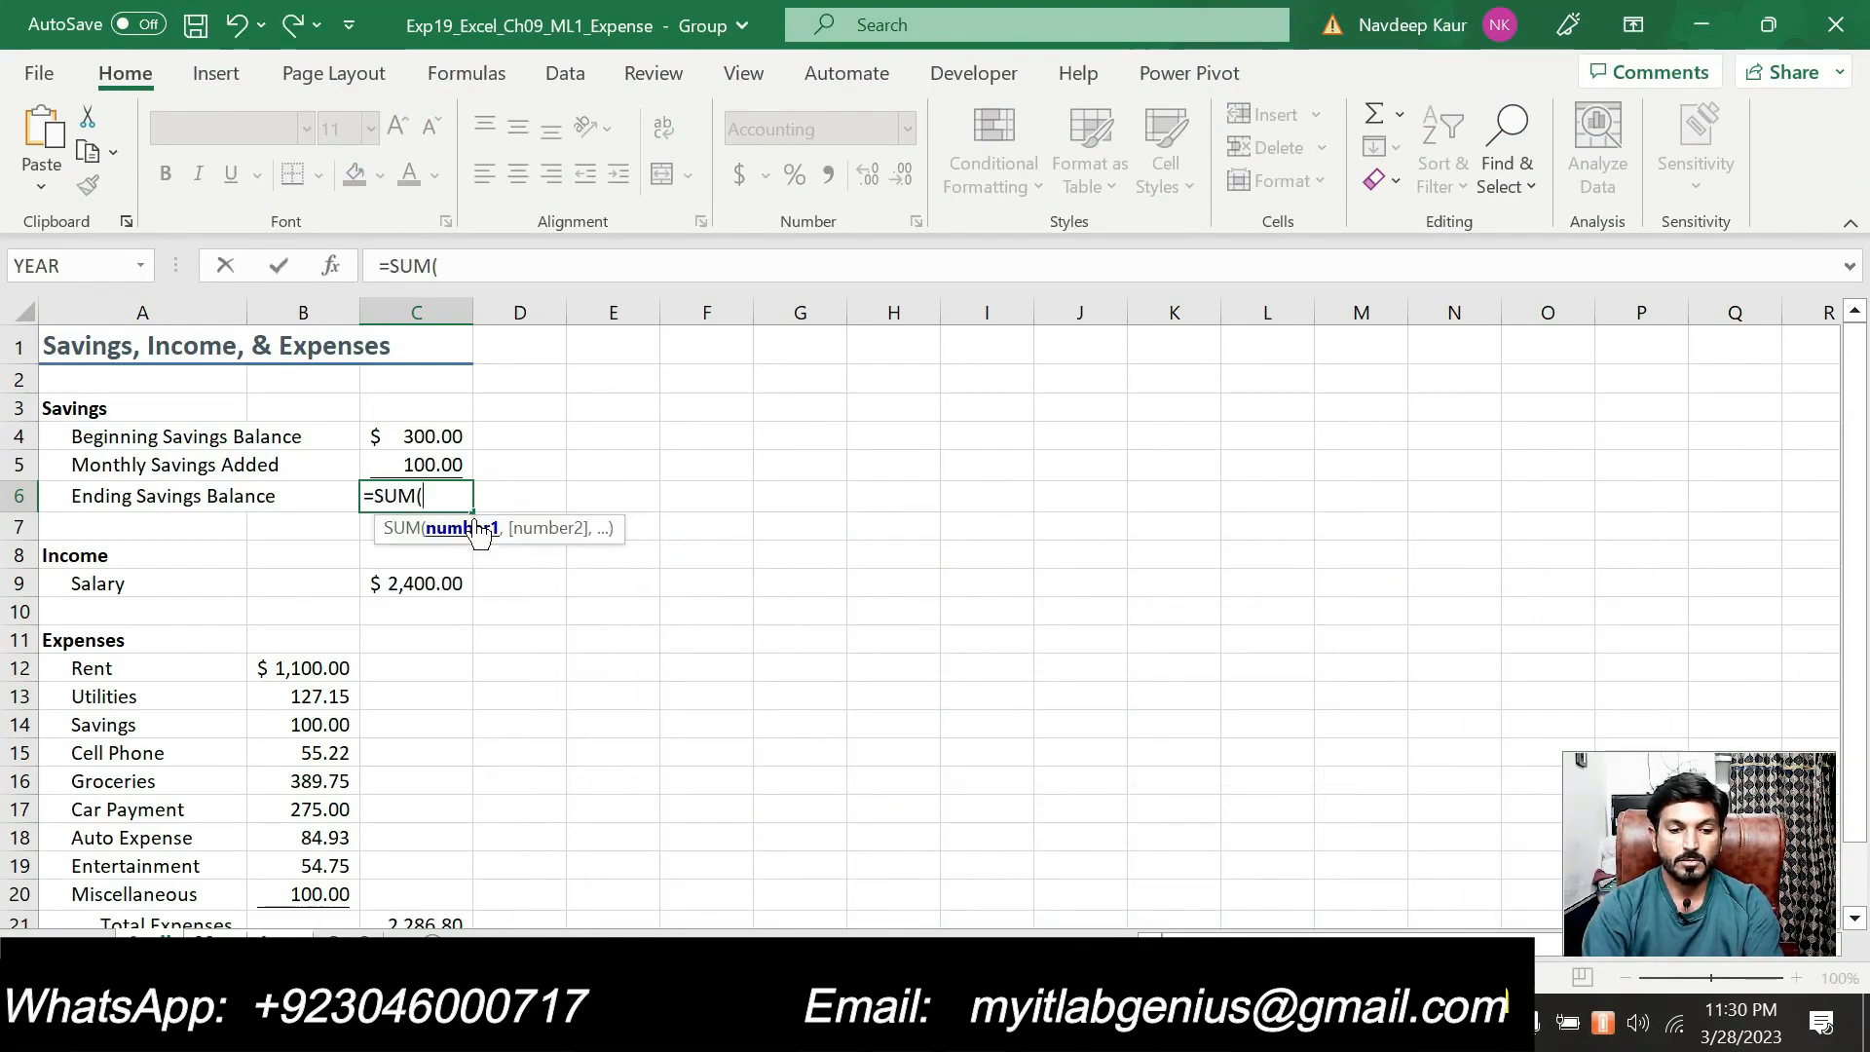
{"action": "left_click_drag", "start_coordinate": [436, 433], "coordinate": [440, 470]}
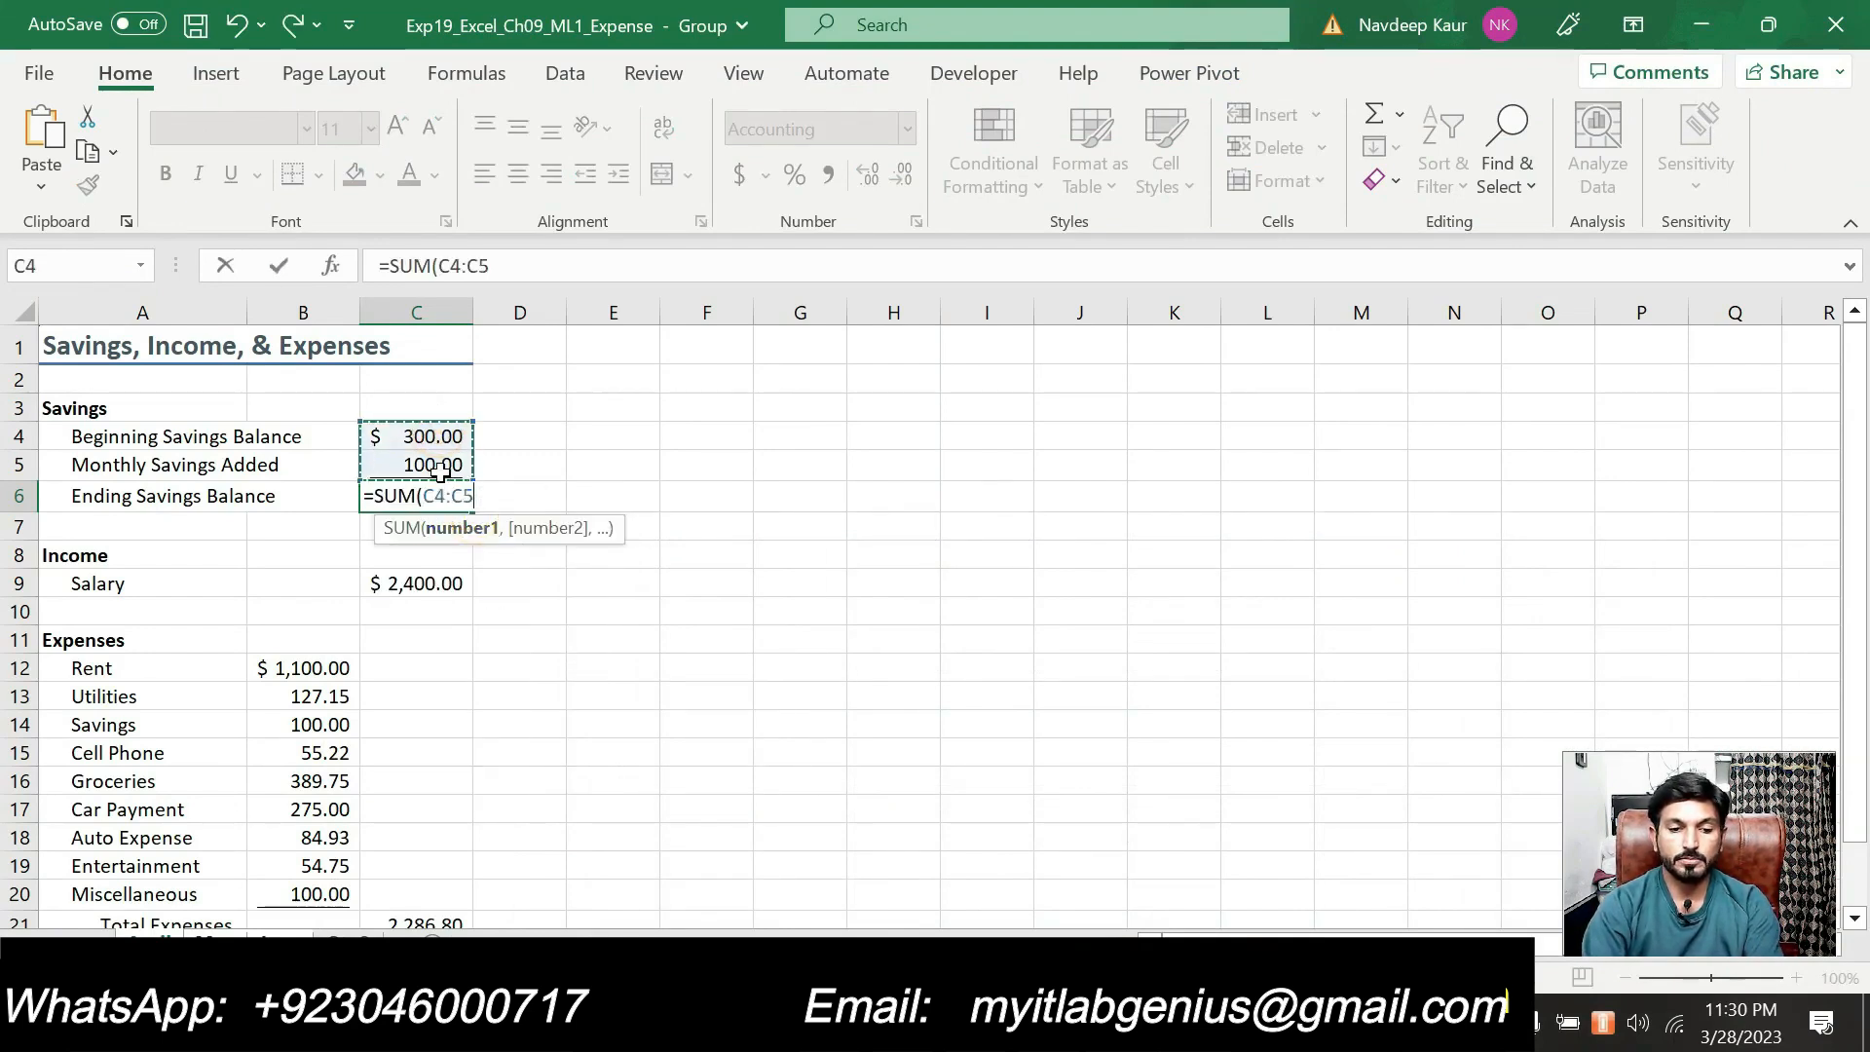
{"action": "type", "text": ")"}
{"action": "key", "text": "Return"}
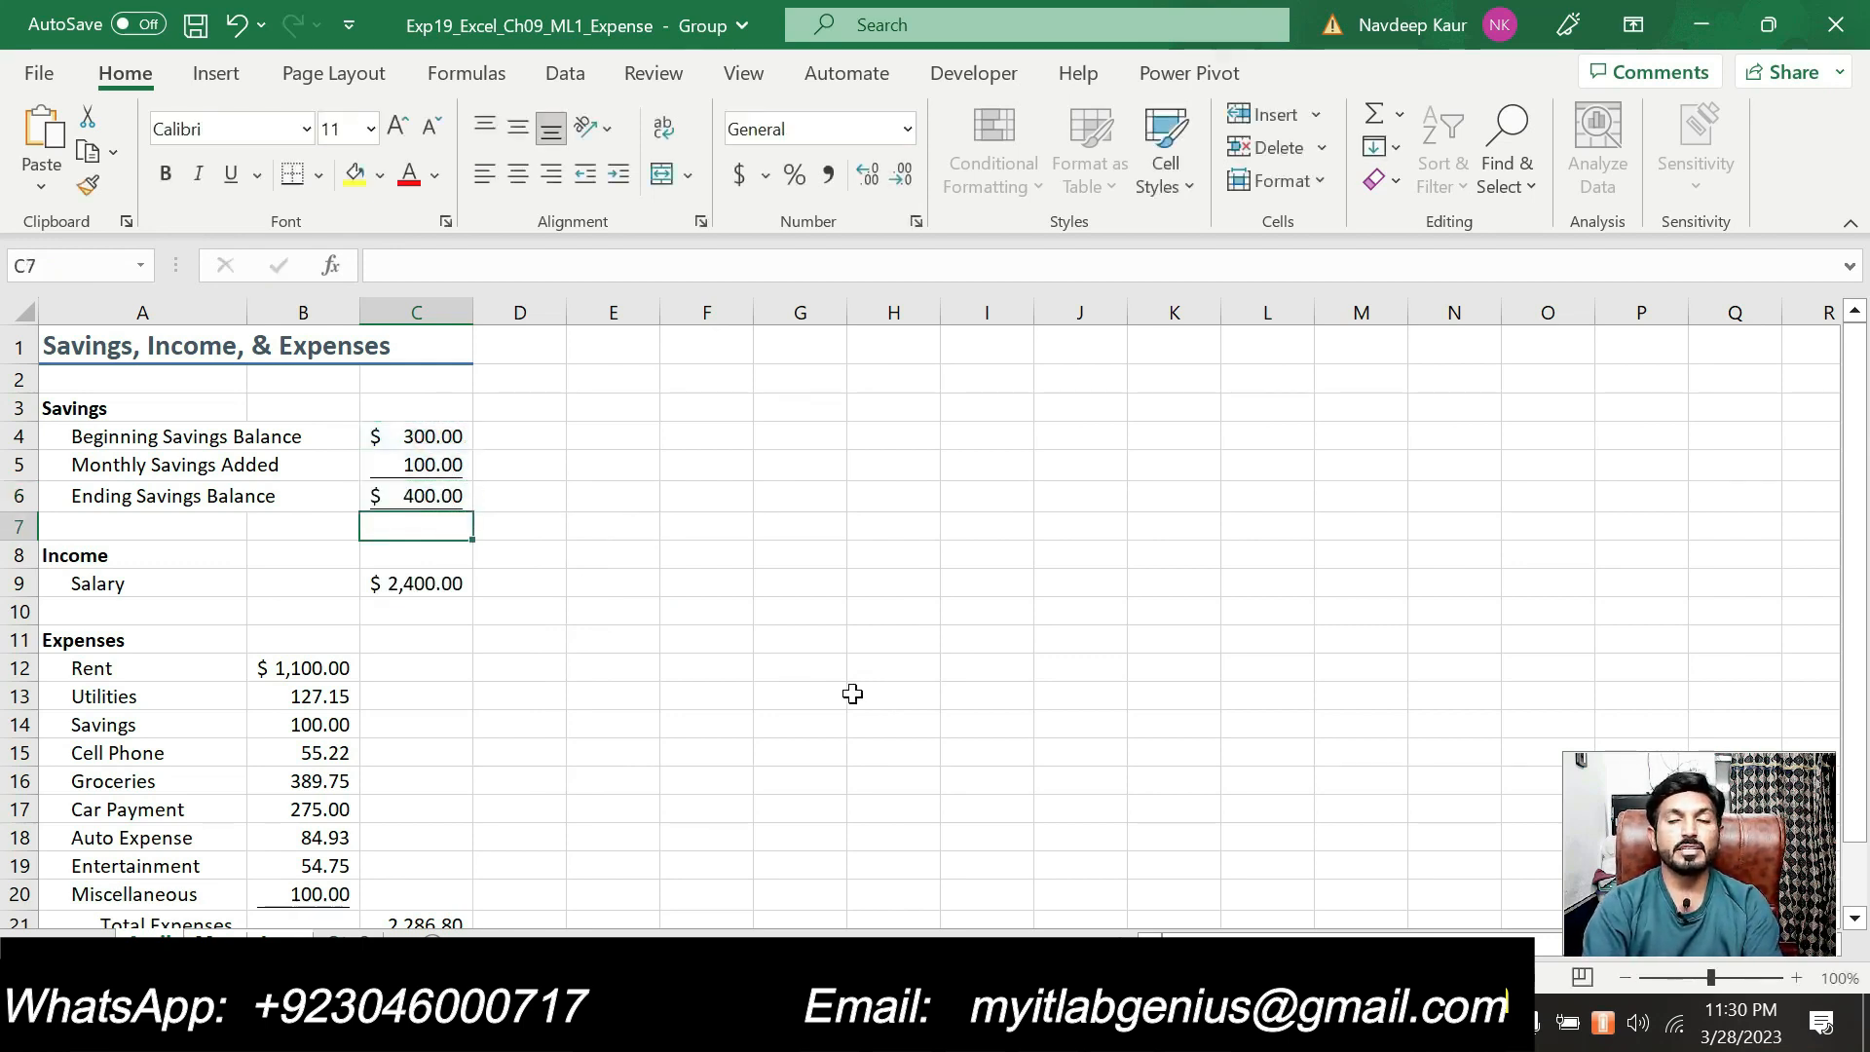
Step: Return to the Word instructions and remove the turquoise highlight from the step 3 instruction about cell C6
{"action": "left_click", "coordinate": [1081, 1025]}
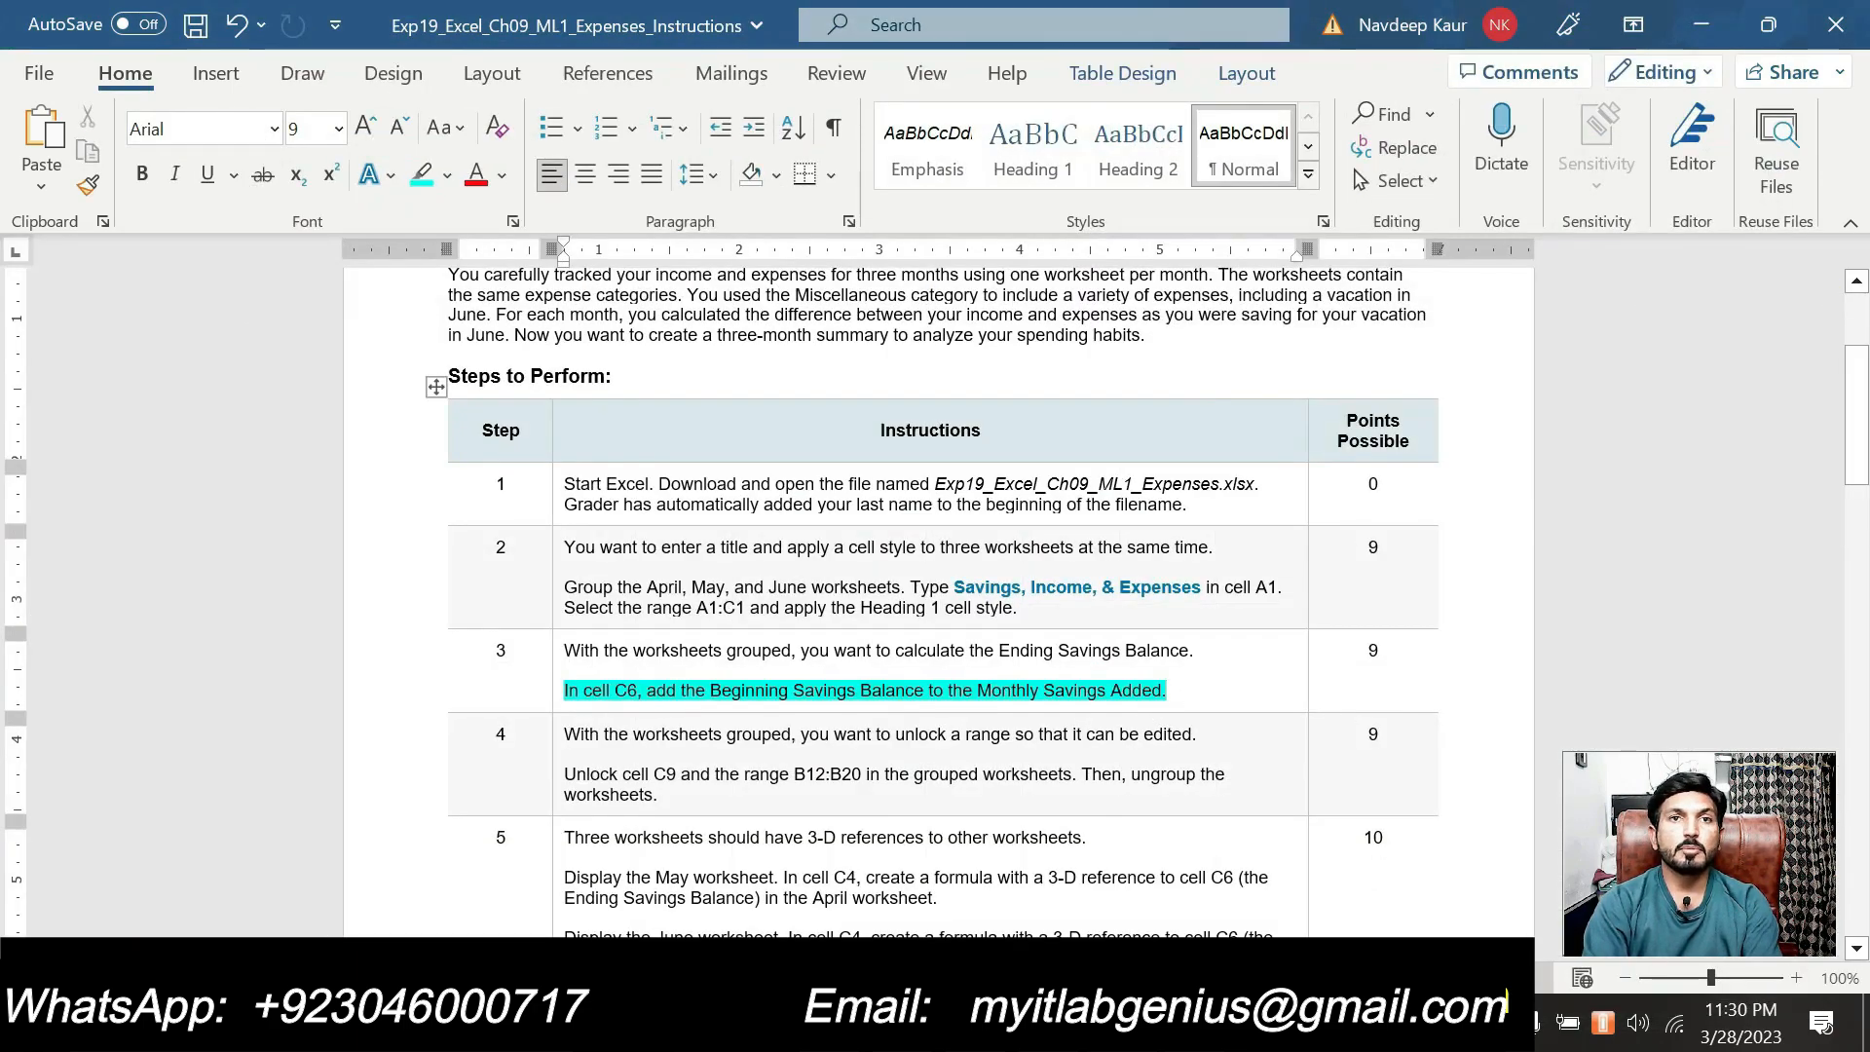
{"action": "left_click_drag", "start_coordinate": [1181, 690], "coordinate": [571, 693]}
{"action": "left_click", "coordinate": [559, 692]}
{"action": "left_click", "coordinate": [568, 693]}
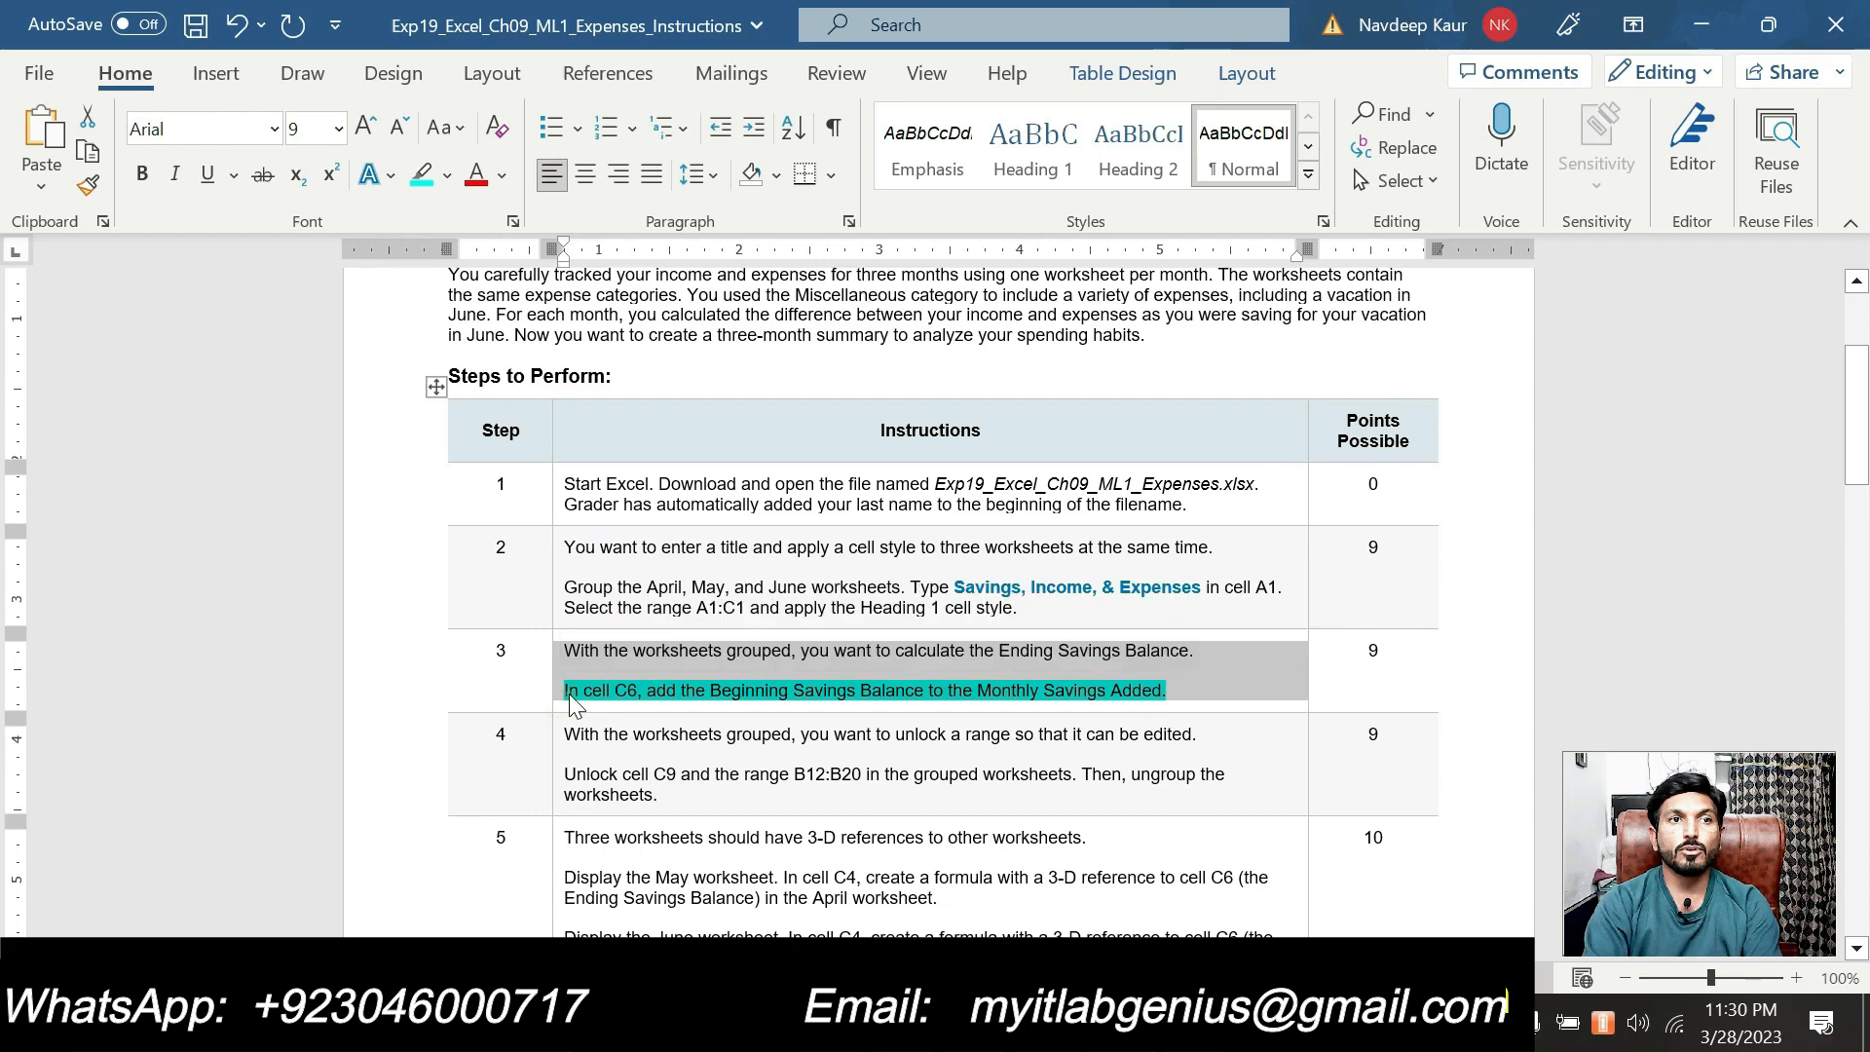
{"action": "left_click", "coordinate": [568, 694]}
{"action": "left_click_drag", "start_coordinate": [566, 691], "coordinate": [1165, 690]}
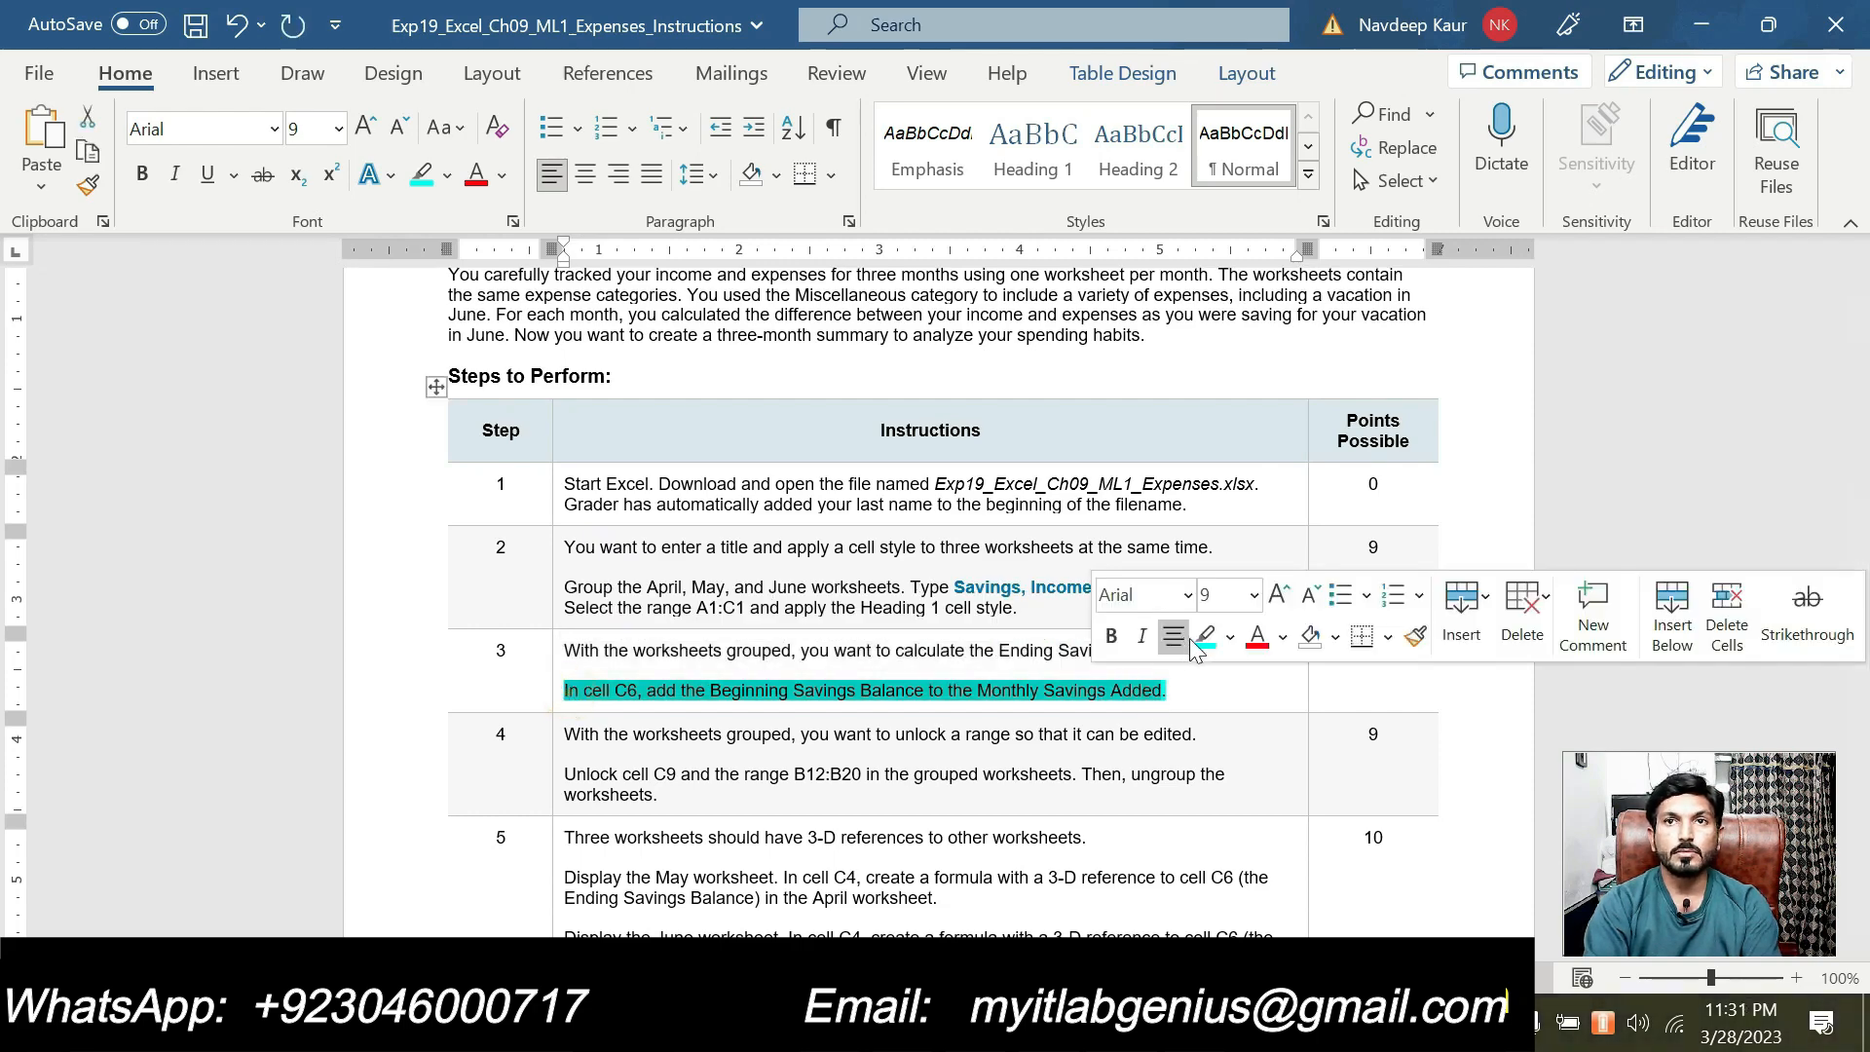
{"action": "left_click", "coordinate": [1198, 640]}
Step: Highlight the step 4 instruction about unlocking C9 and B12:B20 and ungrouping the worksheets in turquoise
{"action": "scroll", "coordinate": [1200, 639], "scroll_direction": "down", "scroll_amount": 1}
{"action": "scroll", "coordinate": [1196, 641], "scroll_direction": "down", "scroll_amount": 2}
{"action": "scroll", "coordinate": [1196, 641], "scroll_direction": "up", "scroll_amount": 2}
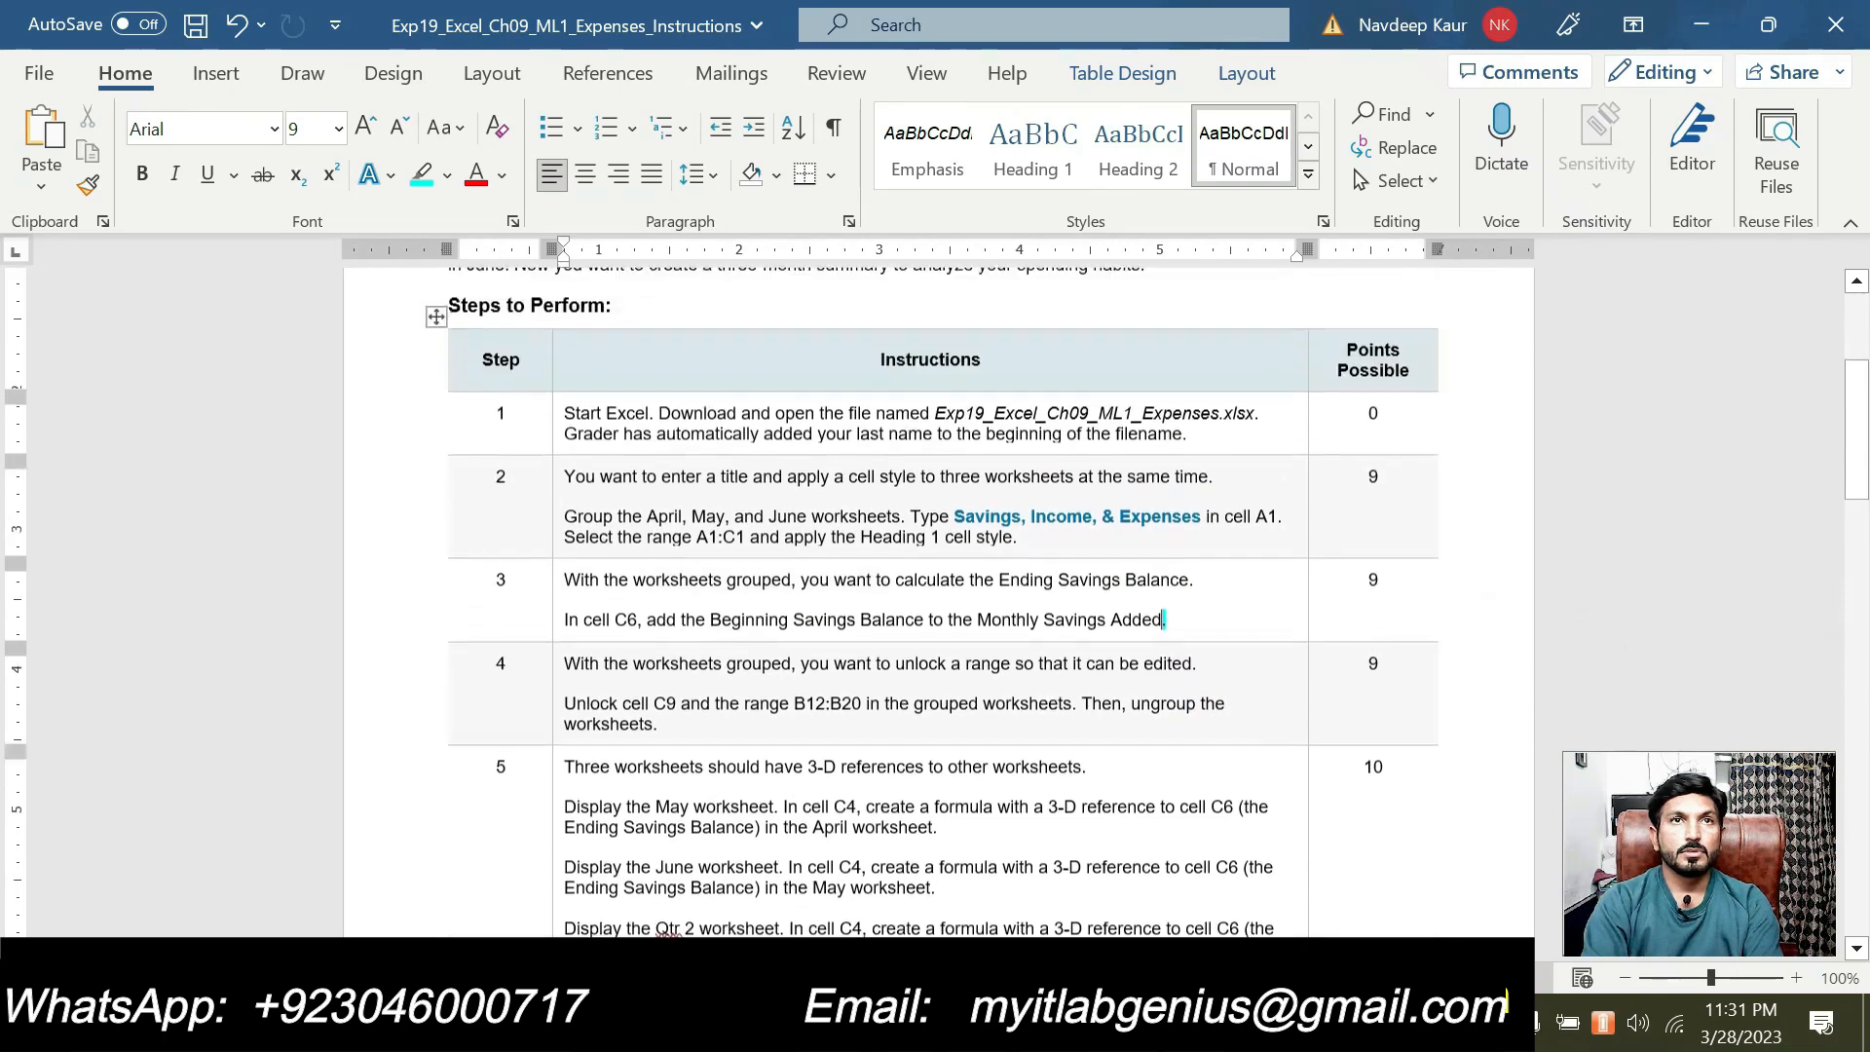
{"action": "left_click_drag", "start_coordinate": [717, 724], "coordinate": [655, 724]}
{"action": "triple_click", "coordinate": [717, 724]}
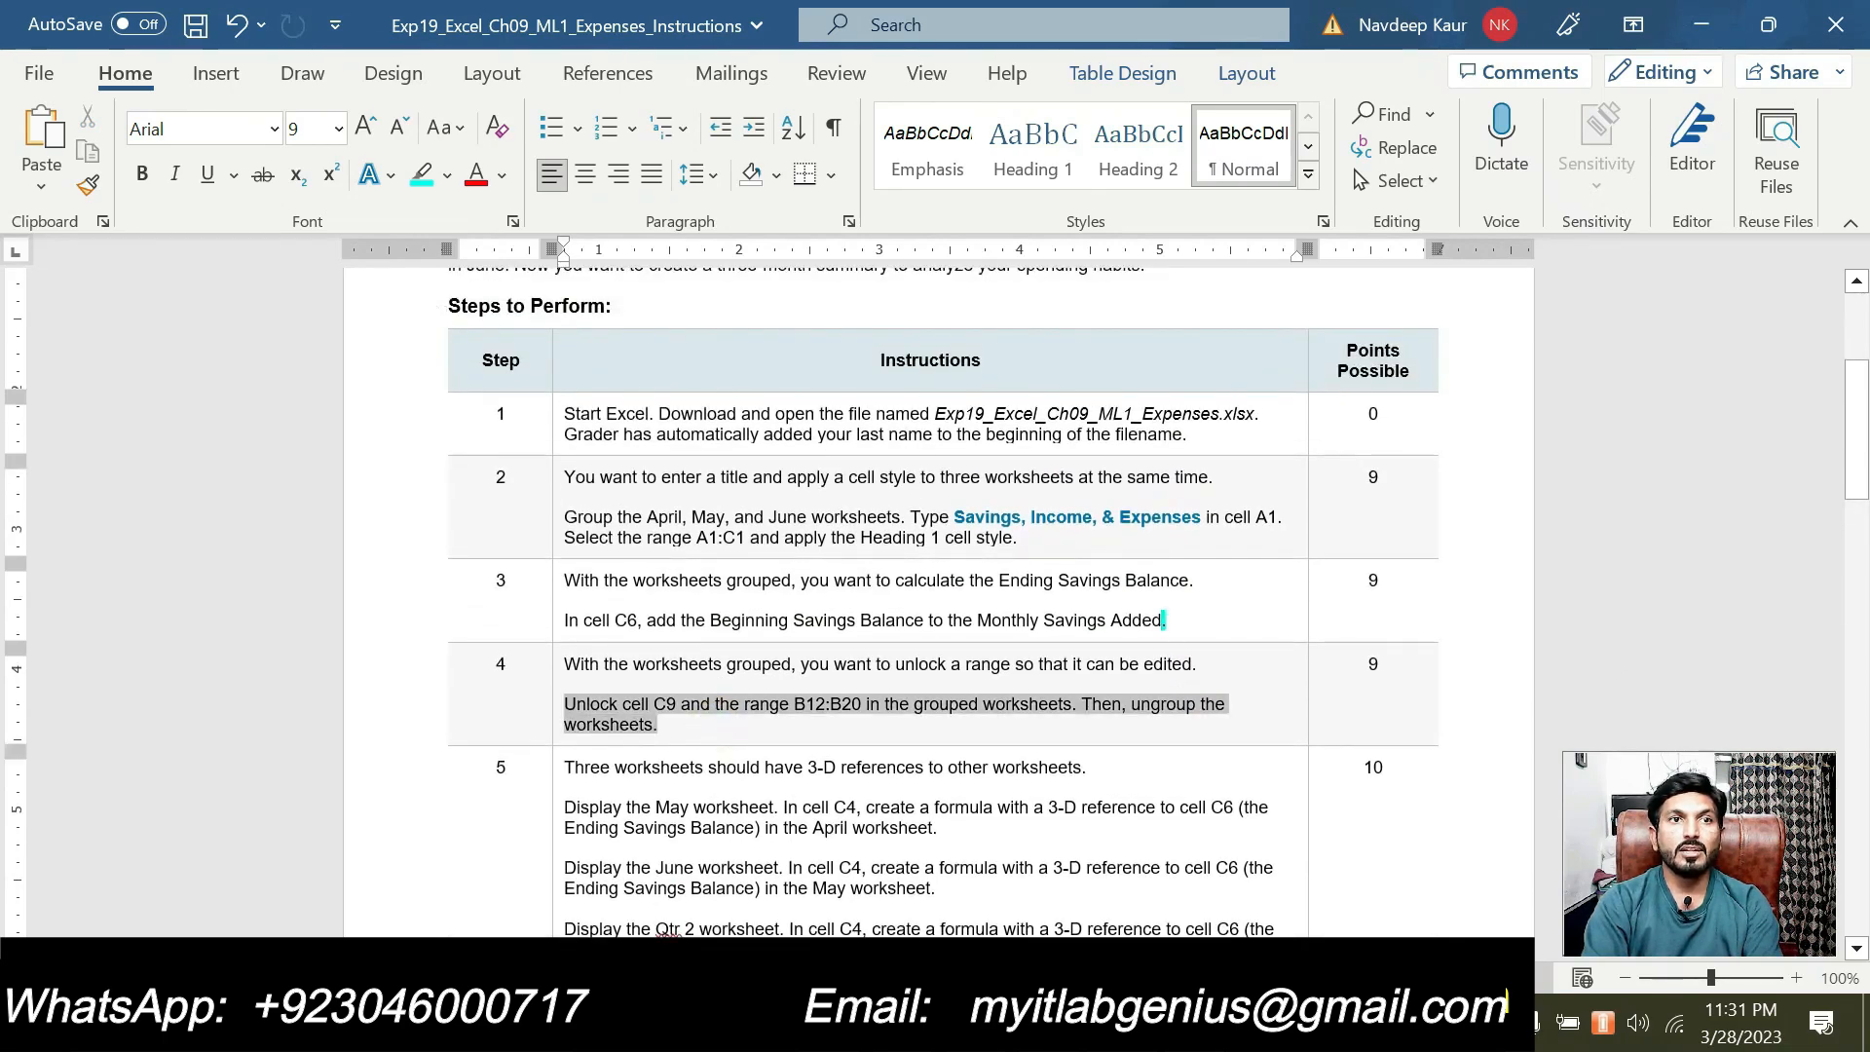
{"action": "left_click", "coordinate": [678, 661]}
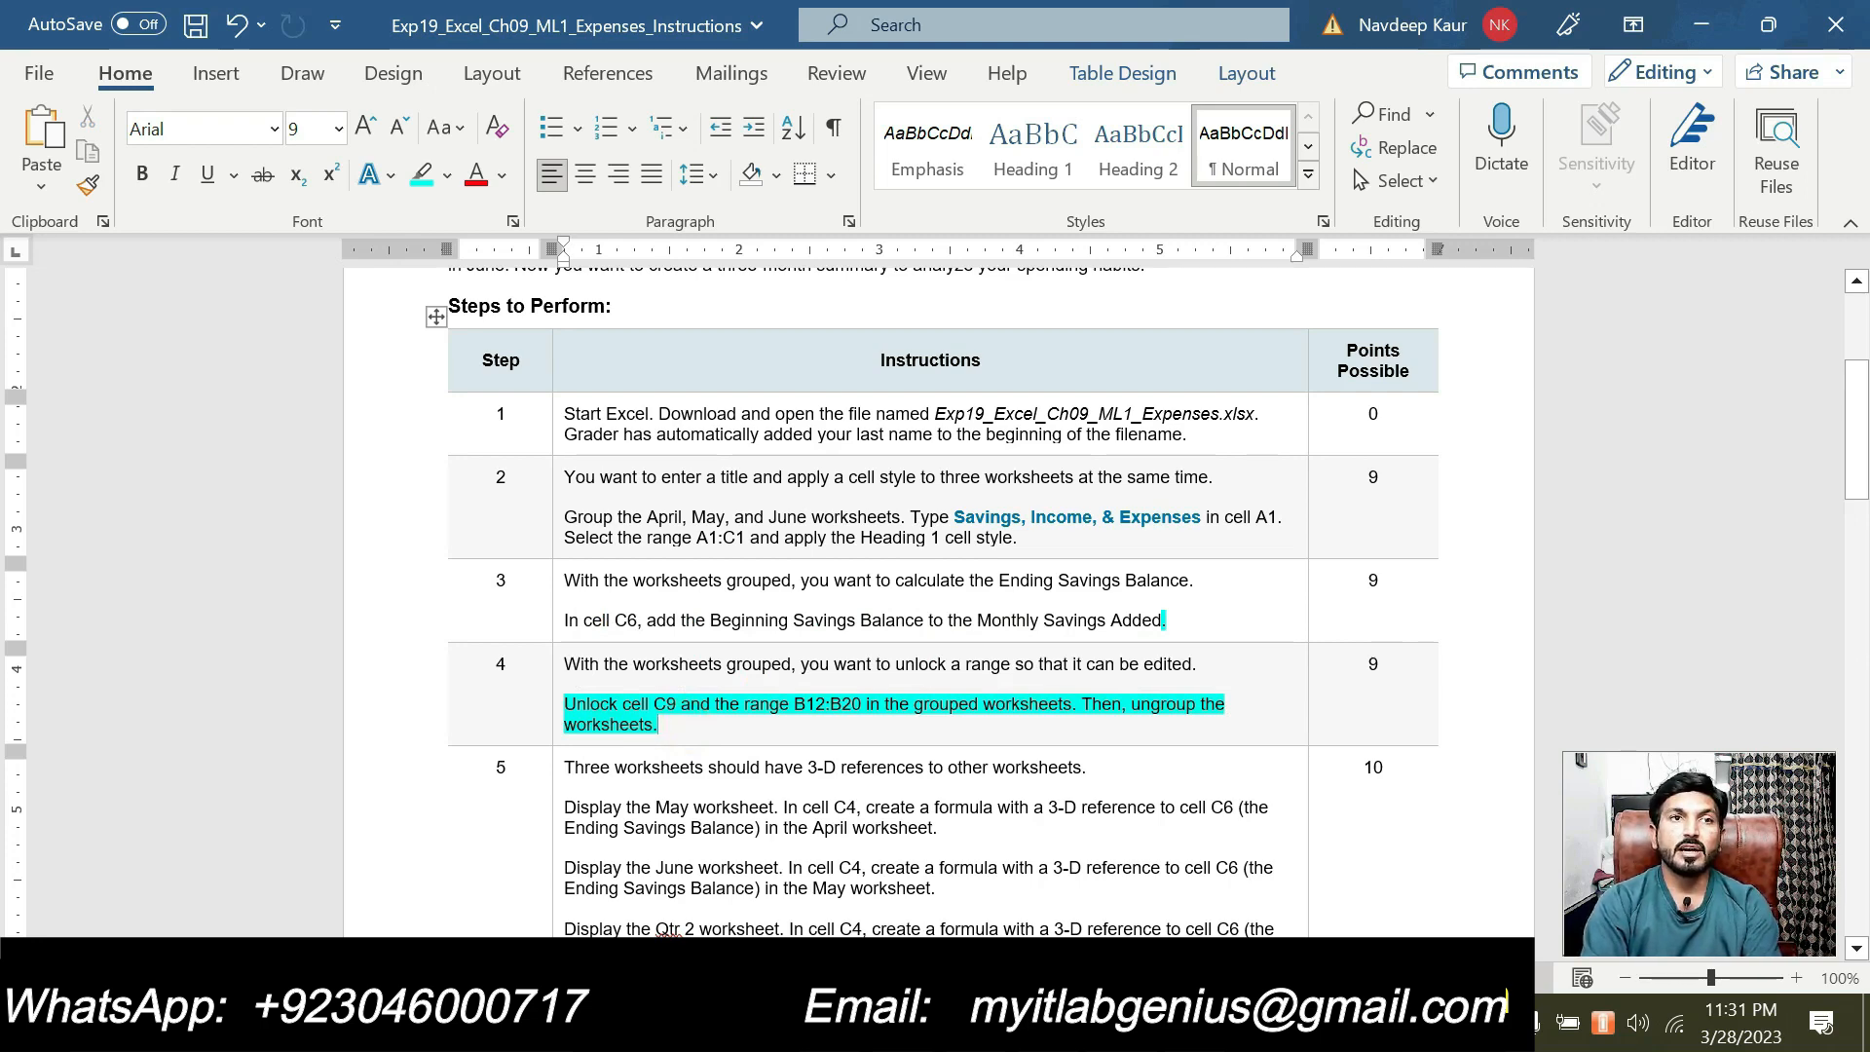
Step: After checking the step 4 ranges in Word, turn off the Locked protection for cell C9 in the grouped Excel worksheets and return to Word
{"action": "key", "text": "alt+Tab"}
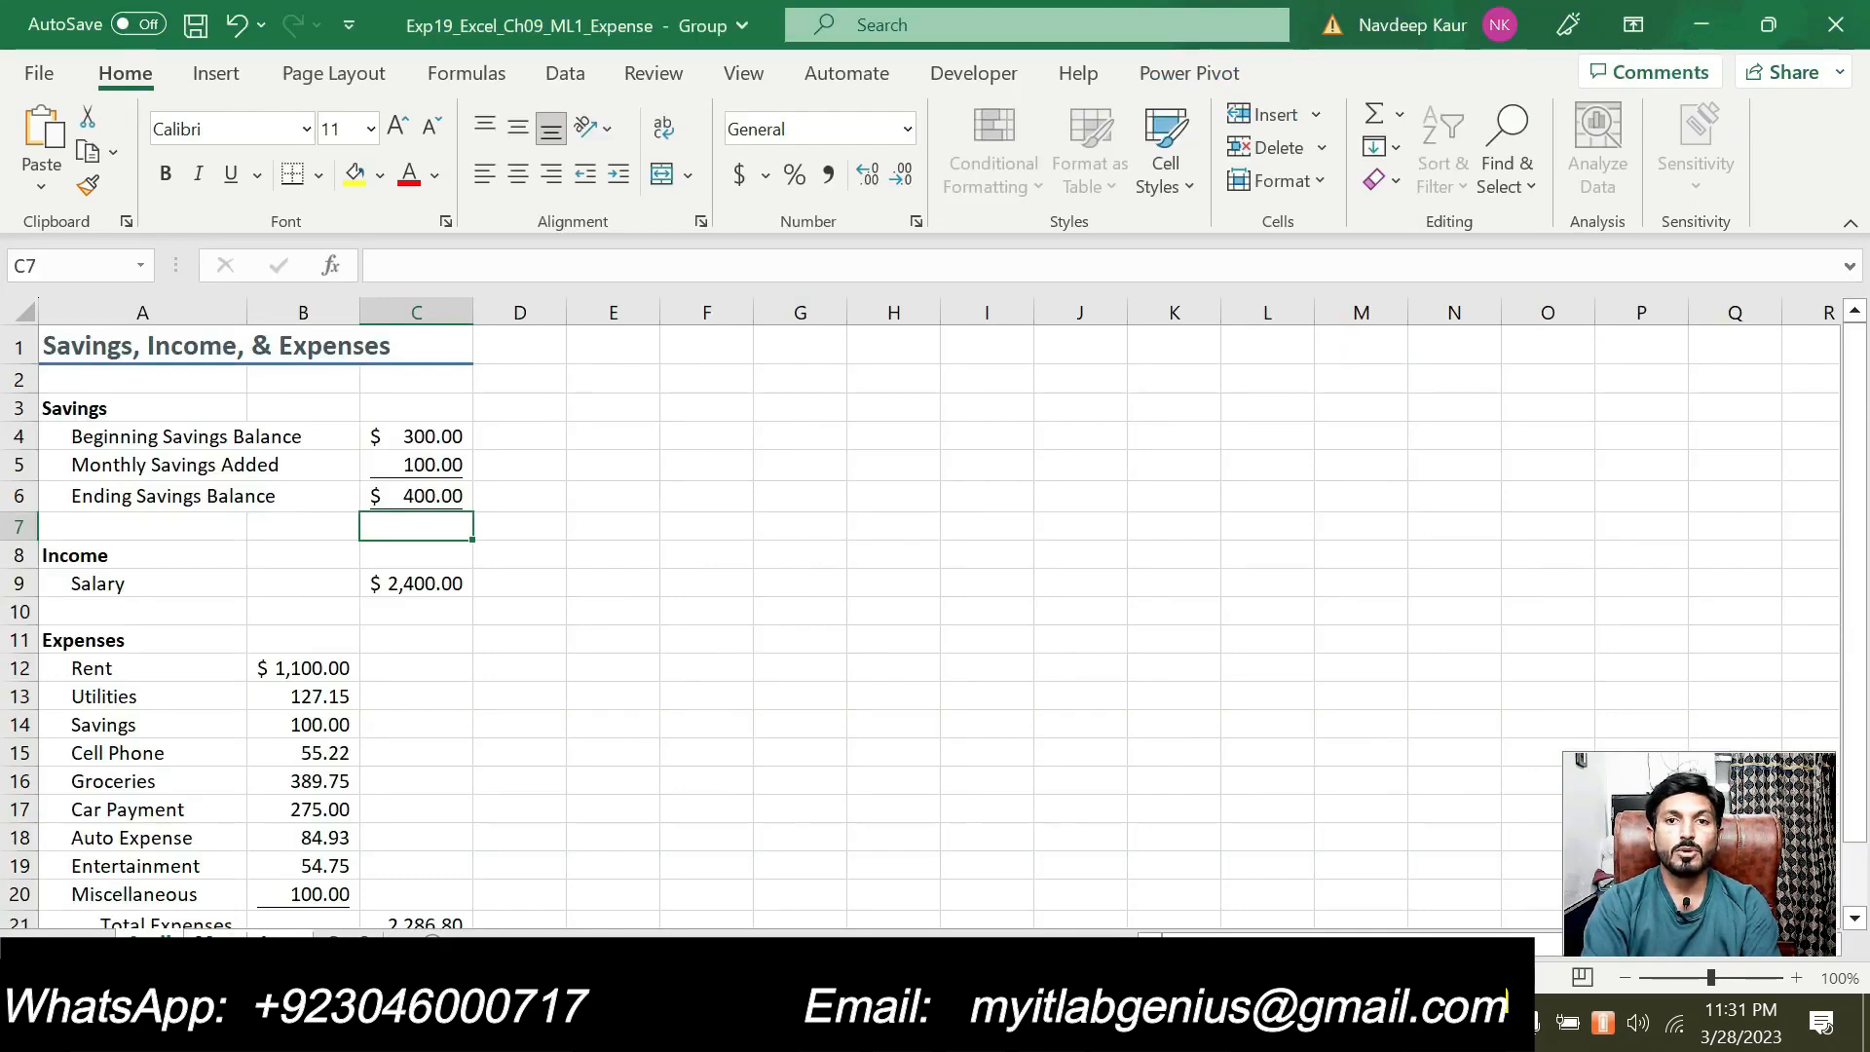
{"action": "key", "text": "alt+Tab"}
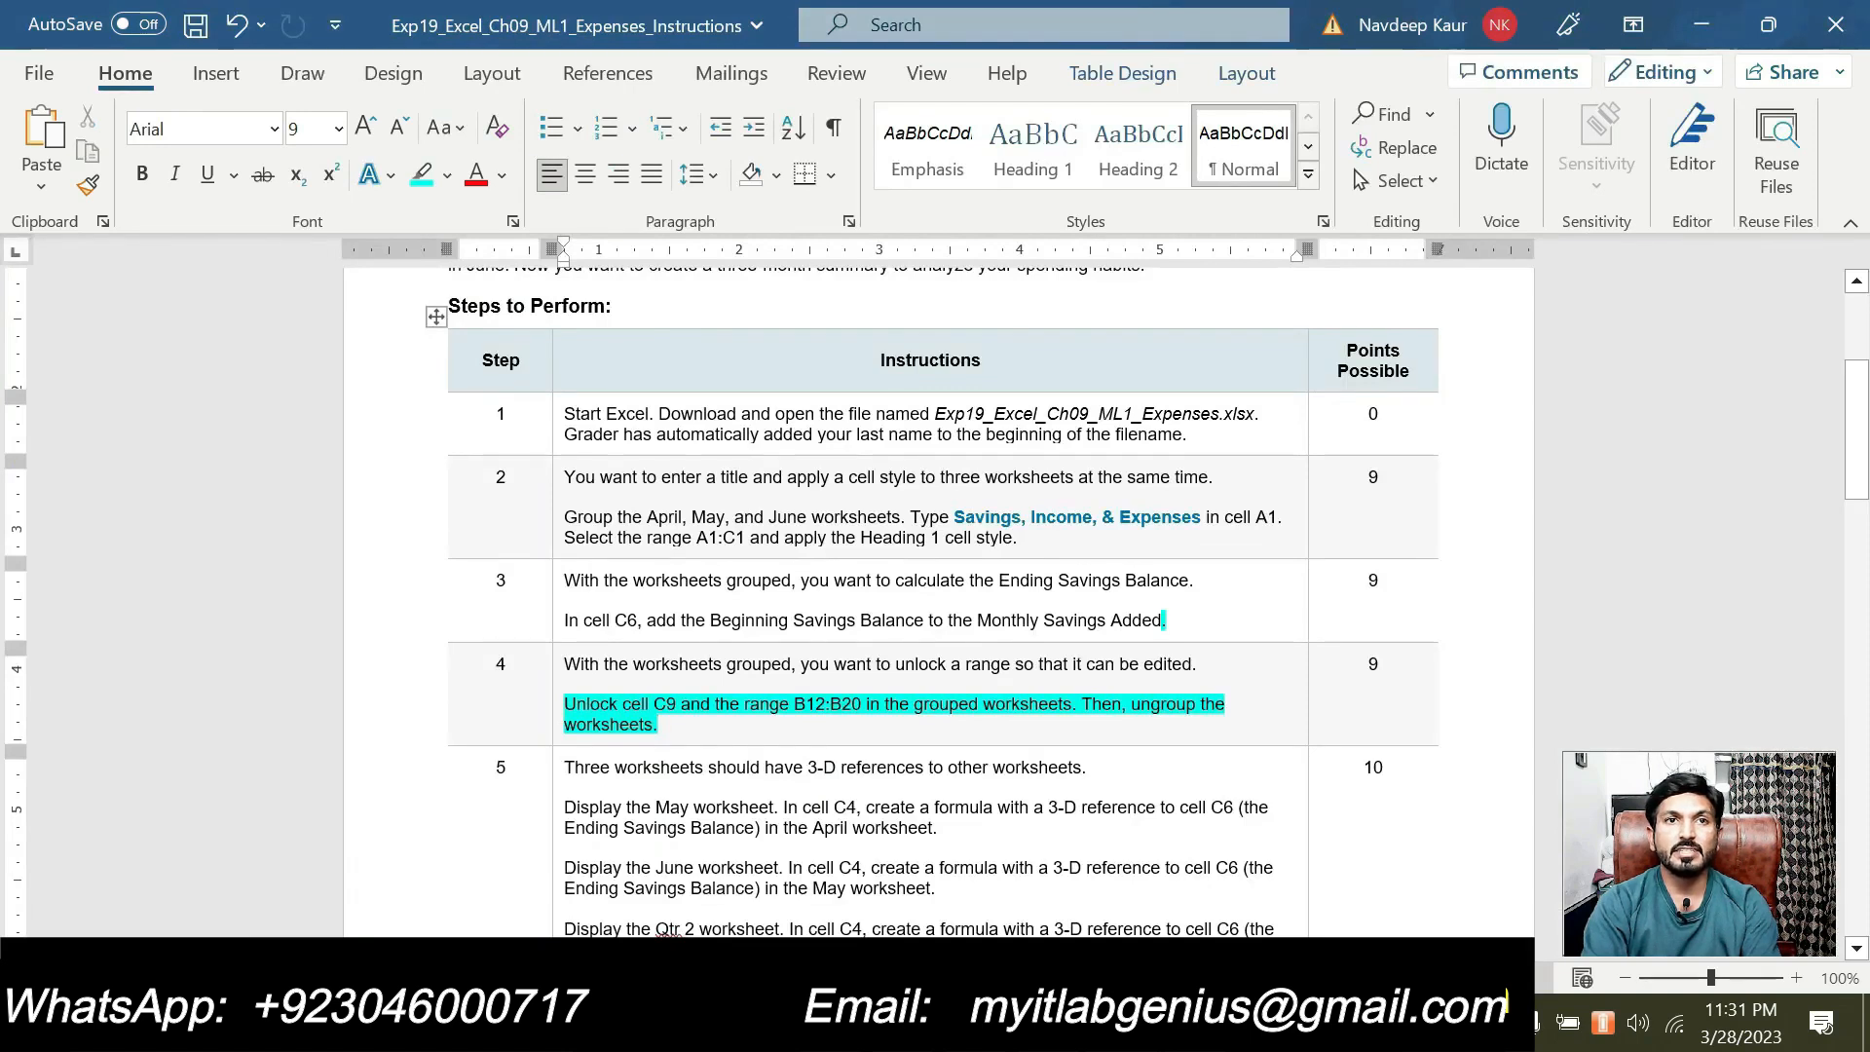
{"action": "left_click_drag", "start_coordinate": [794, 703], "coordinate": [840, 703]}
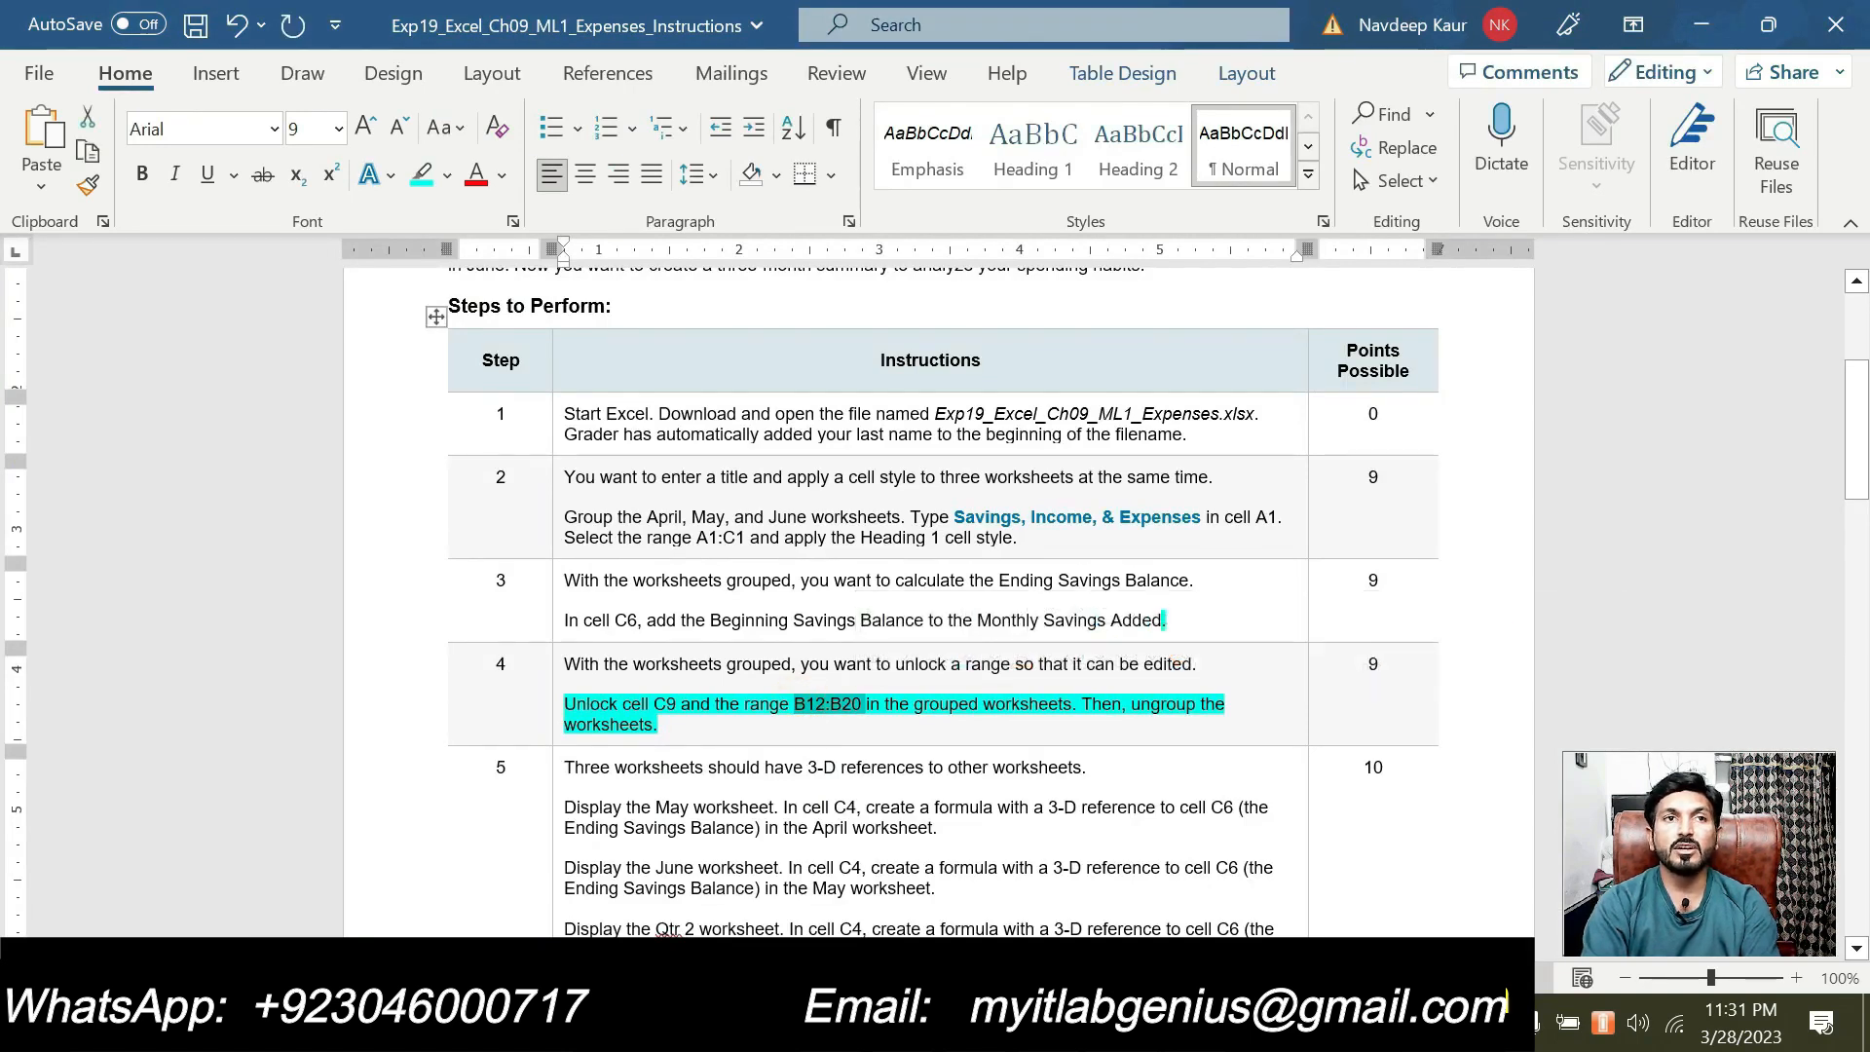
{"action": "key", "text": "alt+Tab"}
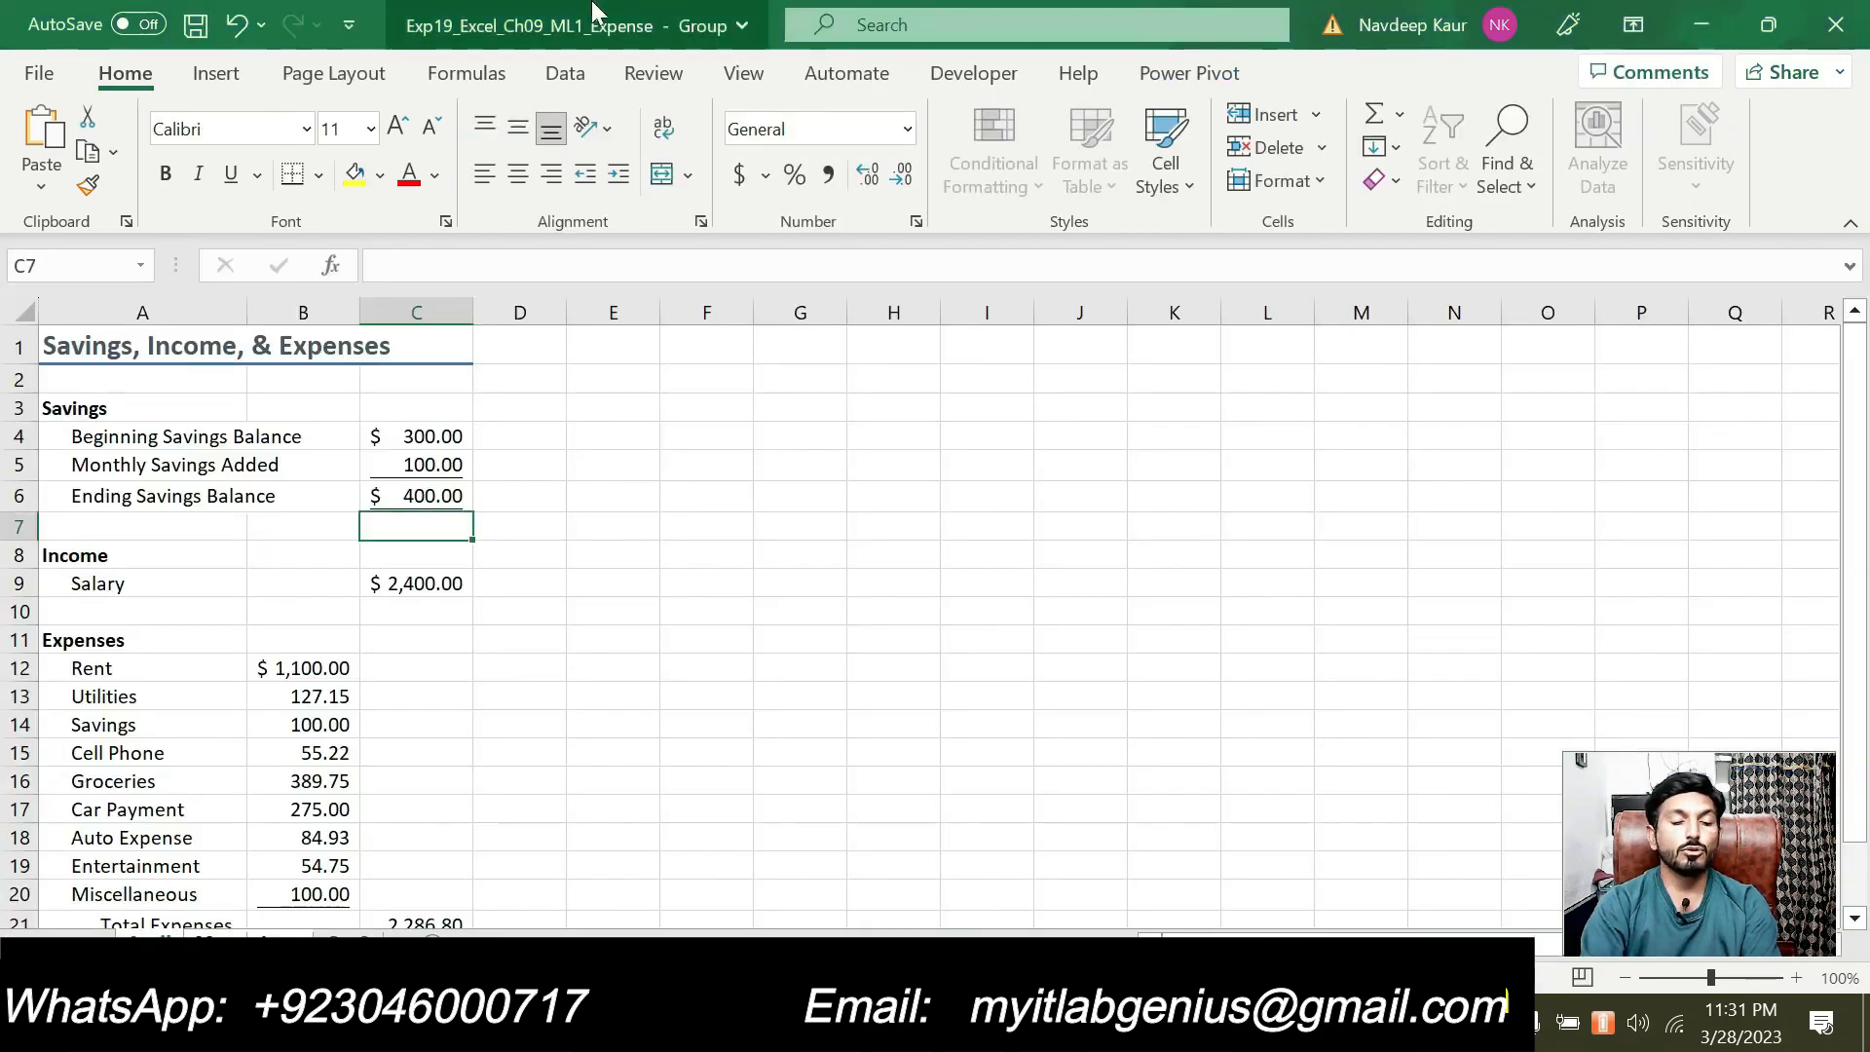
{"action": "left_click", "coordinate": [417, 592]}
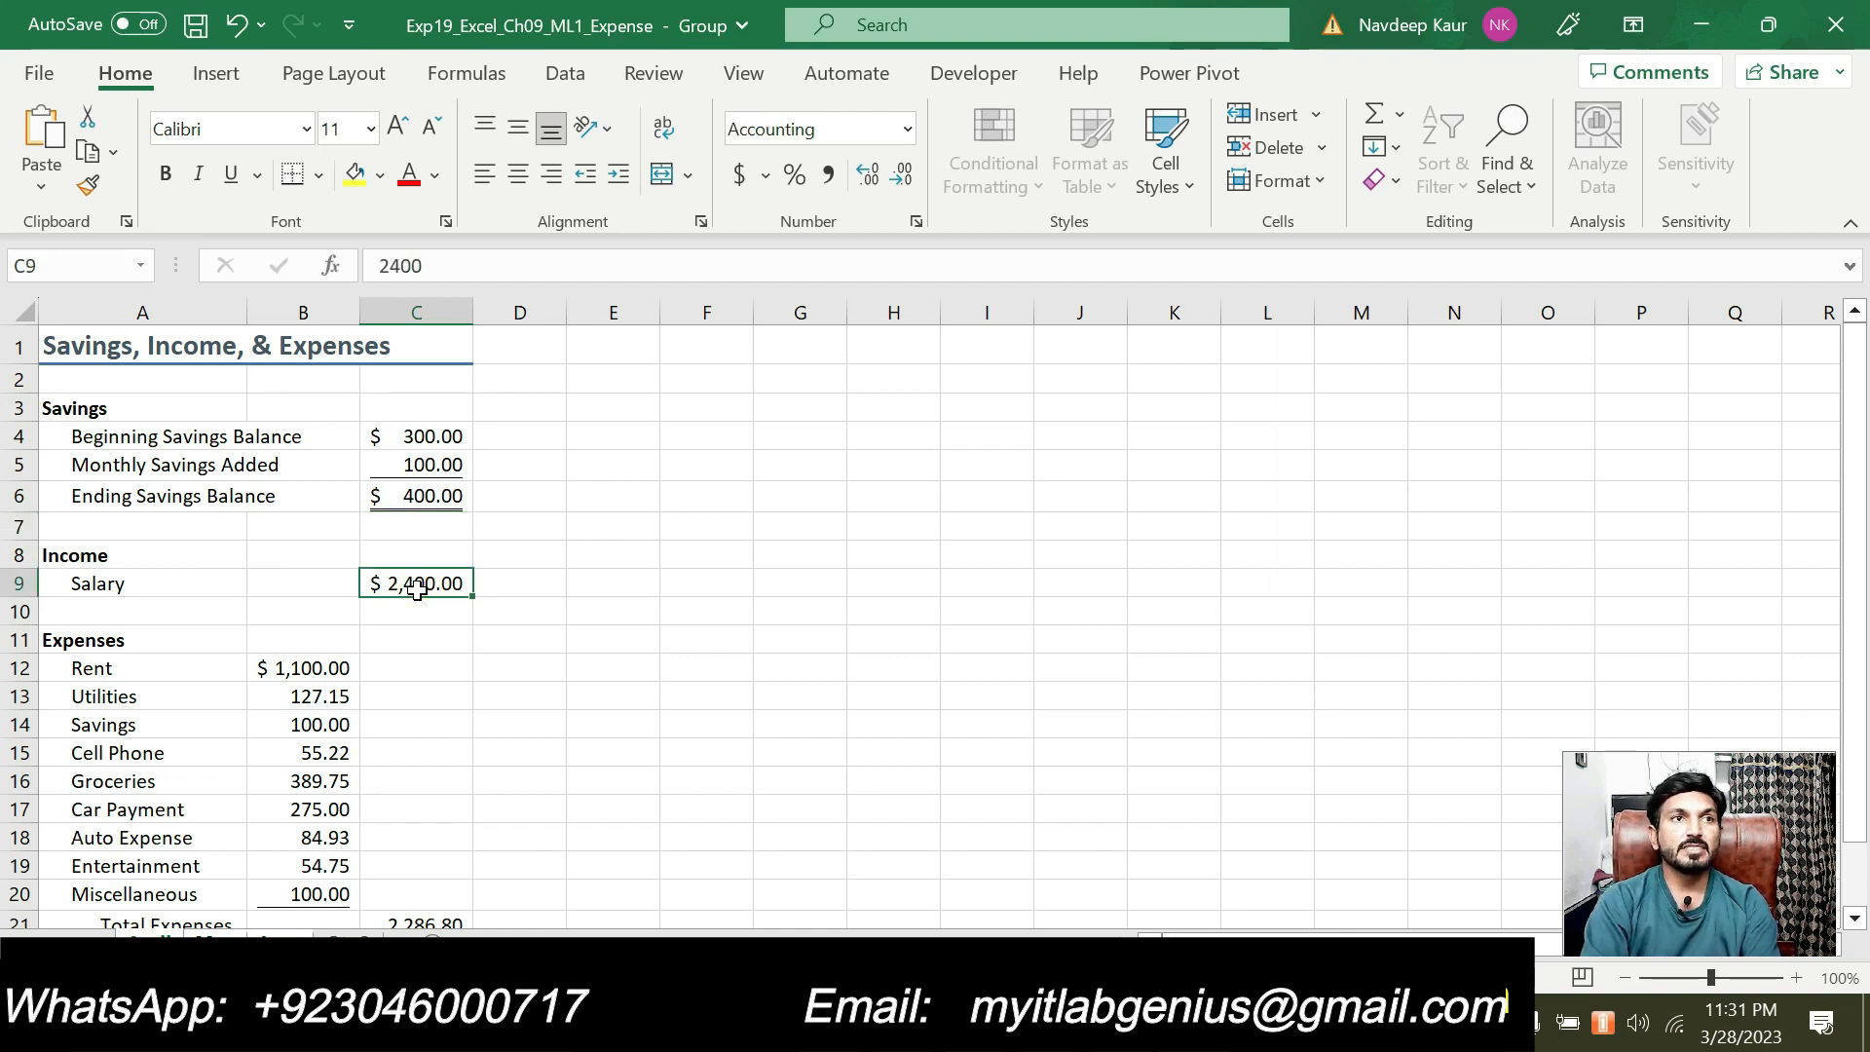
{"action": "right_click", "coordinate": [417, 592]}
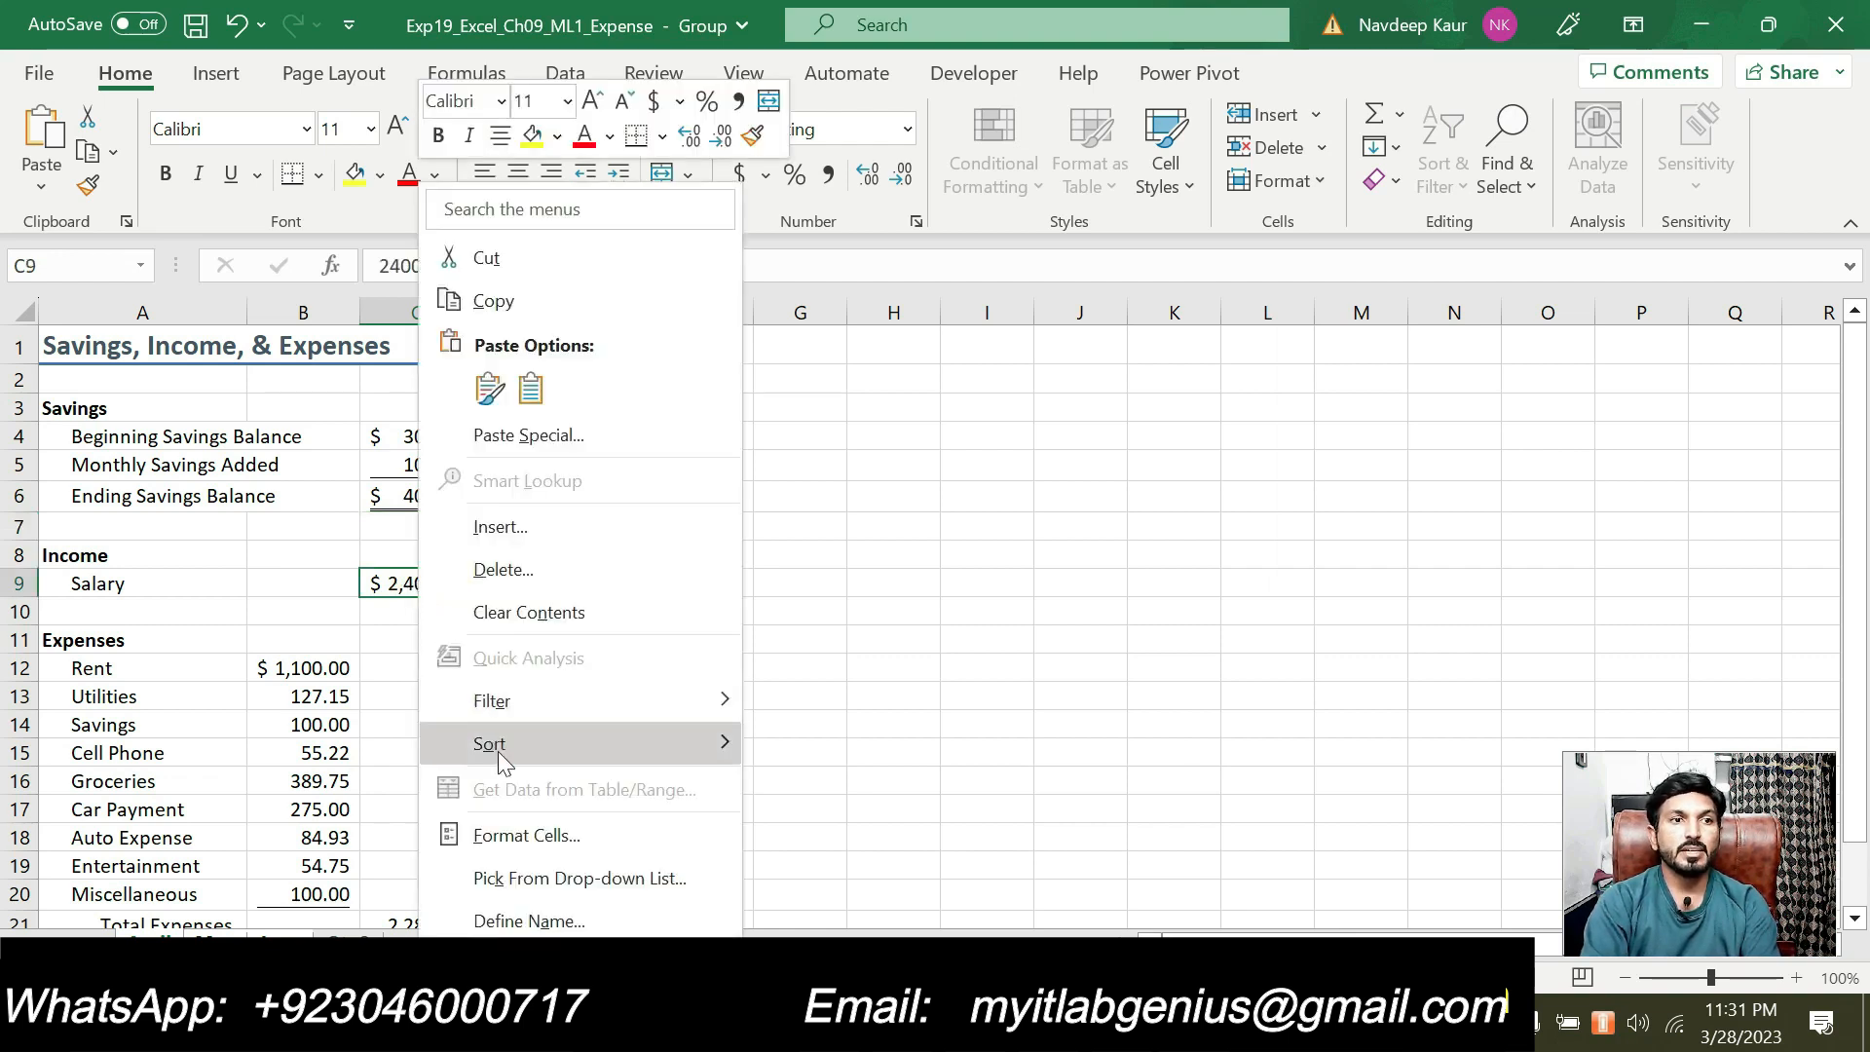
{"action": "left_click", "coordinate": [536, 824]}
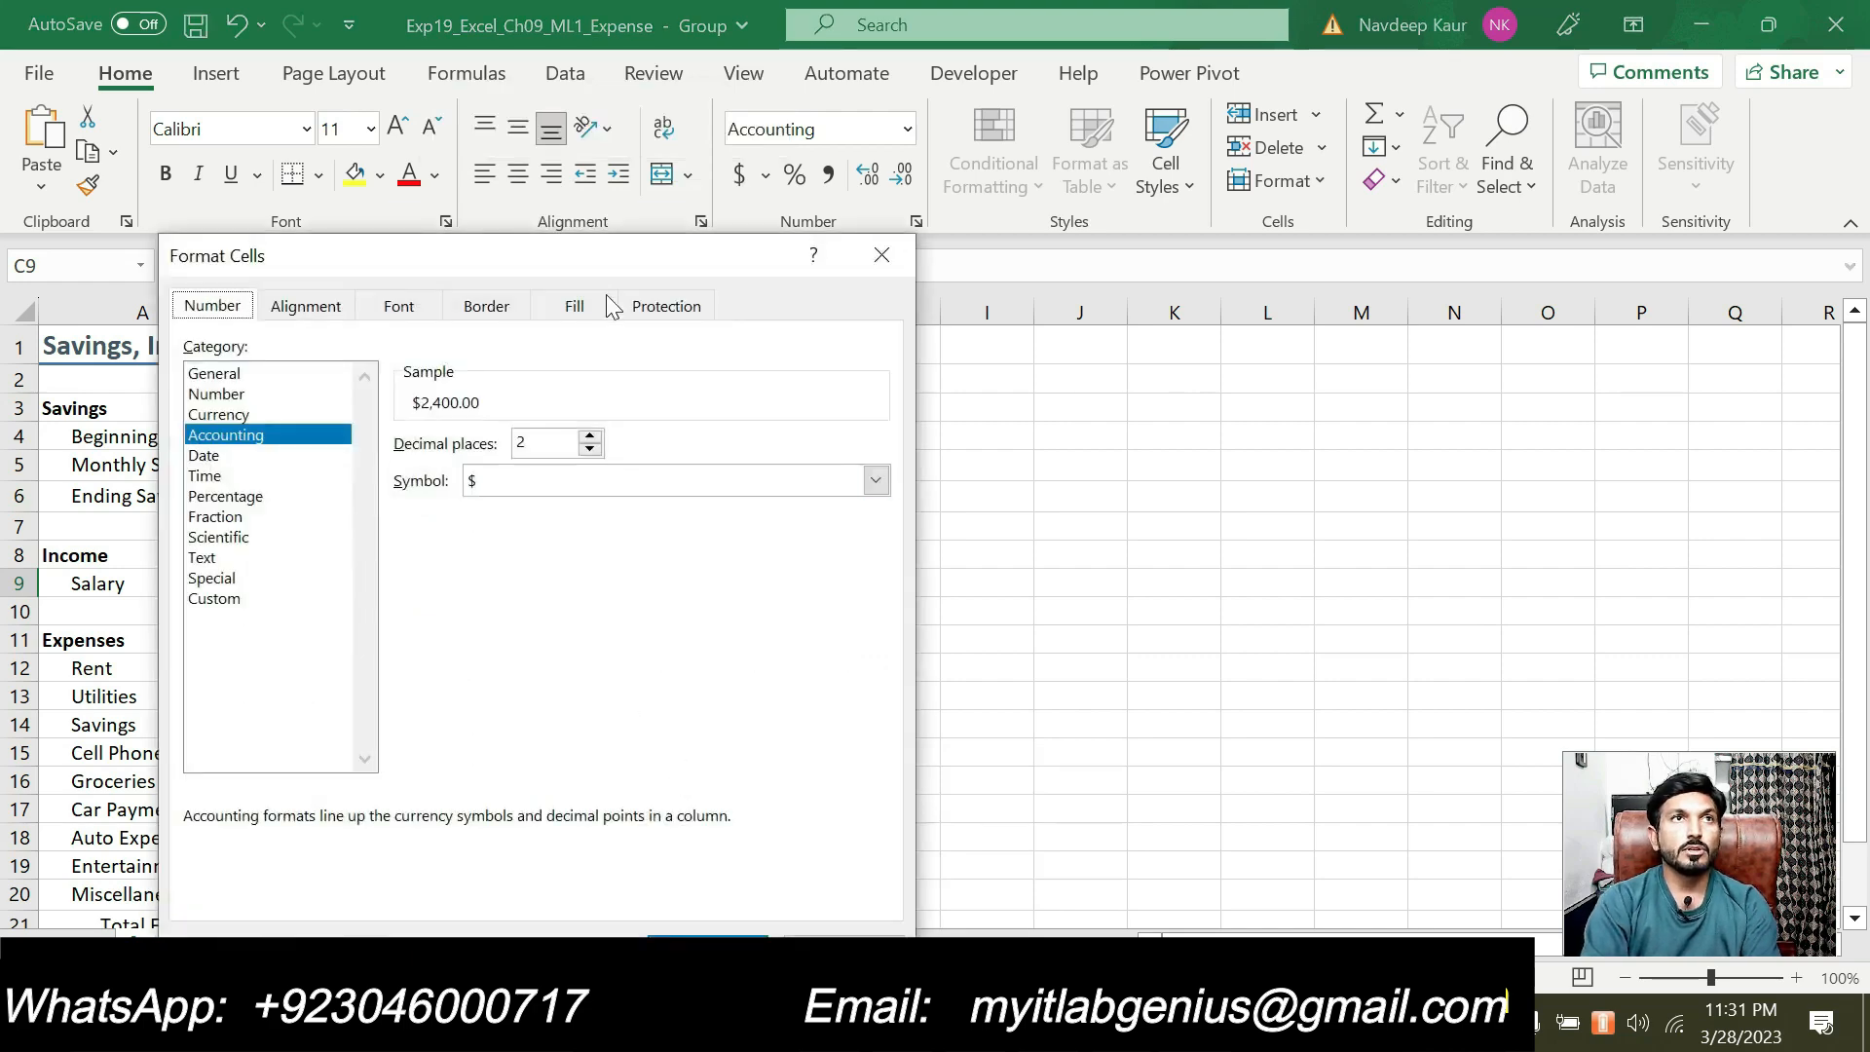
{"action": "left_click_drag", "start_coordinate": [589, 260], "coordinate": [967, 225]}
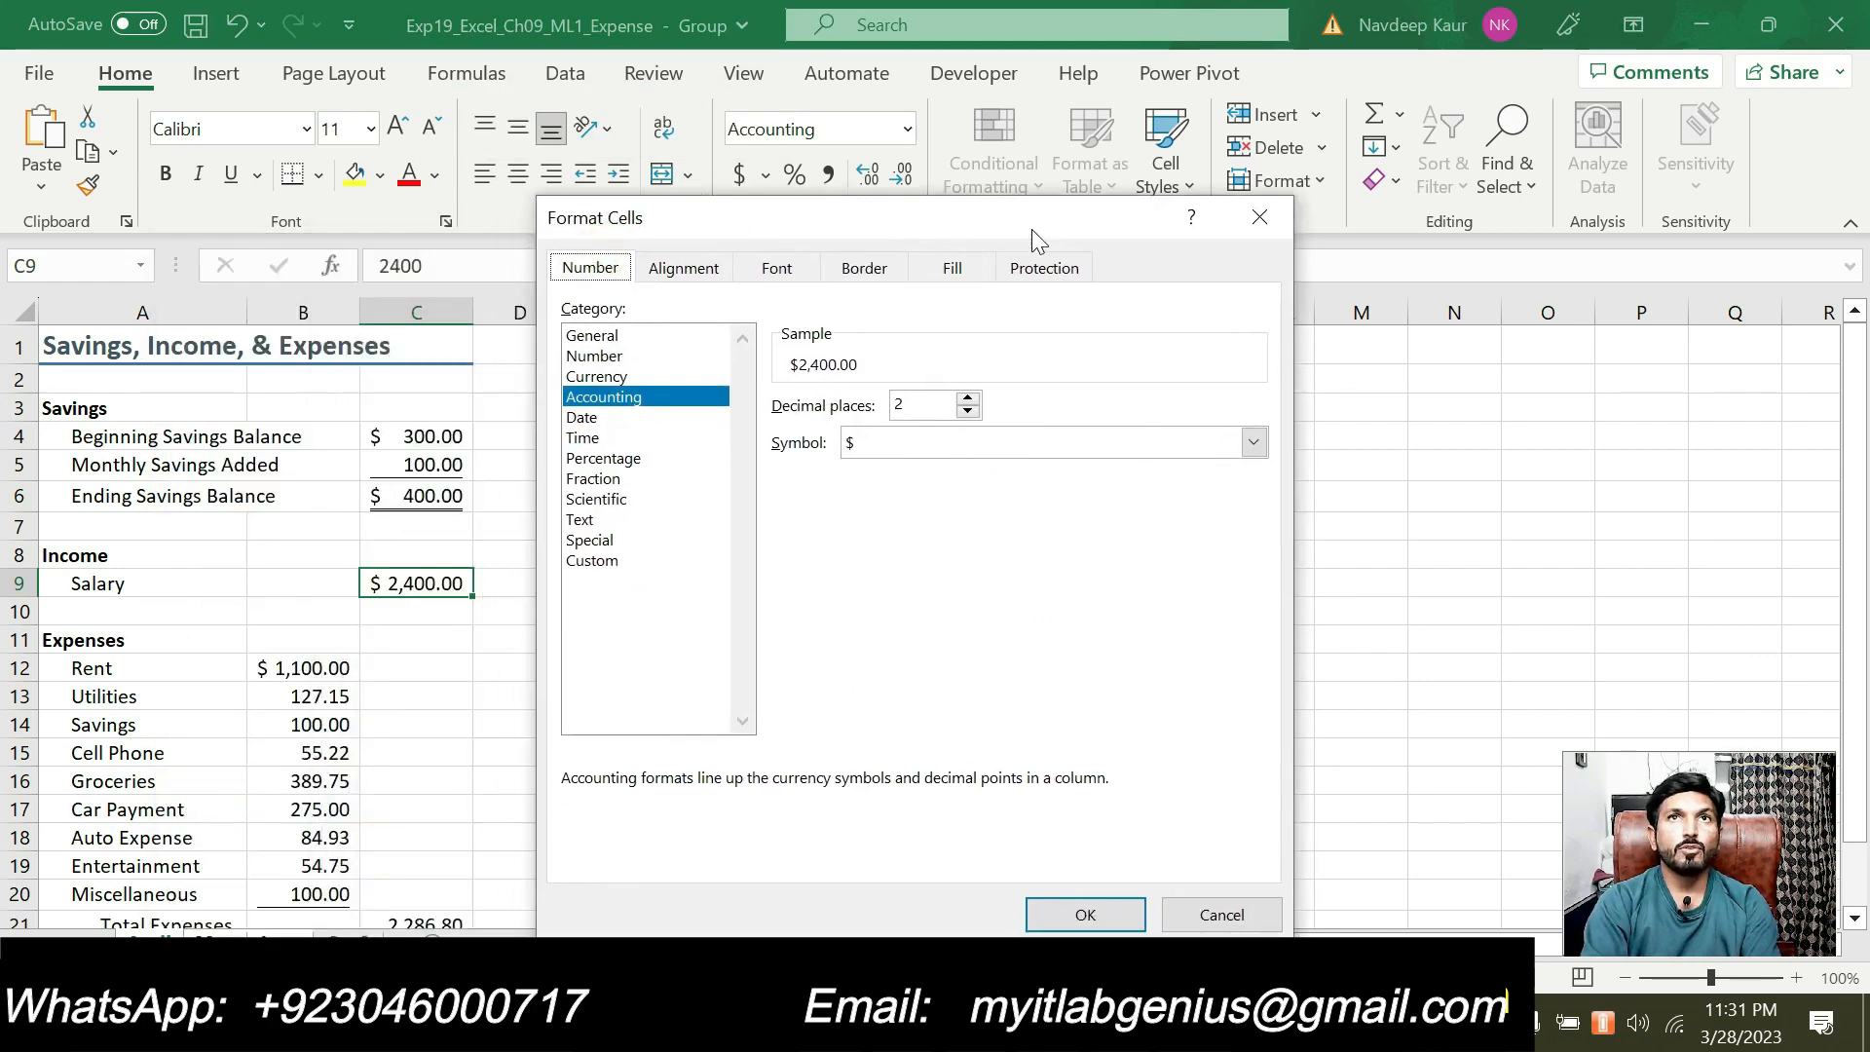
{"action": "left_click", "coordinate": [1040, 272]}
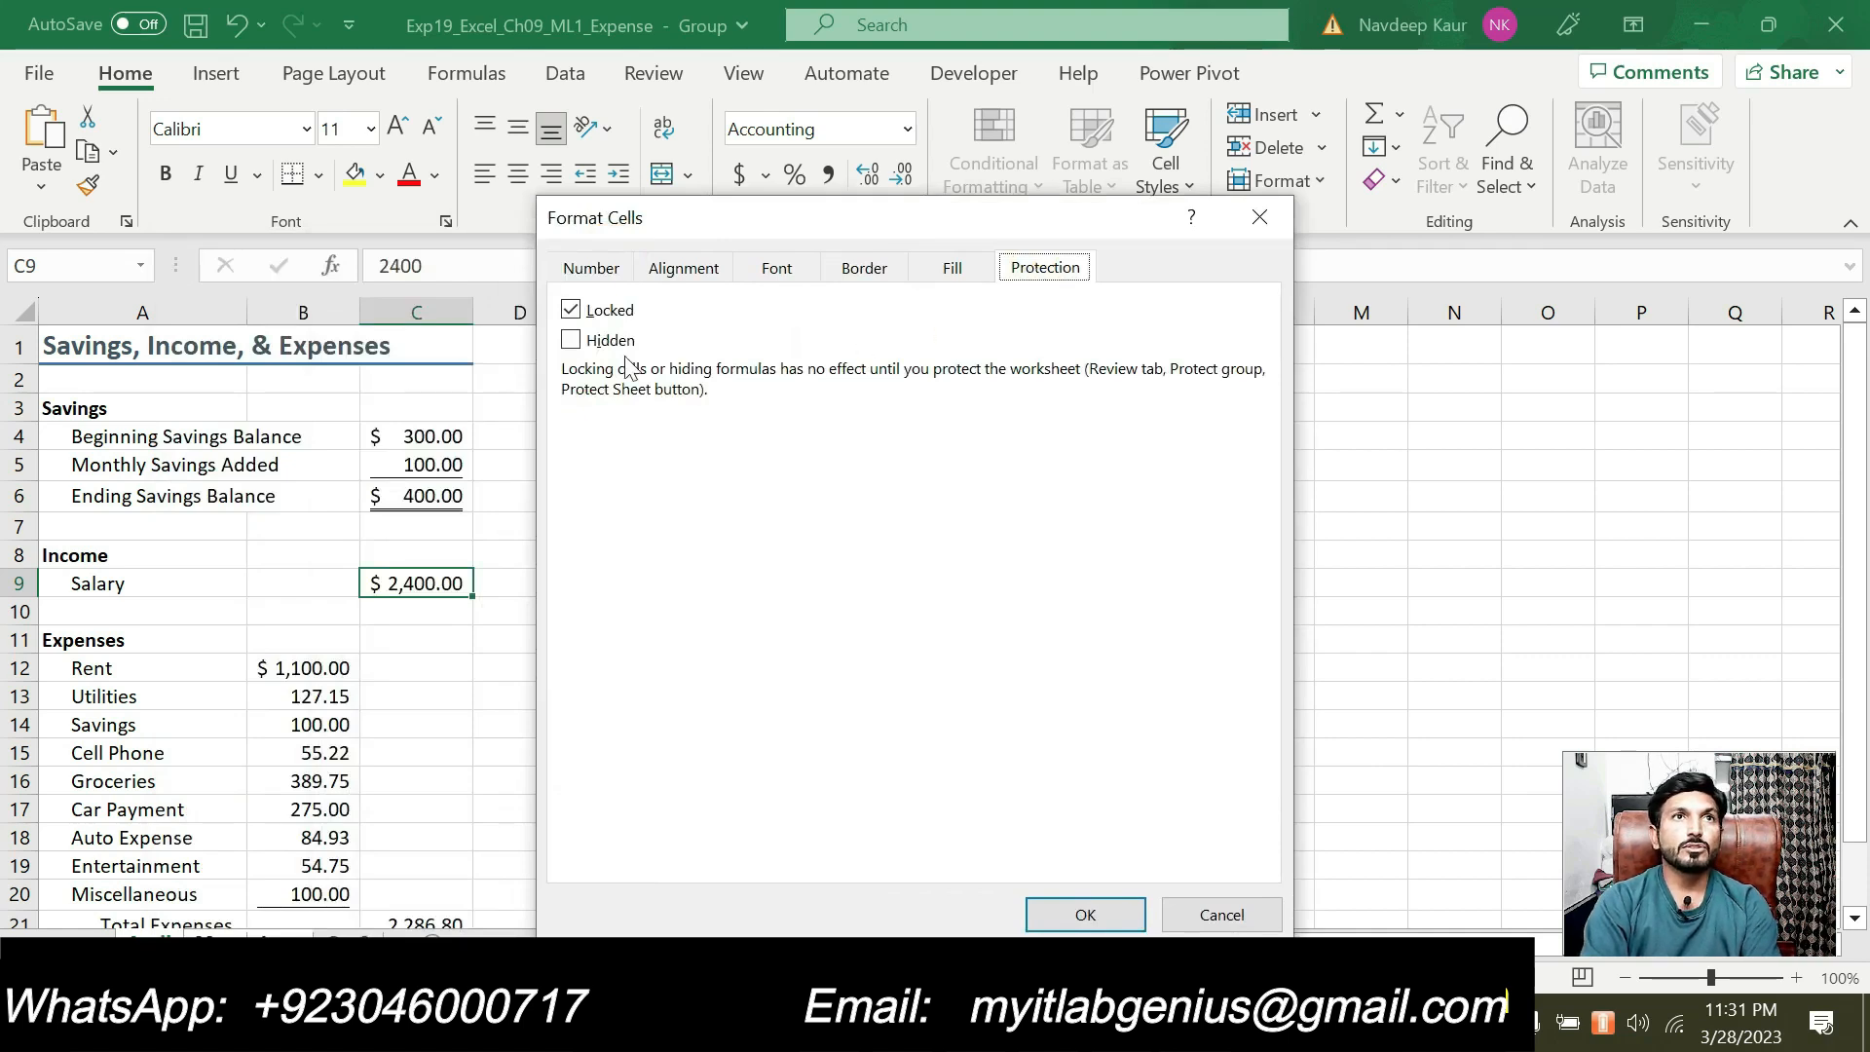
{"action": "left_click", "coordinate": [573, 312]}
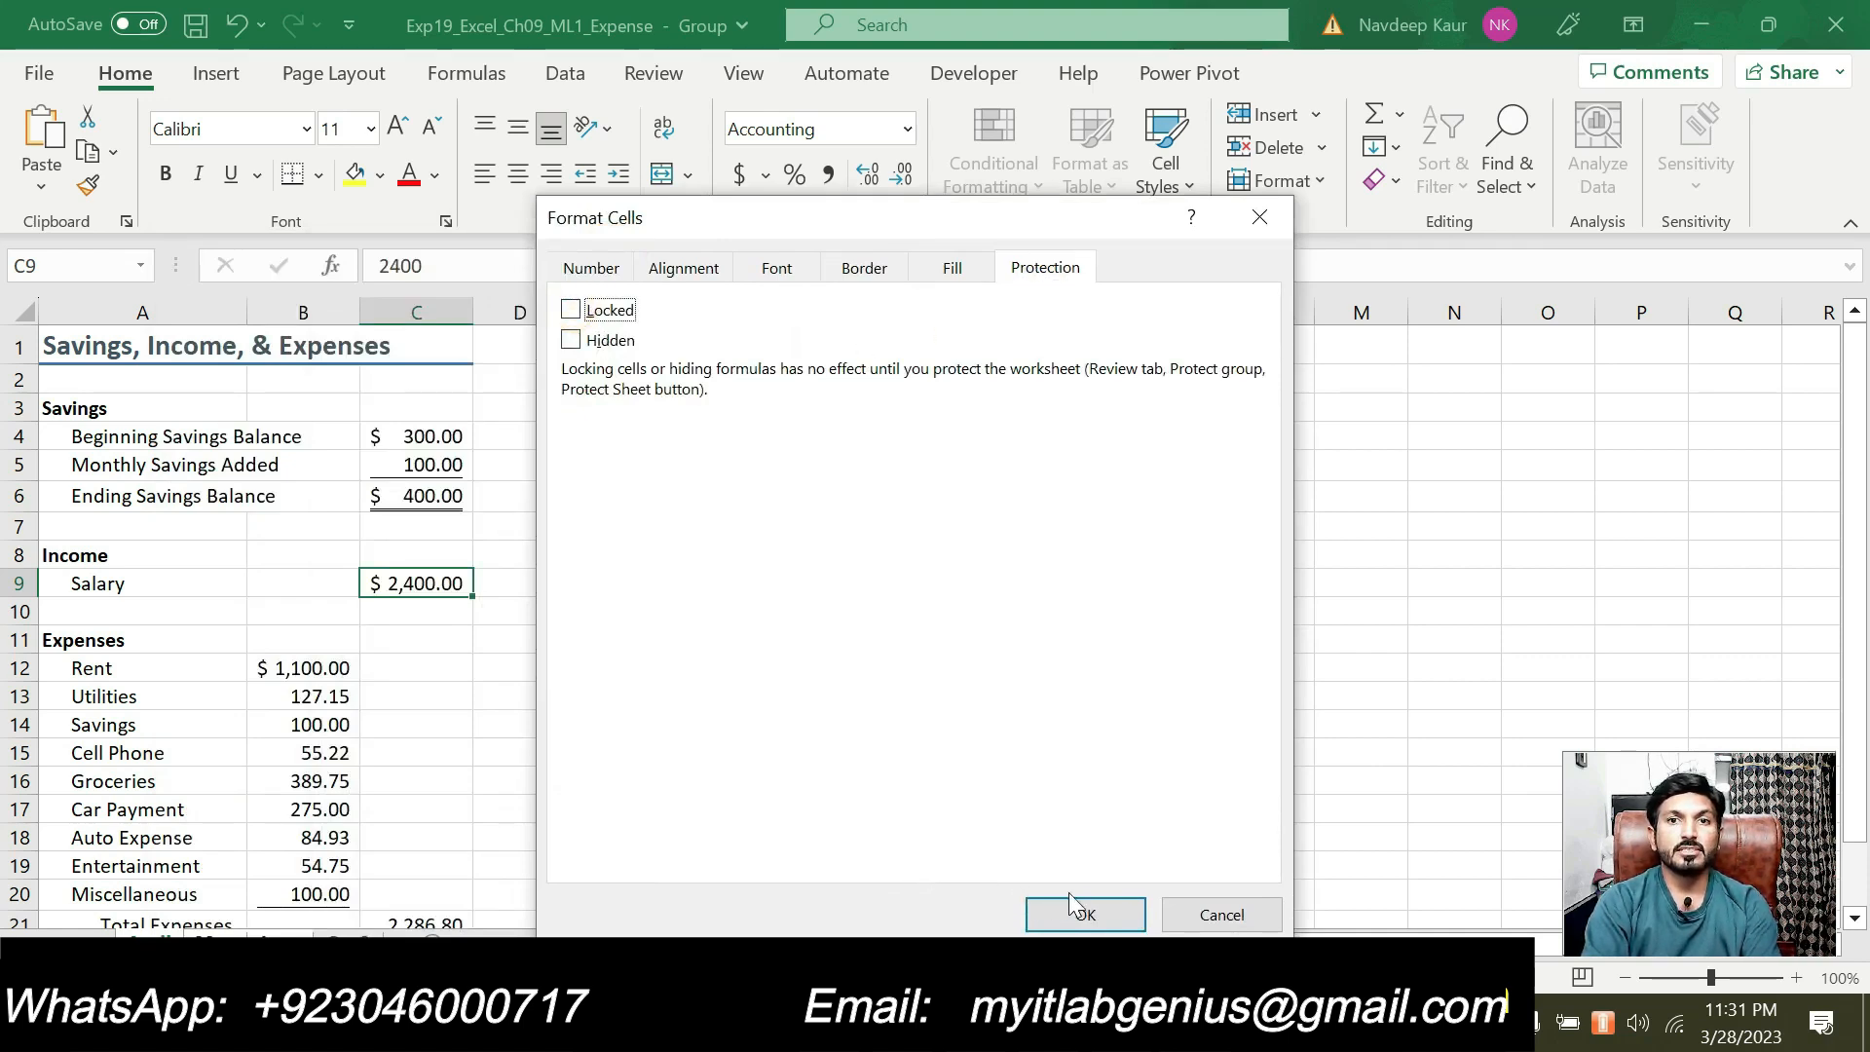
{"action": "left_click", "coordinate": [1084, 915]}
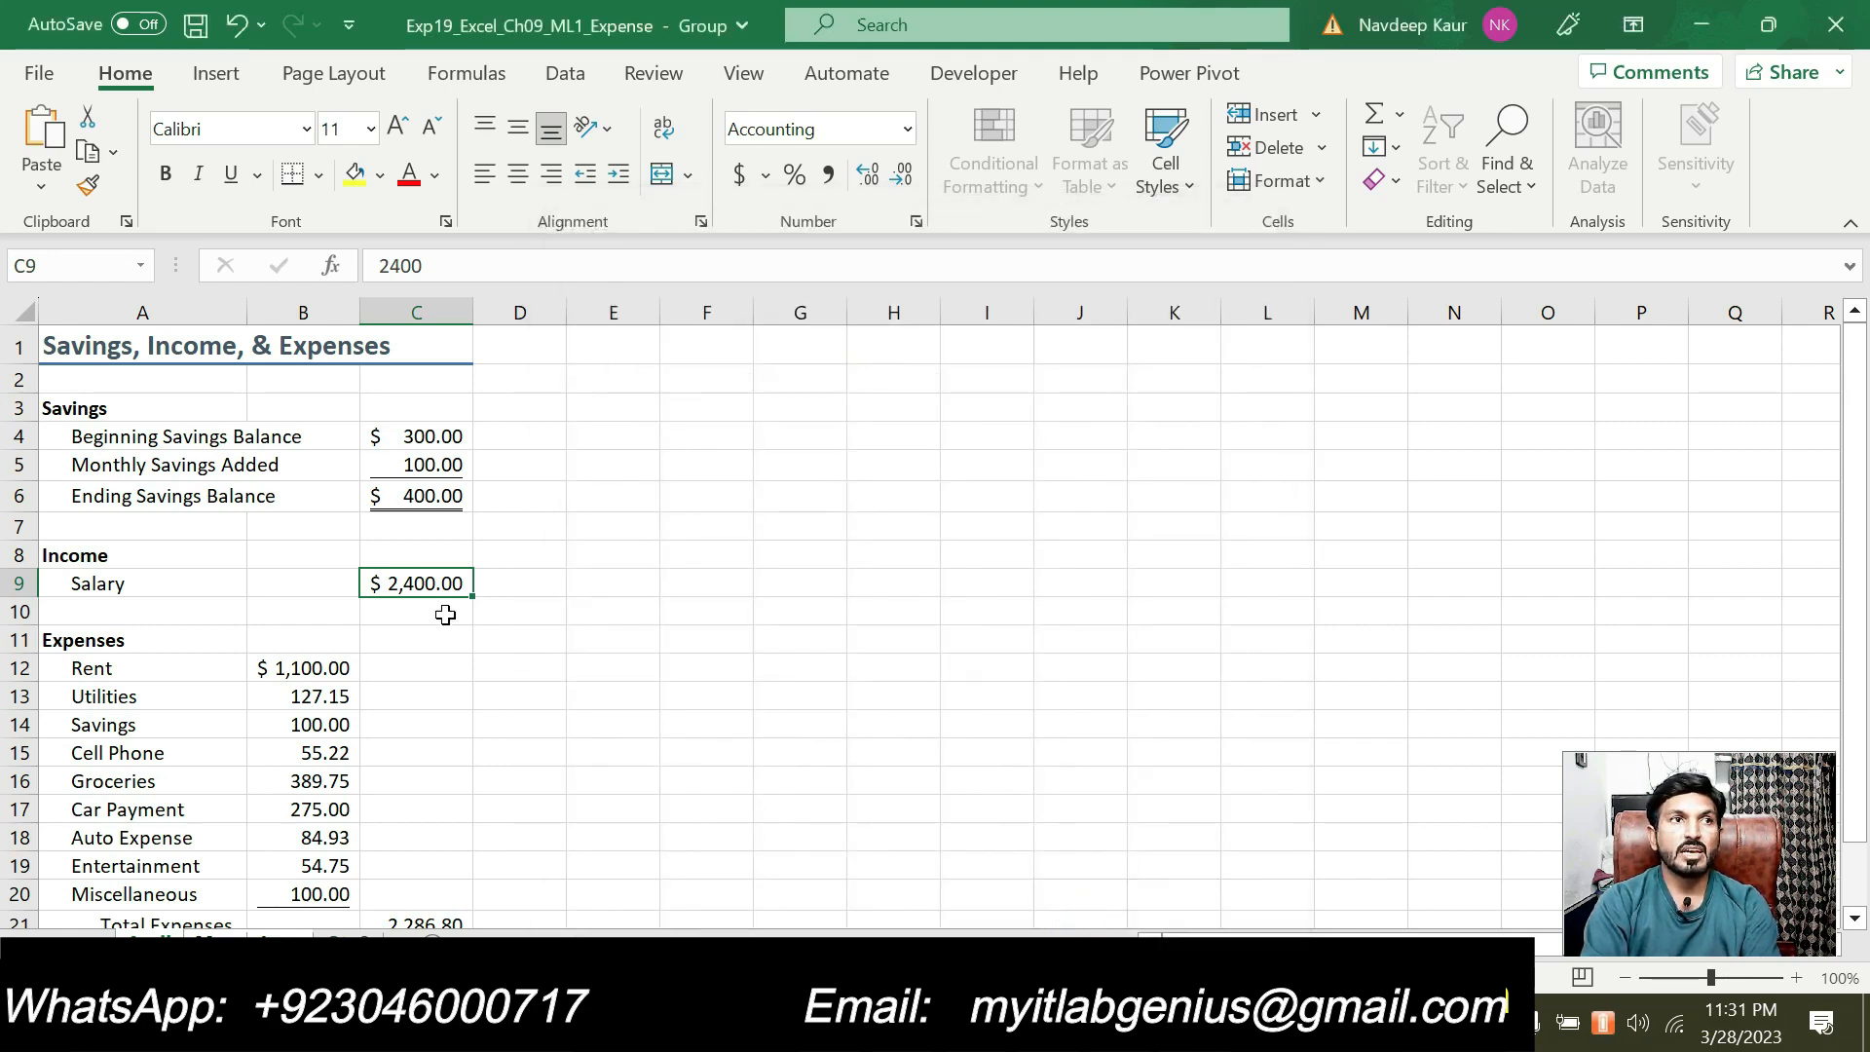
{"action": "key", "text": "alt+Tab"}
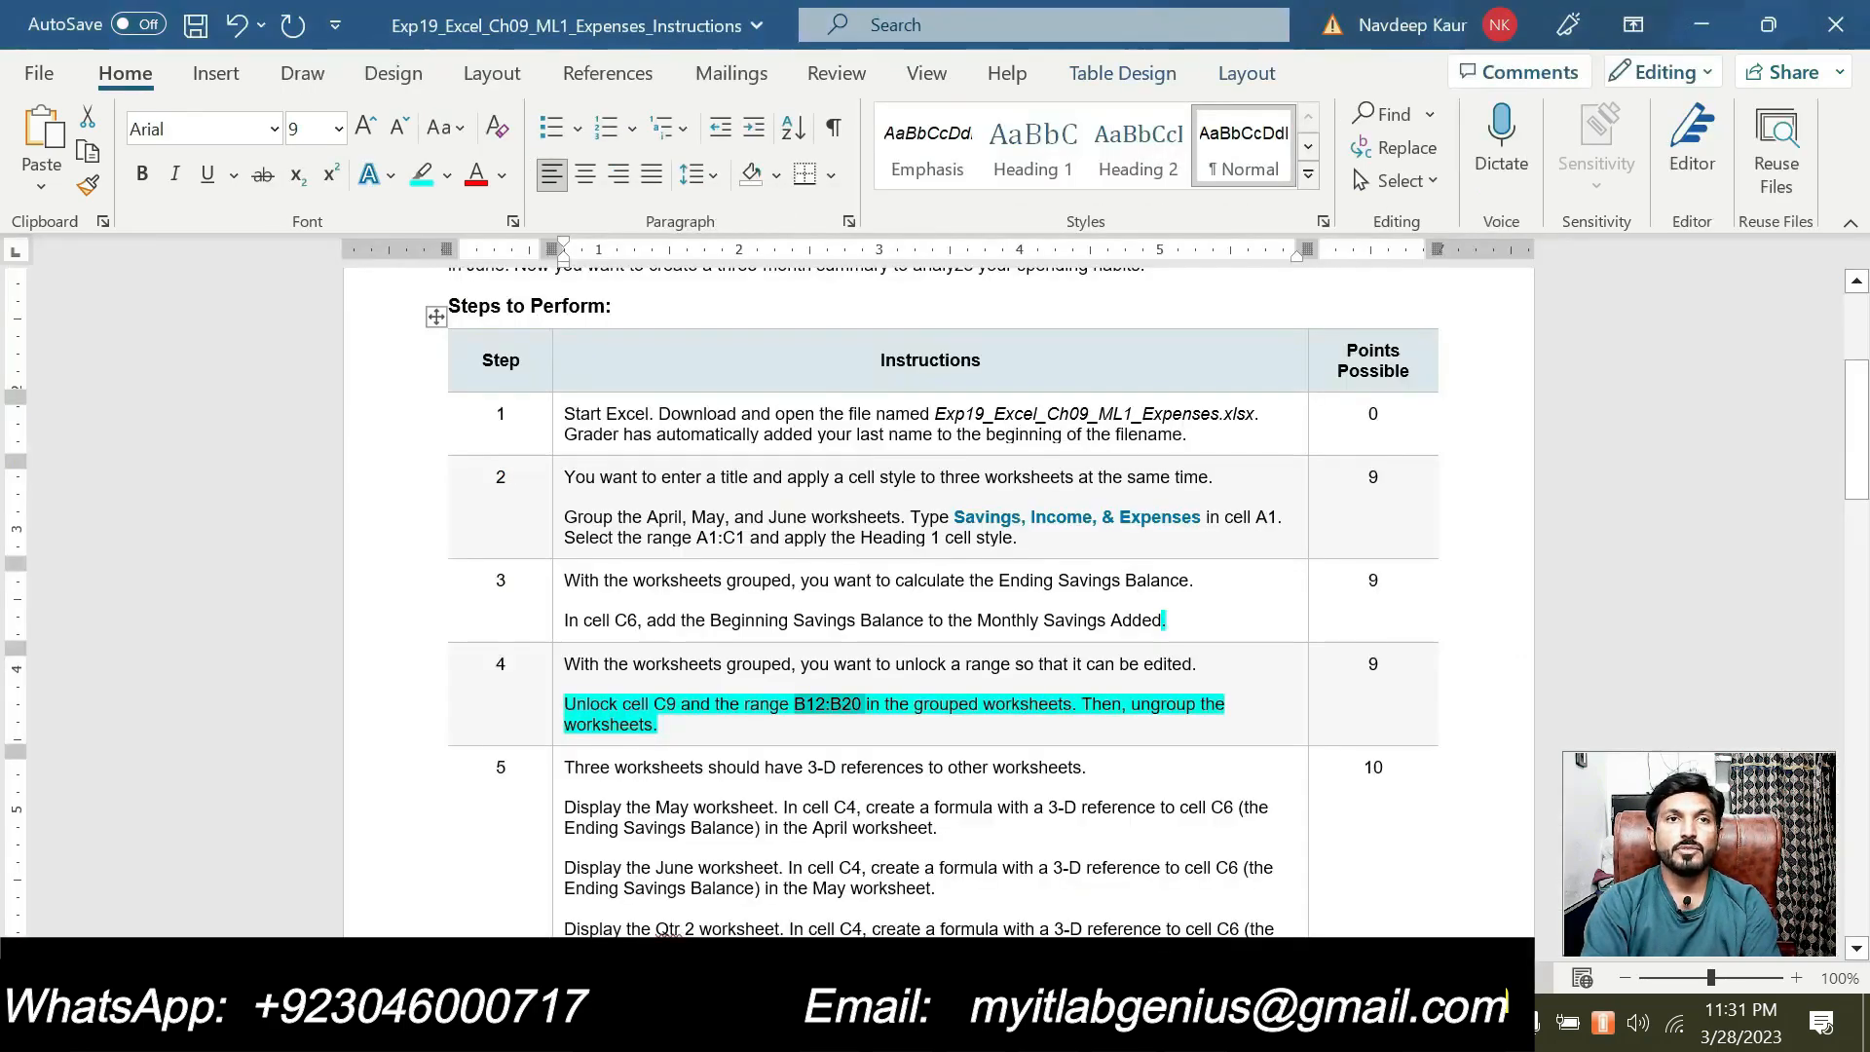
Step: After checking the step 4 range in Word, switch to Excel and turn off the Locked protection for B12:B20 in the grouped worksheets
{"action": "left_click", "coordinate": [809, 709]}
{"action": "left_click_drag", "start_coordinate": [805, 703], "coordinate": [882, 705]}
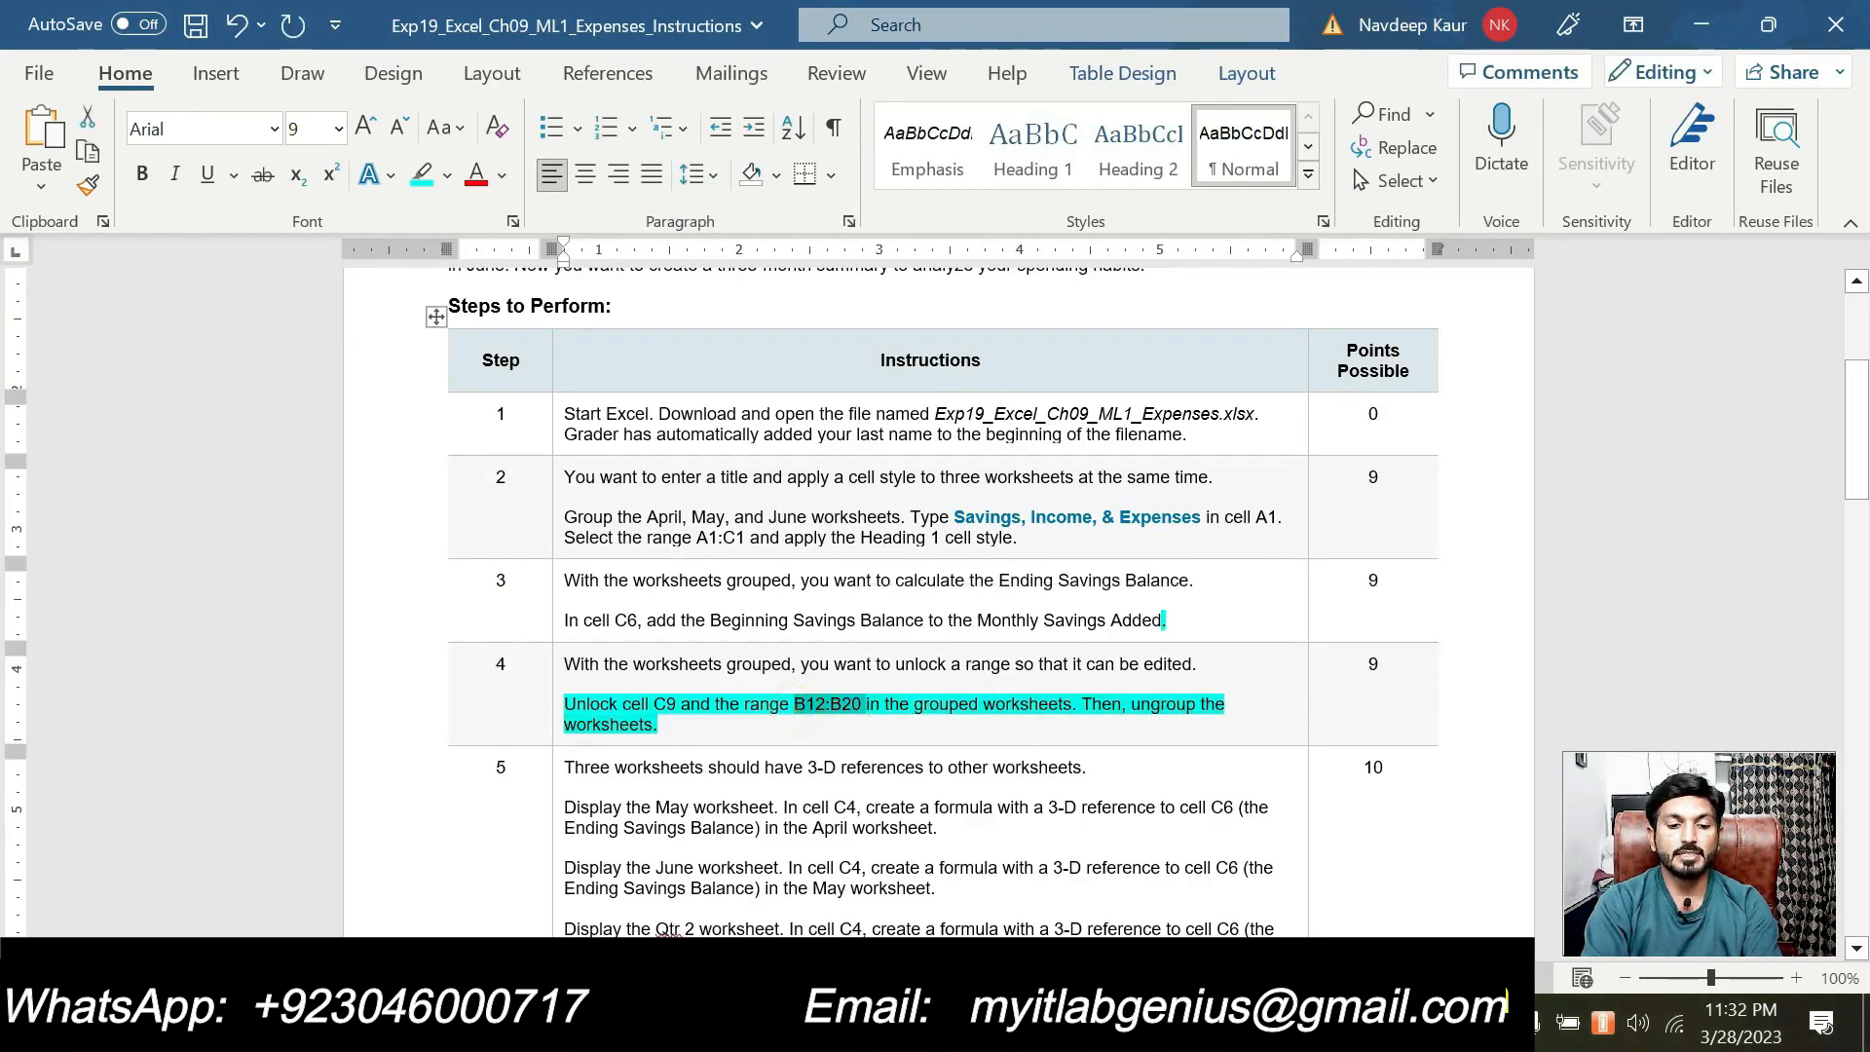
{"action": "key", "text": "alt+Tab"}
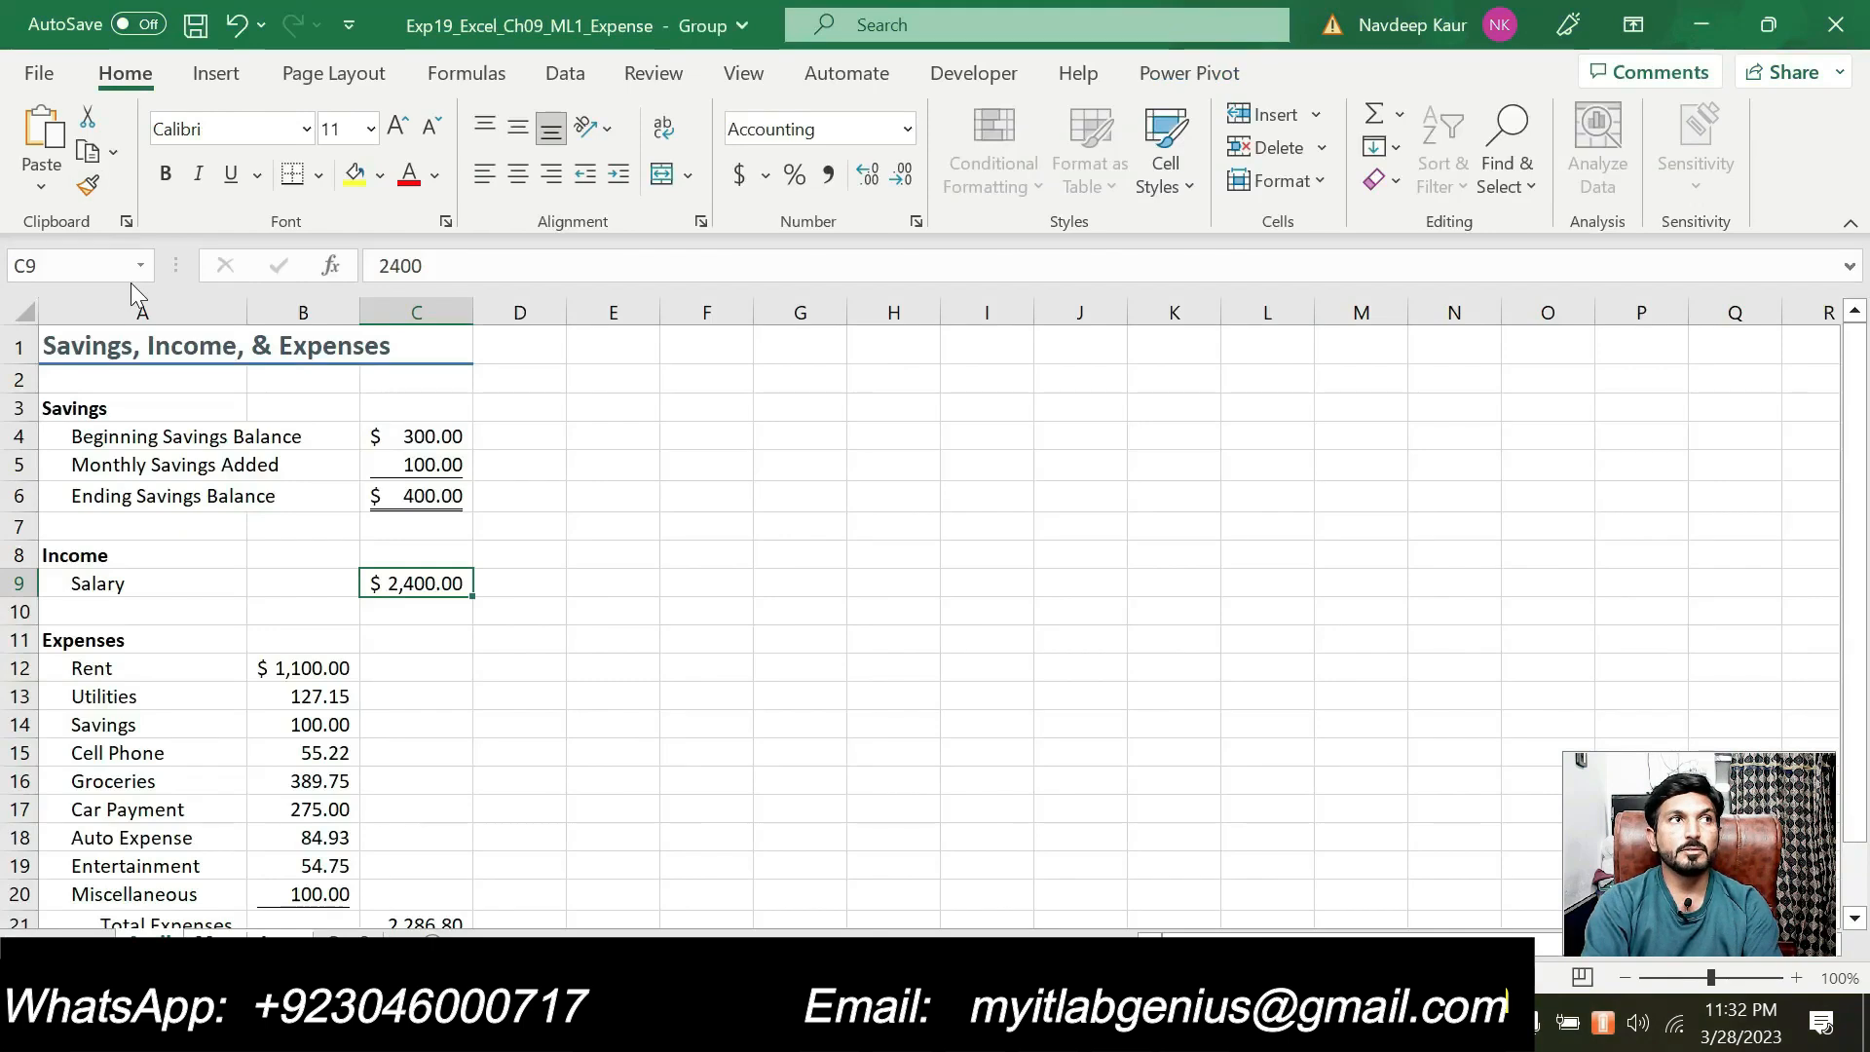
{"action": "left_click", "coordinate": [112, 269]}
{"action": "type", "text": "B12:B20"}
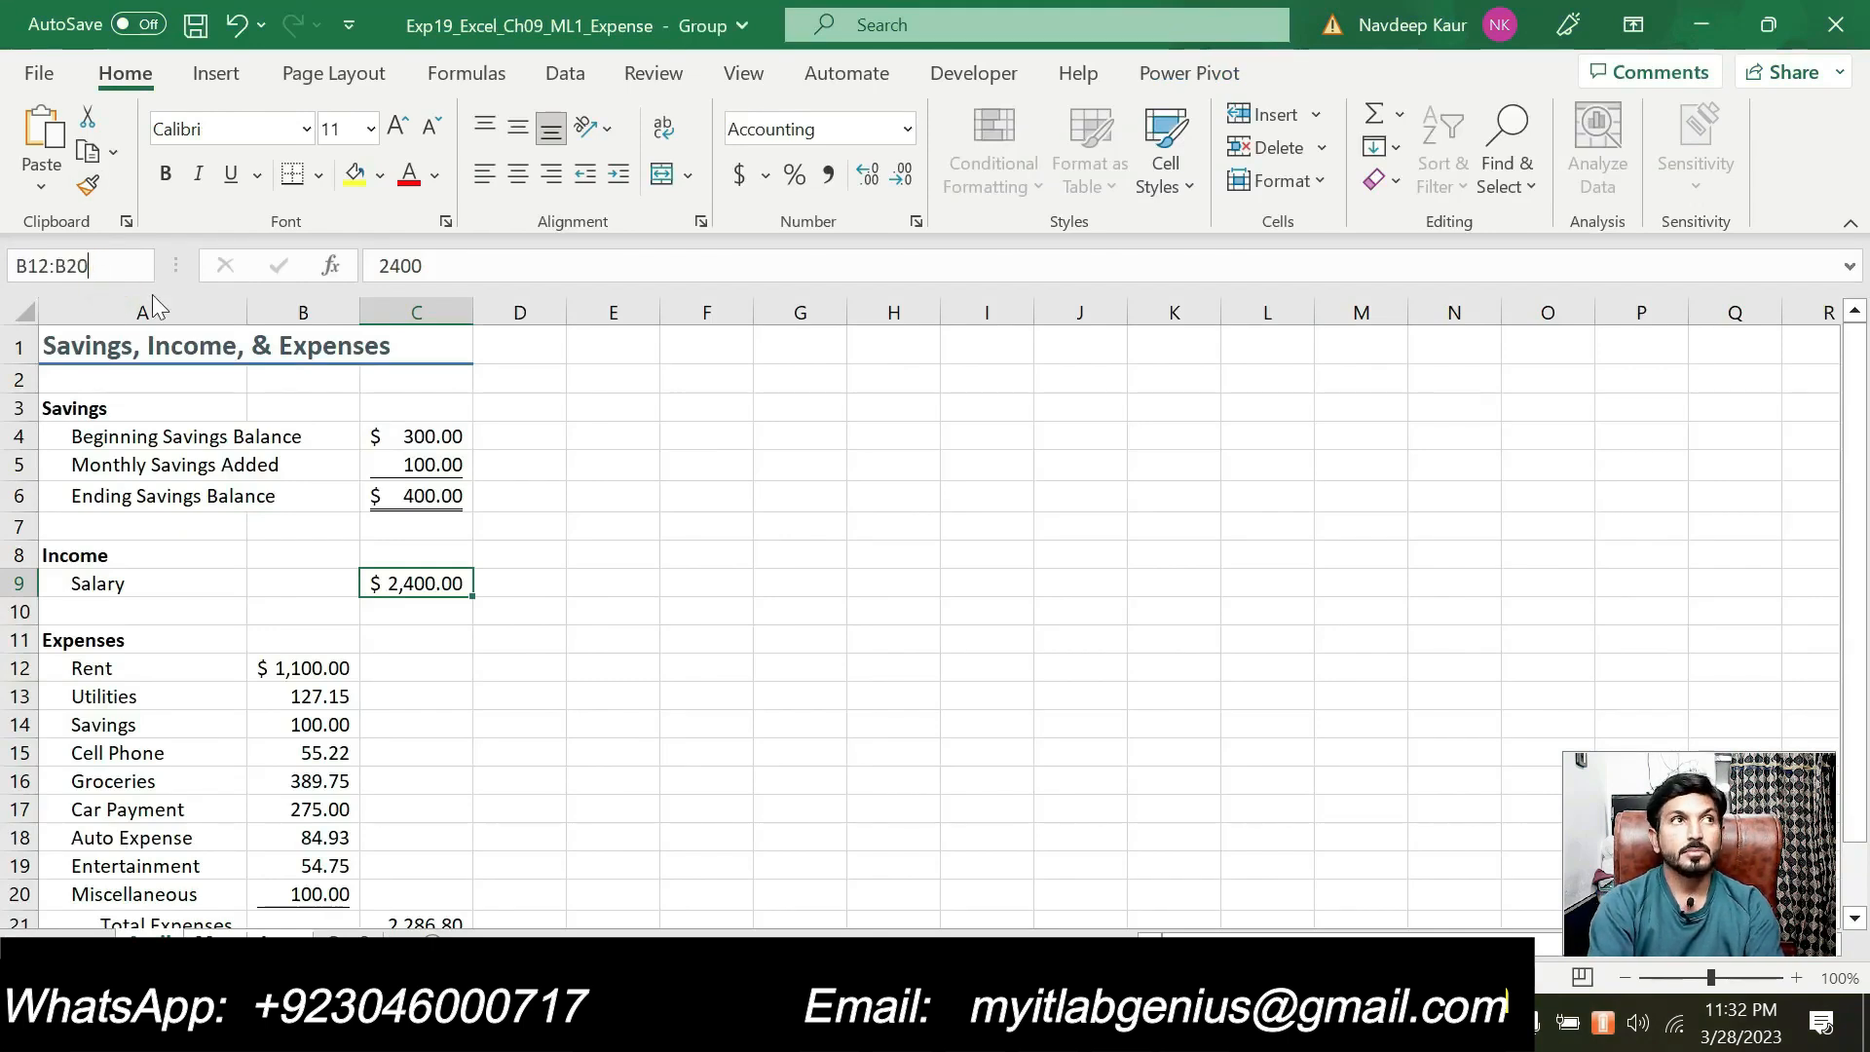
{"action": "key", "text": "Return"}
{"action": "scroll", "coordinate": [271, 574], "scroll_direction": "down", "scroll_amount": 2}
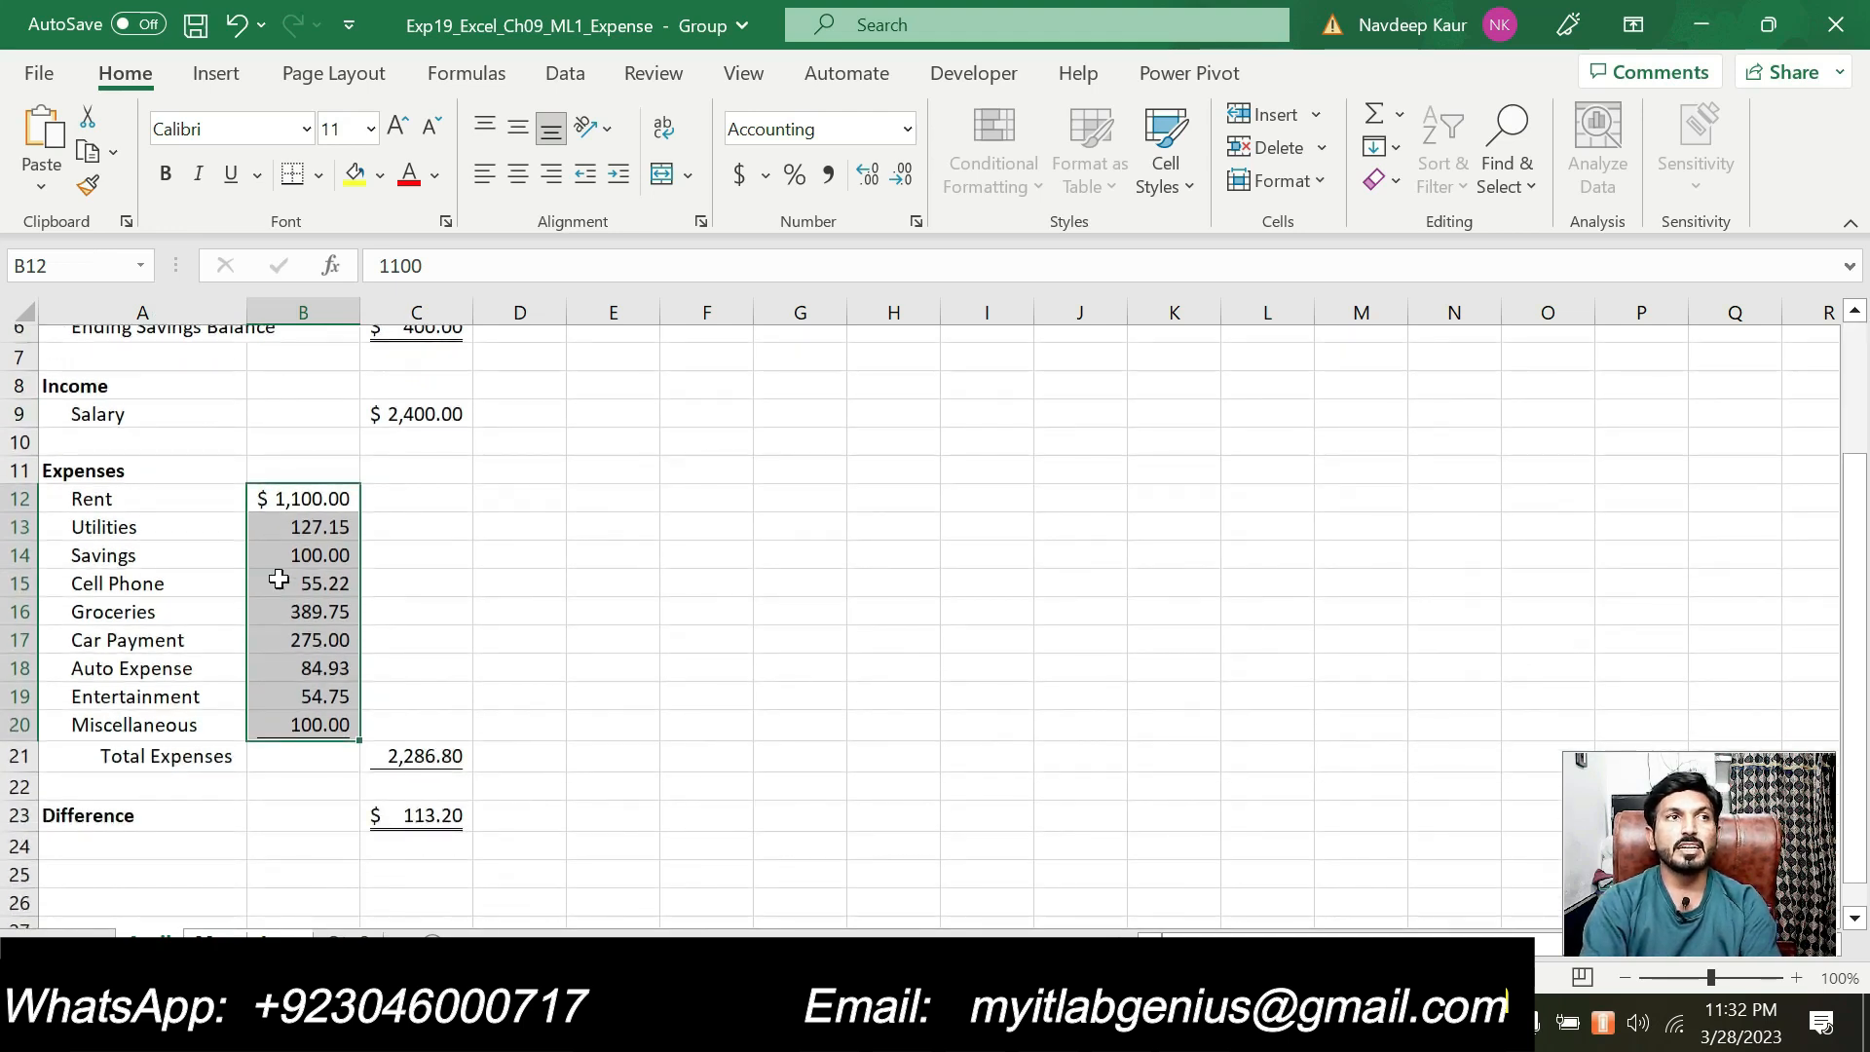
{"action": "right_click", "coordinate": [279, 578]}
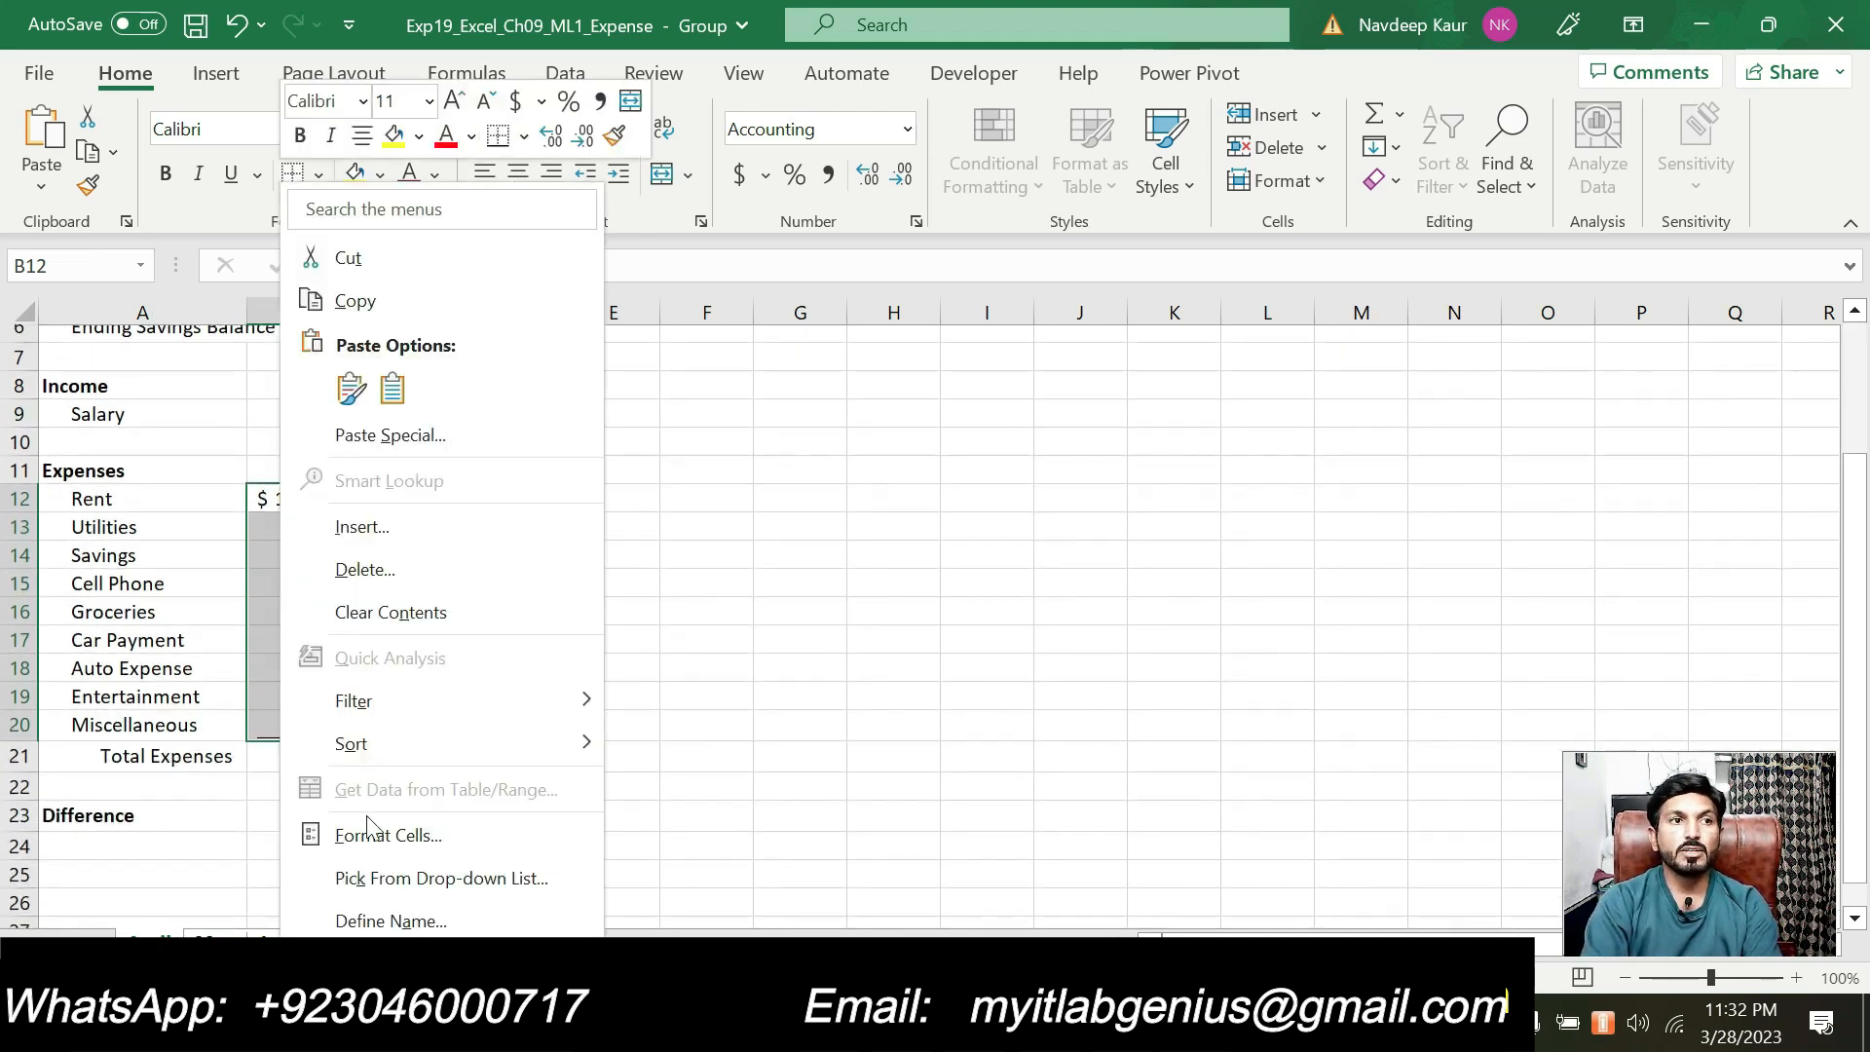
{"action": "left_click", "coordinate": [394, 836]}
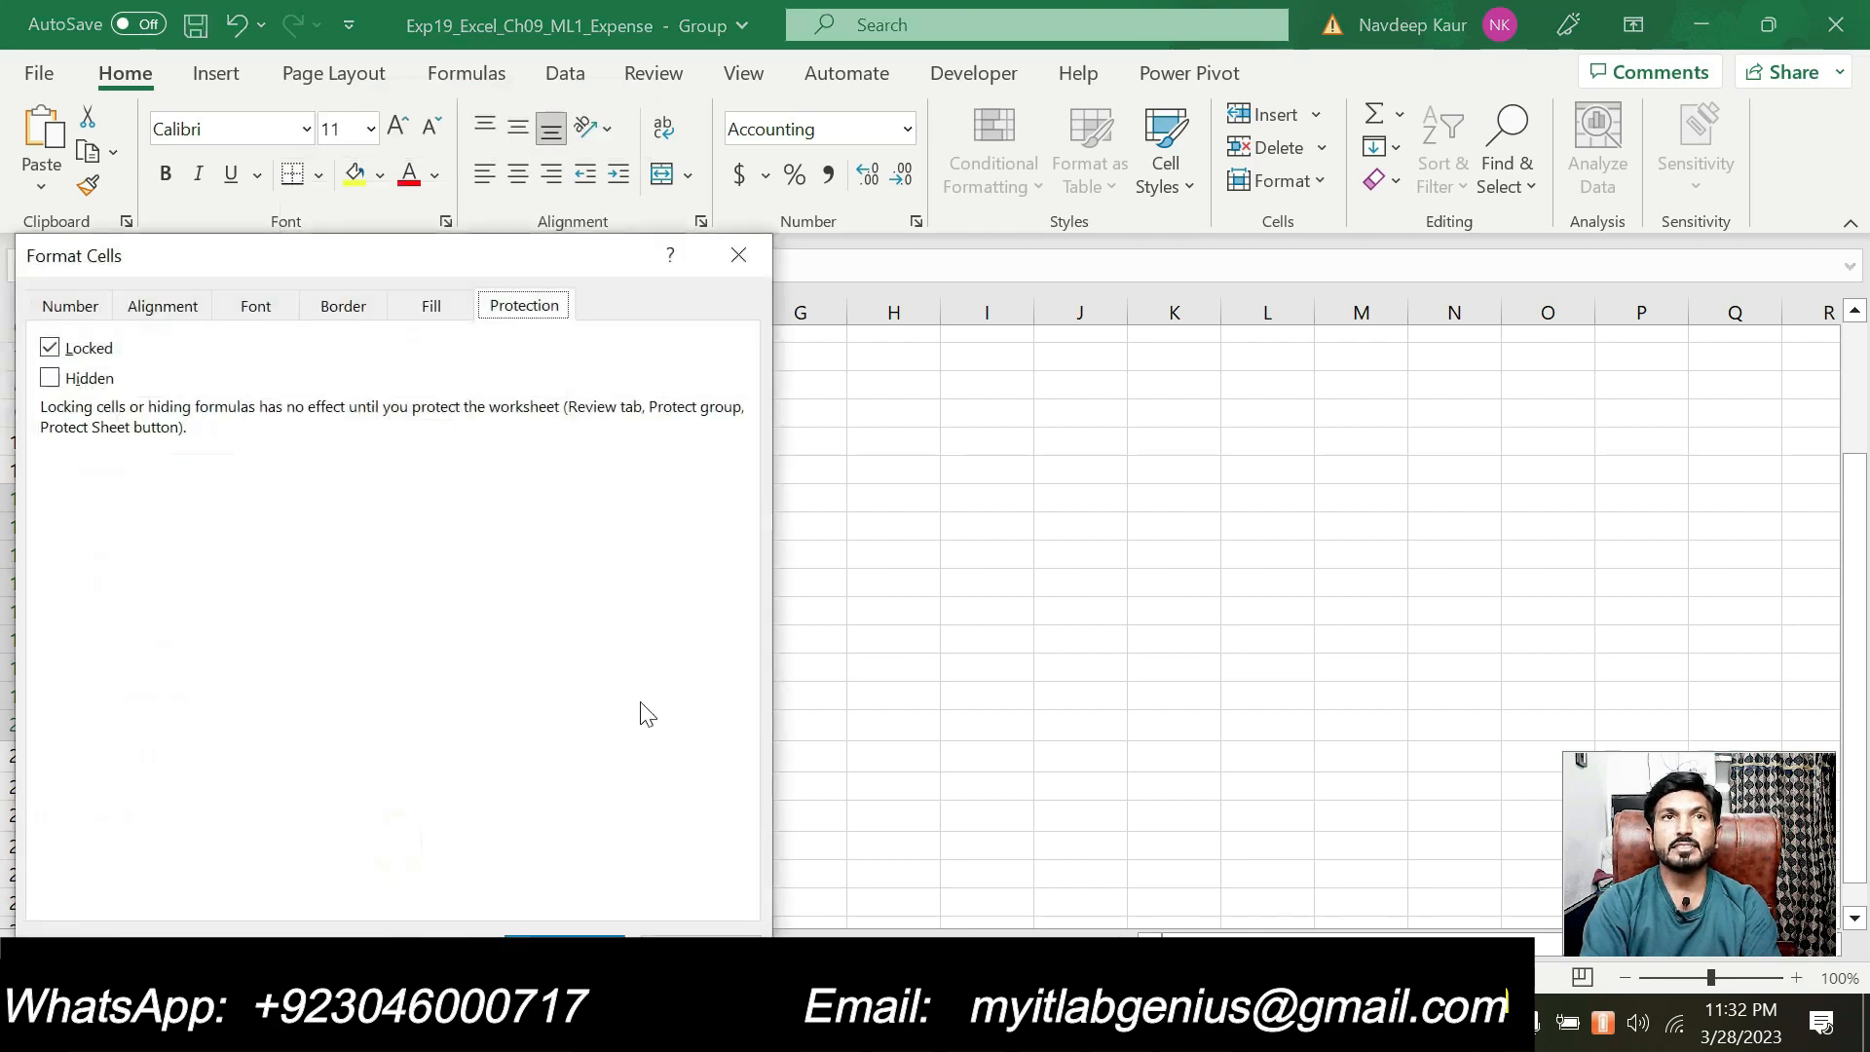
{"action": "left_click_drag", "start_coordinate": [524, 255], "coordinate": [1055, 179]}
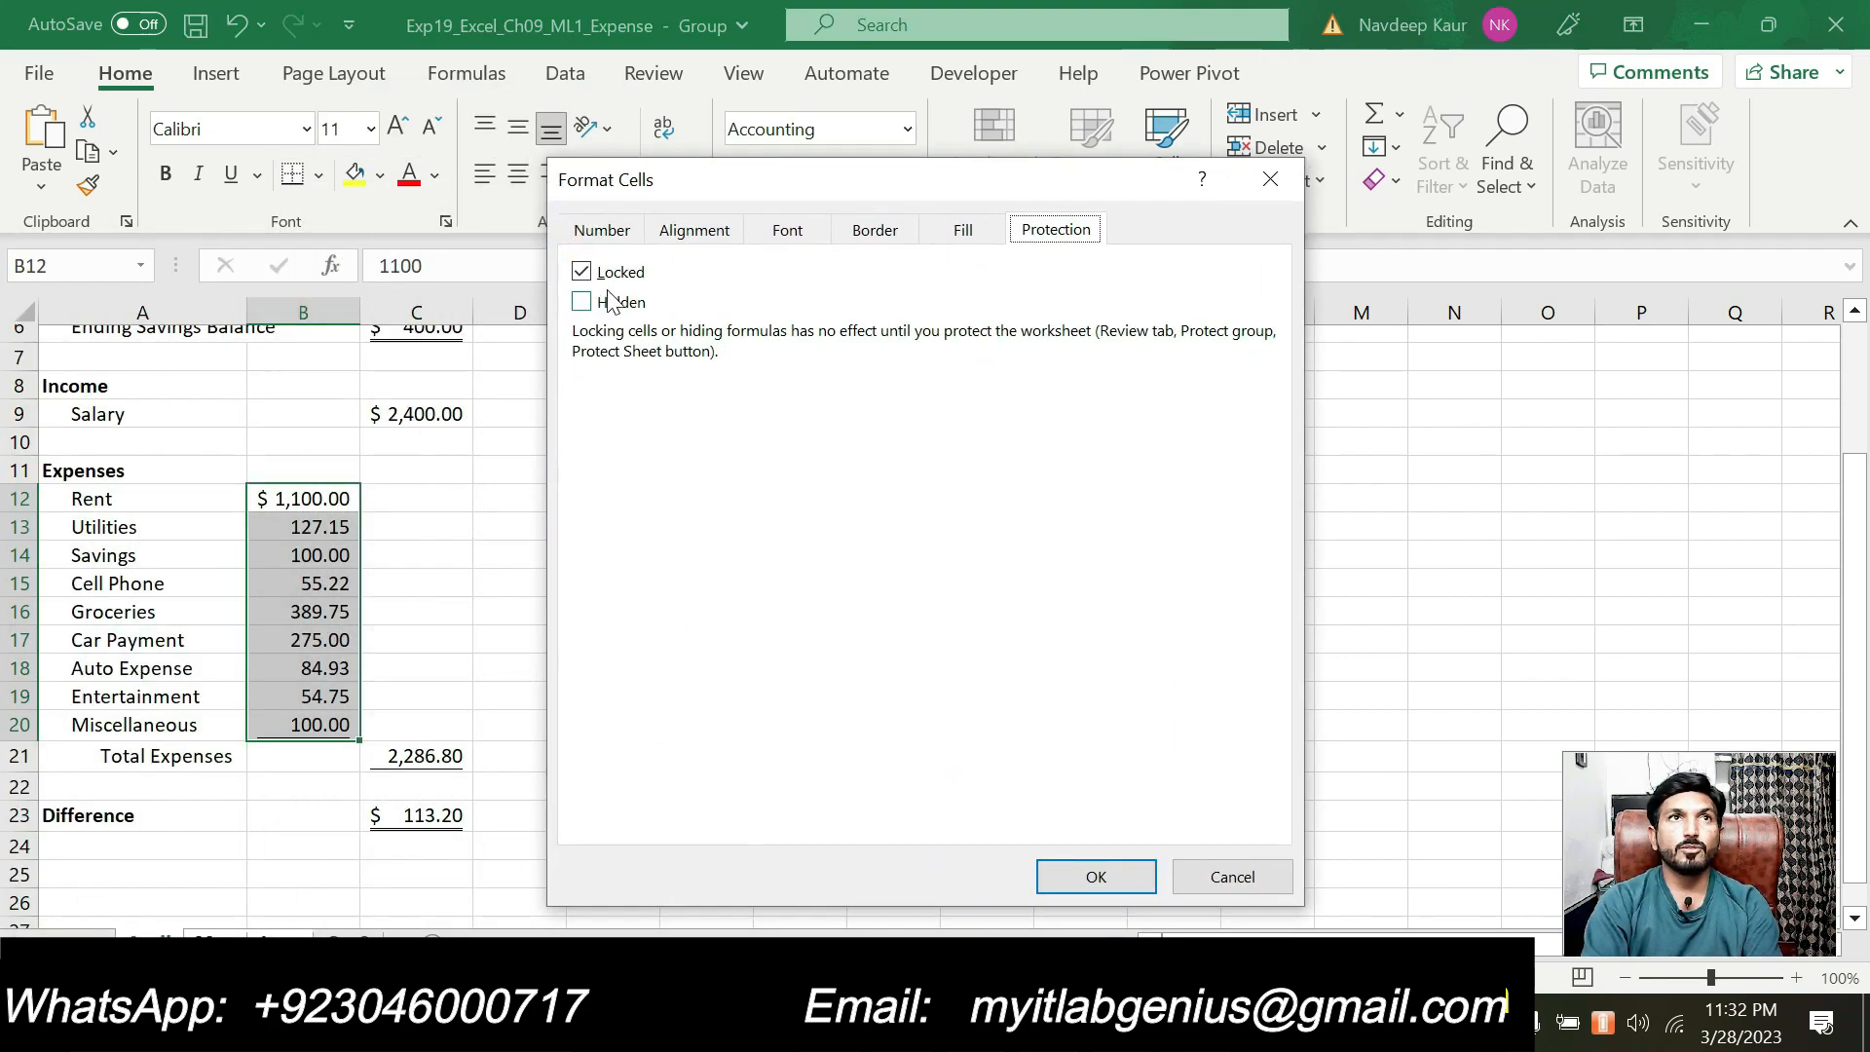
{"action": "left_click", "coordinate": [582, 273]}
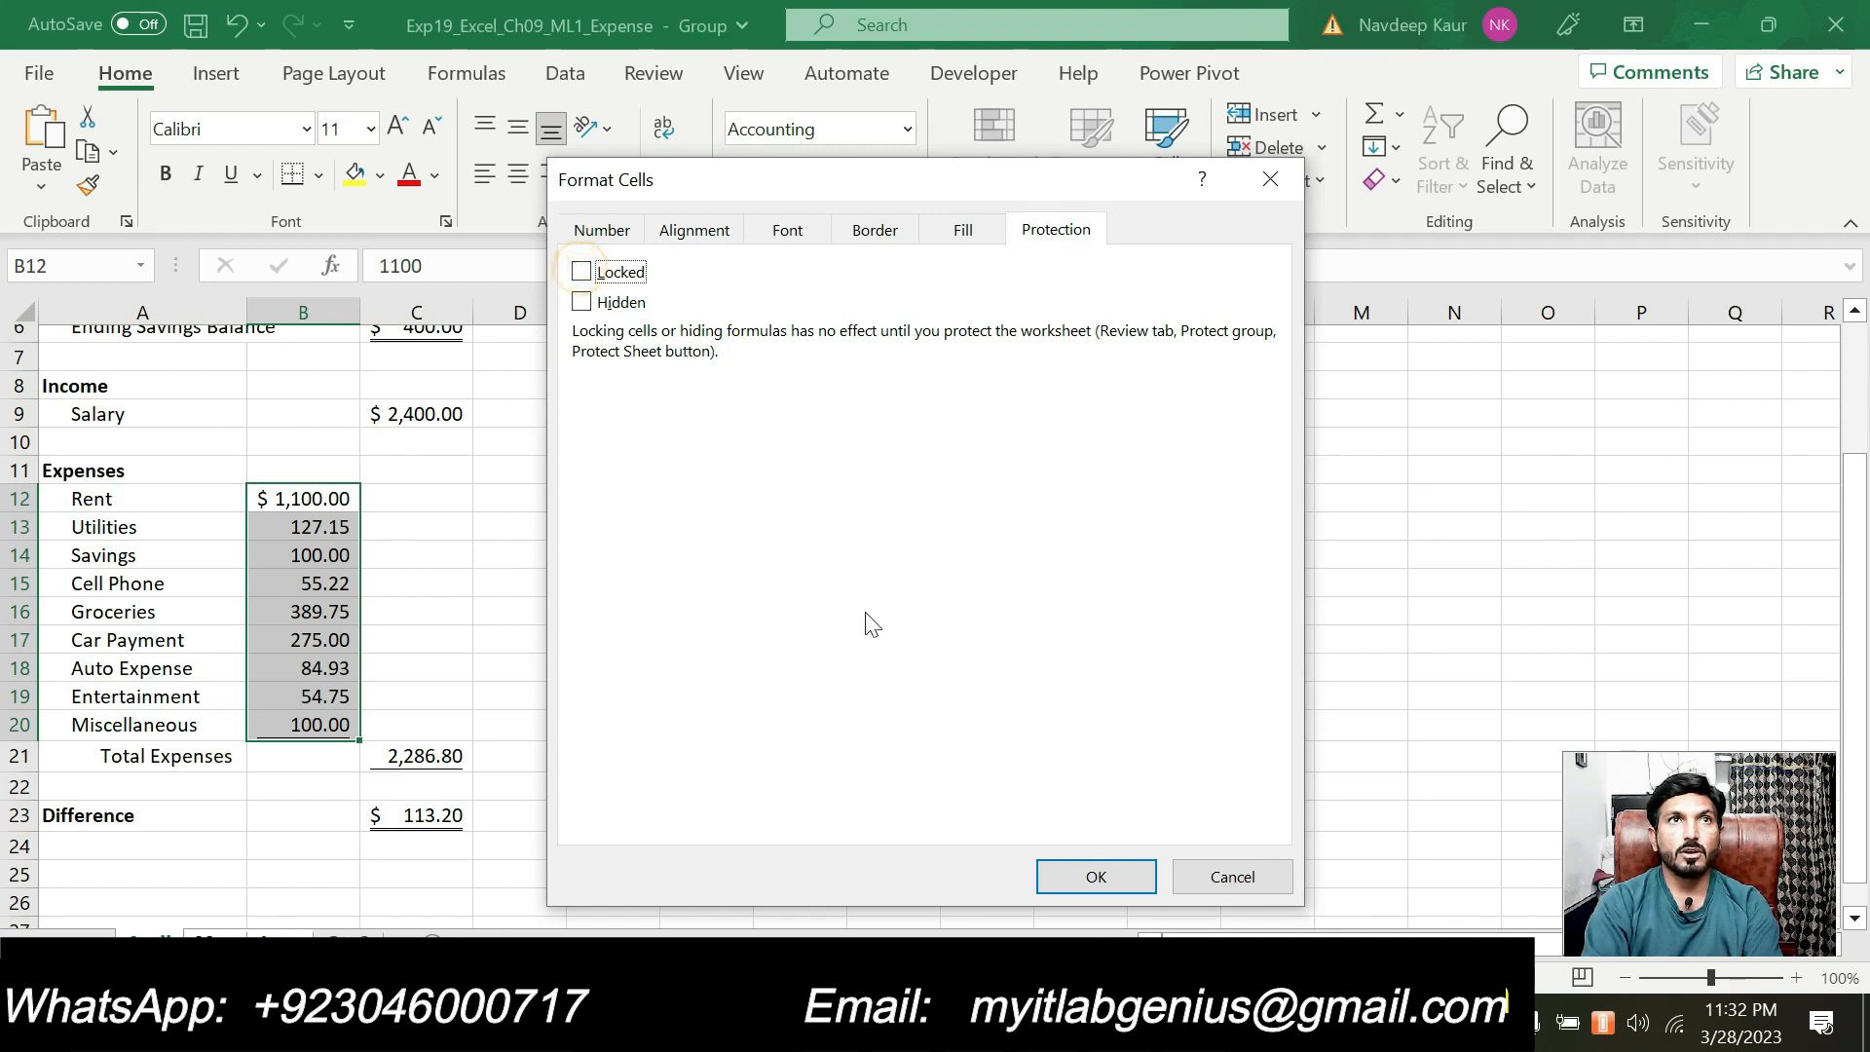
{"action": "left_click", "coordinate": [1061, 877]}
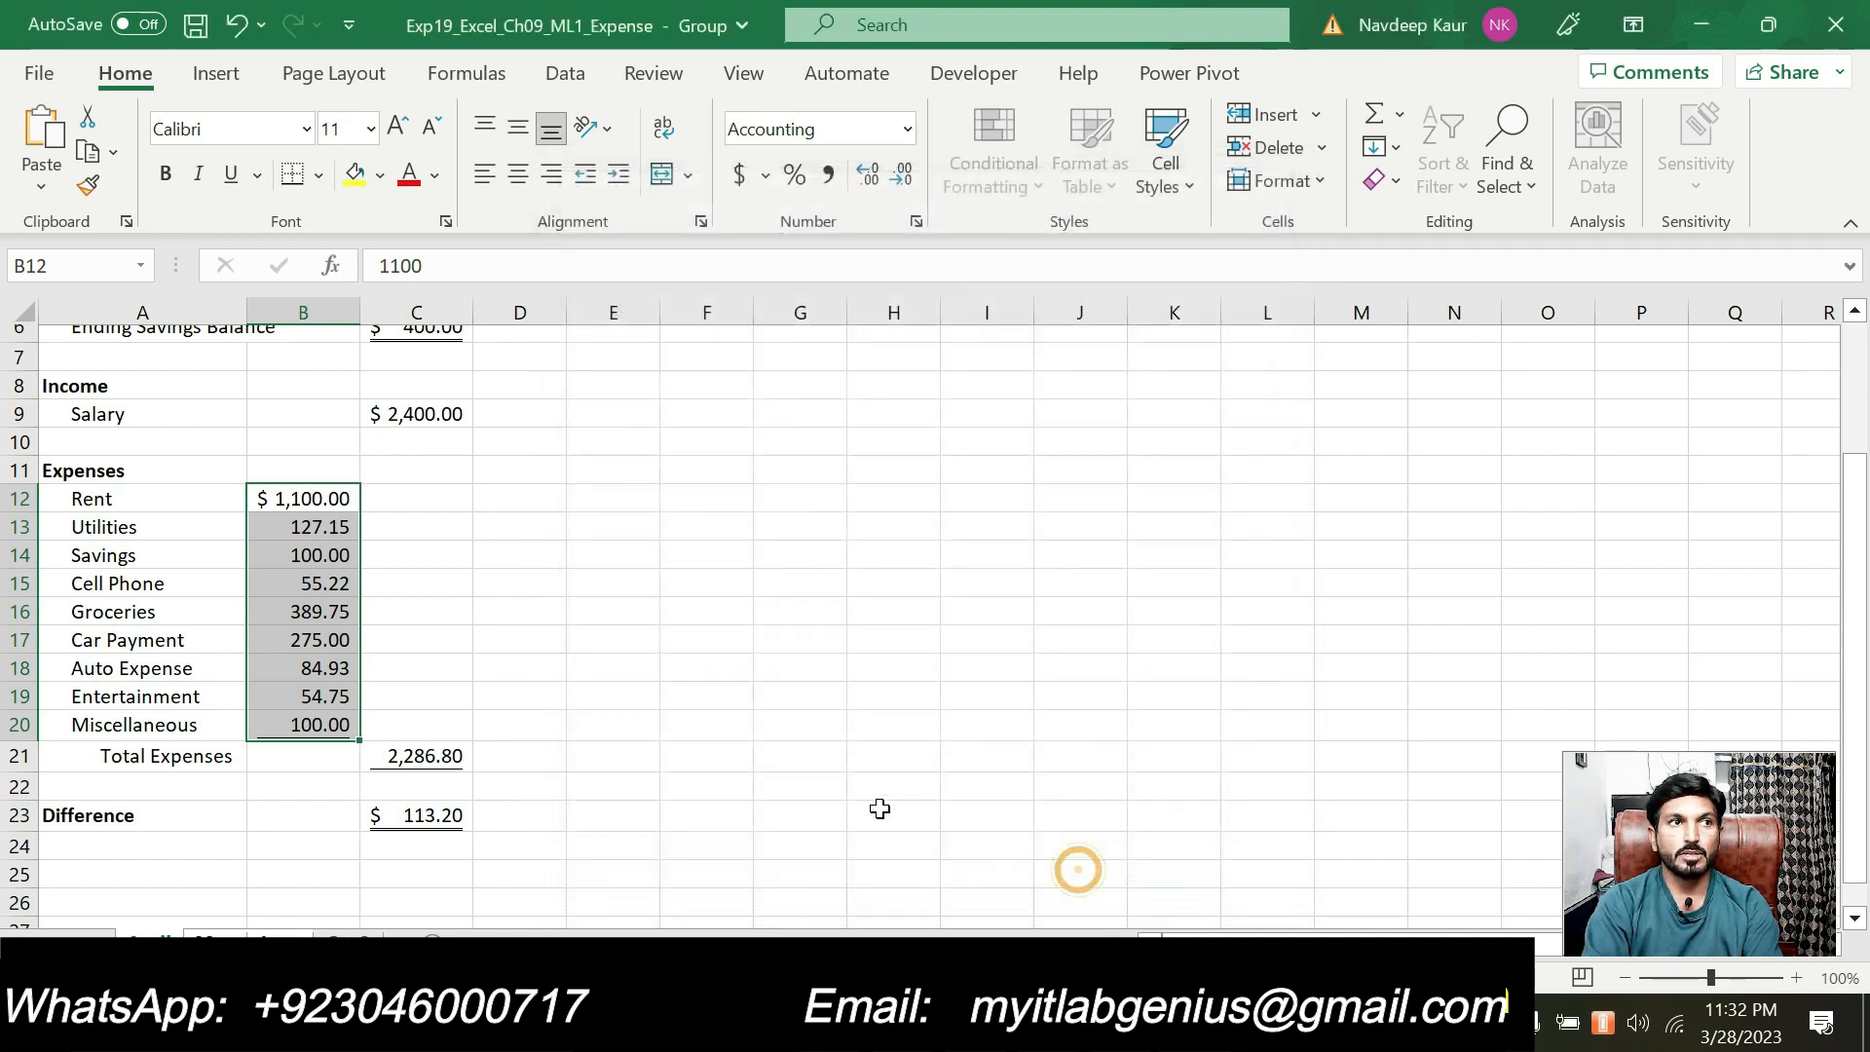
{"action": "scroll", "coordinate": [771, 769], "scroll_direction": "up", "scroll_amount": 2}
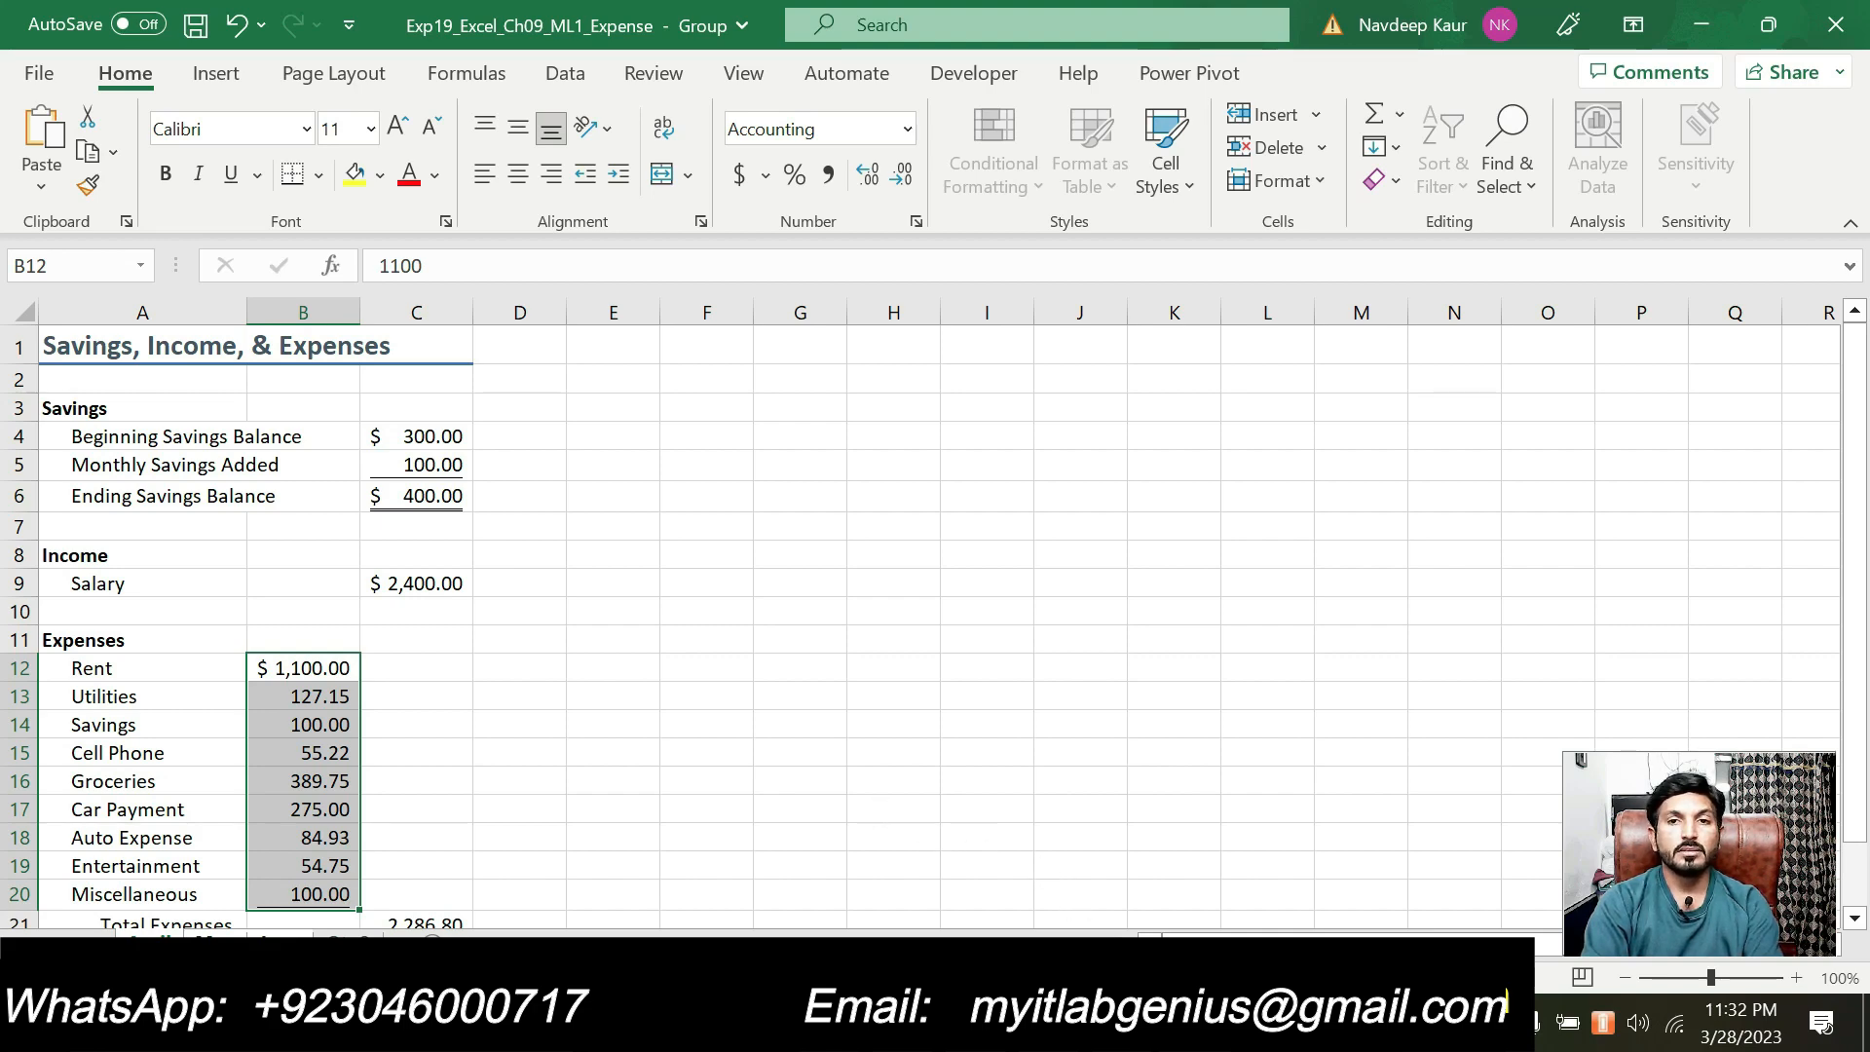
Step: Return to the Word instructions and remove the turquoise highlight from the step 4 instruction about unlocking cells
{"action": "key", "text": "alt+Tab"}
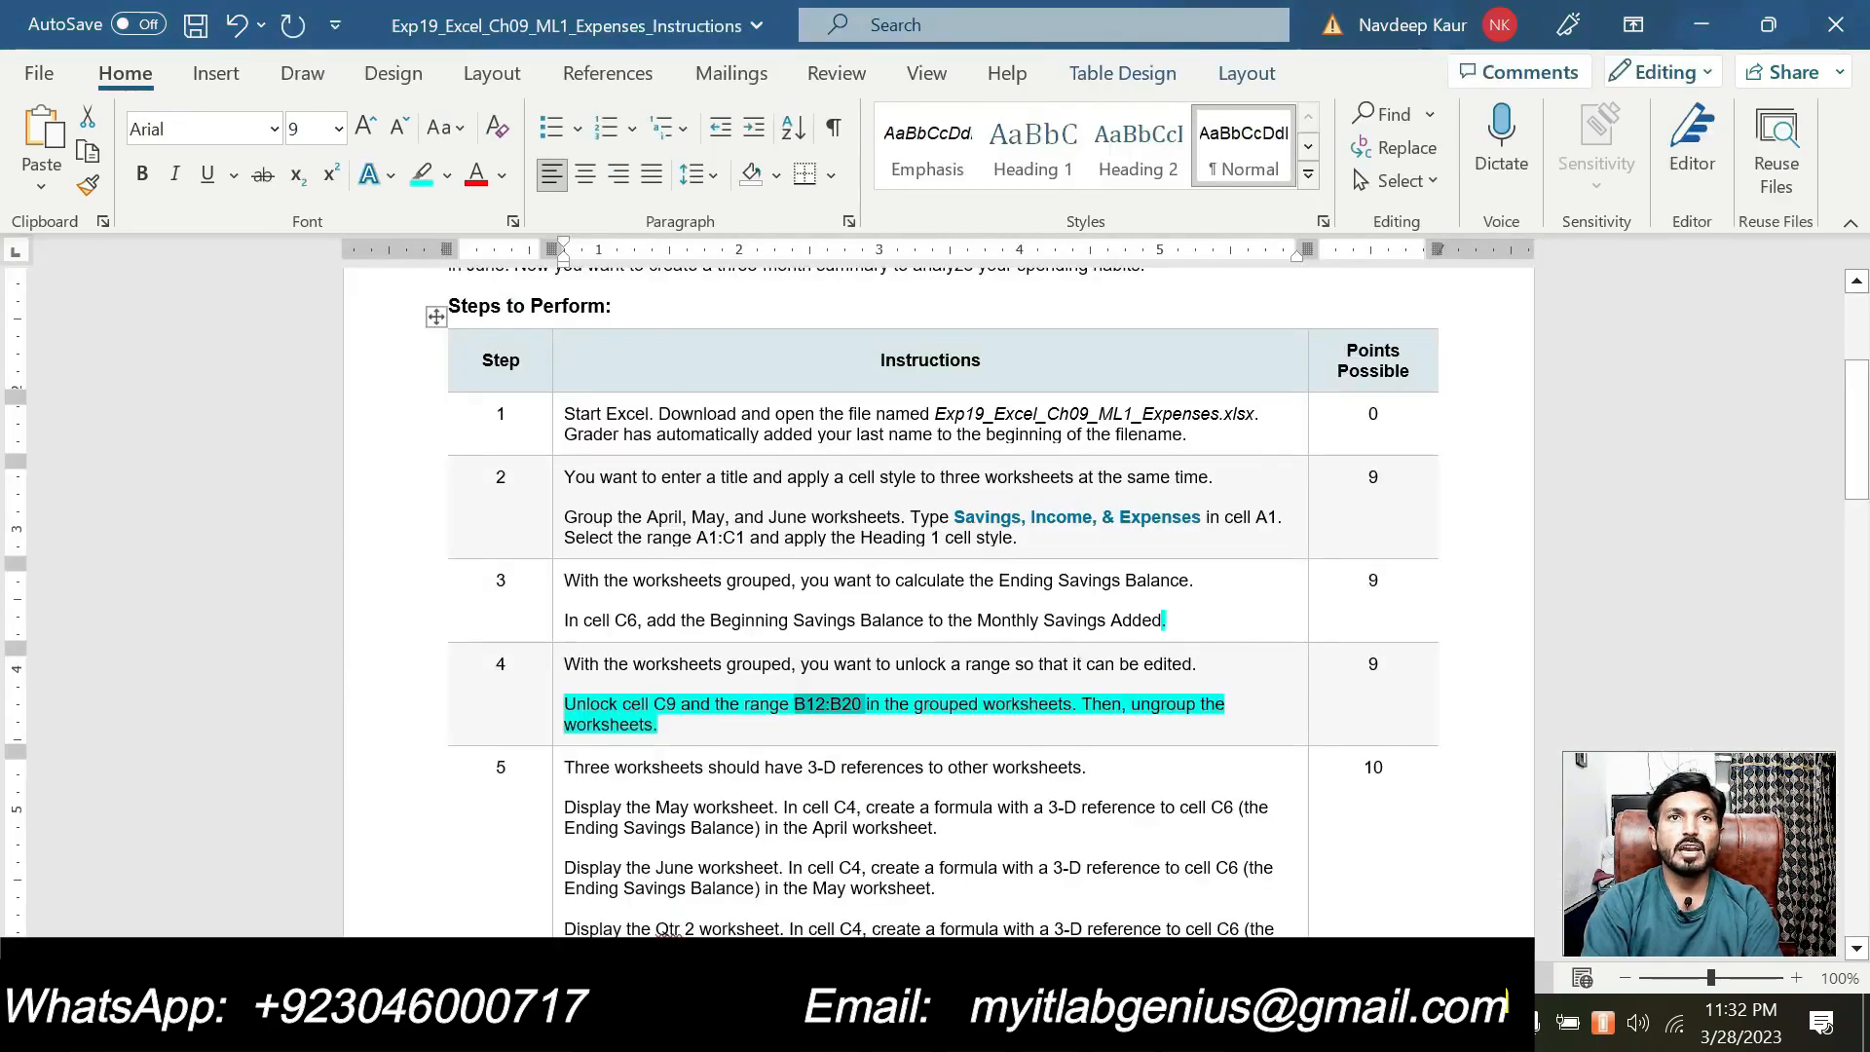
{"action": "left_click_drag", "start_coordinate": [658, 724], "coordinate": [564, 703]}
{"action": "left_click", "coordinate": [689, 654]}
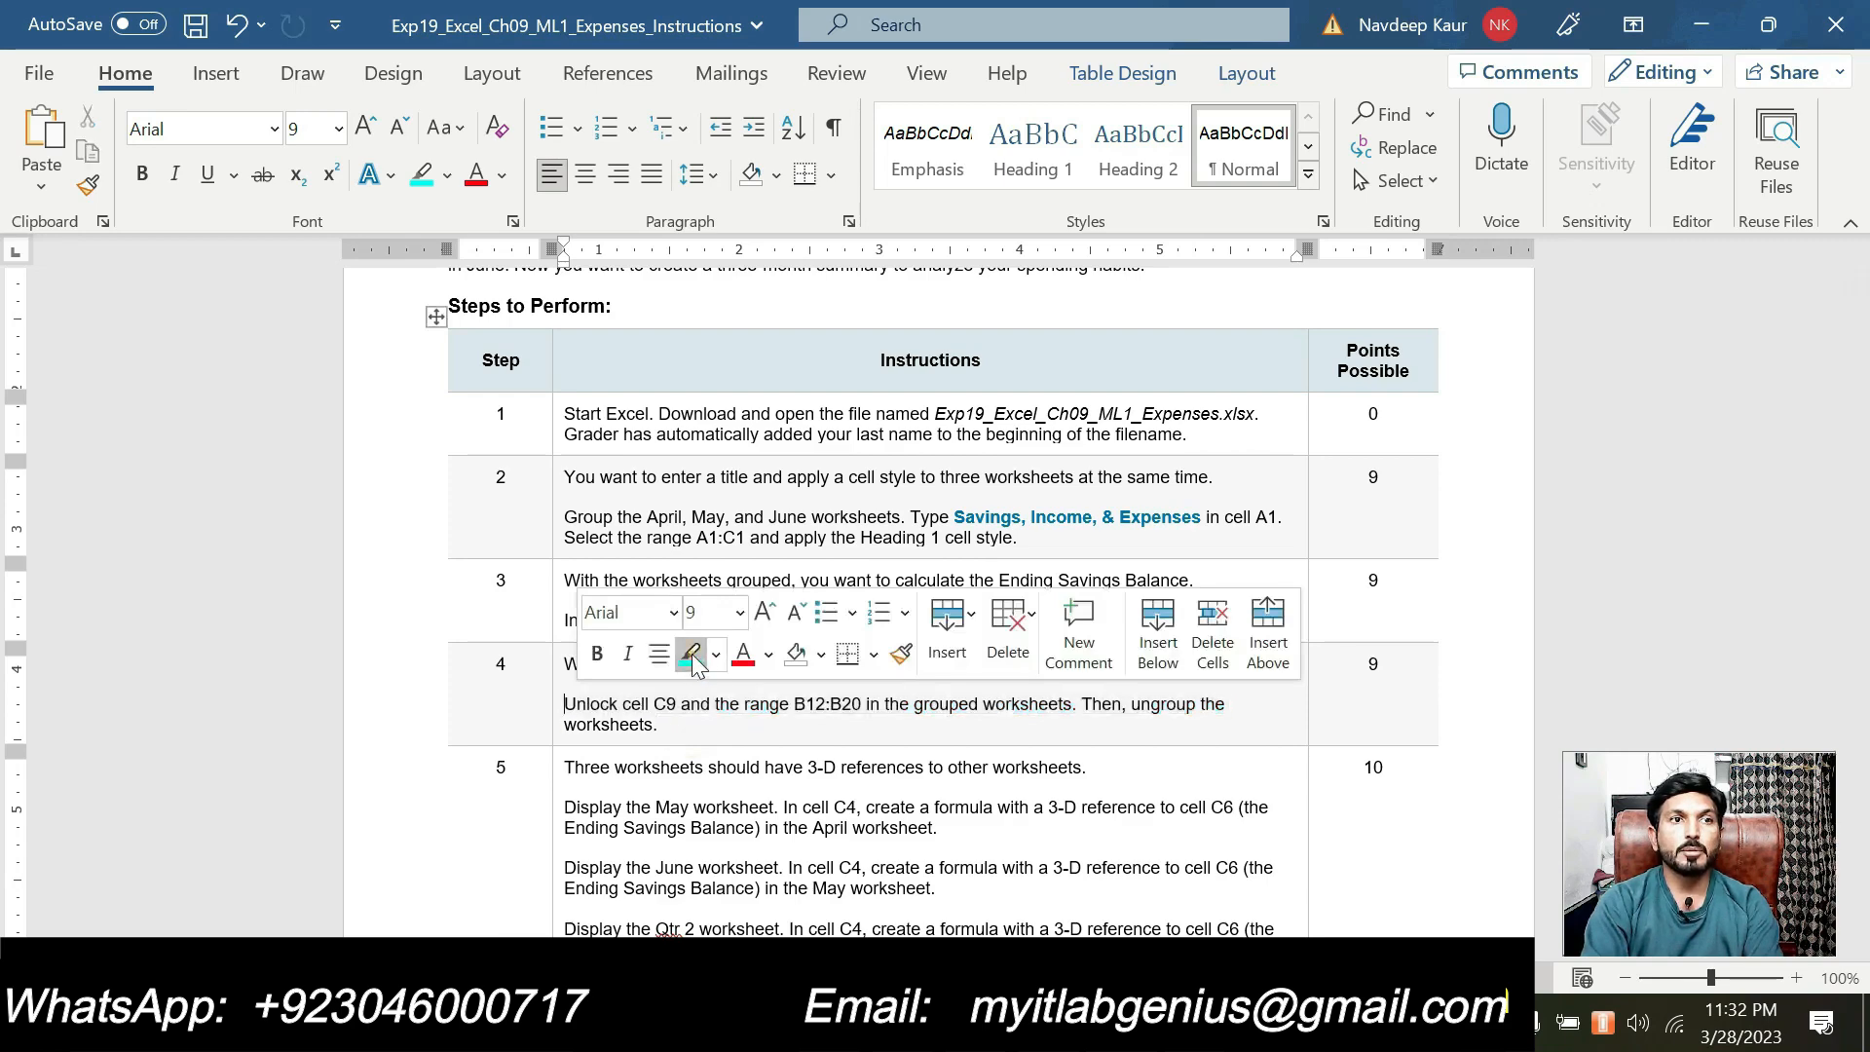
{"action": "scroll", "coordinate": [934, 584], "scroll_direction": "down", "scroll_amount": 2}
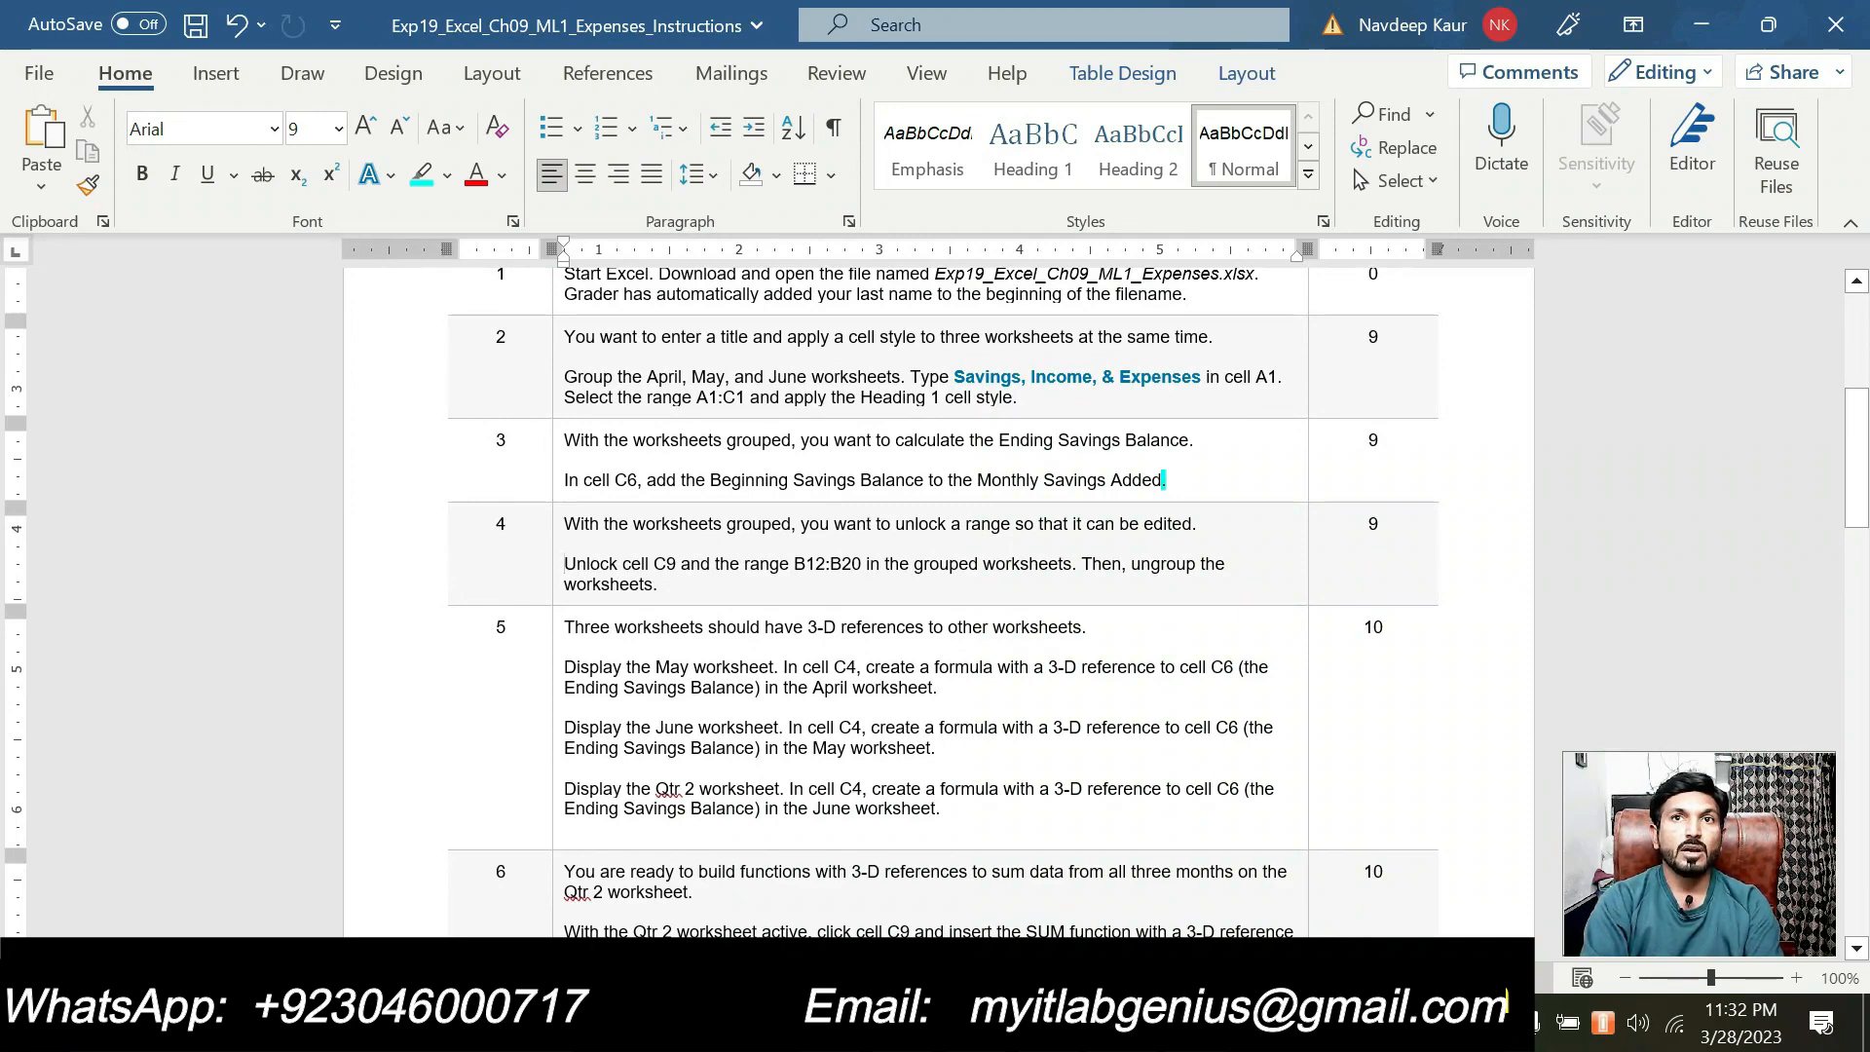
Step: Switch to the Excel workbook and ungroup the April, May, and June worksheets
{"action": "key", "text": "alt+Tab"}
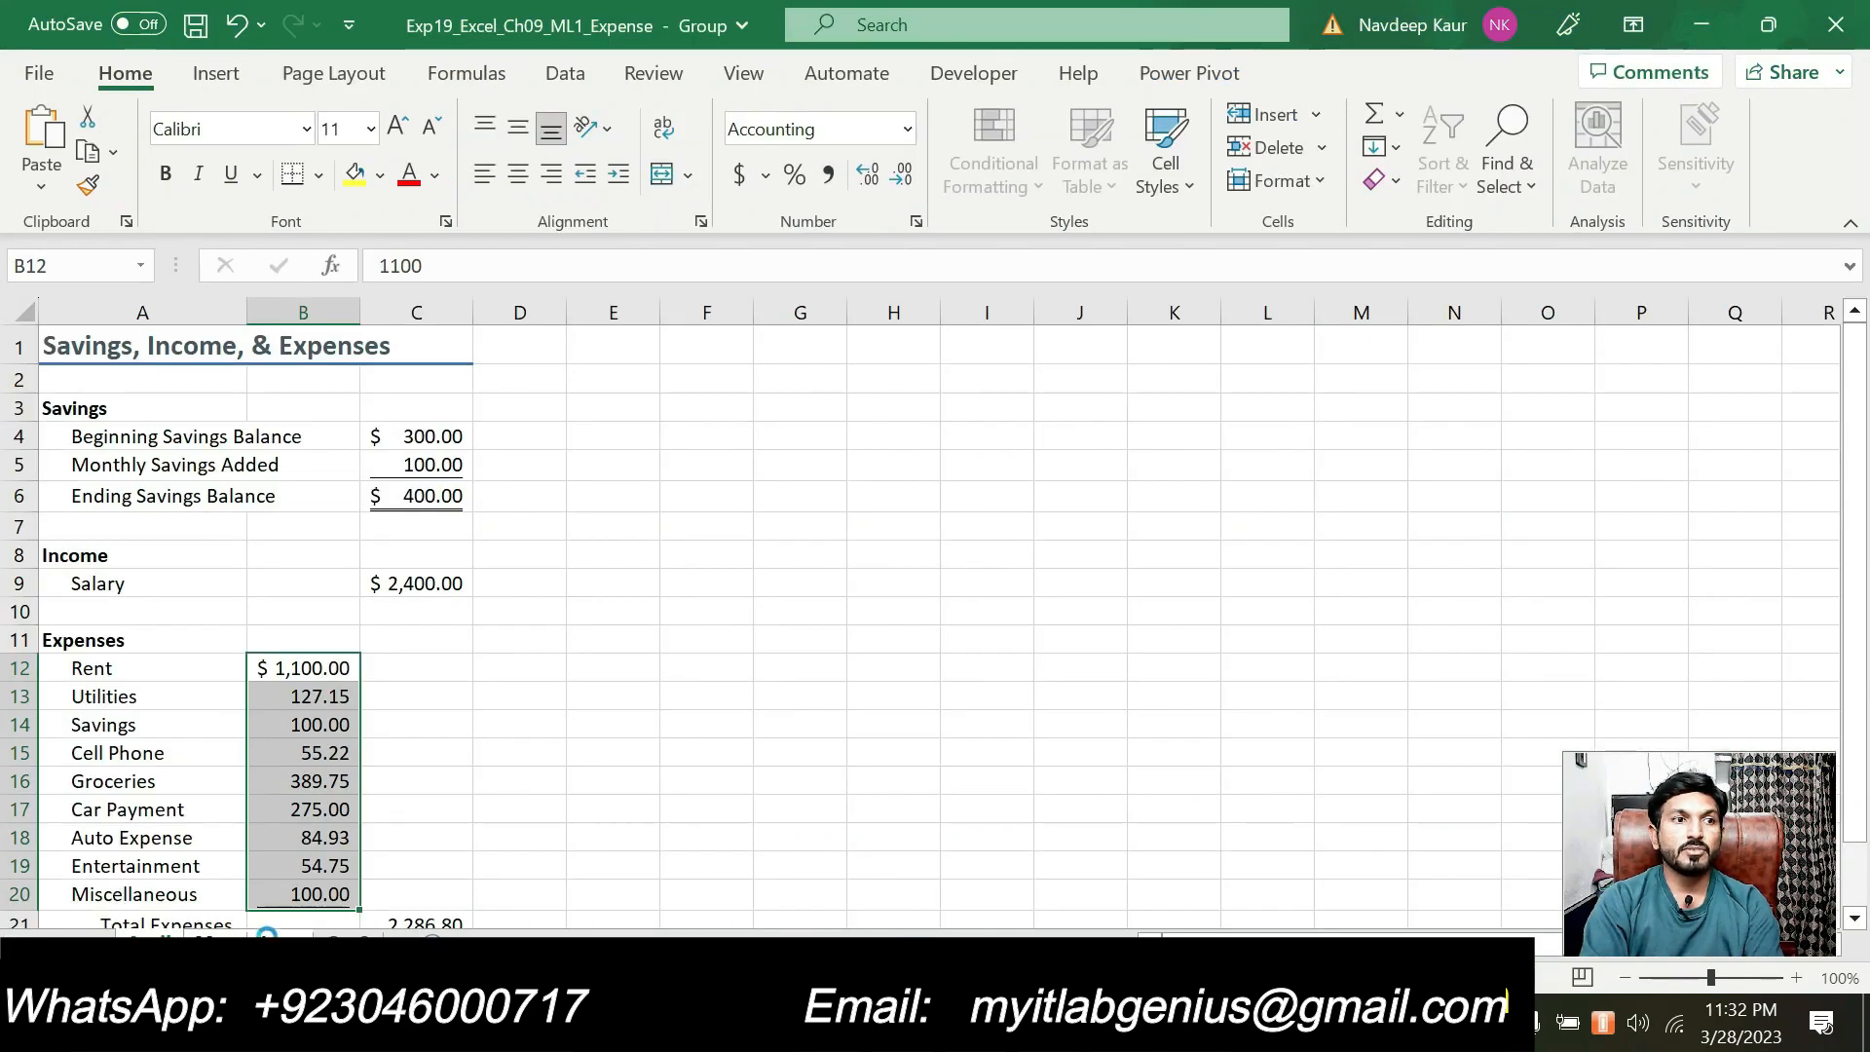
{"action": "right_click", "coordinate": [281, 937]}
{"action": "left_click", "coordinate": [324, 921]}
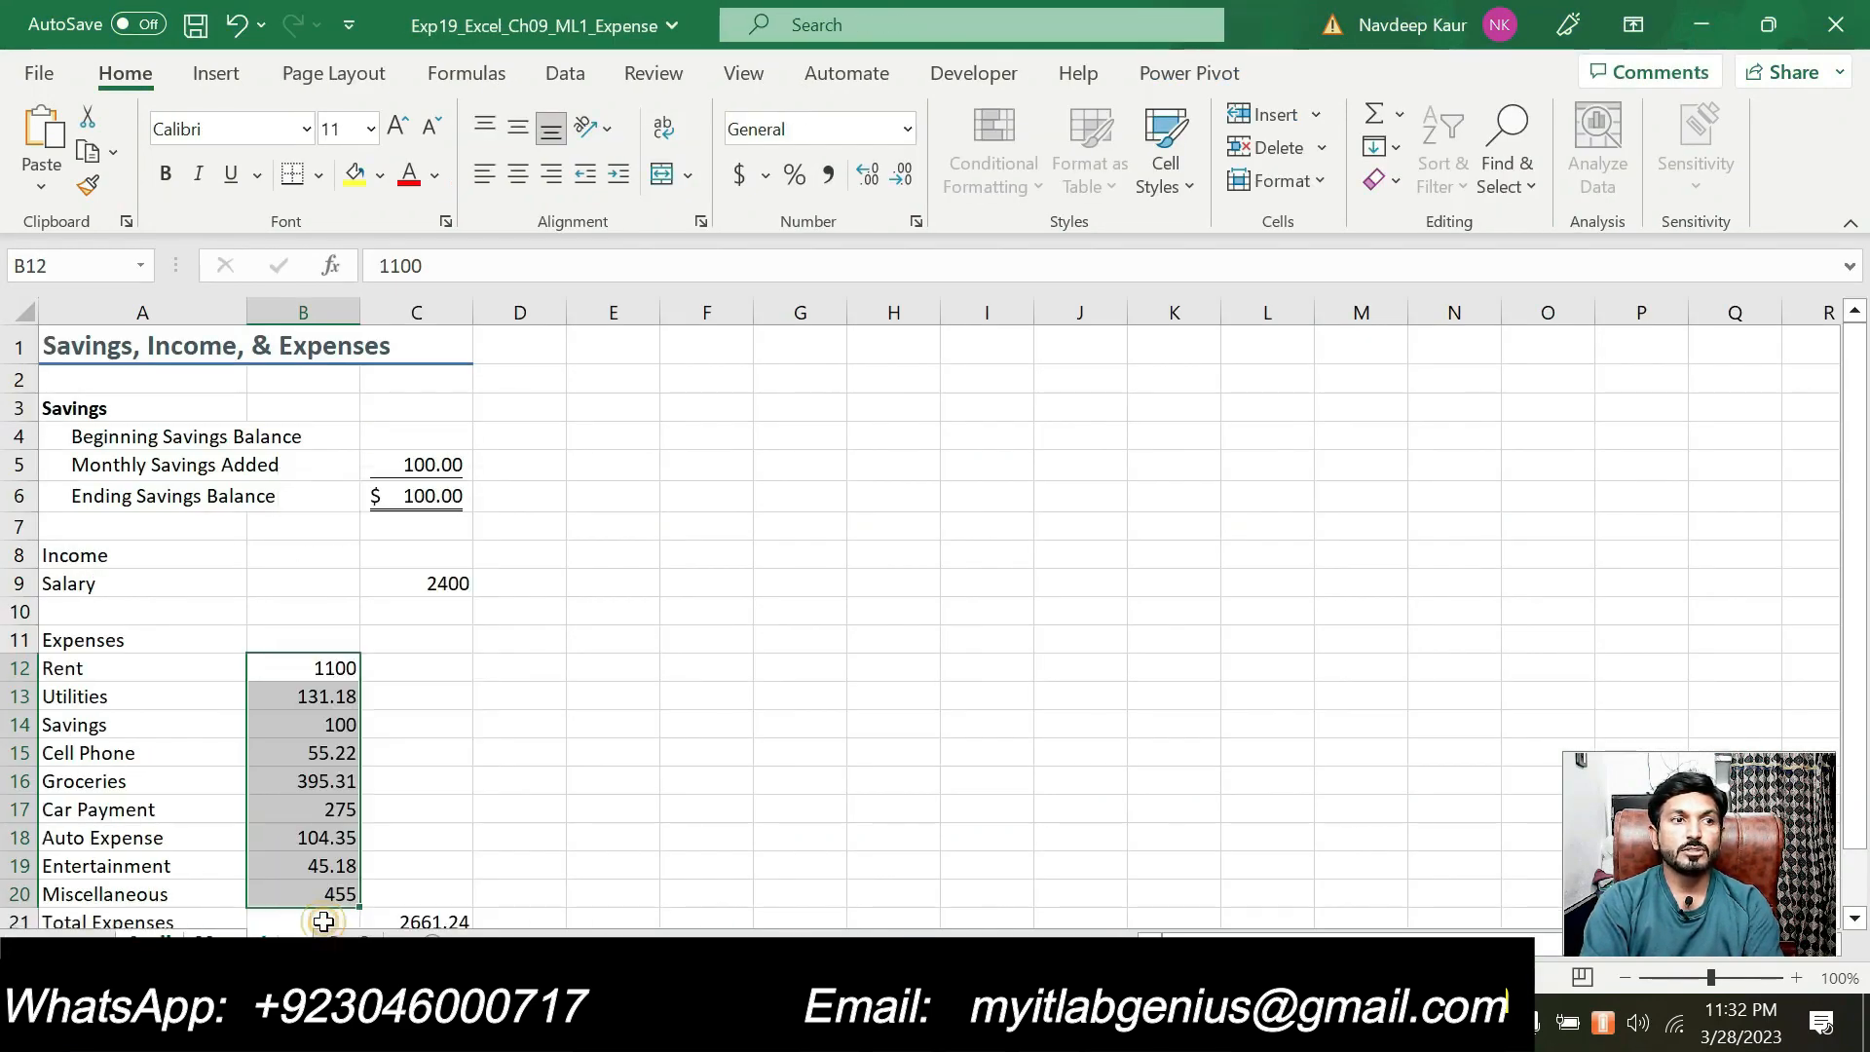
{"action": "left_click", "coordinate": [959, 846]}
Step: In the Word instructions, highlight the step 5 opening sentence about 3-D references in turquoise and the May worksheet instruction in yellow
{"action": "key", "text": "alt+Tab"}
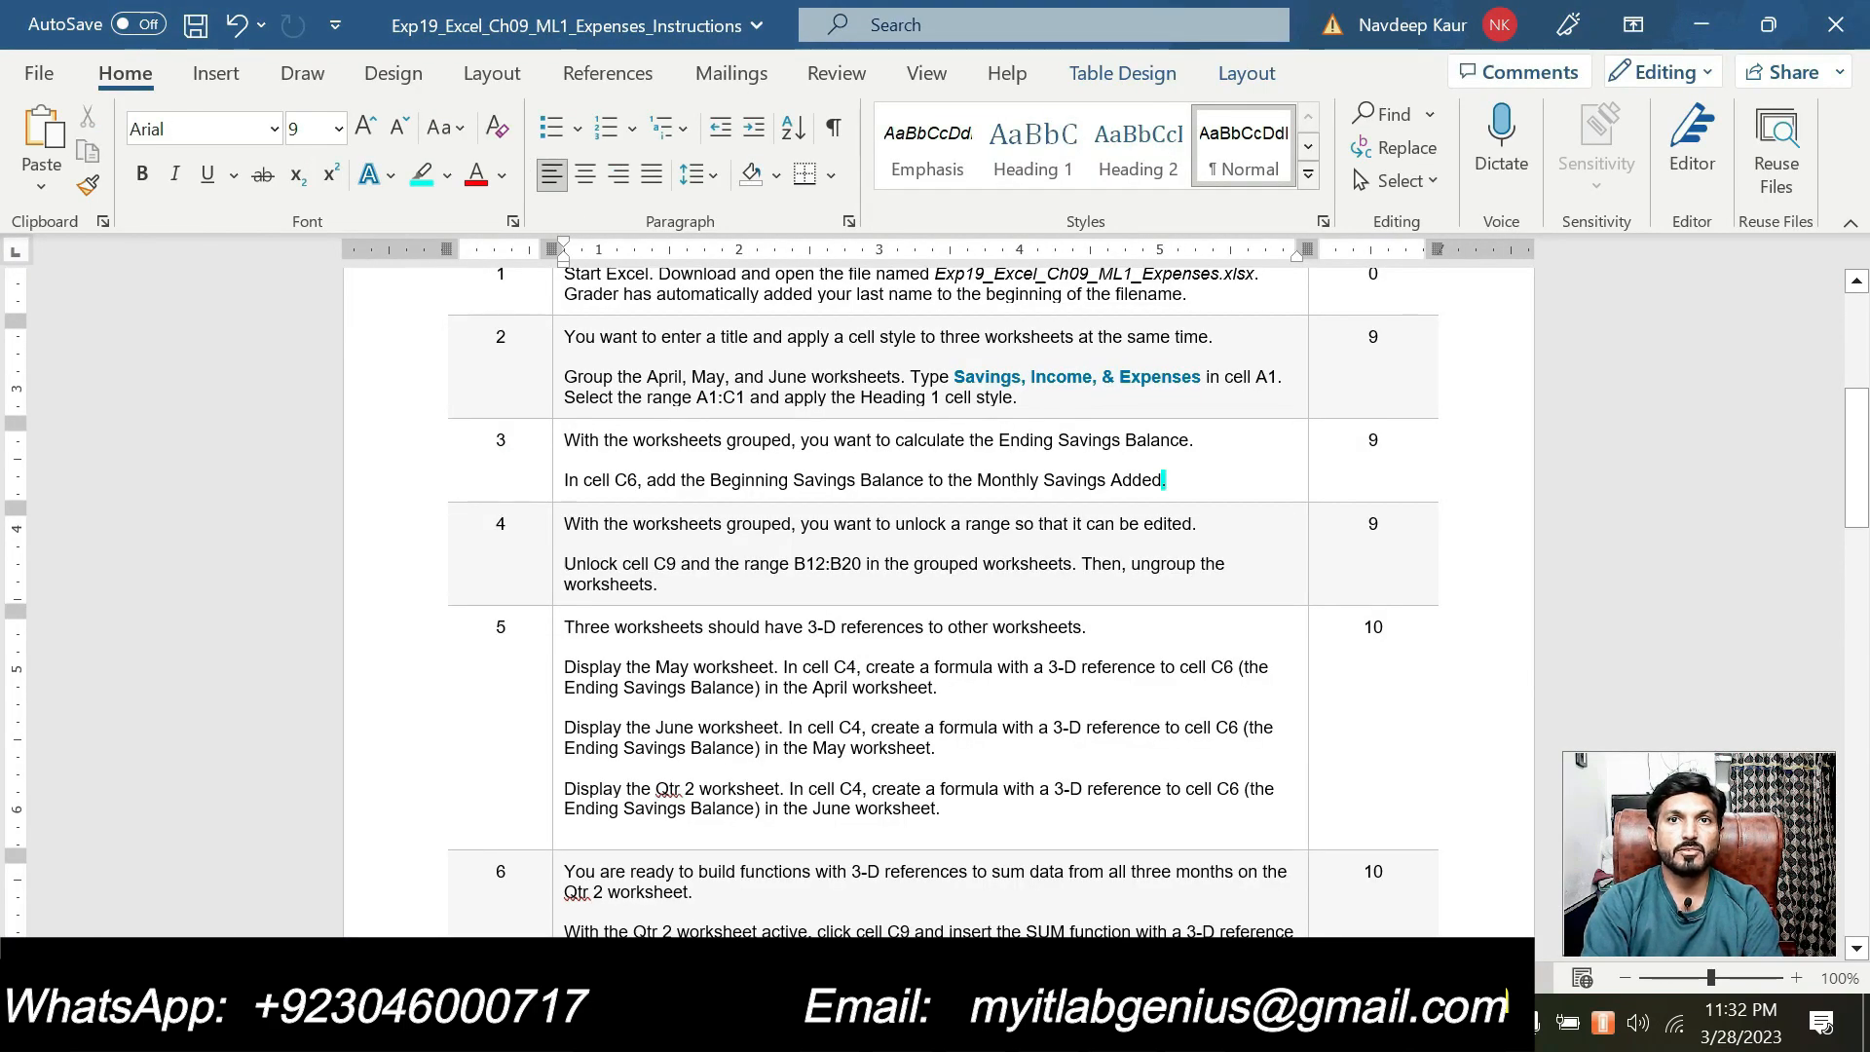
{"action": "left_click_drag", "start_coordinate": [1102, 630], "coordinate": [567, 628]}
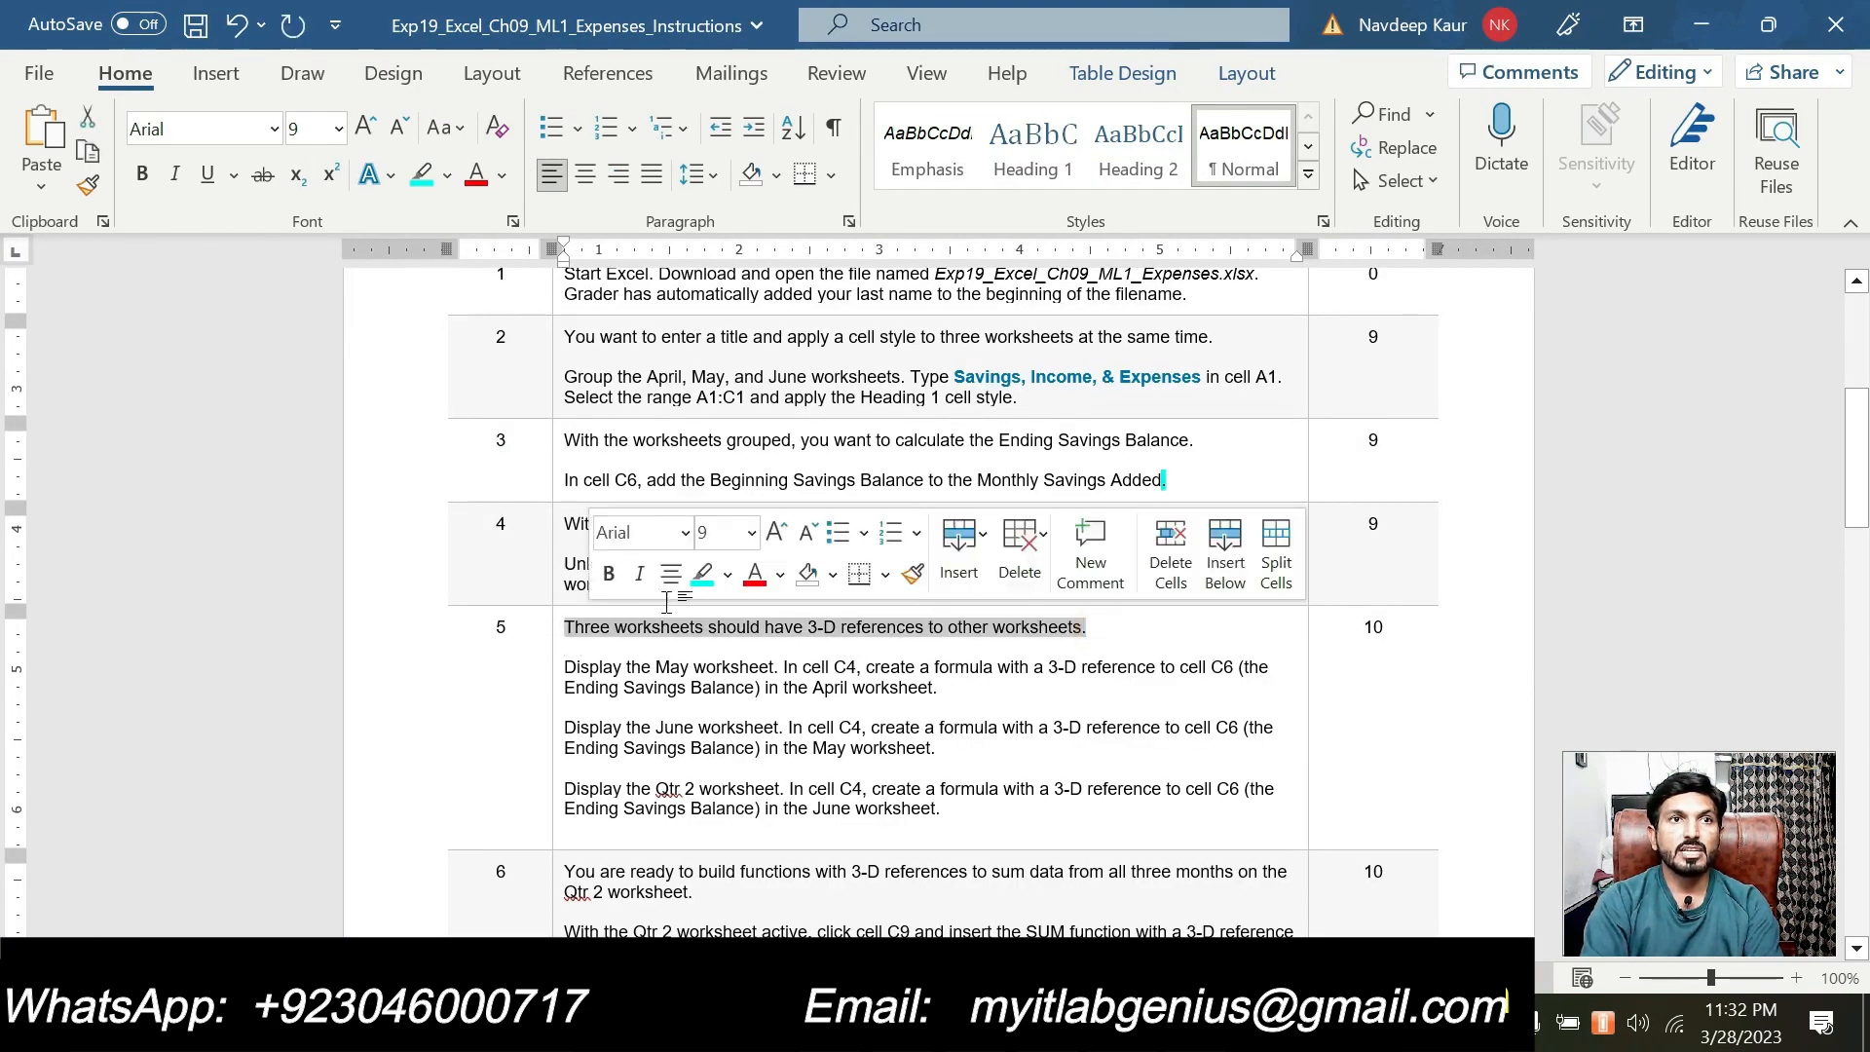
{"action": "left_click", "coordinate": [701, 574]}
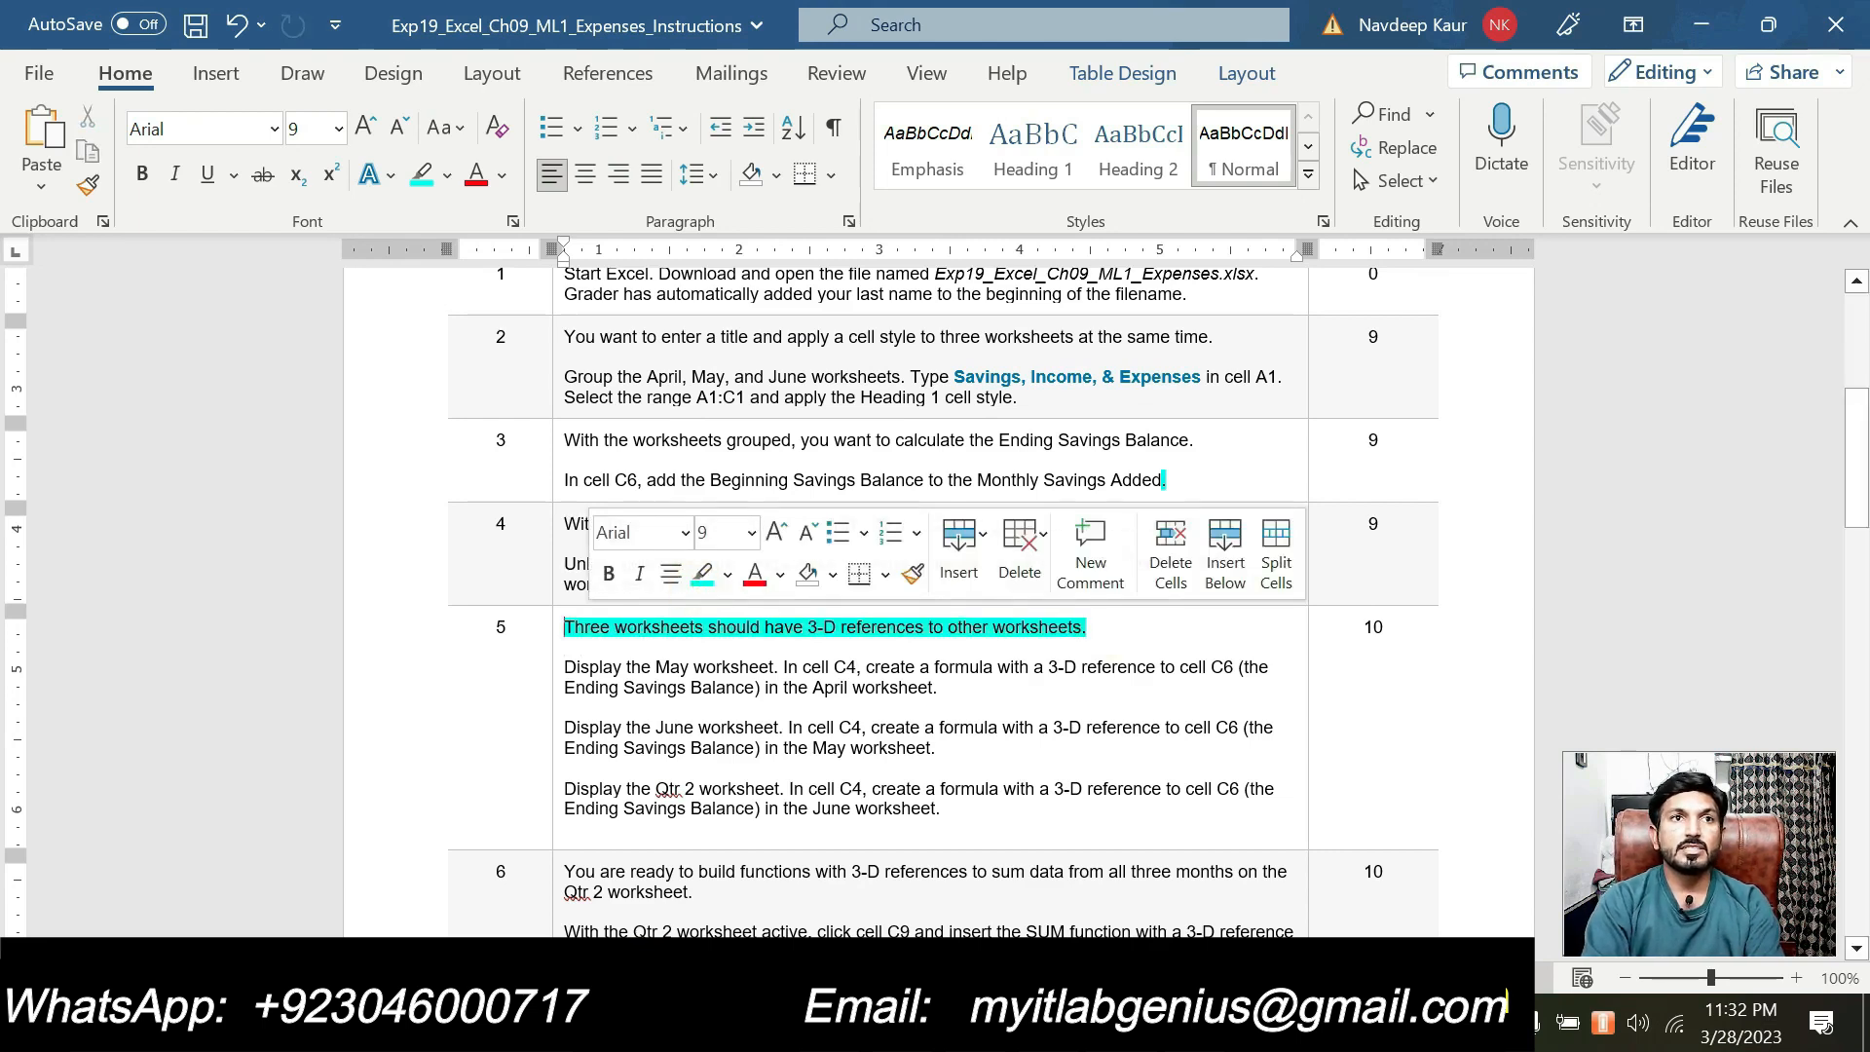
{"action": "left_click", "coordinate": [715, 644]}
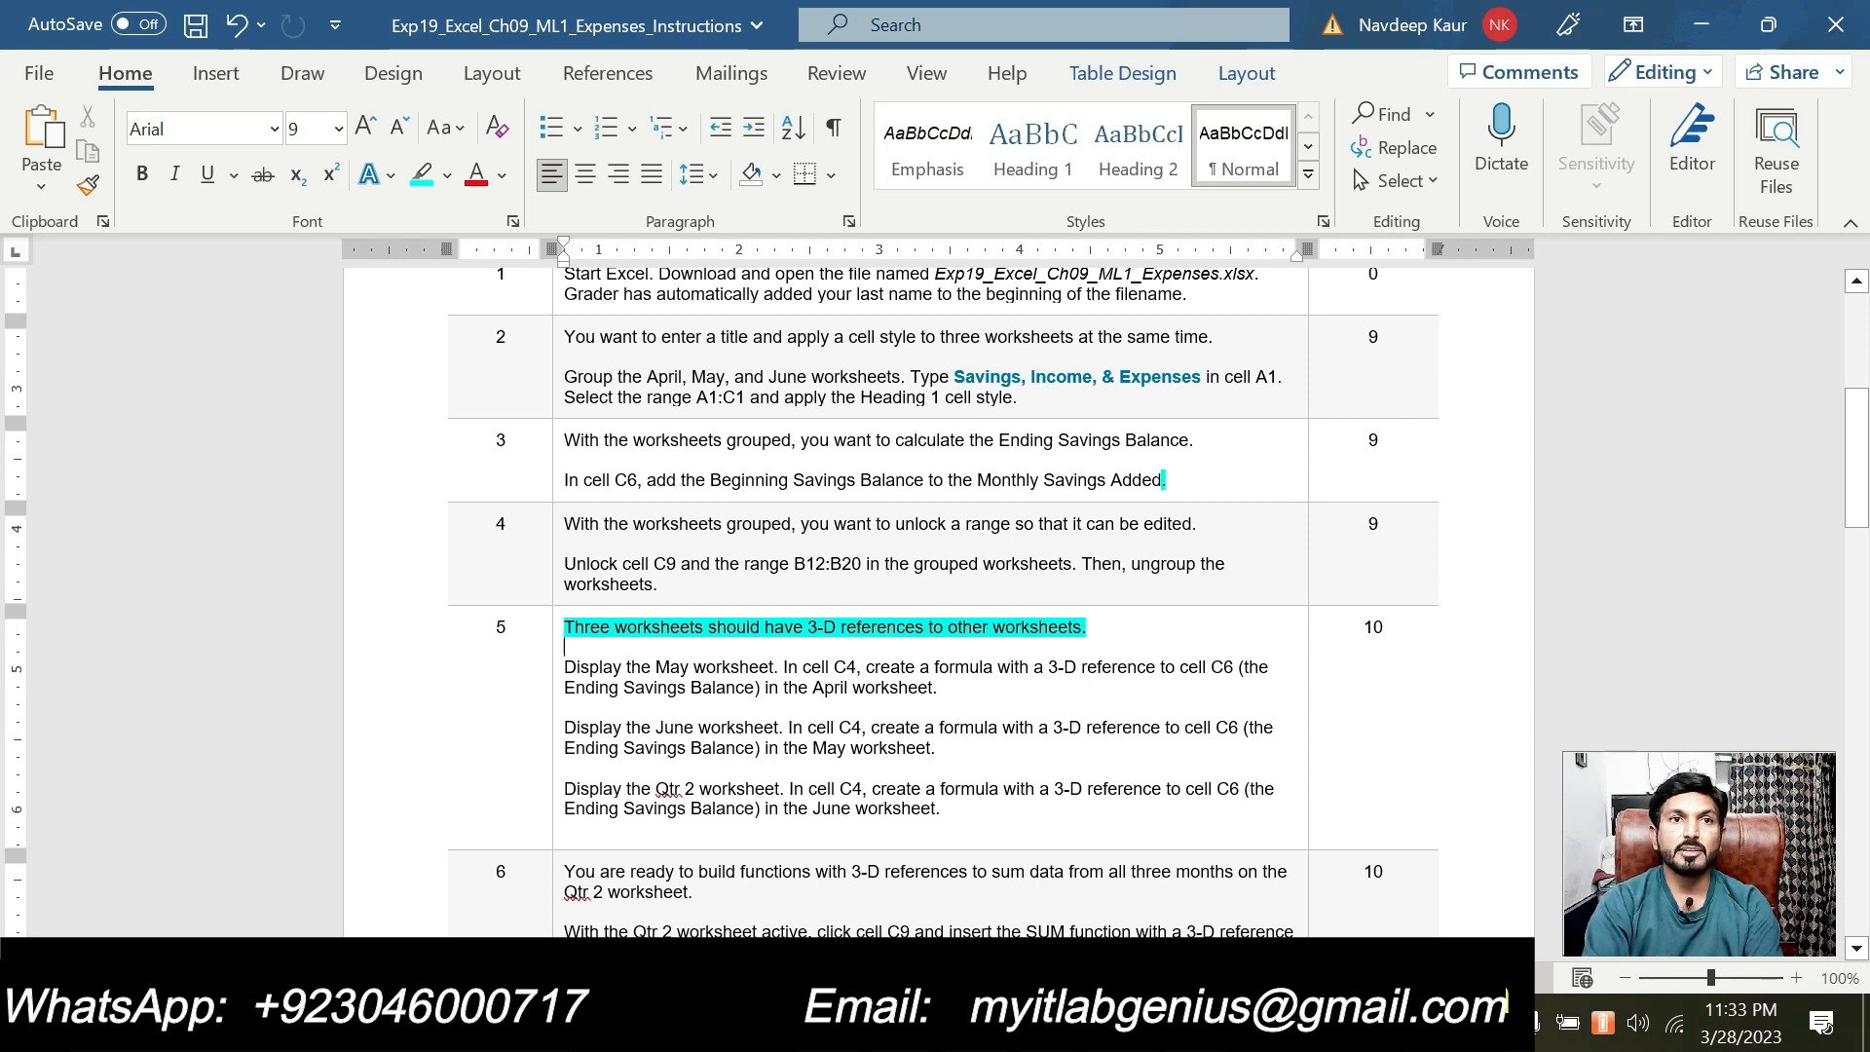
{"action": "triple_click", "coordinate": [920, 687]}
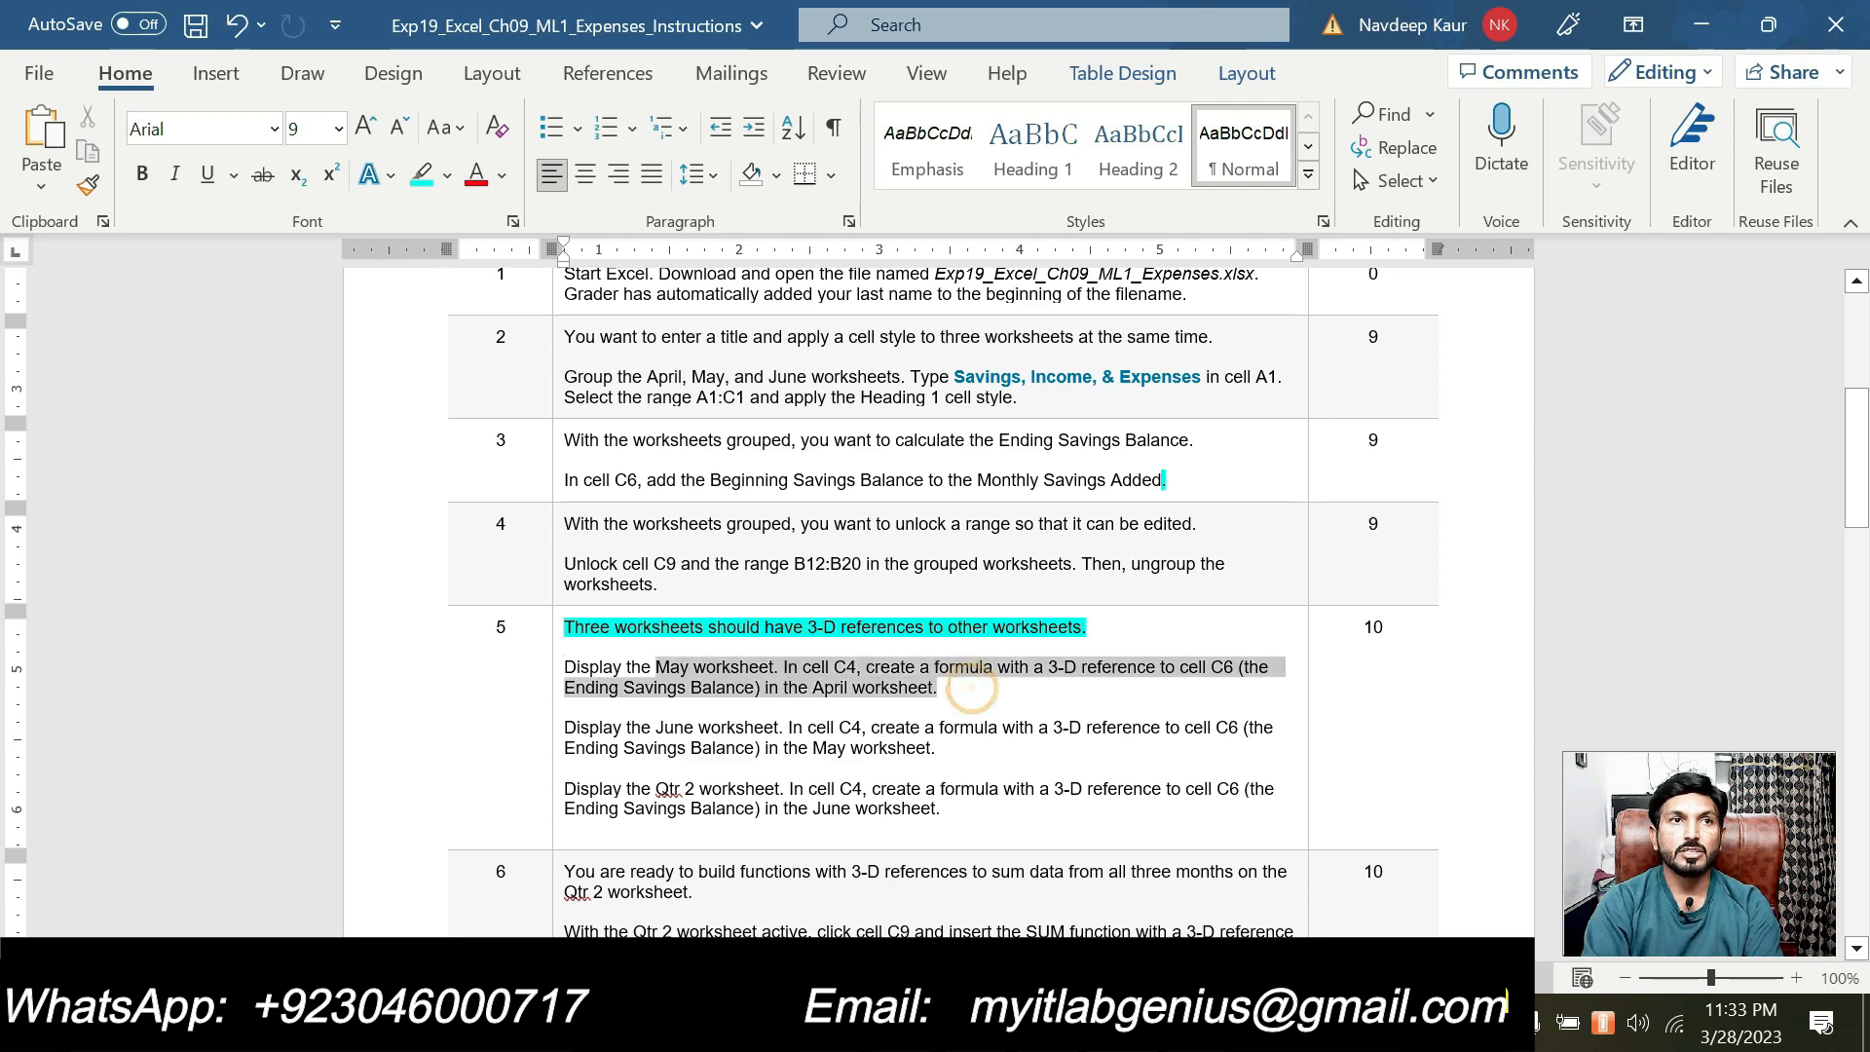
{"action": "left_click", "coordinate": [722, 621]}
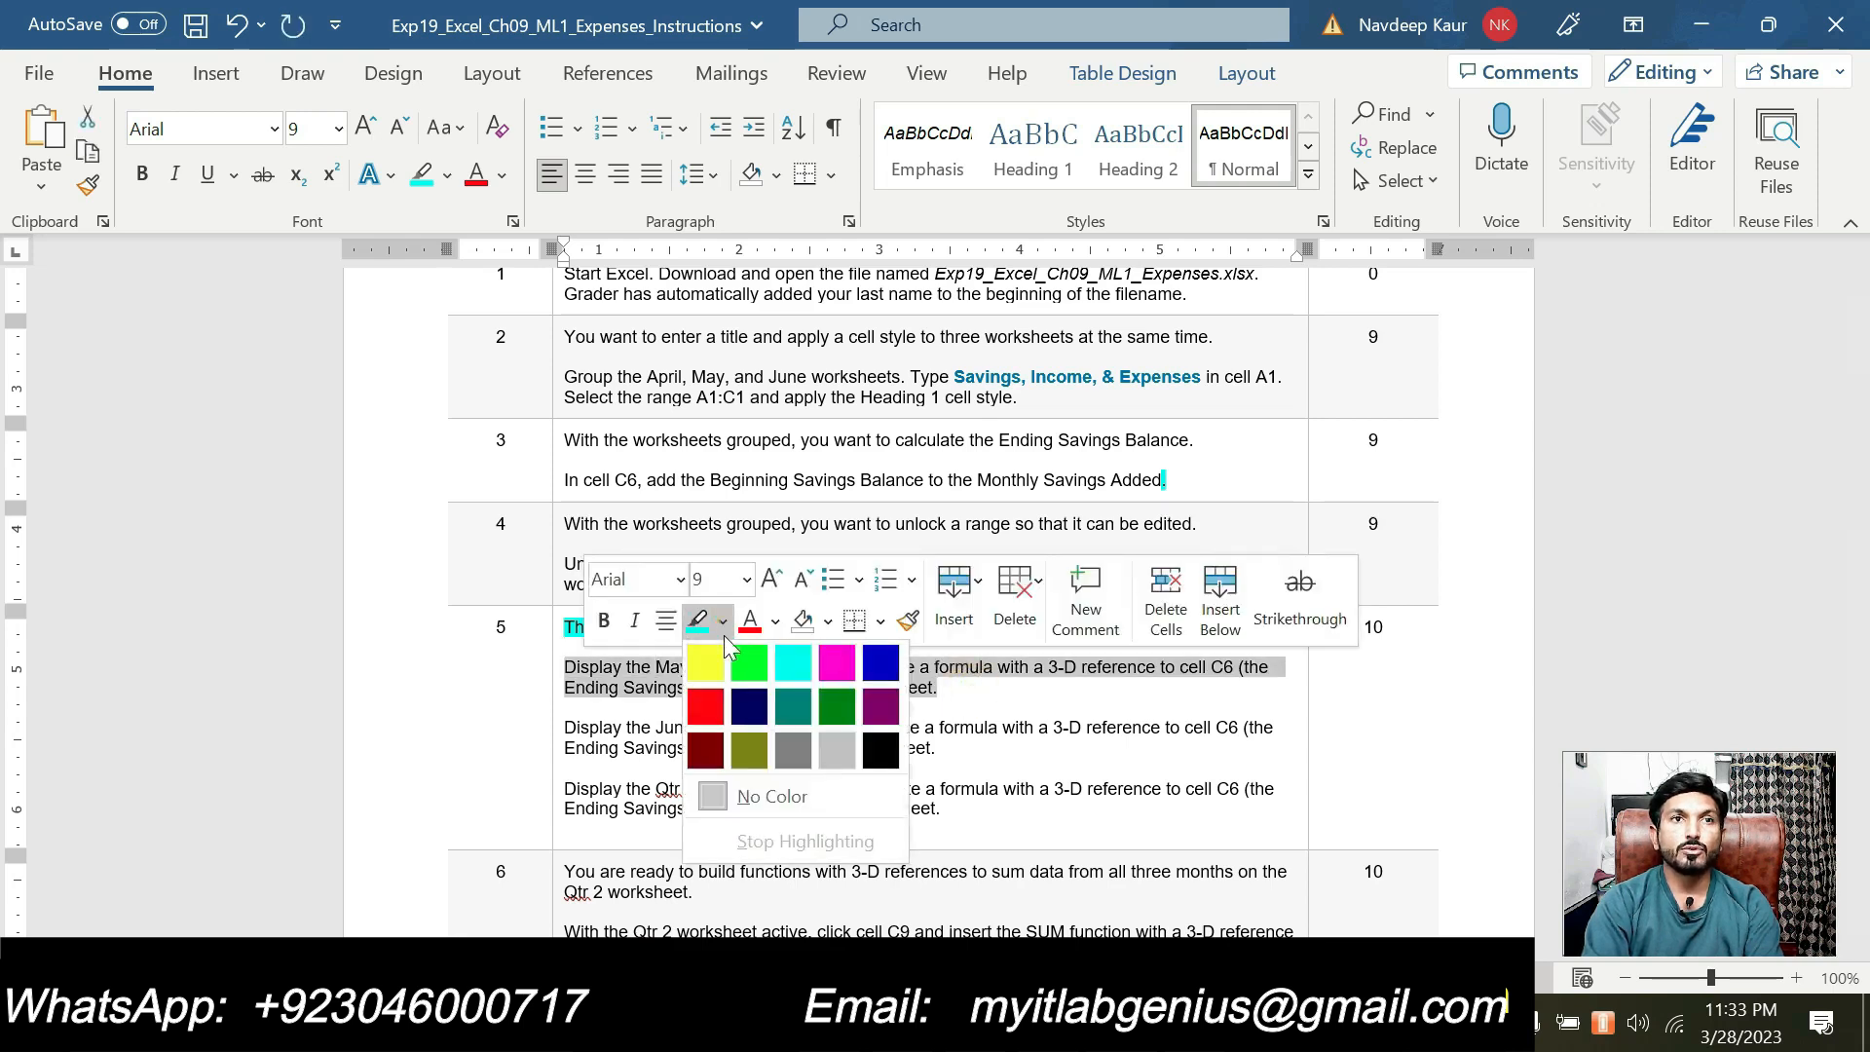
{"action": "left_click", "coordinate": [701, 655]}
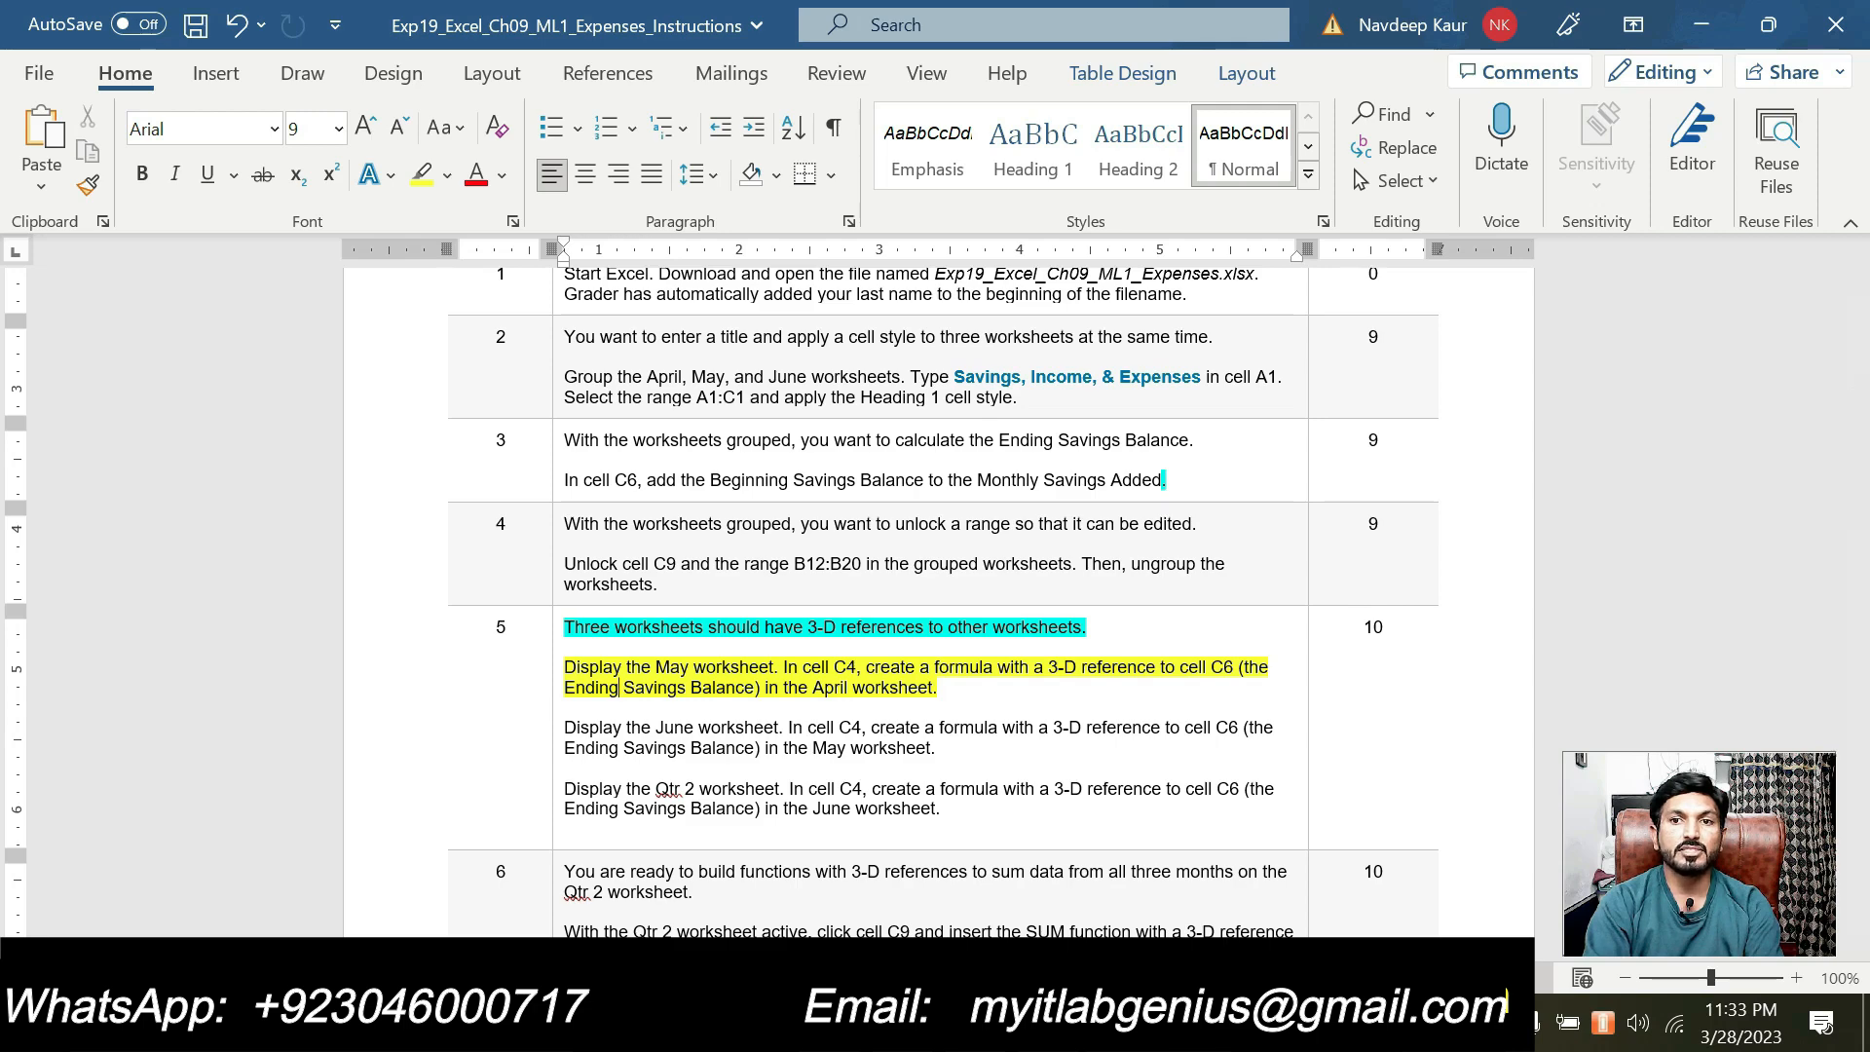
Step: Switch to Excel and, following the step 5 instruction, enter =April!C6 in cell C4 of the May worksheet, then check the formula
{"action": "key", "text": "alt+Tab"}
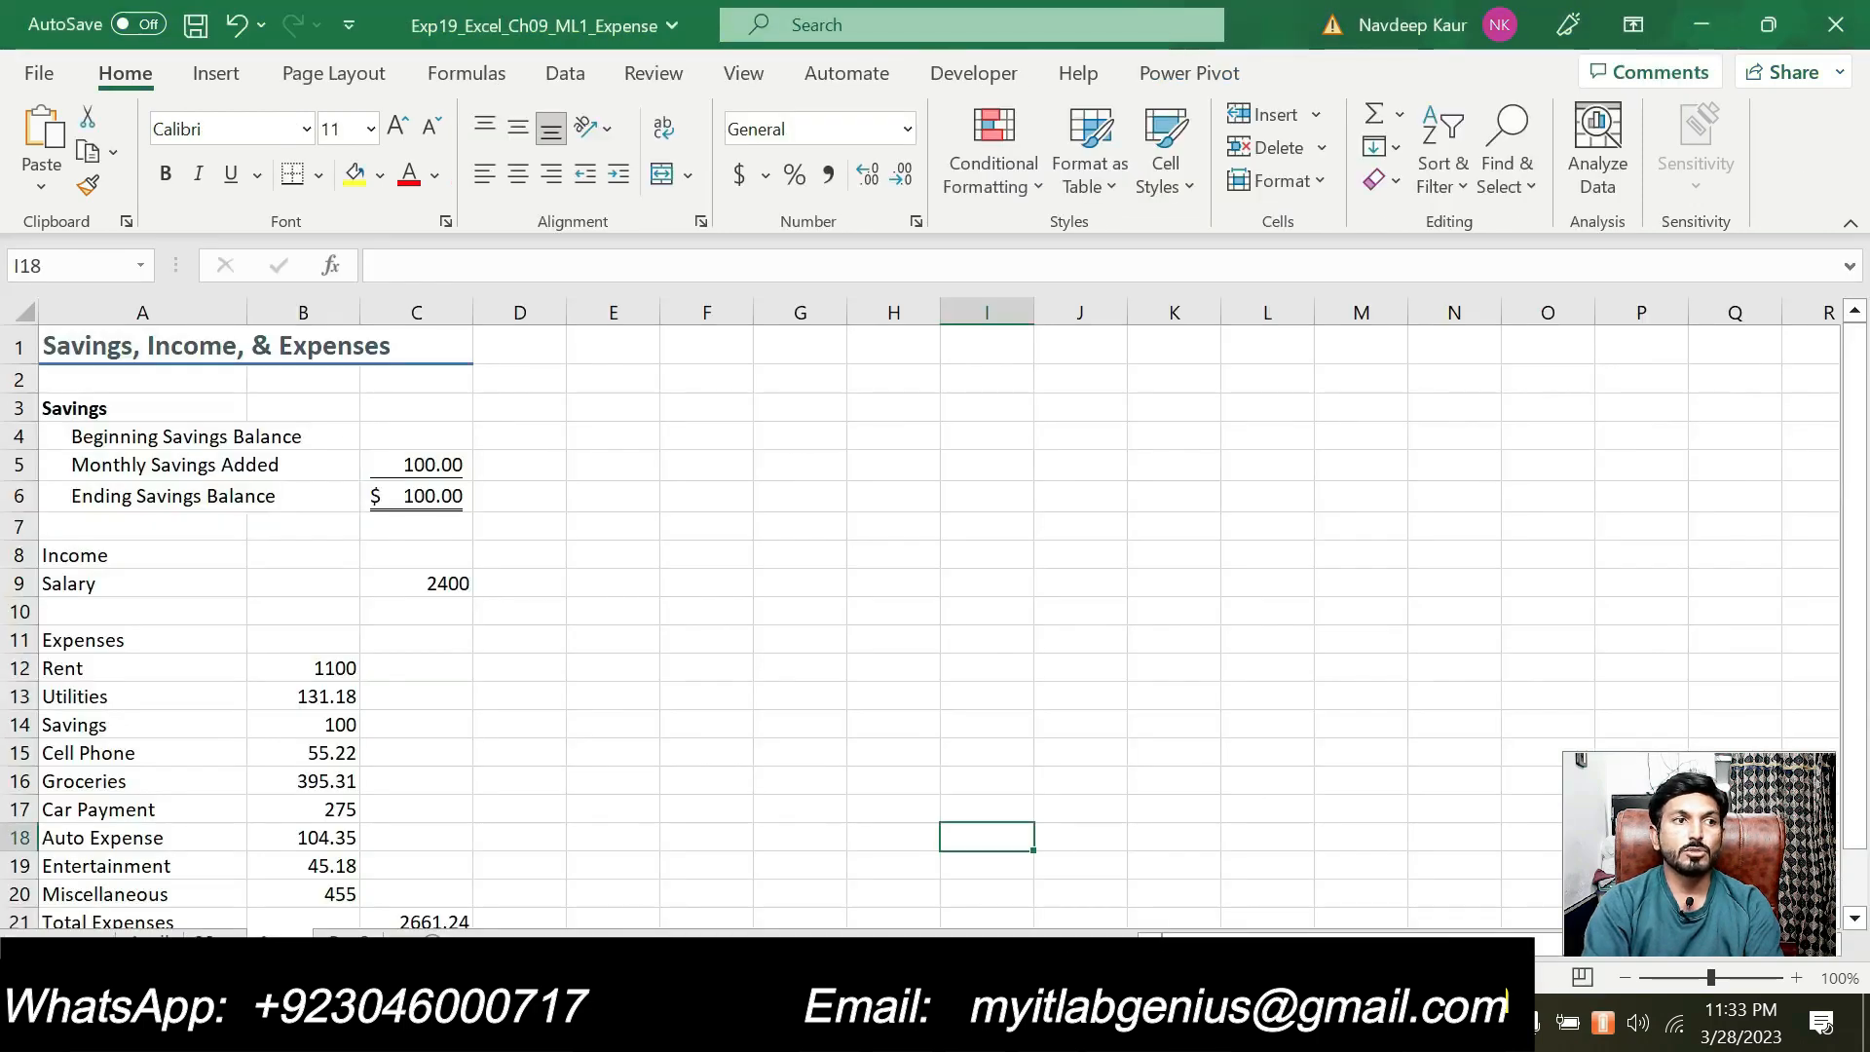
{"action": "left_click", "coordinate": [212, 943]}
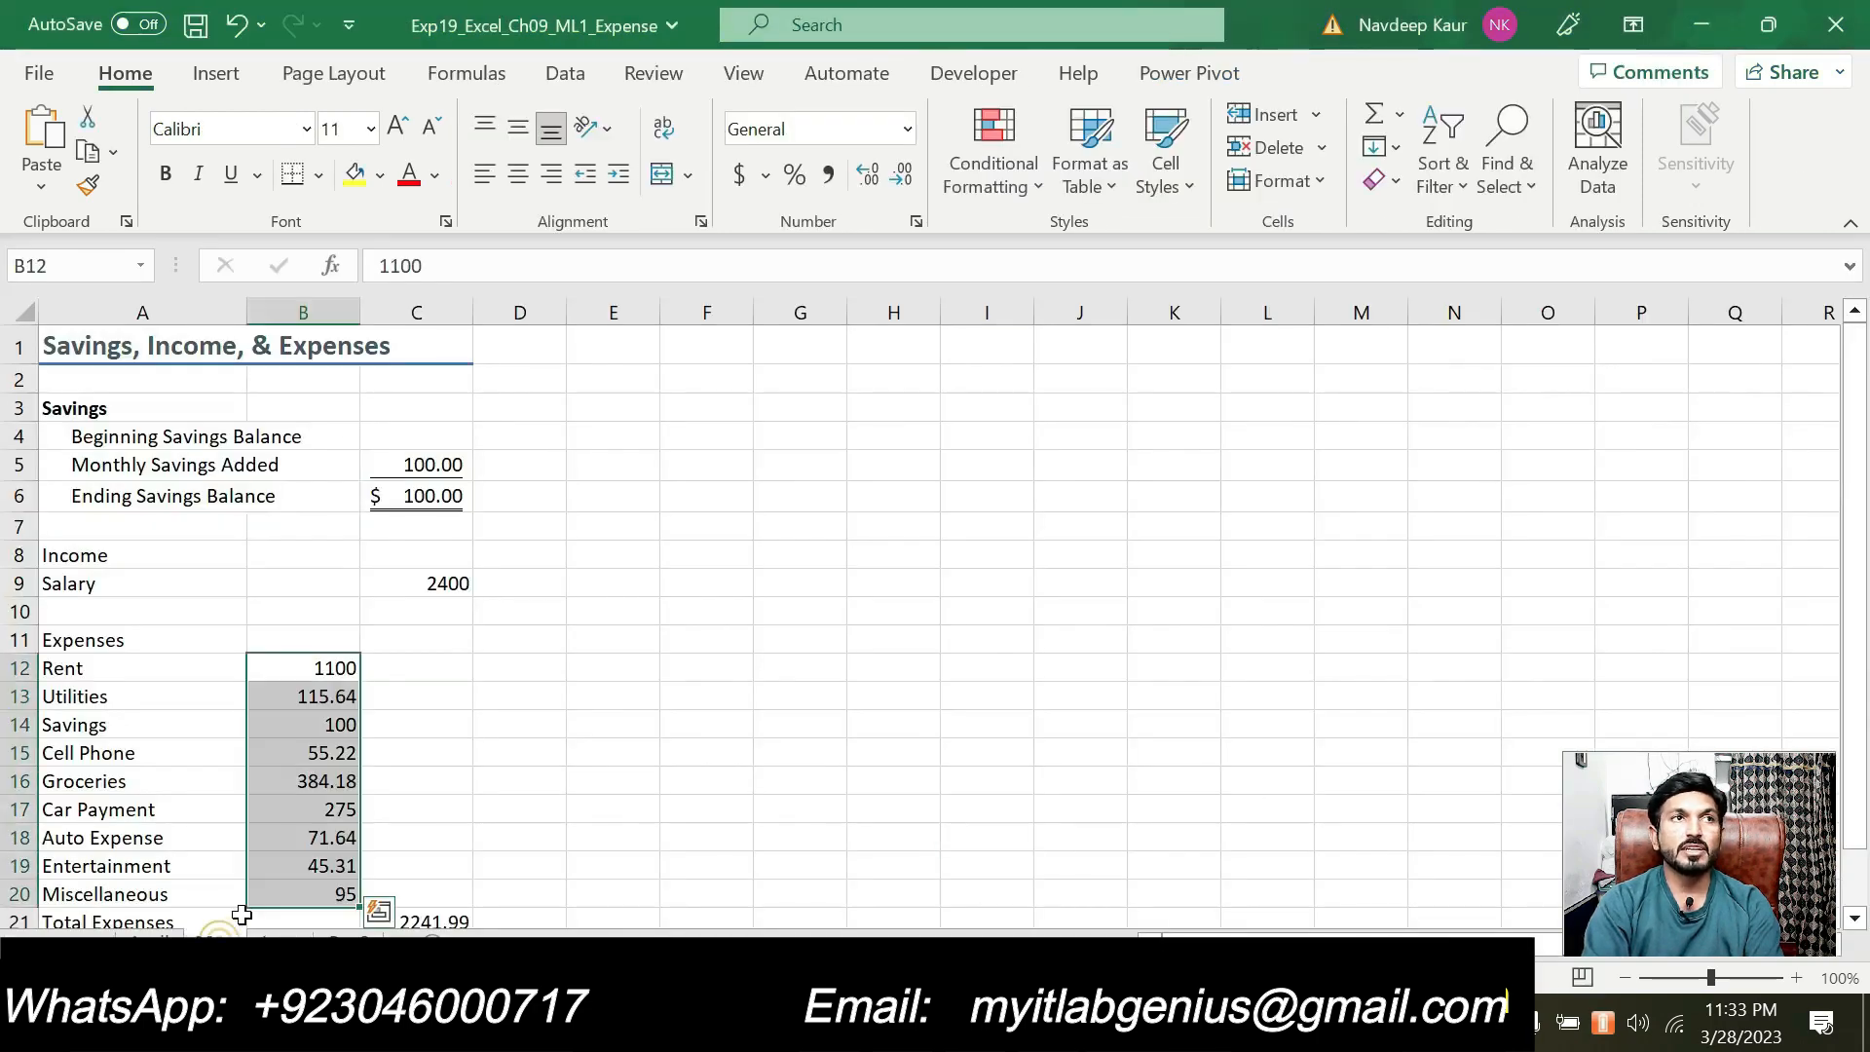
{"action": "left_click", "coordinate": [446, 531]}
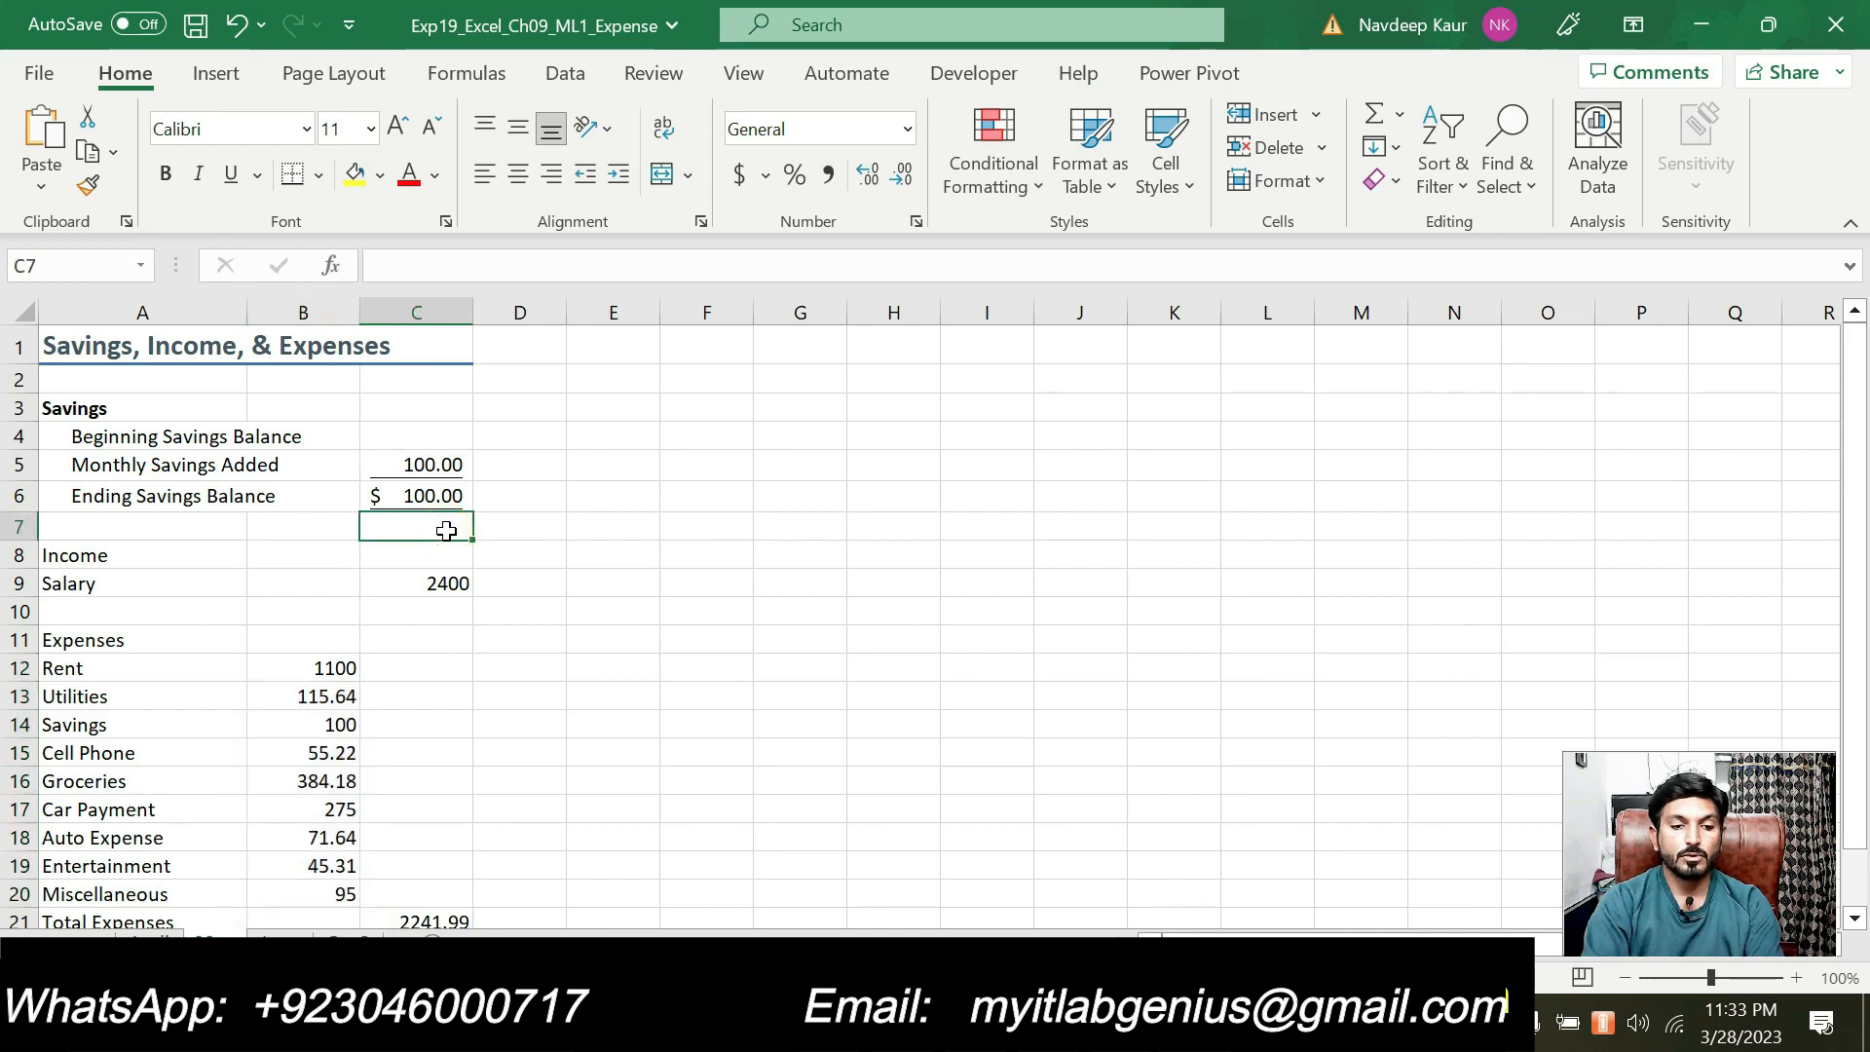
{"action": "left_click", "coordinate": [421, 443]}
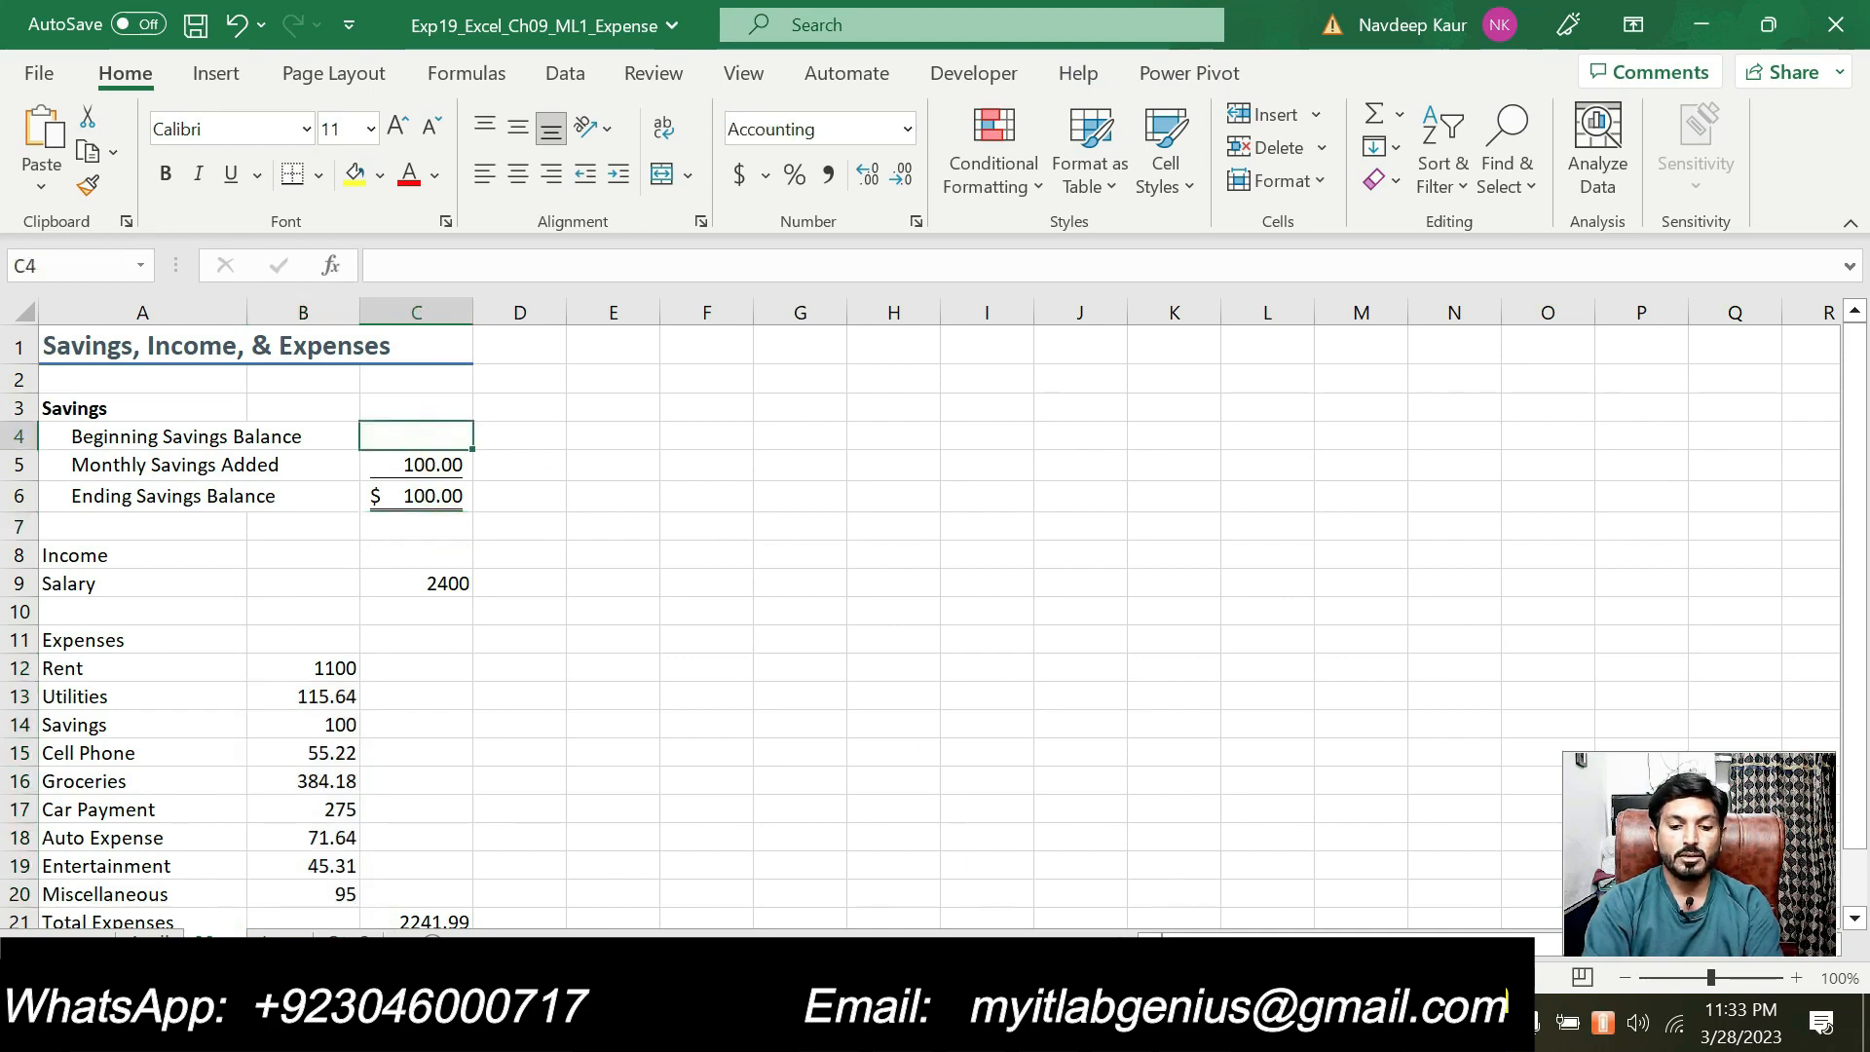
{"action": "key", "text": "alt+Tab"}
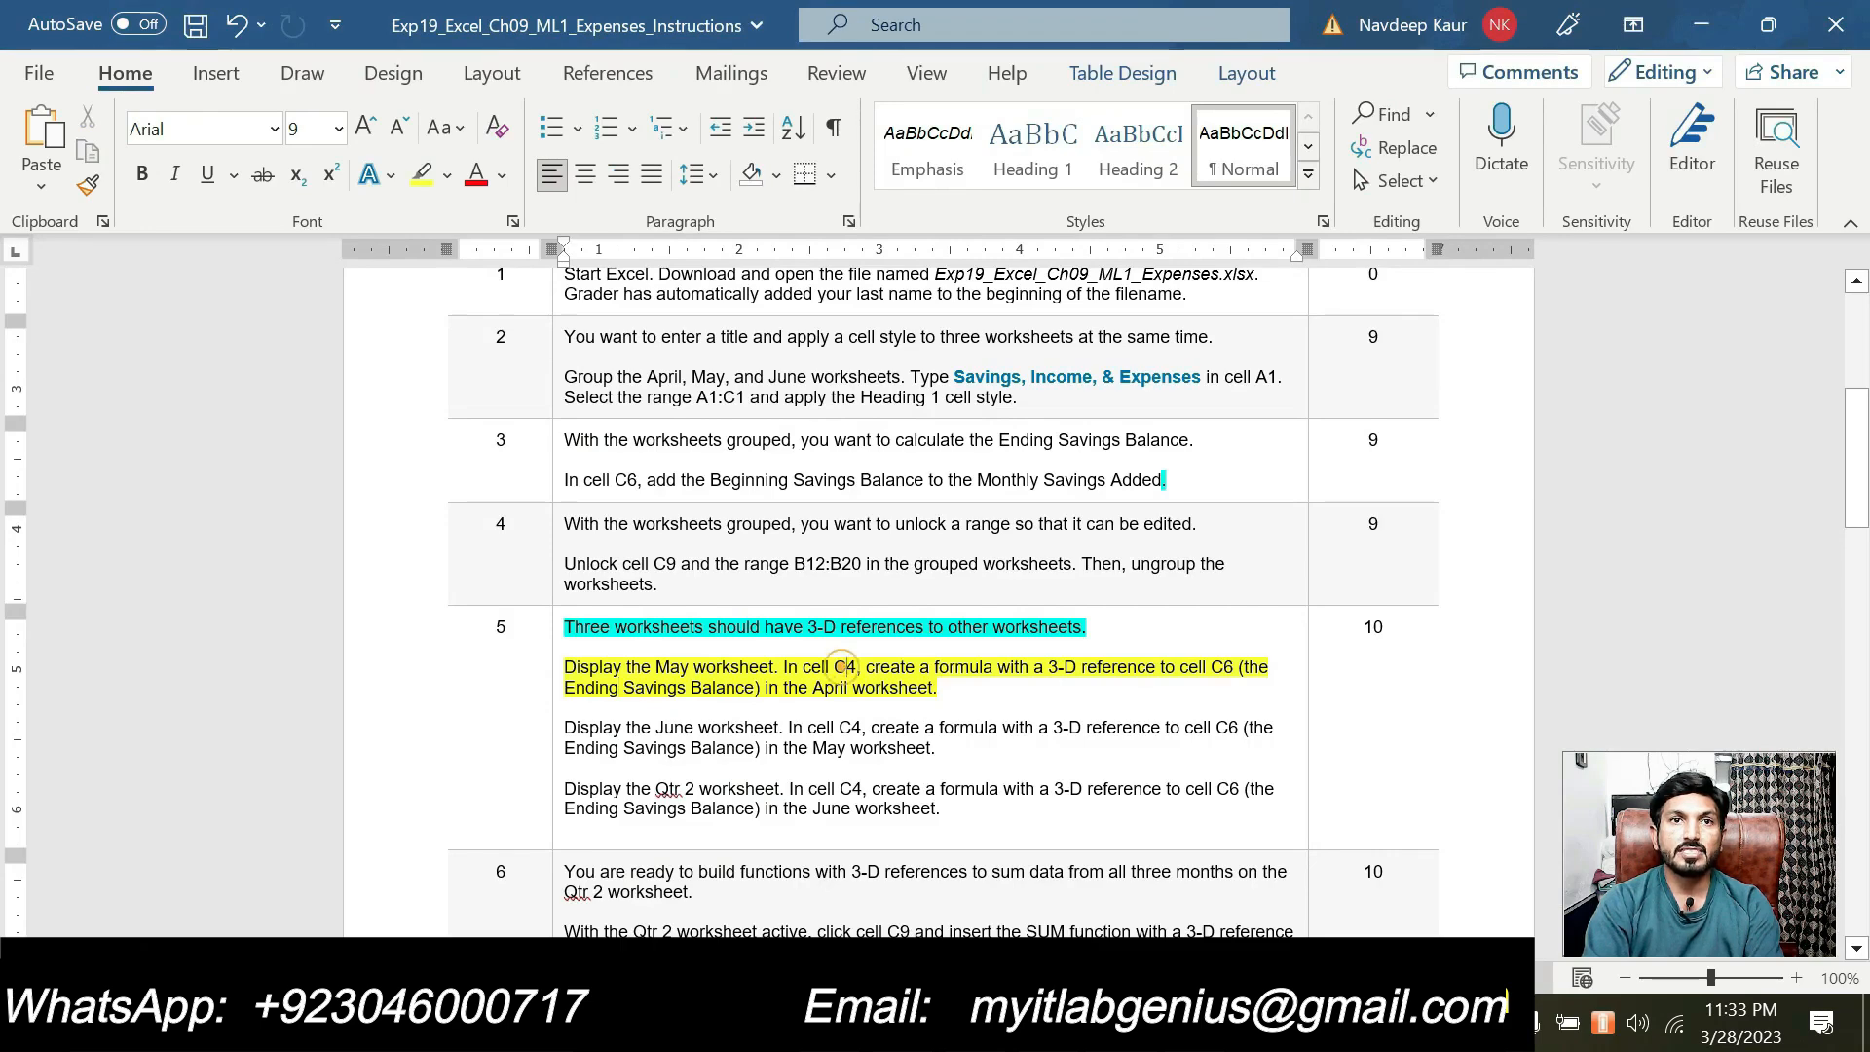
{"action": "key", "text": "alt+Tab"}
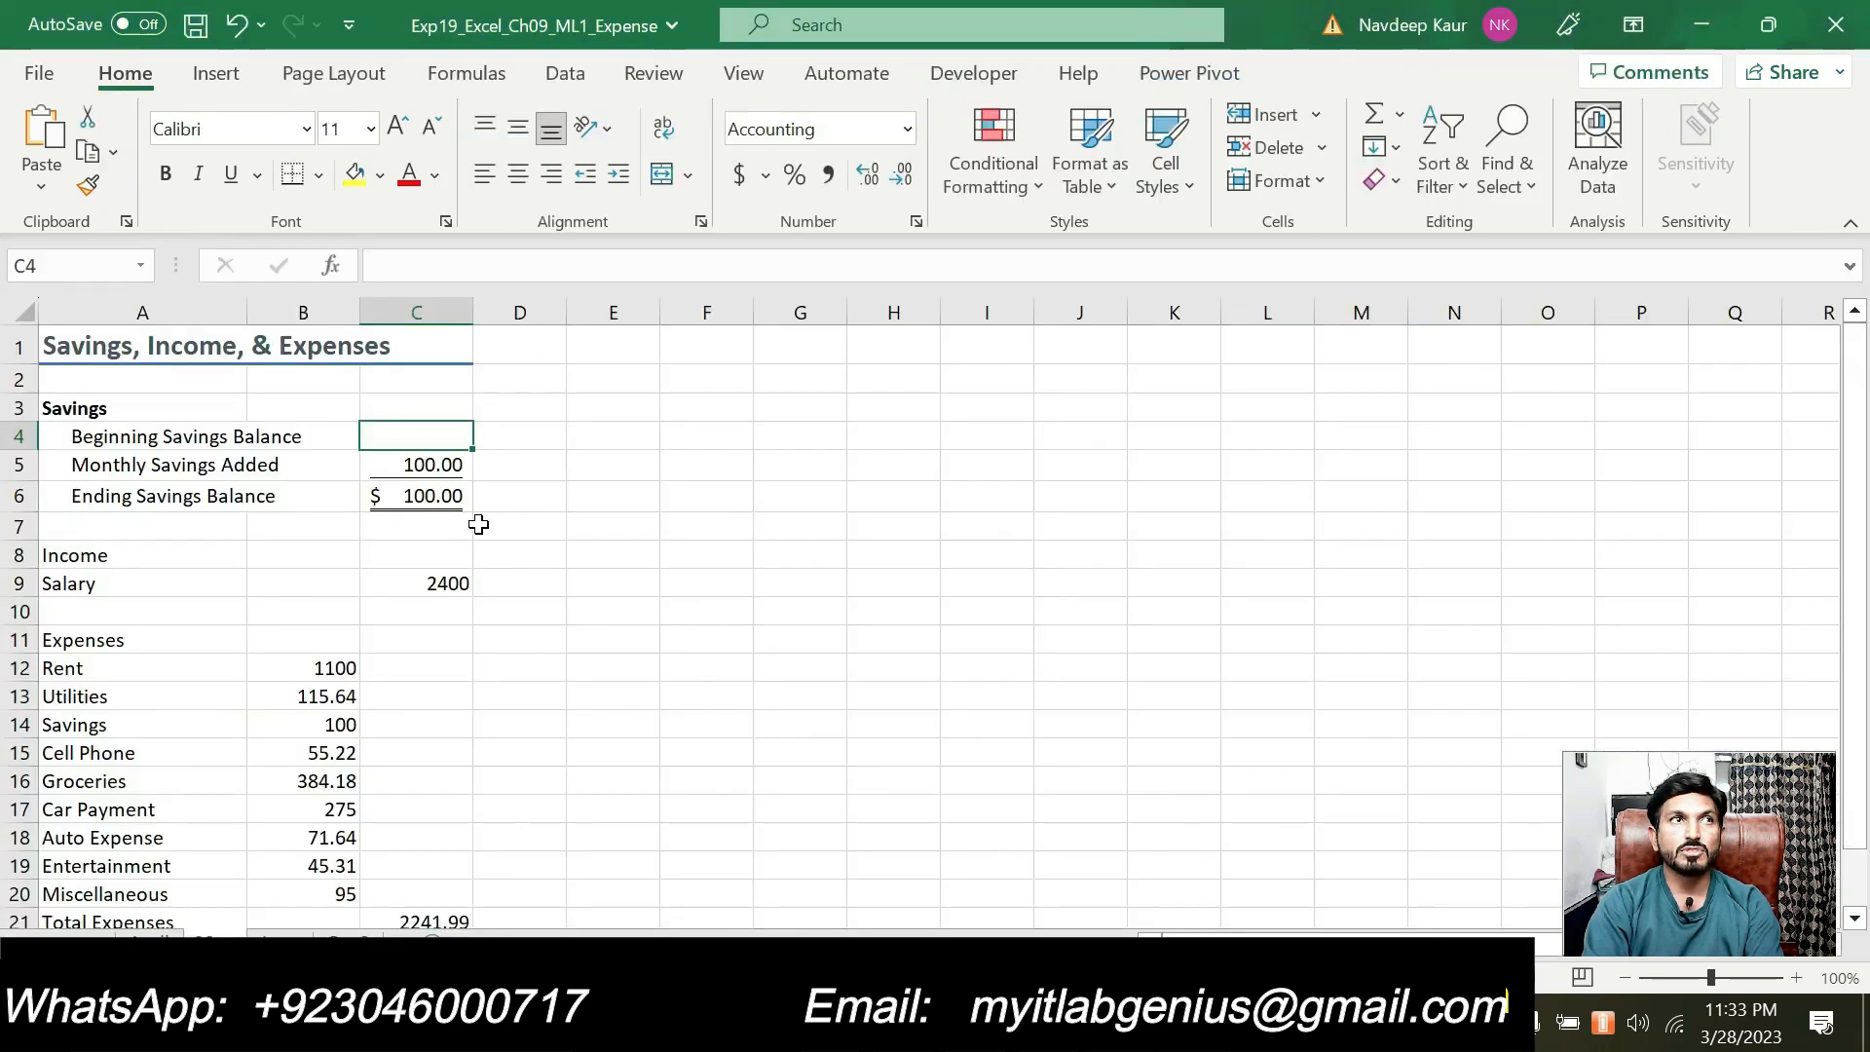
{"action": "type", "text": "="}
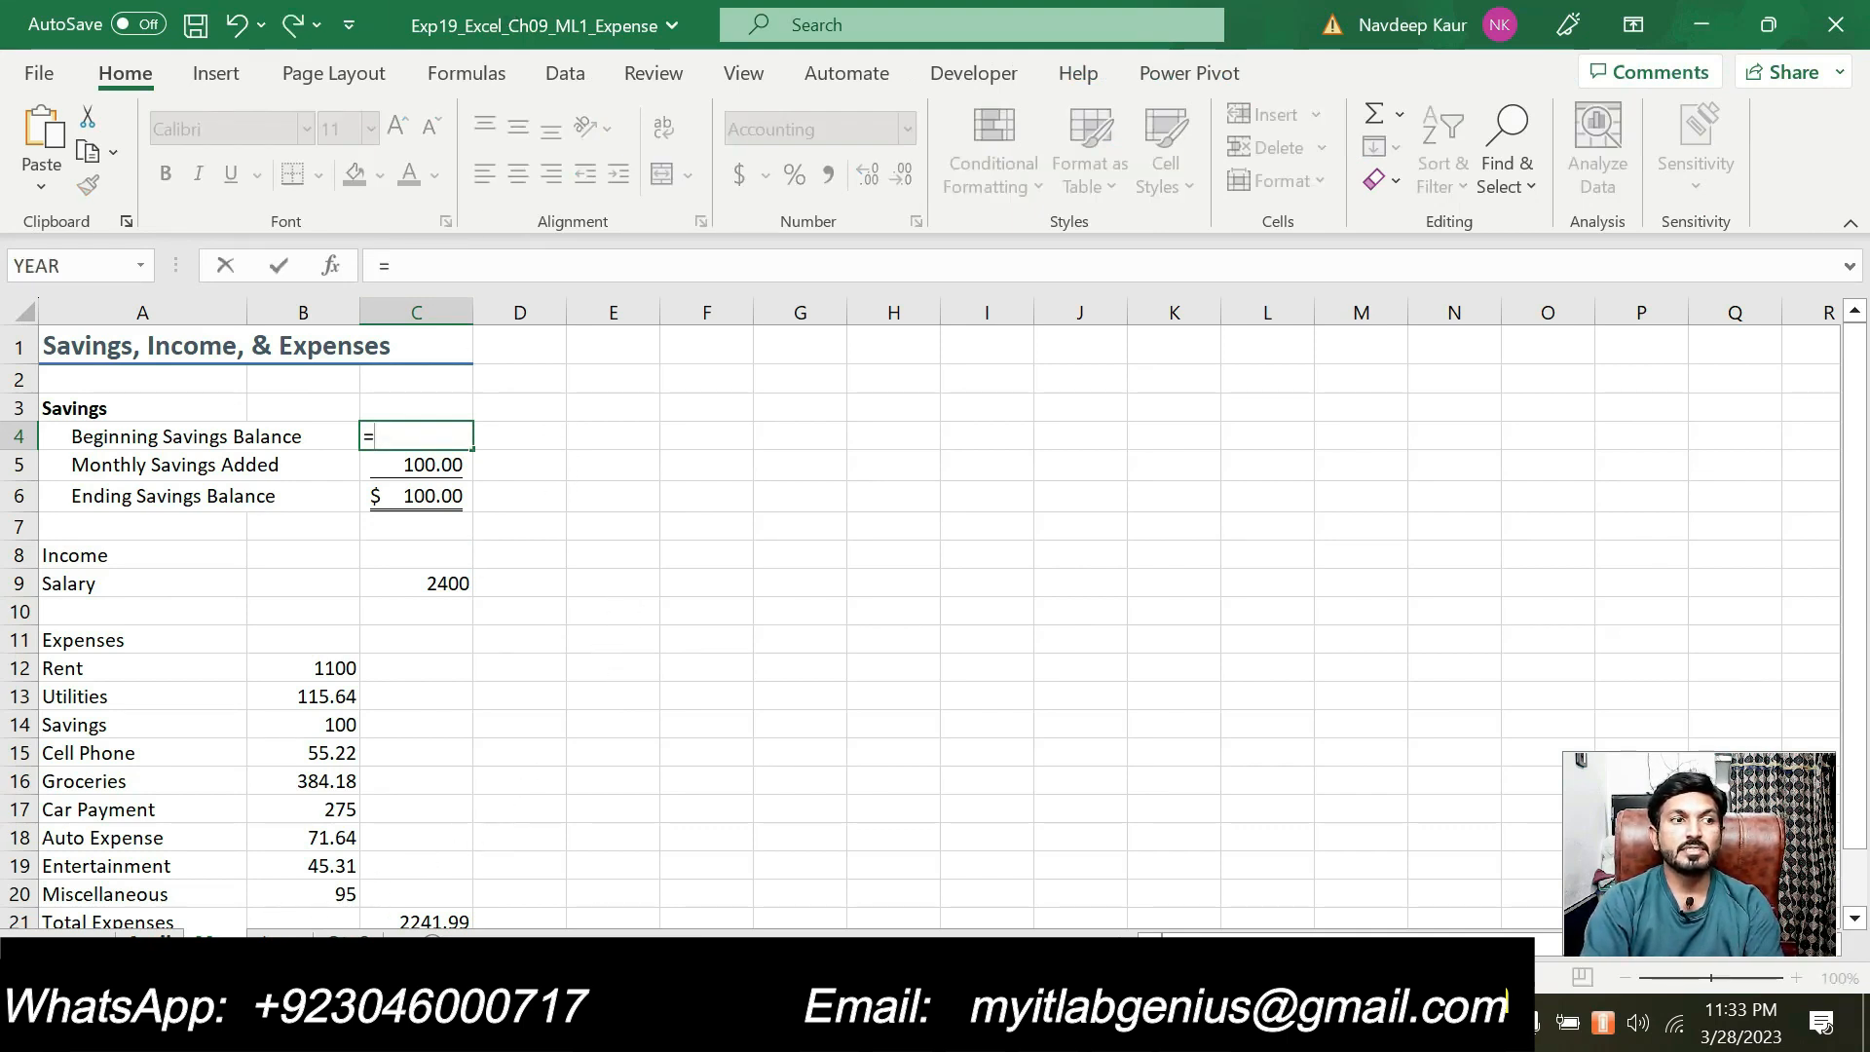
{"action": "left_click", "coordinate": [151, 928]}
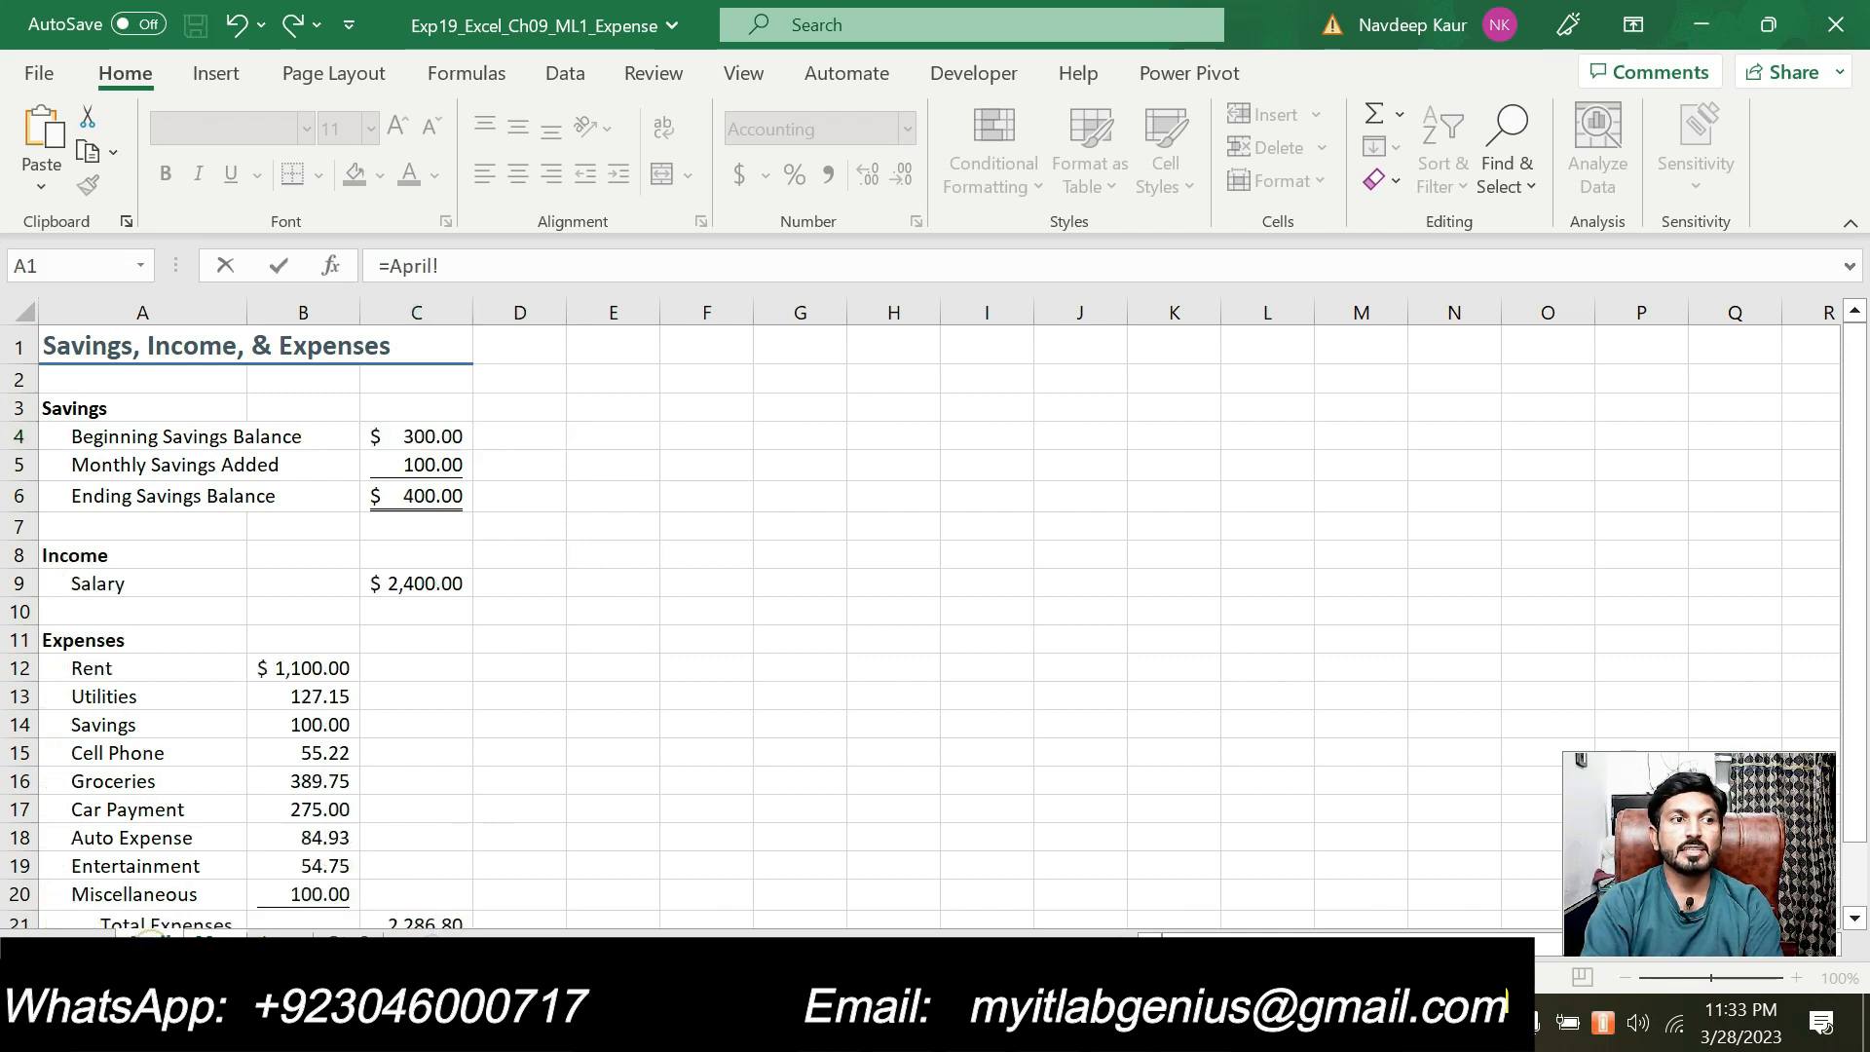
{"action": "left_click", "coordinate": [428, 490]}
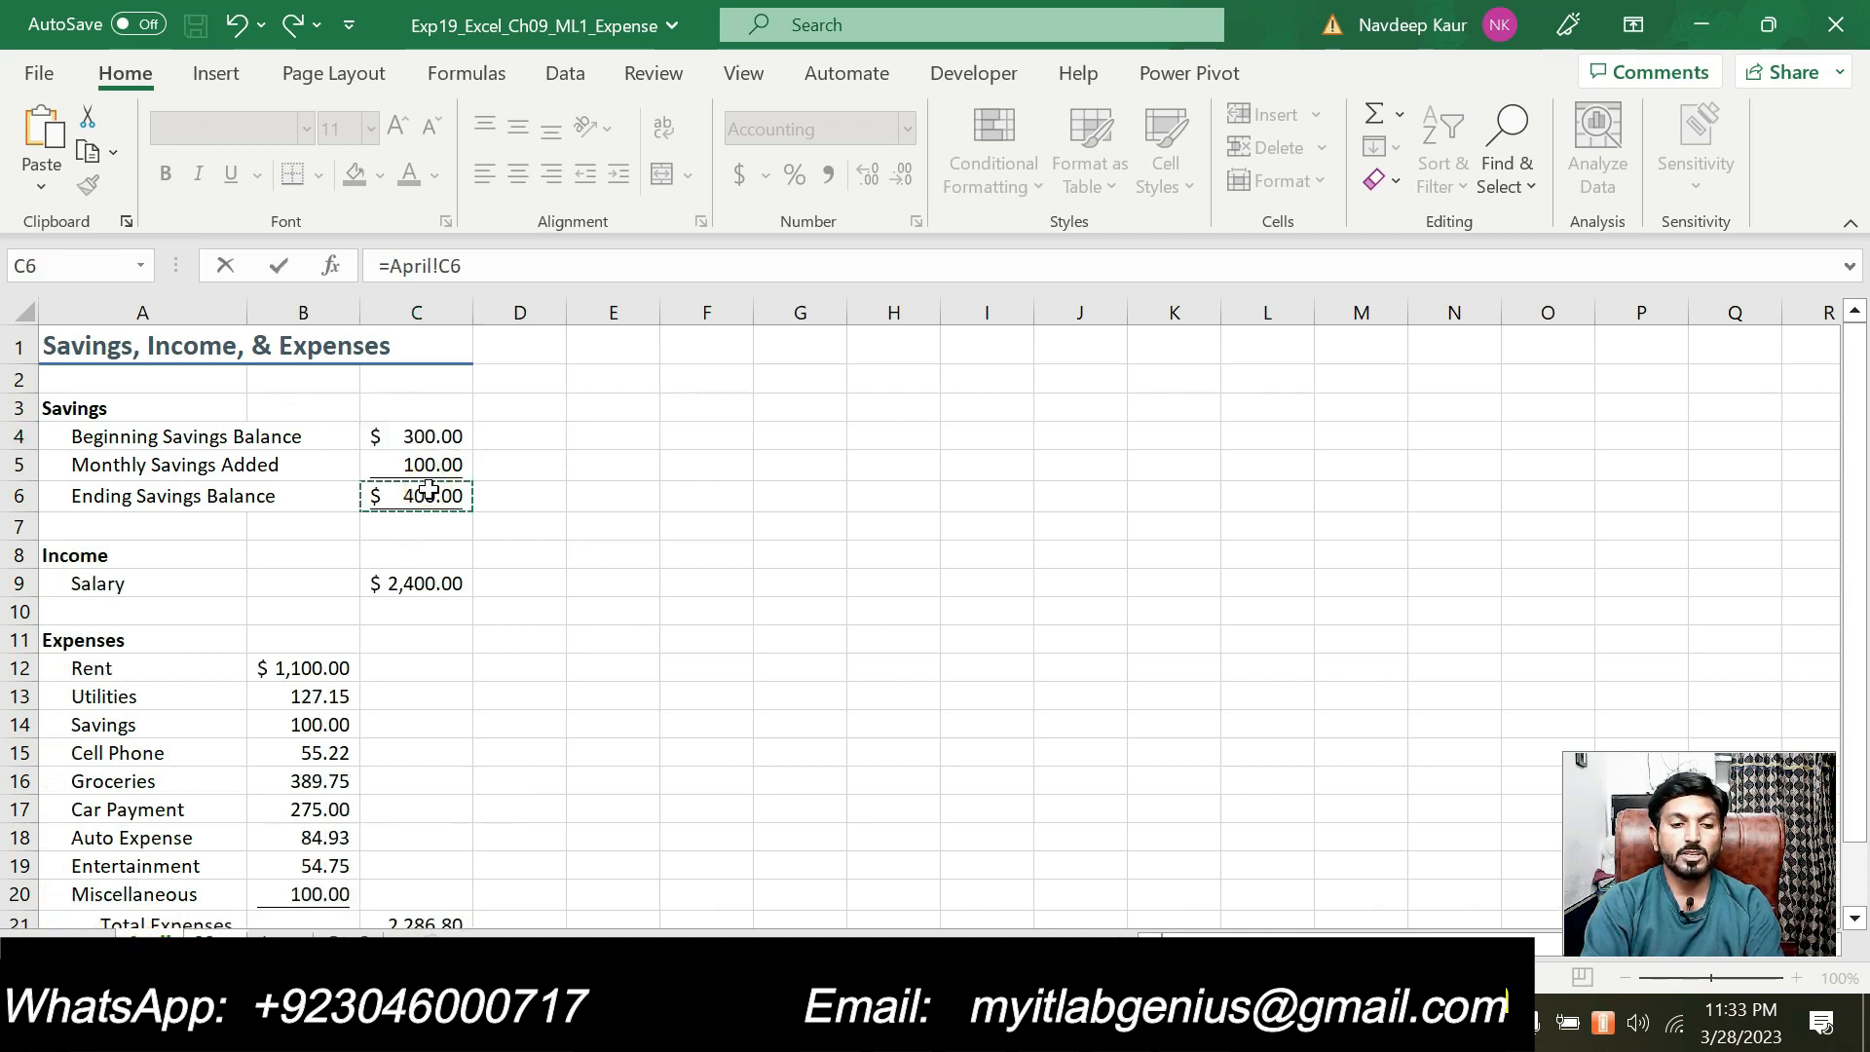
{"action": "key", "text": "Return"}
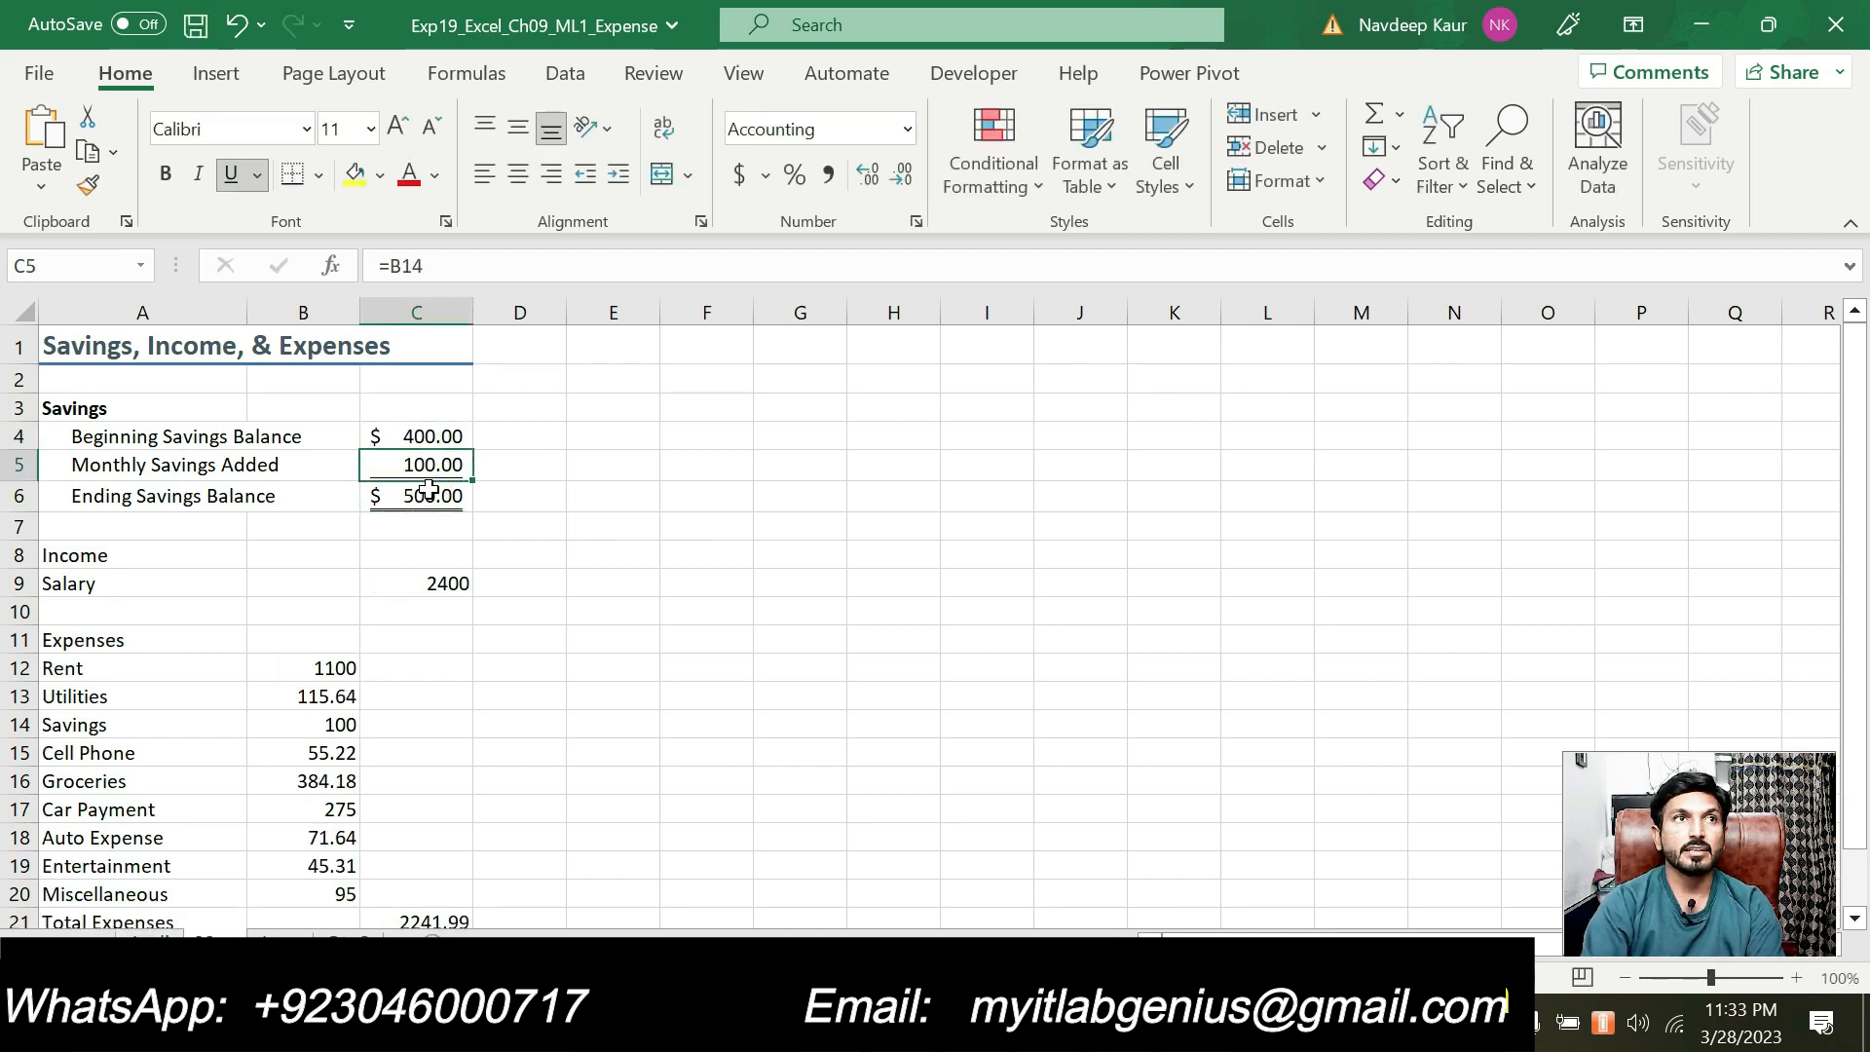
{"action": "left_click", "coordinate": [417, 439]}
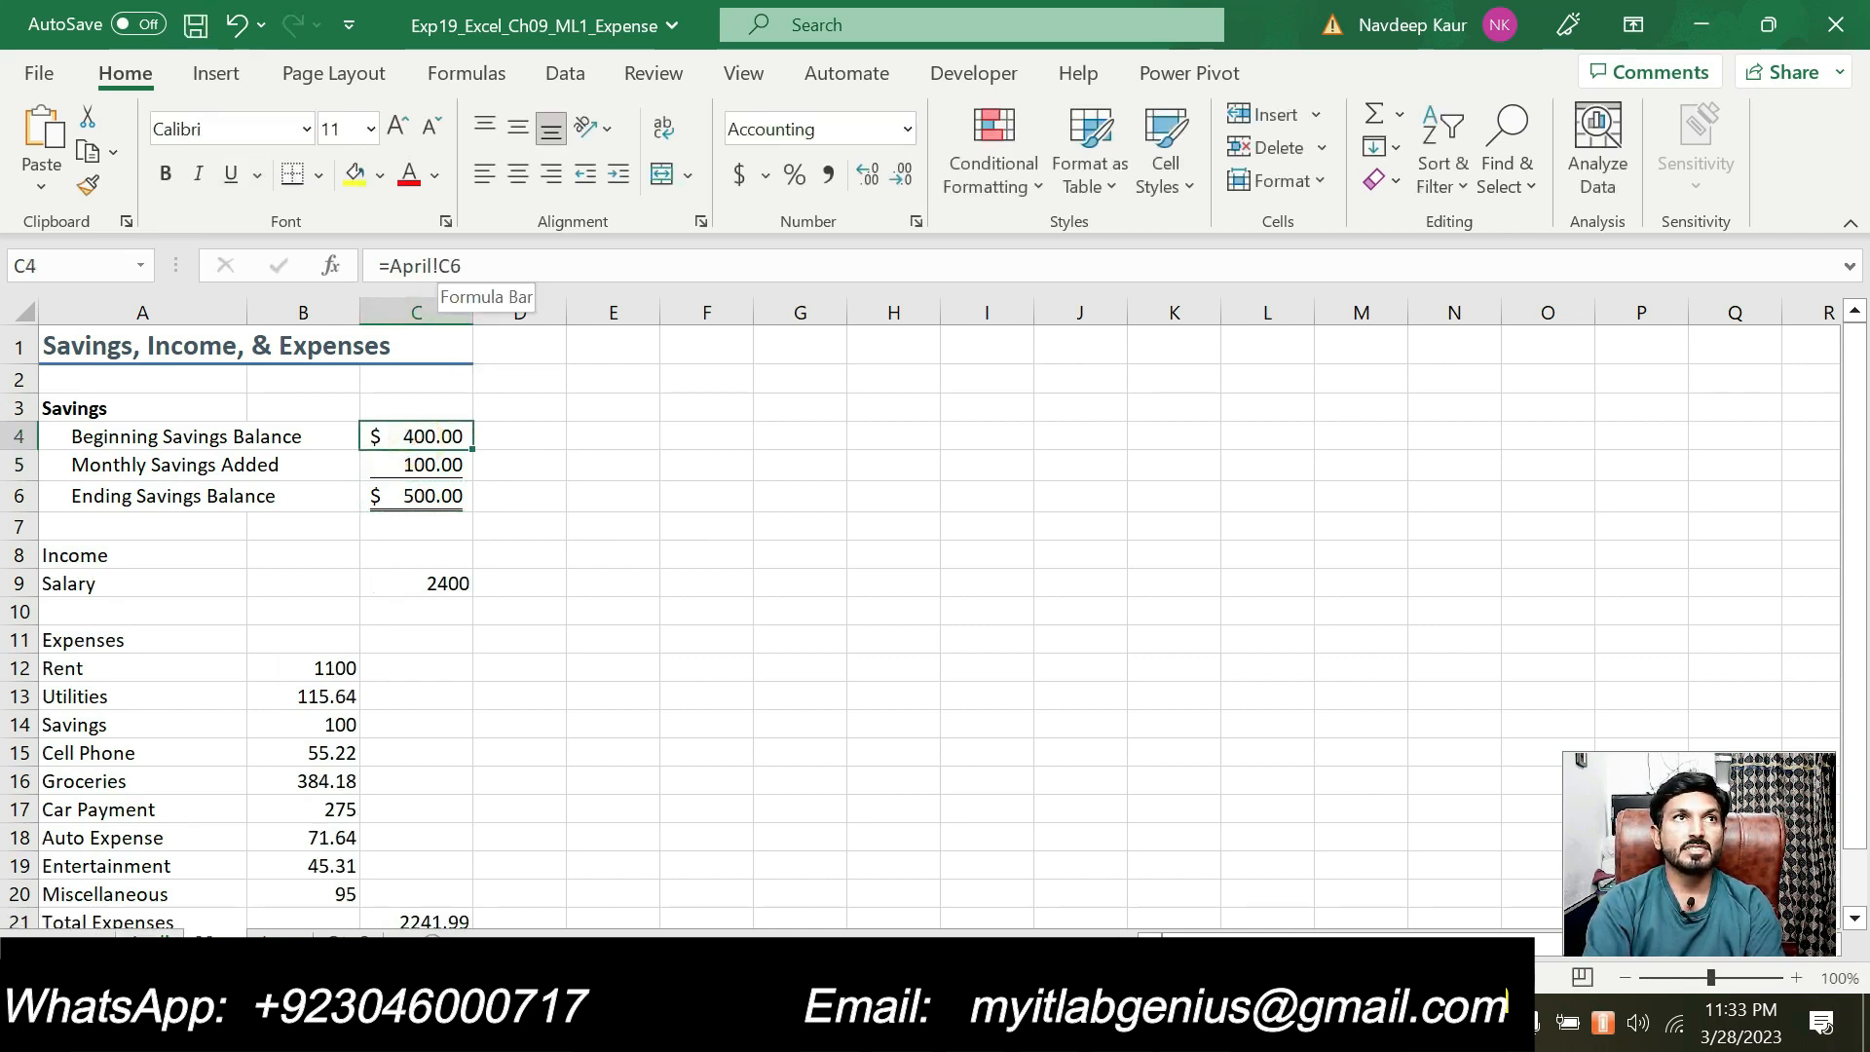
{"action": "left_click", "coordinate": [584, 596]}
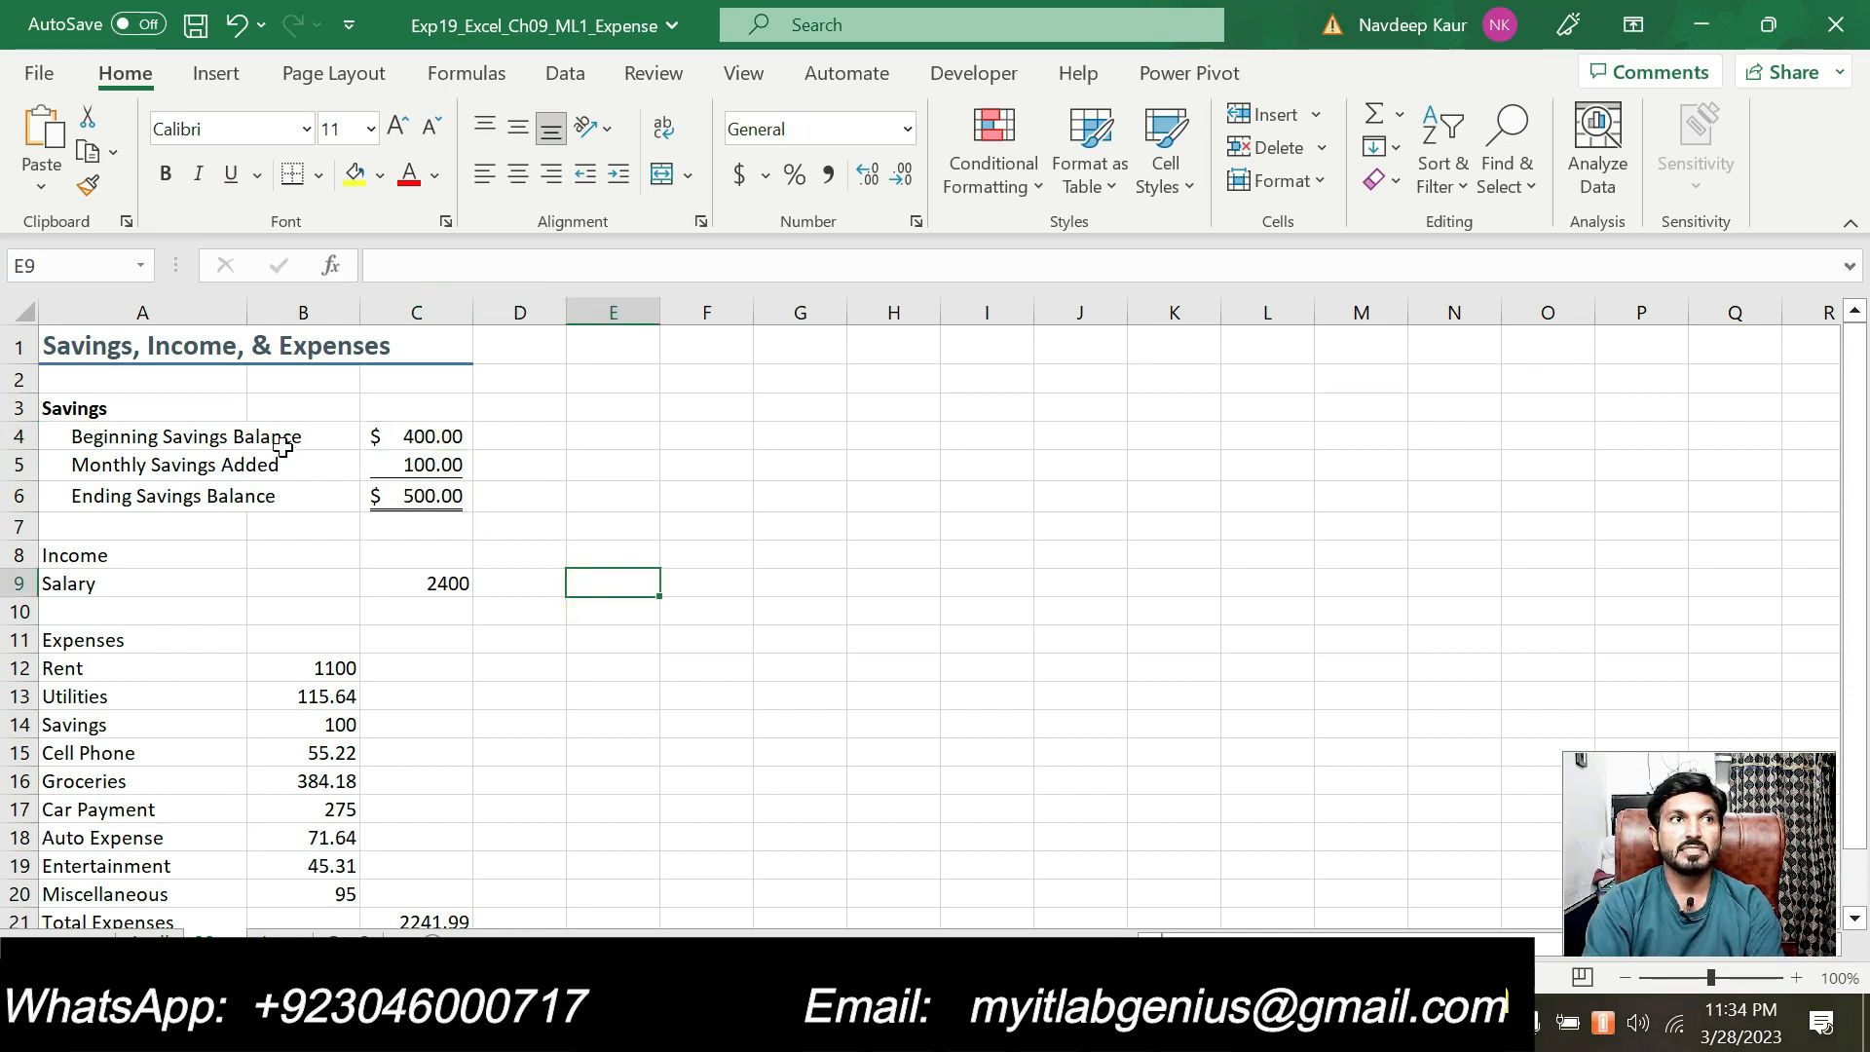
{"action": "left_click", "coordinate": [765, 576]}
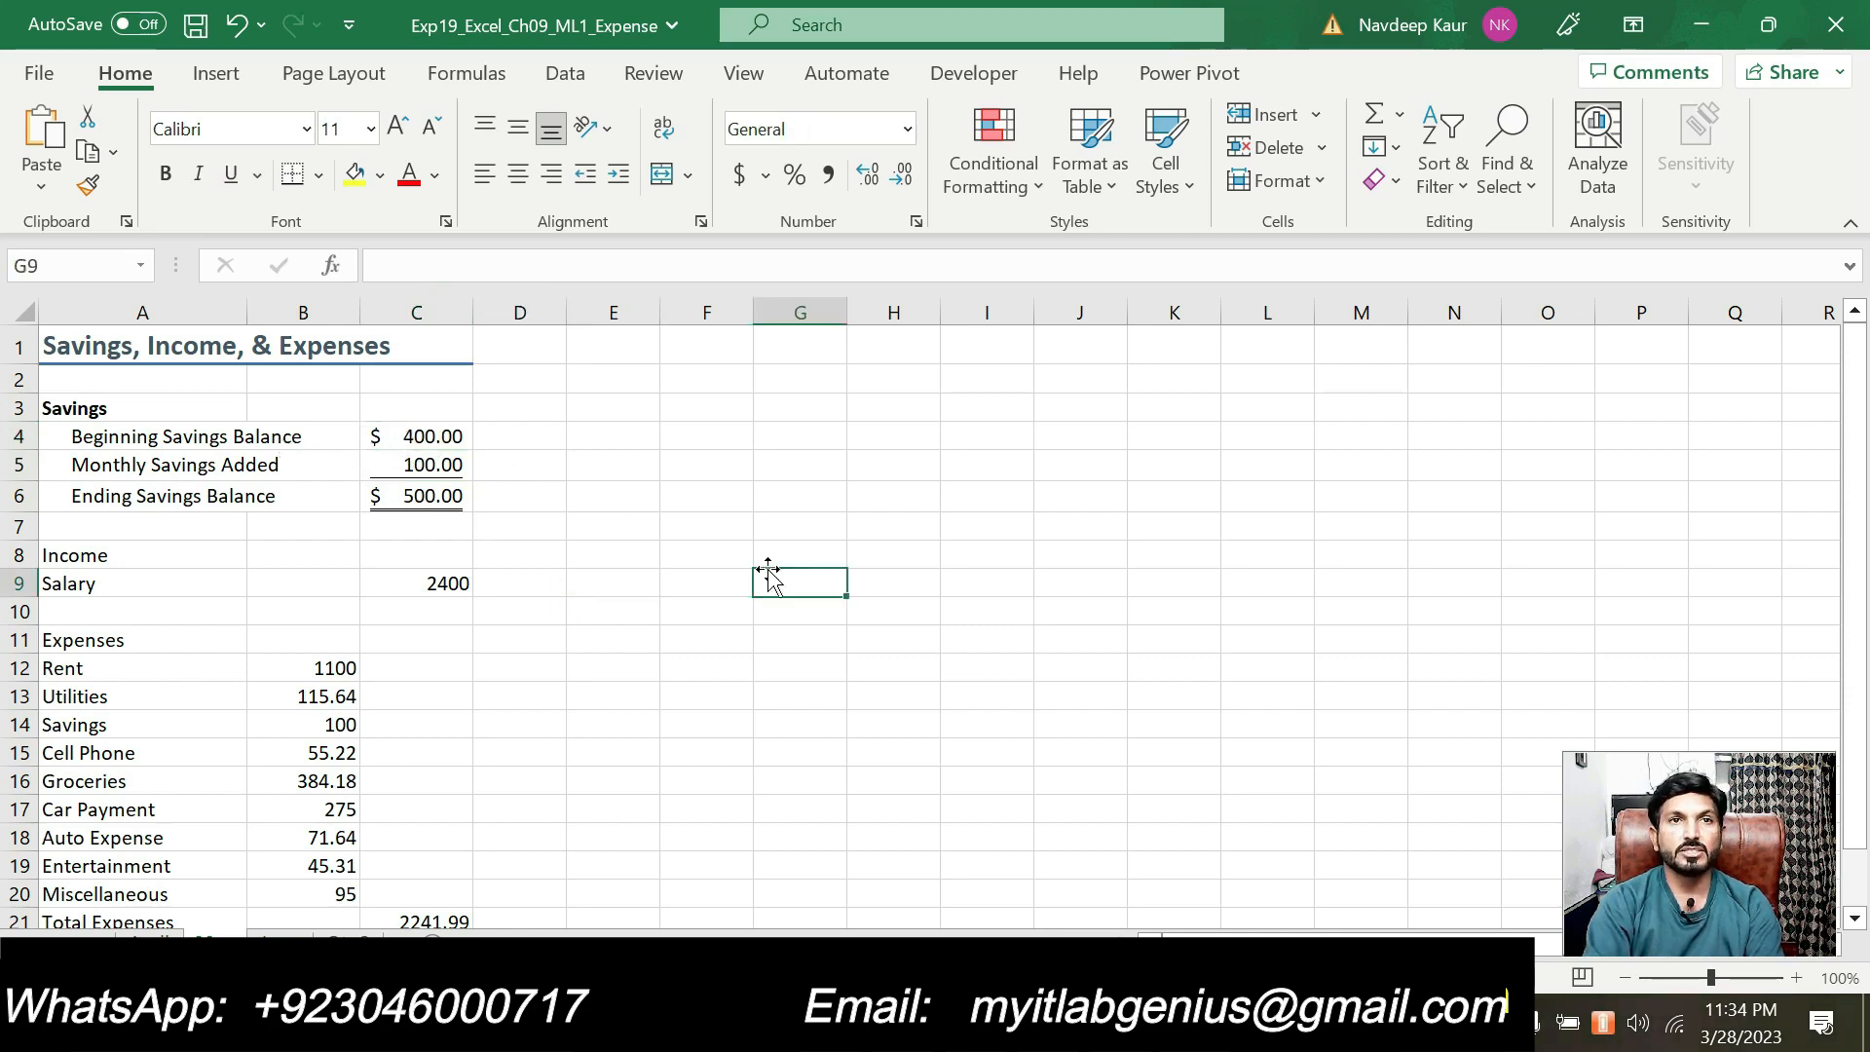
Step: Switch to the Word instructions and highlight the step 5 paragraph about the June worksheet in bright green
{"action": "key", "text": "alt+Tab"}
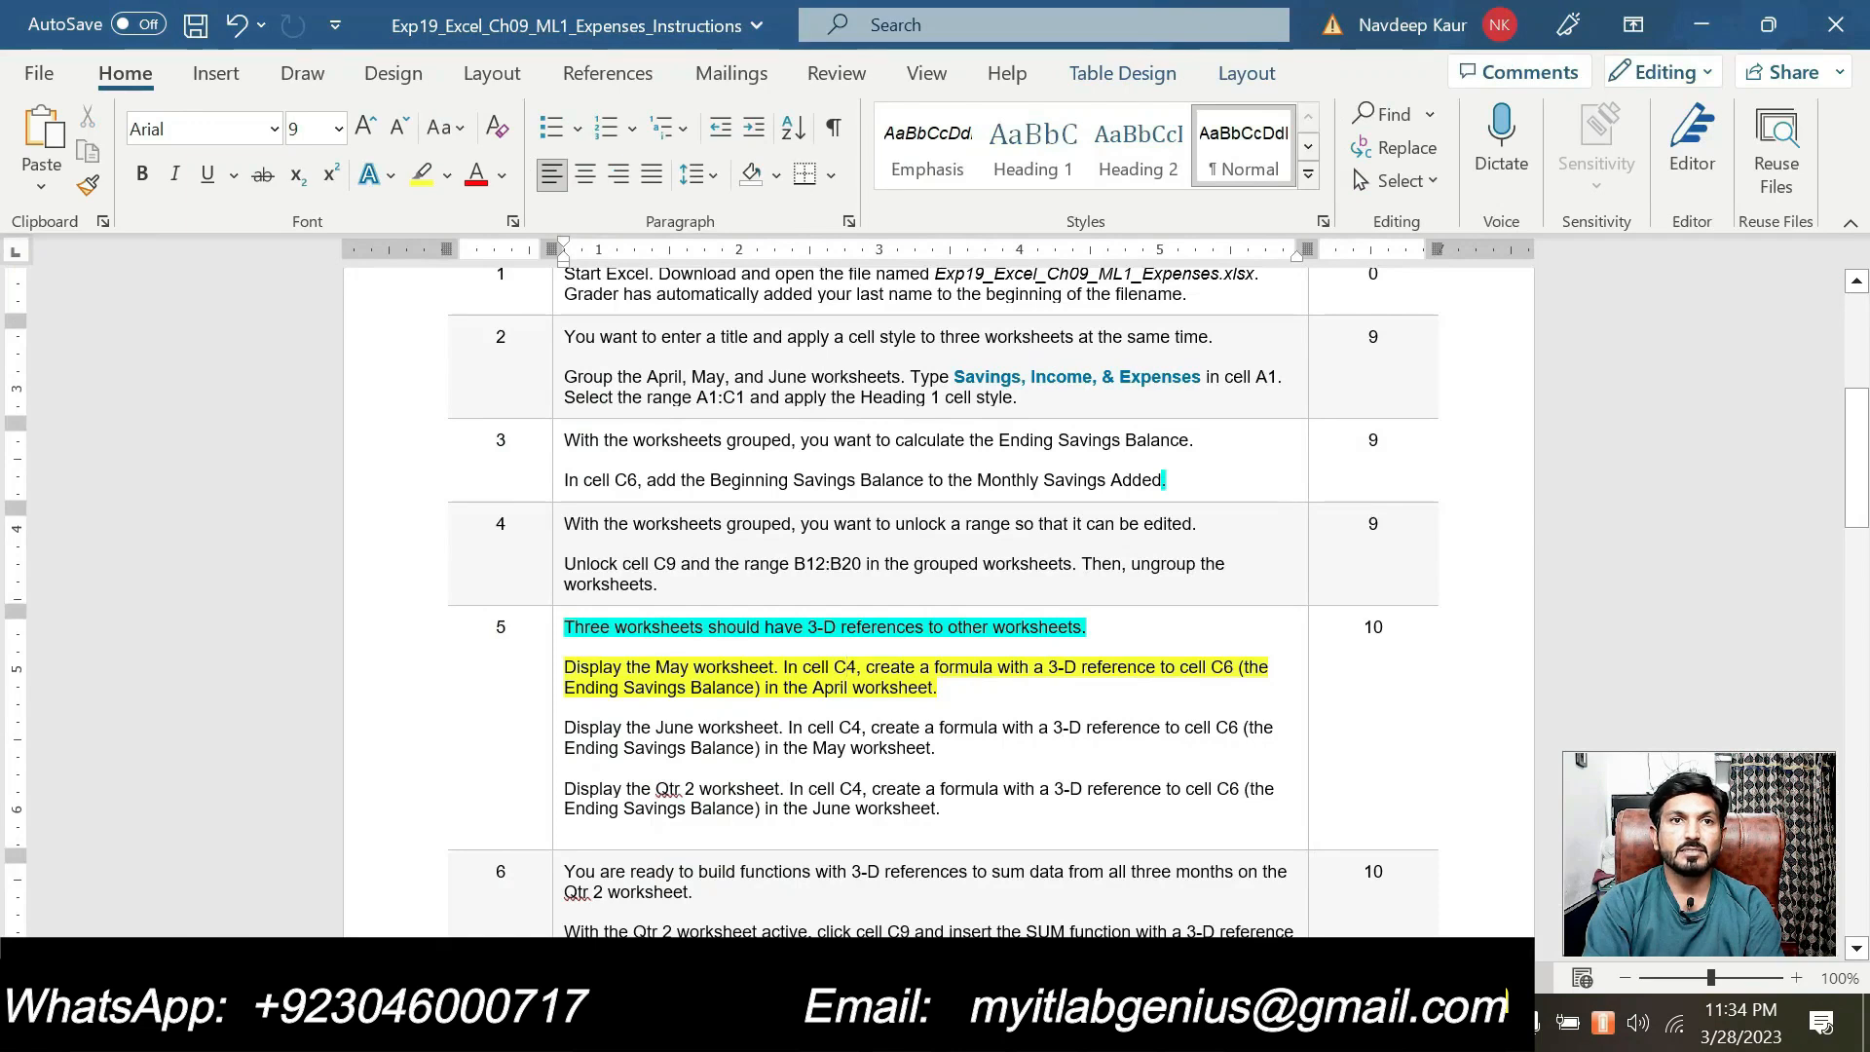
{"action": "left_click_drag", "start_coordinate": [941, 752], "coordinate": [564, 728]}
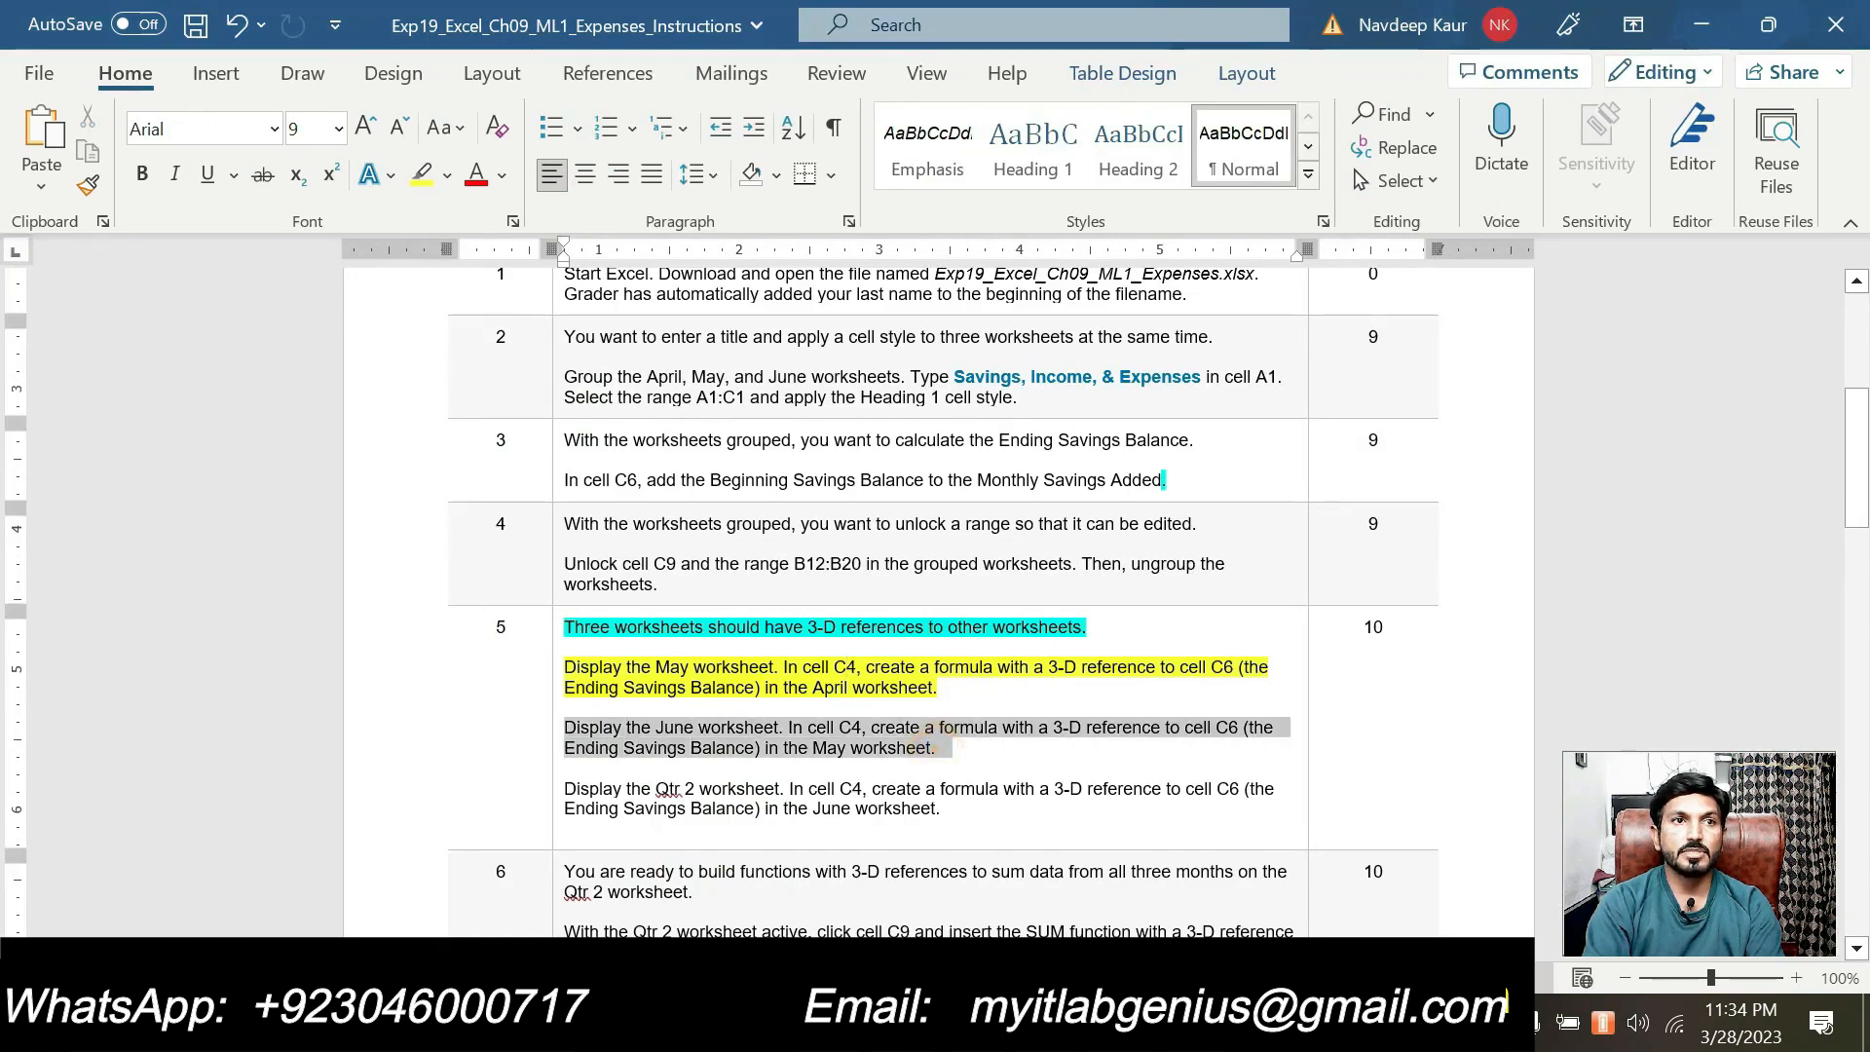
{"action": "left_click", "coordinate": [724, 687]}
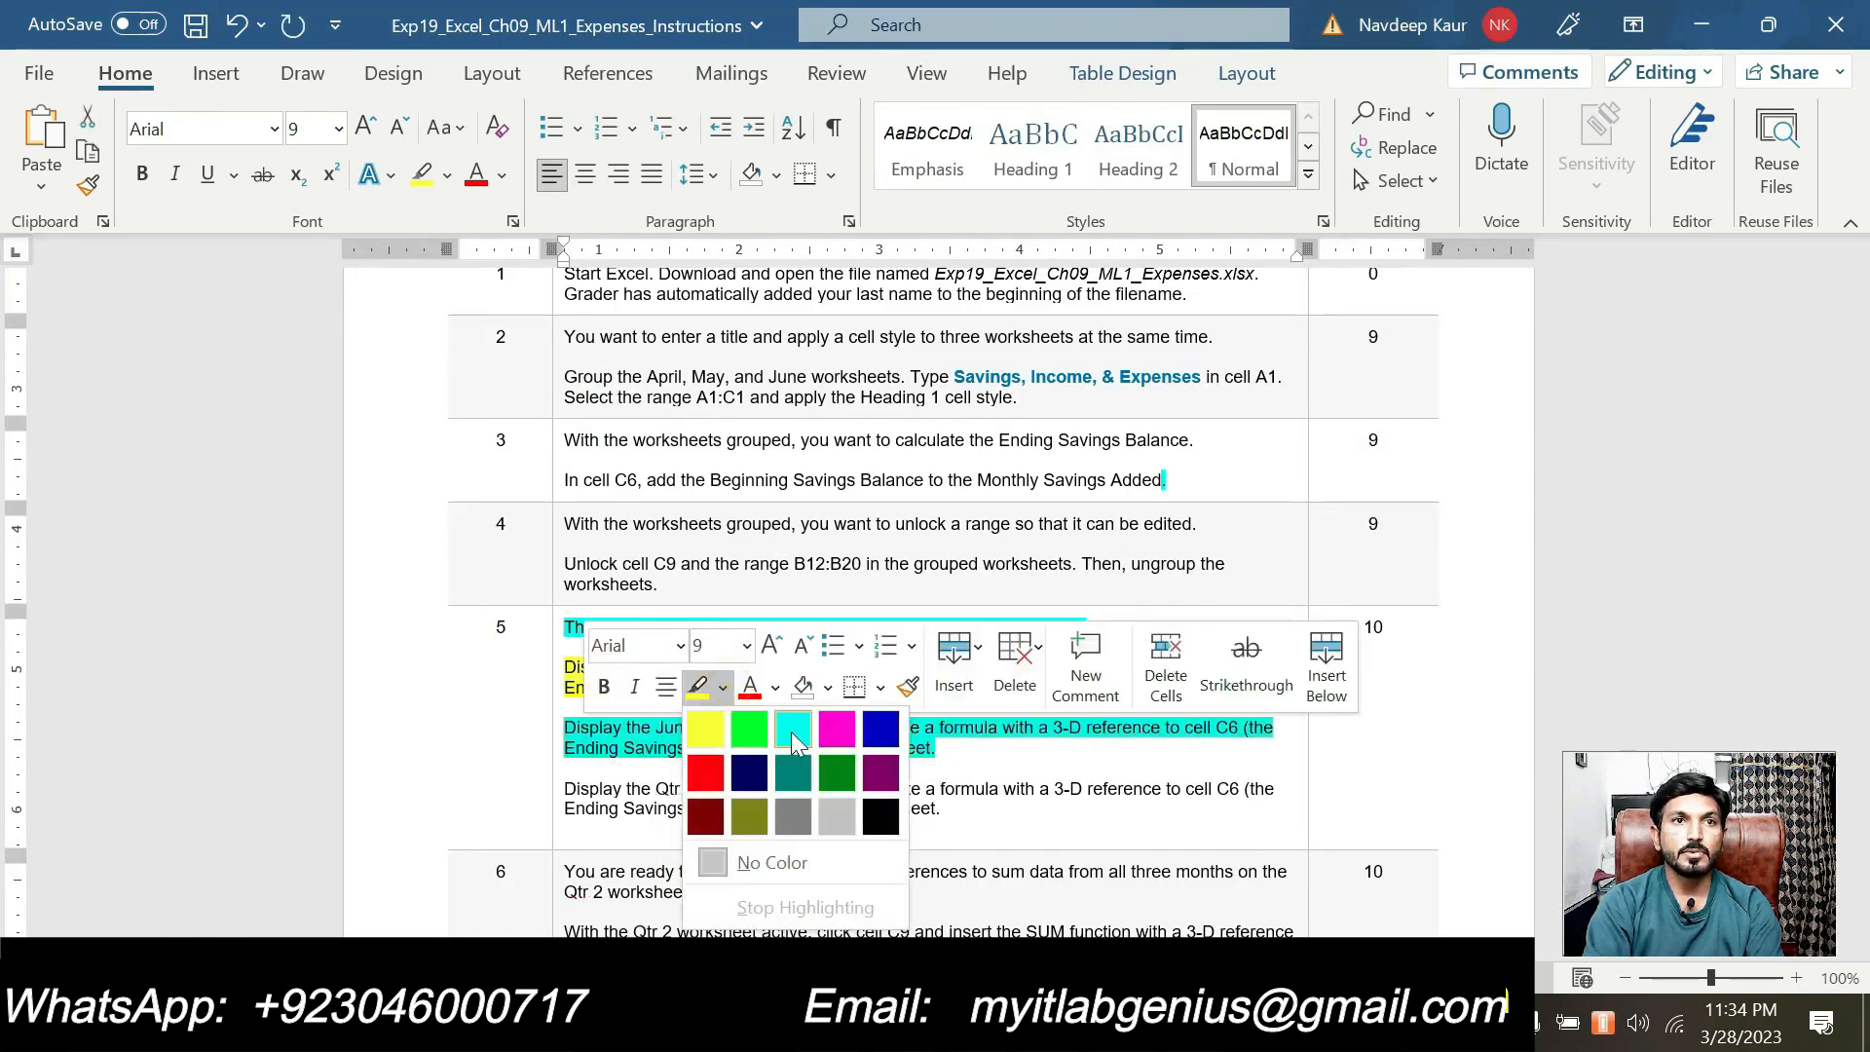
{"action": "left_click", "coordinate": [749, 729]}
{"action": "left_click", "coordinate": [654, 774]}
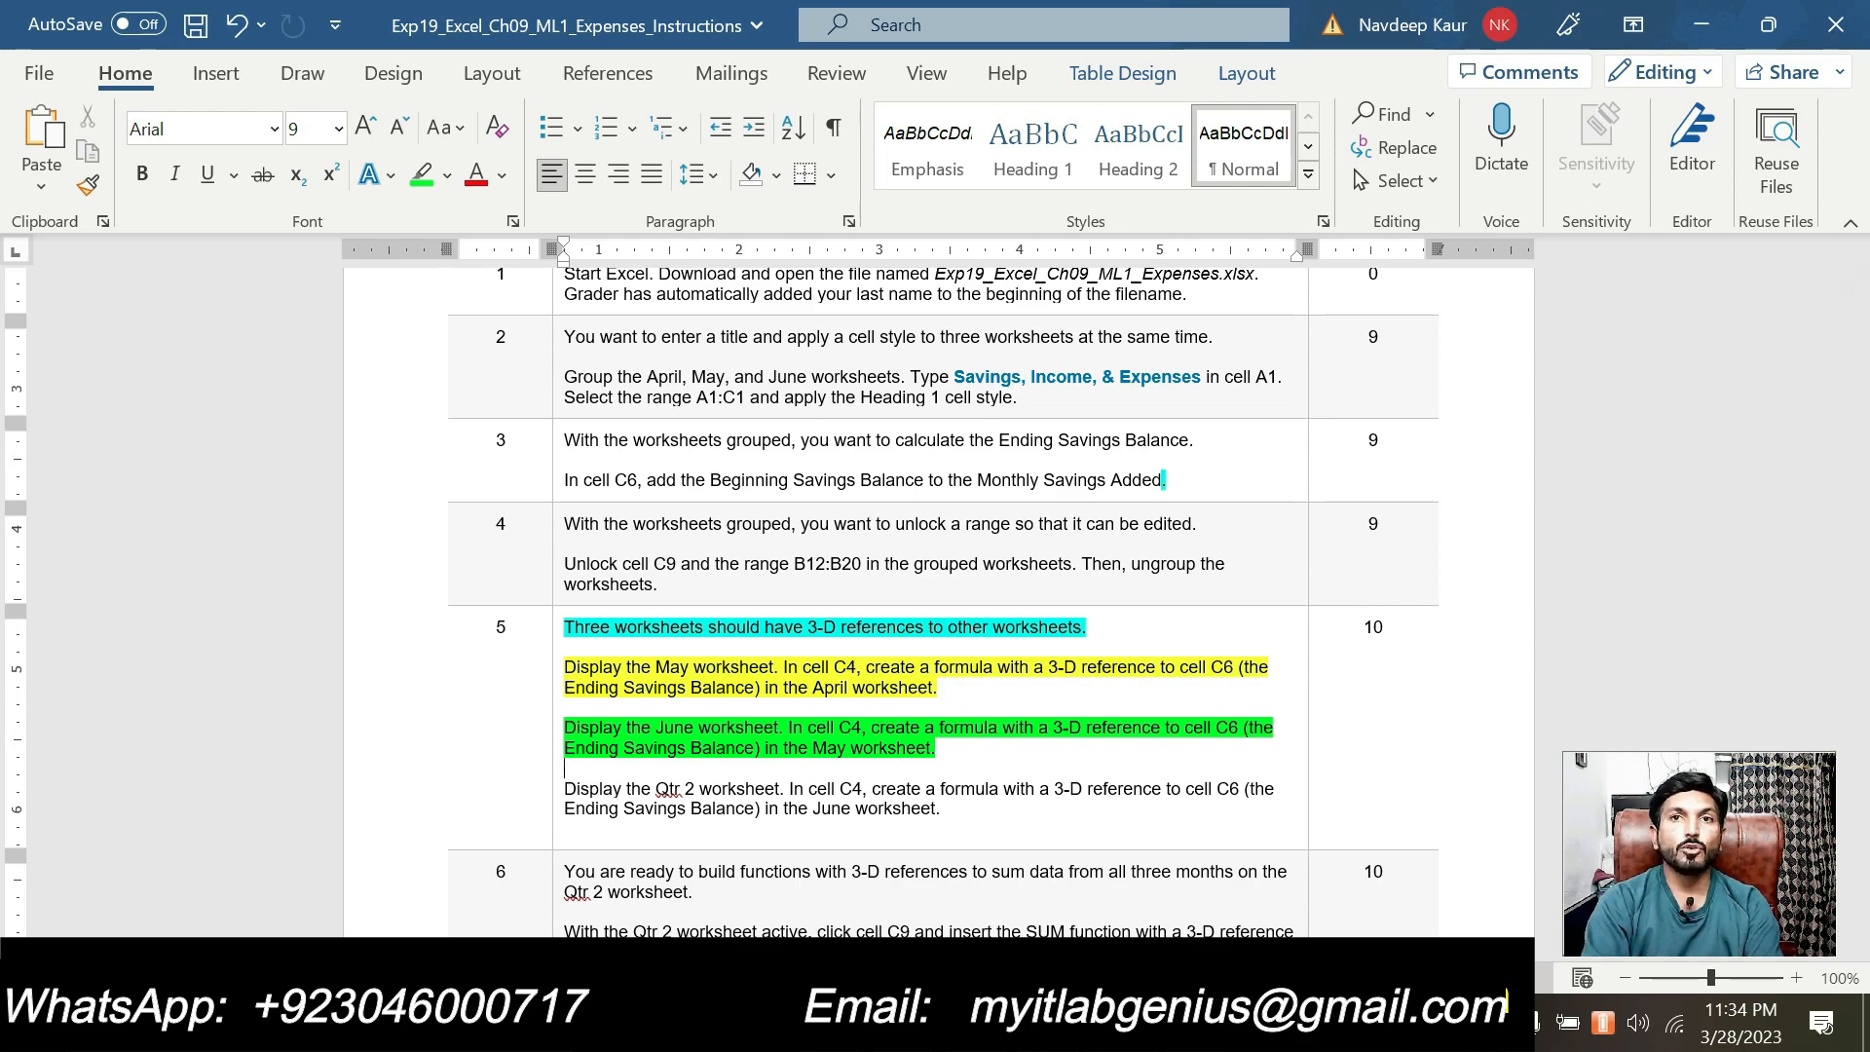
Step: Switch to the Excel workbook and enter =May!C6 in cell C4 of the June worksheet
{"action": "key", "text": "alt+Tab"}
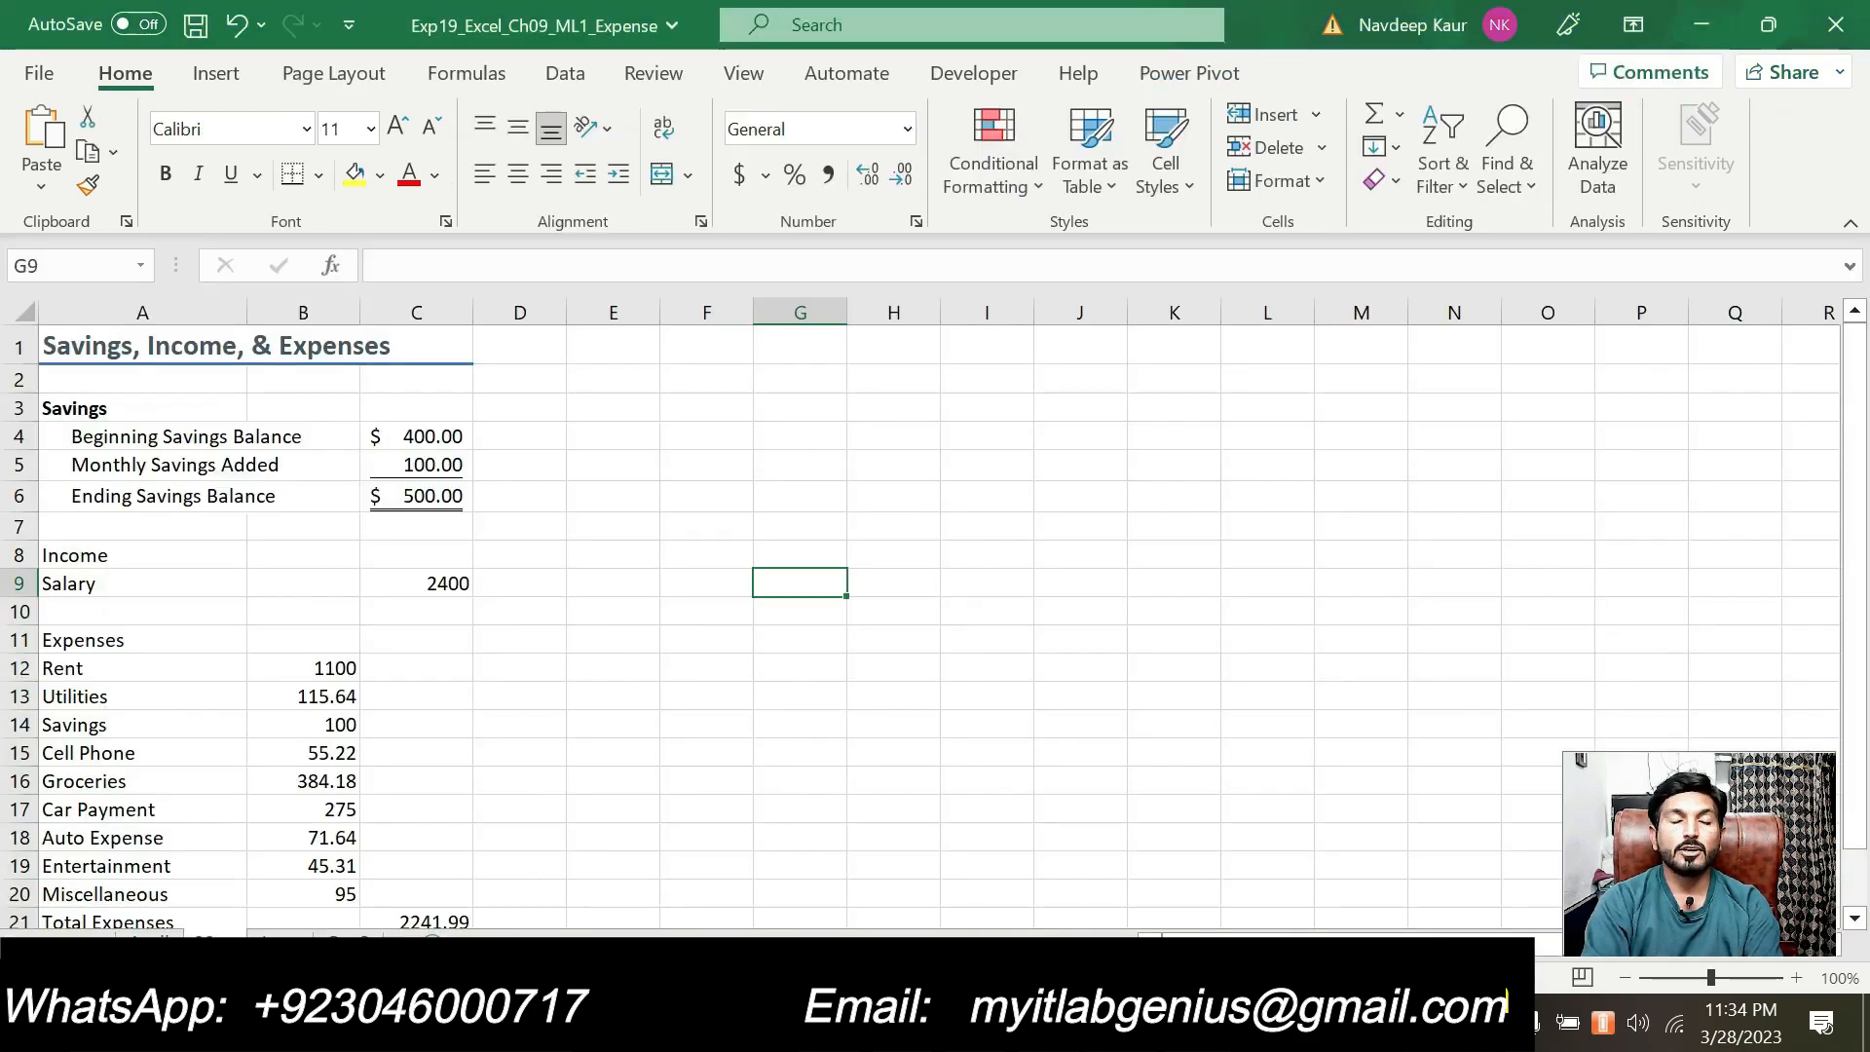
{"action": "left_click", "coordinate": [273, 944]}
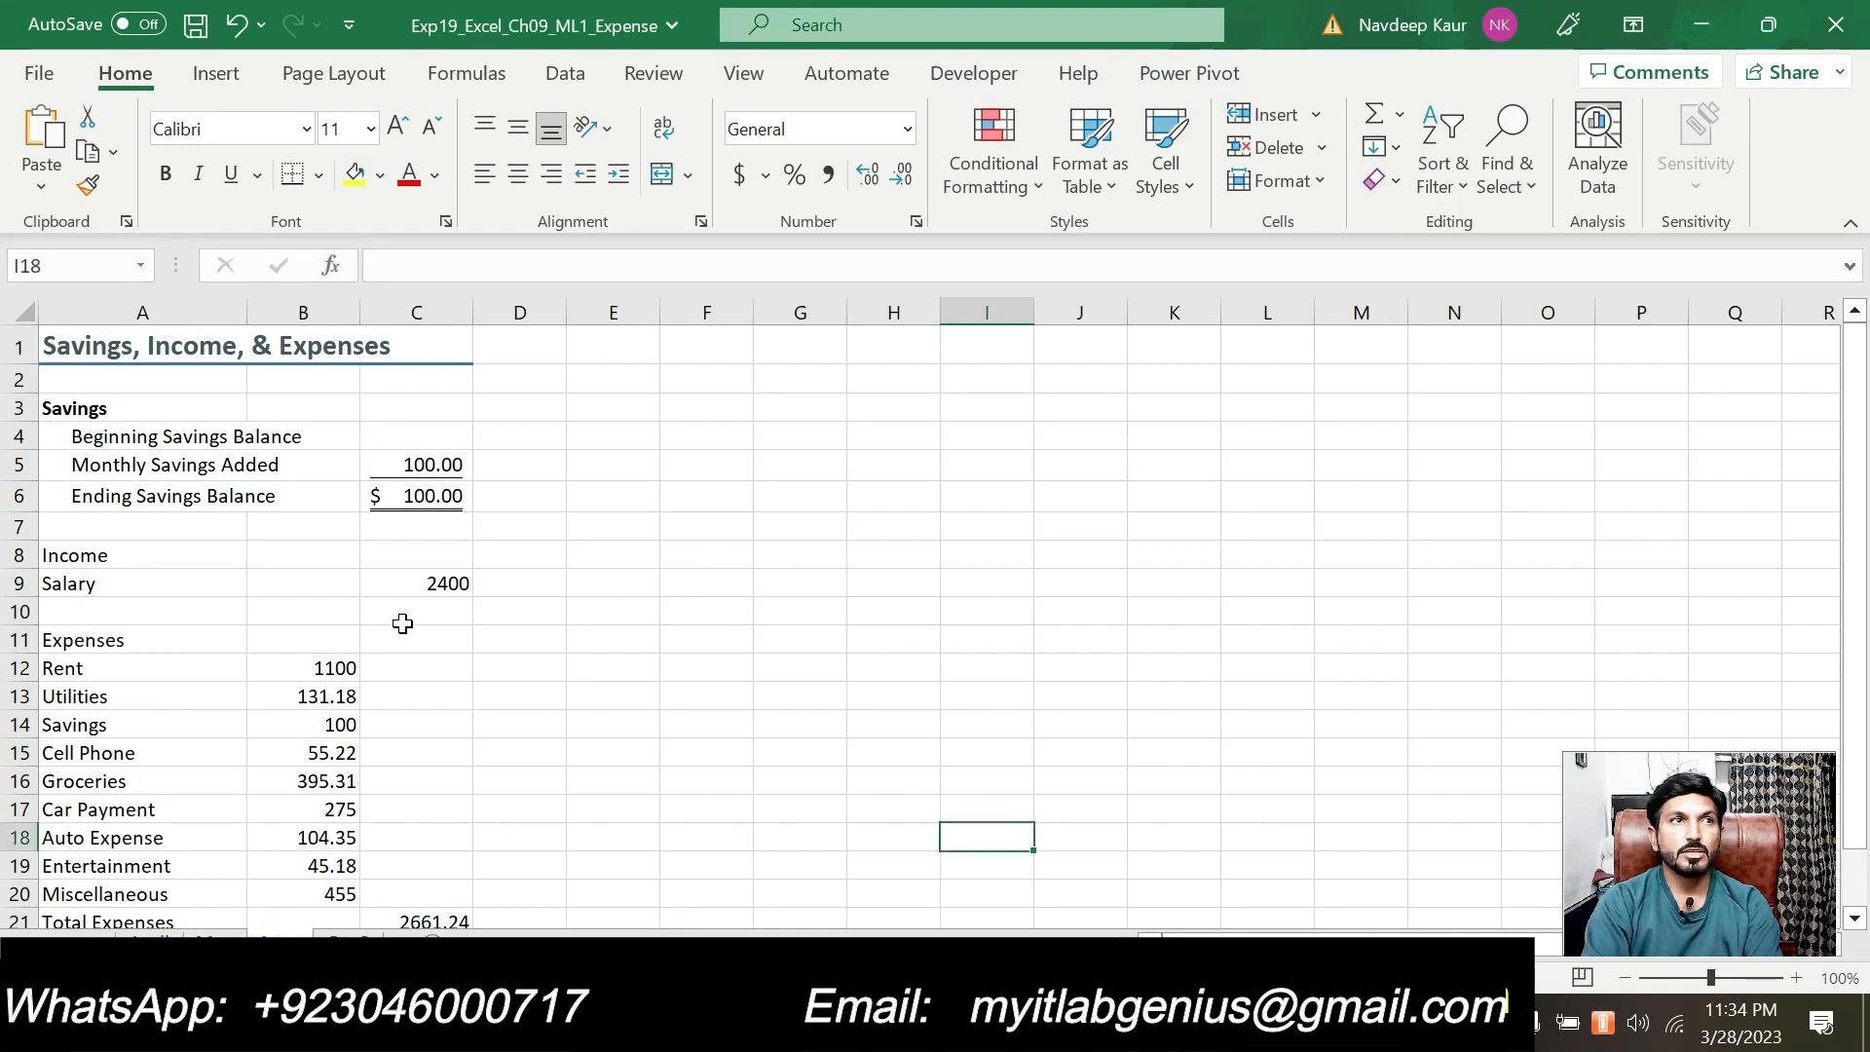
{"action": "left_click", "coordinate": [401, 435]}
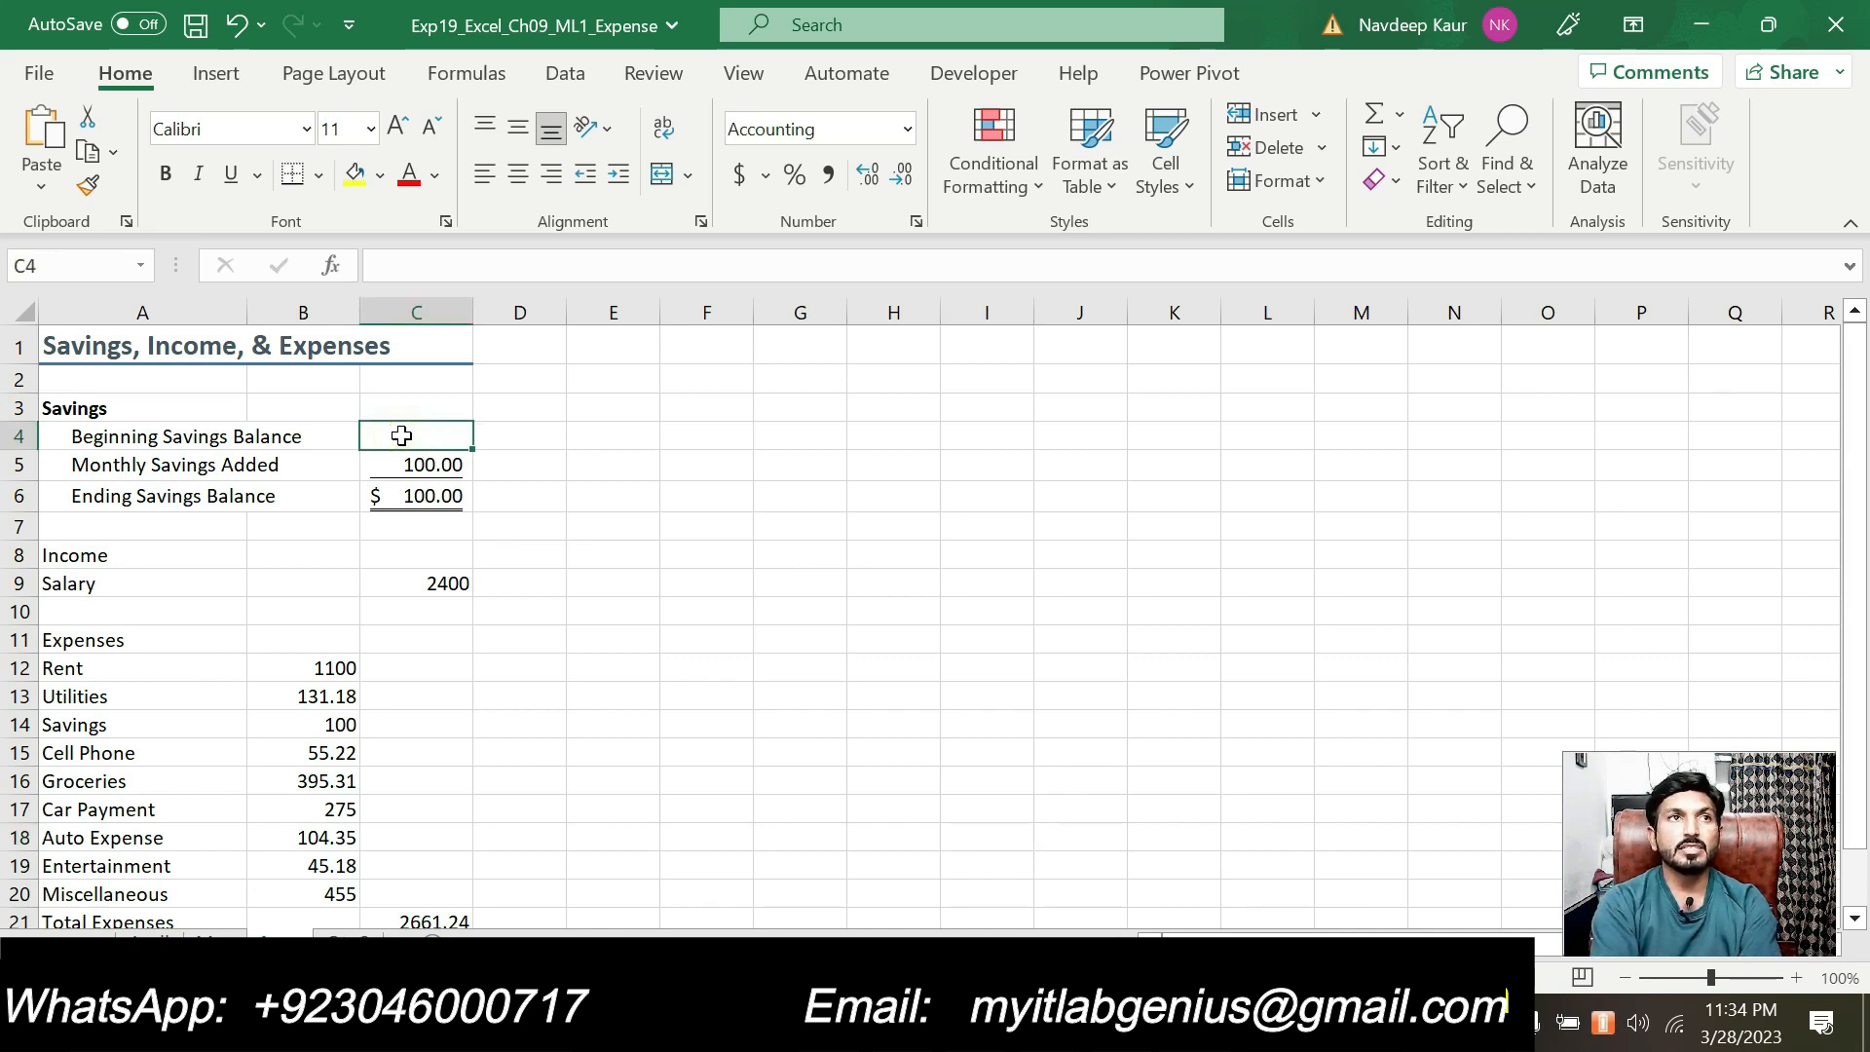
{"action": "type", "text": "="}
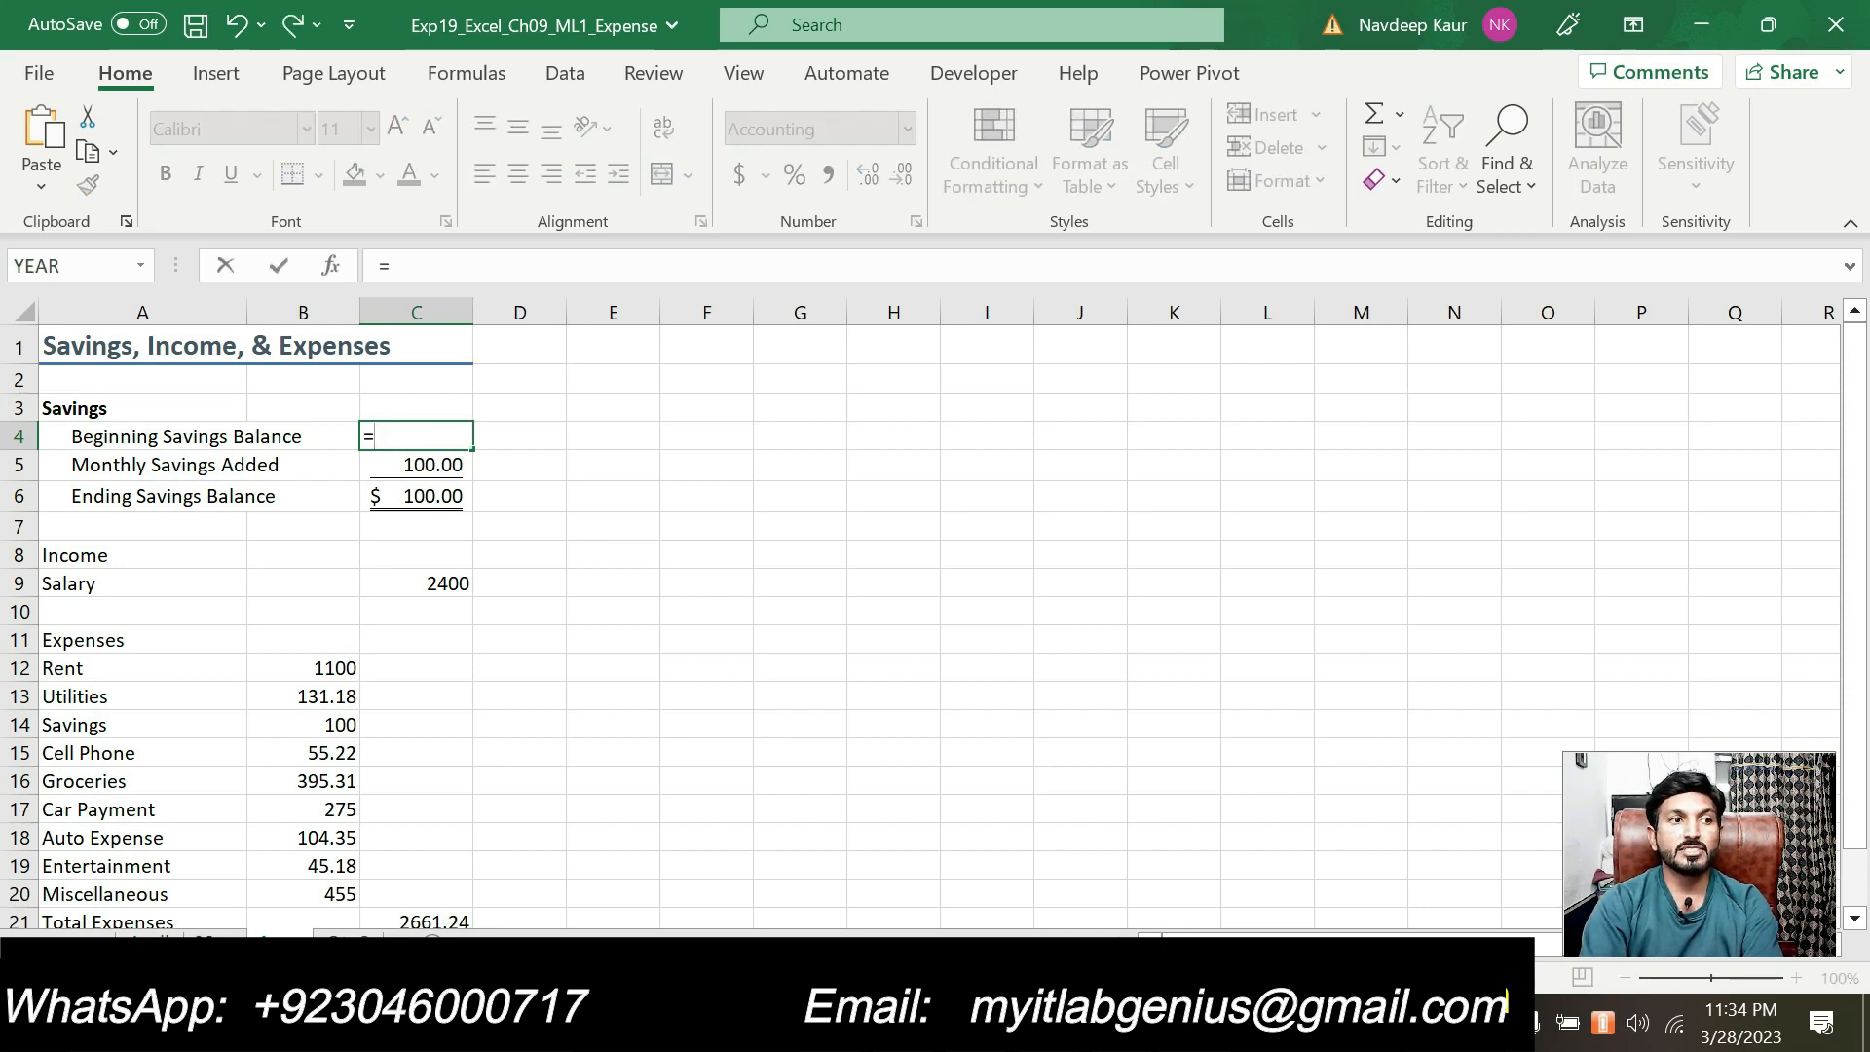
{"action": "left_click", "coordinate": [224, 932]}
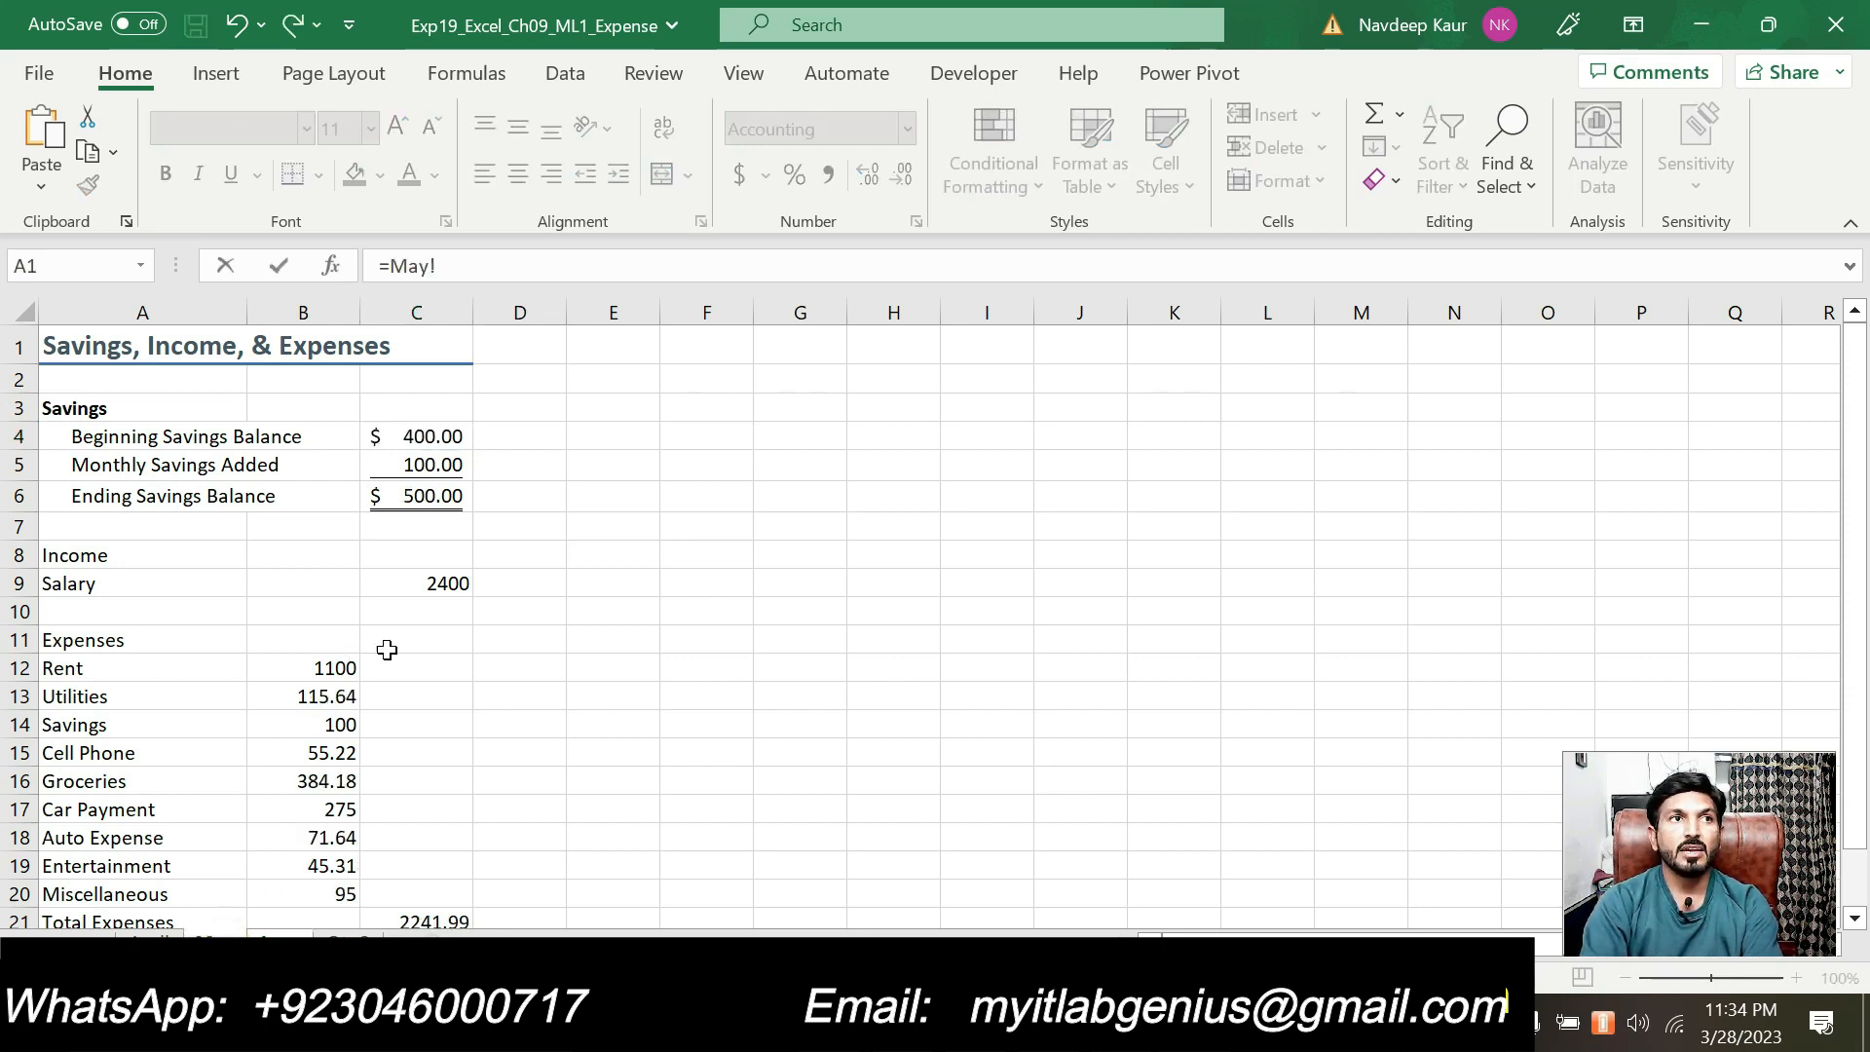
{"action": "left_click", "coordinate": [426, 492]}
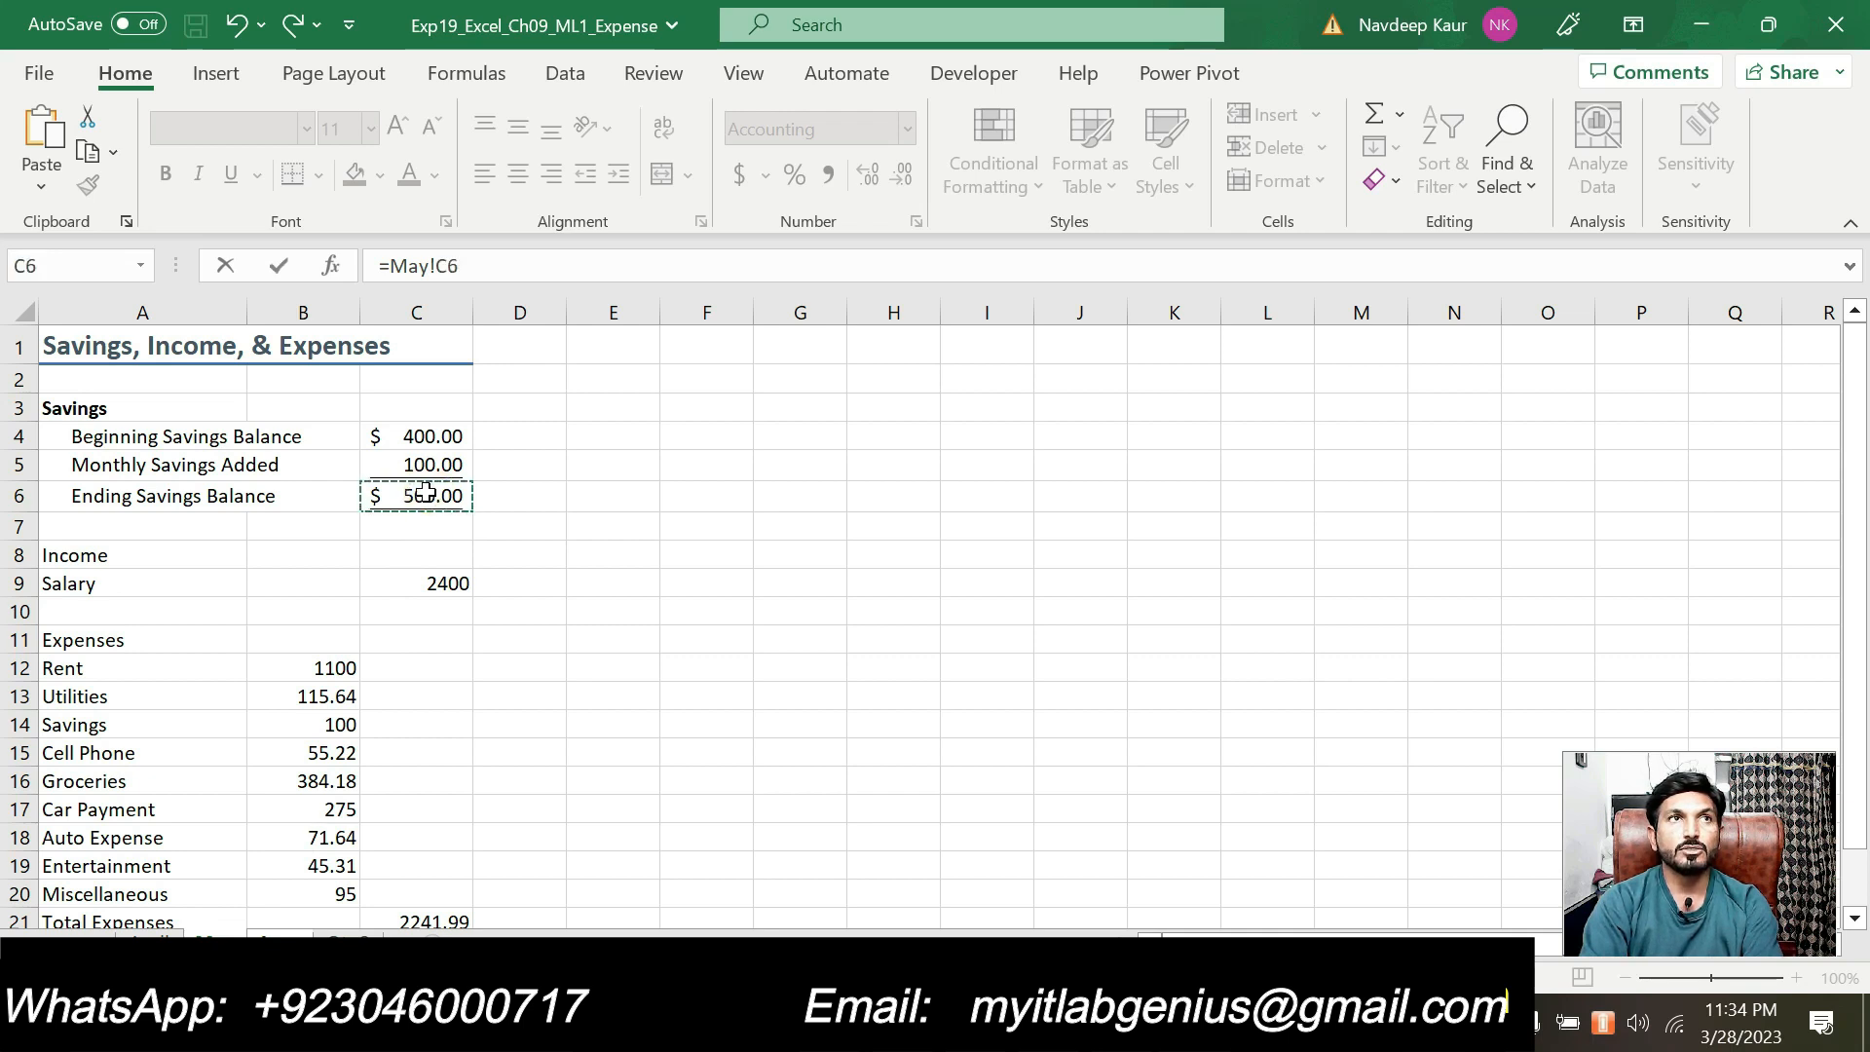
{"action": "key", "text": "Return"}
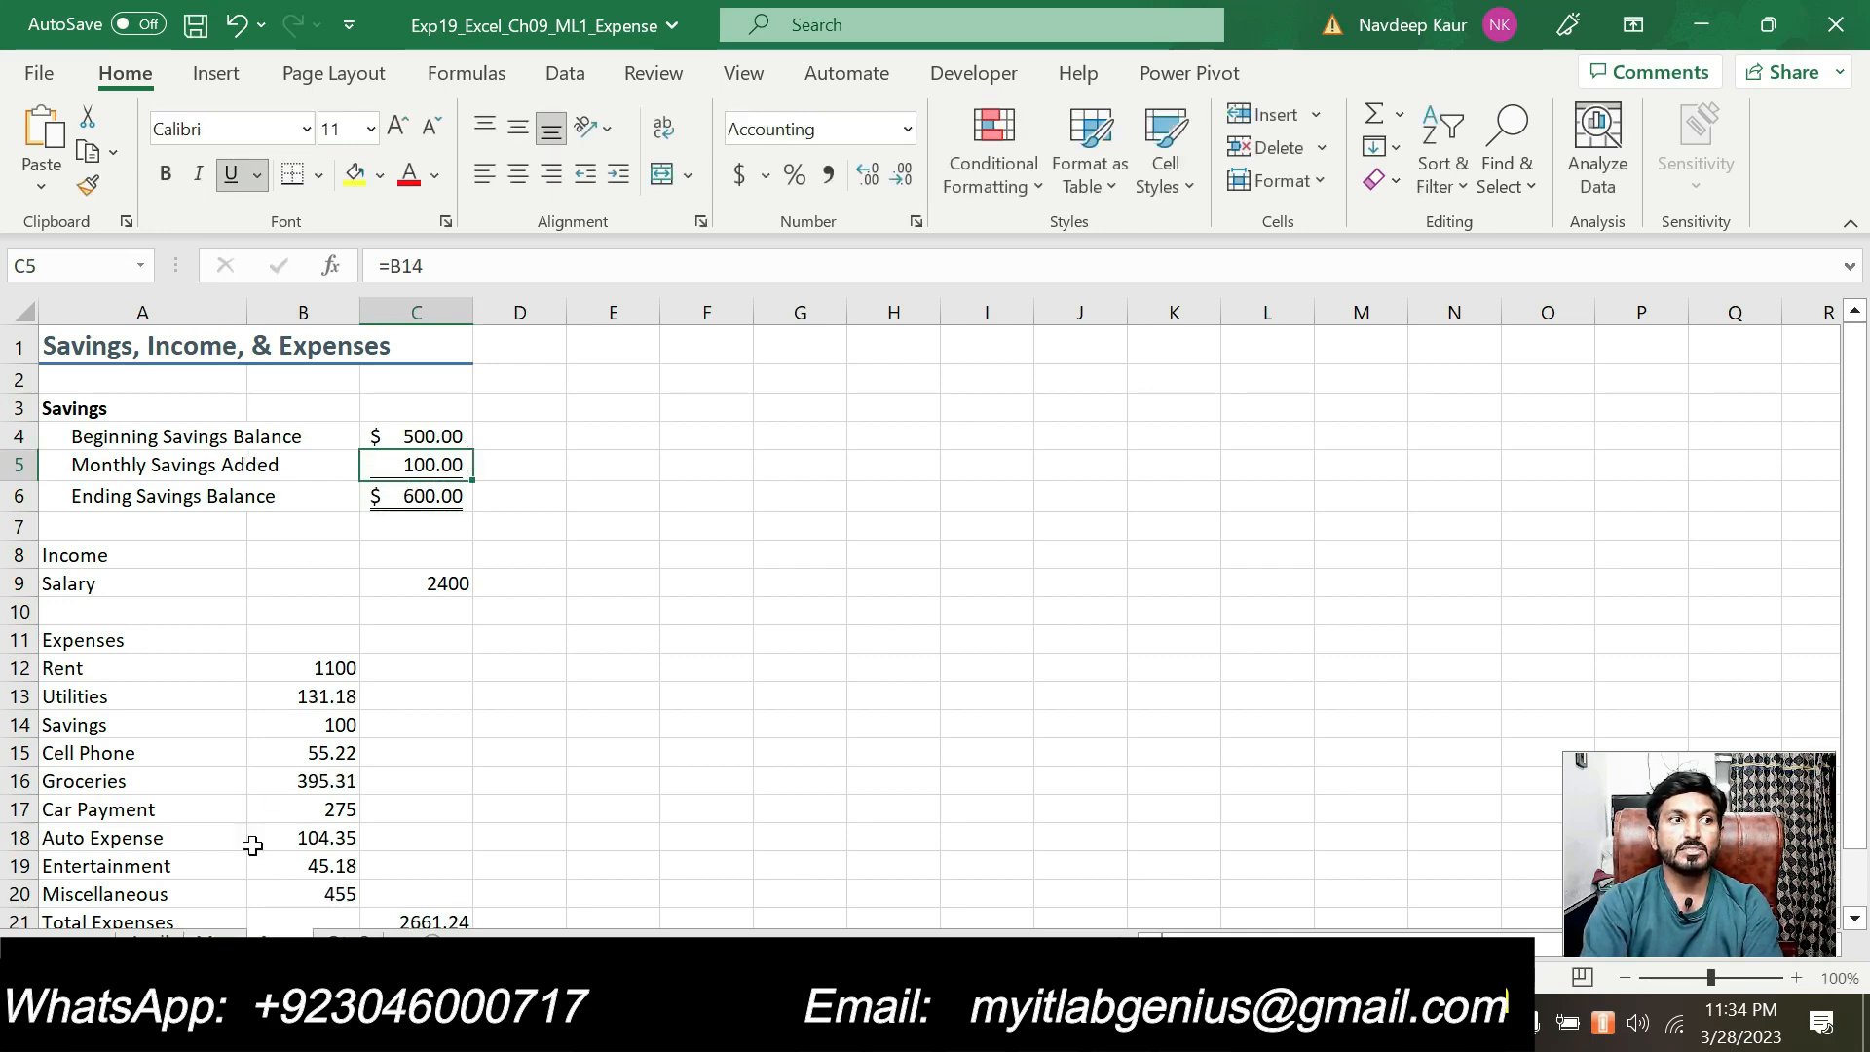
Step: Return to the Word instructions and highlight the step 5 paragraph about the Qtr 2 worksheet in light gray
{"action": "key", "text": "alt+Tab"}
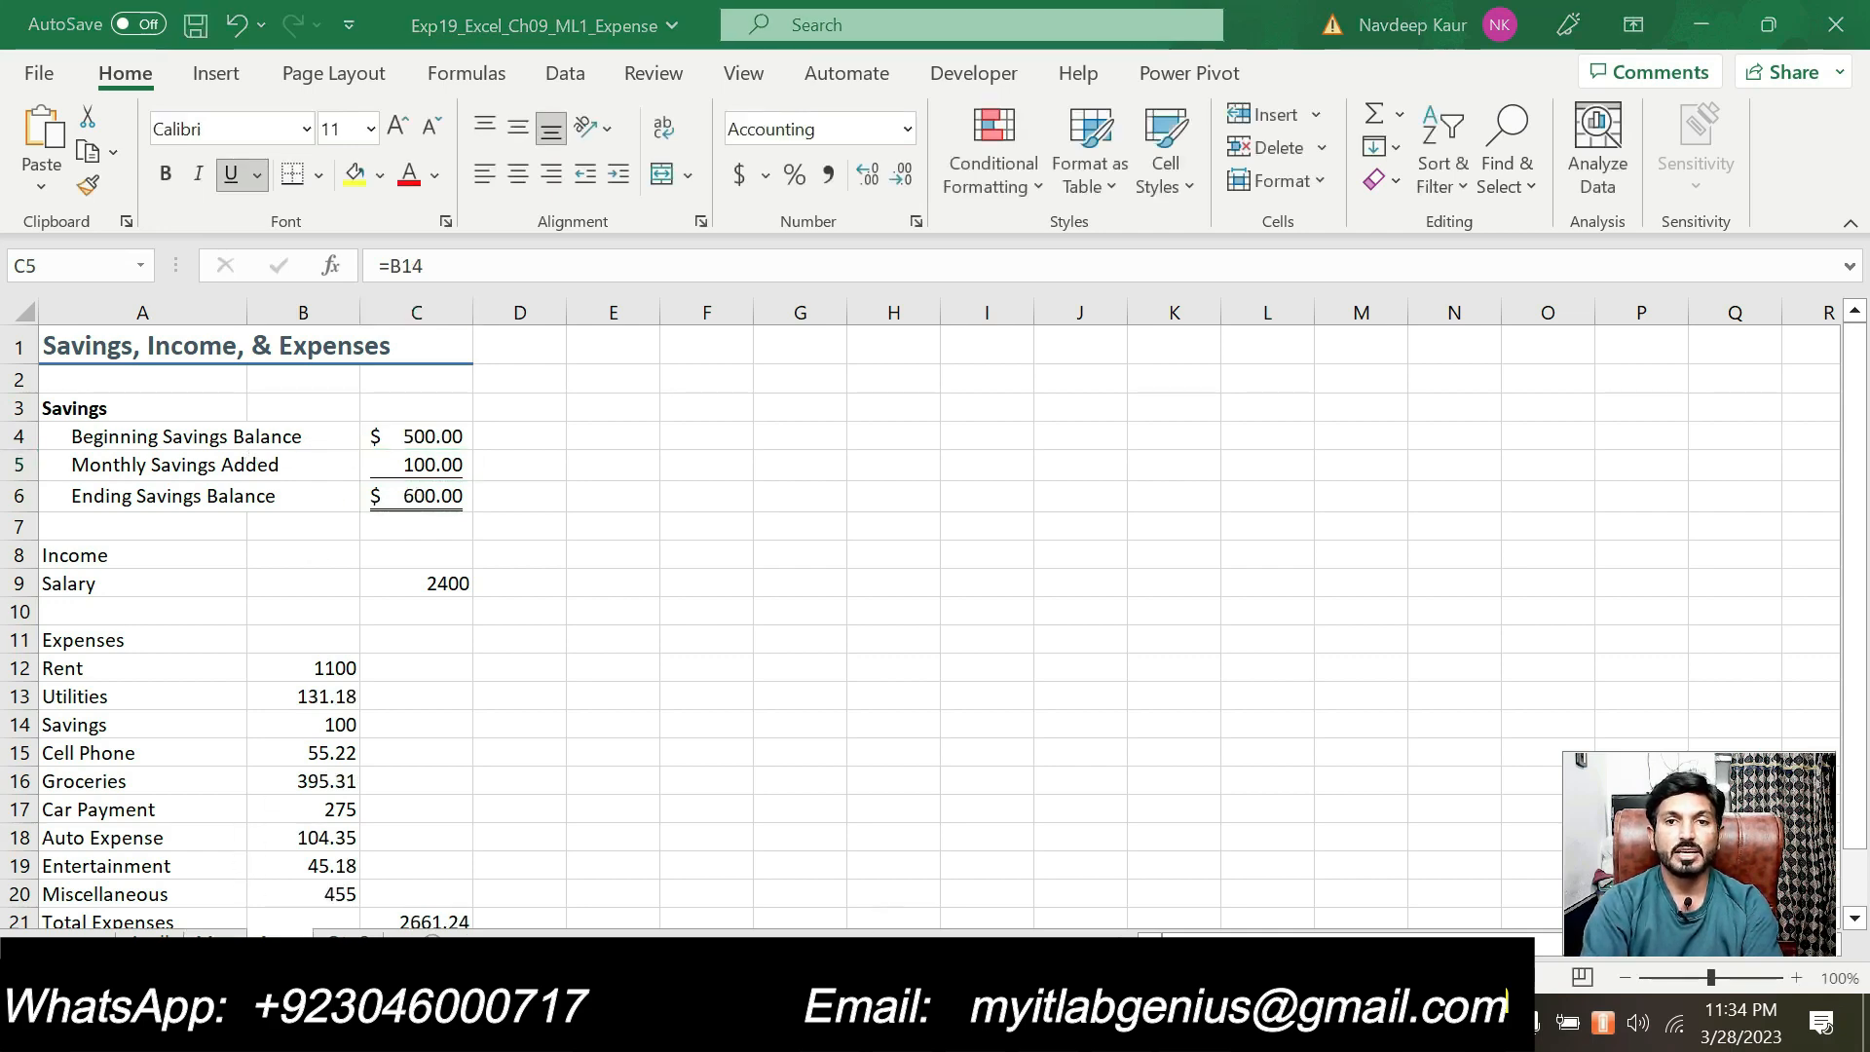
{"action": "scroll", "coordinate": [935, 594], "scroll_direction": "down", "scroll_amount": 3}
{"action": "left_click_drag", "start_coordinate": [964, 668], "coordinate": [564, 647]}
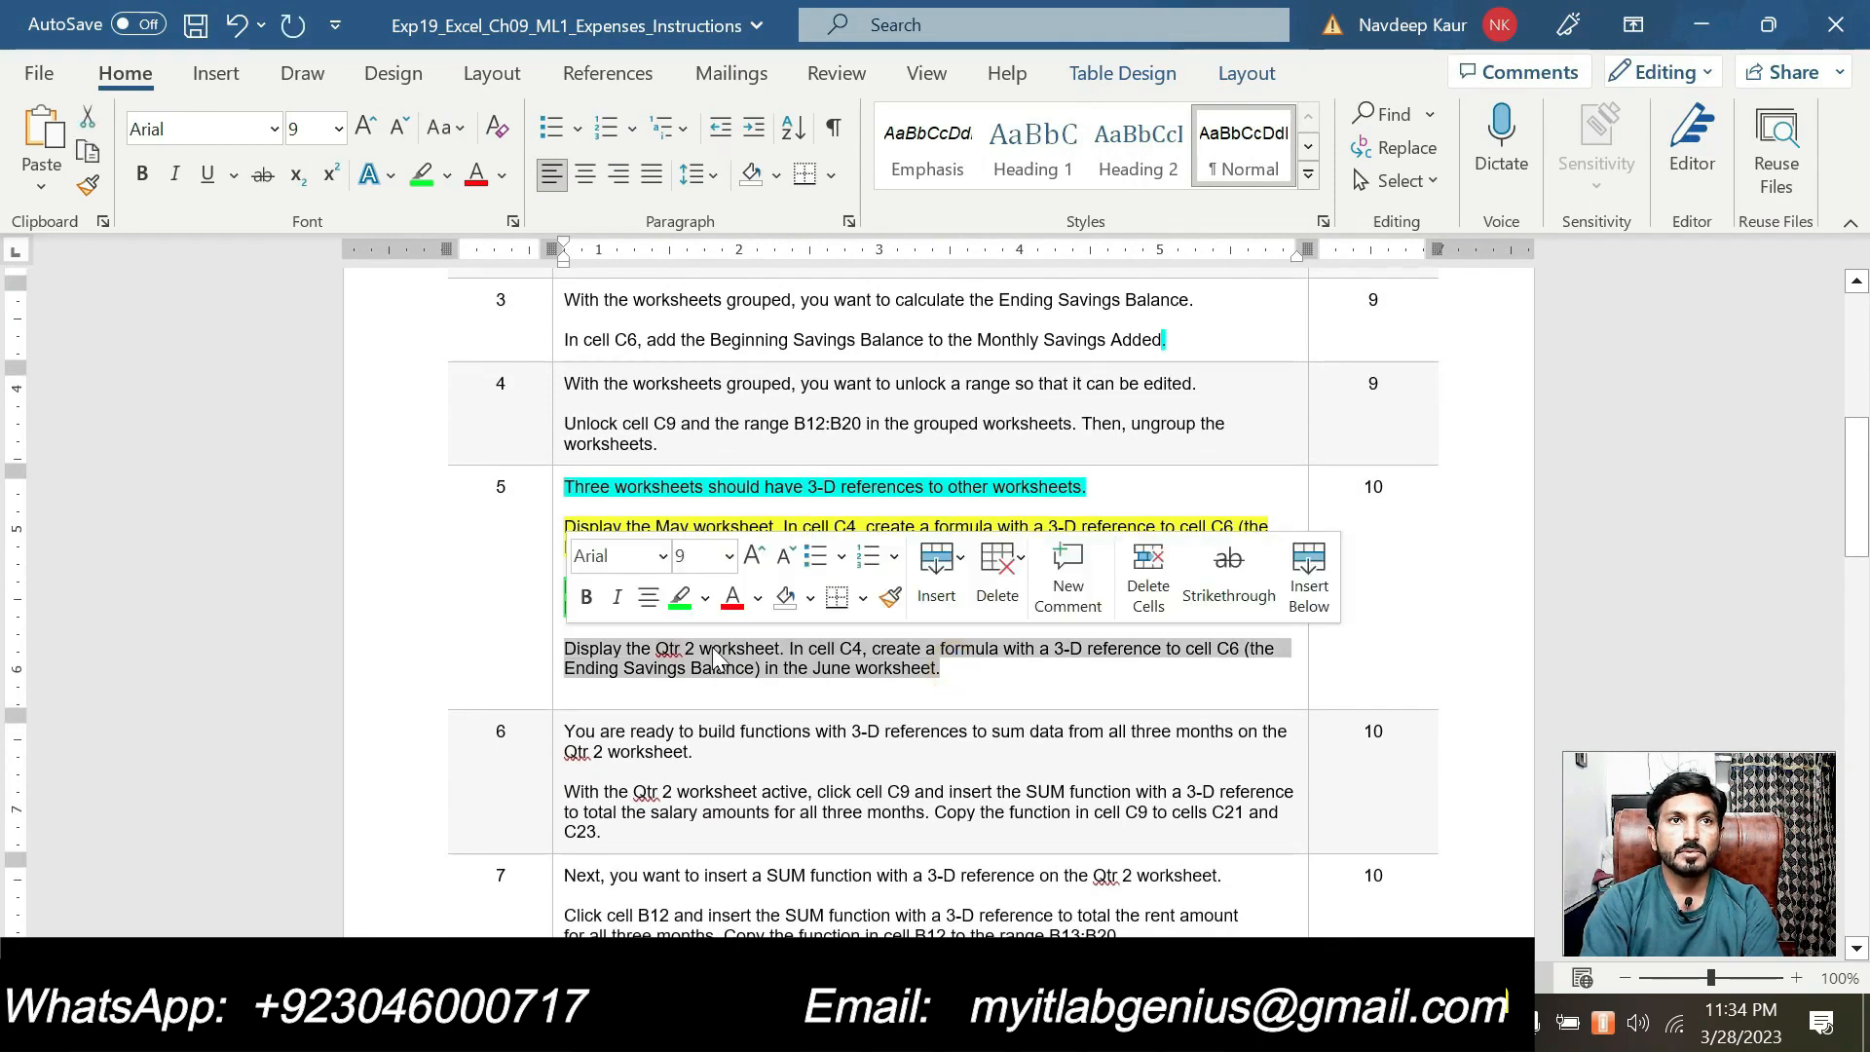
{"action": "left_click", "coordinate": [704, 597]}
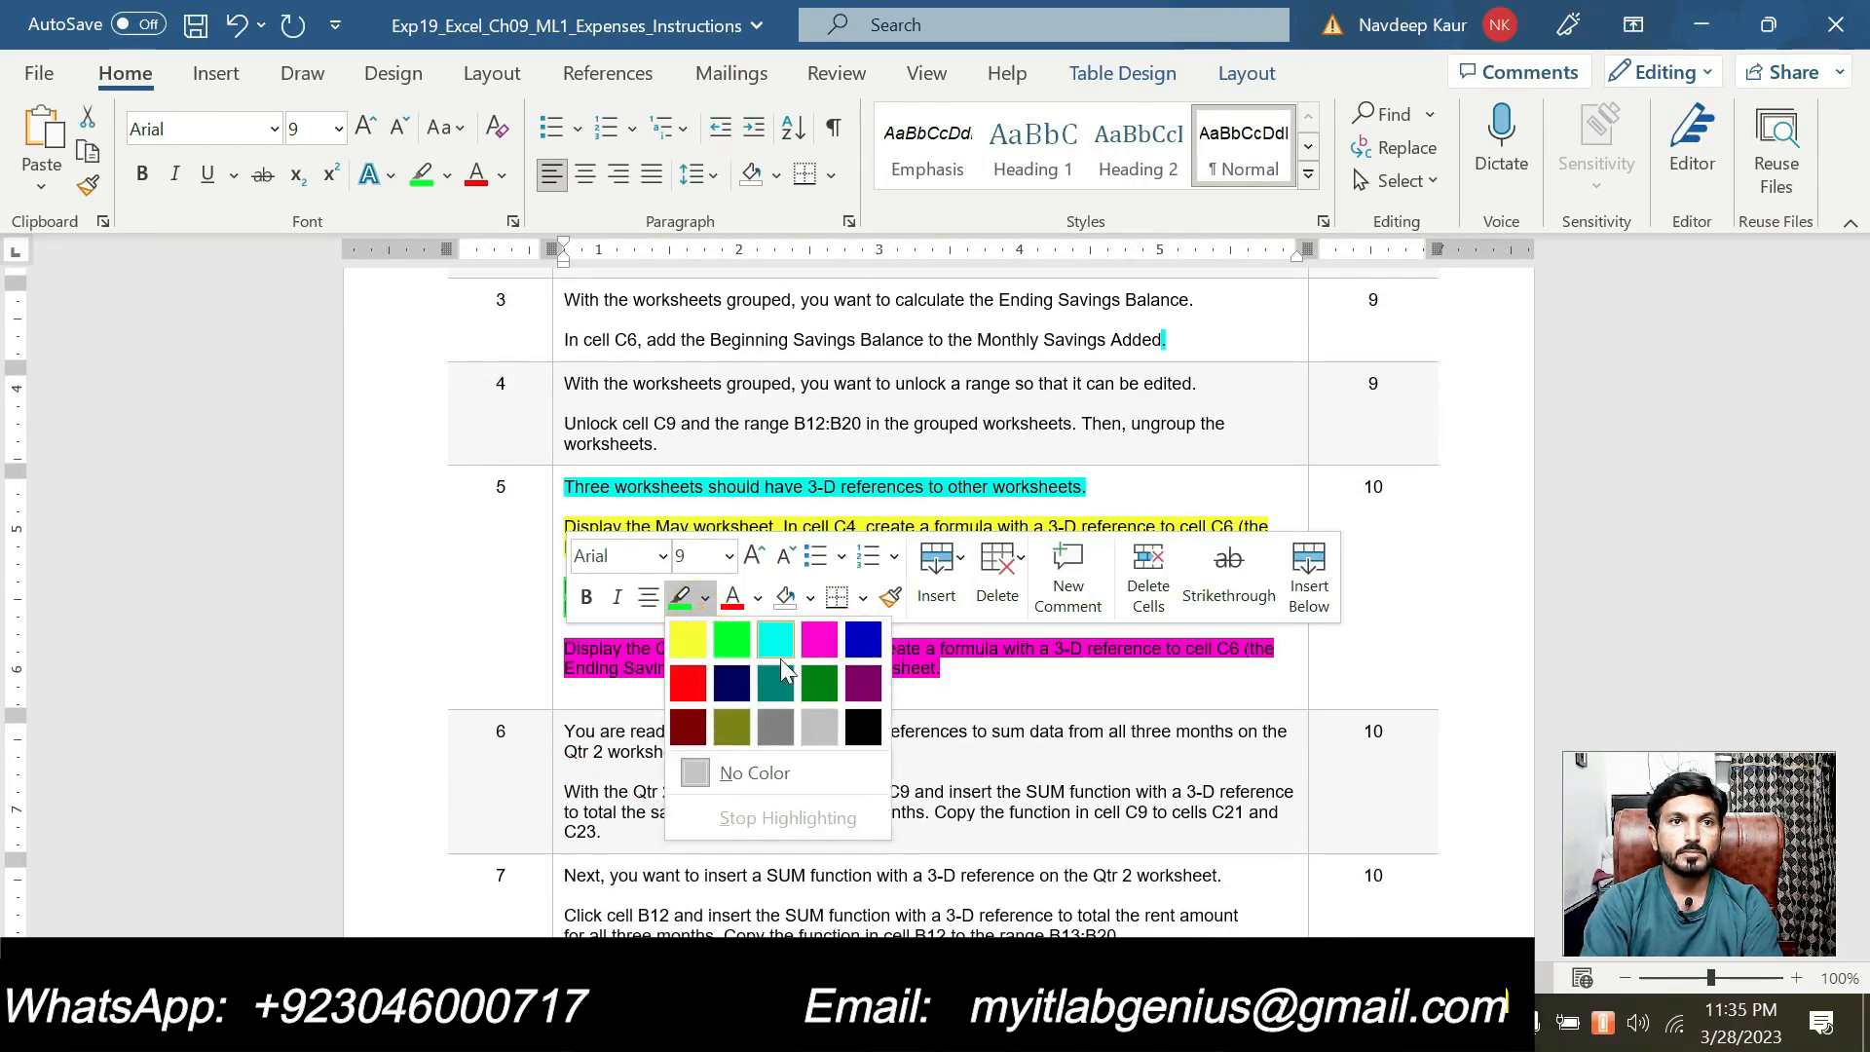
{"action": "left_click", "coordinate": [814, 733]}
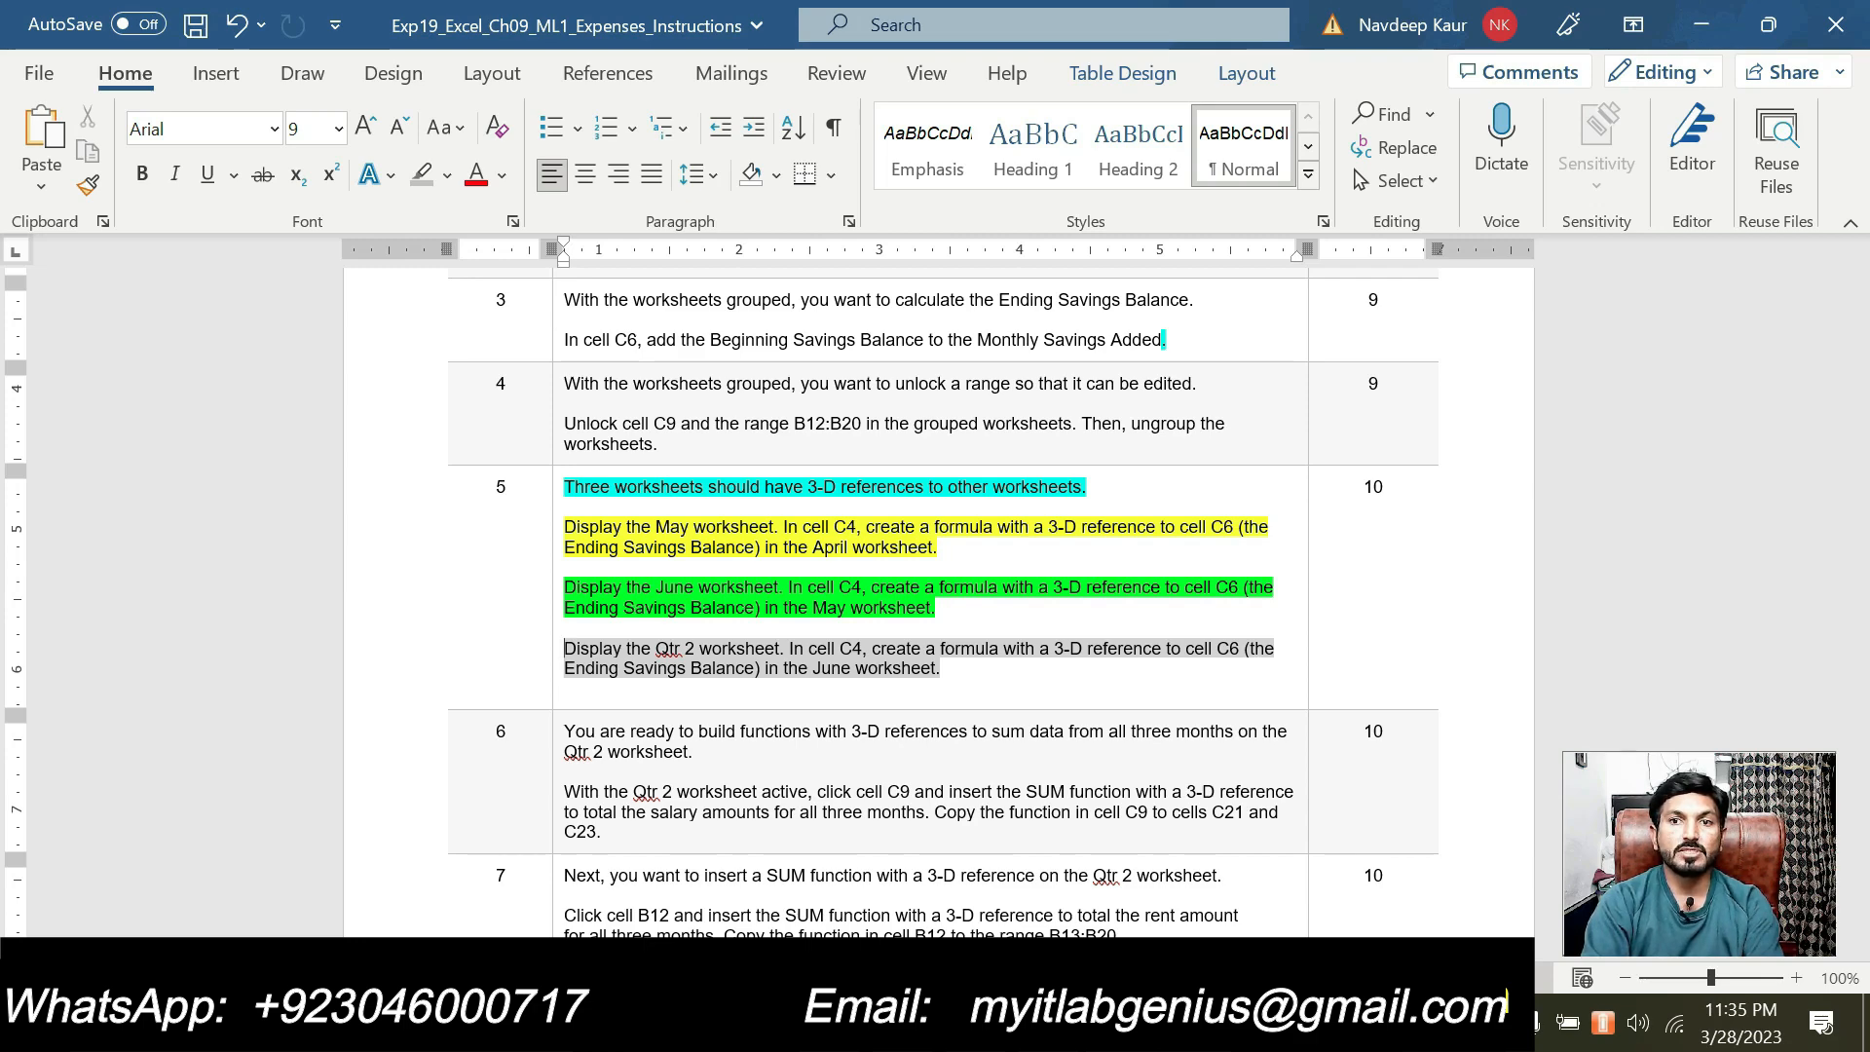
Step: Switch to Excel and enter =June!C6 in cell C4 of the Qtr 2 worksheet, rechecking the step 5 instruction
{"action": "key", "text": "alt+Tab"}
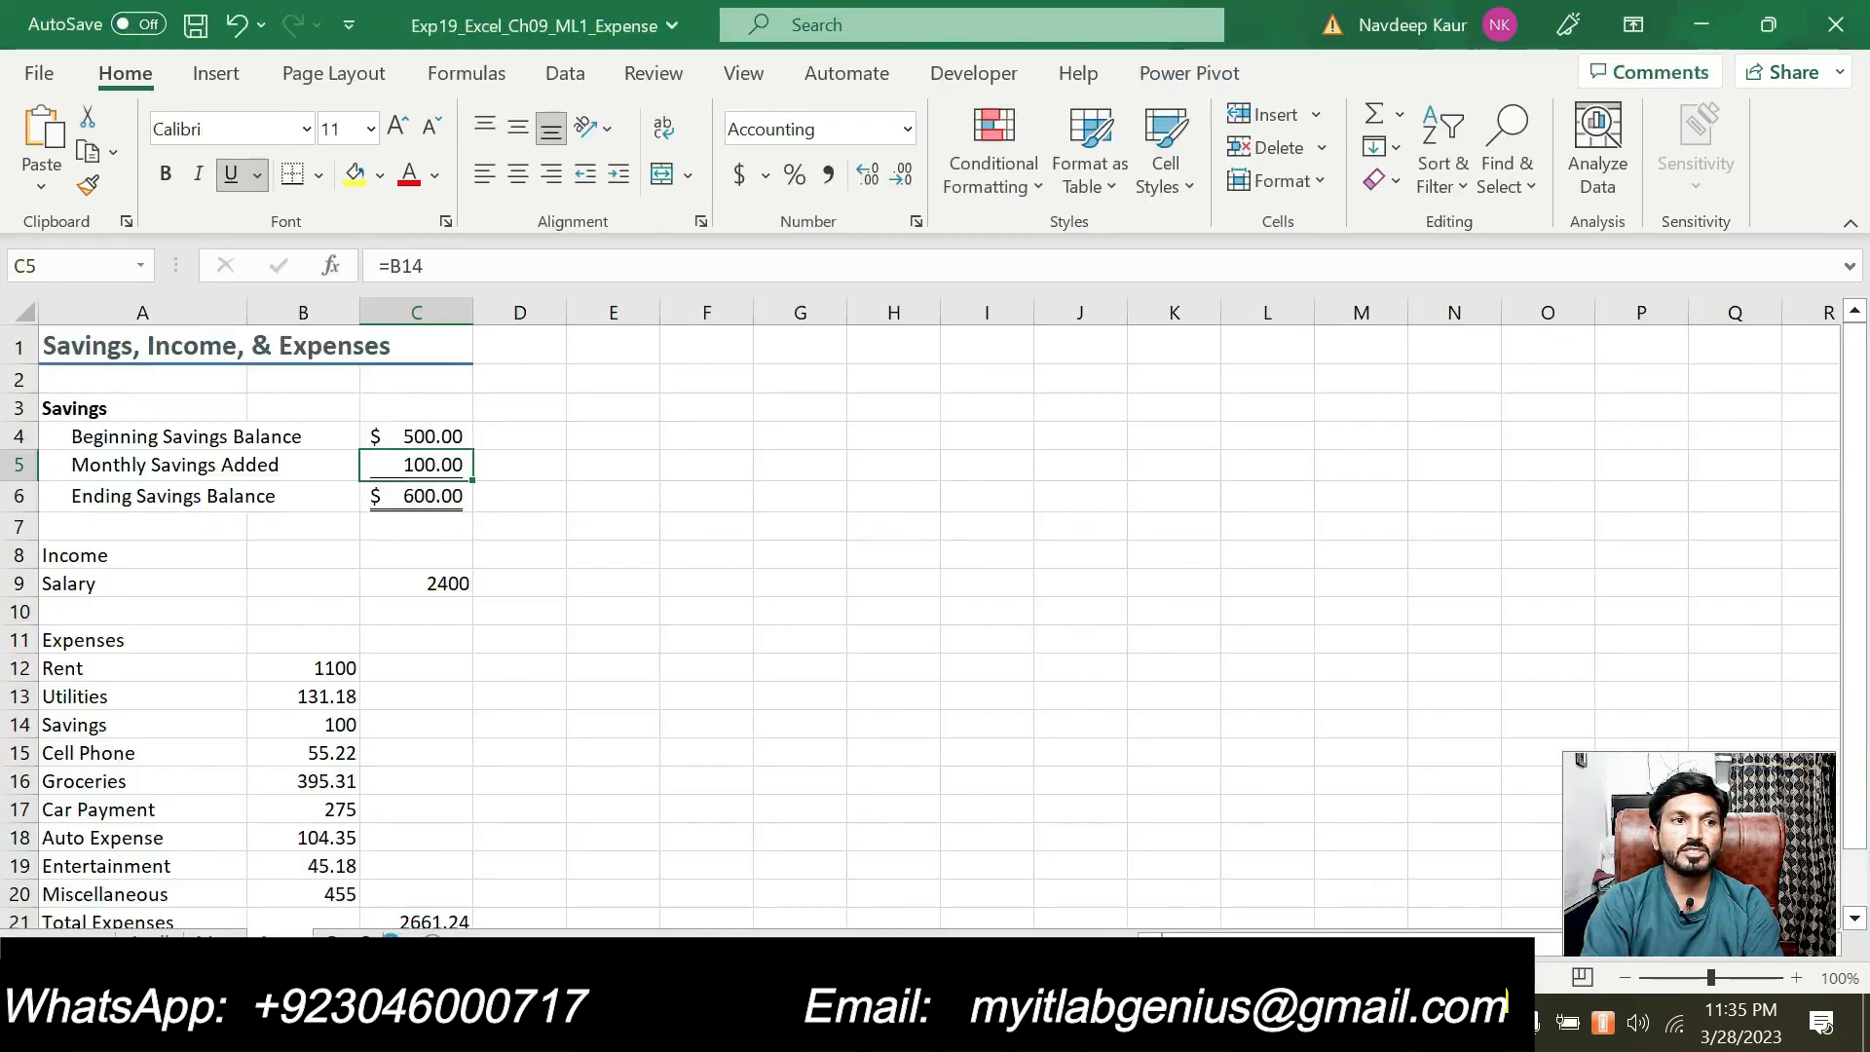
{"action": "left_click", "coordinate": [366, 942]}
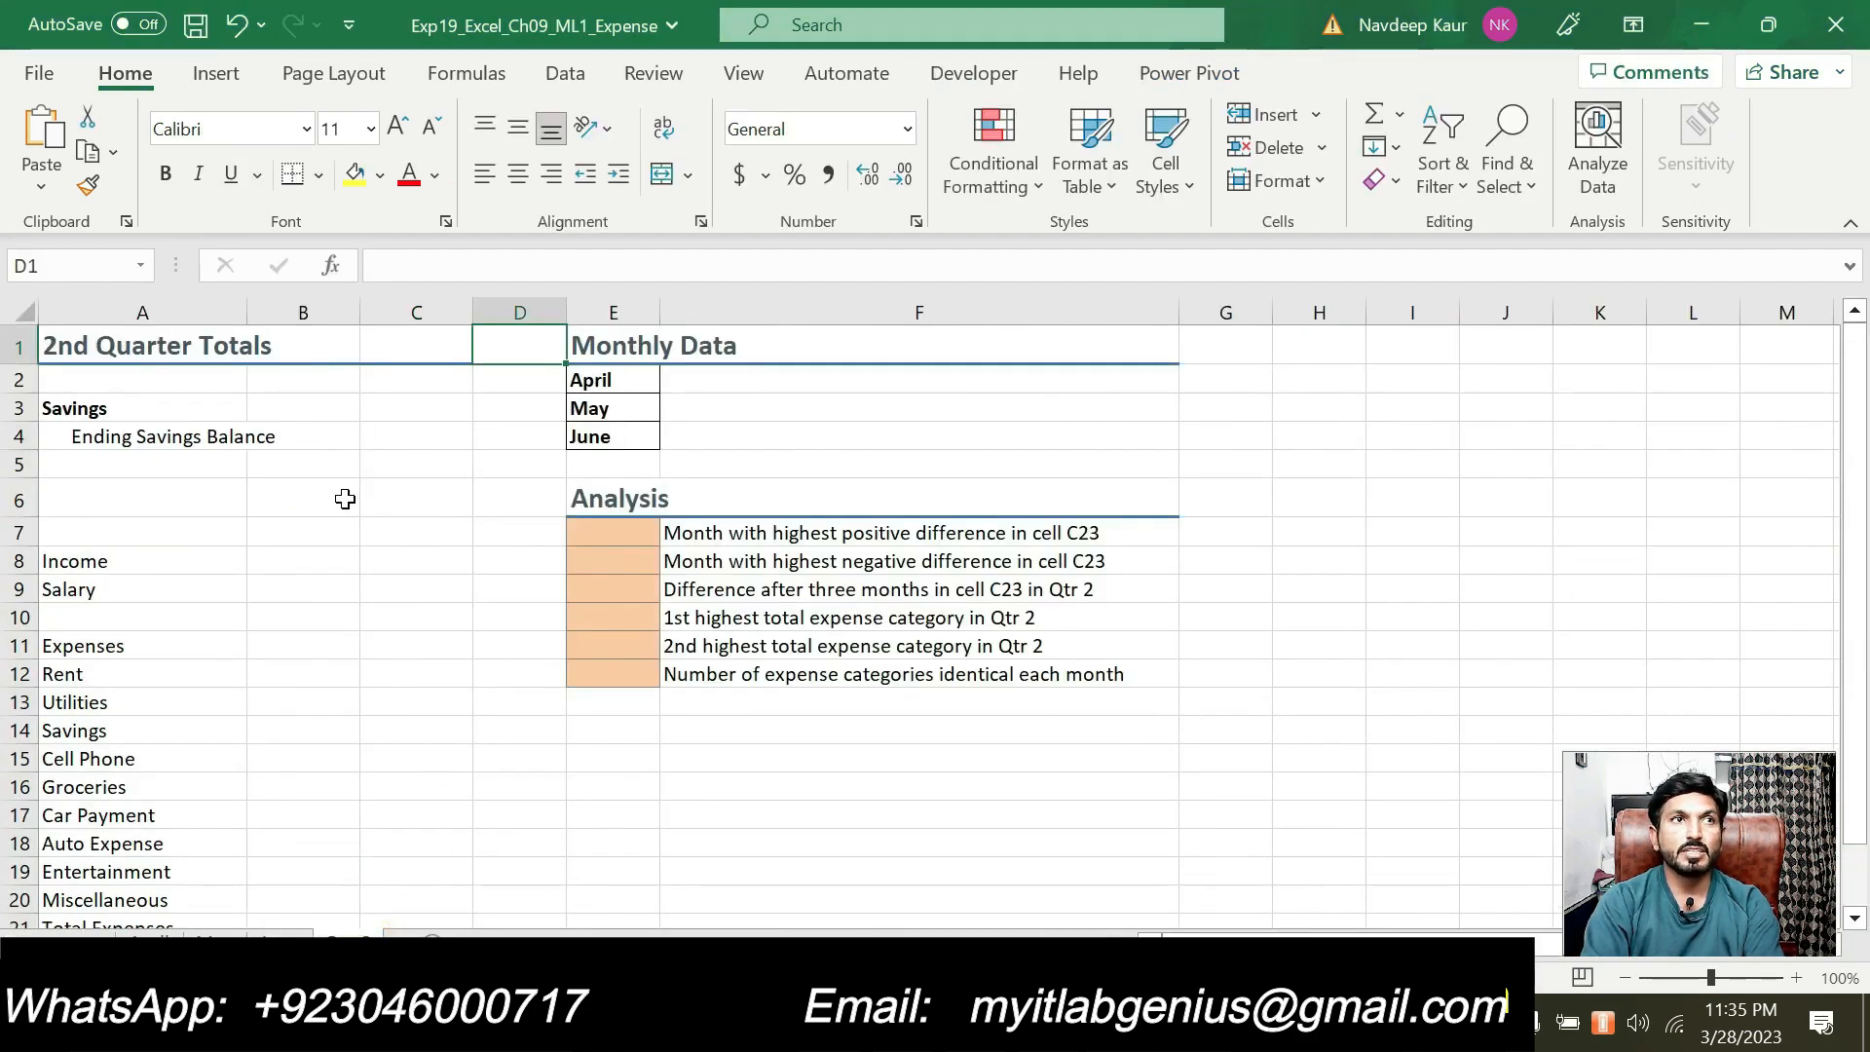
{"action": "left_click", "coordinate": [388, 441]}
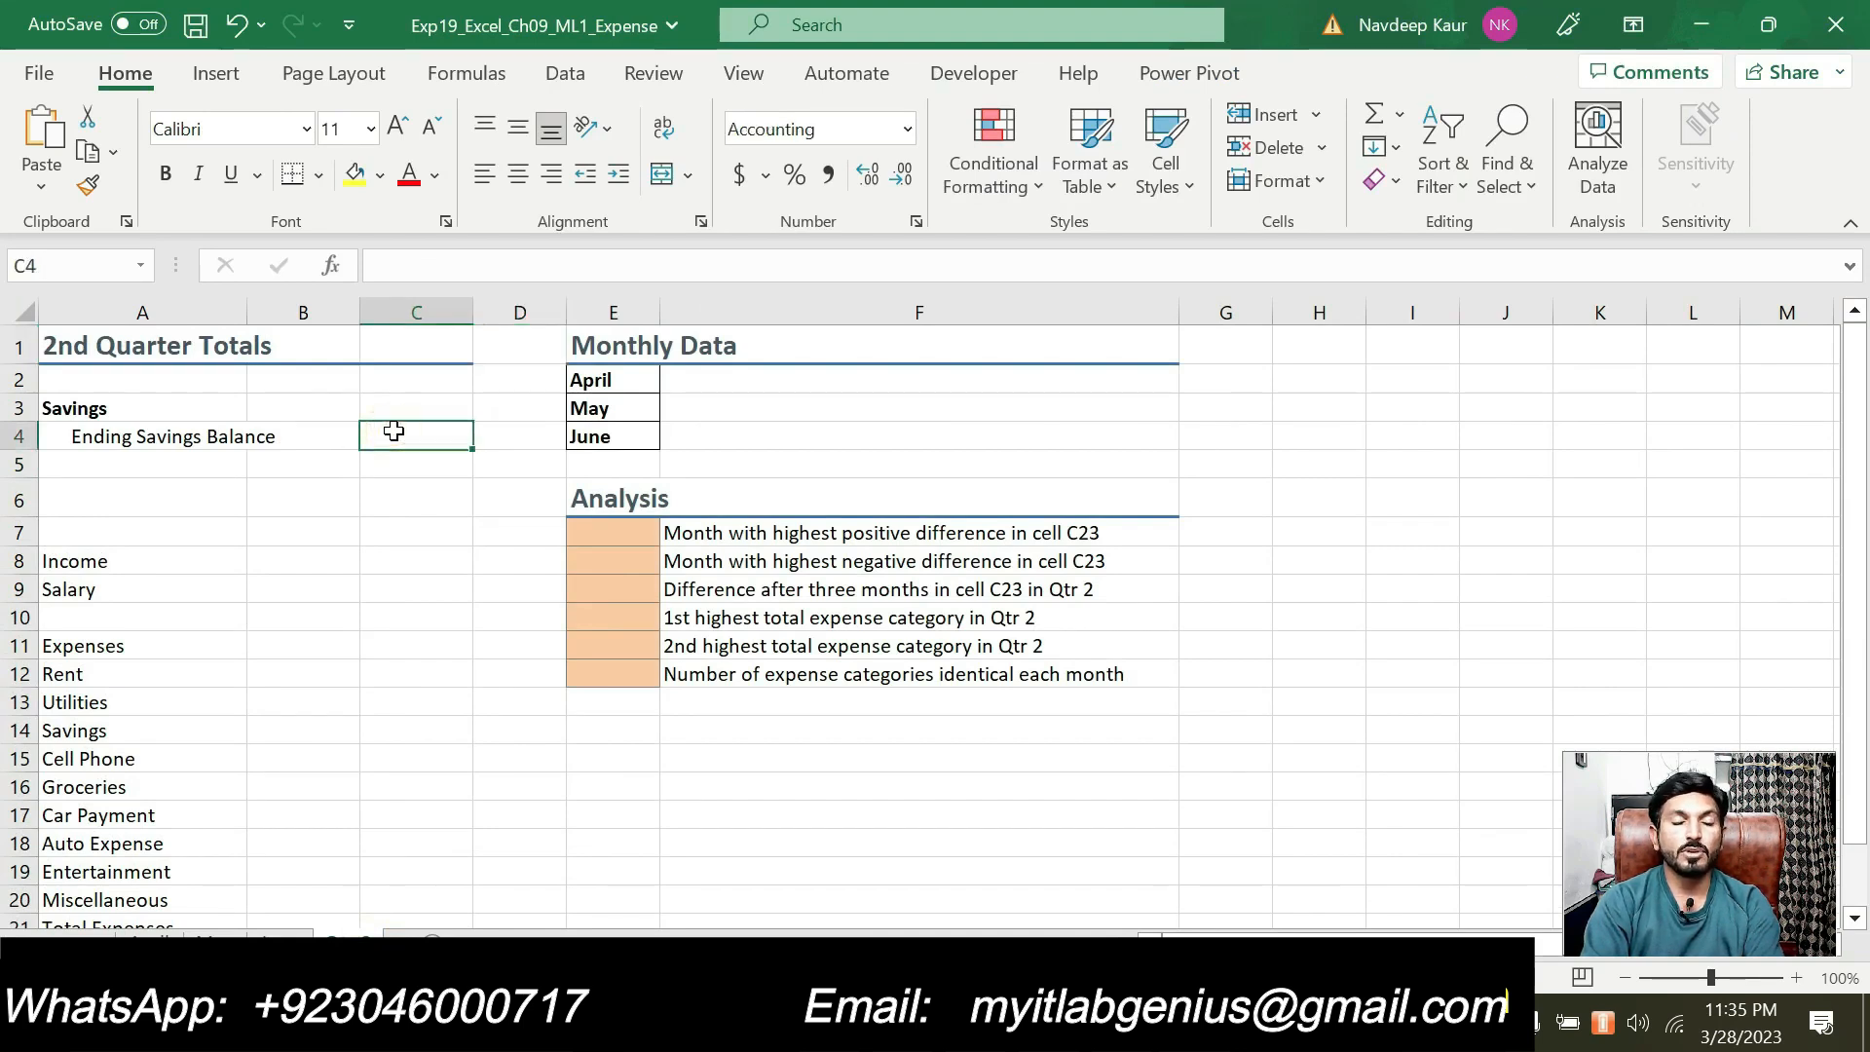
{"action": "type", "text": "="}
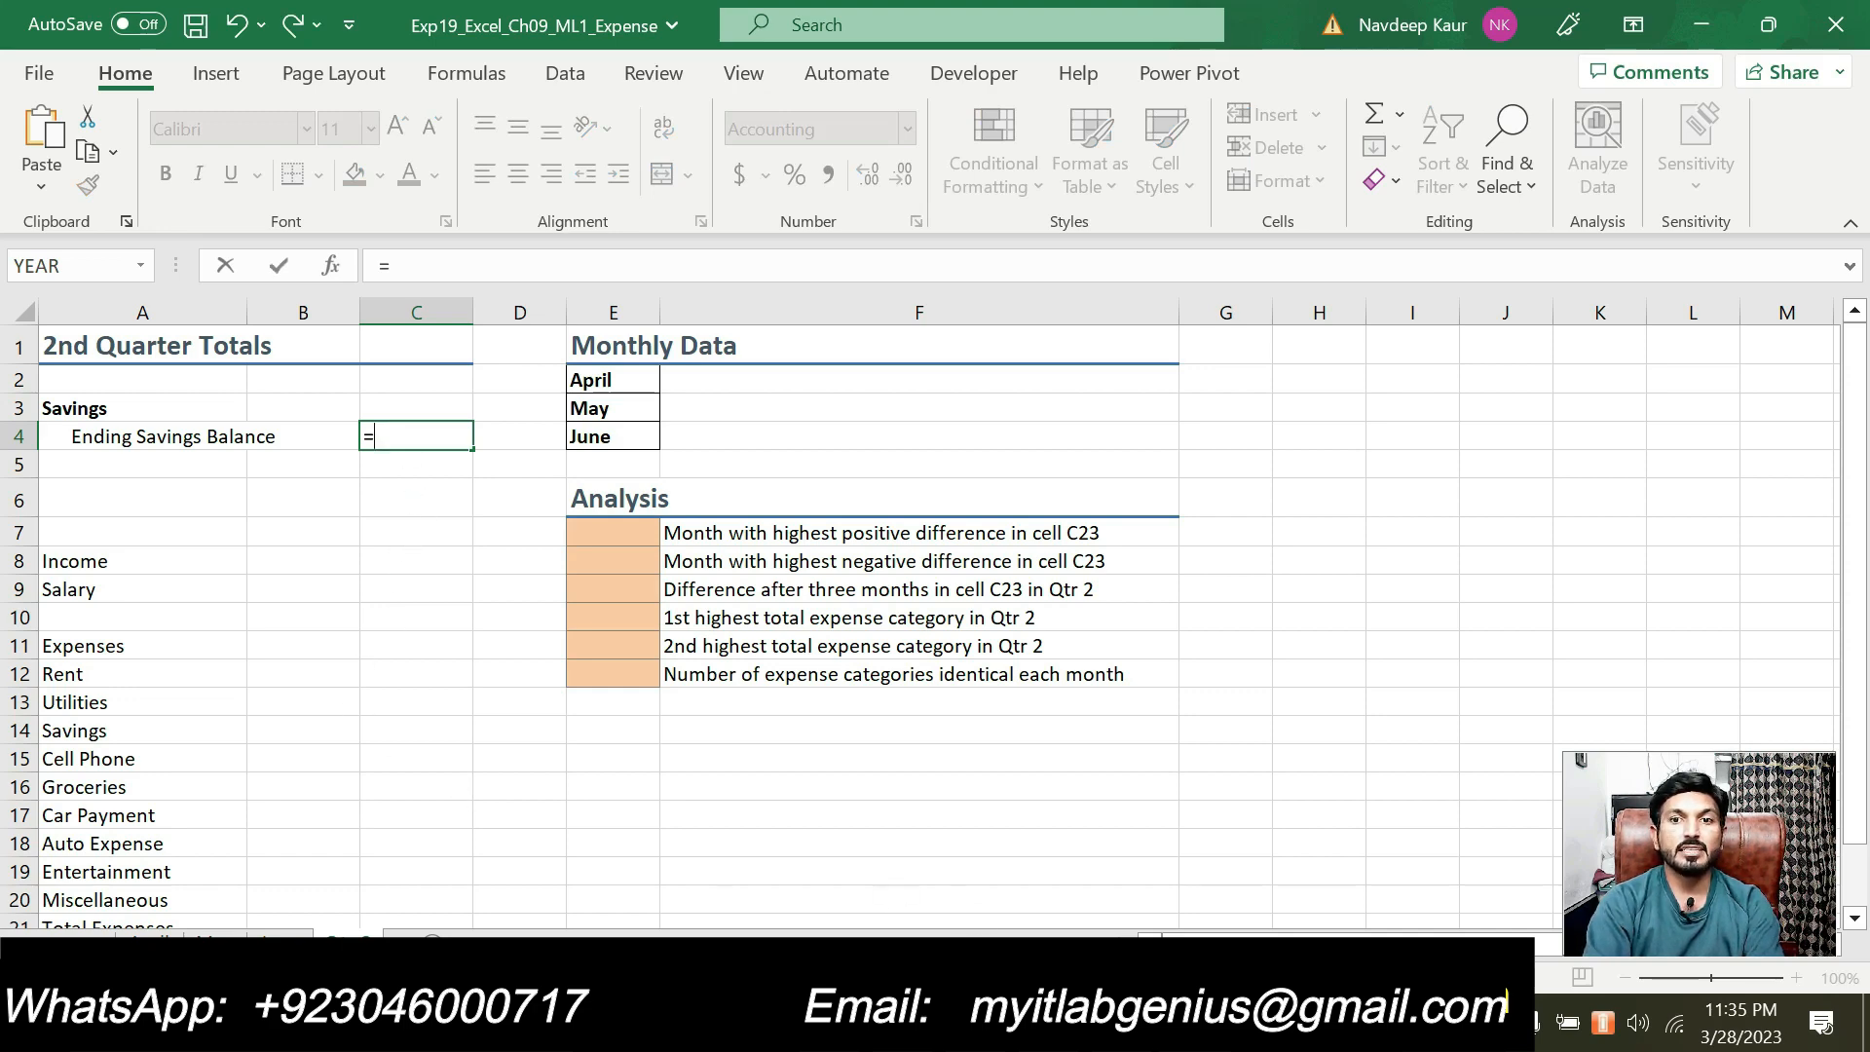
{"action": "key", "text": "alt+Tab"}
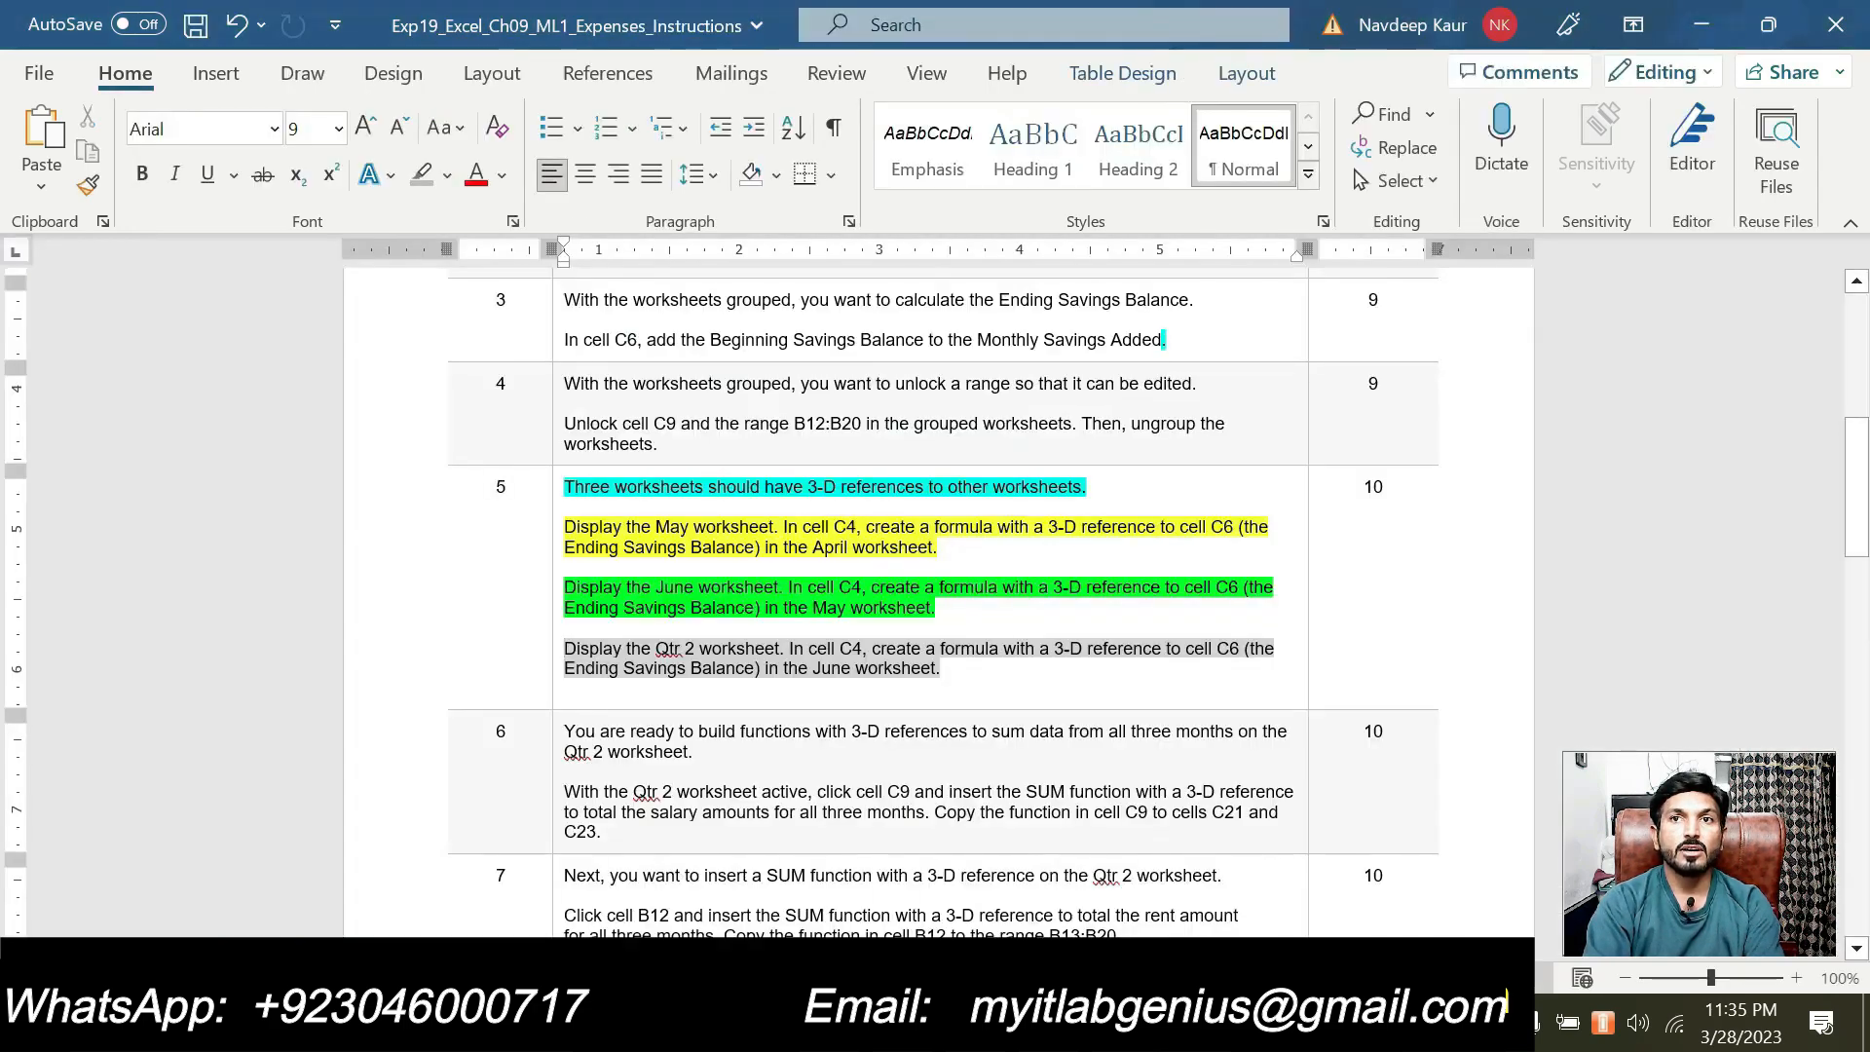
{"action": "key", "text": "alt+Tab"}
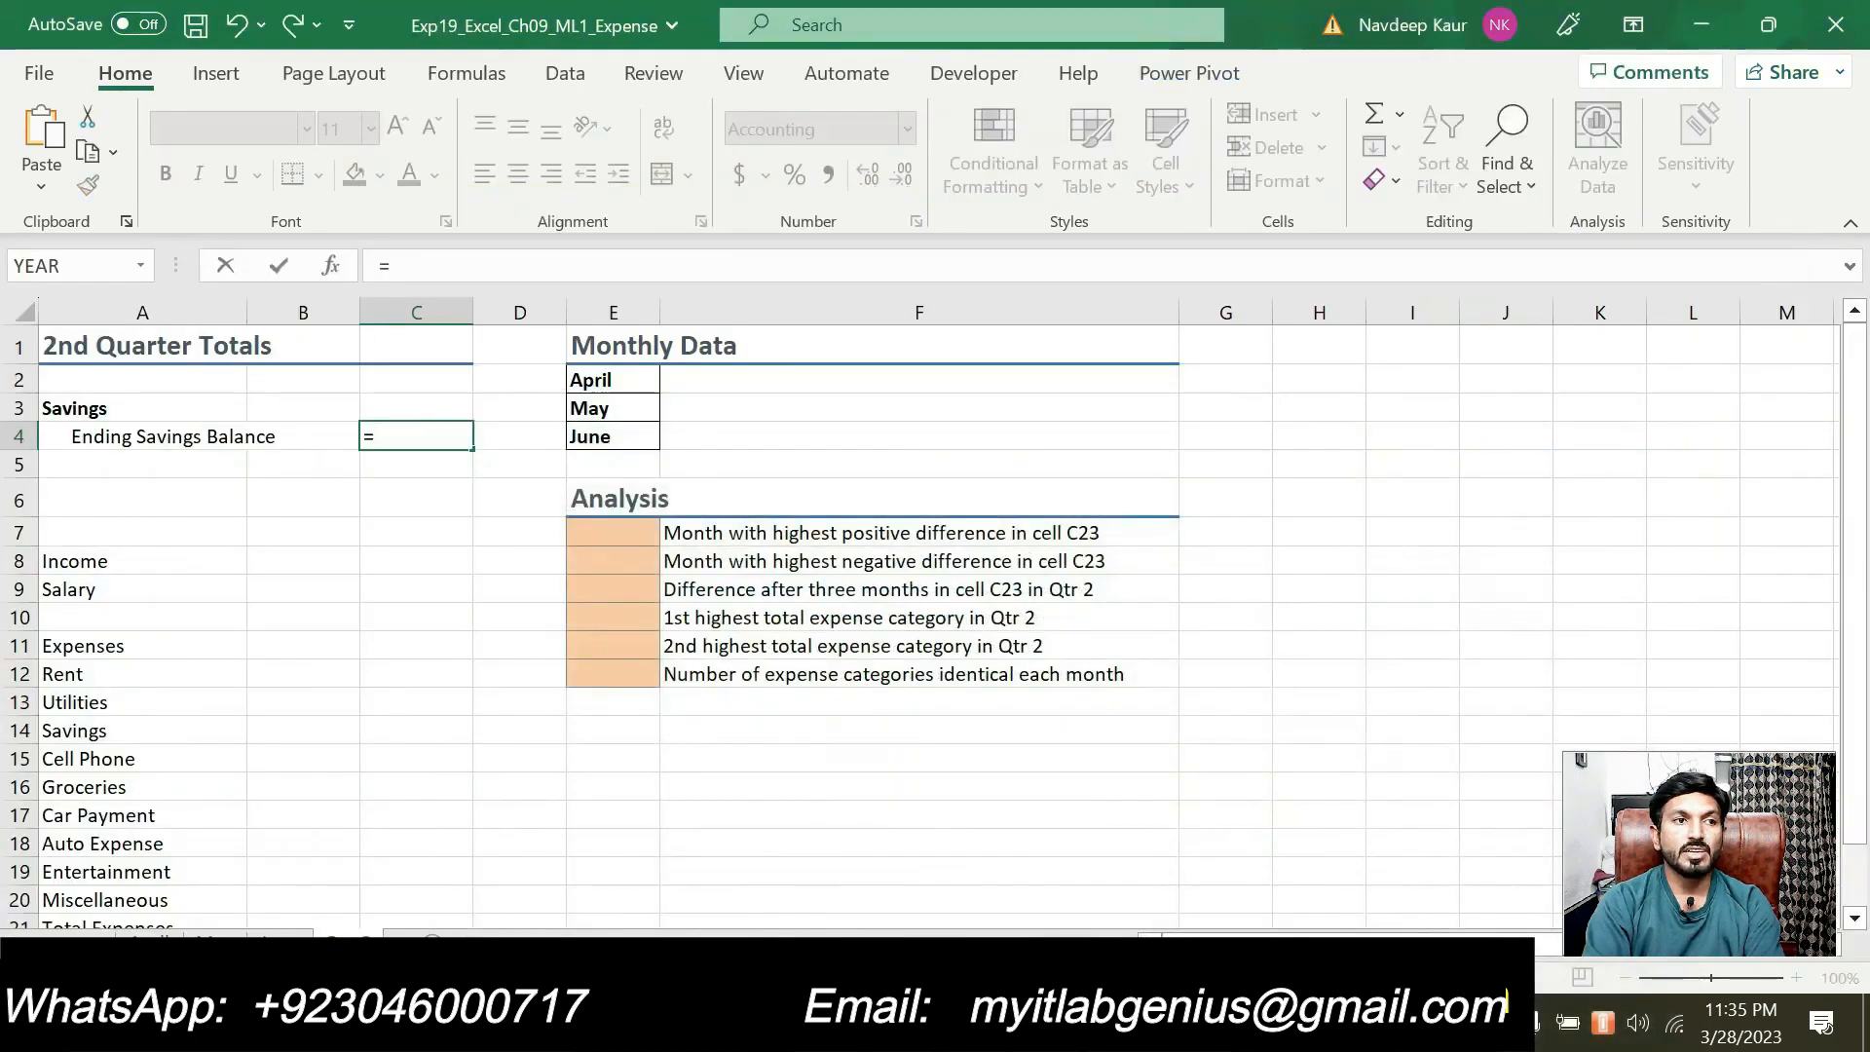
{"action": "left_click", "coordinate": [297, 933]}
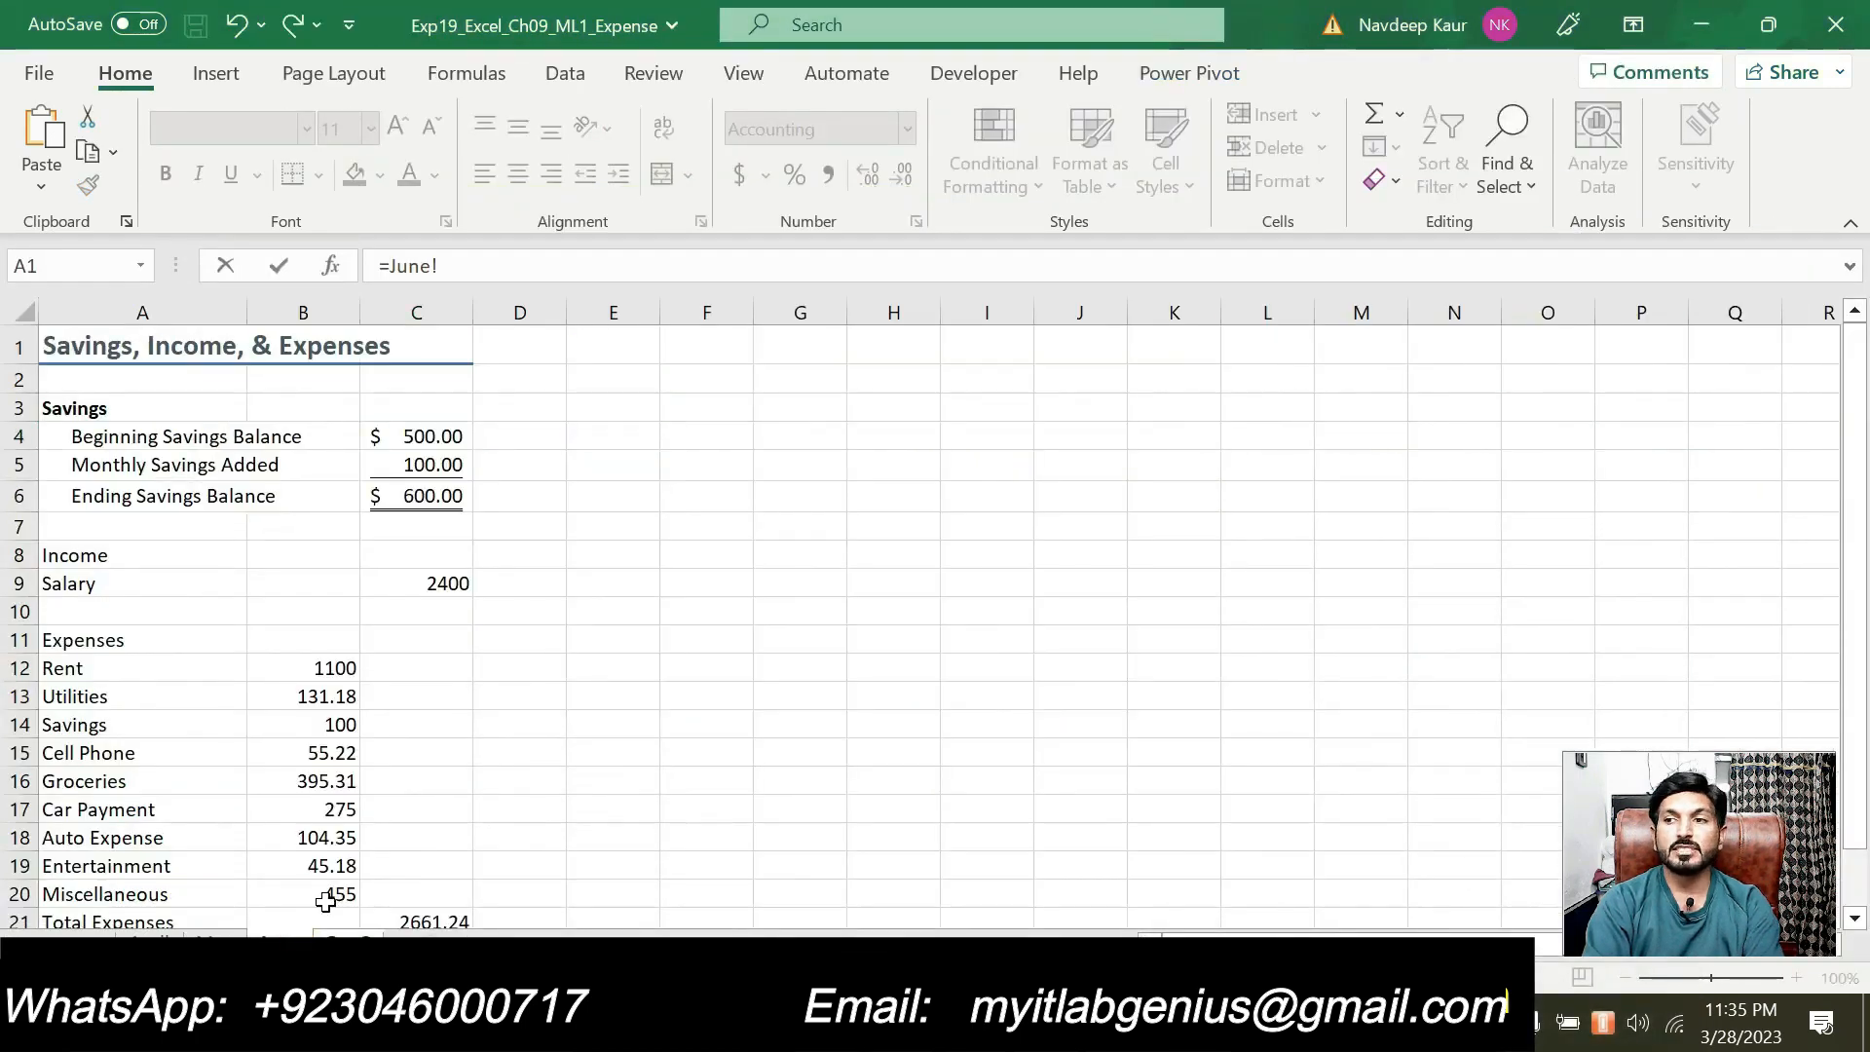
{"action": "left_click", "coordinate": [431, 494]}
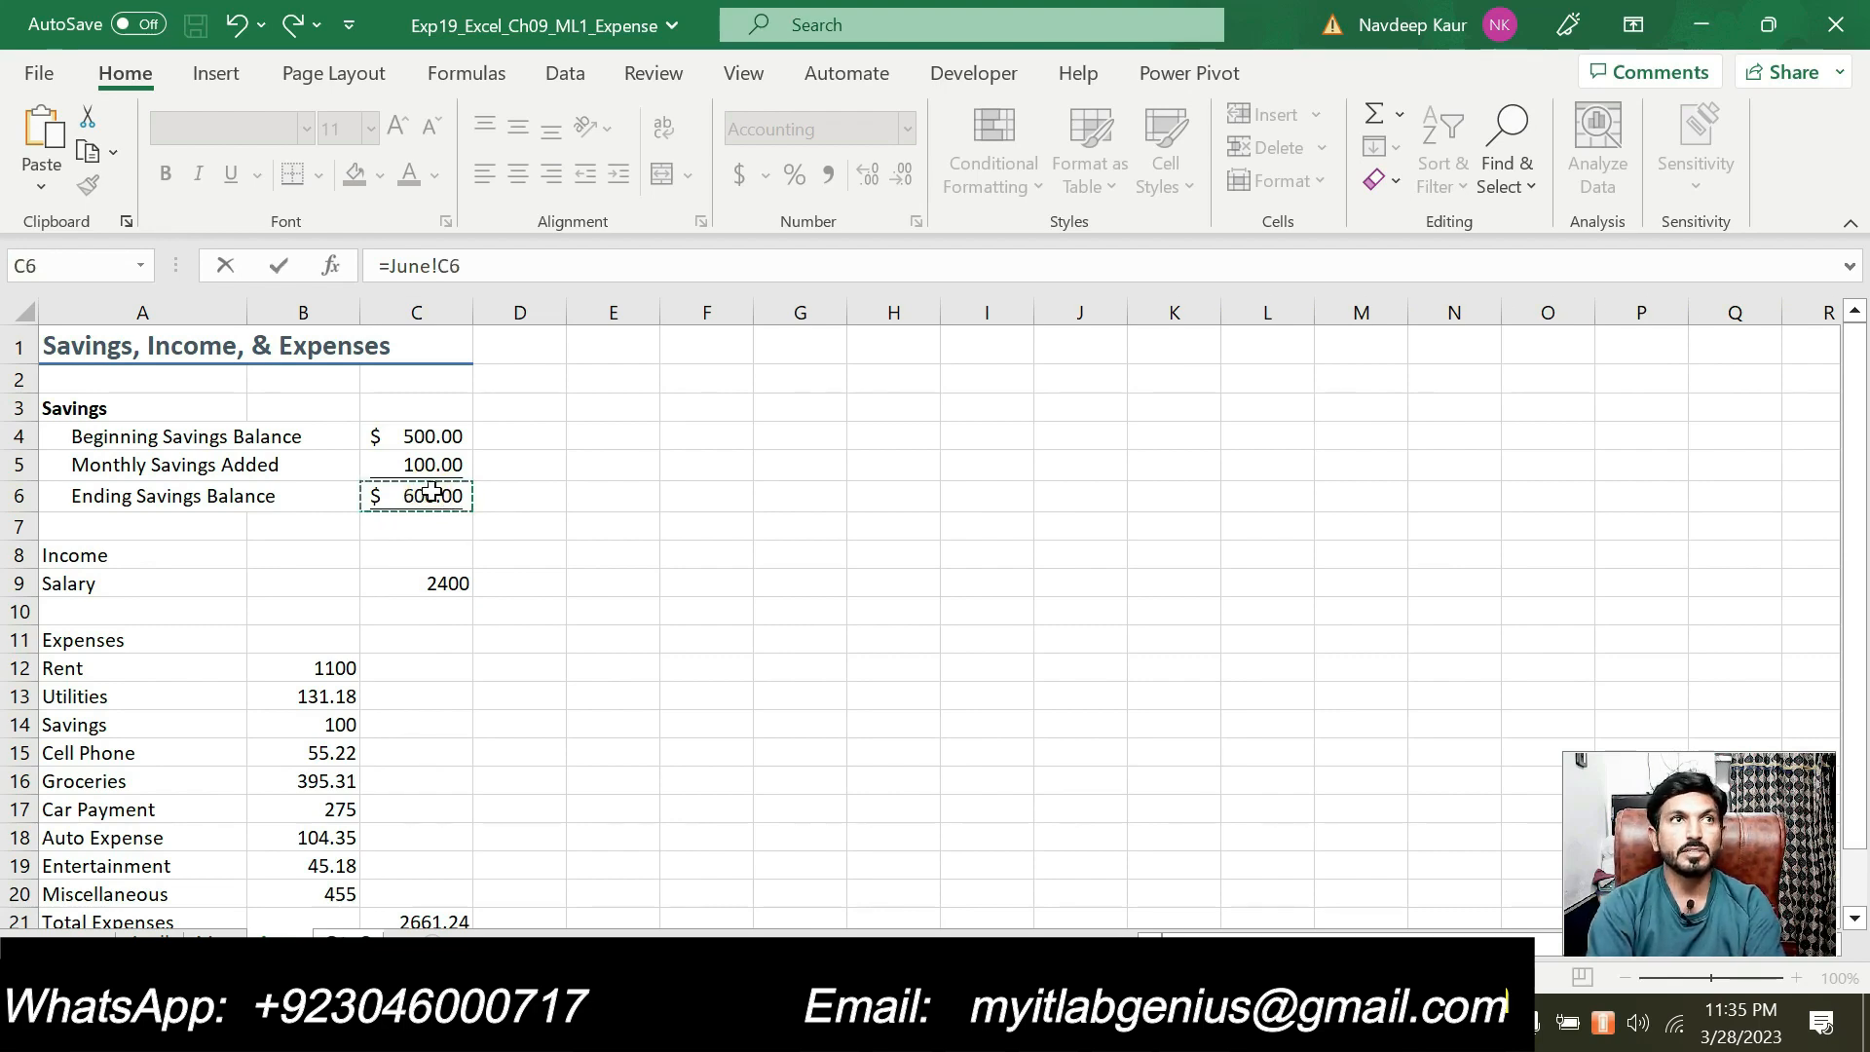
{"action": "key", "text": "Return"}
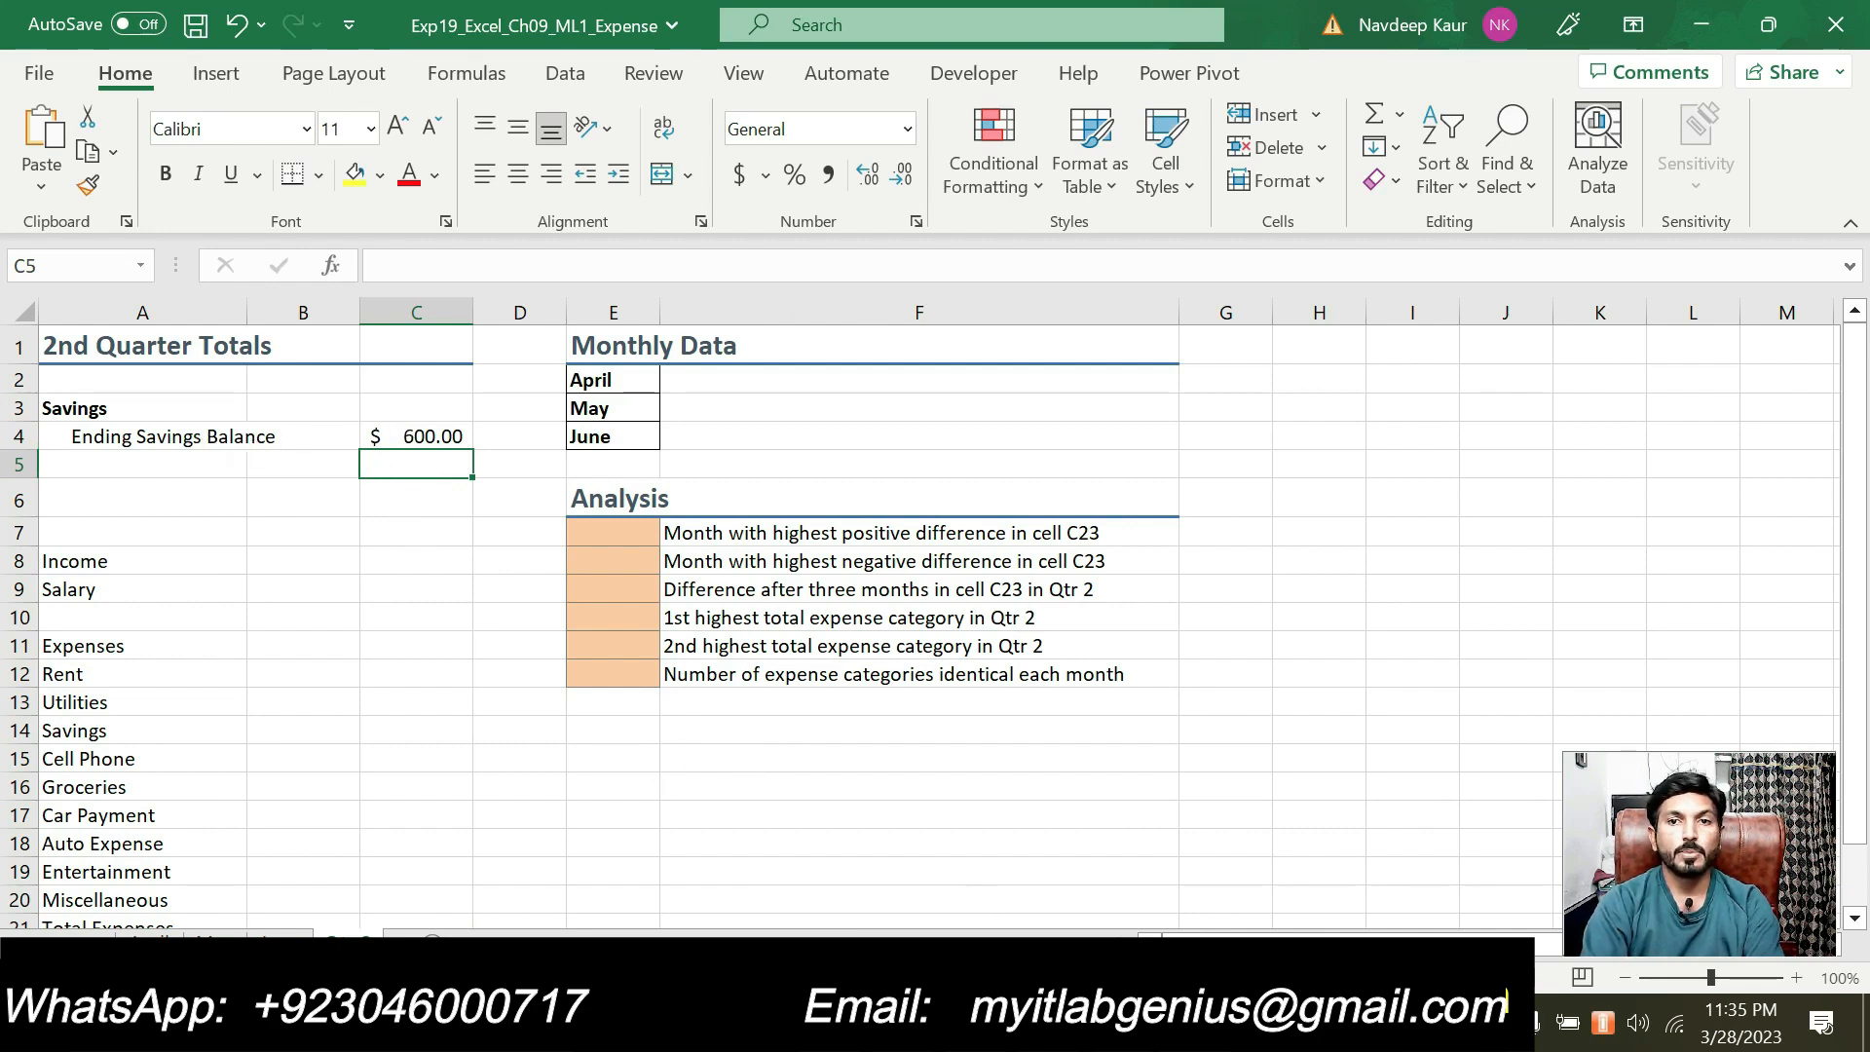
Step: Return to the Word instructions and remove the highlighting from all of the step 5 text
{"action": "key", "text": "alt+Tab"}
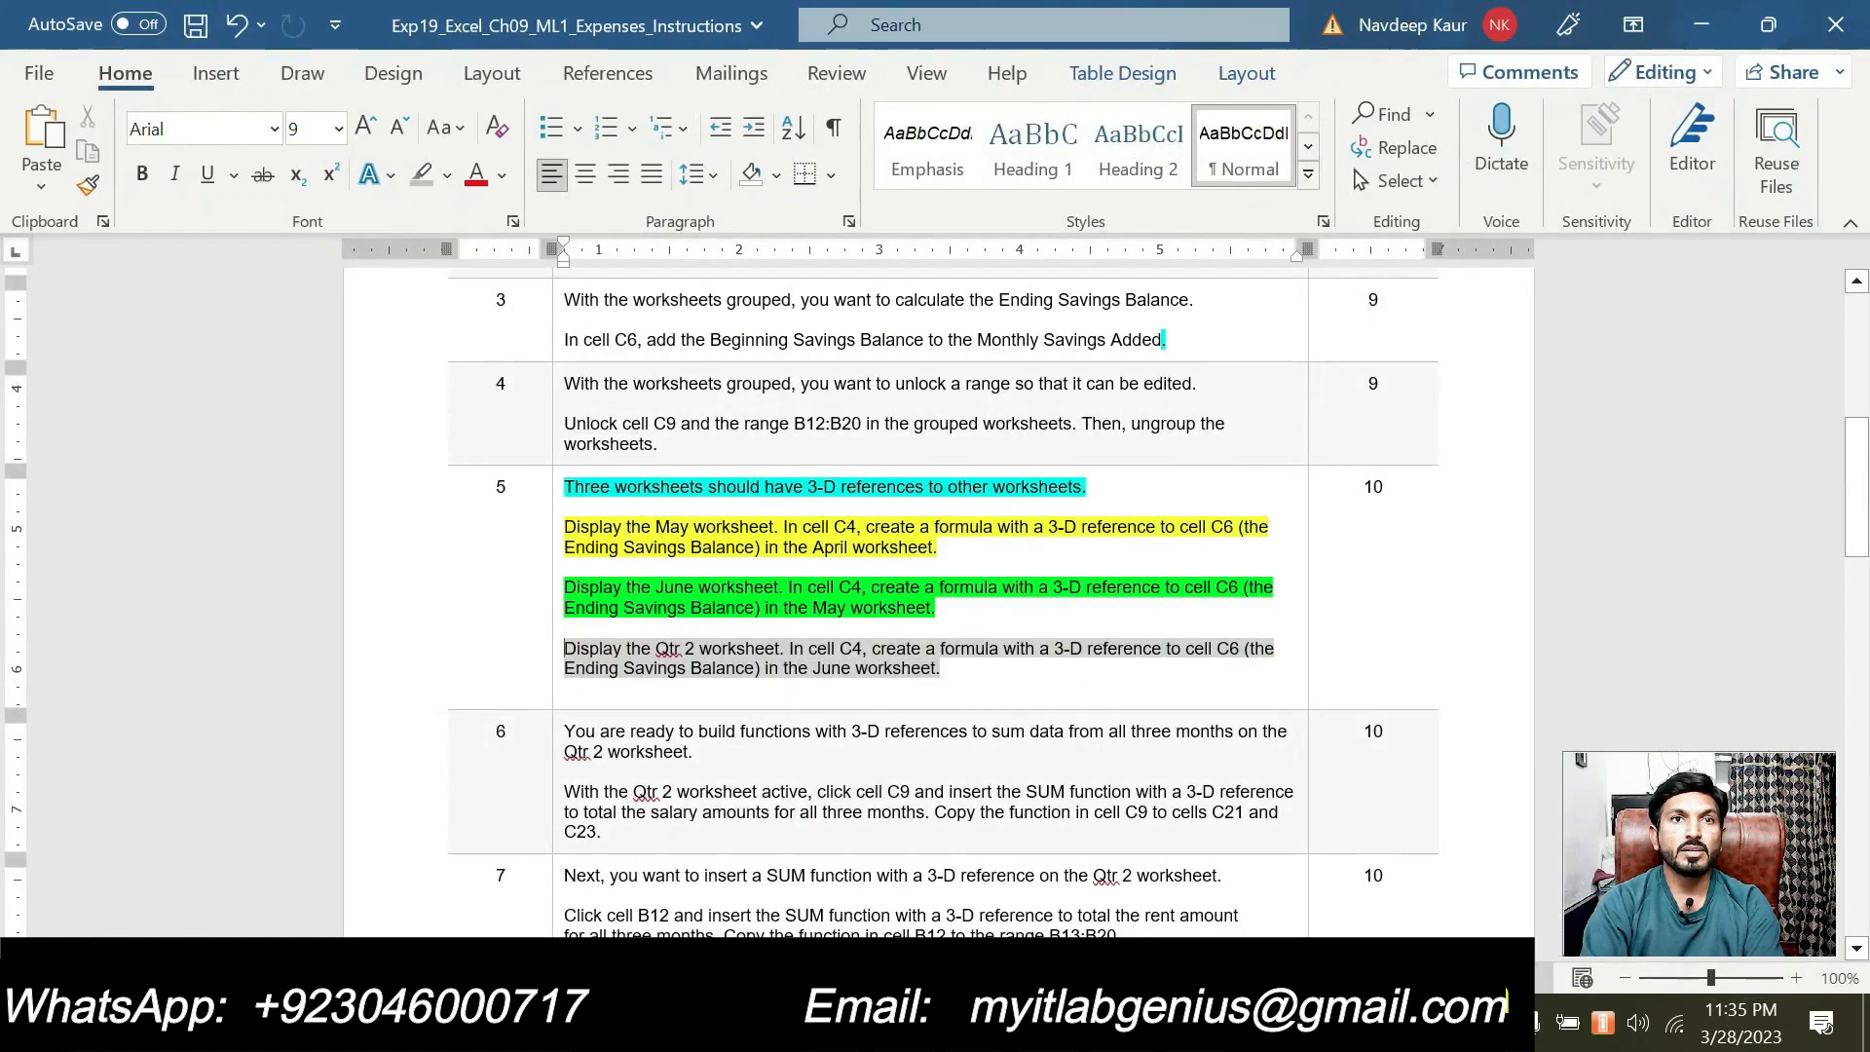
{"action": "left_click_drag", "start_coordinate": [960, 671], "coordinate": [594, 484]}
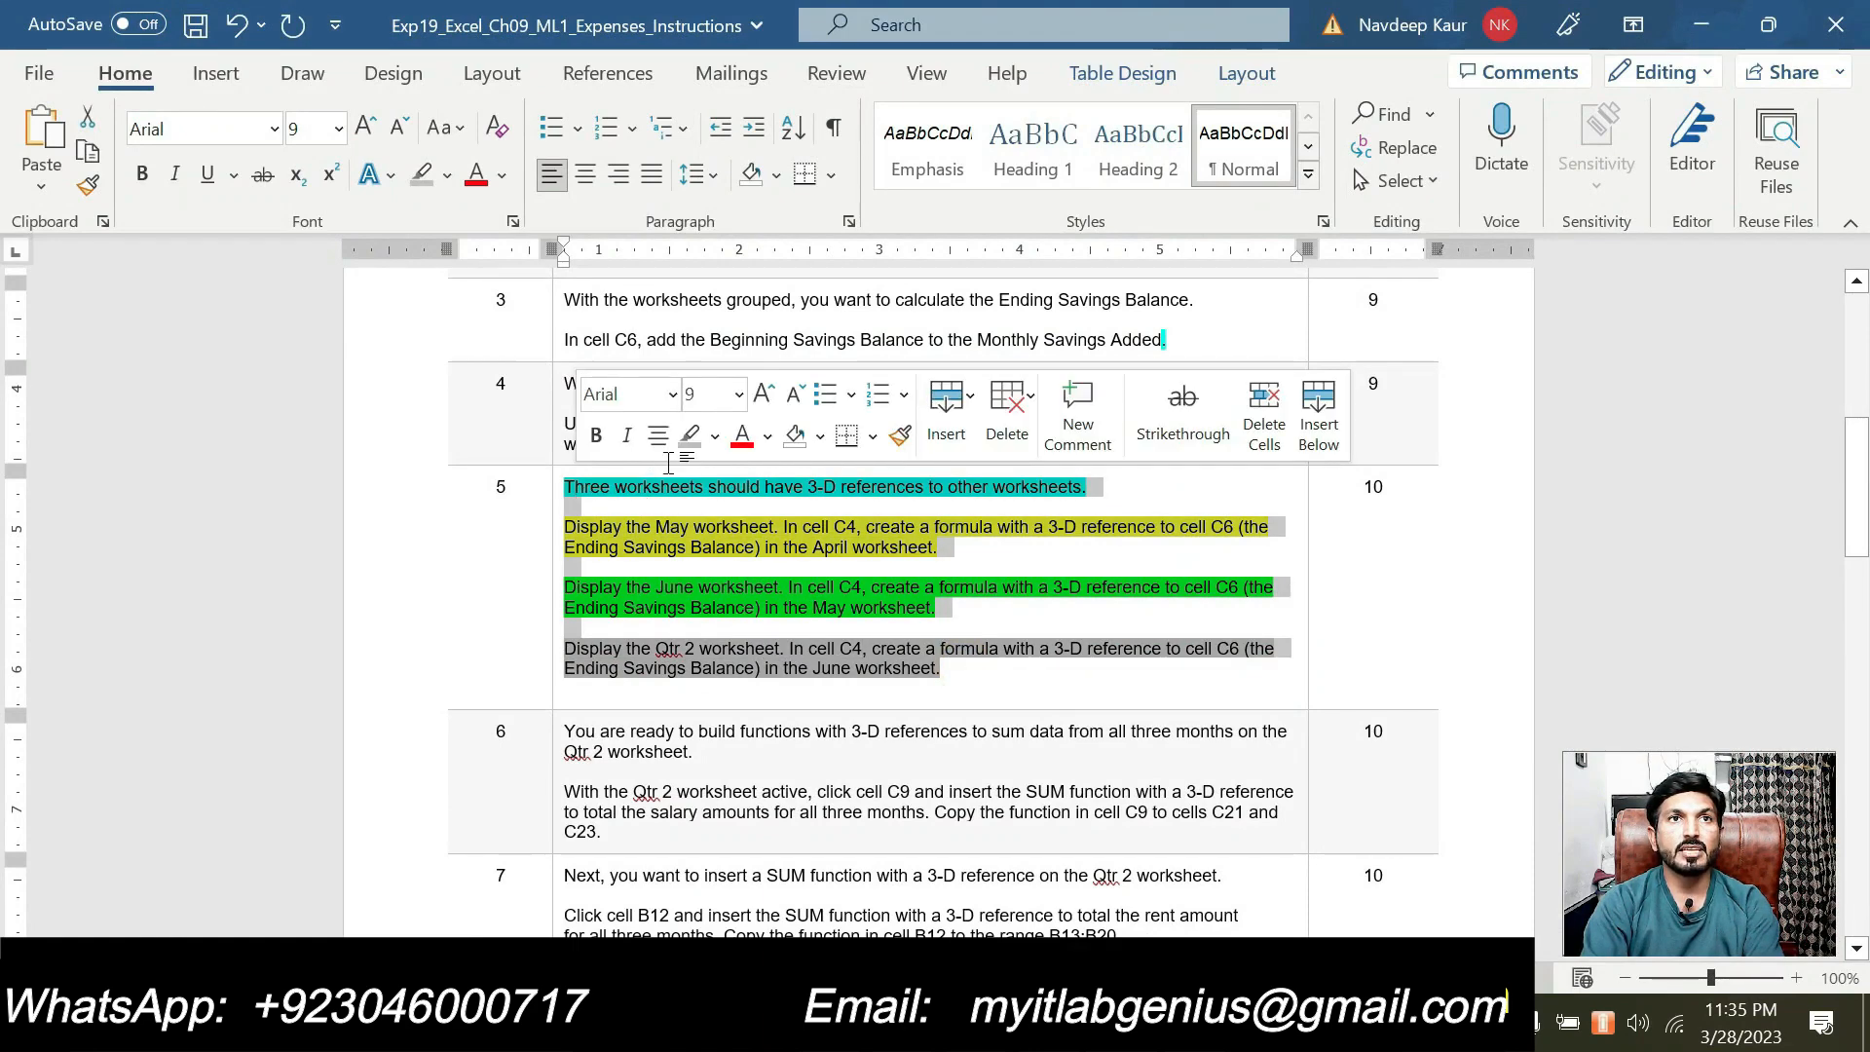
{"action": "left_click", "coordinate": [714, 441]}
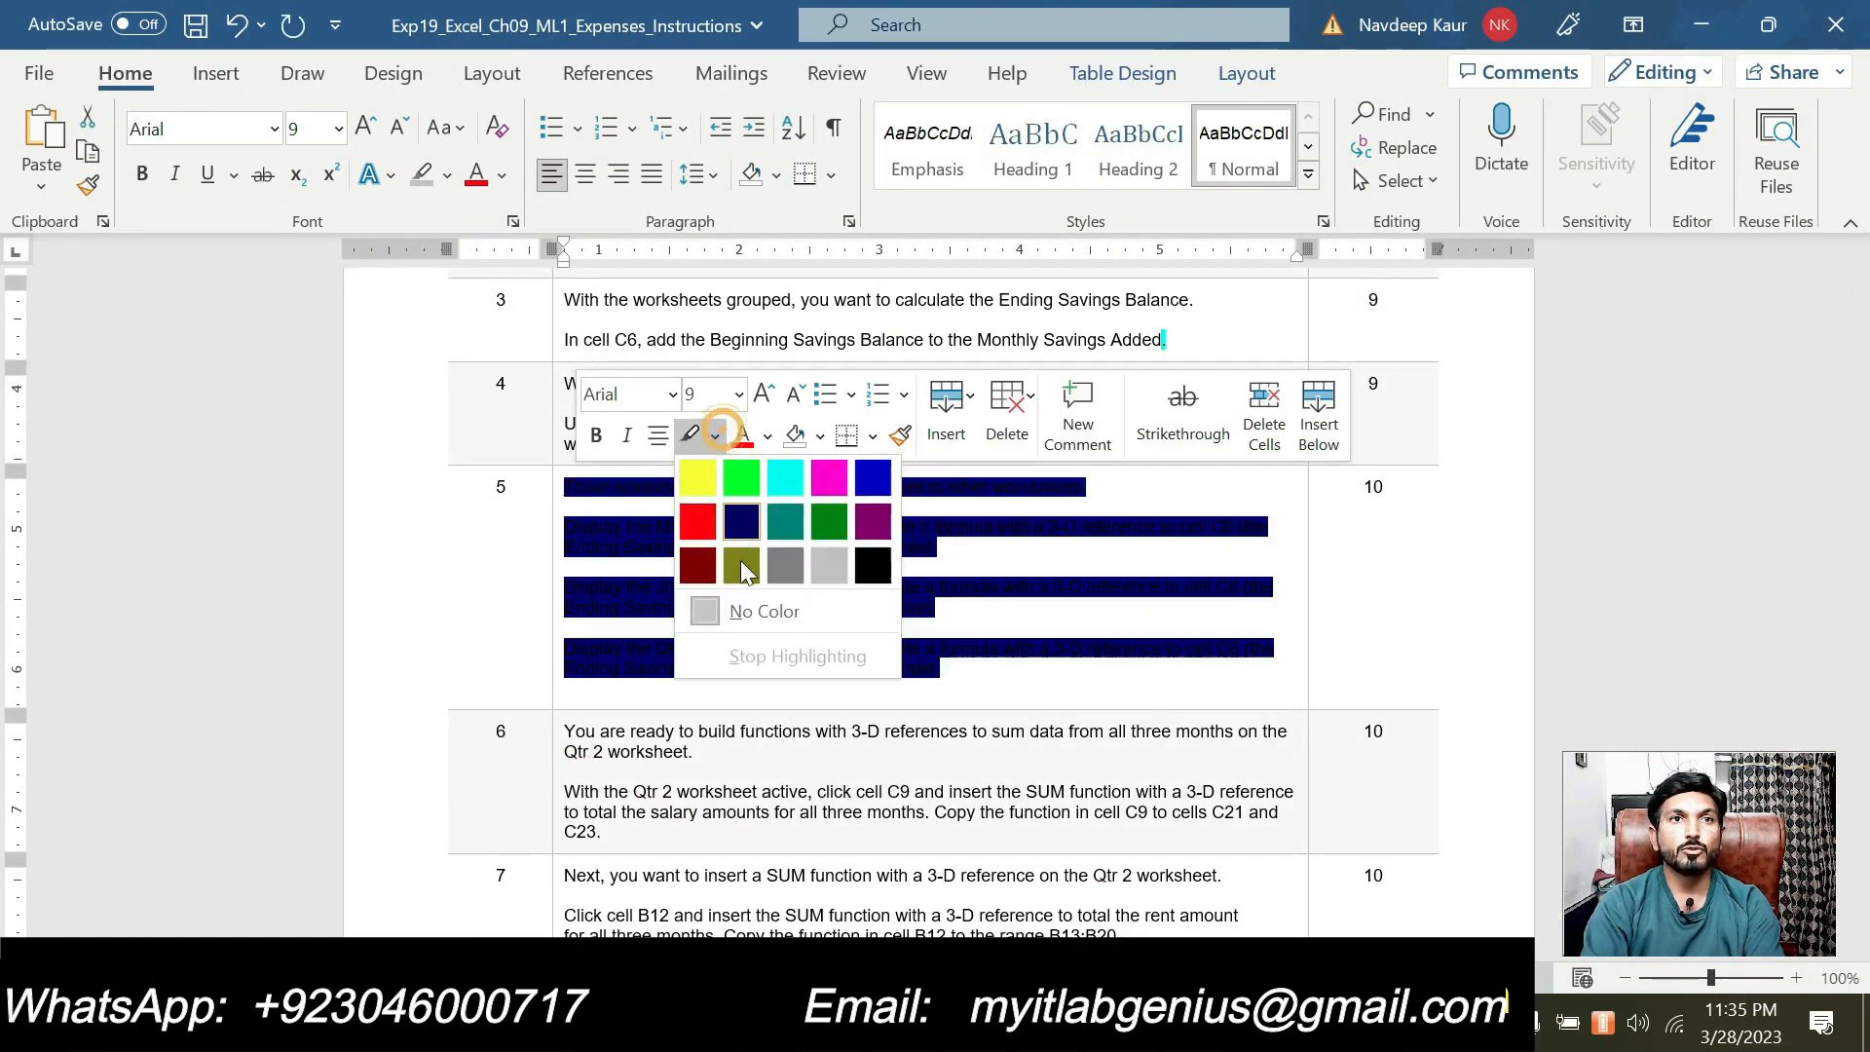
{"action": "left_click", "coordinate": [768, 616]}
Step: Highlight the whole step 6 instruction about 3-D SUM functions in turquoise and switch back to the Excel workbook
{"action": "scroll", "coordinate": [768, 615], "scroll_direction": "down", "scroll_amount": 1}
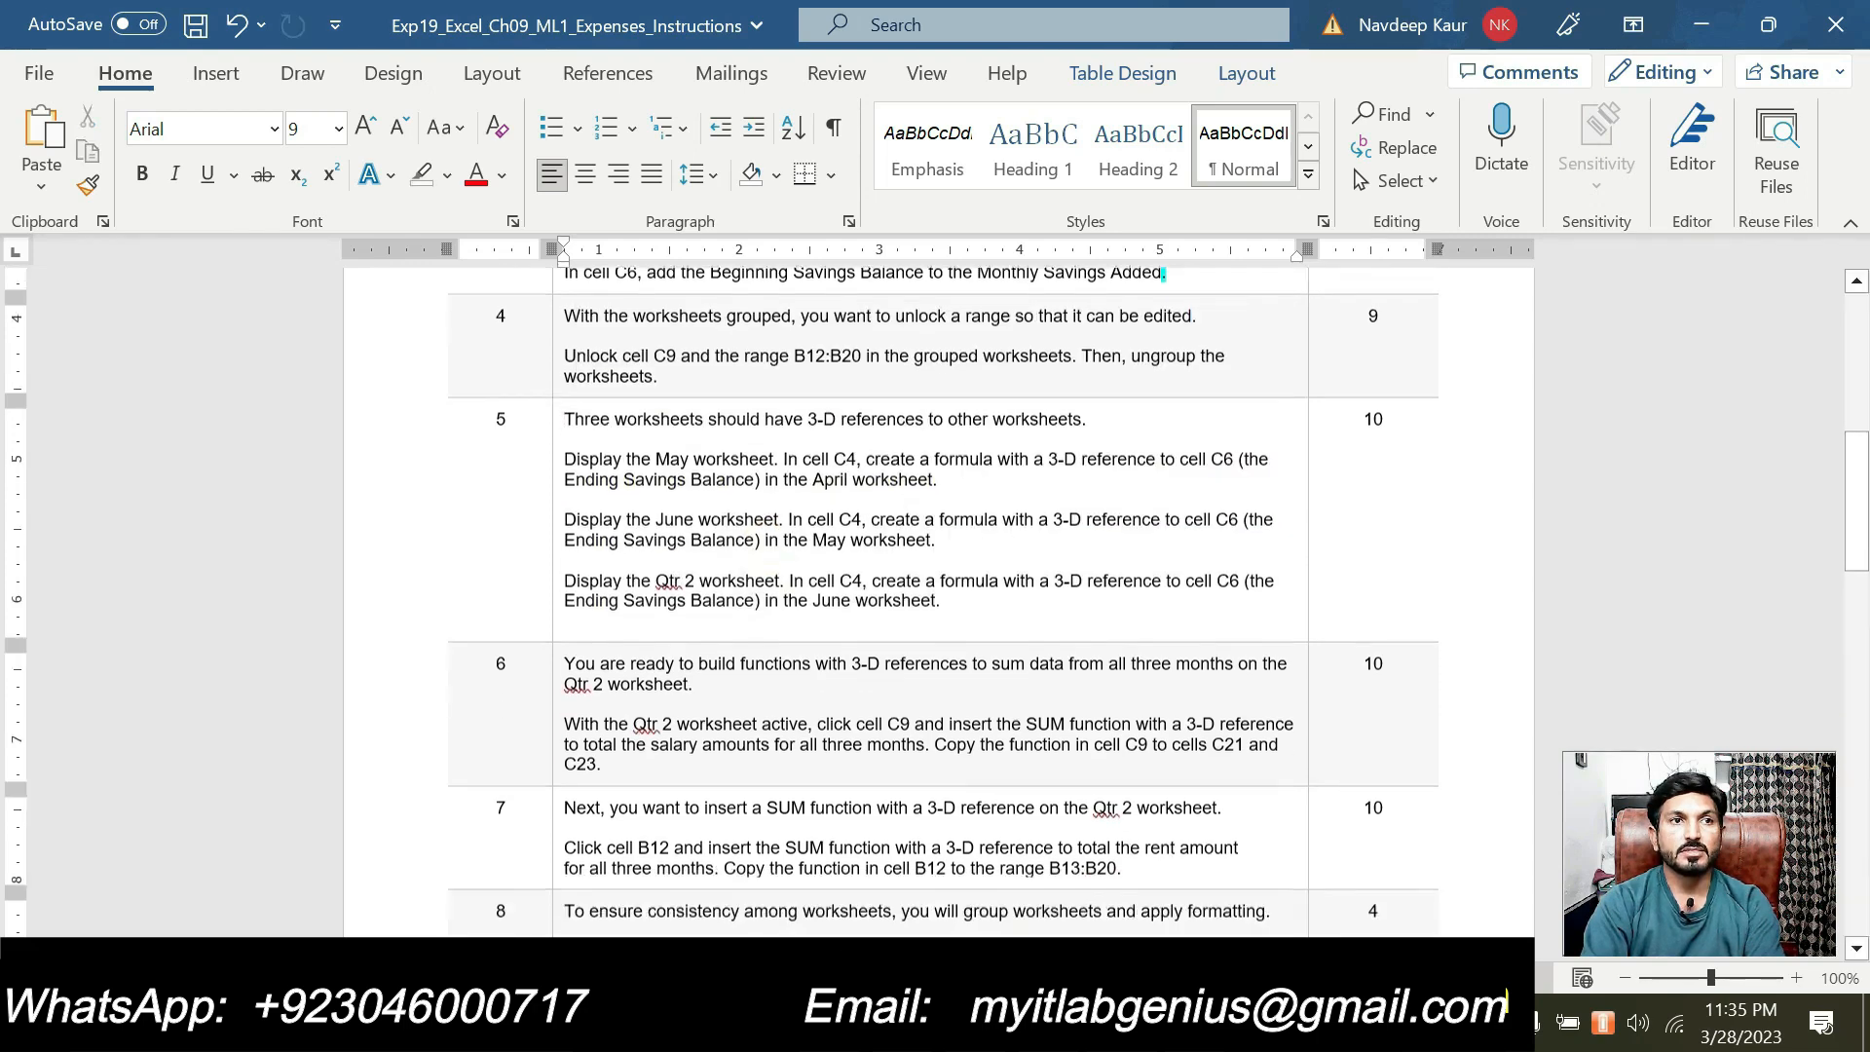
{"action": "scroll", "coordinate": [935, 603], "scroll_direction": "down", "scroll_amount": 1}
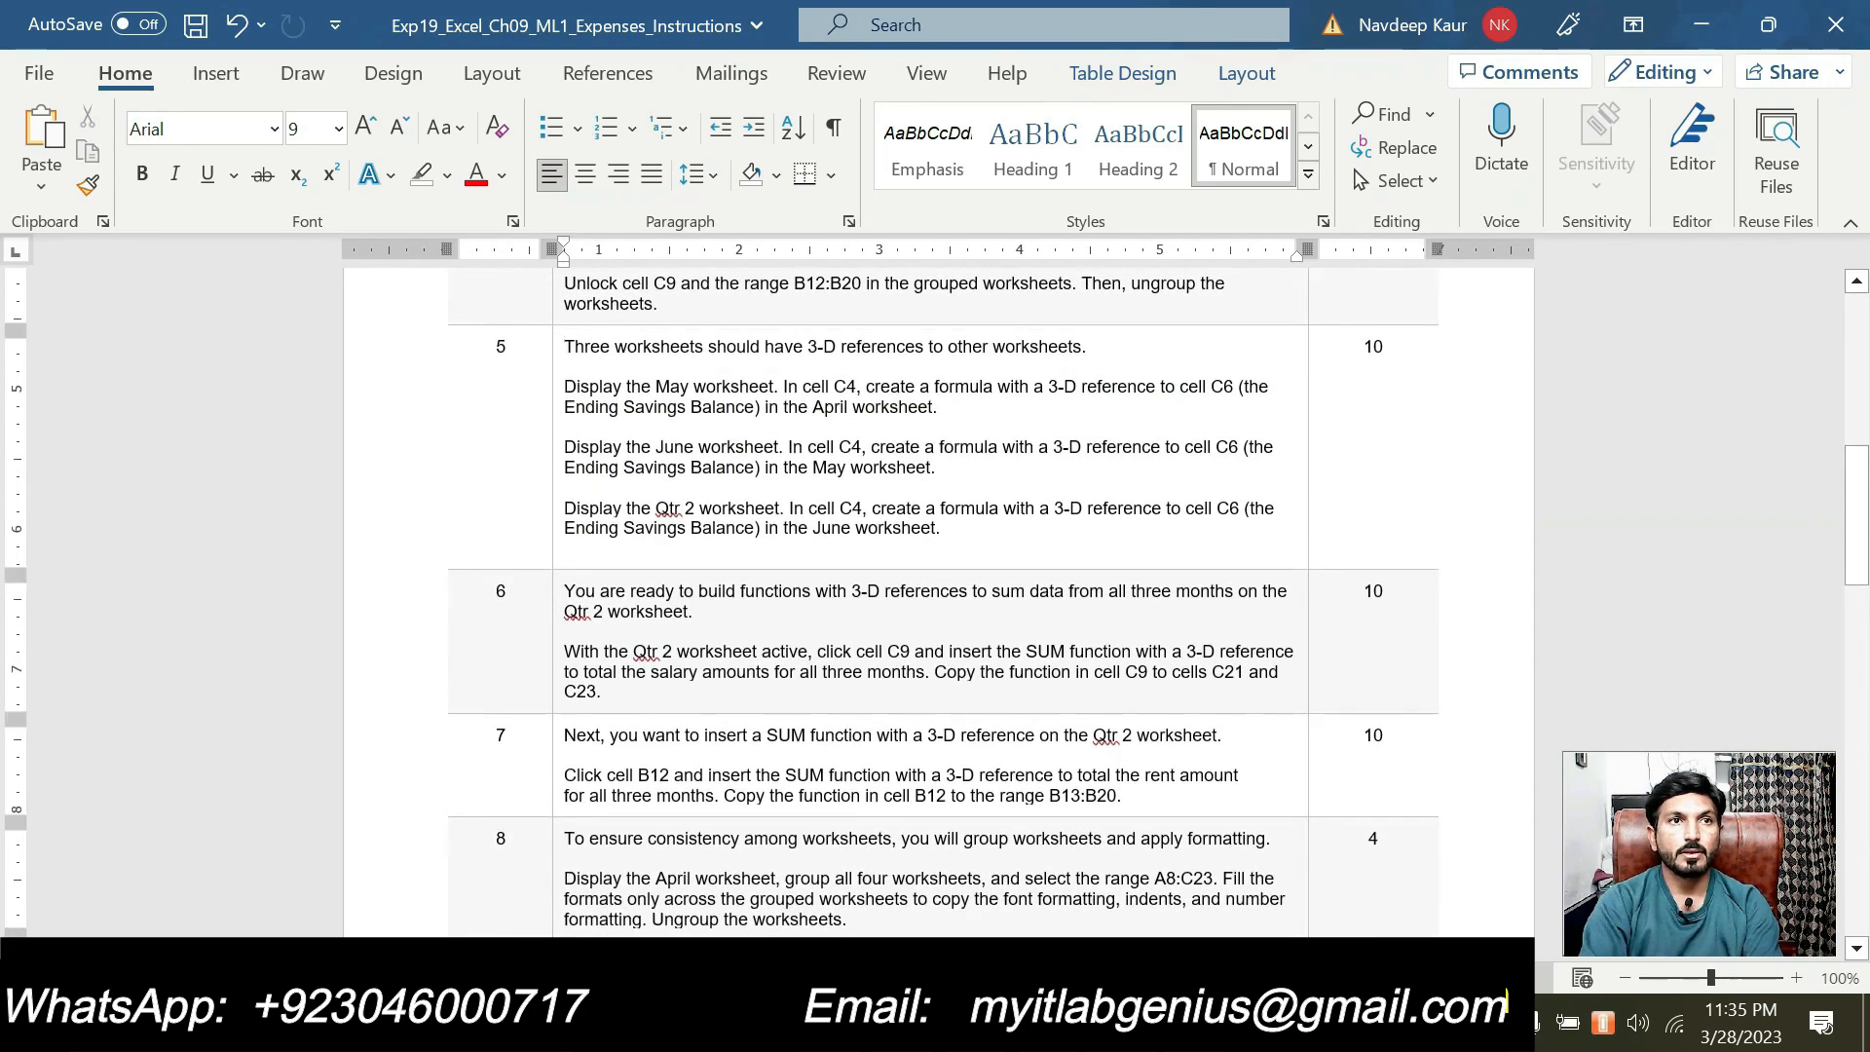
{"action": "left_click_drag", "start_coordinate": [604, 691], "coordinate": [670, 608]}
{"action": "left_click", "coordinate": [721, 551]}
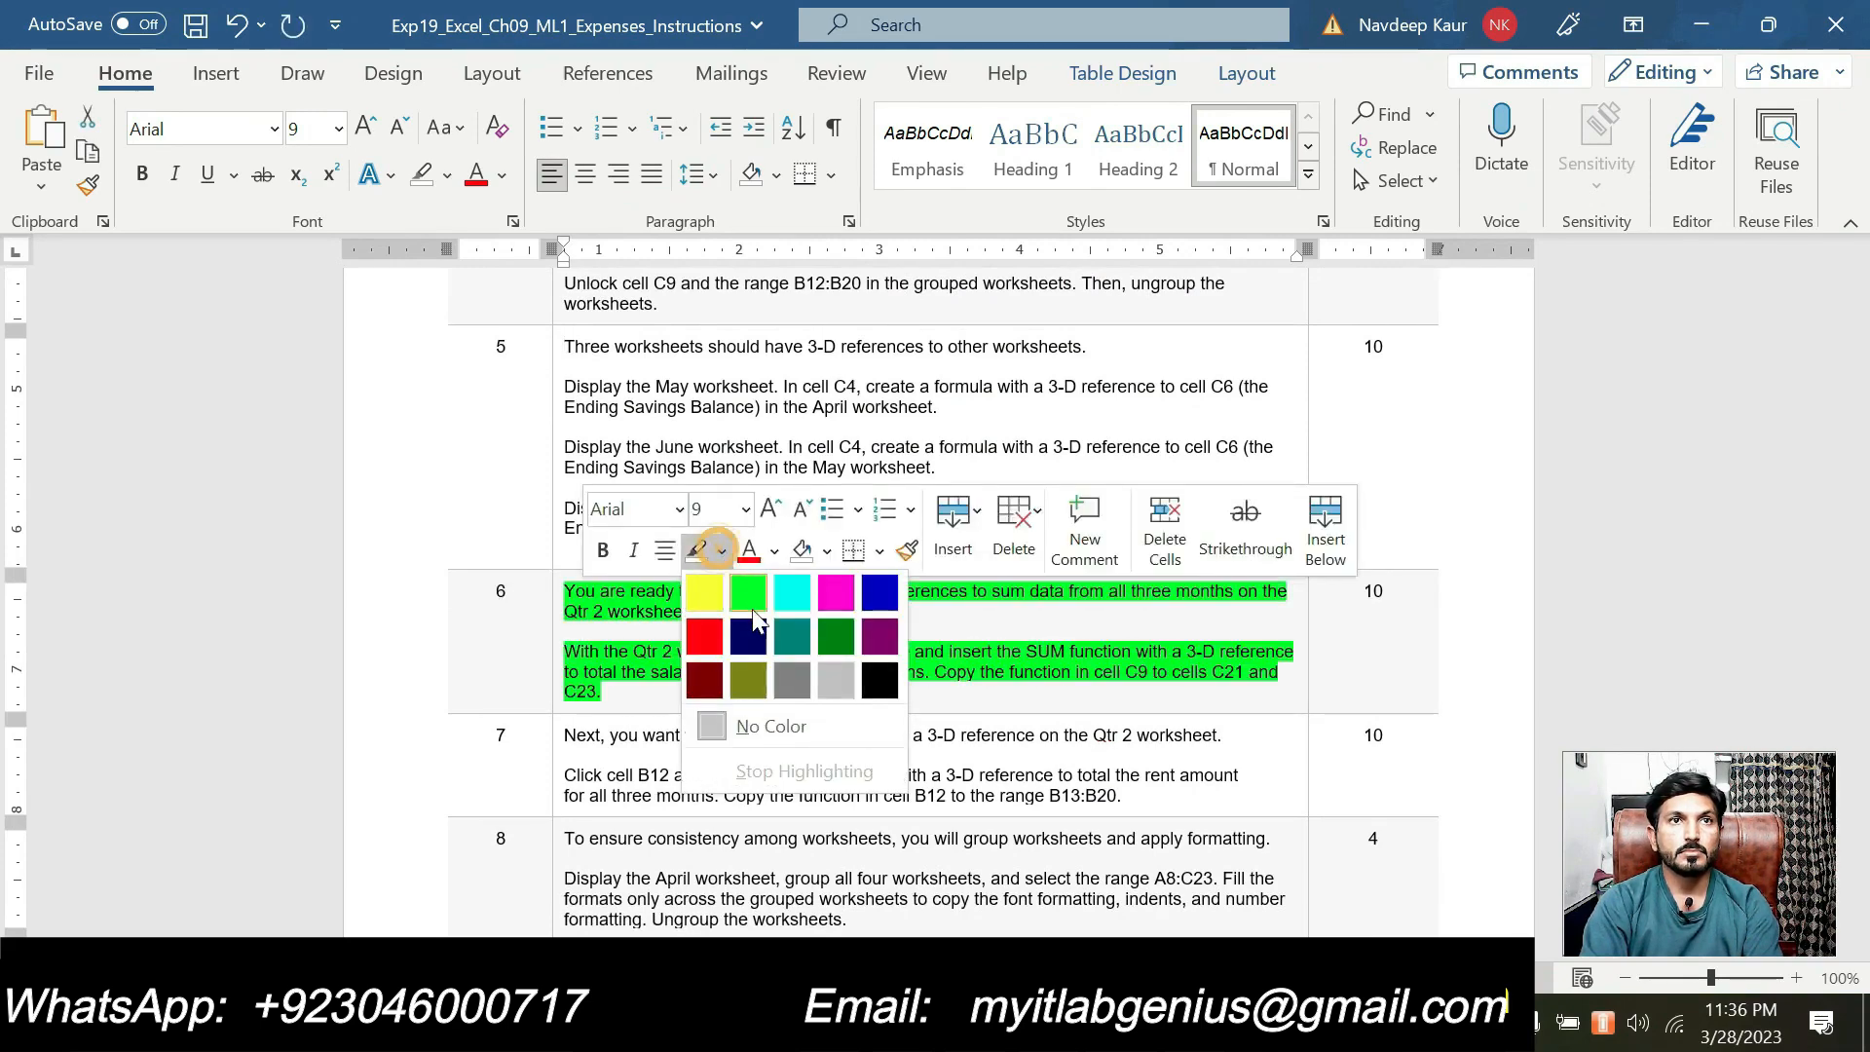
{"action": "left_click", "coordinate": [791, 592]}
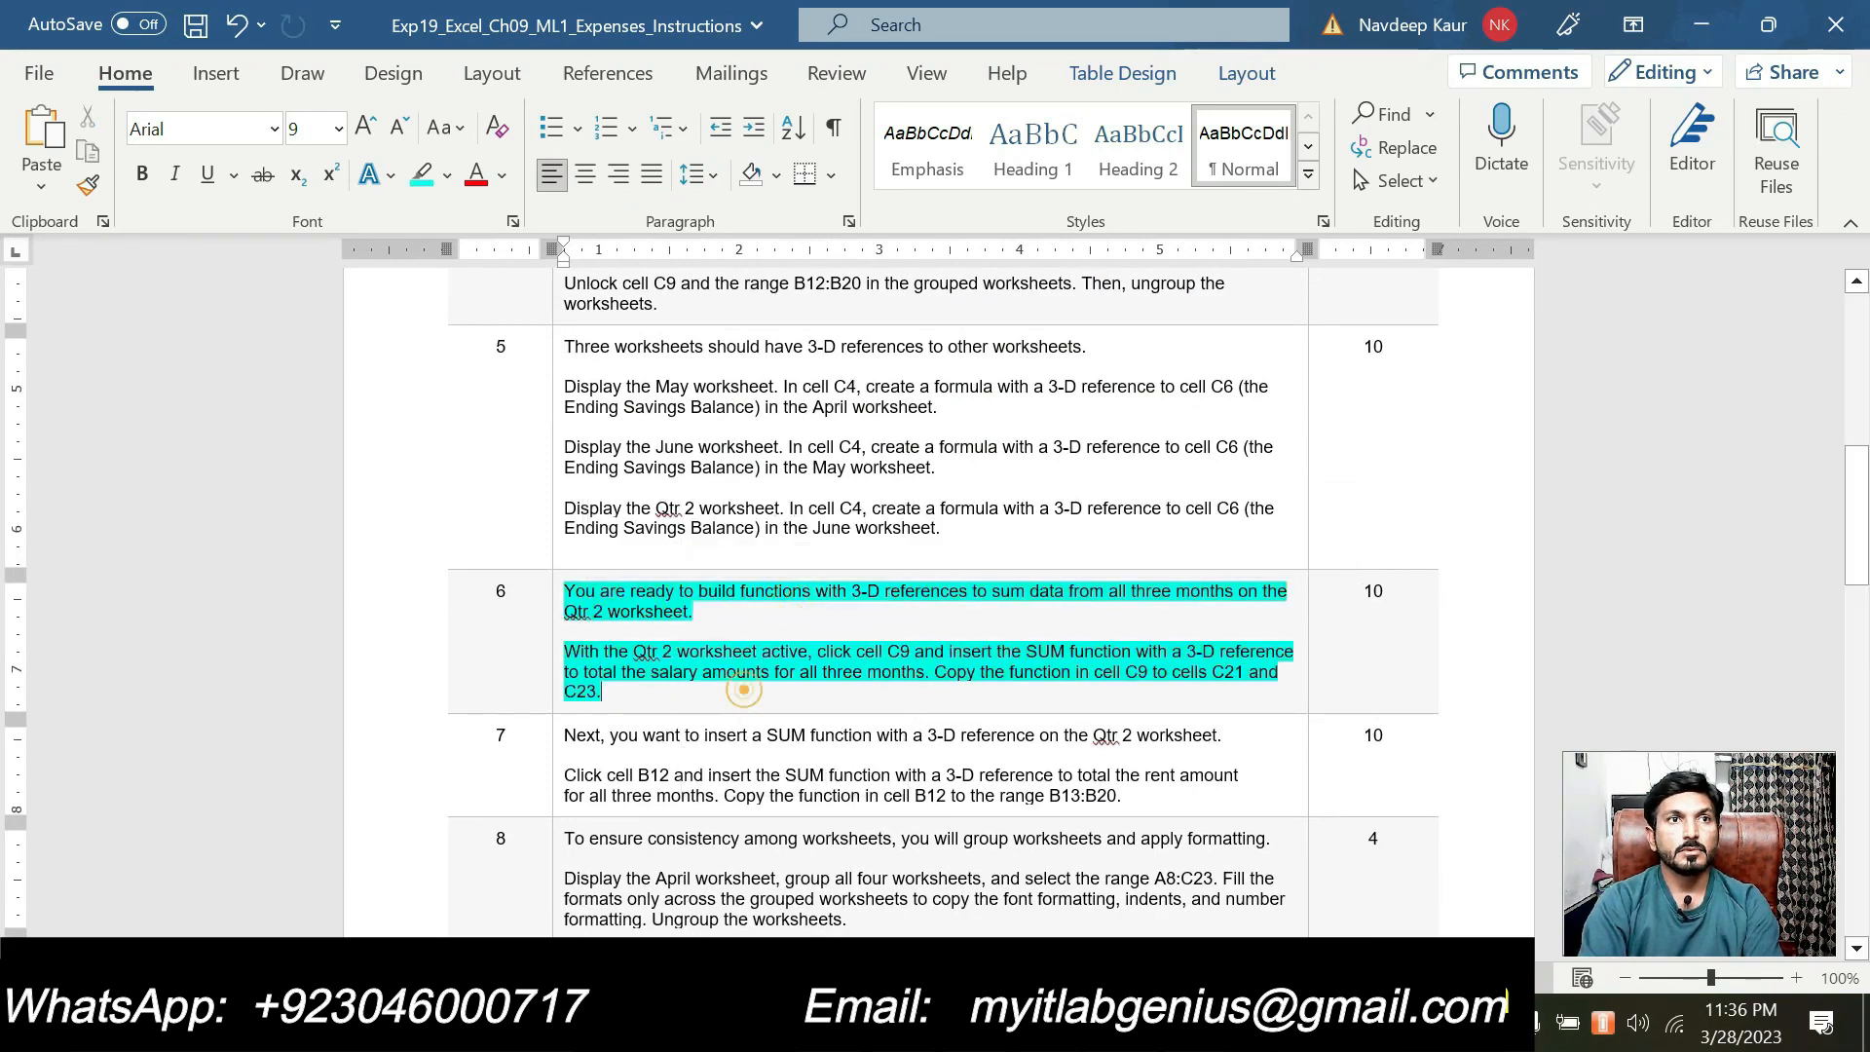
{"action": "scroll", "coordinate": [935, 584], "scroll_direction": "up", "scroll_amount": 1}
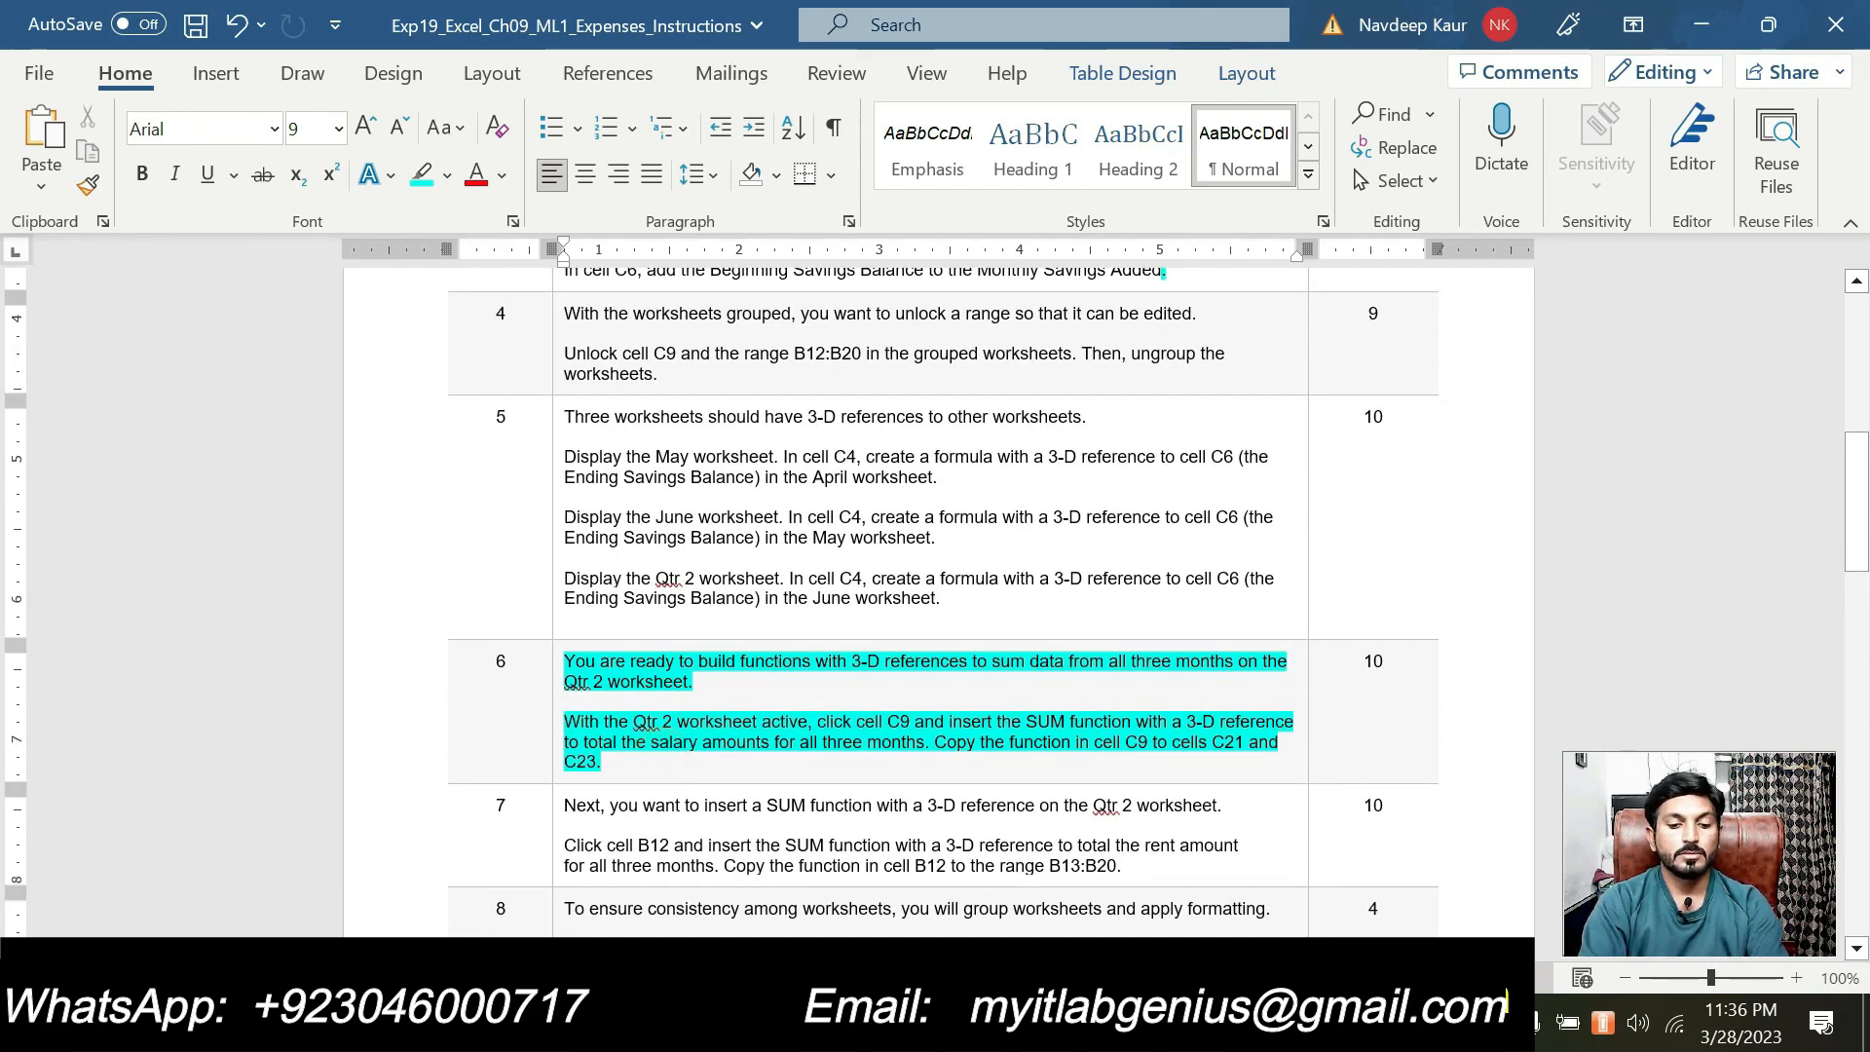
{"action": "key", "text": "F7"}
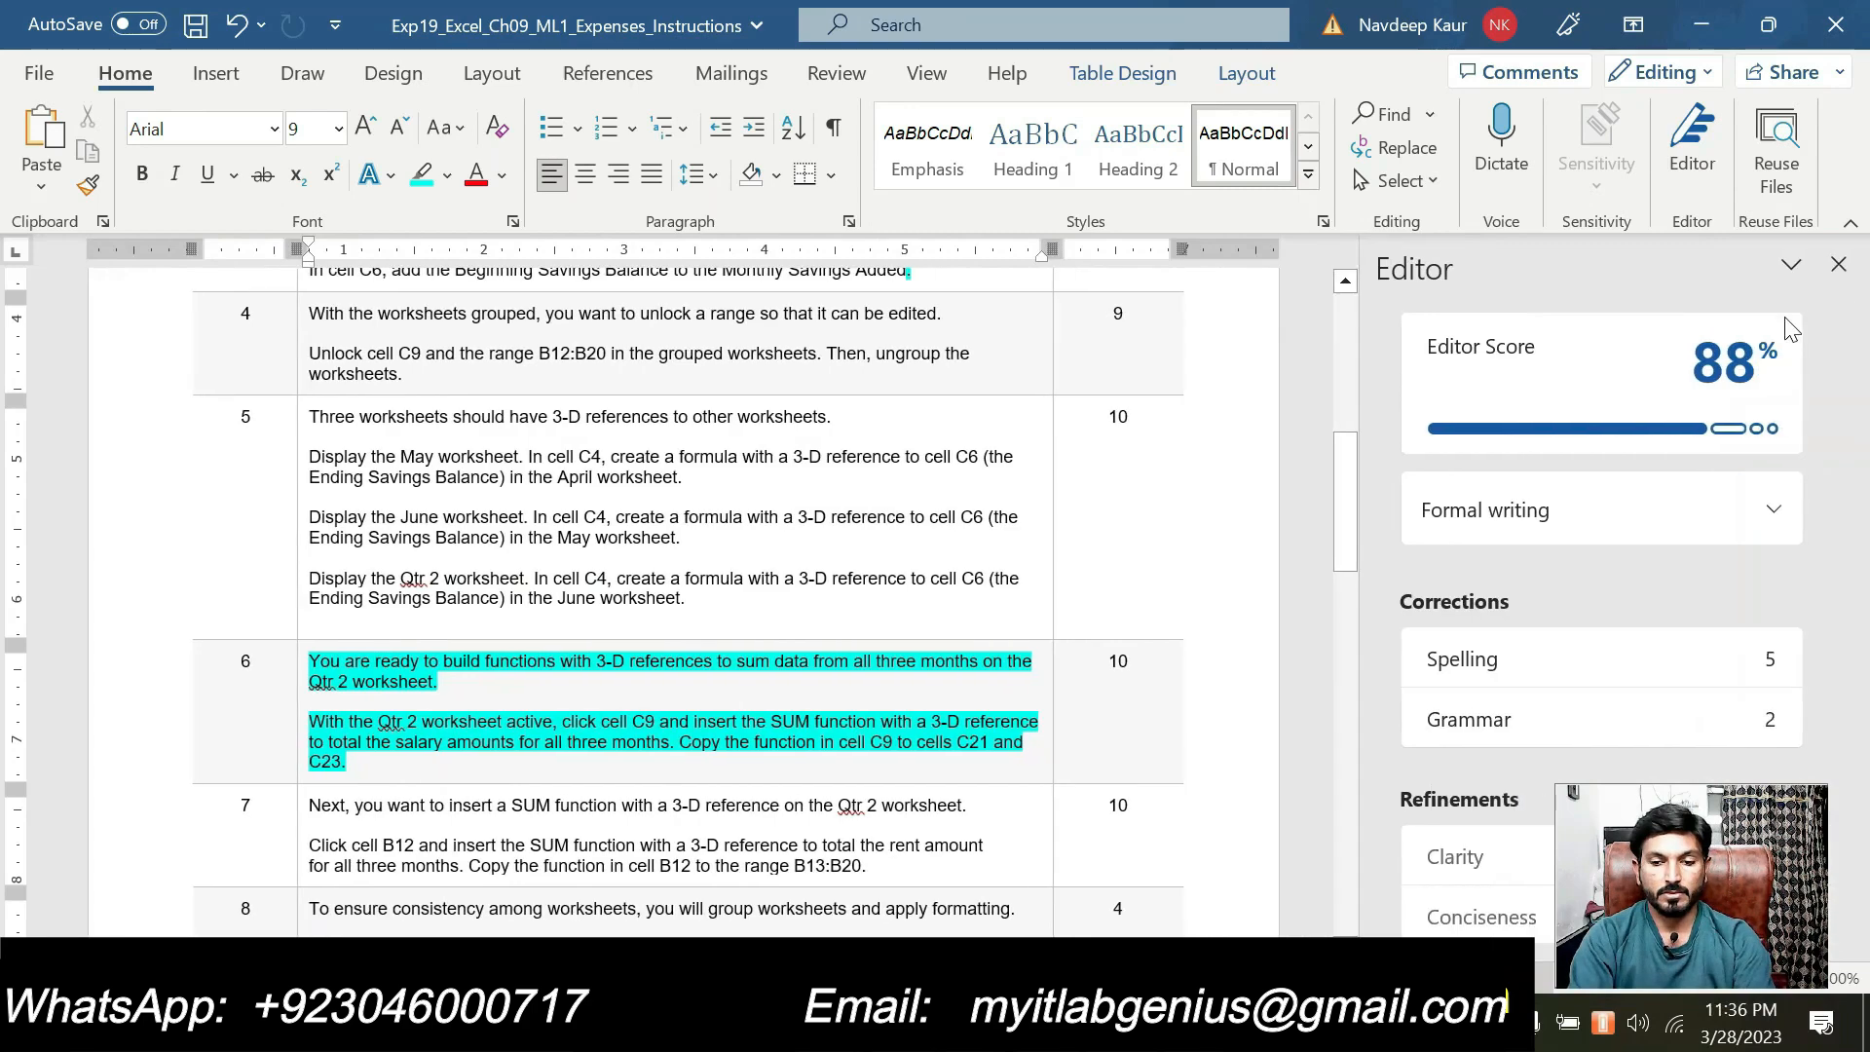
{"action": "left_click", "coordinate": [1836, 270]}
{"action": "scroll", "coordinate": [731, 784], "scroll_direction": "down", "scroll_amount": 1}
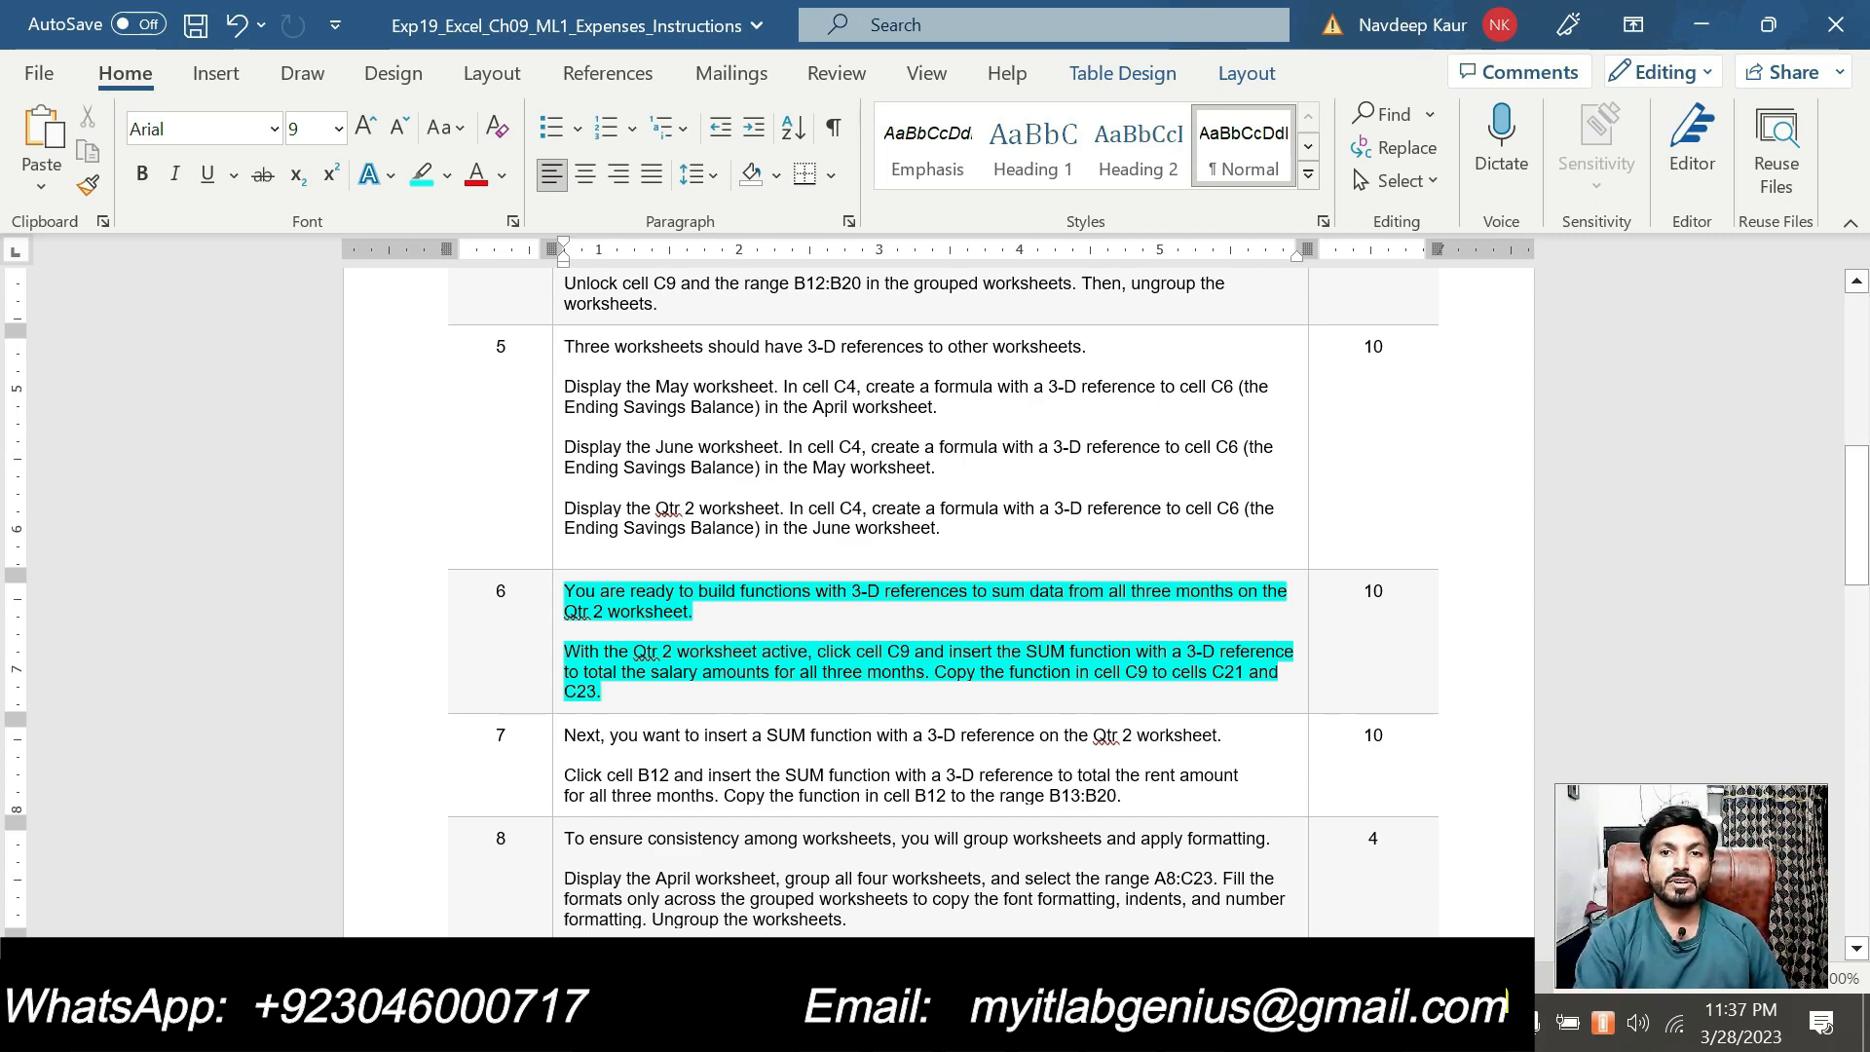
{"action": "key", "text": "alt+Tab"}
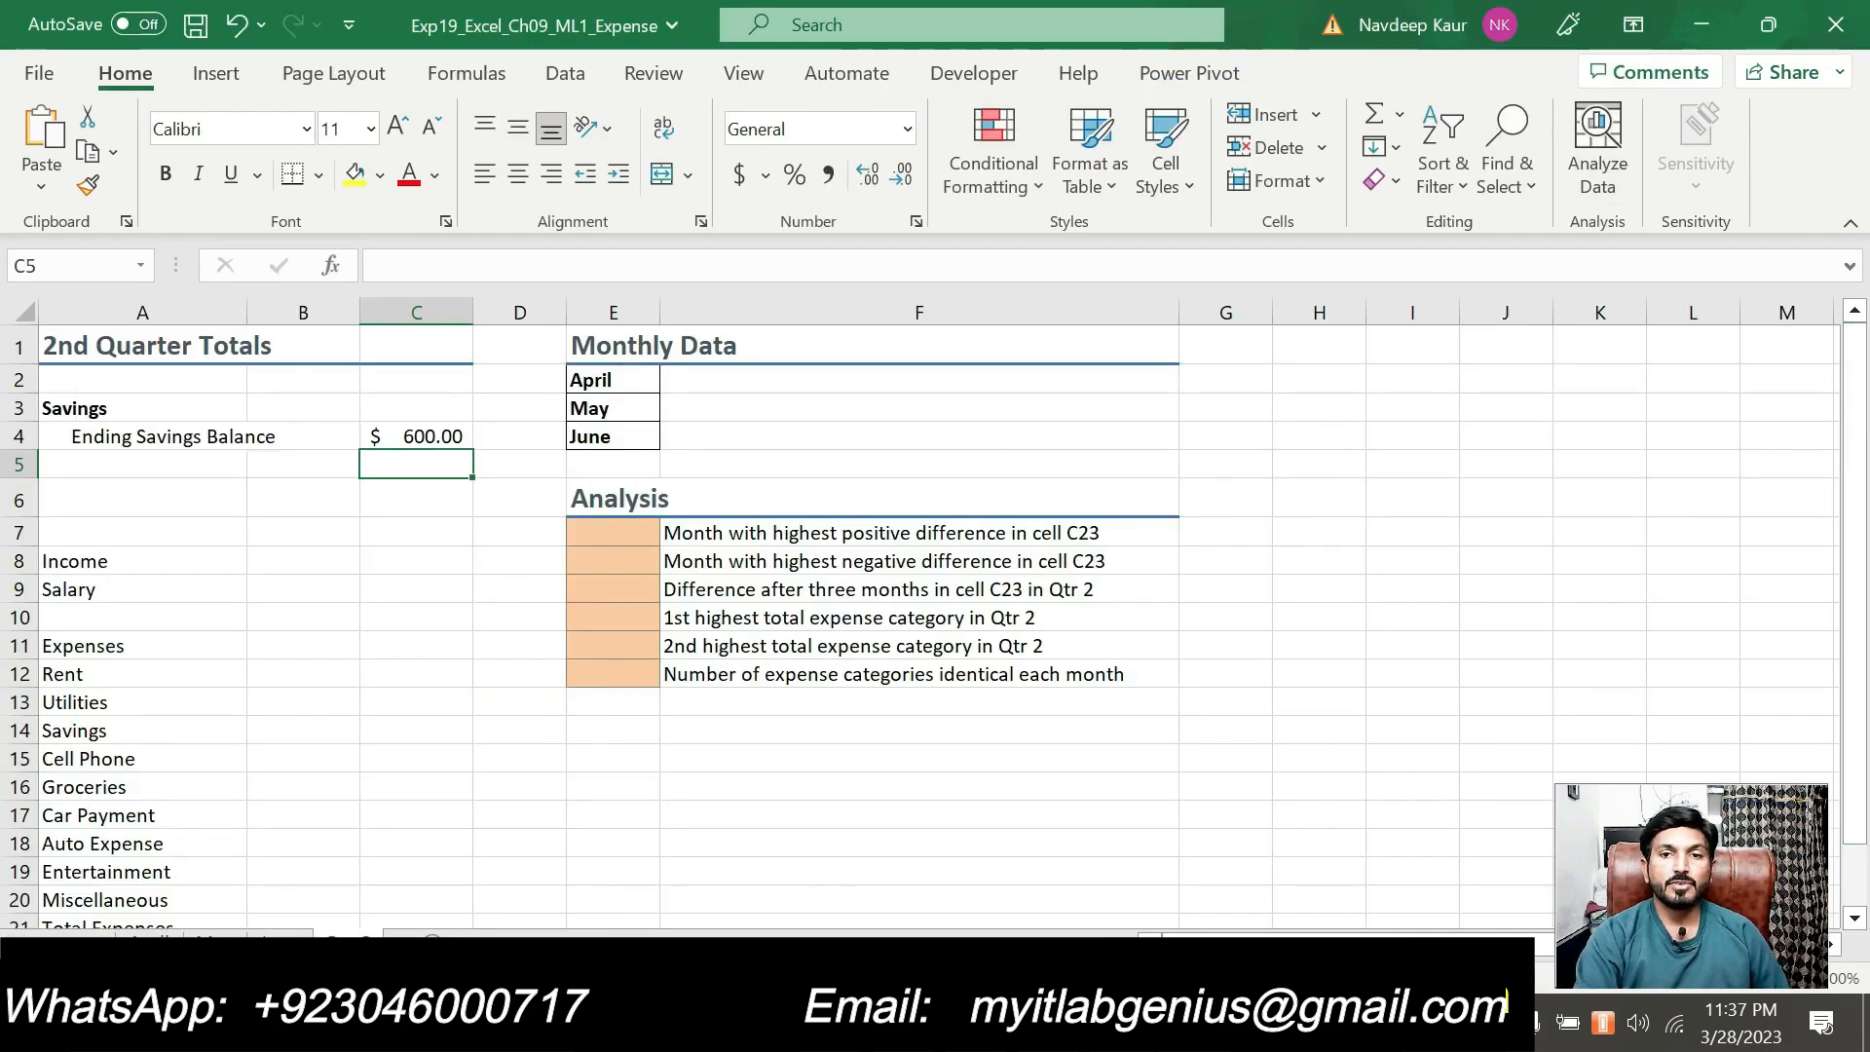
Step: Enter =SUM(April:June!C9) in cell C9 of the Qtr 2 worksheet to total the salary for all three months
{"action": "key", "text": "alt+Tab"}
{"action": "key", "text": "alt+Tab"}
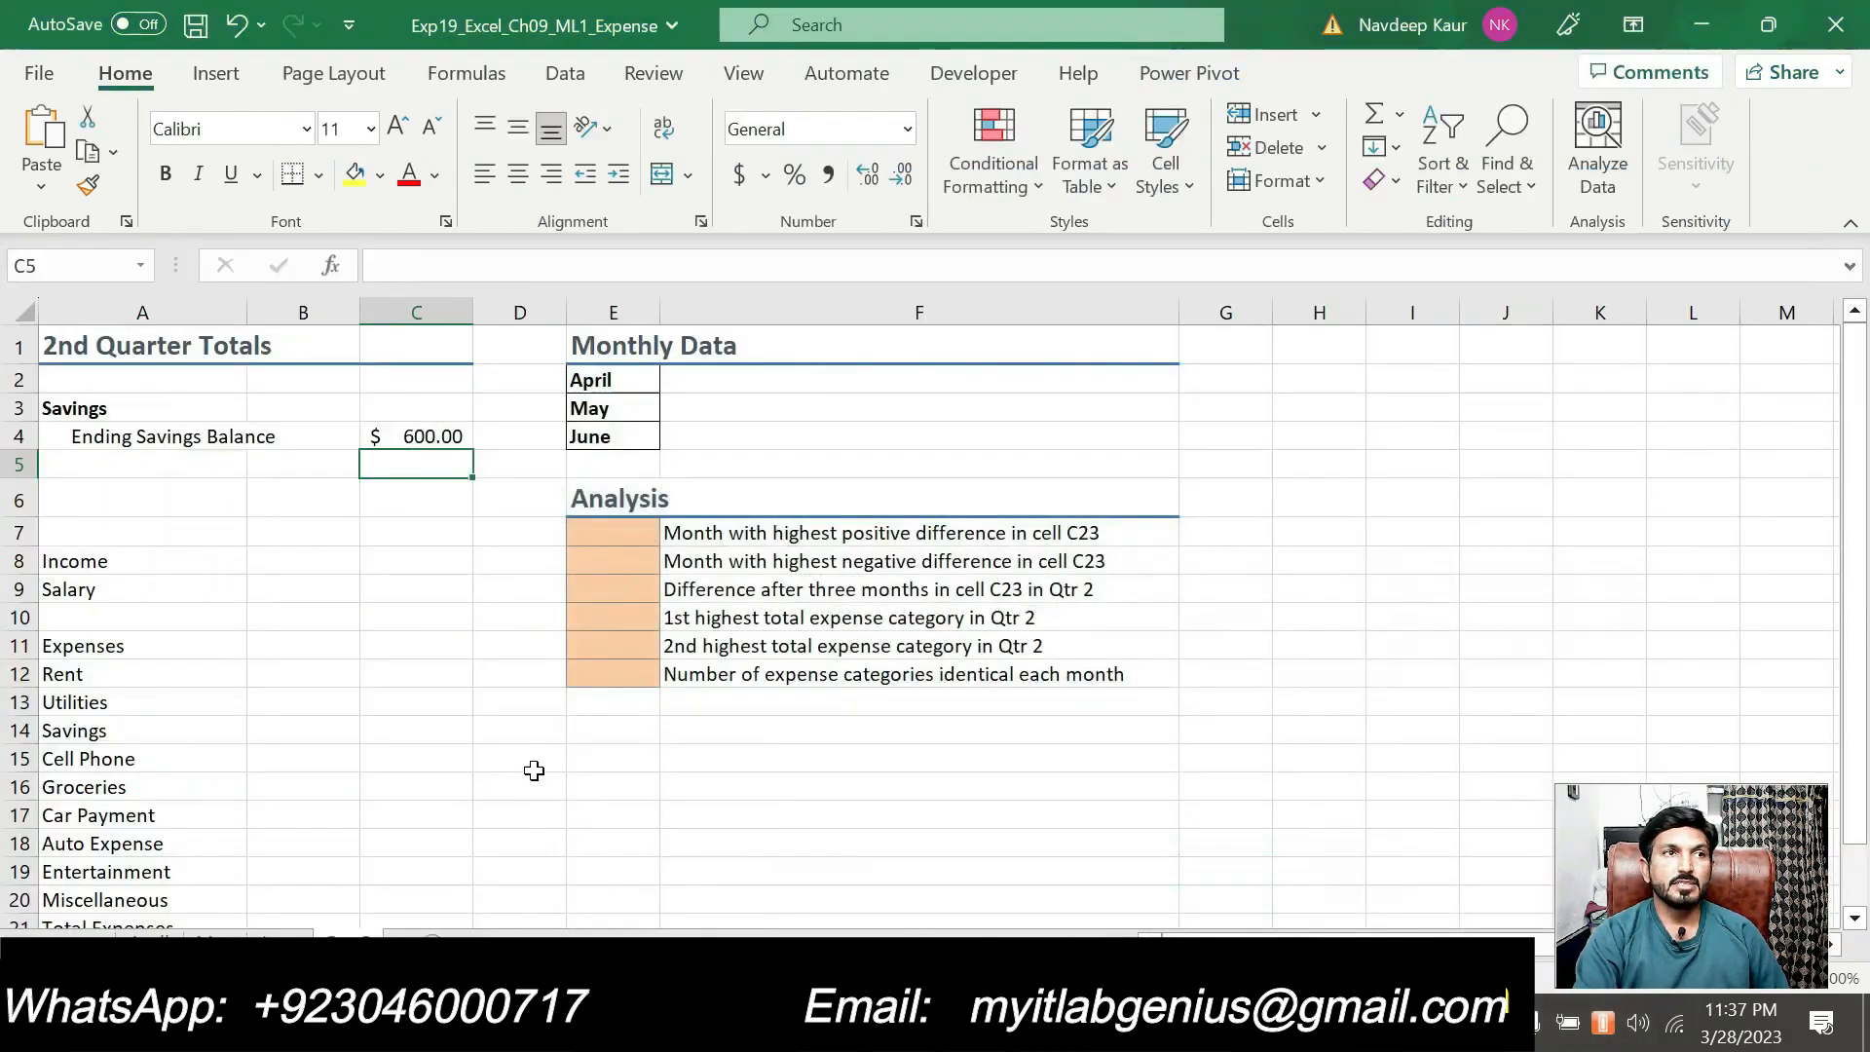
{"action": "left_click", "coordinate": [424, 596]}
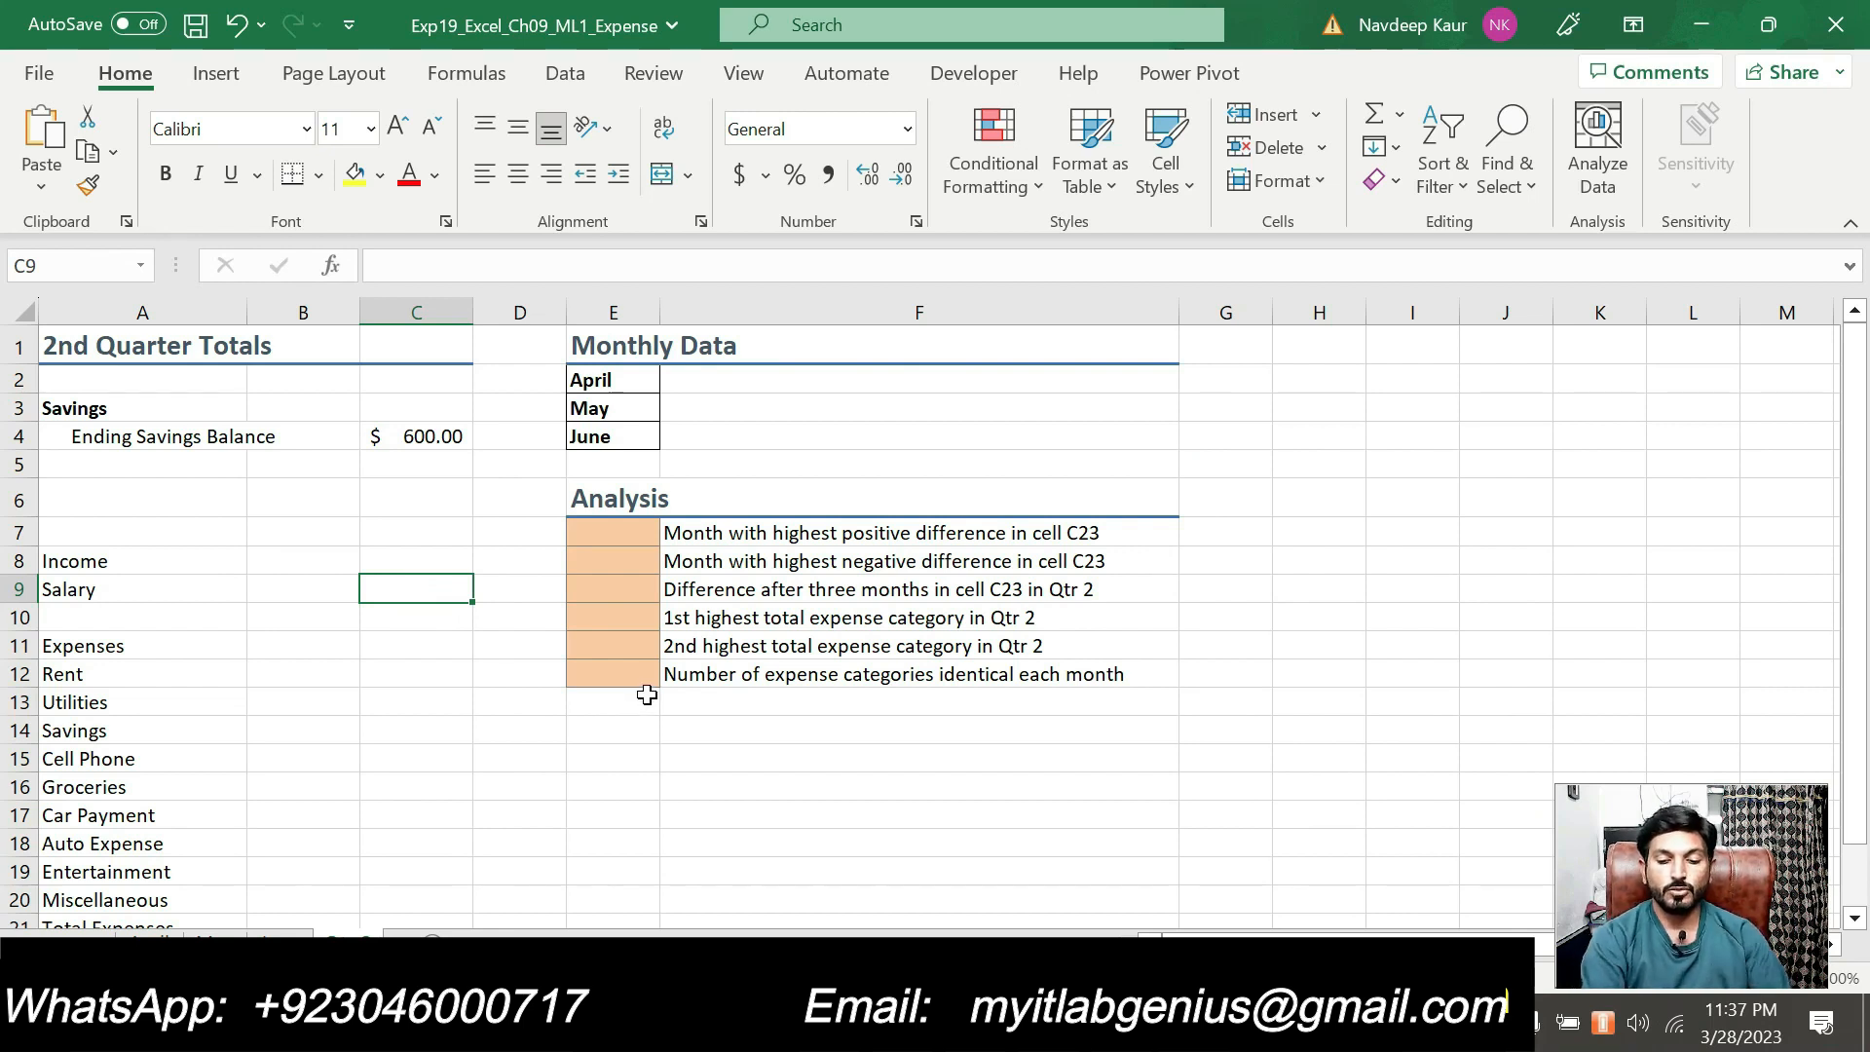
{"action": "type", "text": "=du"}
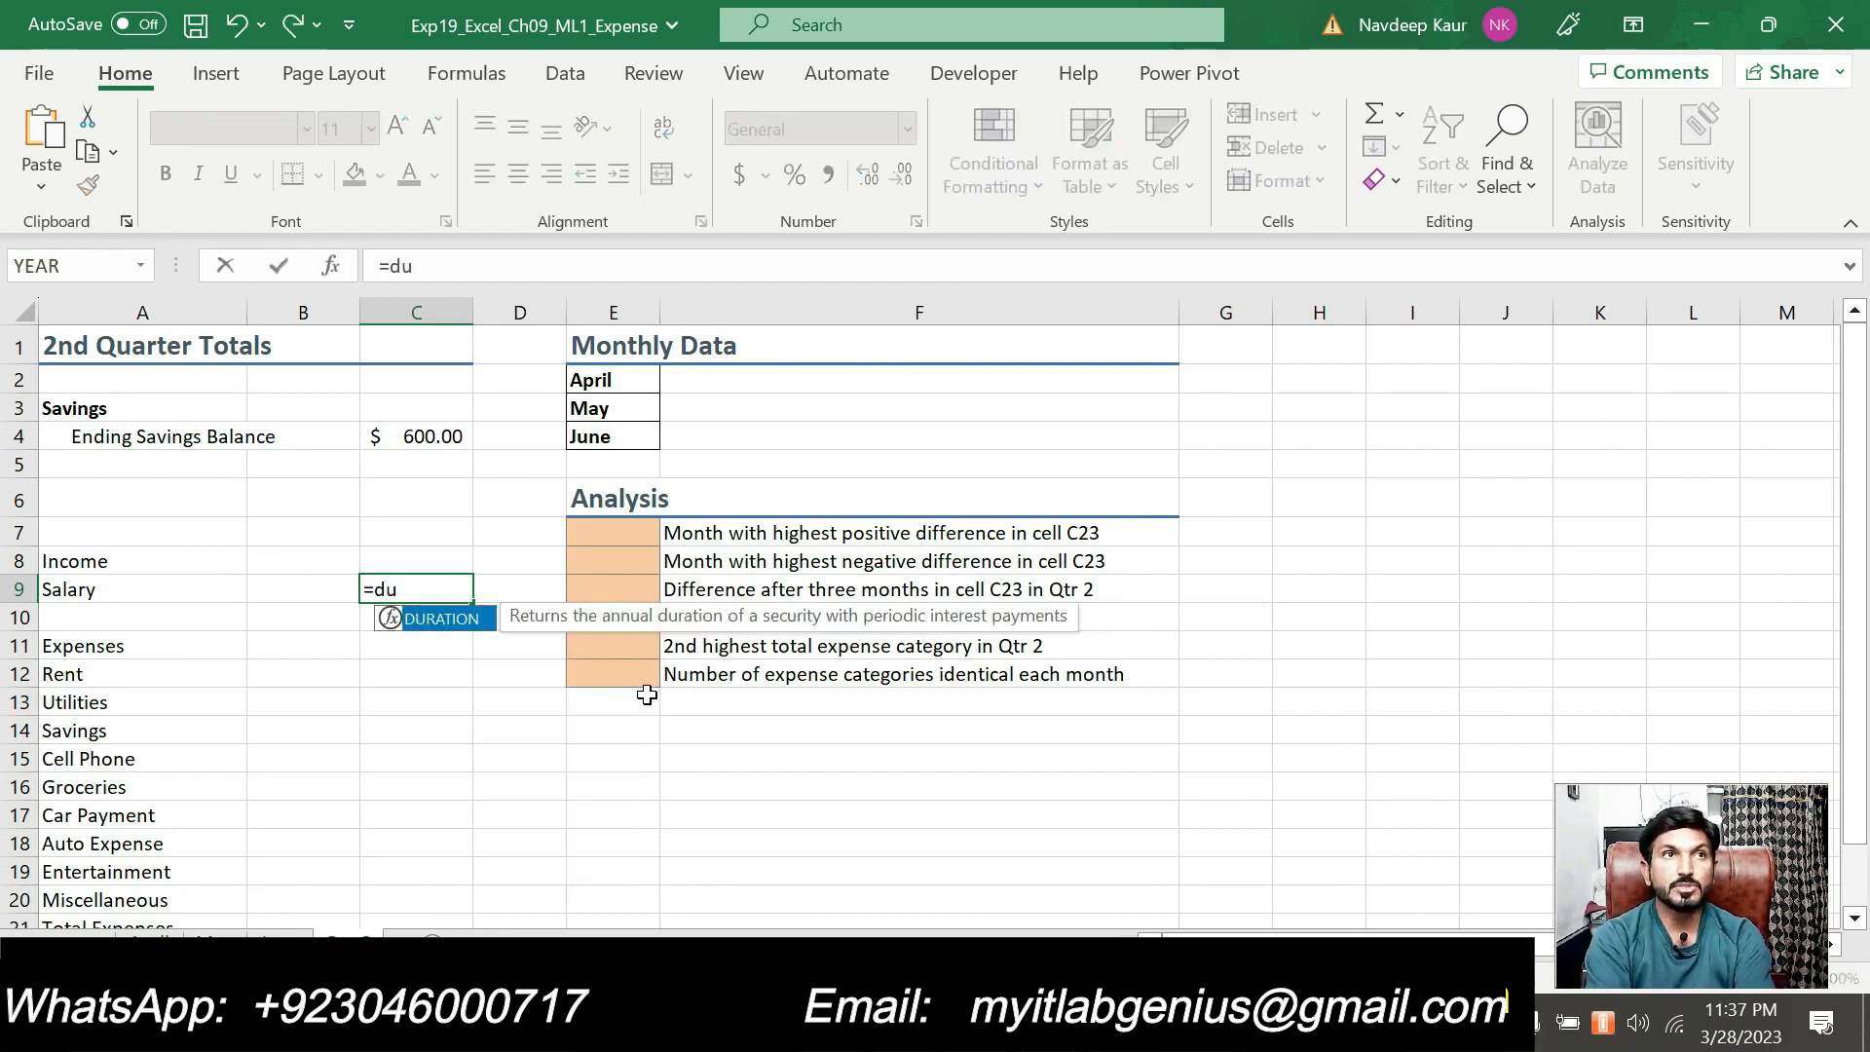
{"action": "key", "text": "BackSpace"}
{"action": "key", "text": "BackSpace"}
{"action": "type", "text": "sum"}
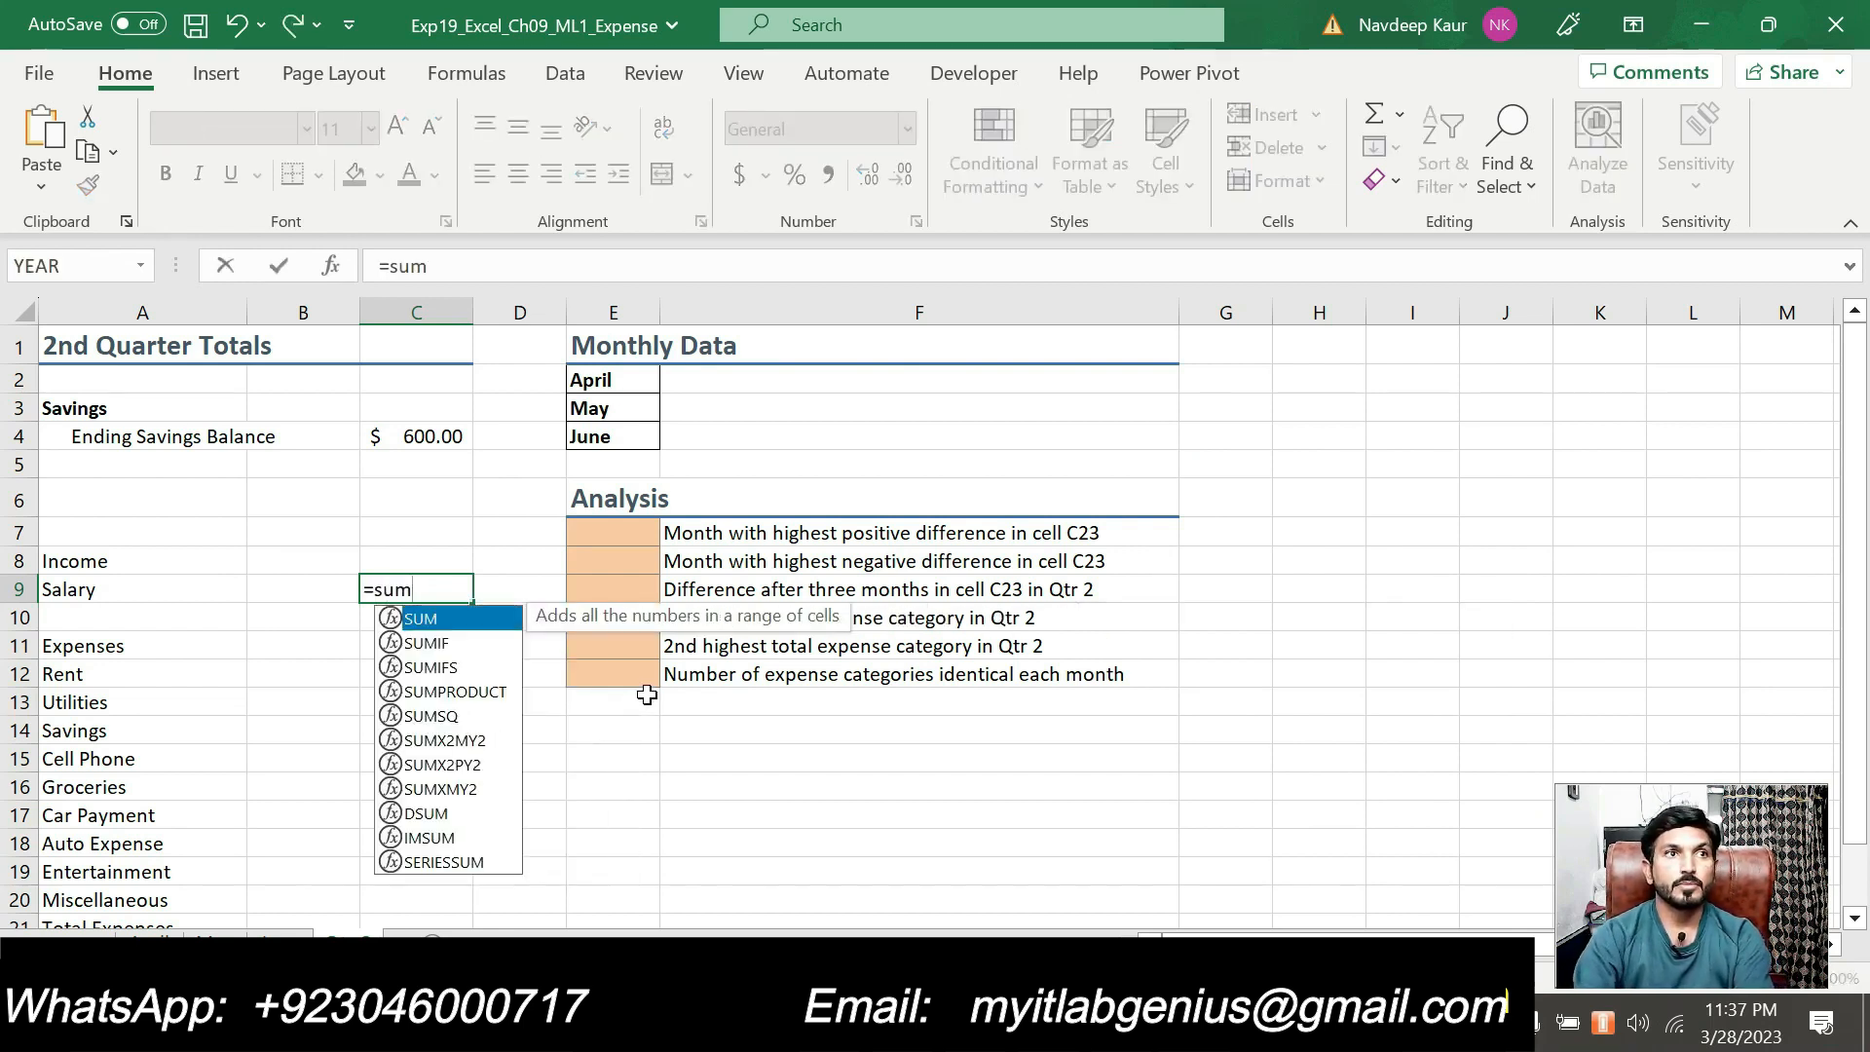
{"action": "double_click", "coordinate": [434, 624]}
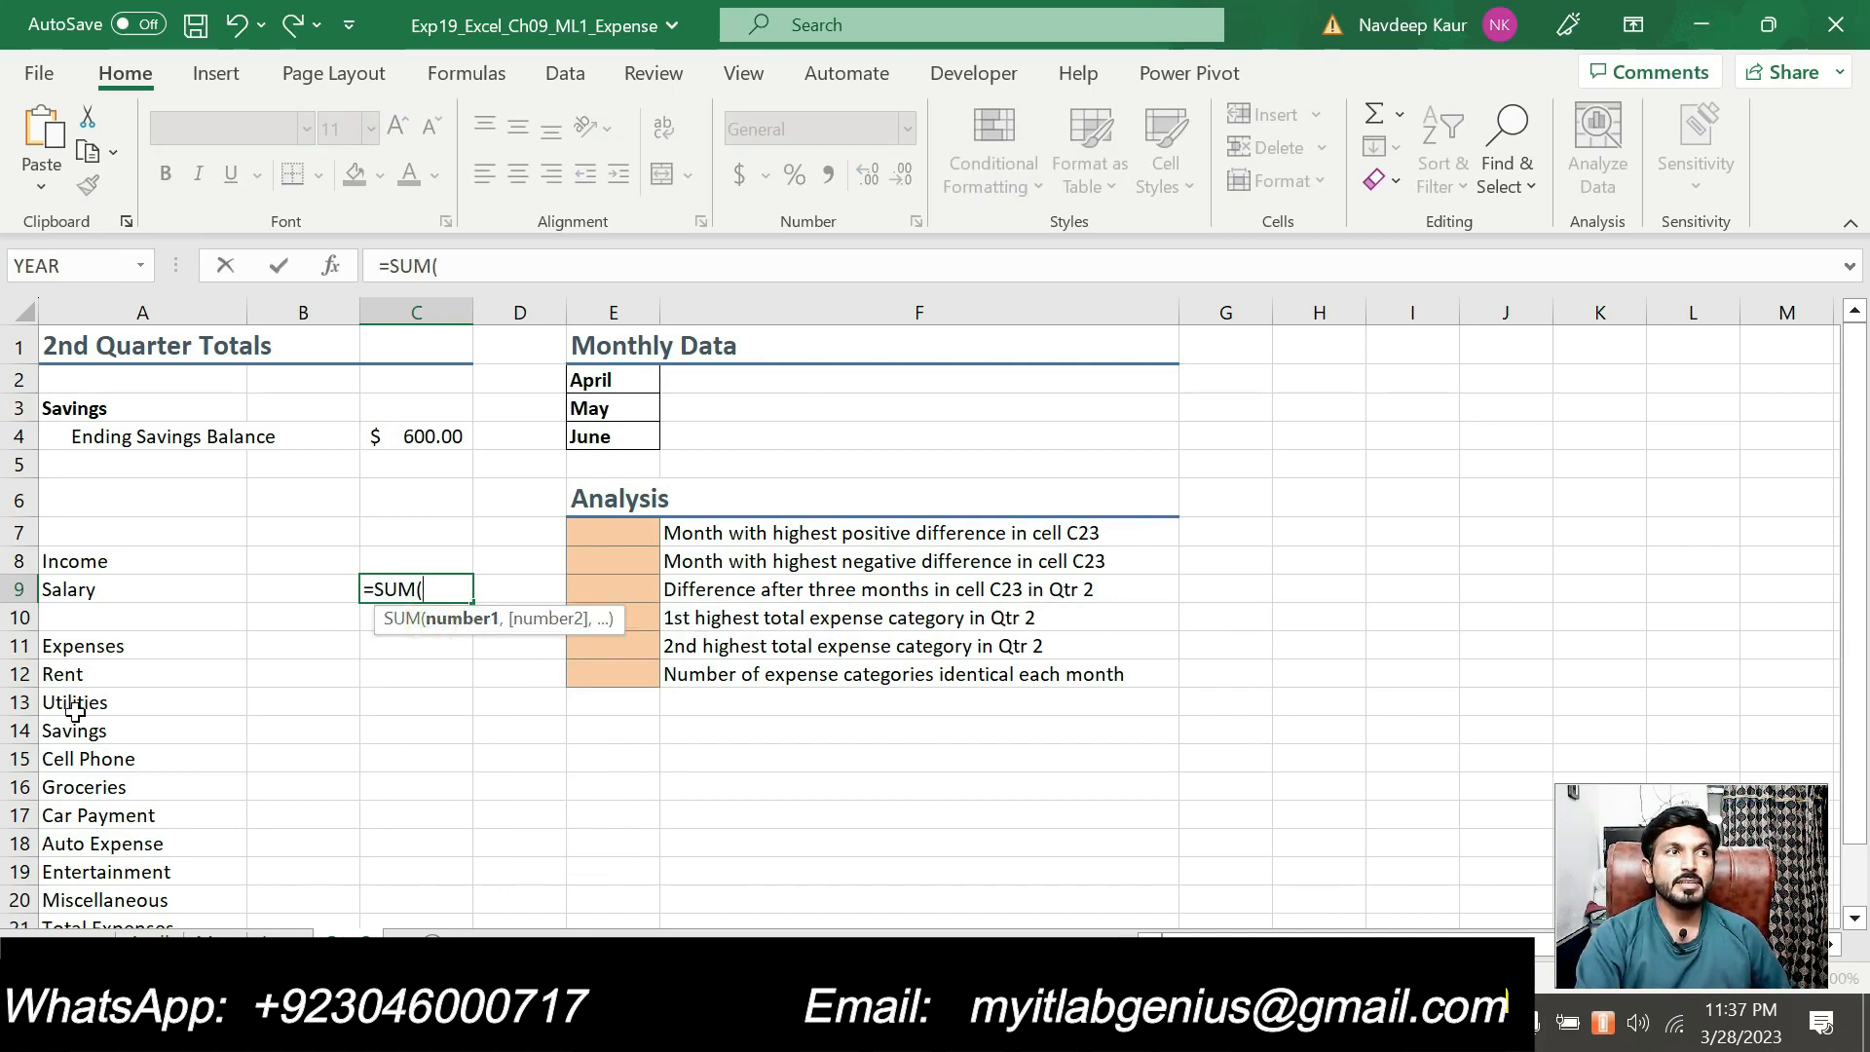
{"action": "left_click", "coordinate": [164, 933]}
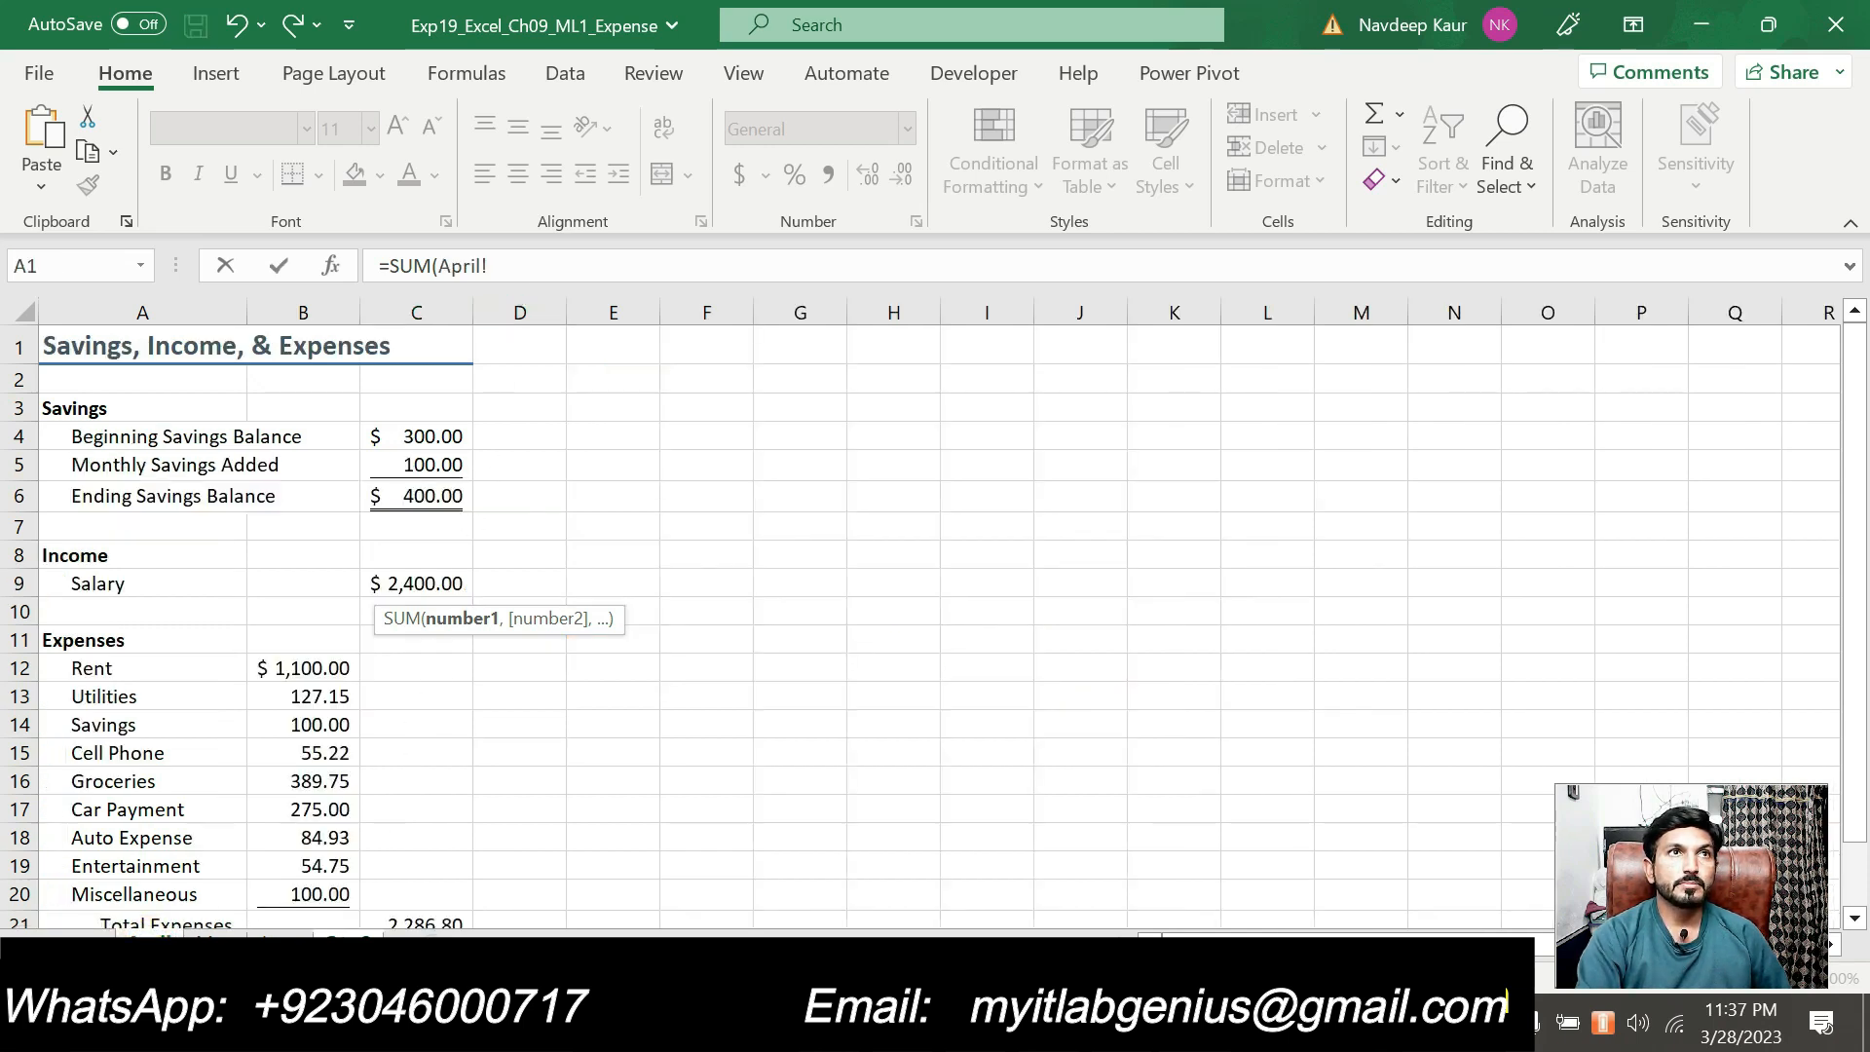
{"action": "left_click", "coordinate": [544, 267]}
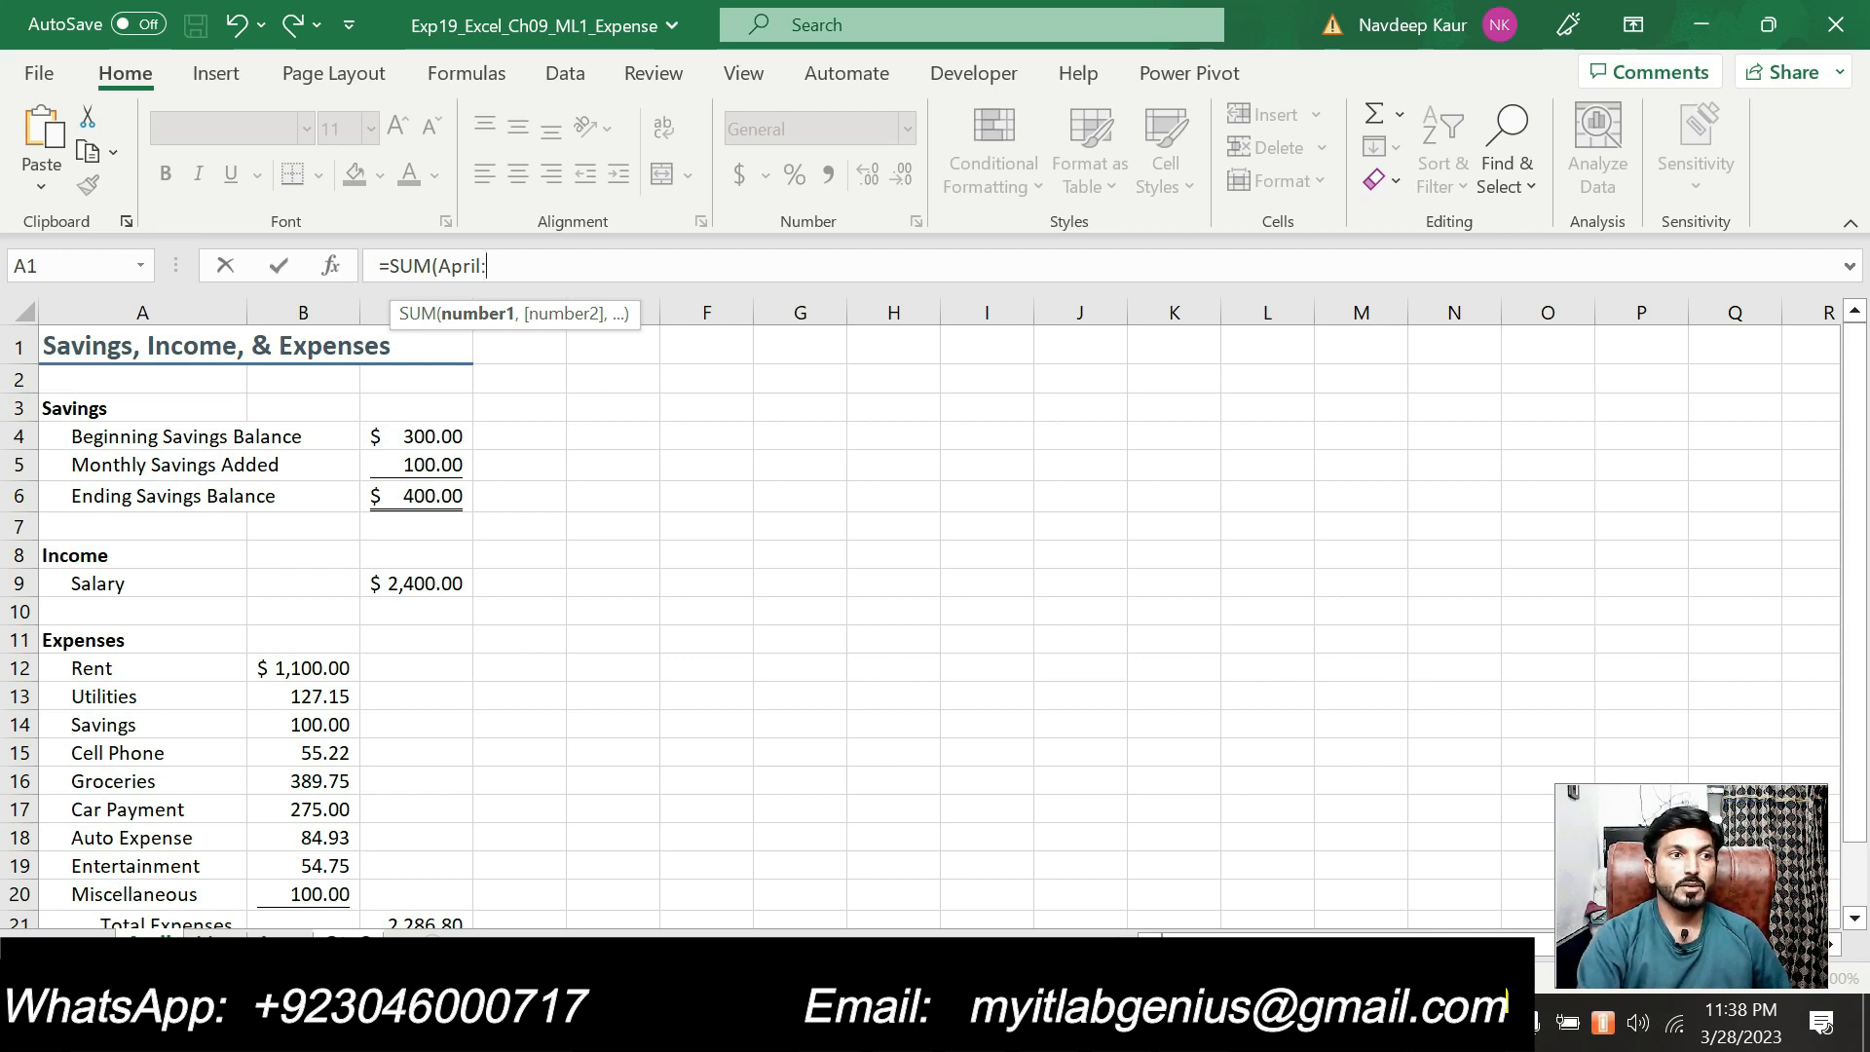
{"action": "left_click", "coordinate": [346, 935], "text": "shift"}
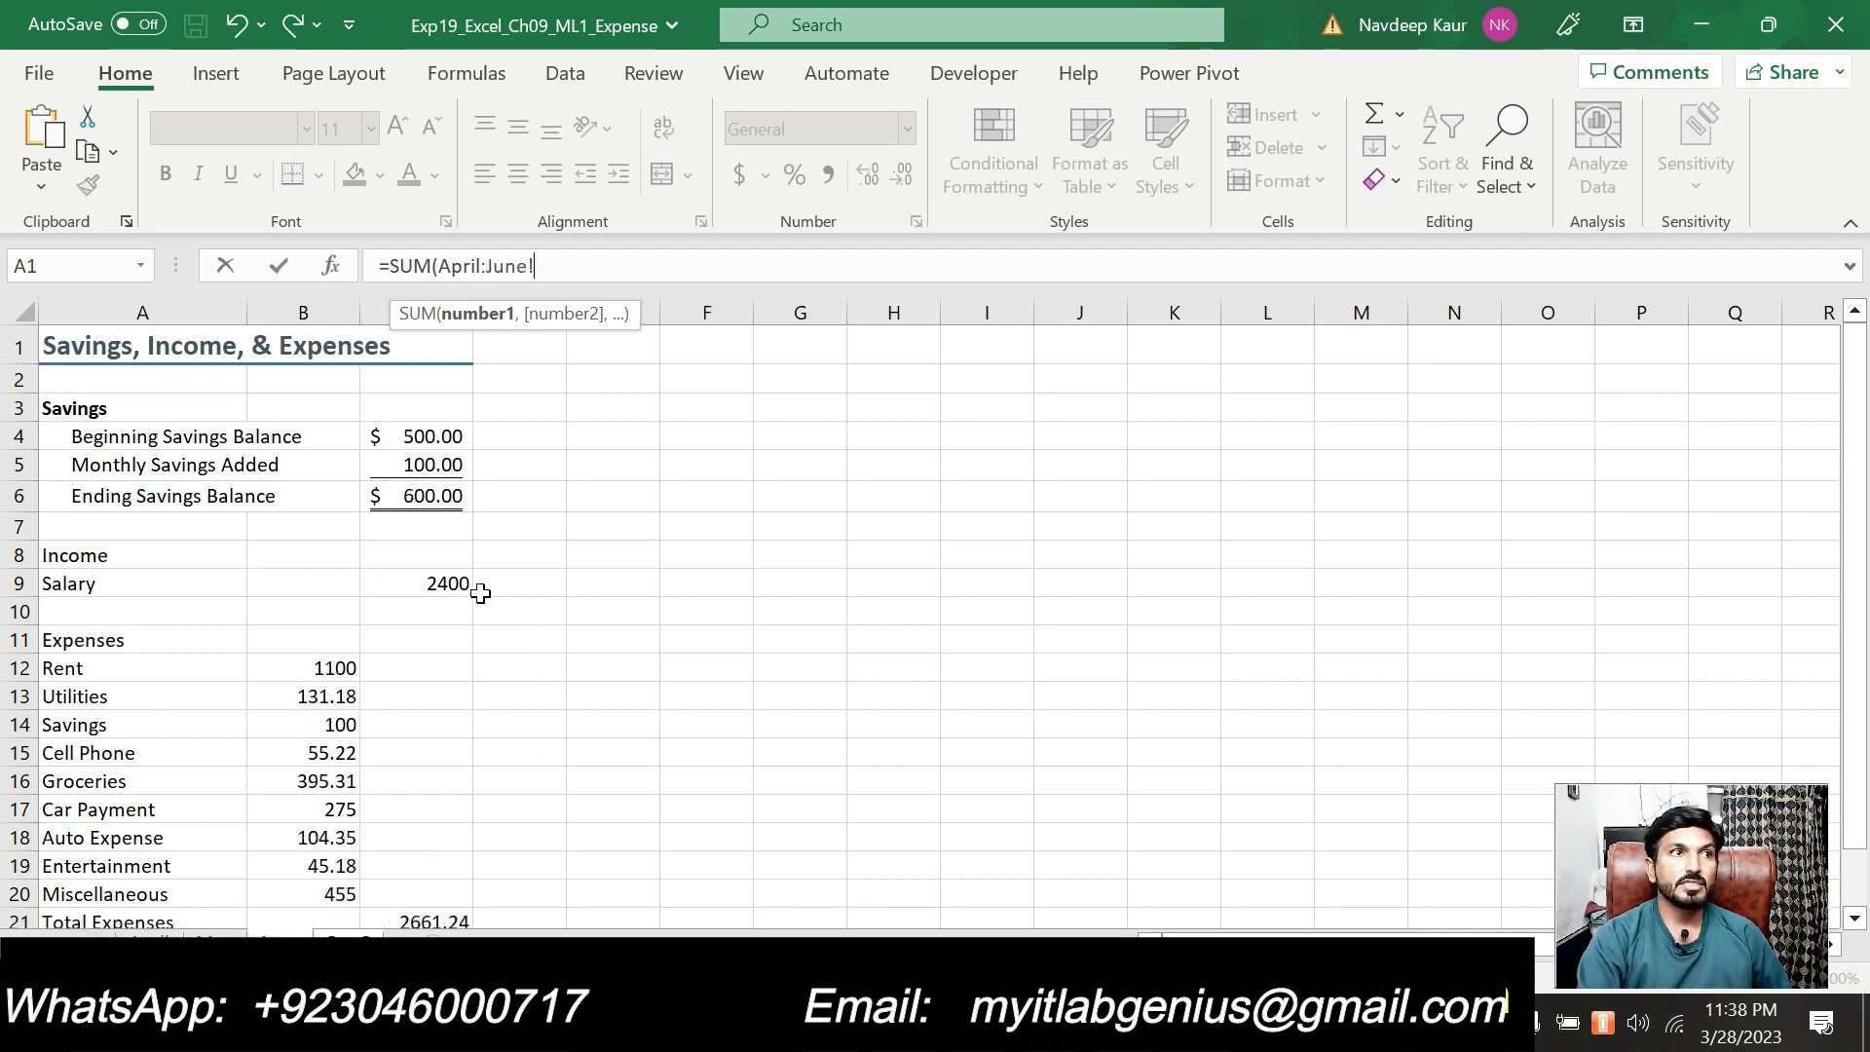
{"action": "left_click", "coordinate": [441, 582]}
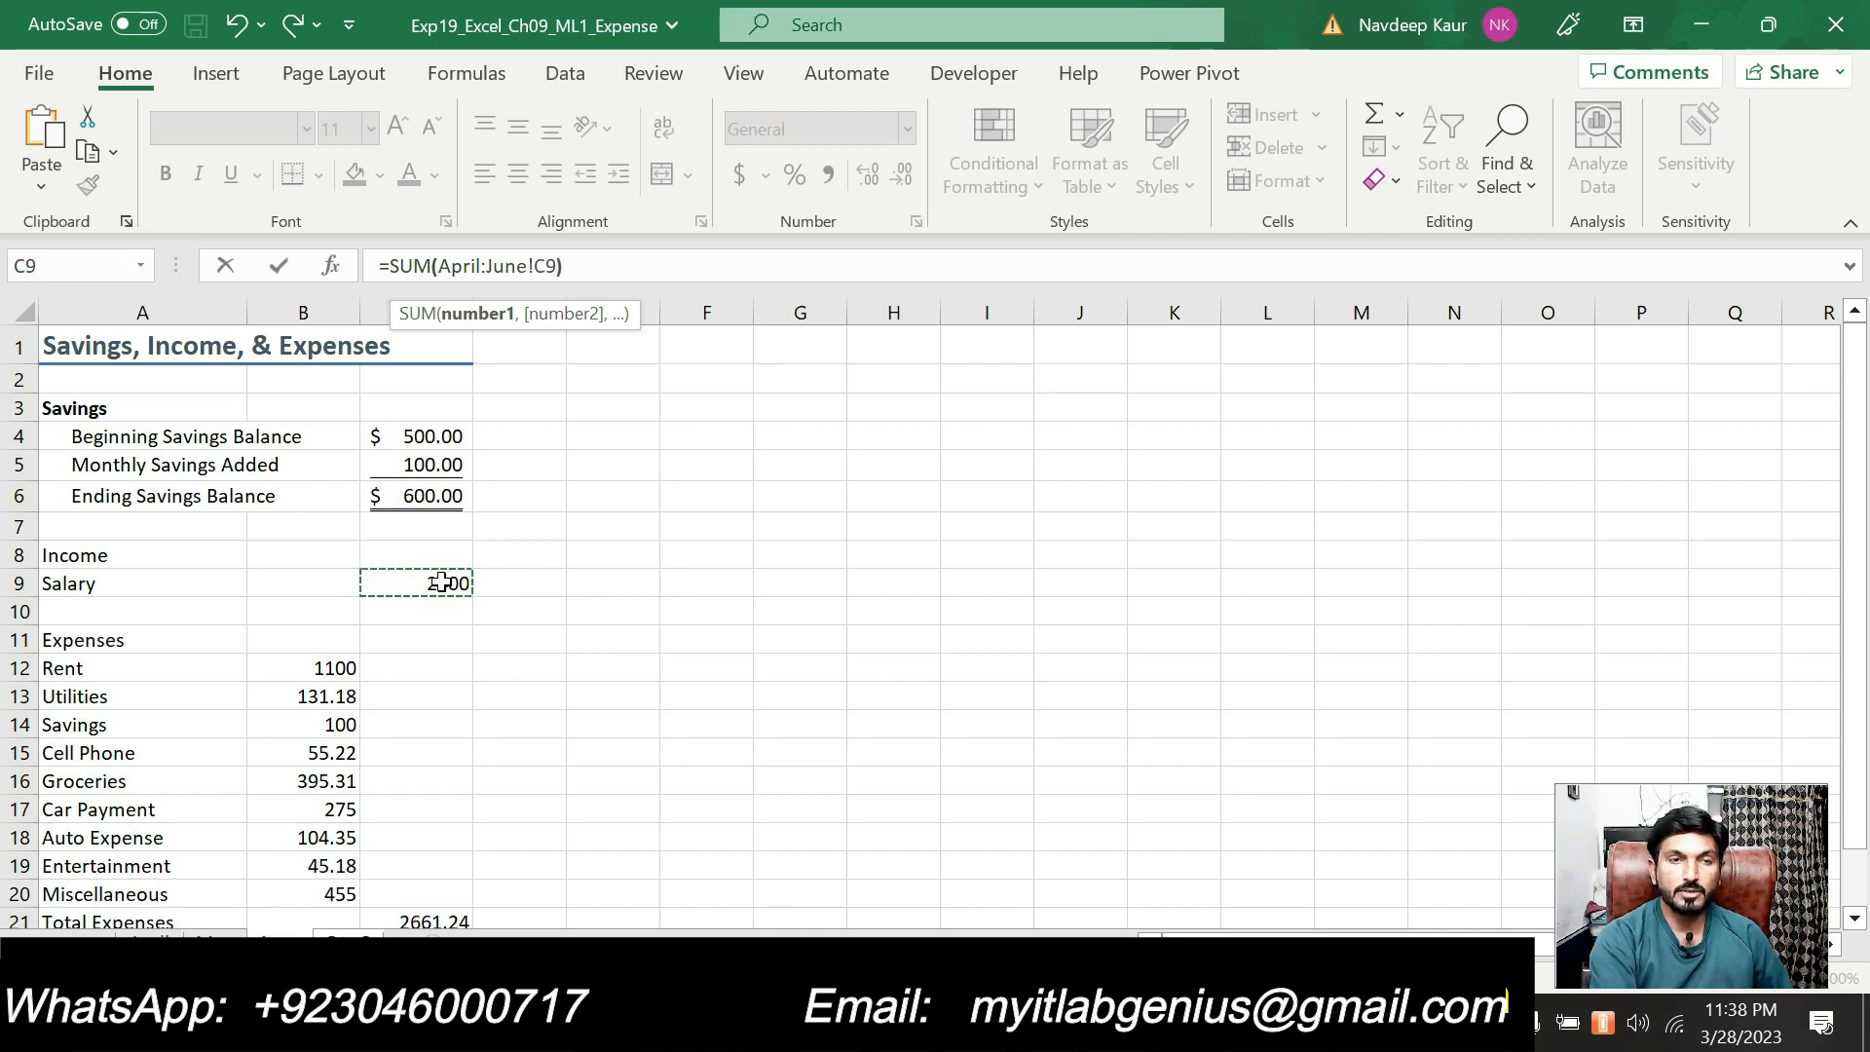
{"action": "type", "text": ")"}
{"action": "key", "text": "Return"}
{"action": "left_click", "coordinate": [441, 584]}
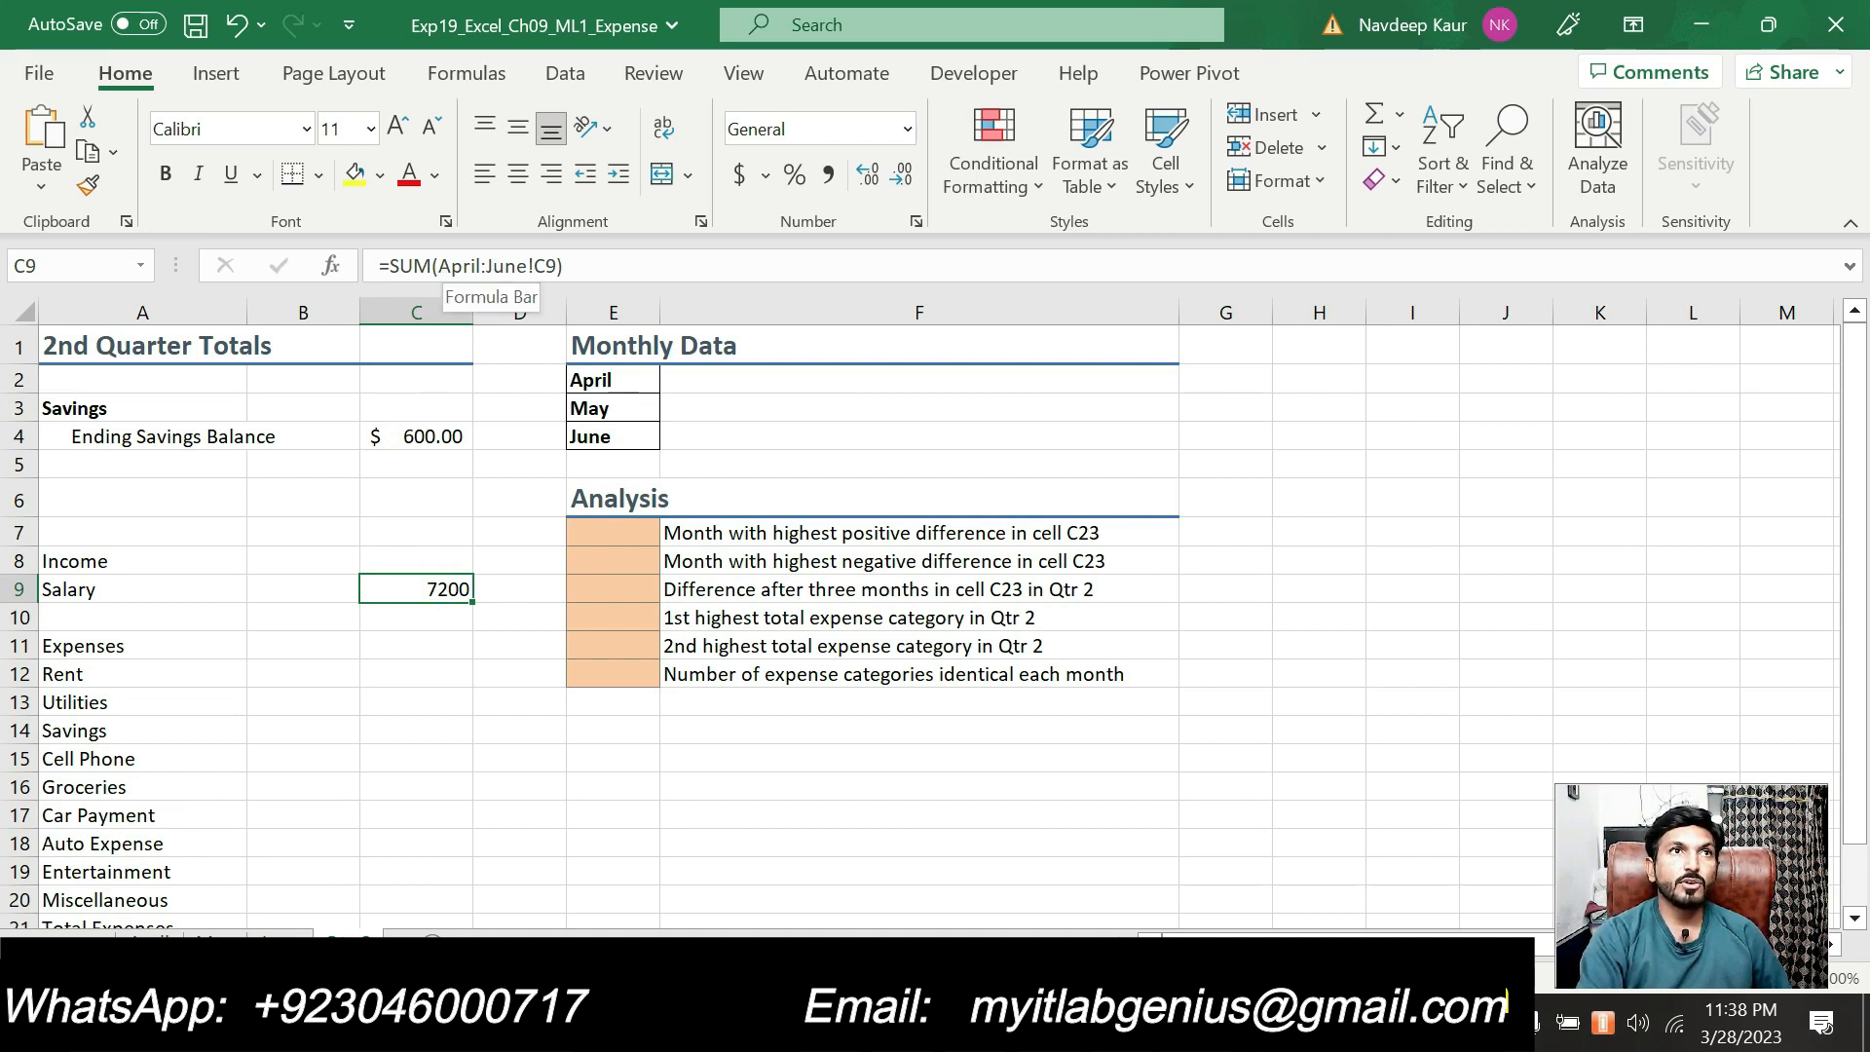
Step: Check the salary in cell C9 of the April, May and June worksheets and return to the Qtr 2 worksheet
{"action": "left_click", "coordinate": [160, 933]}
{"action": "left_click", "coordinate": [209, 933]}
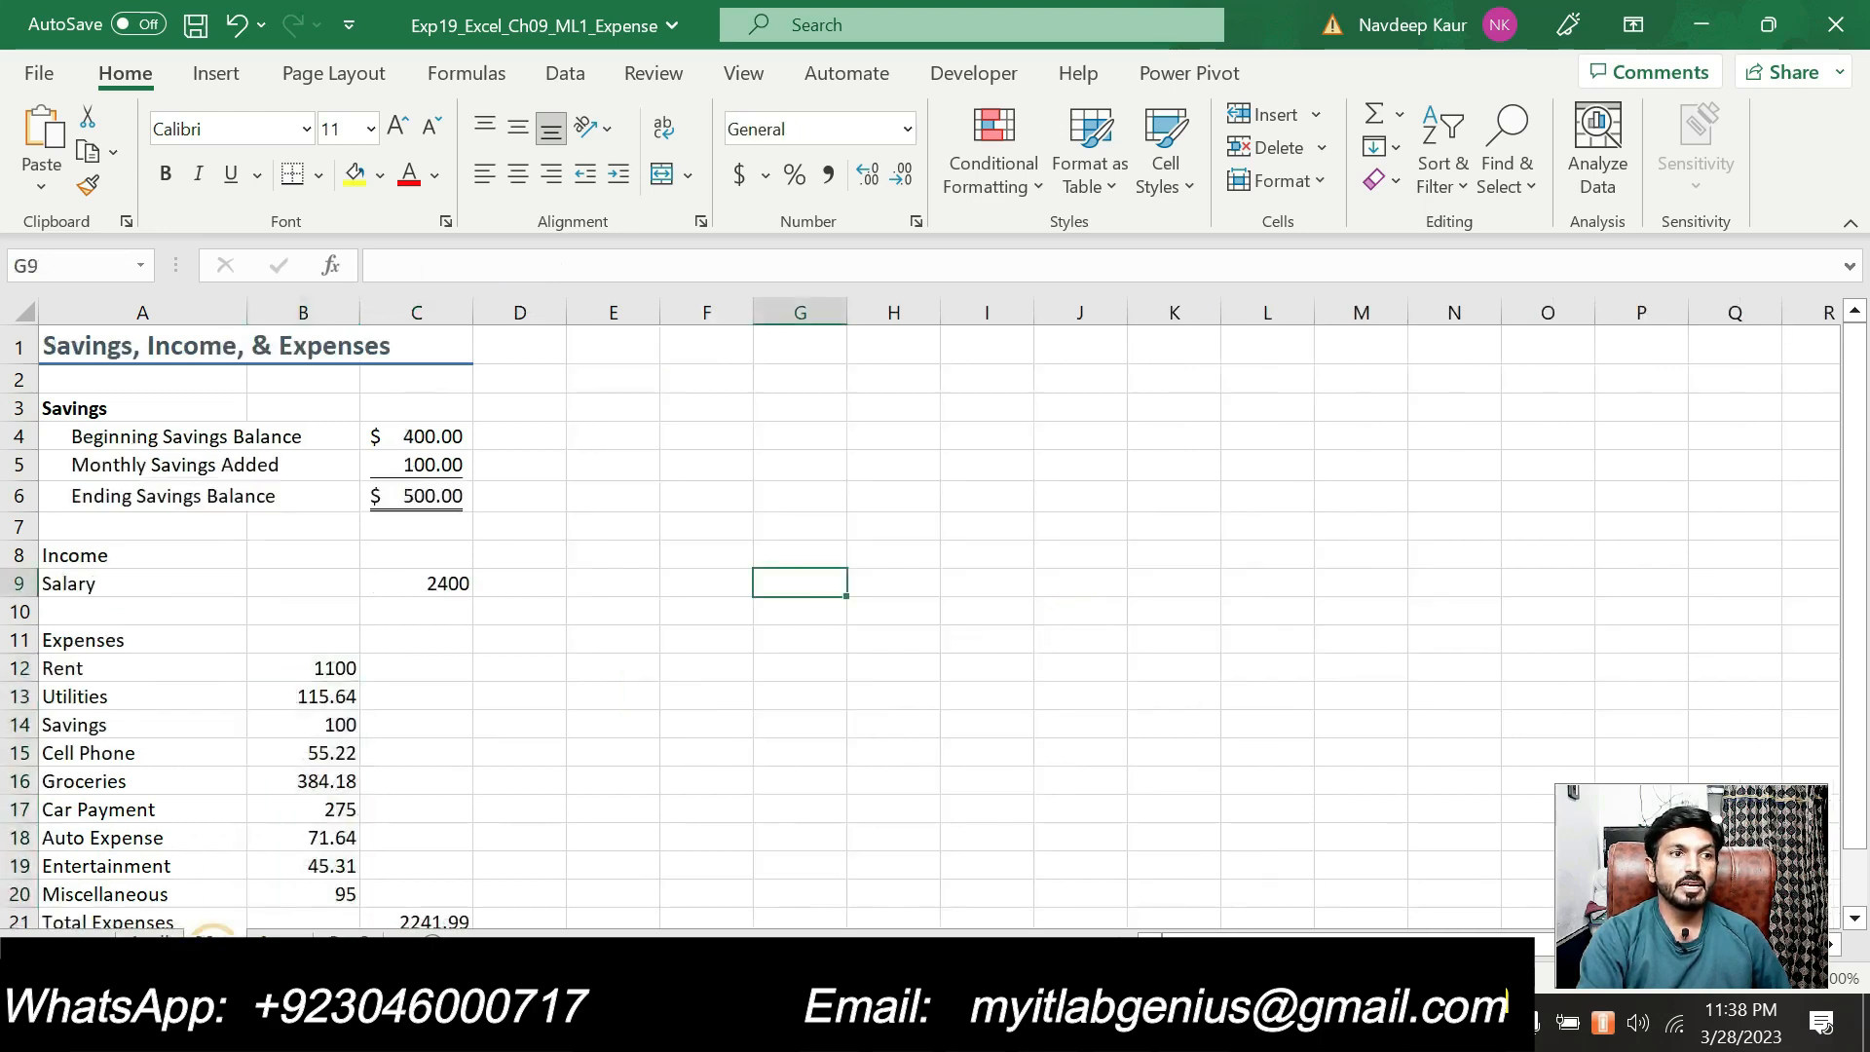
{"action": "left_click", "coordinate": [261, 933]}
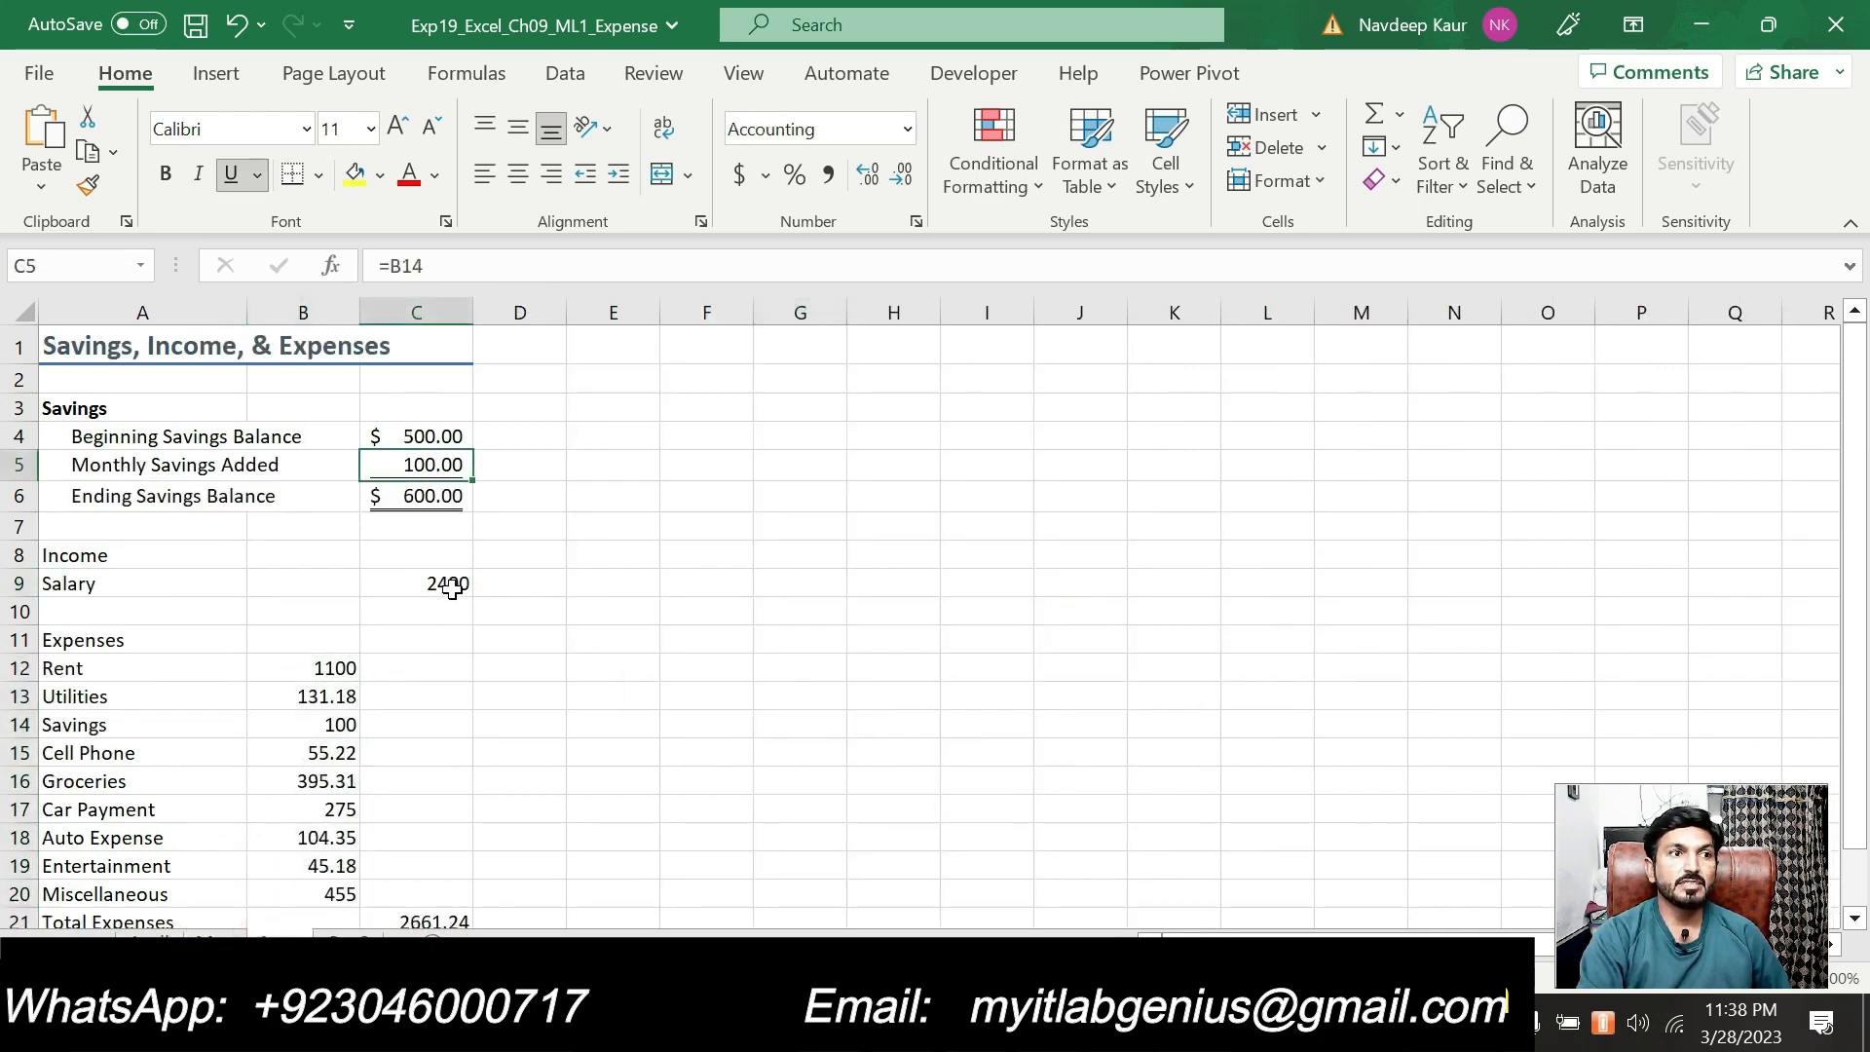
{"action": "left_click", "coordinate": [339, 937]}
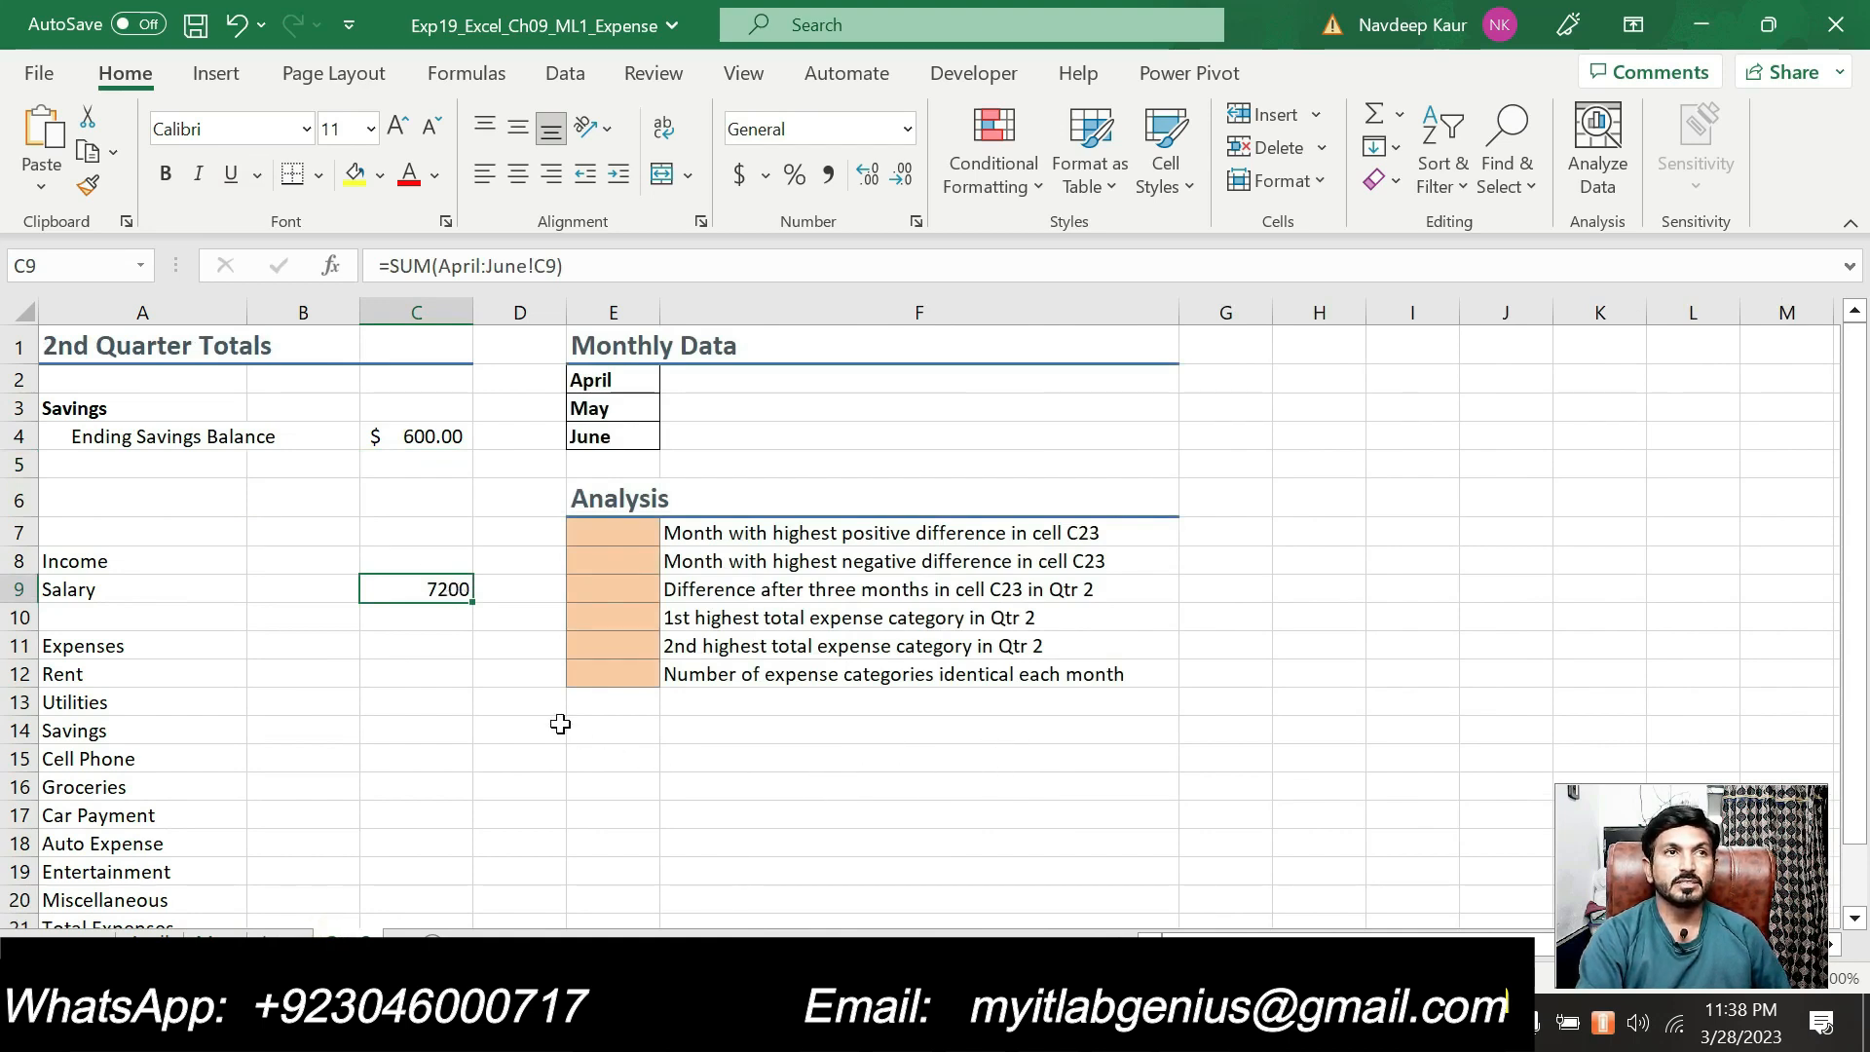
Step: Switch to the Word instructions and remove the highlighting from all of the step 6 text
{"action": "key", "text": "alt+Tab"}
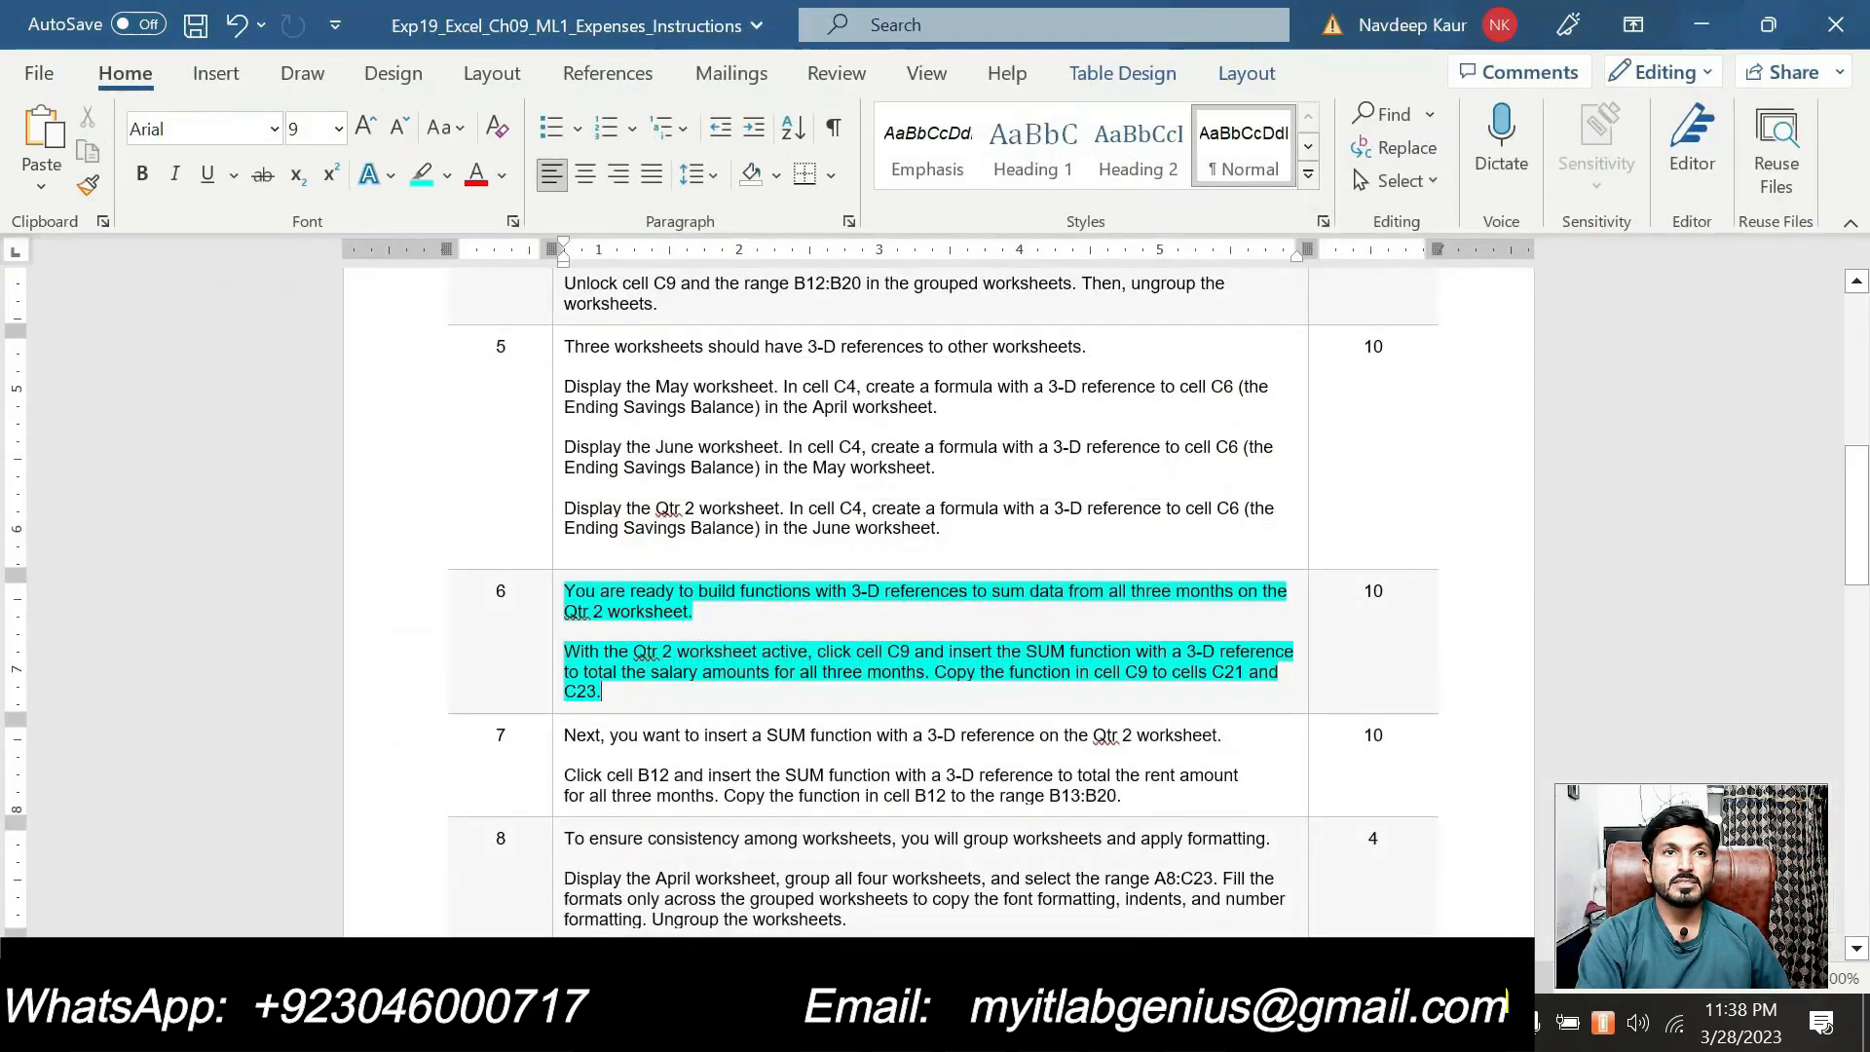
{"action": "mouse_move", "coordinate": [604, 693]}
{"action": "left_mouse_down"}
{"action": "mouse_move", "coordinate": [637, 671]}
{"action": "mouse_move", "coordinate": [565, 591]}
{"action": "left_mouse_up"}
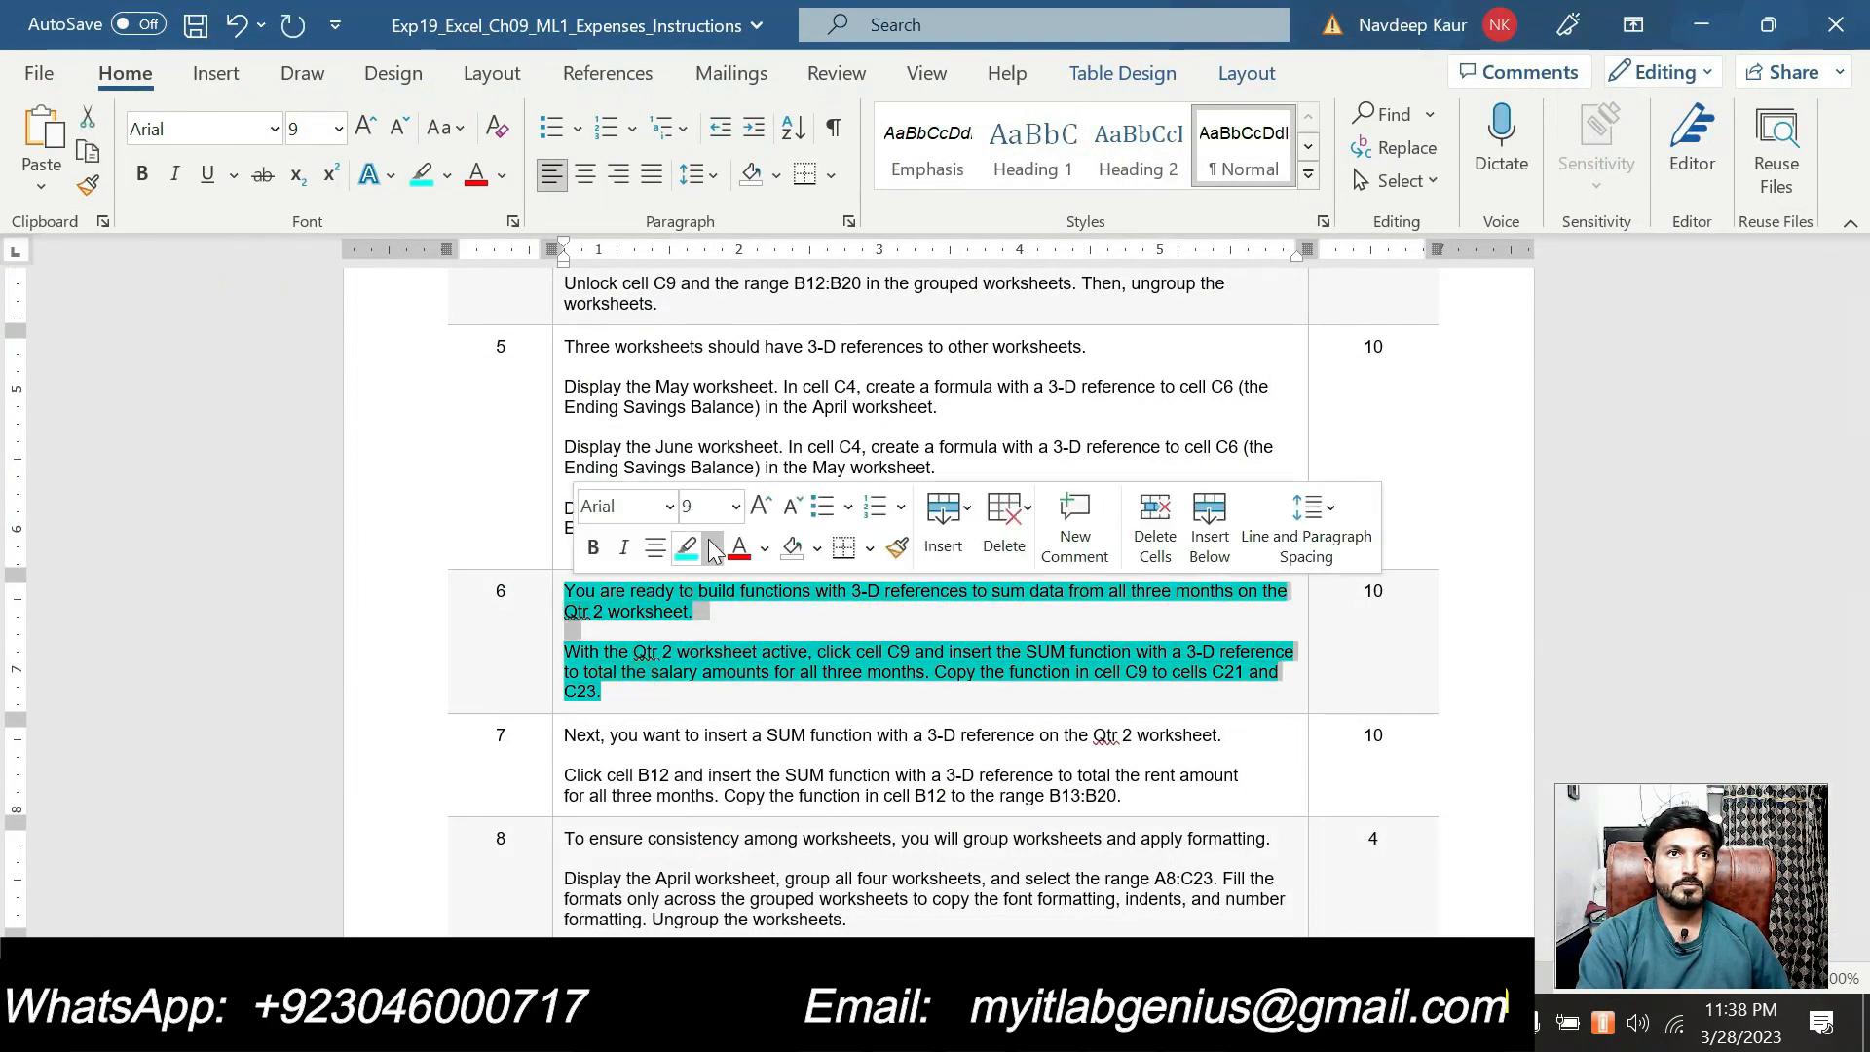
{"action": "left_click", "coordinate": [712, 548]}
{"action": "left_click", "coordinate": [744, 718]}
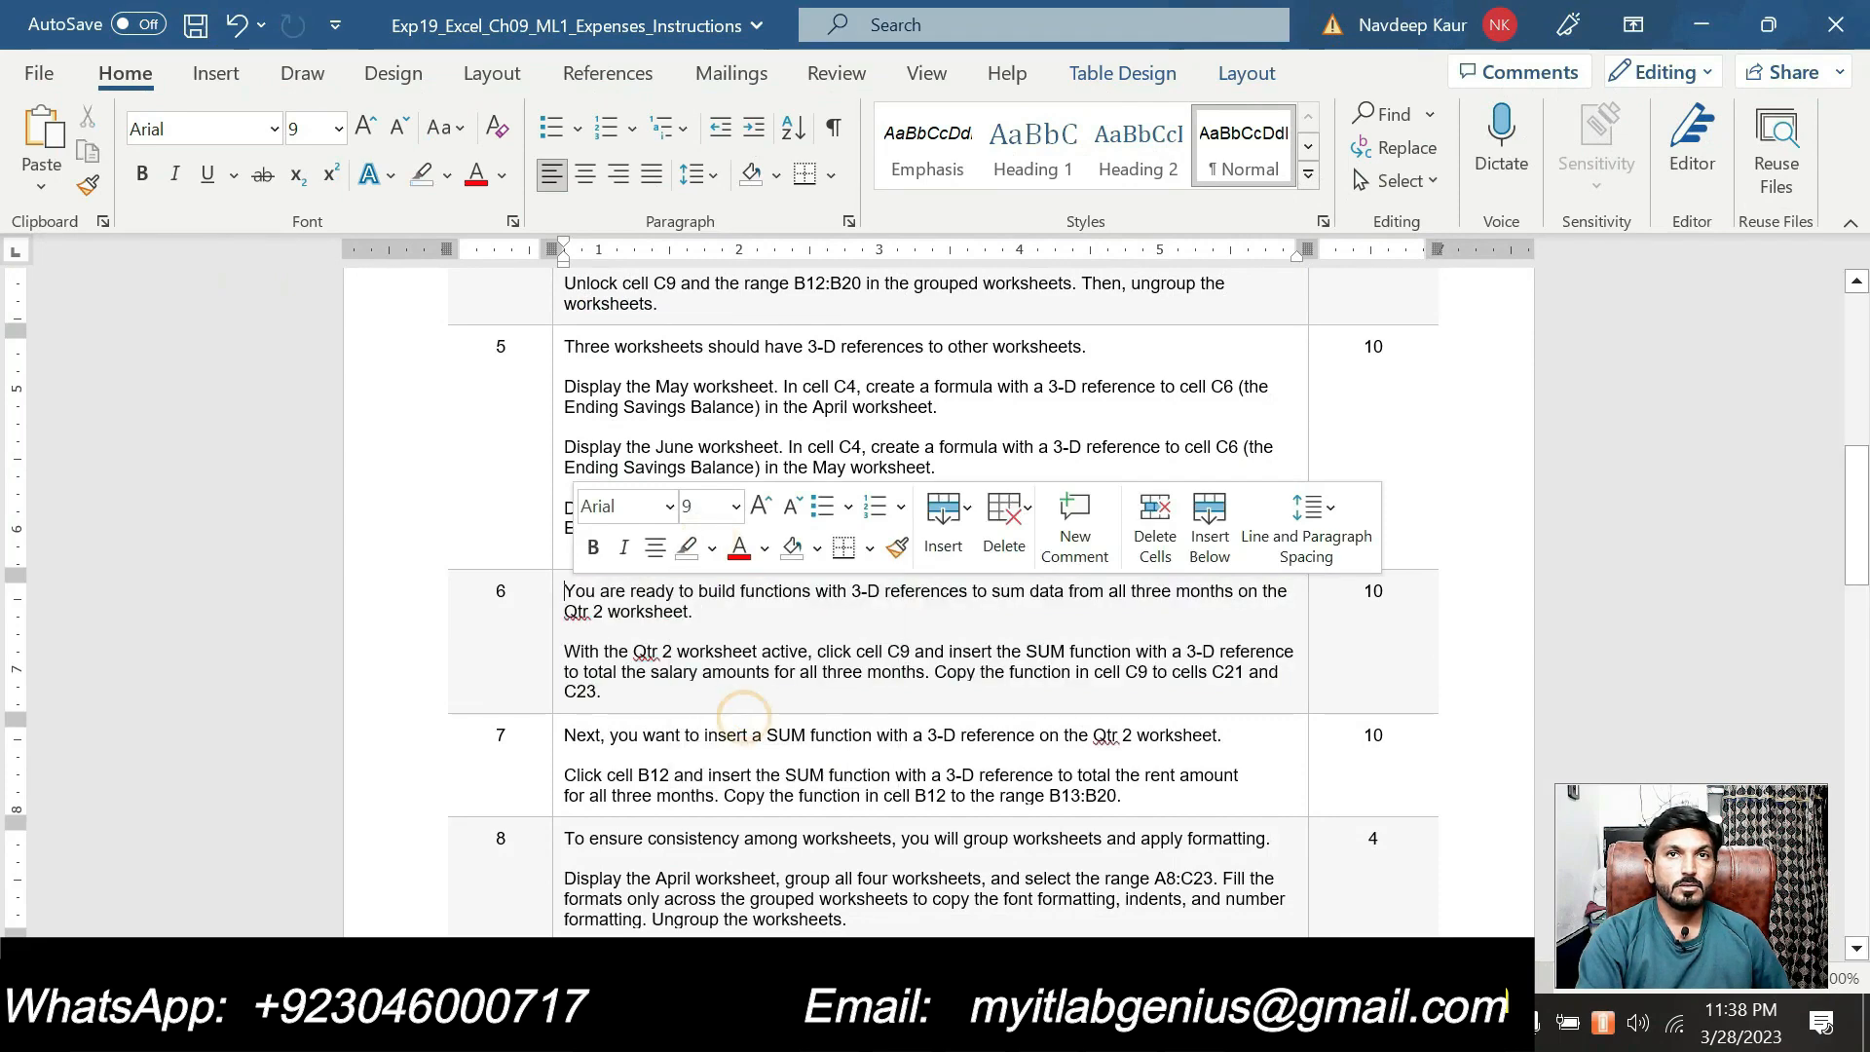
Step: Review the instructions table from step 1 through step 8 to see what is done and what remains
{"action": "scroll", "coordinate": [731, 736], "scroll_direction": "down", "scroll_amount": 4}
{"action": "scroll", "coordinate": [726, 745], "scroll_direction": "up", "scroll_amount": 7}
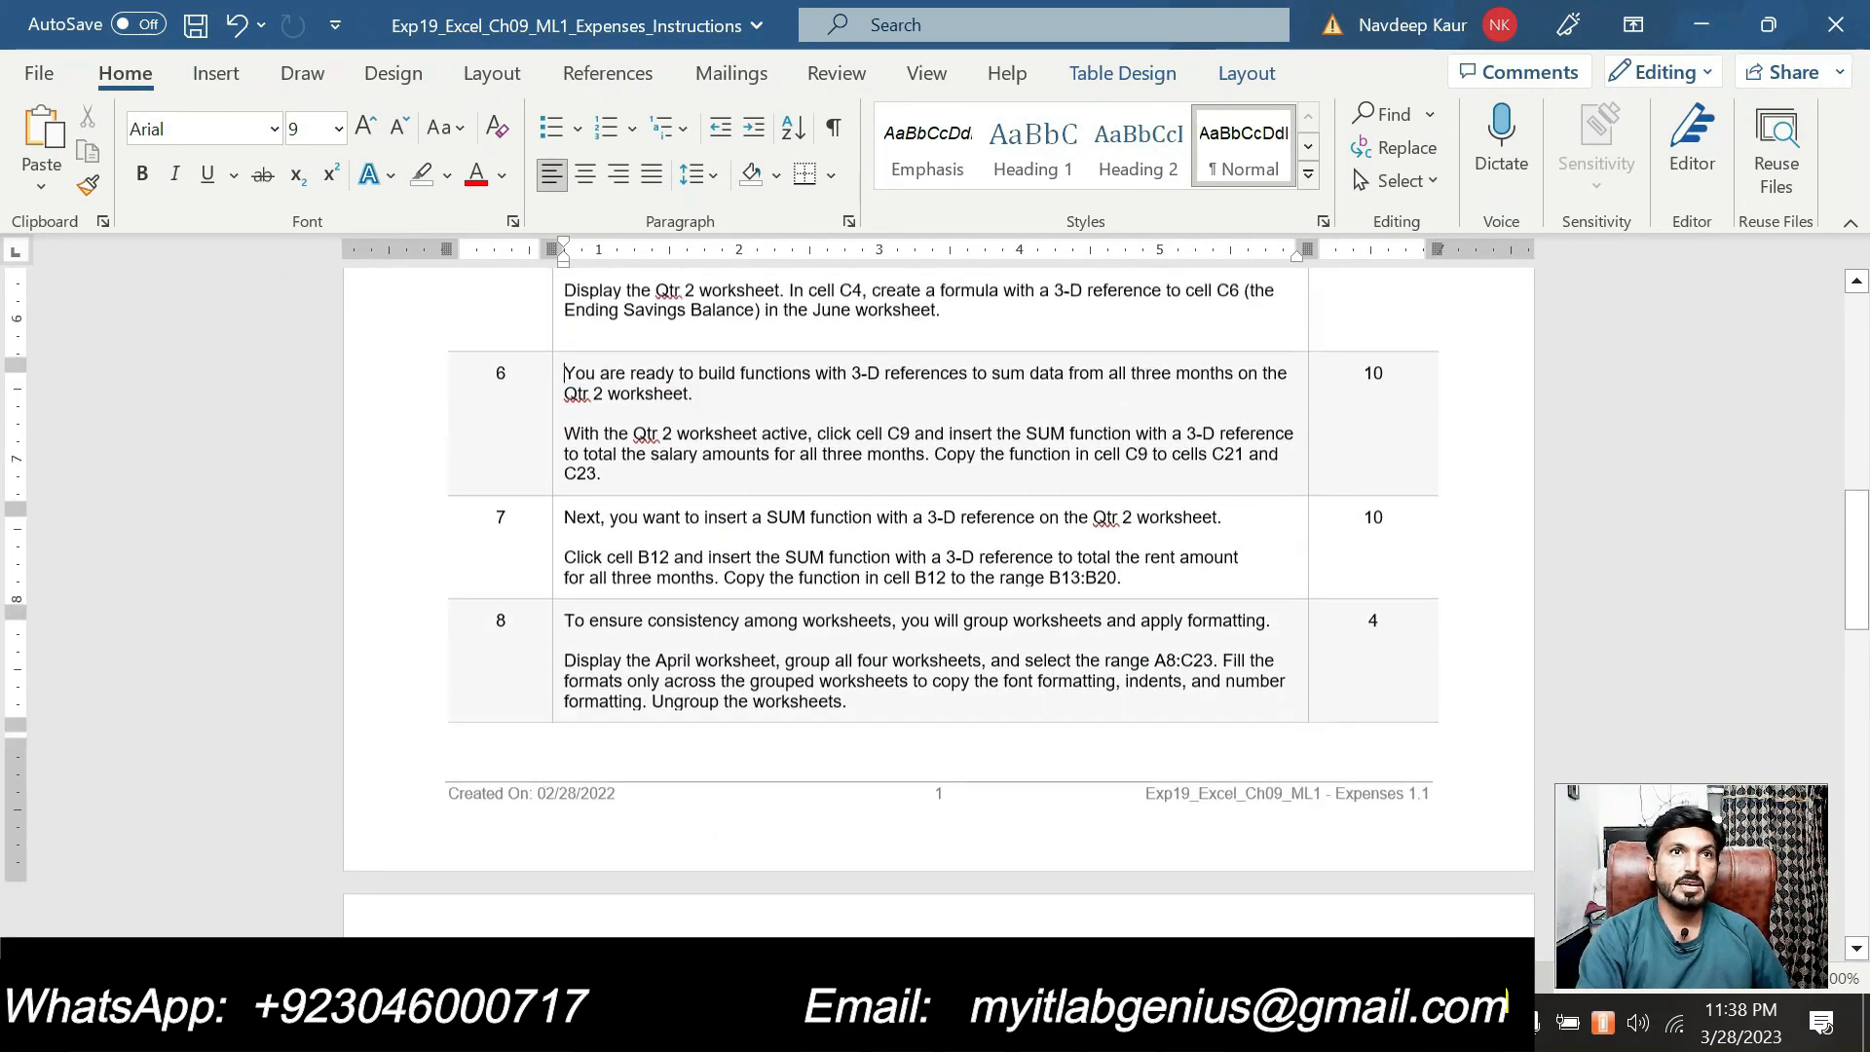
{"action": "scroll", "coordinate": [942, 584], "scroll_direction": "up", "scroll_amount": 3}
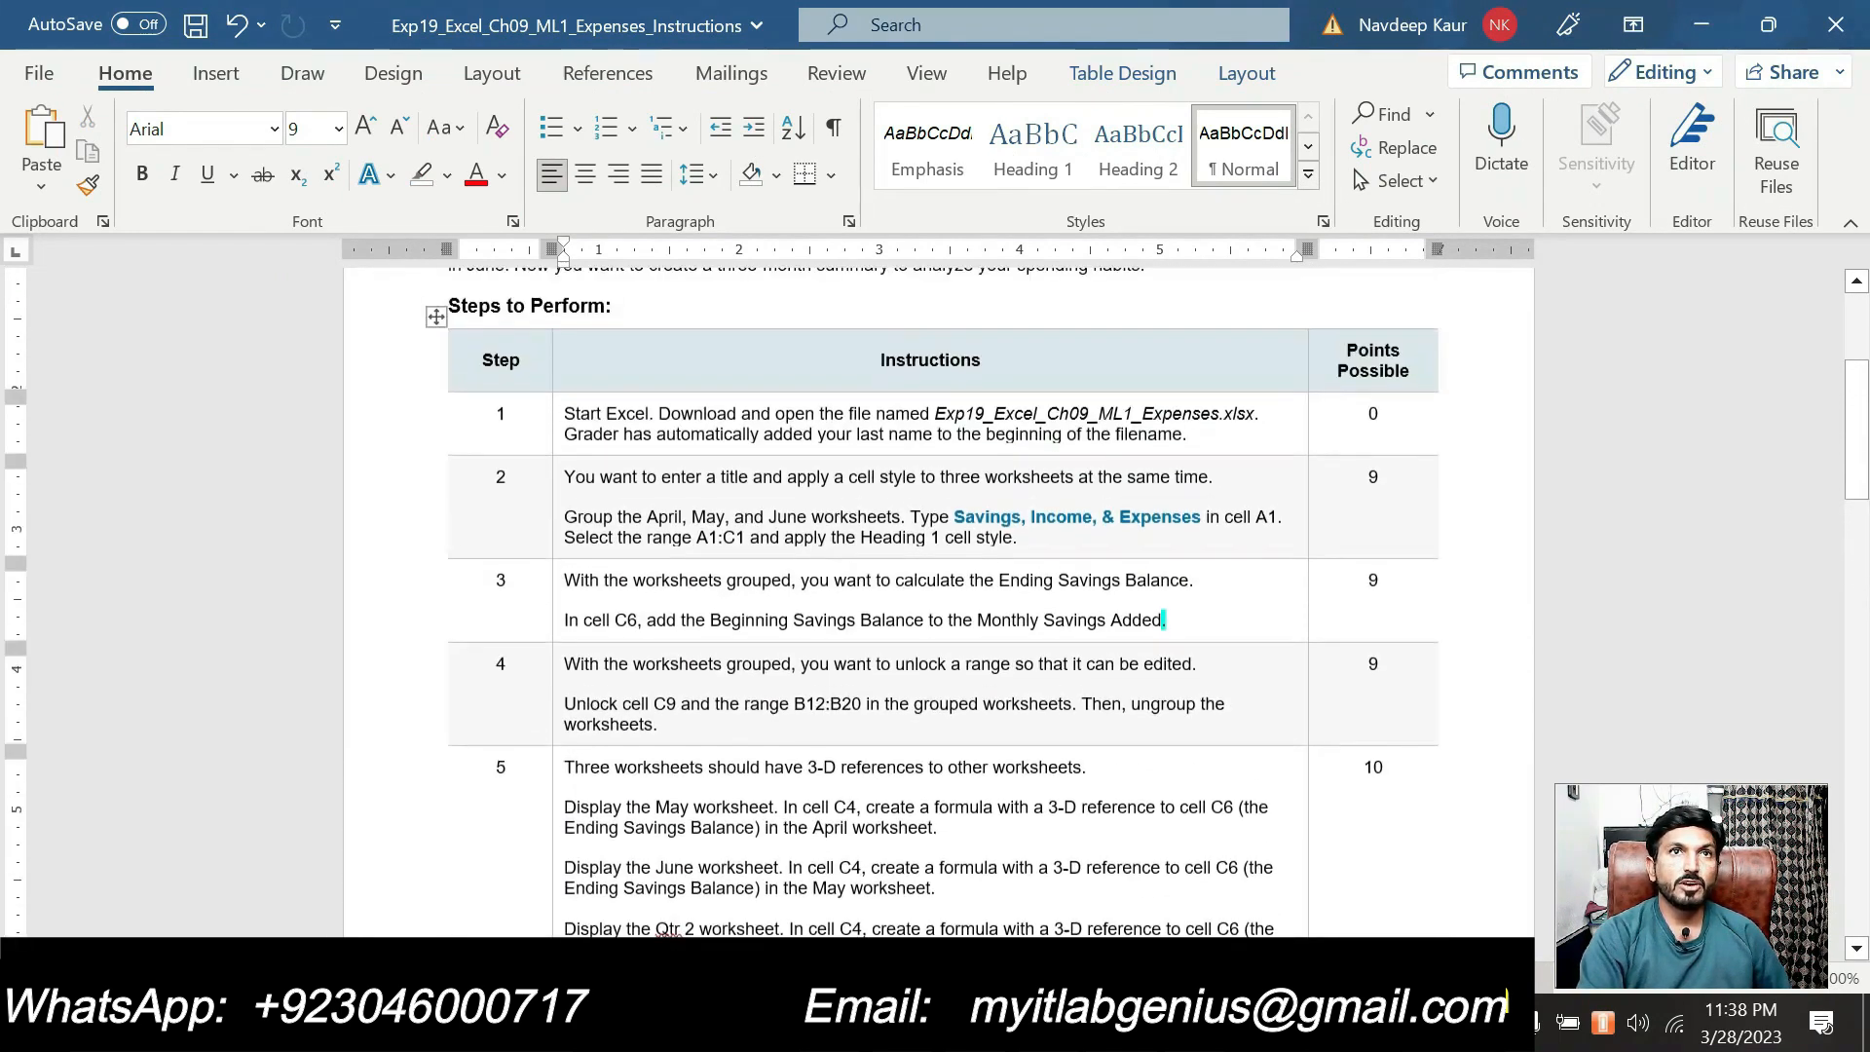
{"action": "scroll", "coordinate": [942, 584], "scroll_direction": "down", "scroll_amount": 4}
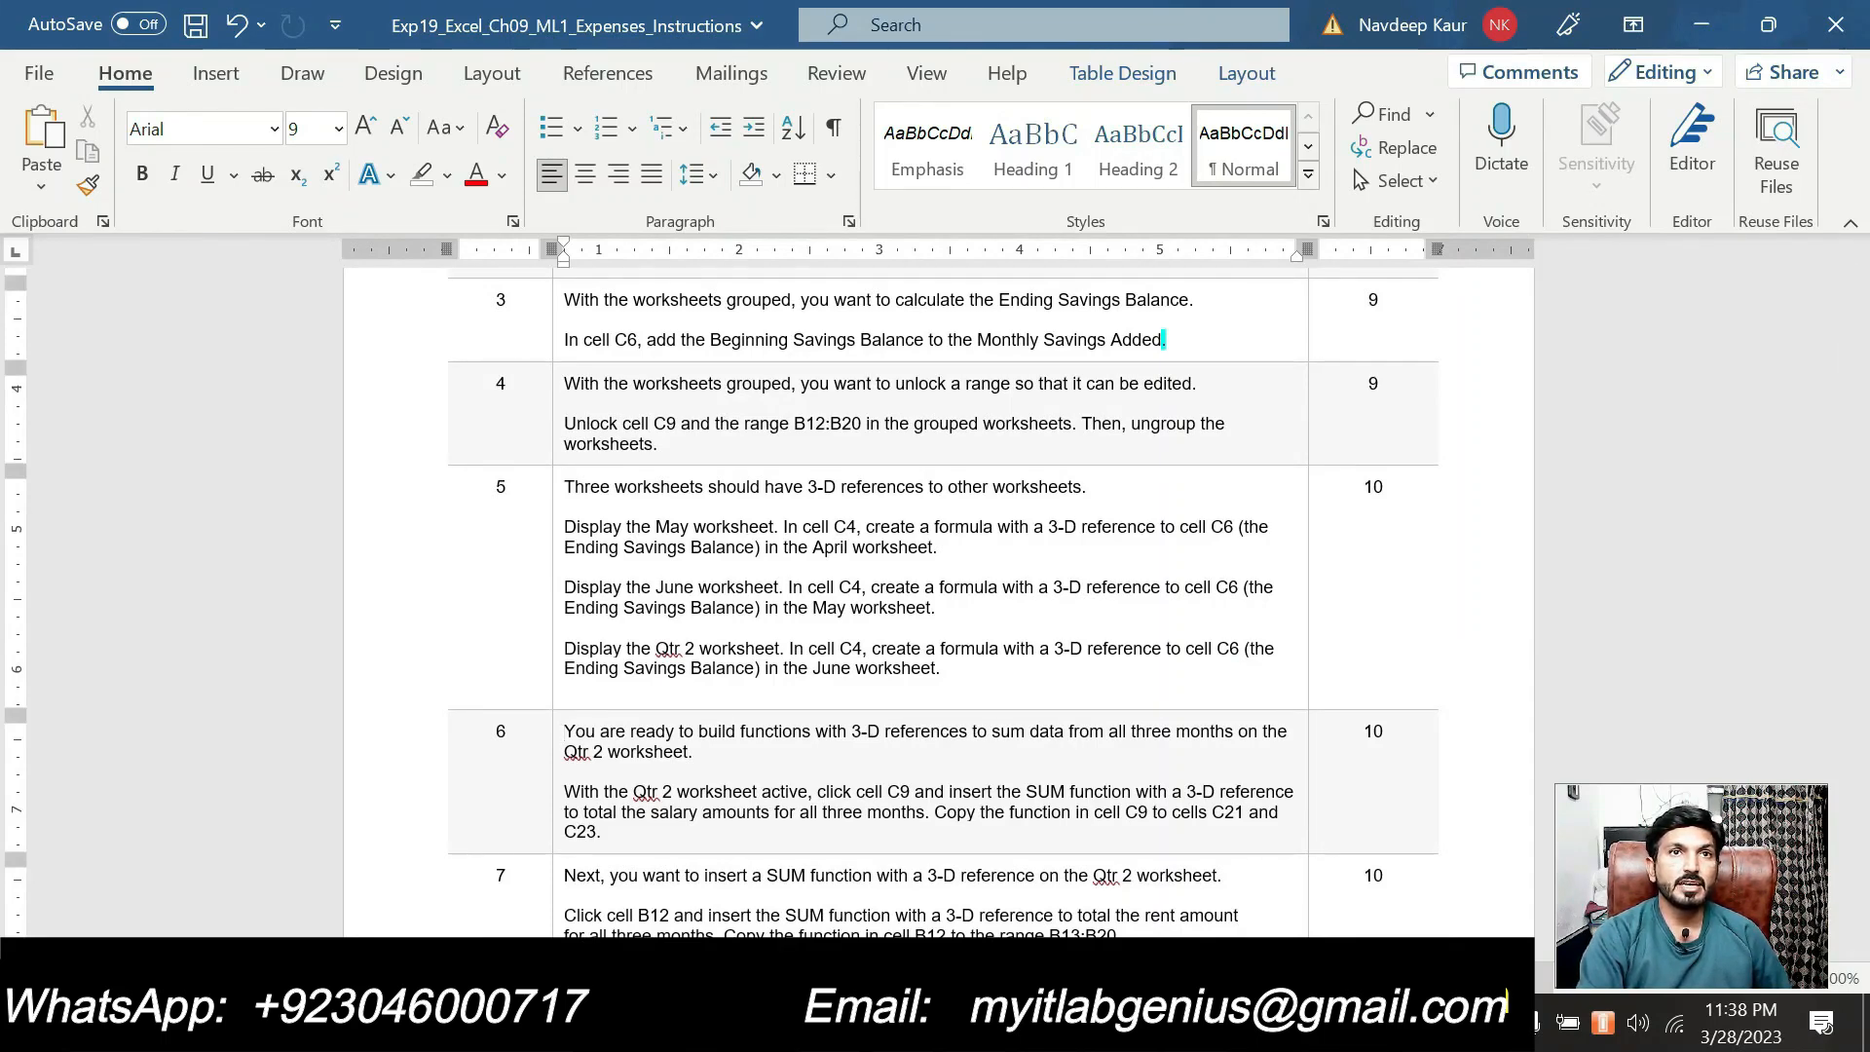
{"action": "scroll", "coordinate": [943, 585], "scroll_direction": "up", "scroll_amount": 5}
{"action": "scroll", "coordinate": [942, 584], "scroll_direction": "down", "scroll_amount": 3}
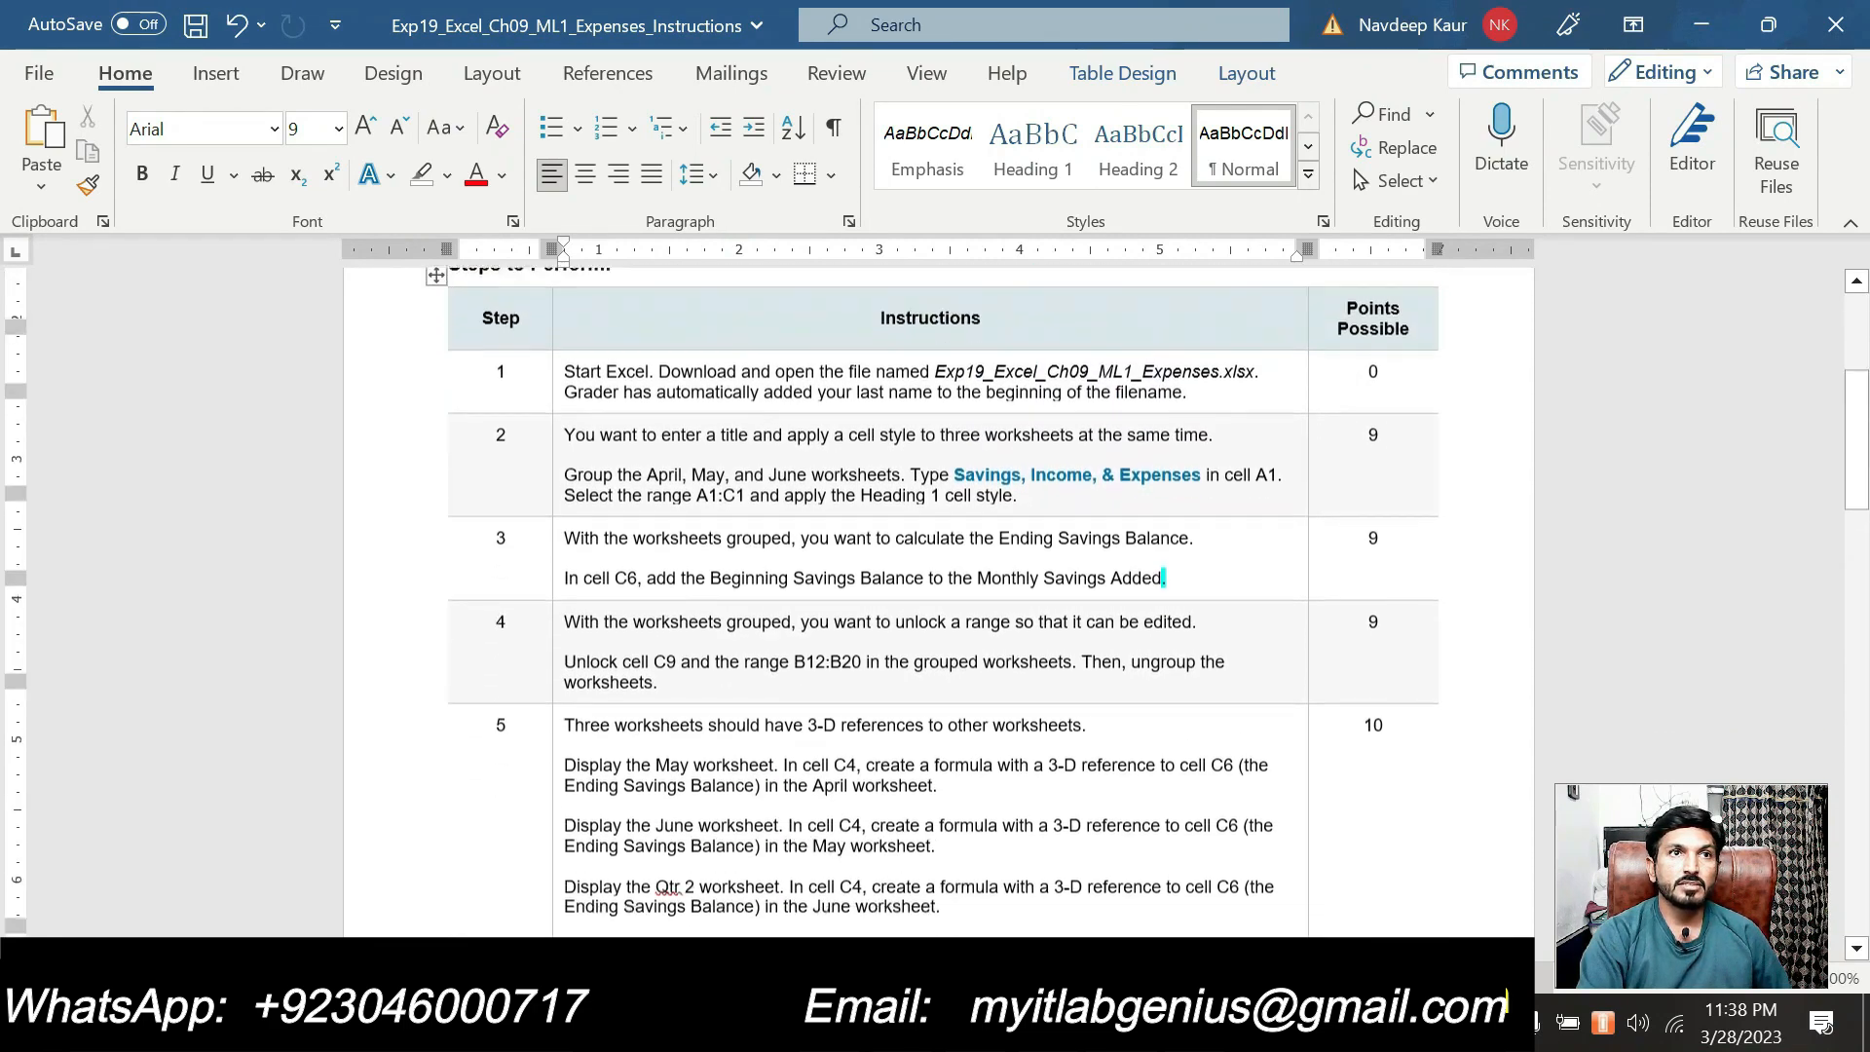
{"action": "scroll", "coordinate": [710, 791], "scroll_direction": "down", "scroll_amount": 3}
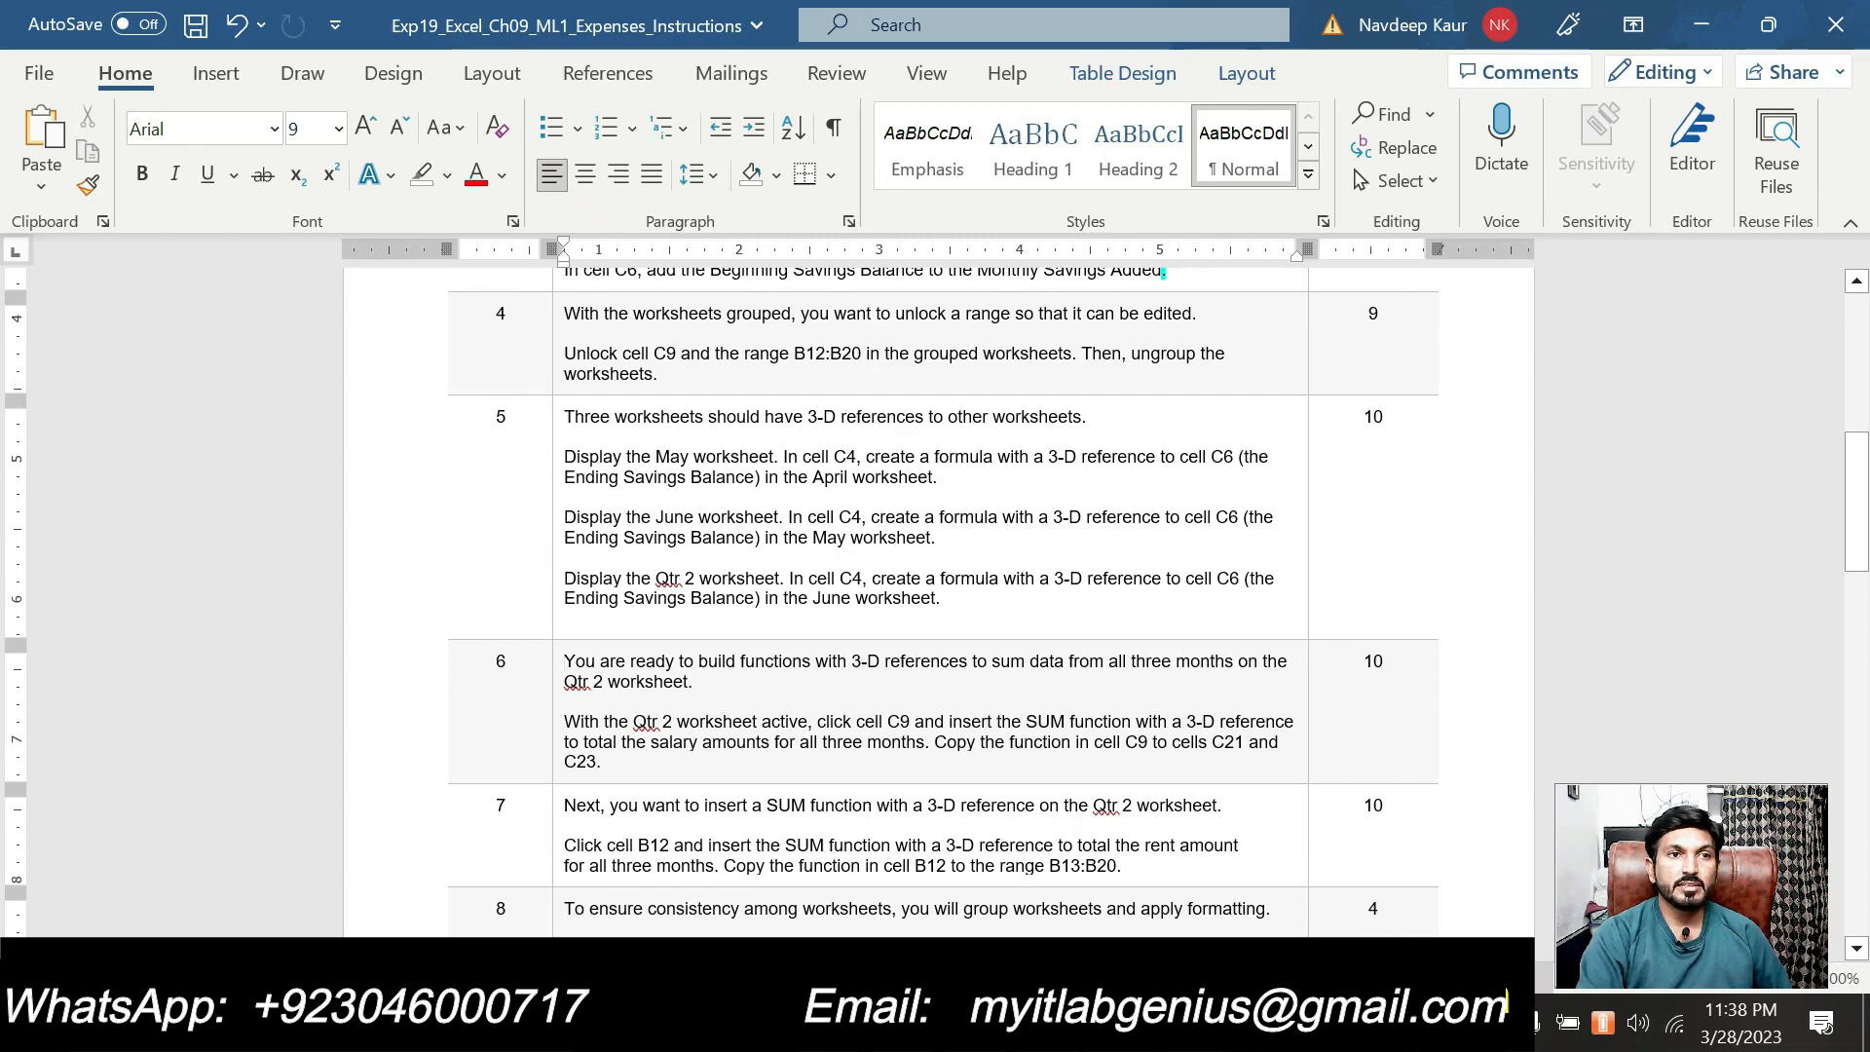
{"action": "scroll", "coordinate": [564, 749], "scroll_direction": "down", "scroll_amount": 2}
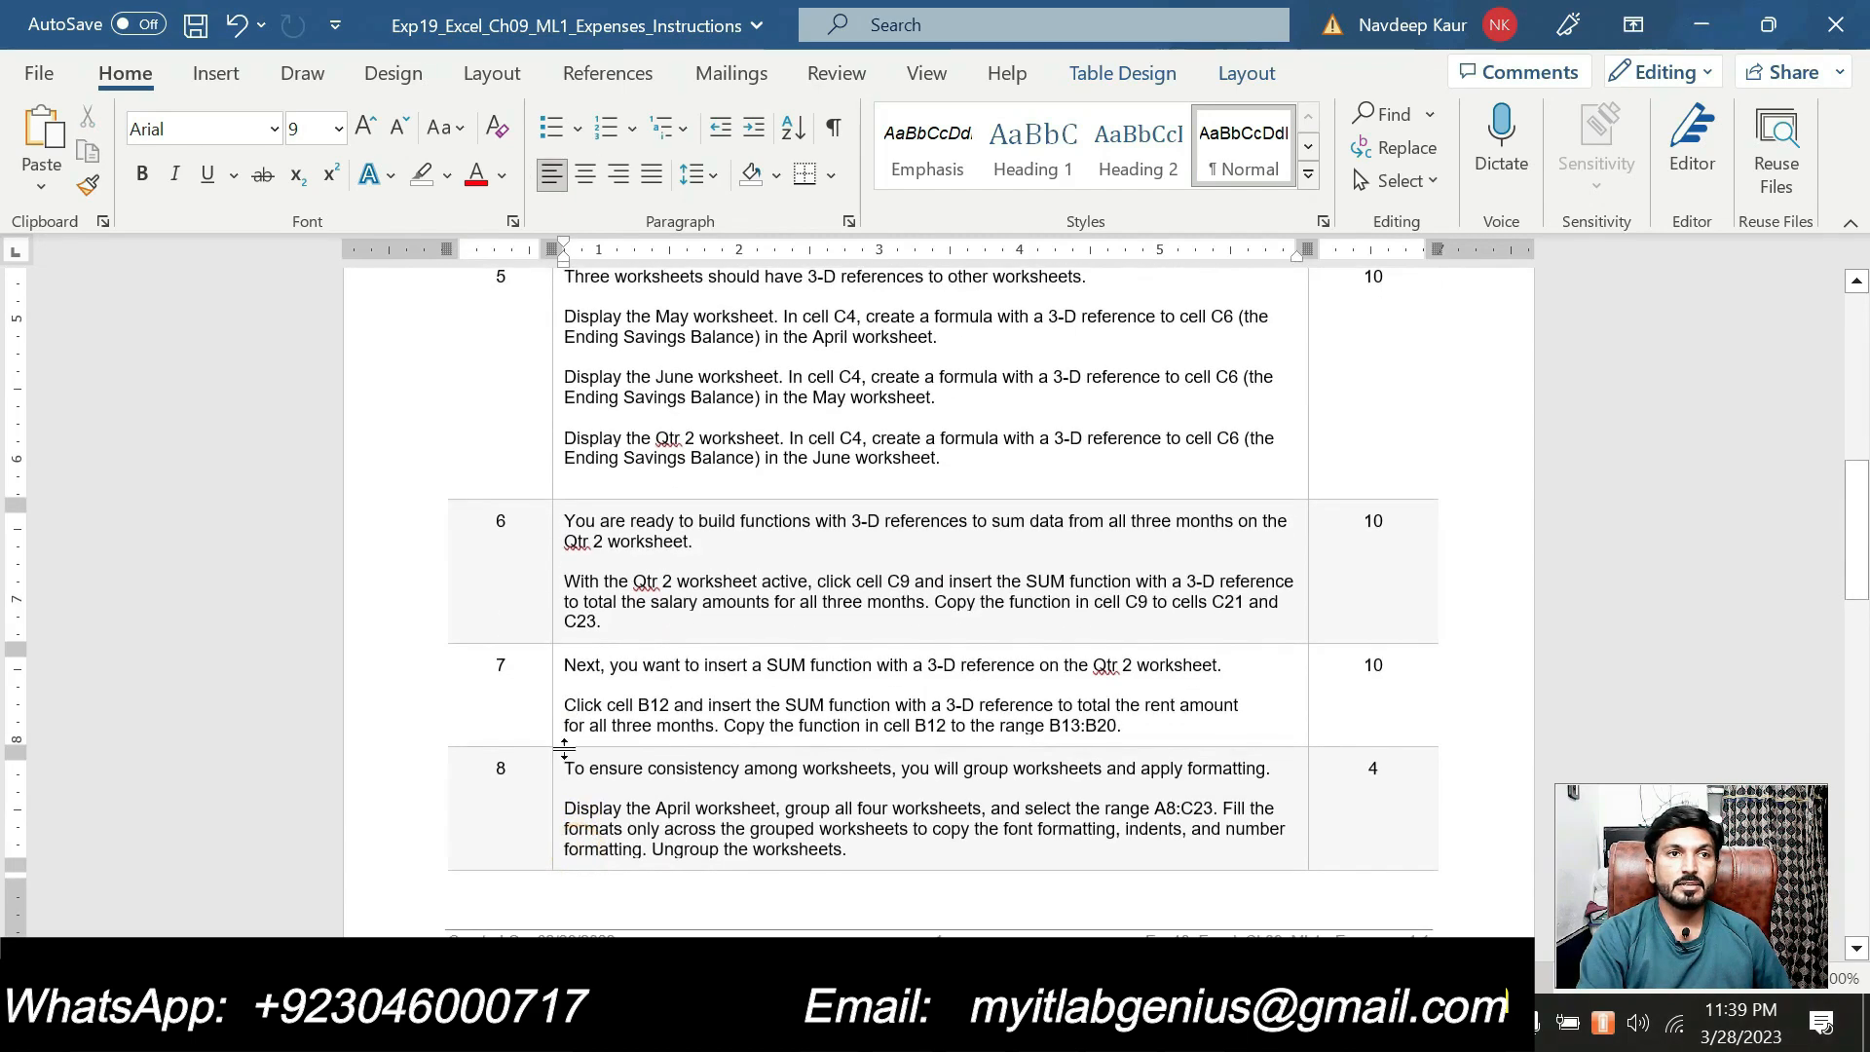
Step: Highlight the step 6 sentence about copying the function in cell C9 to cells C21 and C23 in bright green
{"action": "left_click_drag", "start_coordinate": [564, 704], "coordinate": [1122, 725]}
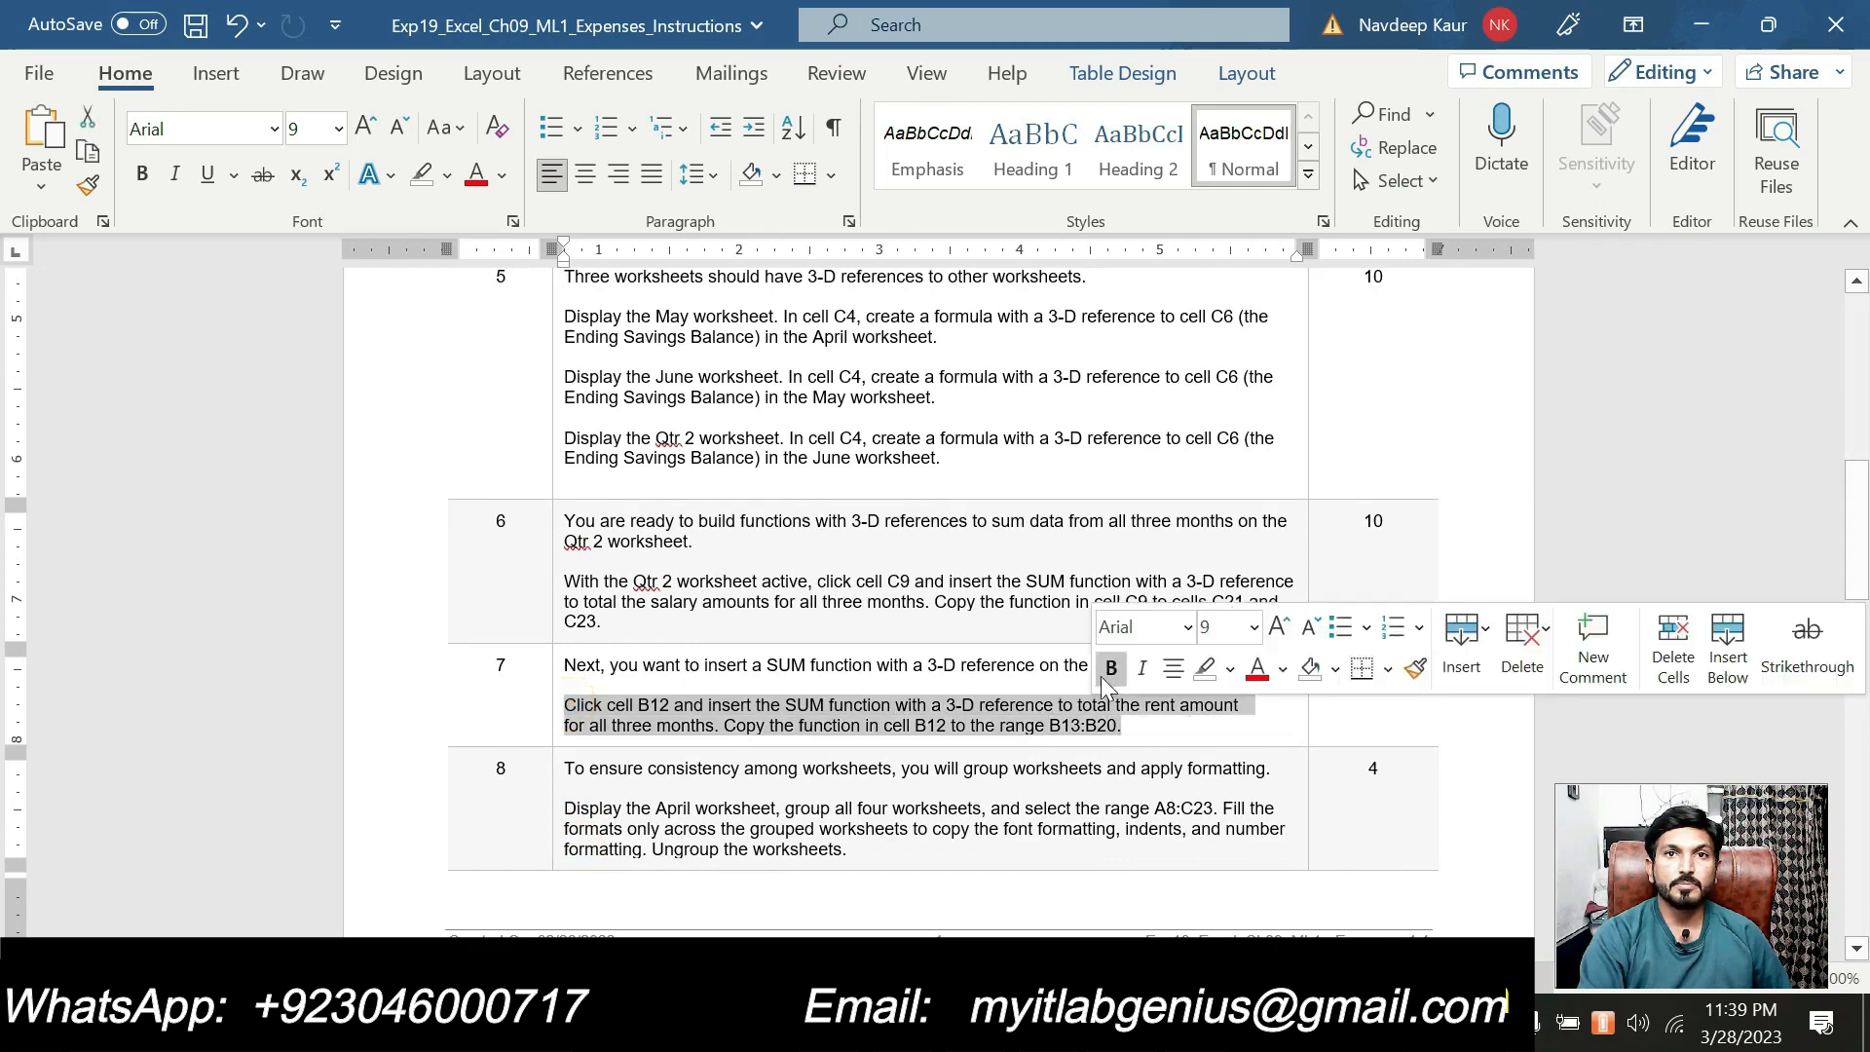
{"action": "left_click", "coordinate": [862, 638]}
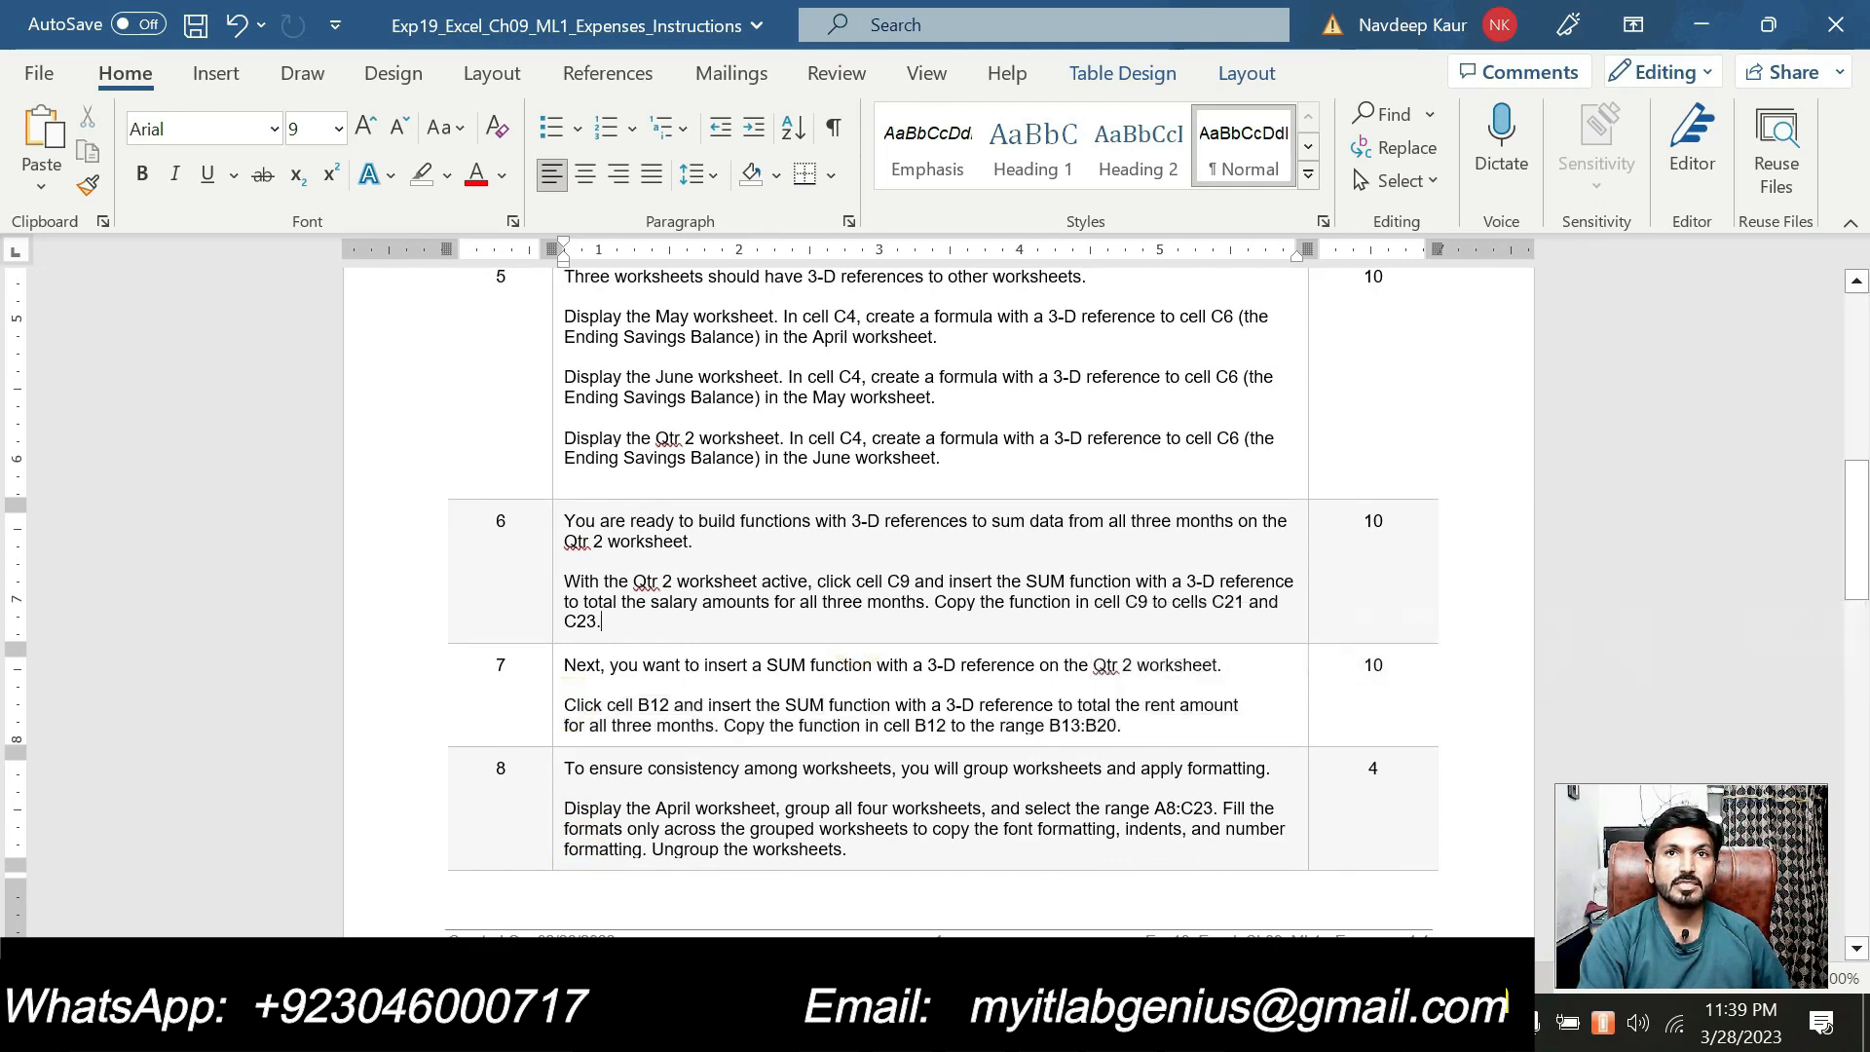
{"action": "left_click_drag", "start_coordinate": [861, 638], "coordinate": [933, 601]}
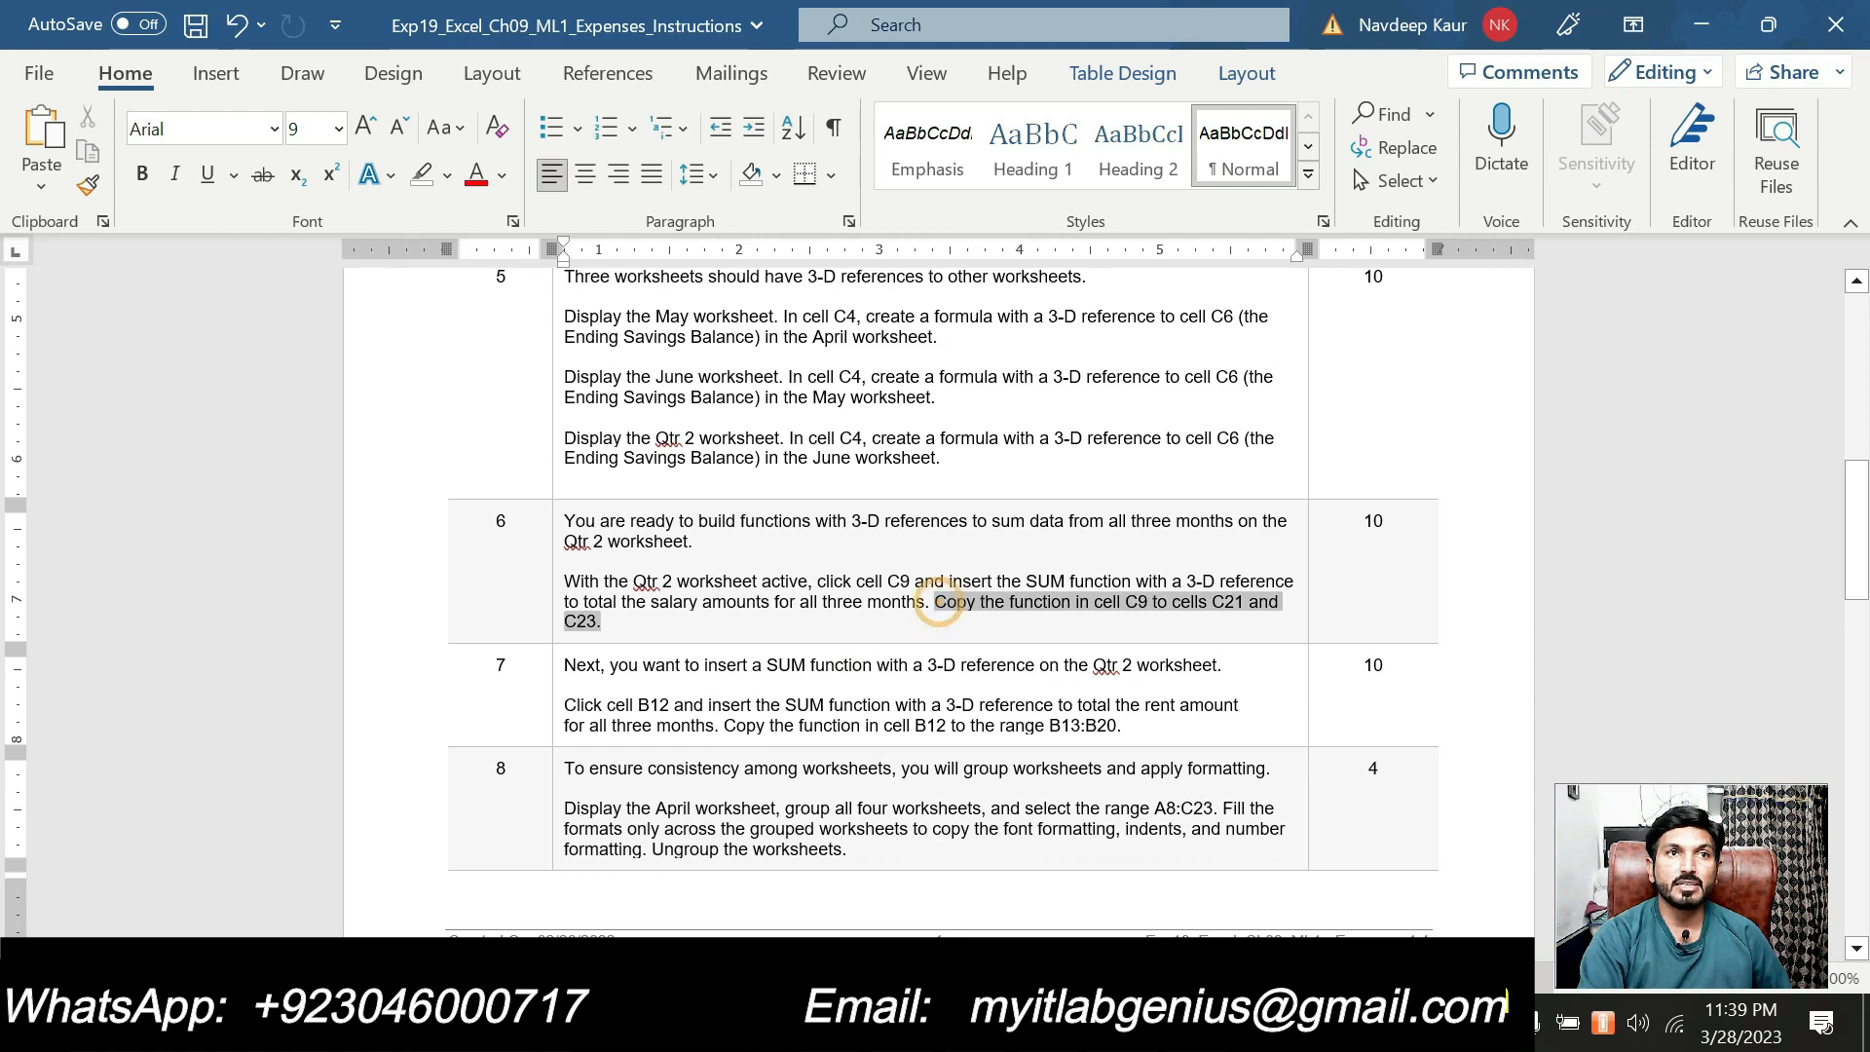
{"action": "left_click", "coordinate": [1110, 565]}
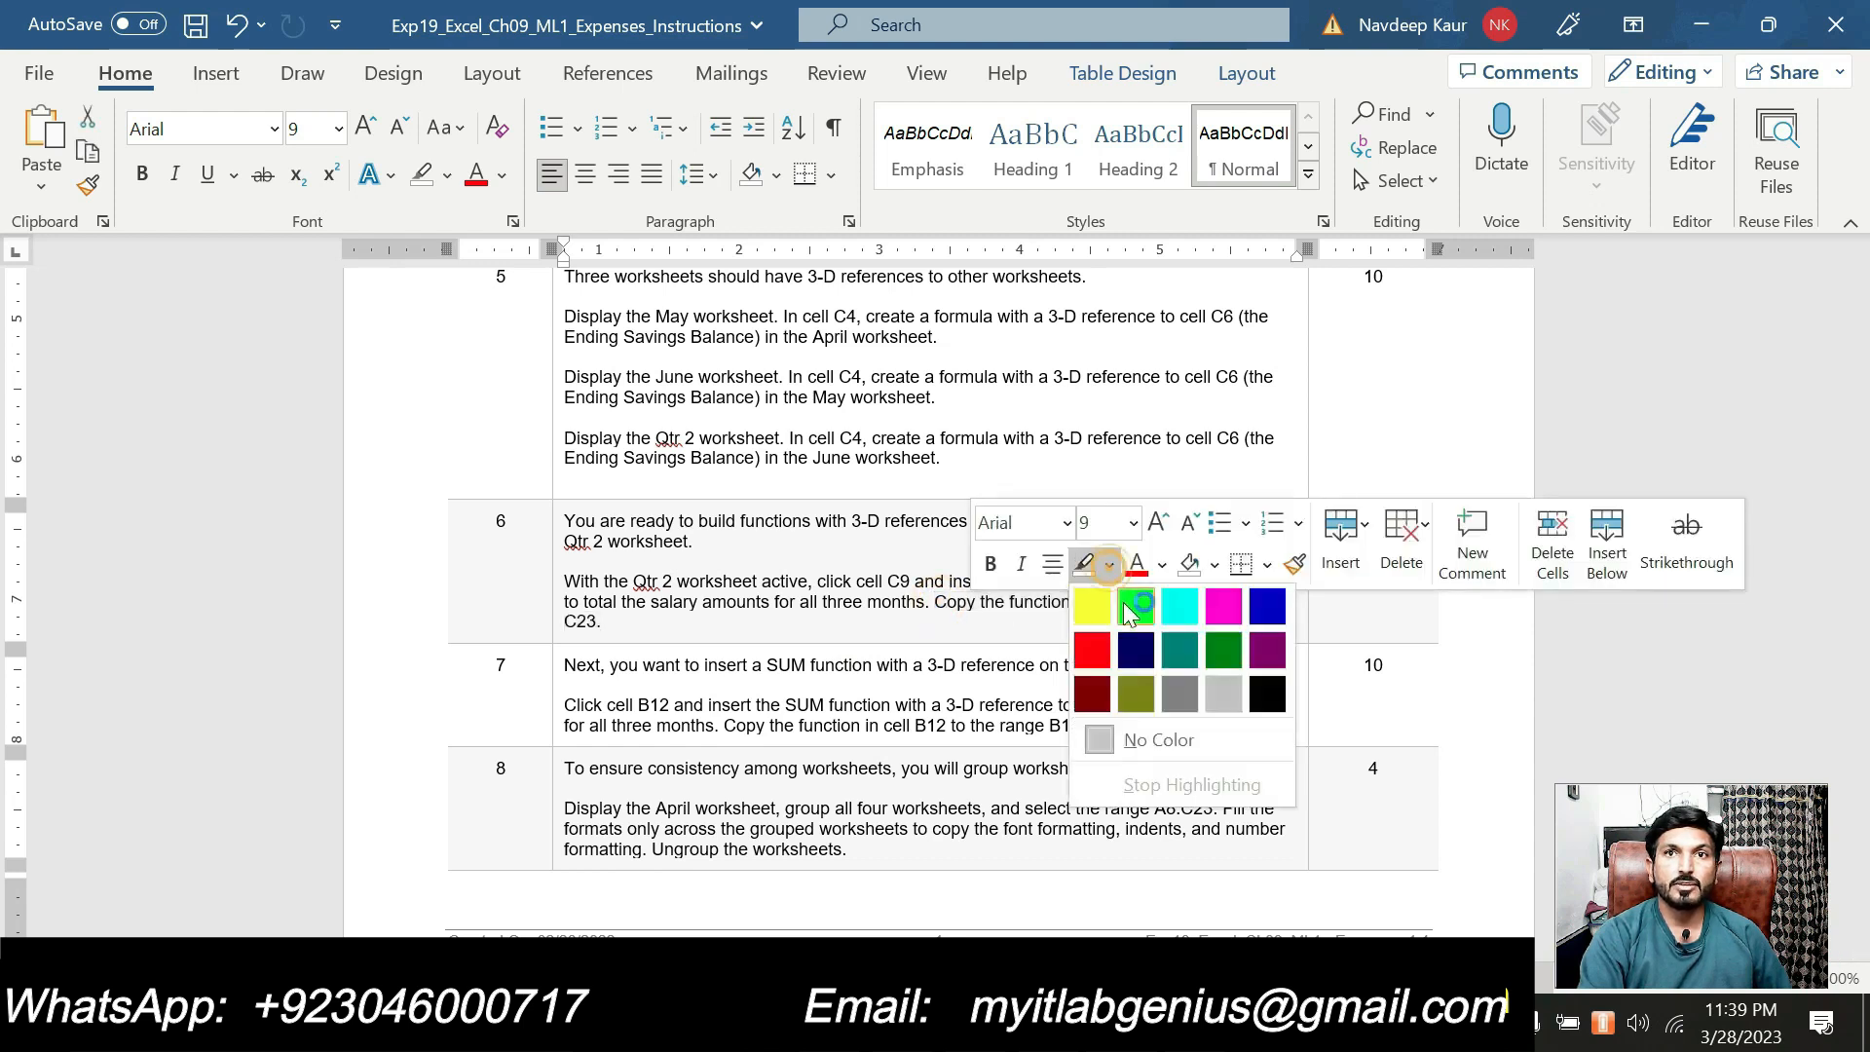
{"action": "left_click", "coordinate": [1129, 608]}
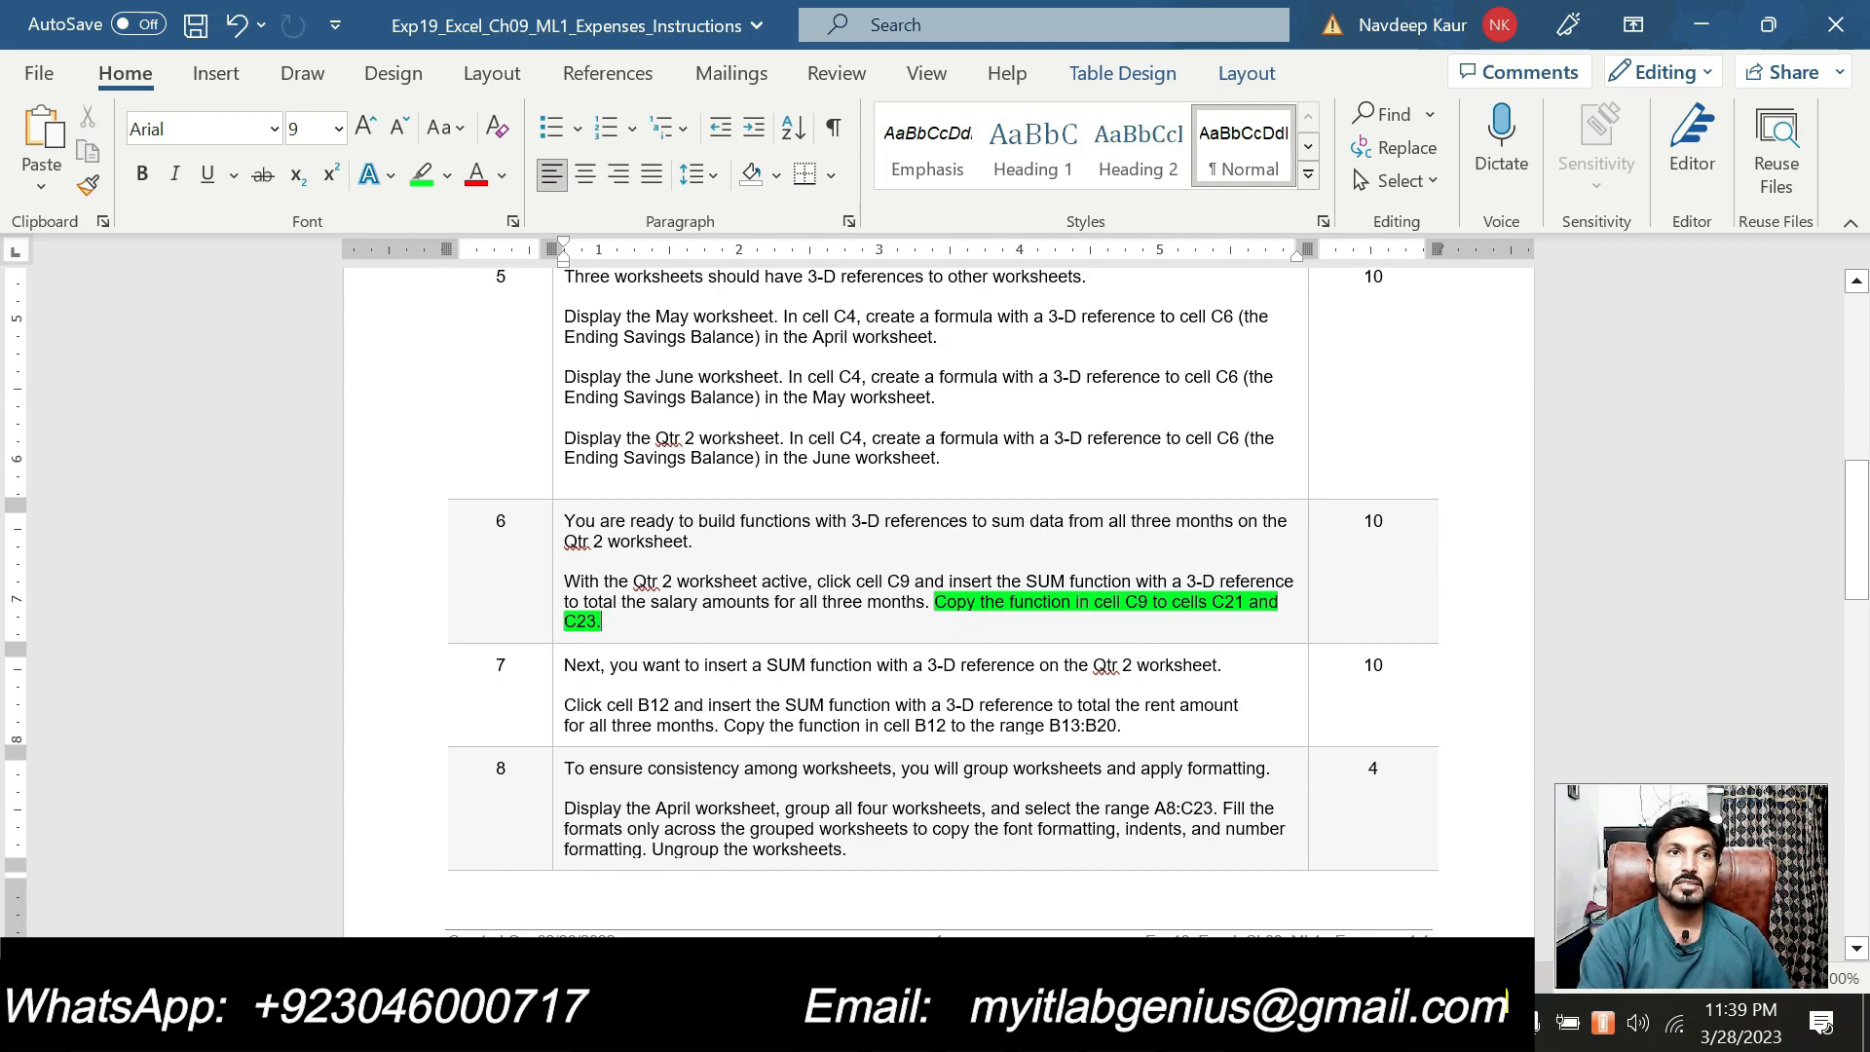
Step: Switch to the Excel workbook and copy the function in C9 to C21 on the Qtr 2 worksheet, pasting only the formula
{"action": "key", "text": "alt+Tab"}
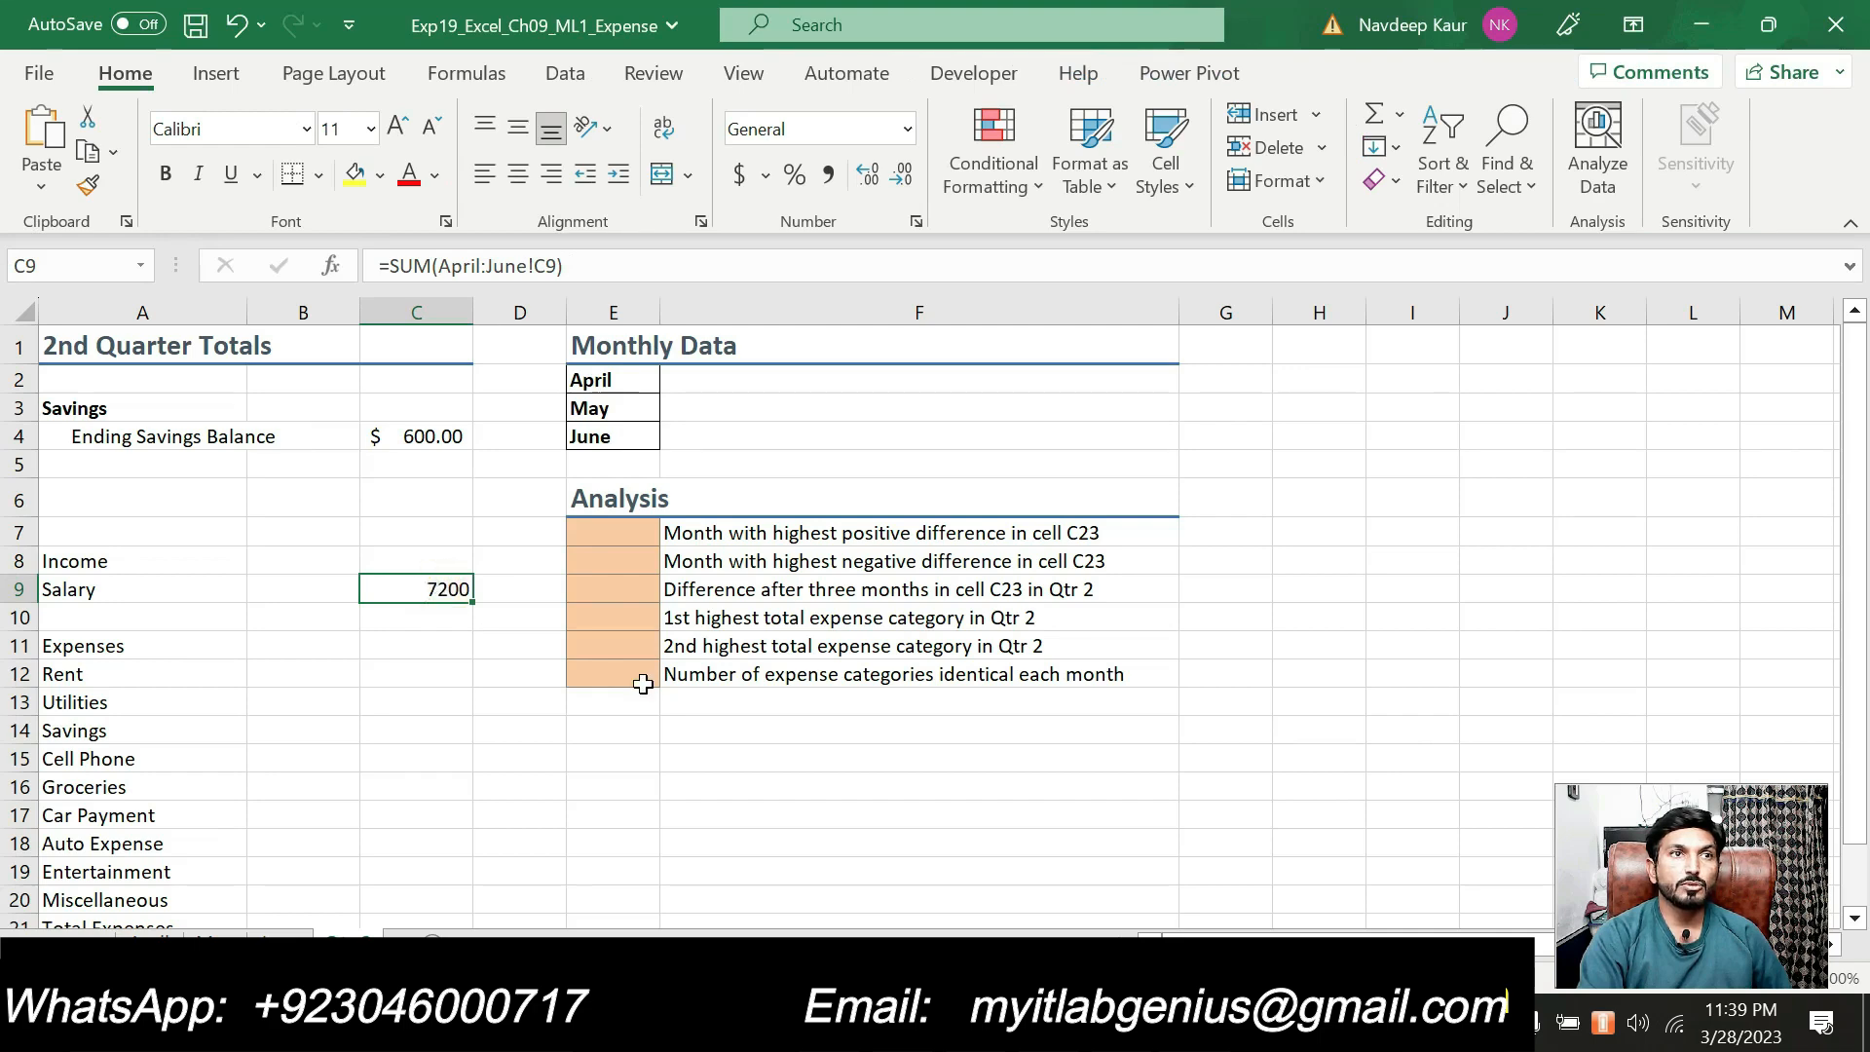
{"action": "scroll", "coordinate": [614, 706], "scroll_direction": "down", "scroll_amount": 2}
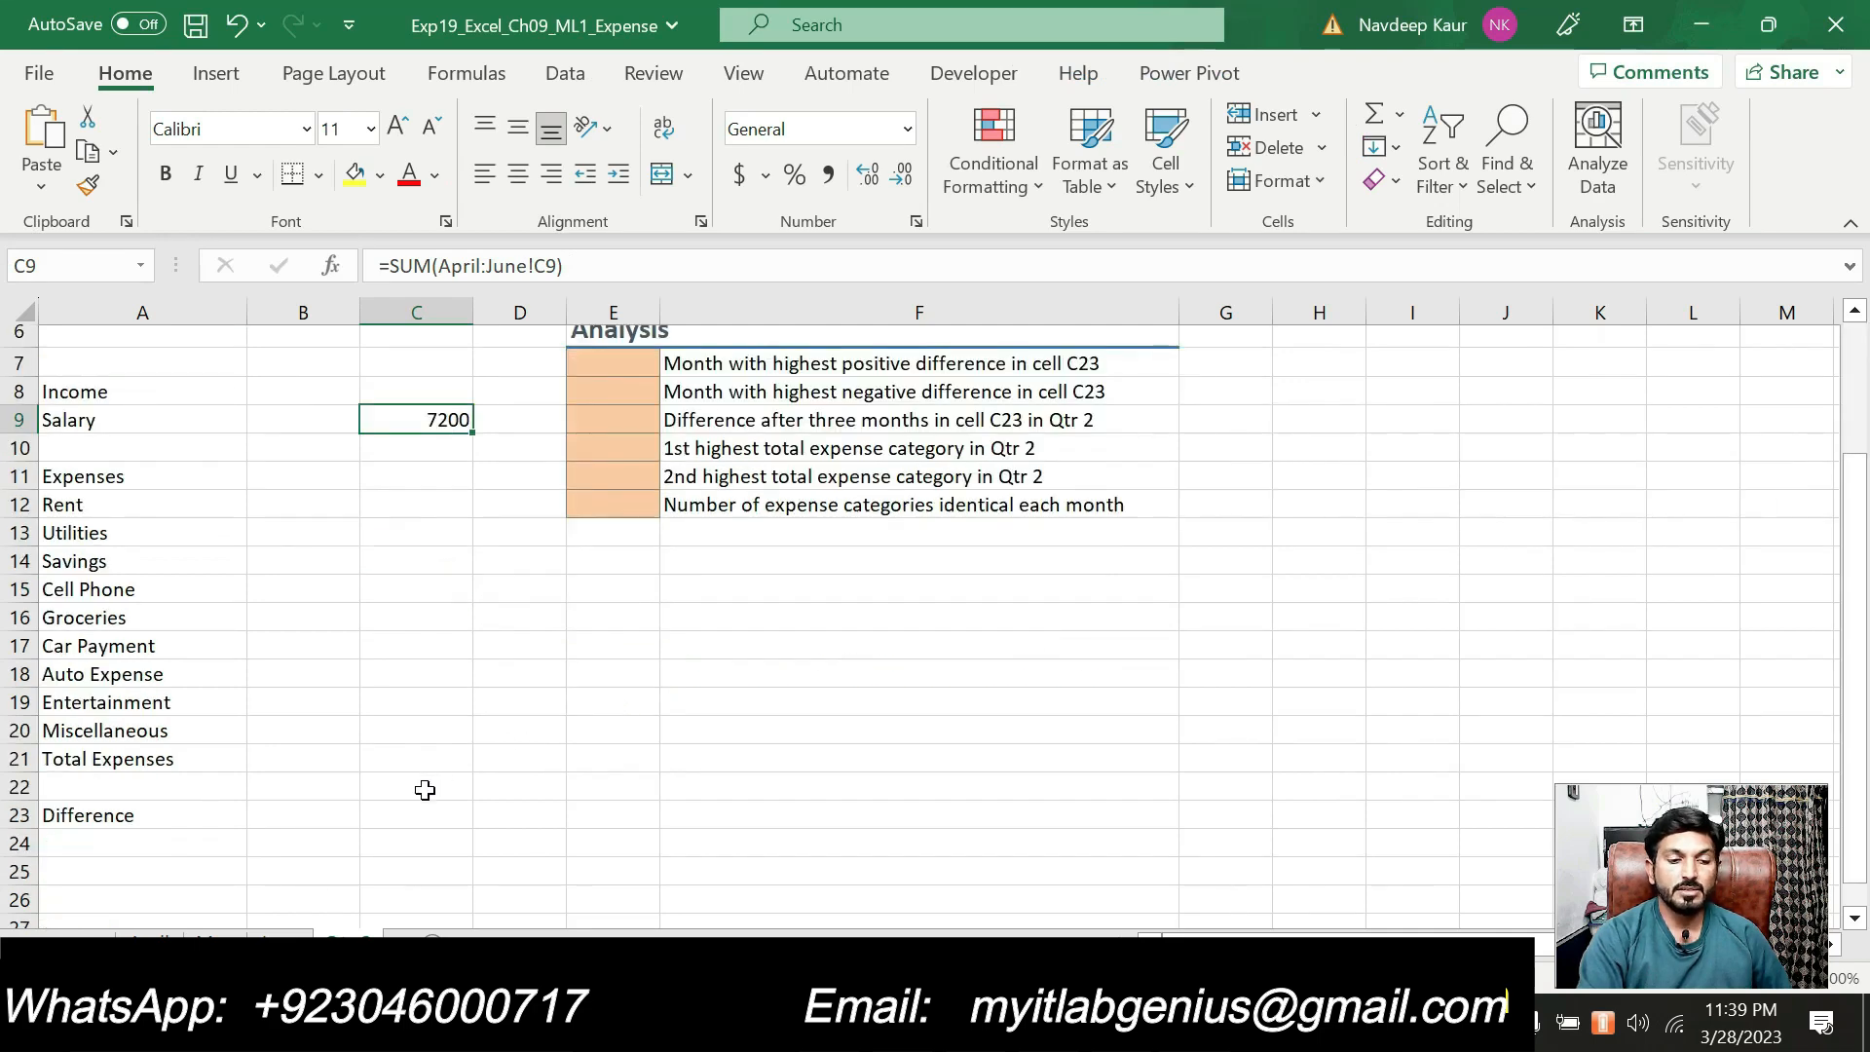
{"action": "key", "text": "alt+Tab"}
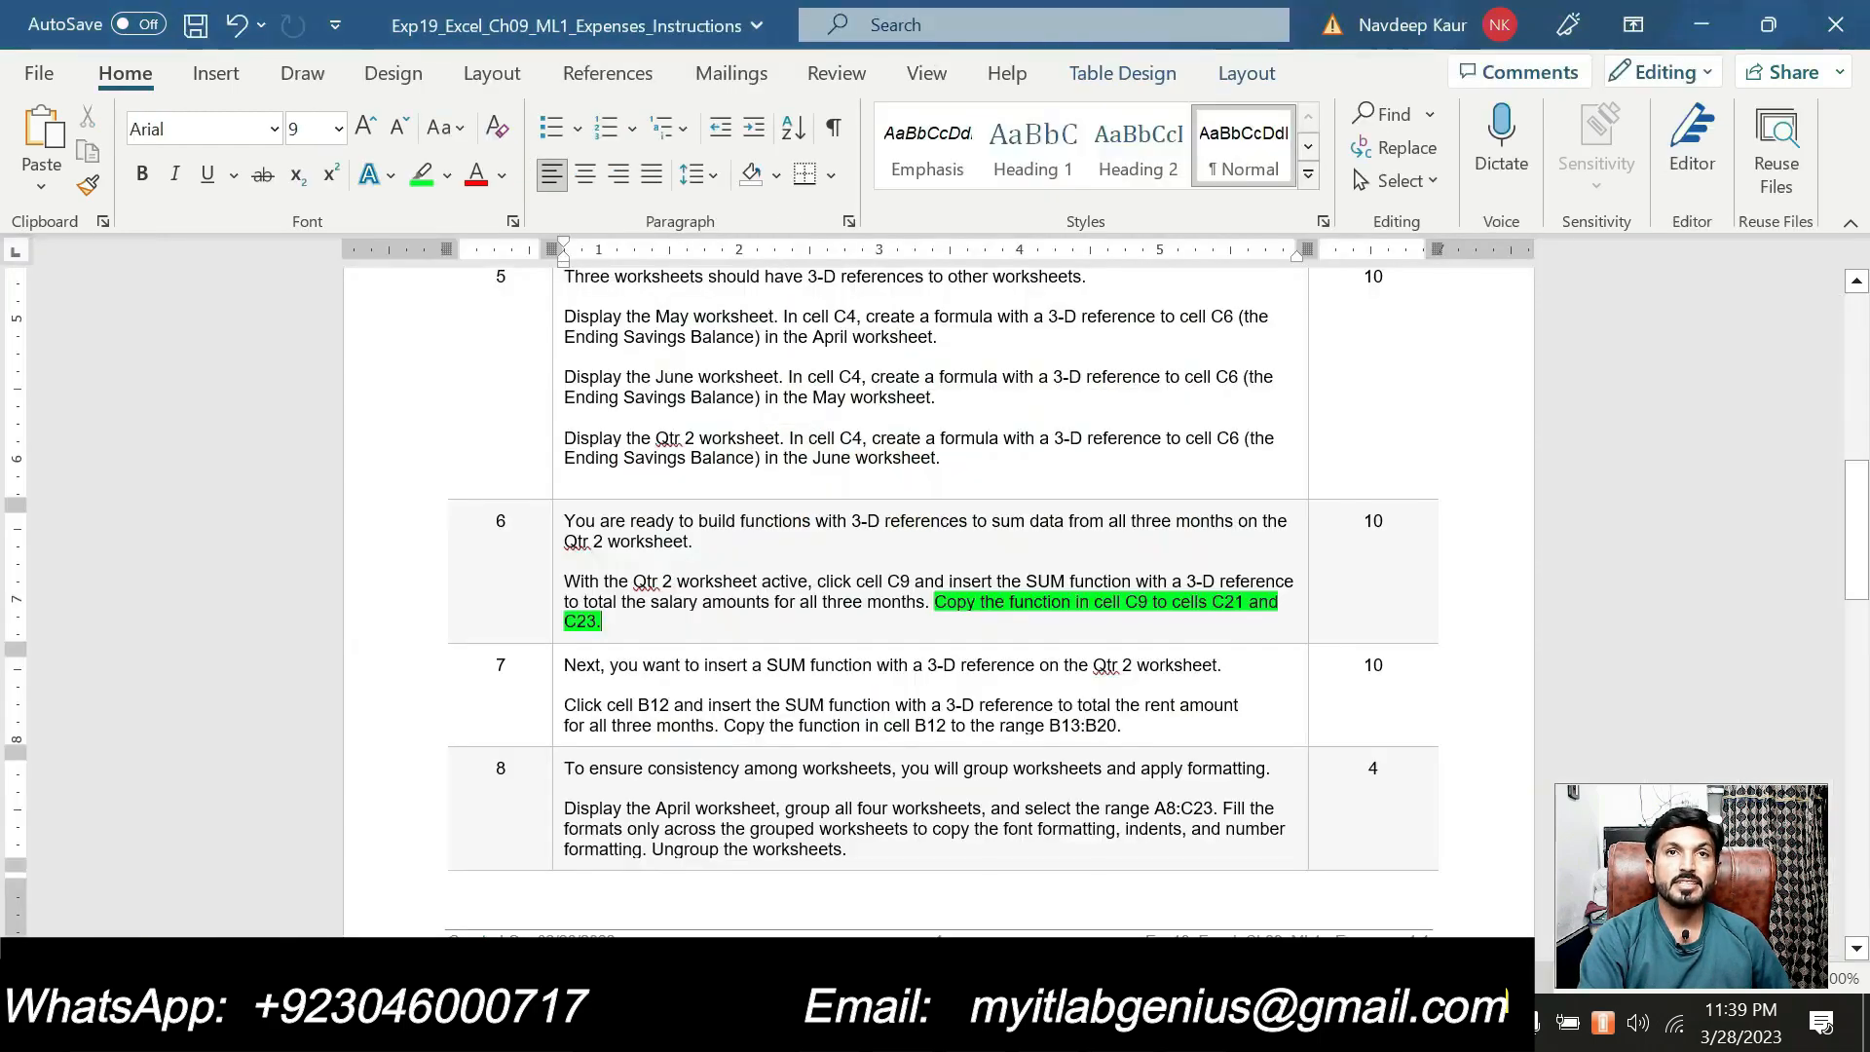
{"action": "key", "text": "alt+Tab"}
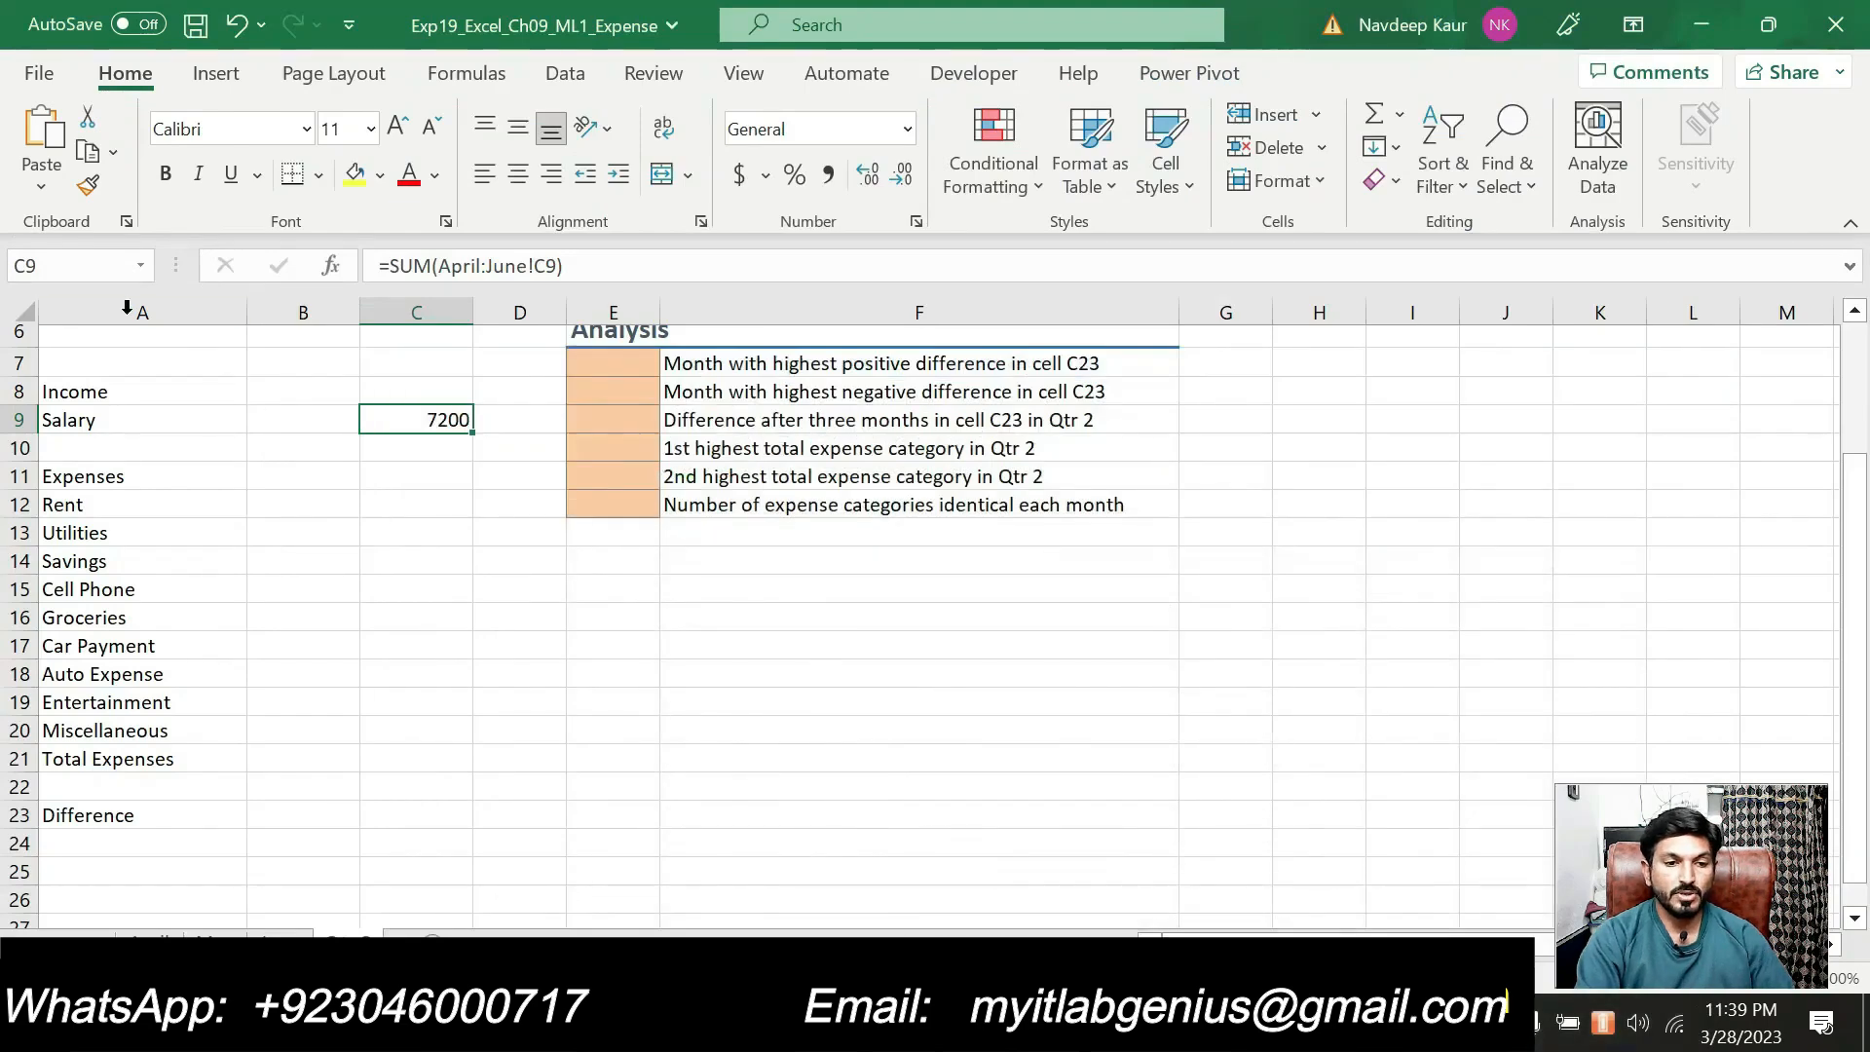
{"action": "left_click", "coordinate": [87, 152]}
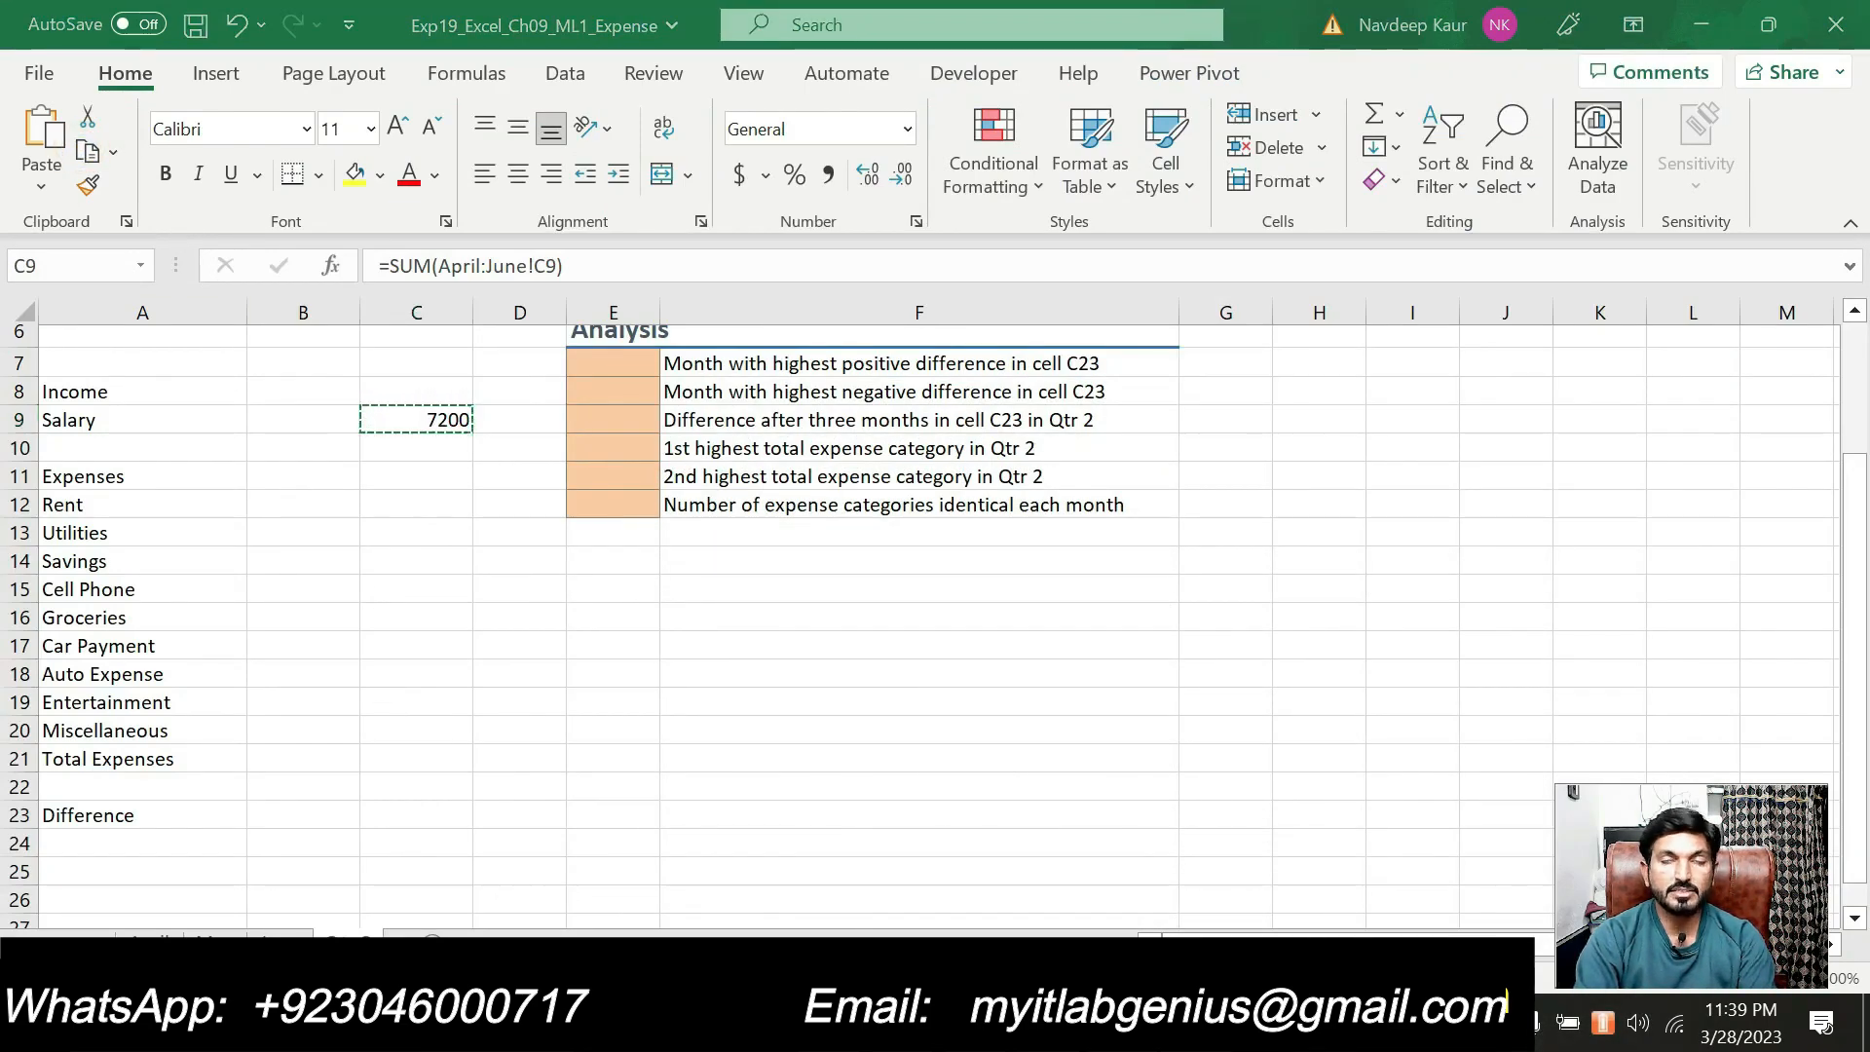
{"action": "key", "text": "alt+Tab"}
{"action": "key", "text": "alt+Tab"}
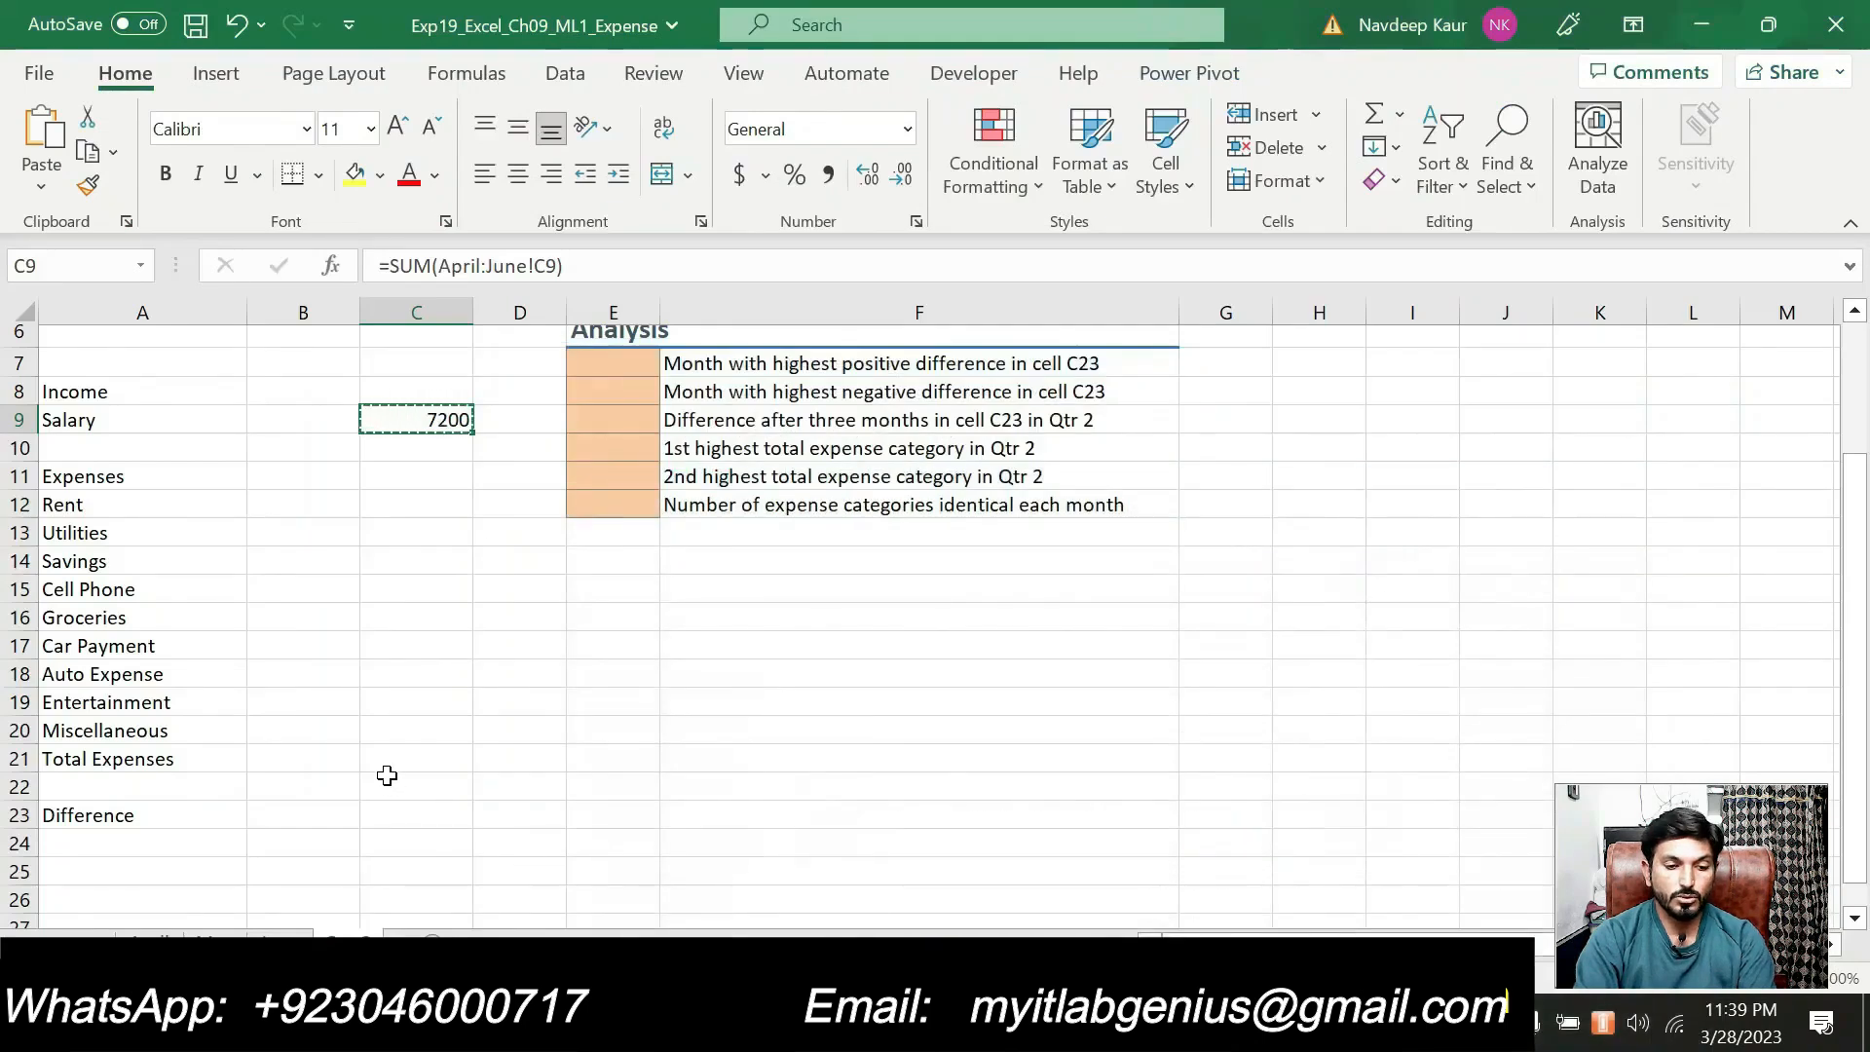
{"action": "left_click", "coordinate": [404, 760]}
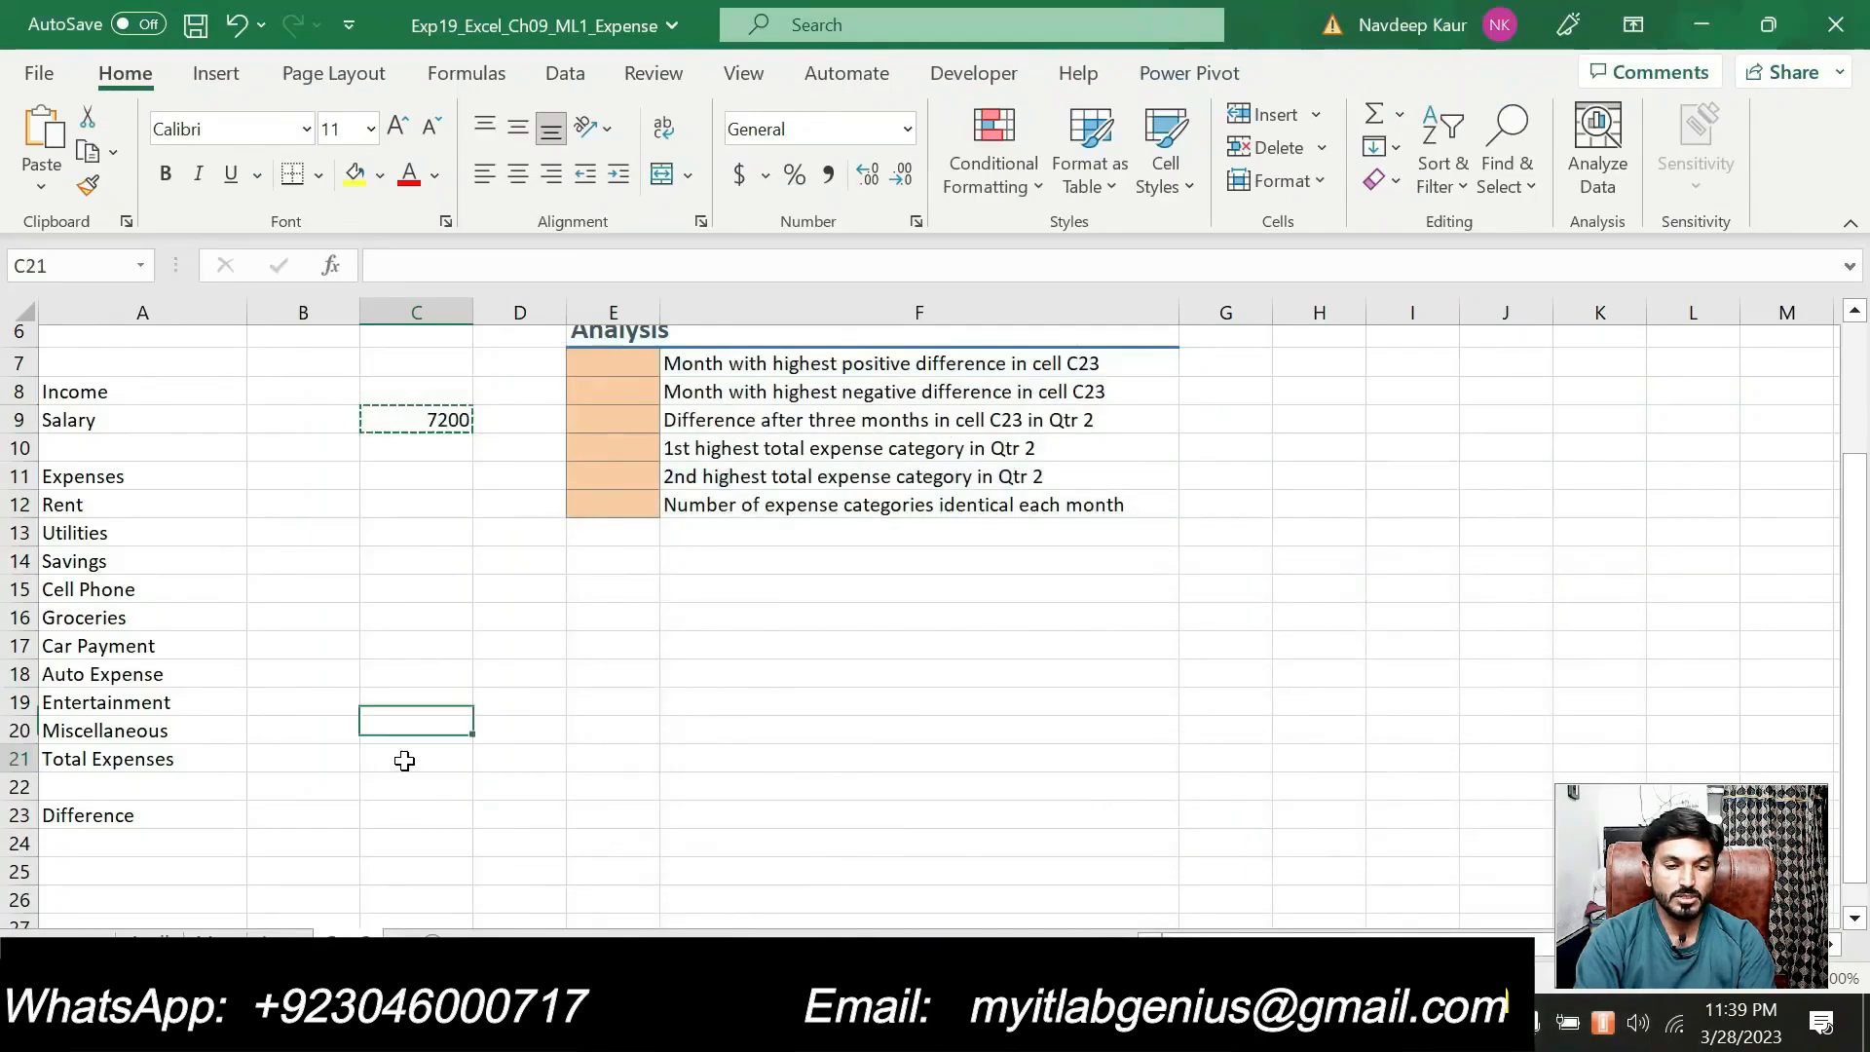
{"action": "left_click", "coordinate": [41, 185]}
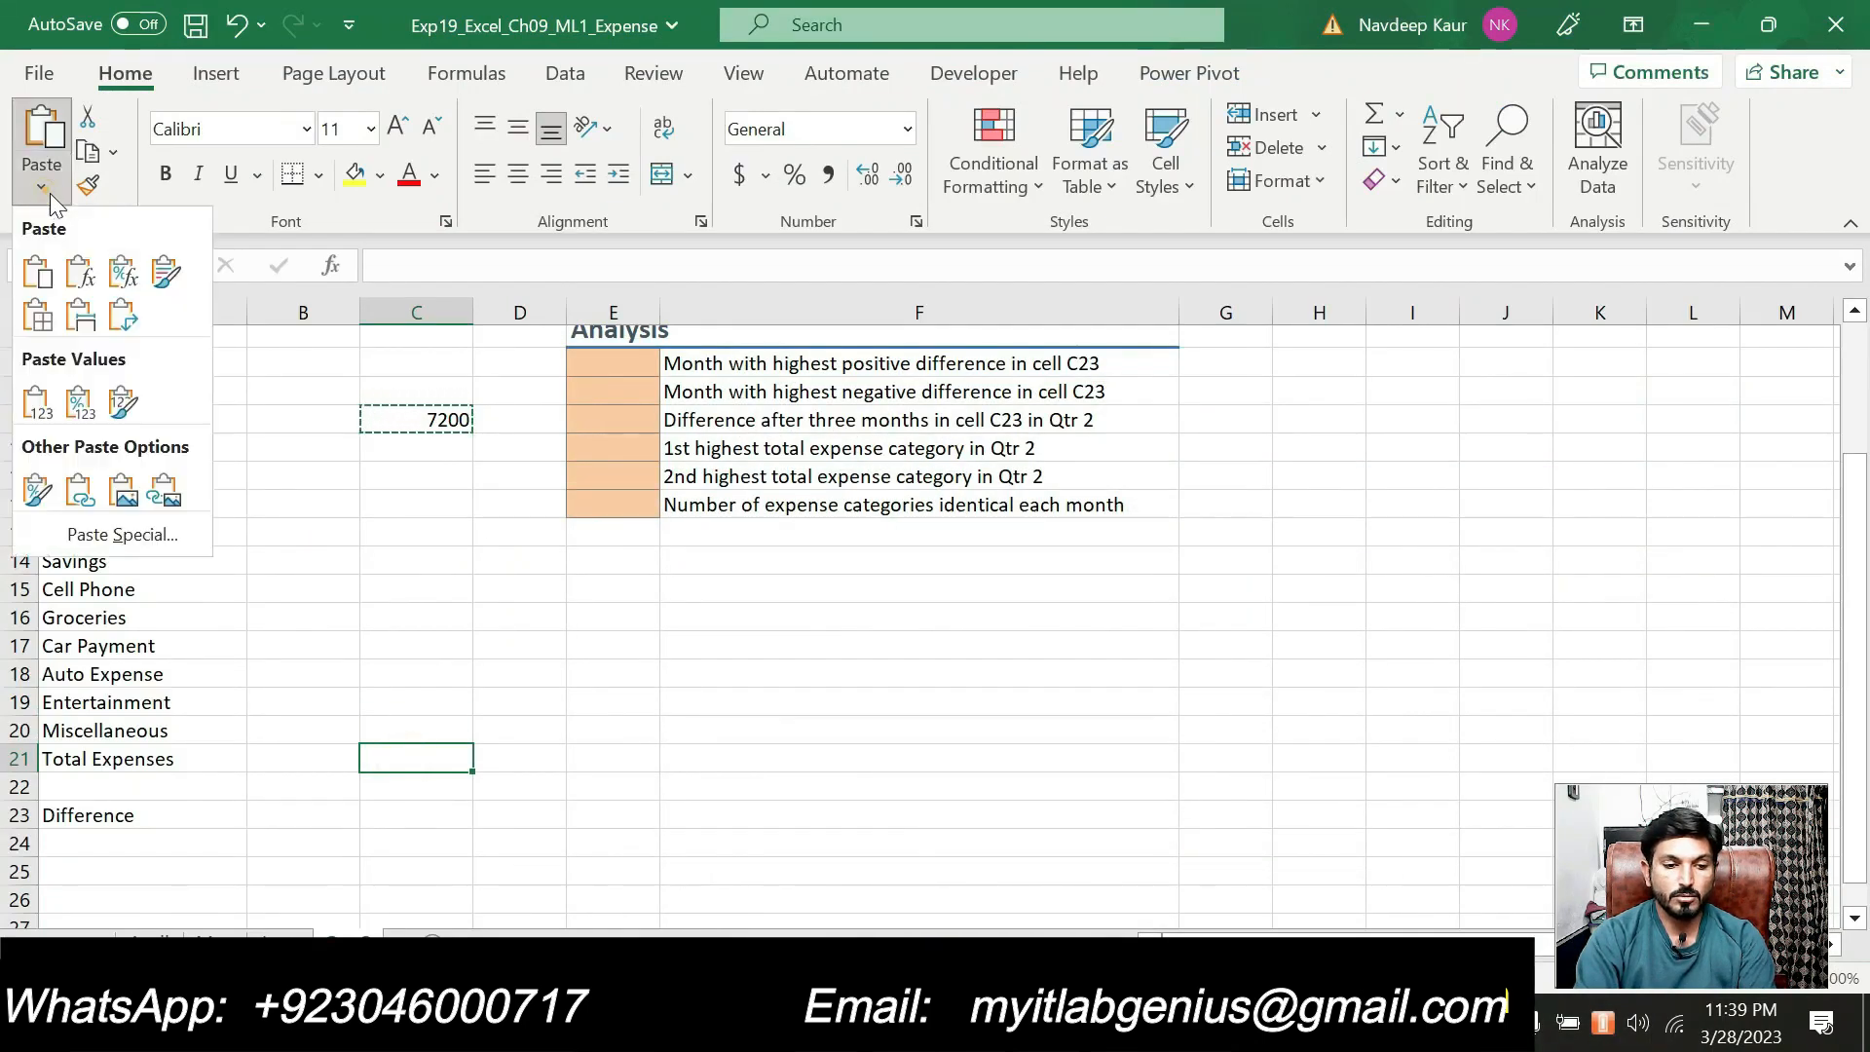
{"action": "left_click", "coordinate": [78, 259]}
{"action": "left_click", "coordinate": [914, 785]}
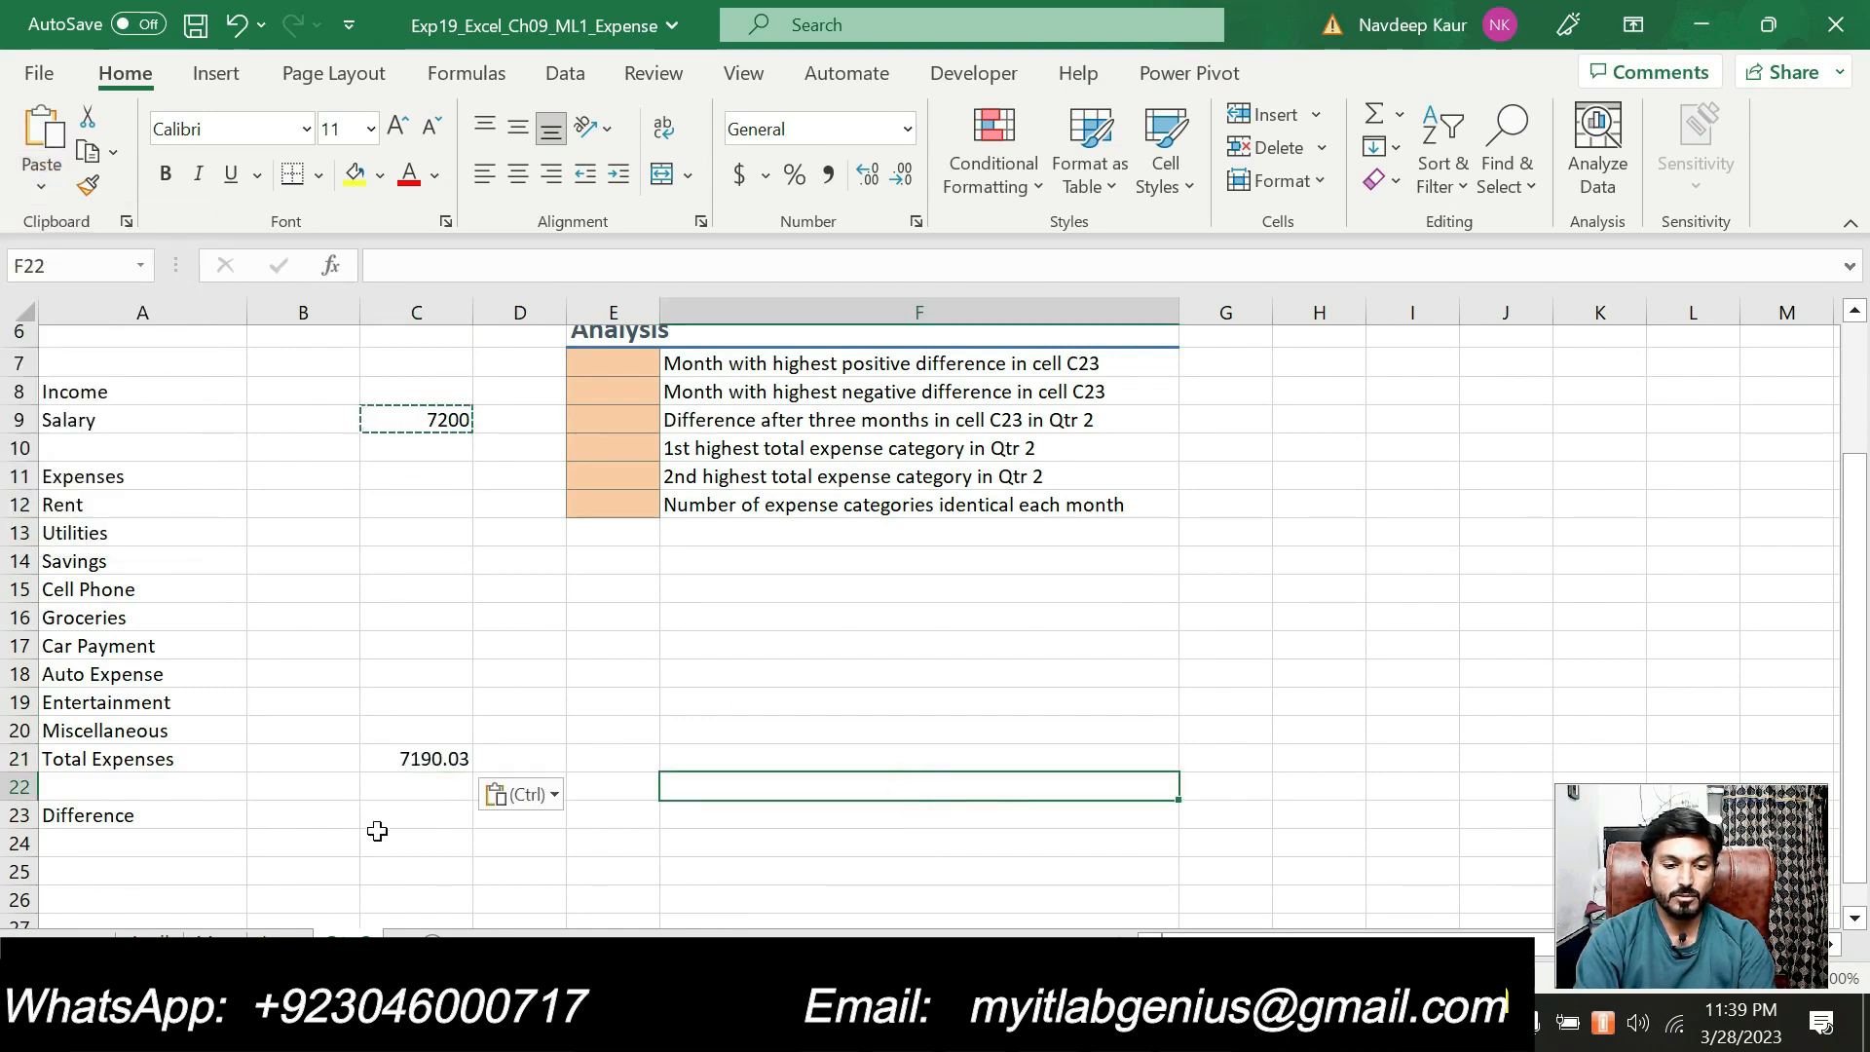
Step: Paste only the copied C9 formula into the Difference cell C23 and end the copy selection
{"action": "left_click", "coordinate": [423, 813]}
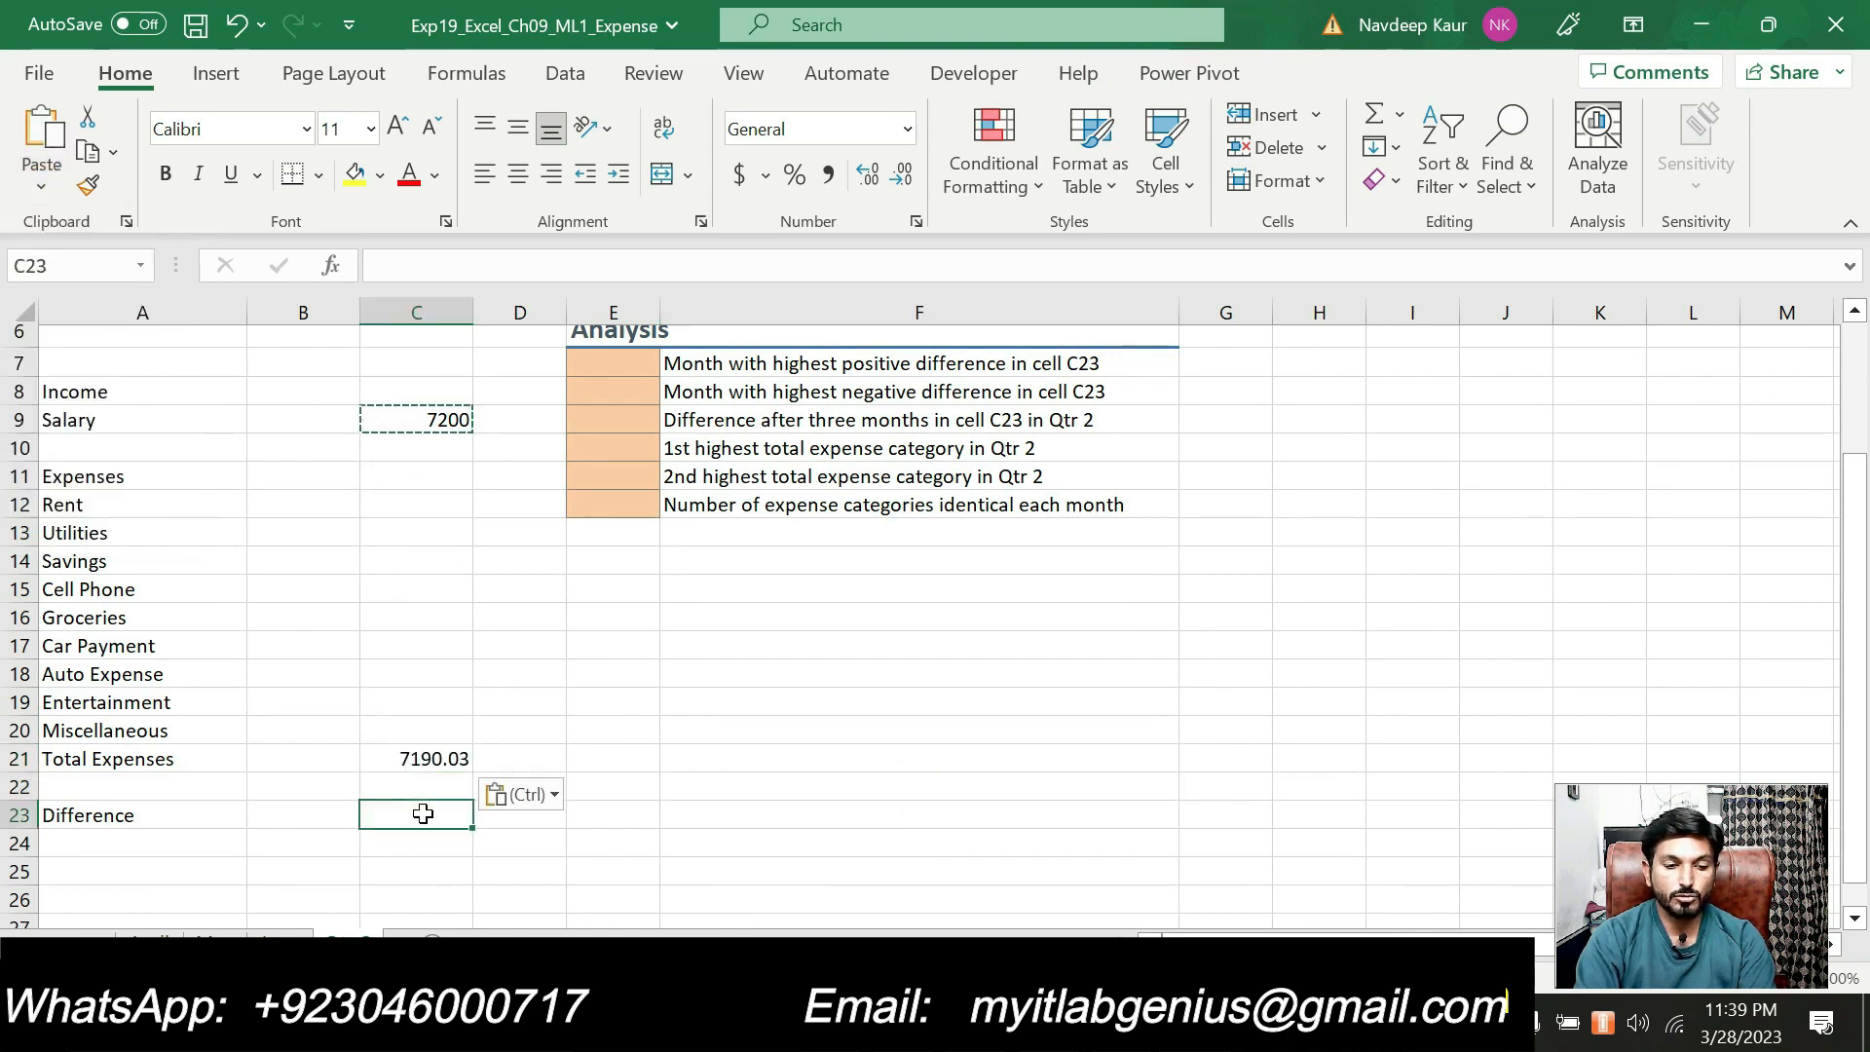
{"action": "left_click", "coordinate": [41, 186]}
{"action": "left_click", "coordinate": [82, 272]}
{"action": "left_click", "coordinate": [797, 778]}
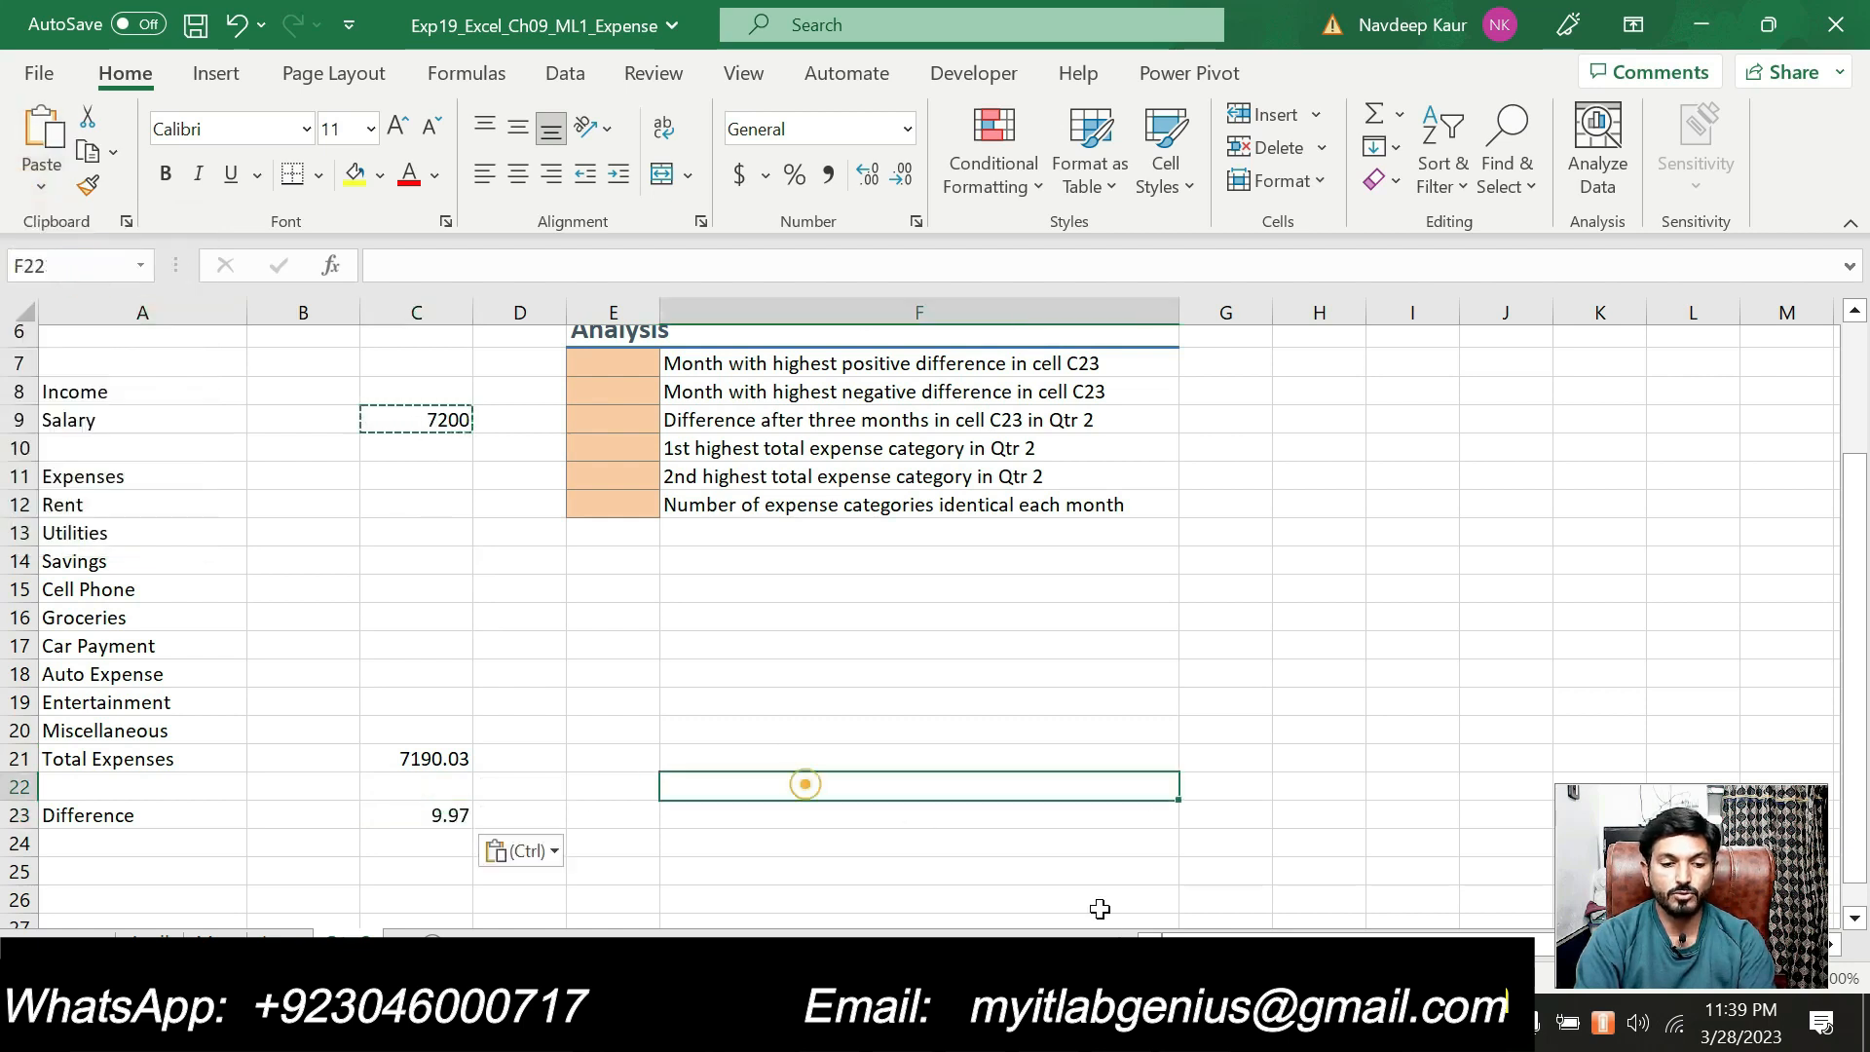
{"action": "key", "text": "Escape"}
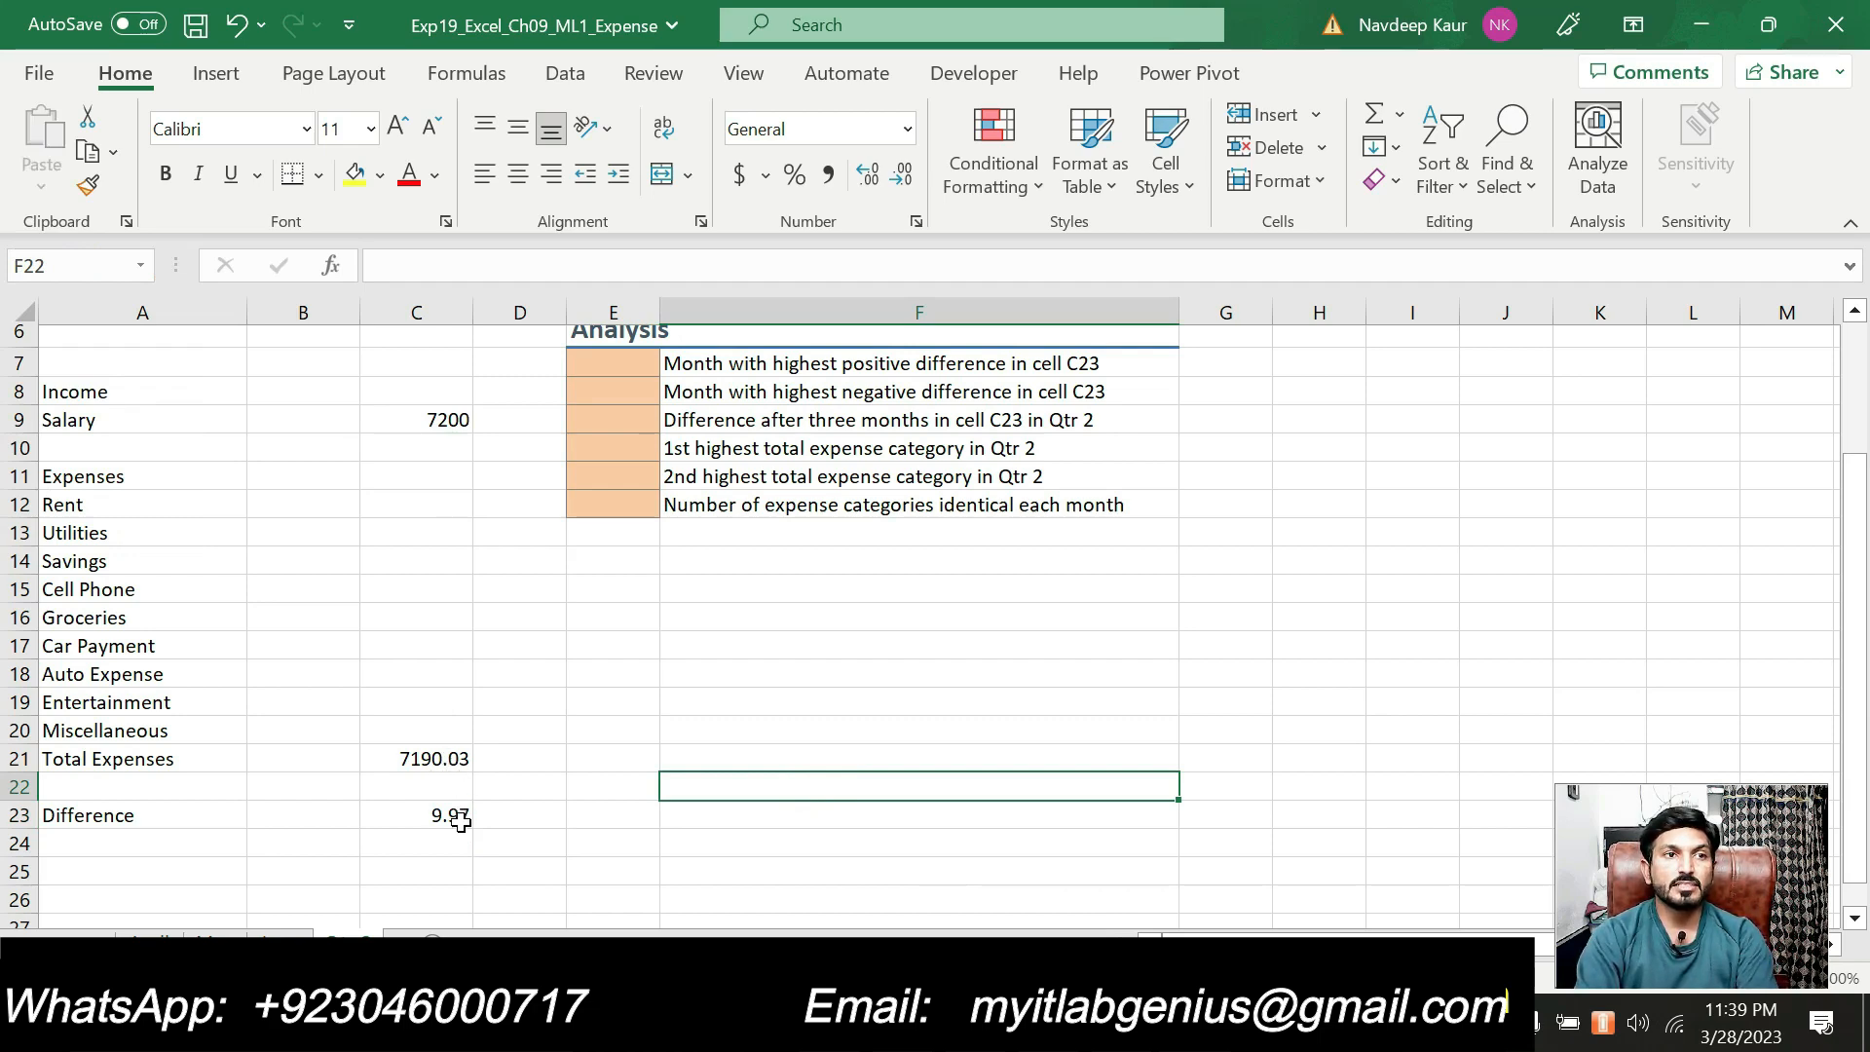
Step: Switch to the Word instructions and remove the green highlighting from the step 6 sentence about copying C9 to C21 and C23
{"action": "key", "text": "alt+Tab"}
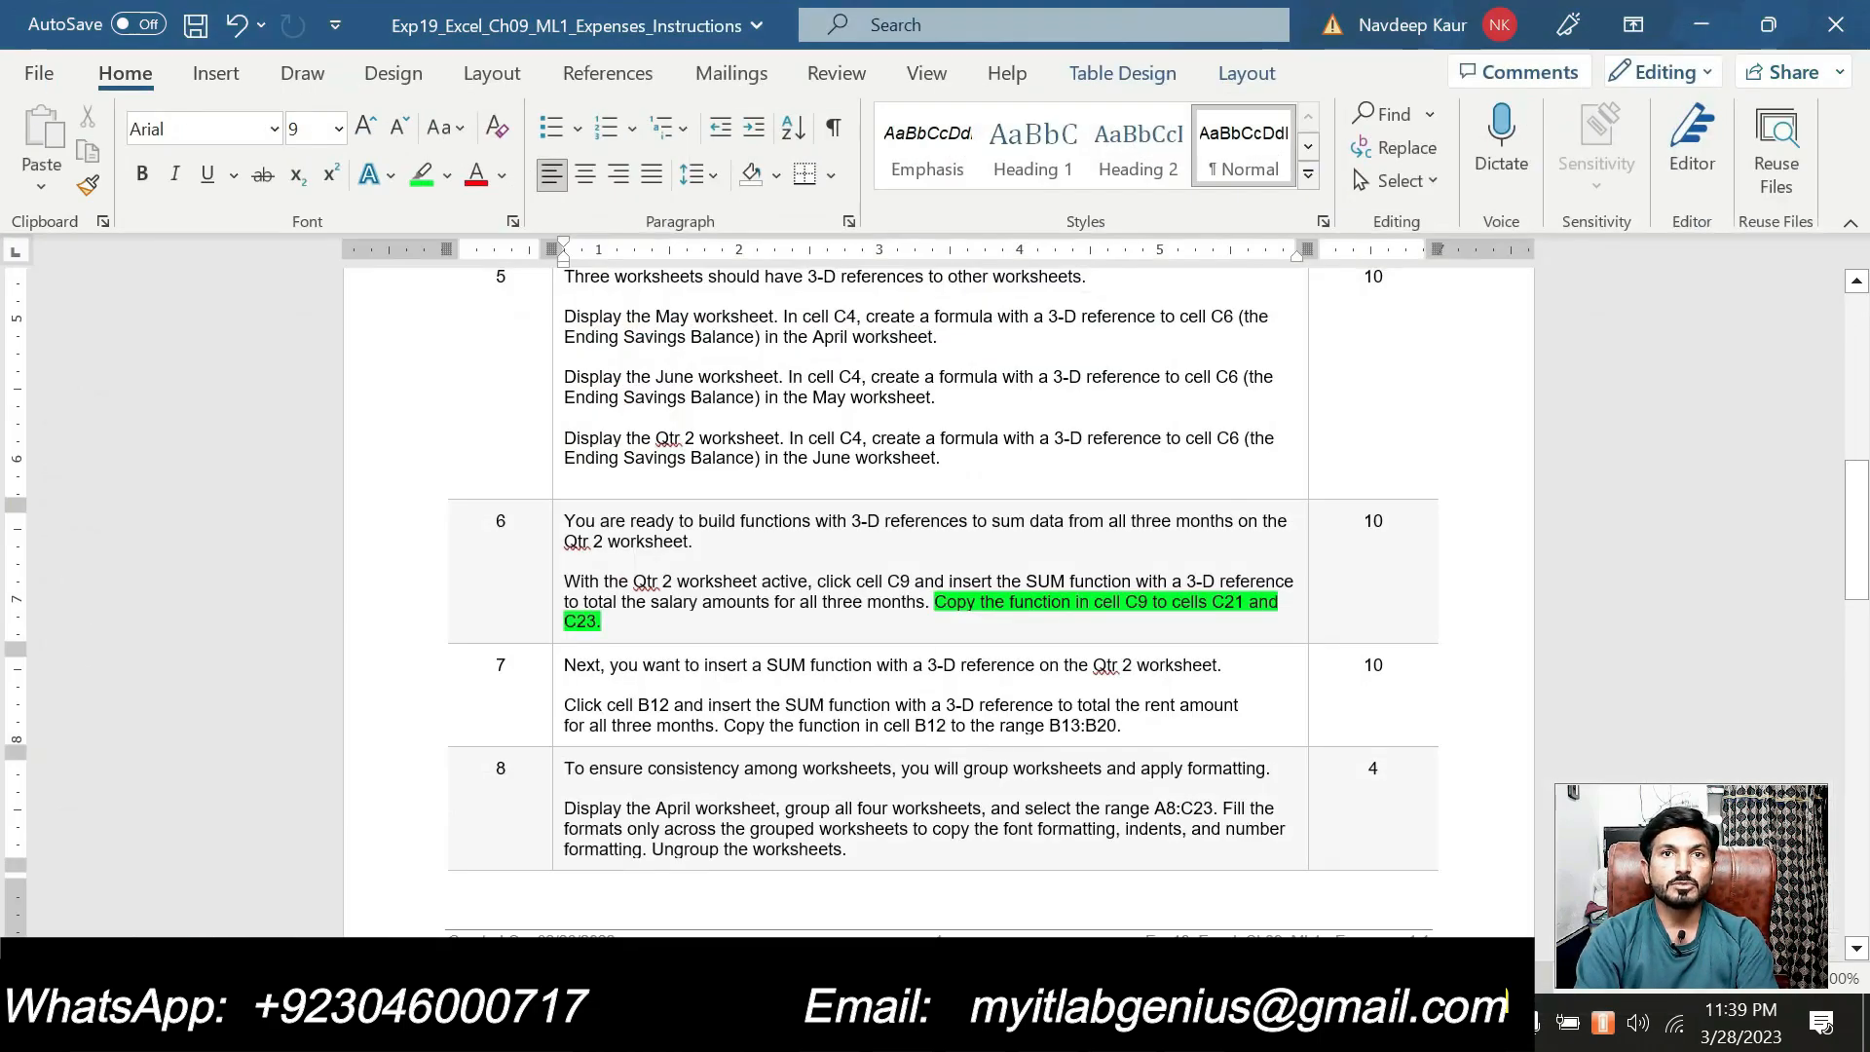
{"action": "left_click_drag", "start_coordinate": [926, 601], "coordinate": [928, 601]}
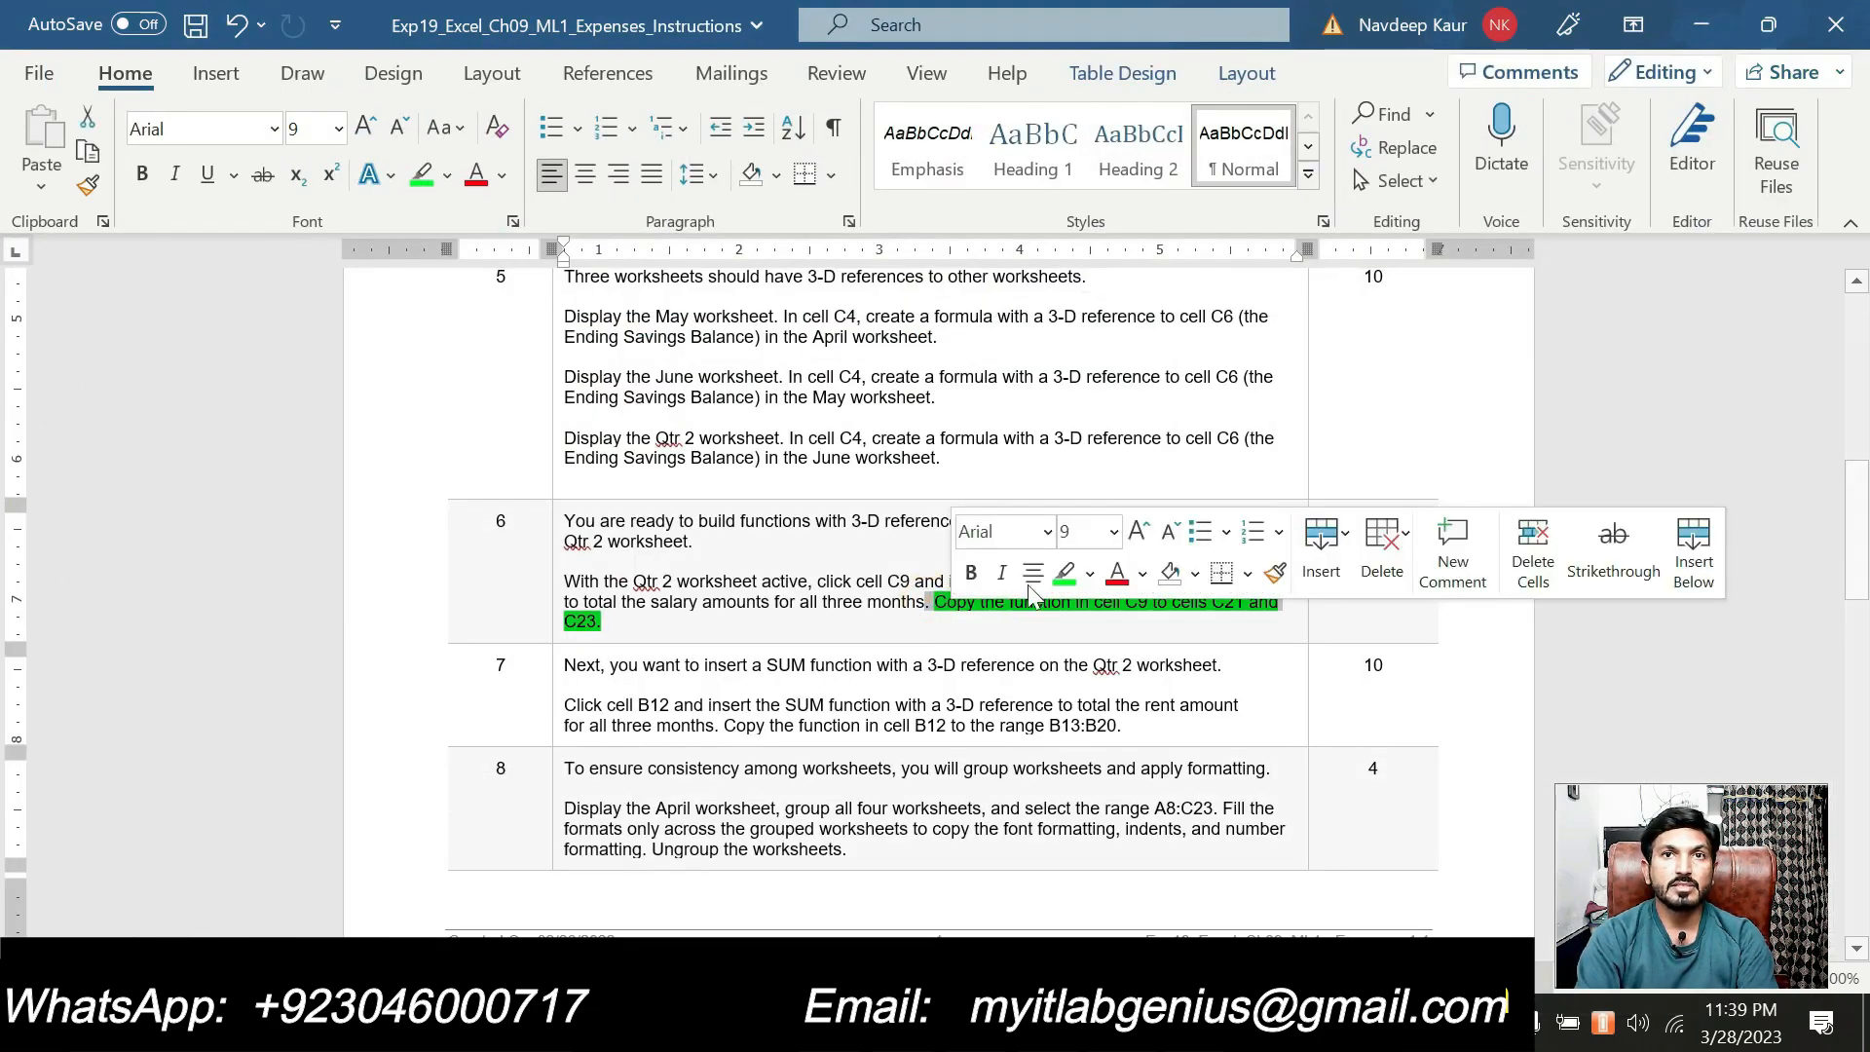
{"action": "left_click", "coordinate": [1058, 572]}
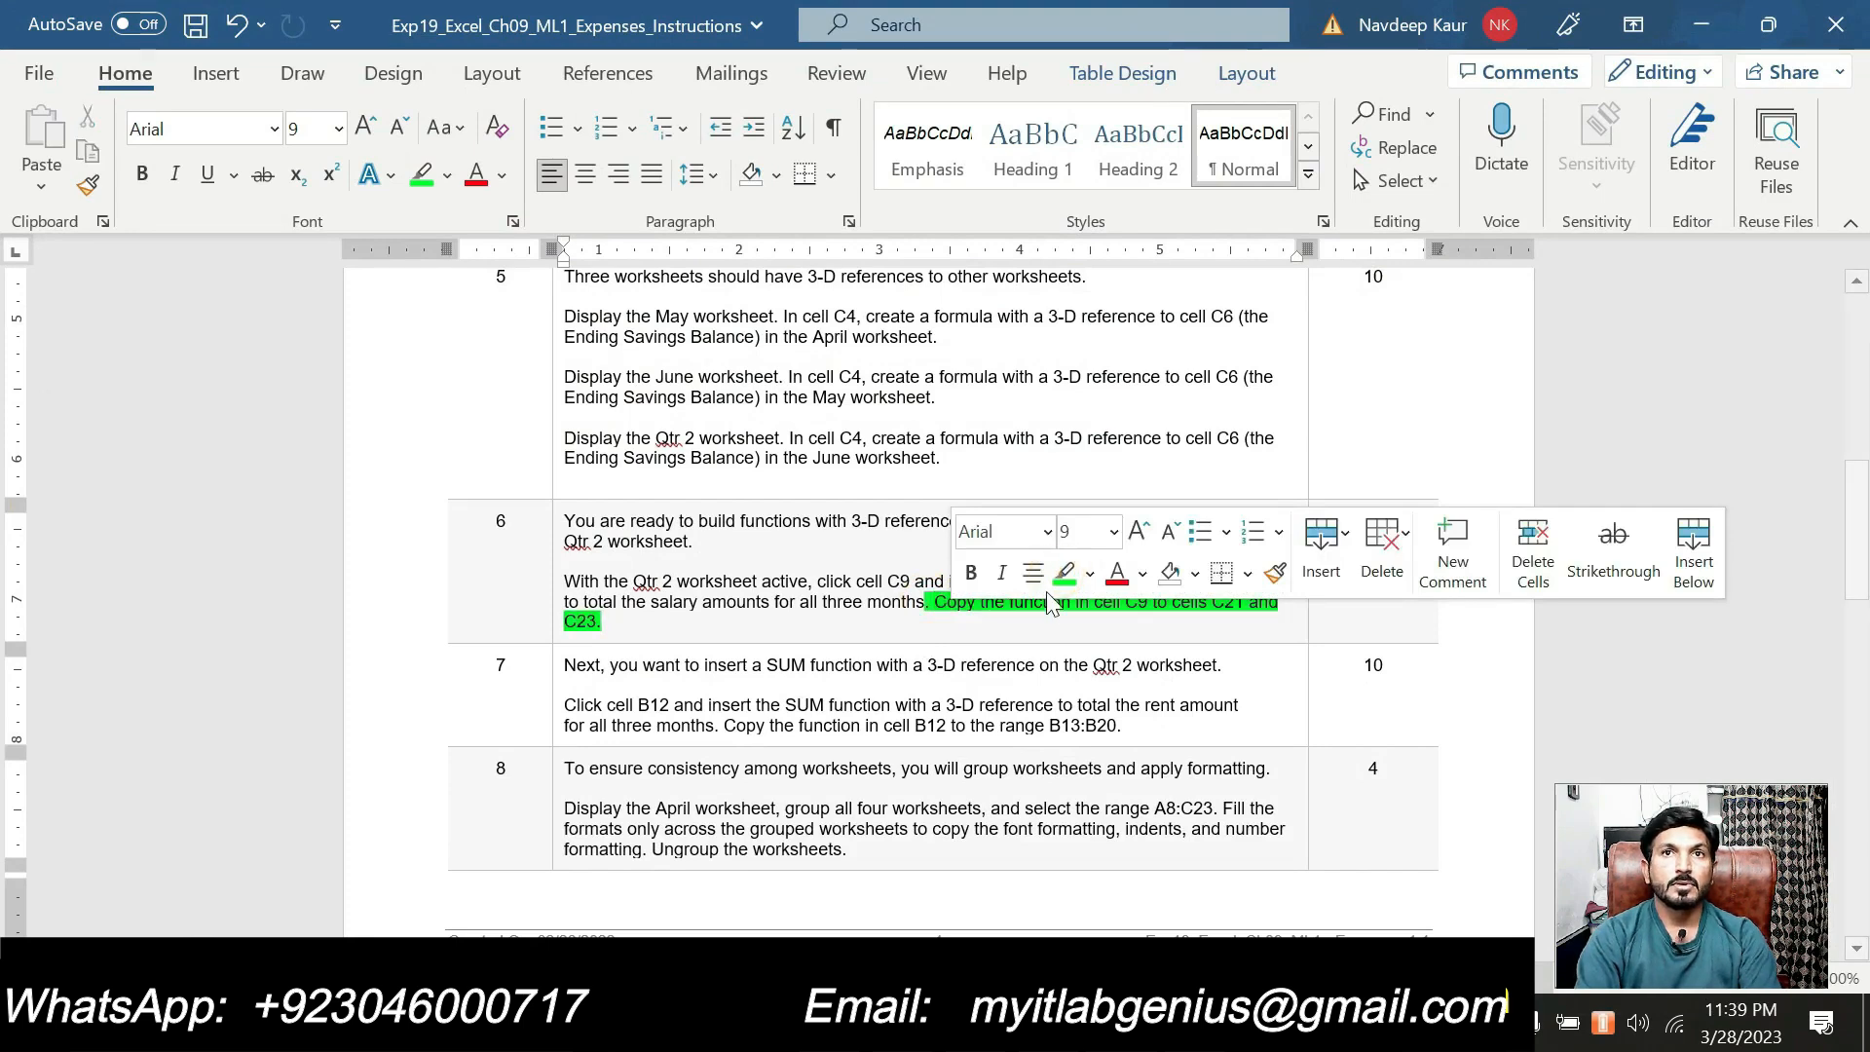
{"action": "left_click", "coordinate": [986, 620]}
{"action": "left_click_drag", "start_coordinate": [986, 619], "coordinate": [939, 612]}
{"action": "left_click", "coordinate": [1091, 586]}
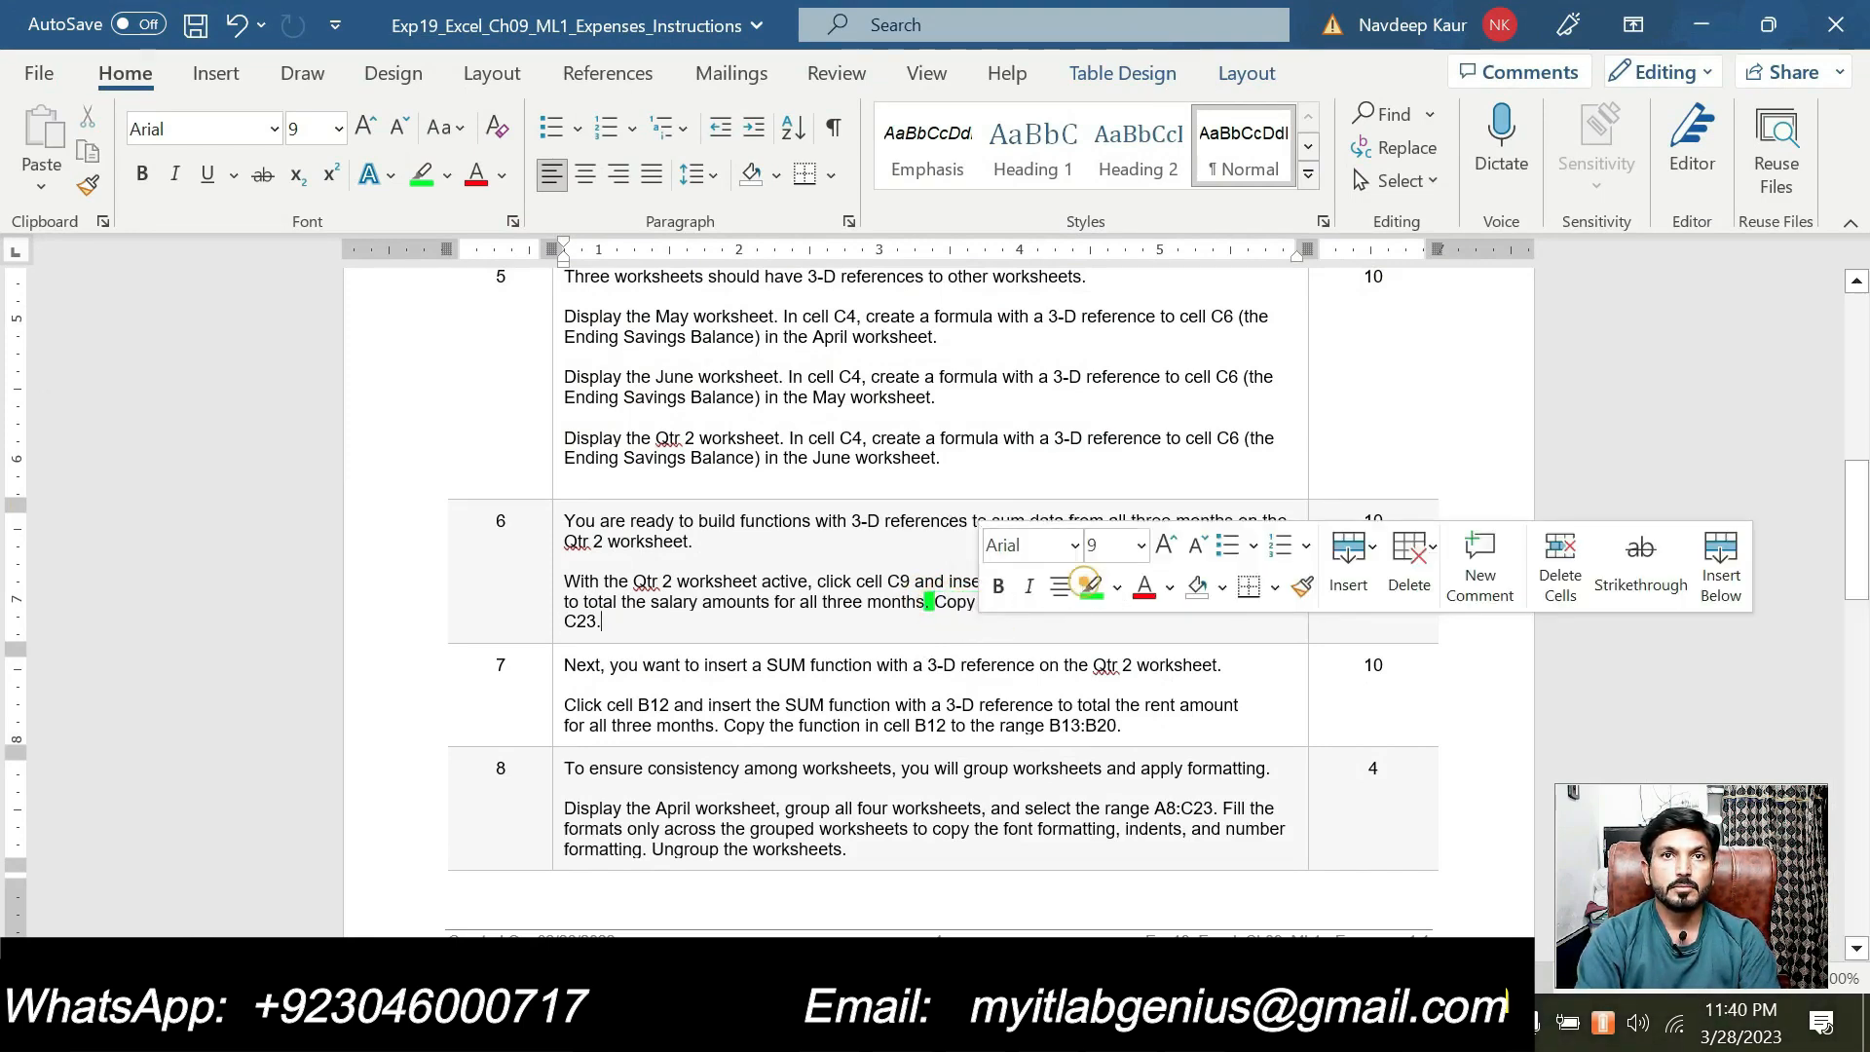
Step: Highlight the step 7 paragraph about inserting the SUM function in B12 and copying it to B13:B20 in bright green
{"action": "left_click", "coordinate": [844, 732]}
{"action": "left_click_drag", "start_coordinate": [1122, 726], "coordinate": [564, 705]}
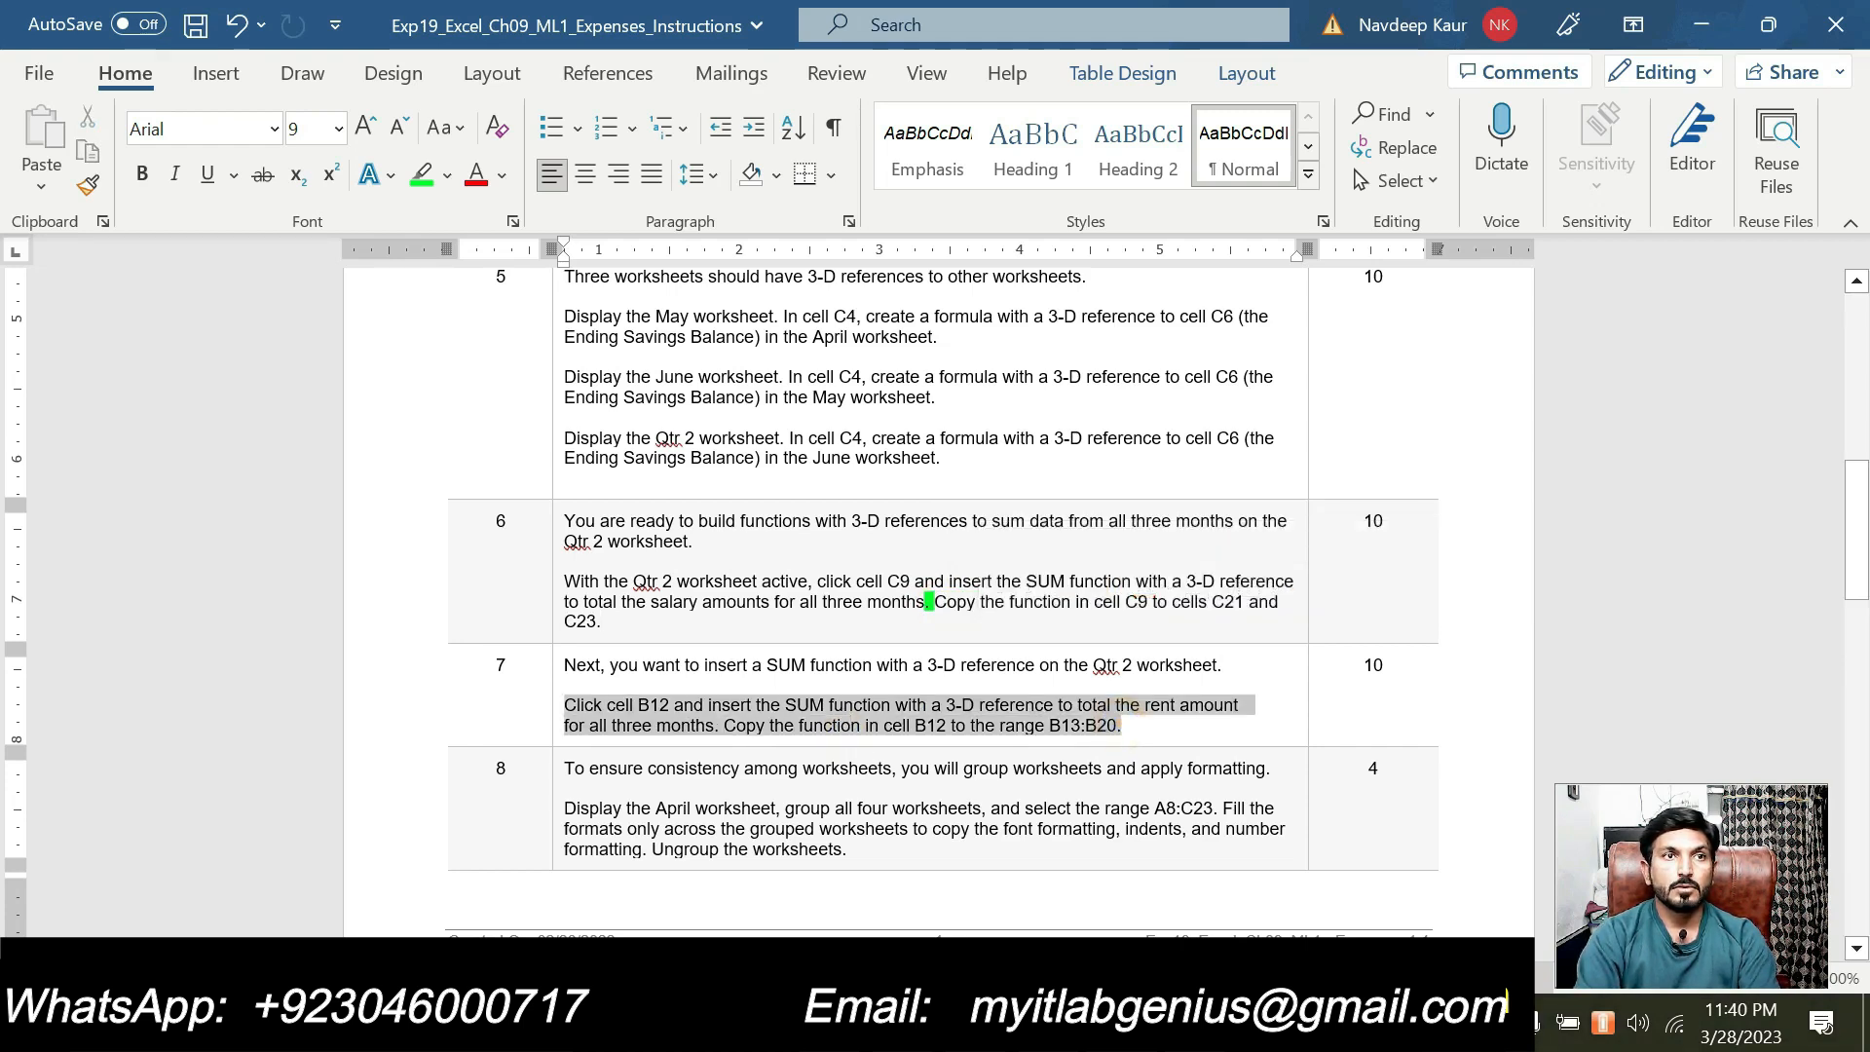
{"action": "left_click", "coordinate": [711, 659]}
{"action": "left_click", "coordinate": [703, 726]}
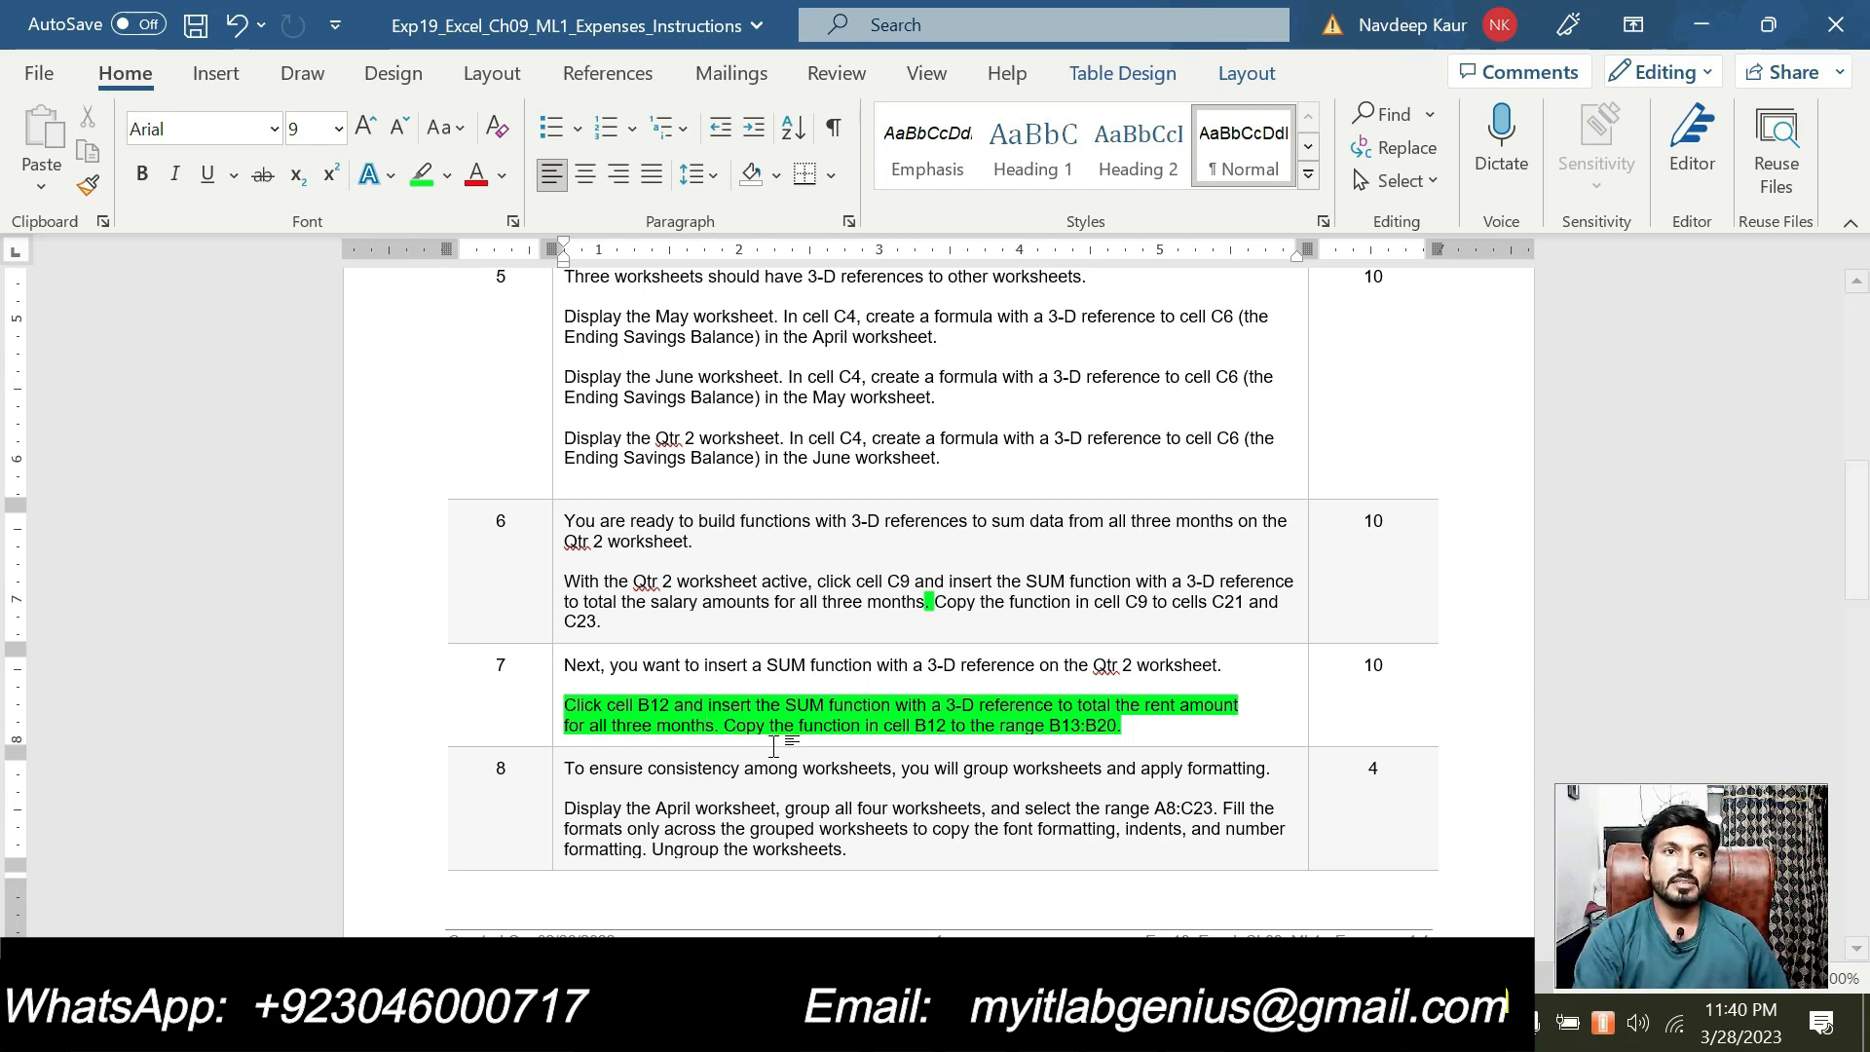
Step: Switch to the Excel workbook and enter =SUM(April:June!B12) in the Rent cell B12 of the Qtr 2 worksheet
{"action": "key", "text": "alt+Tab"}
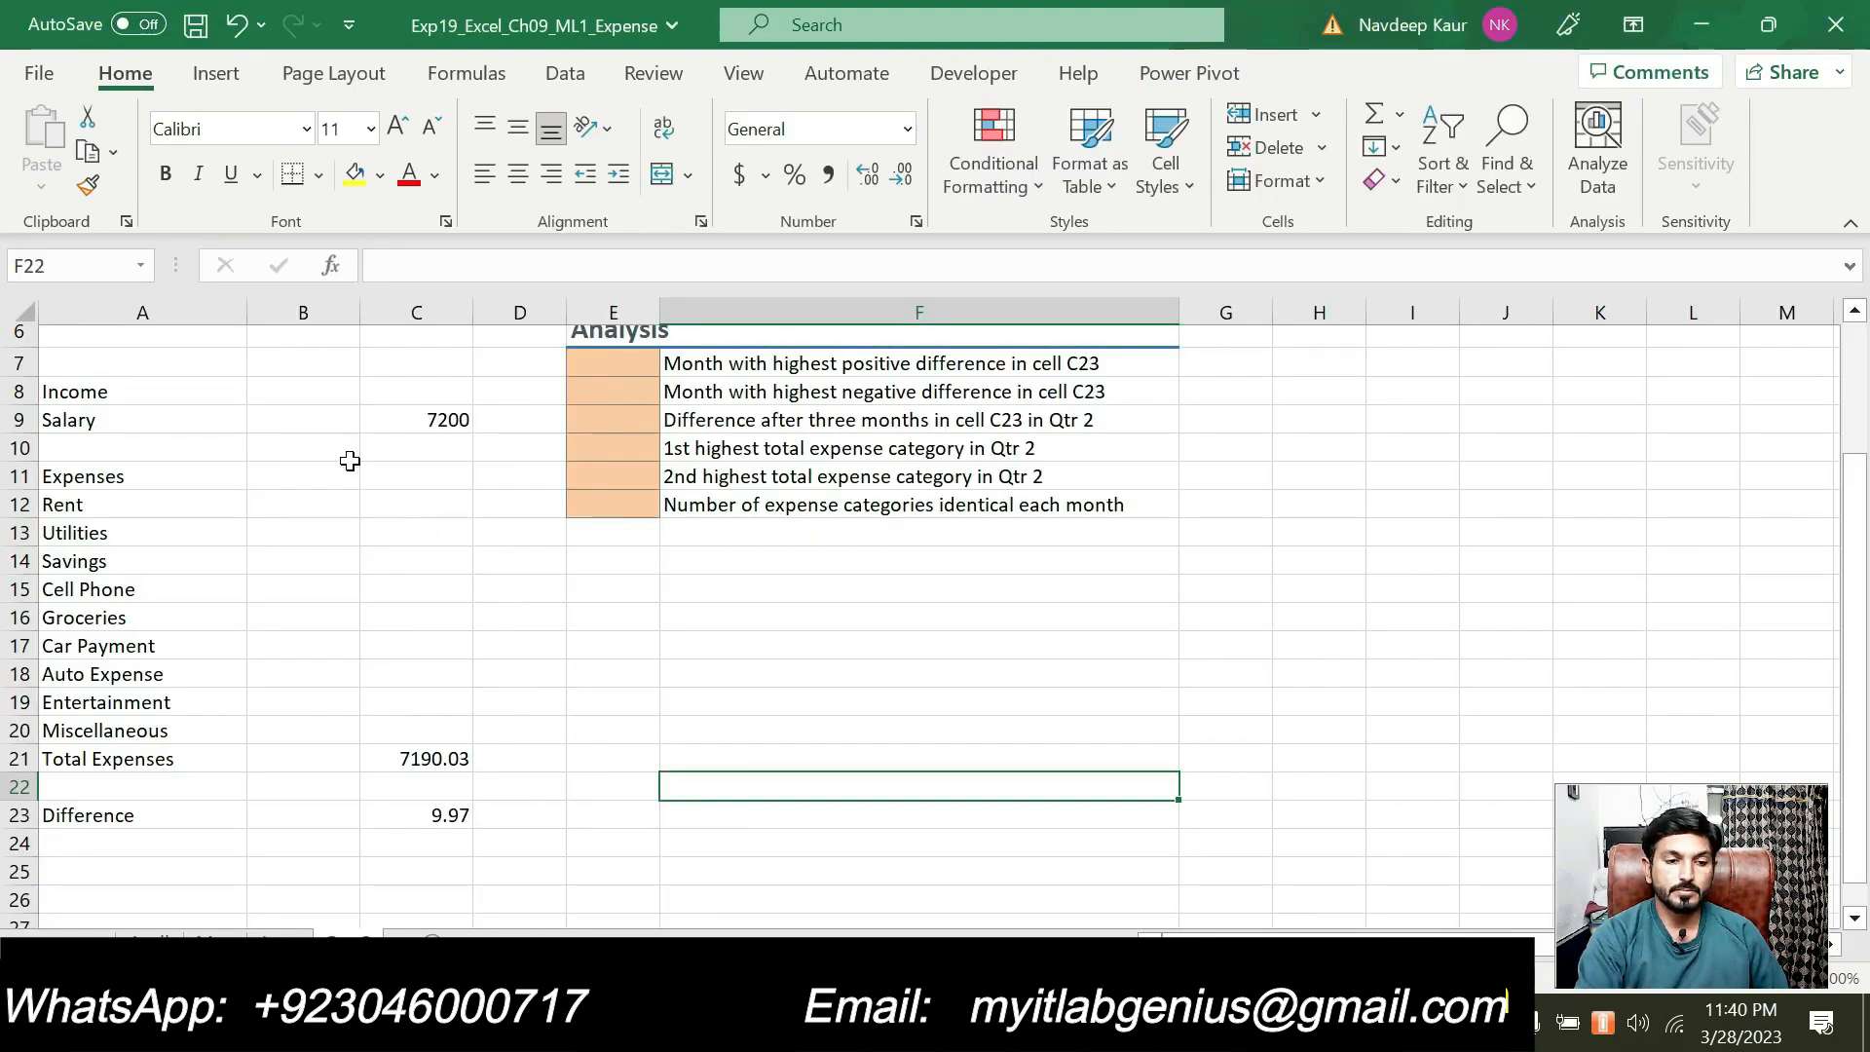
{"action": "left_click", "coordinate": [290, 504]}
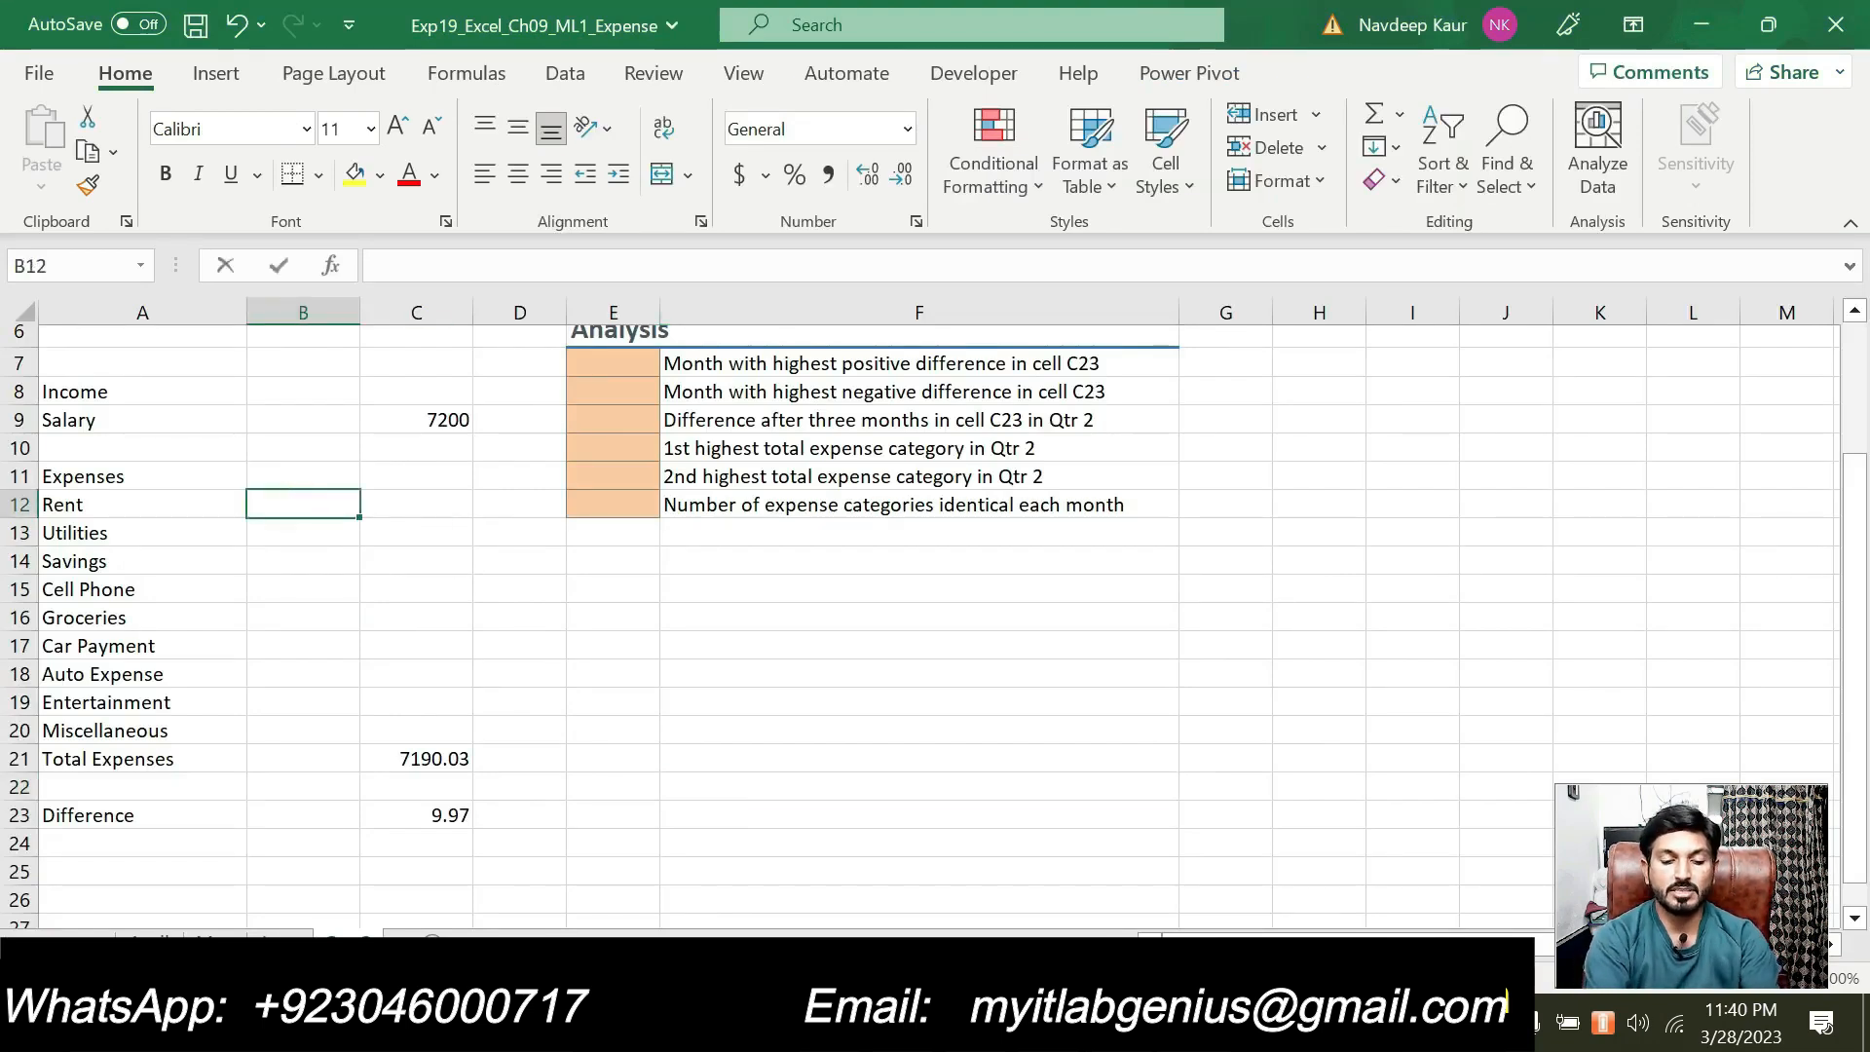
{"action": "type", "text": "=sum"}
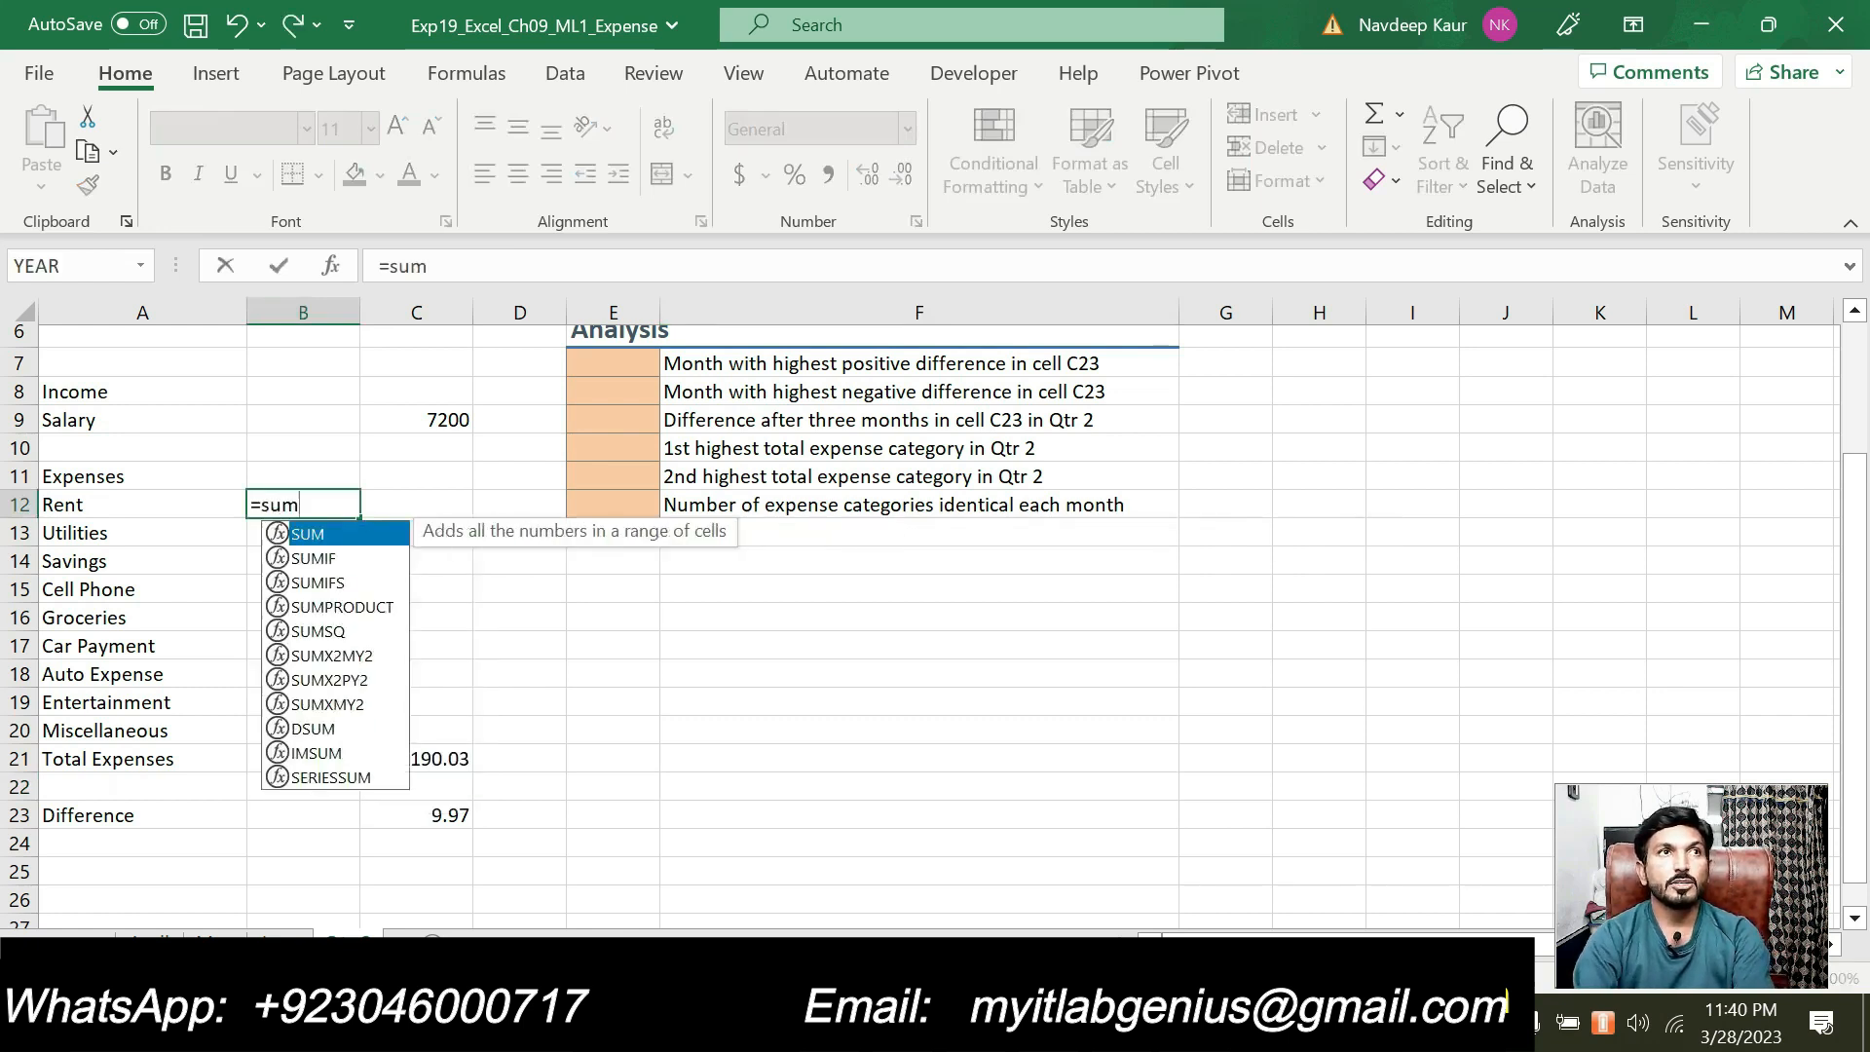
{"action": "double_click", "coordinate": [339, 537]}
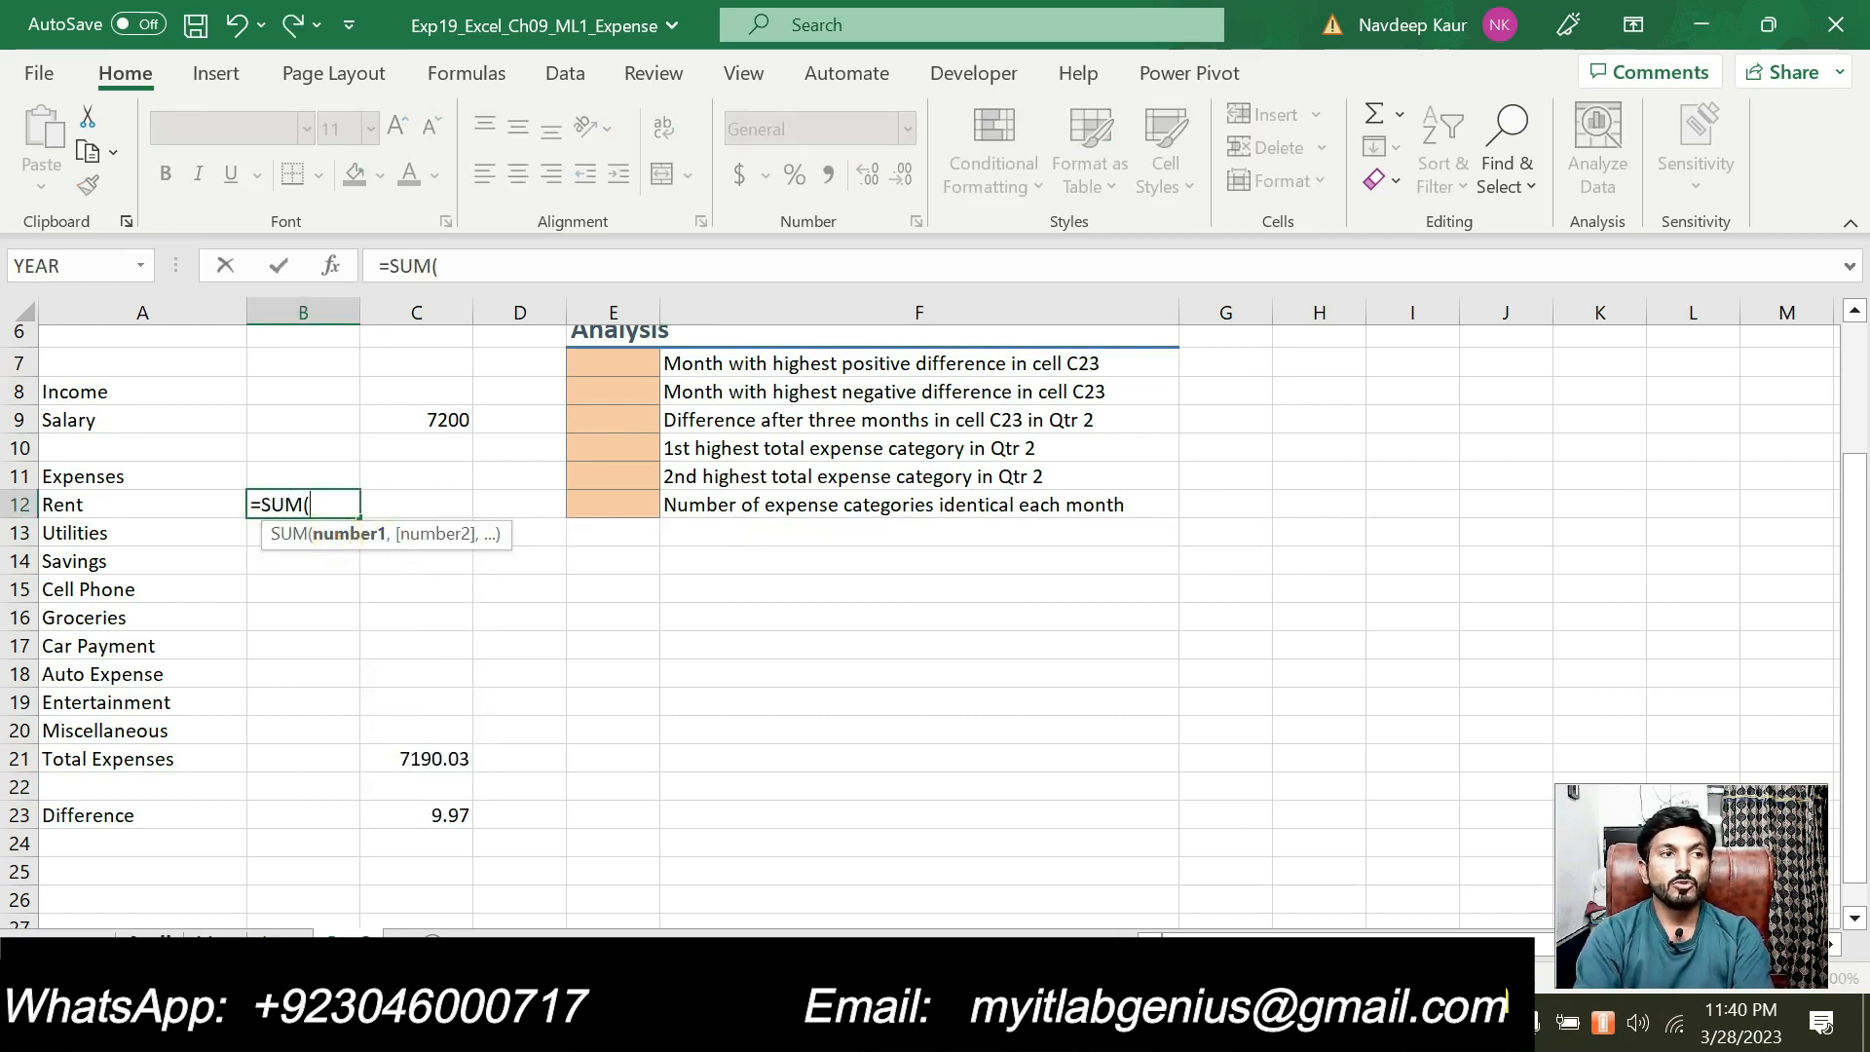
{"action": "left_click", "coordinate": [146, 938]}
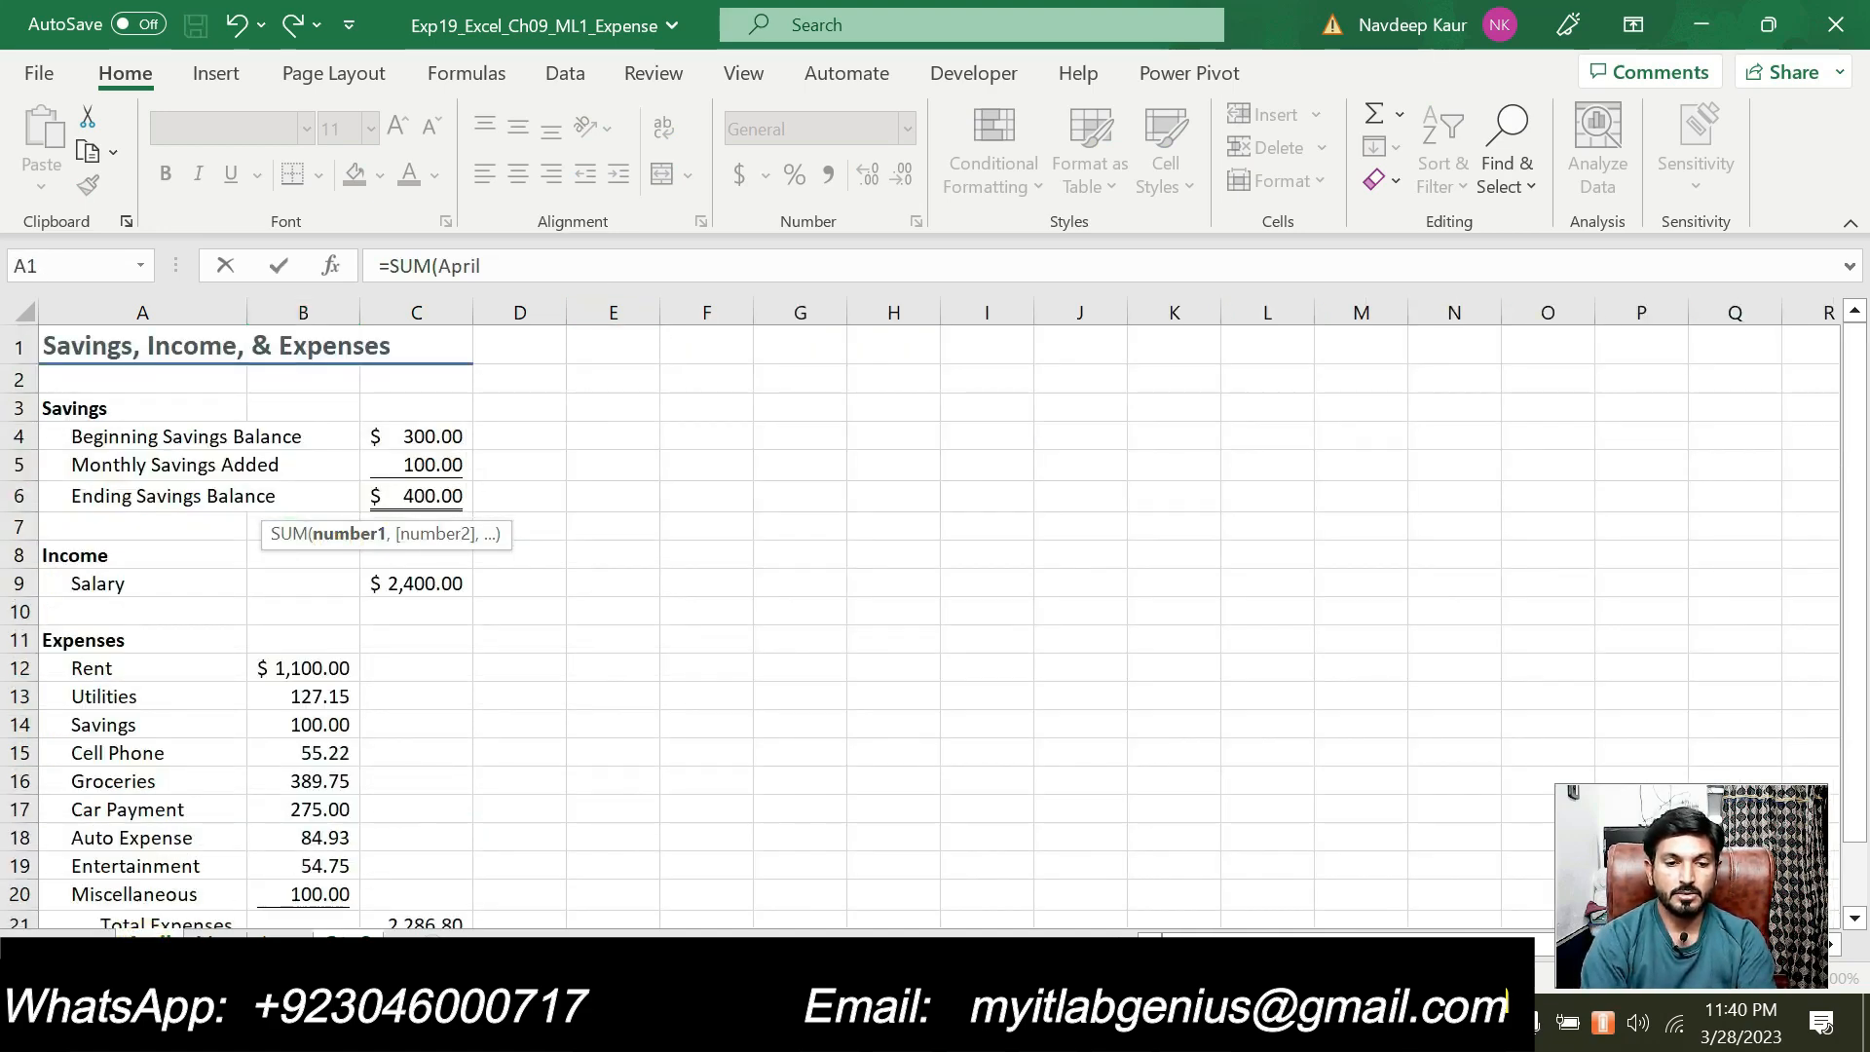
{"action": "left_click", "coordinate": [583, 258]}
{"action": "type", "text": ":"}
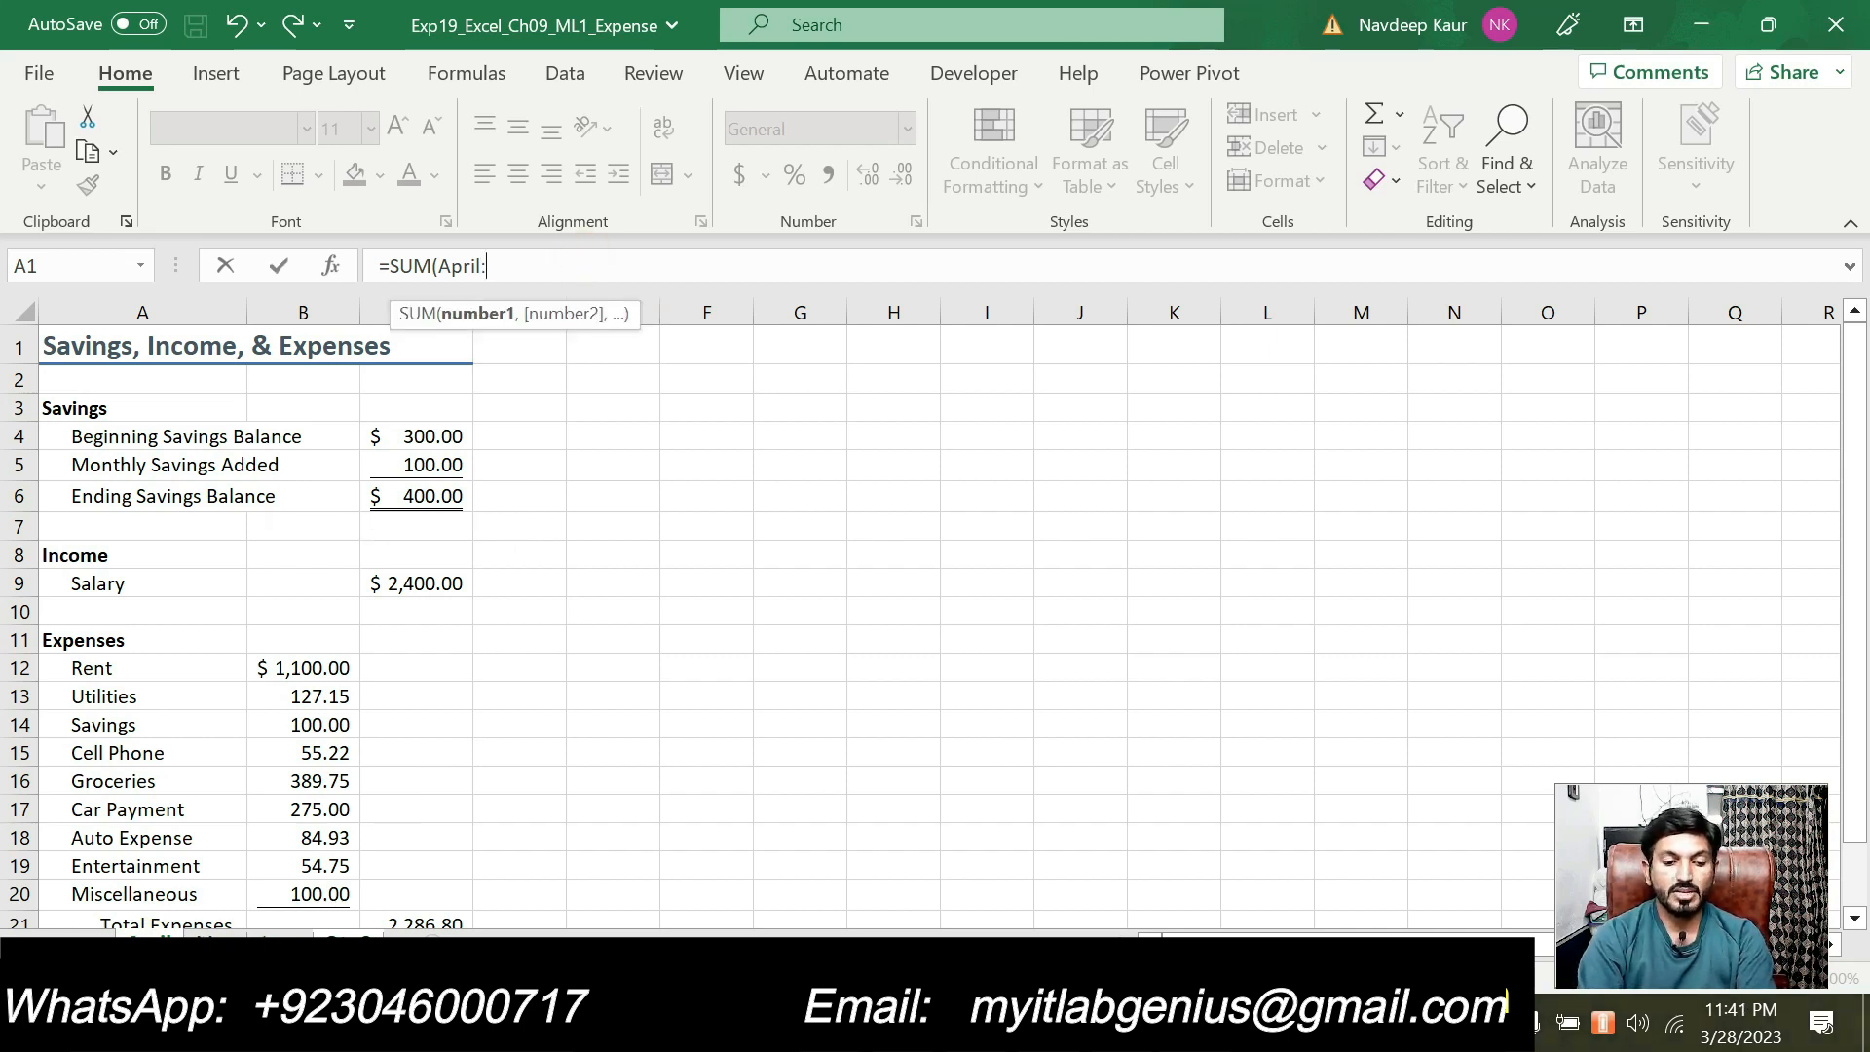
{"action": "left_click", "coordinate": [298, 933]}
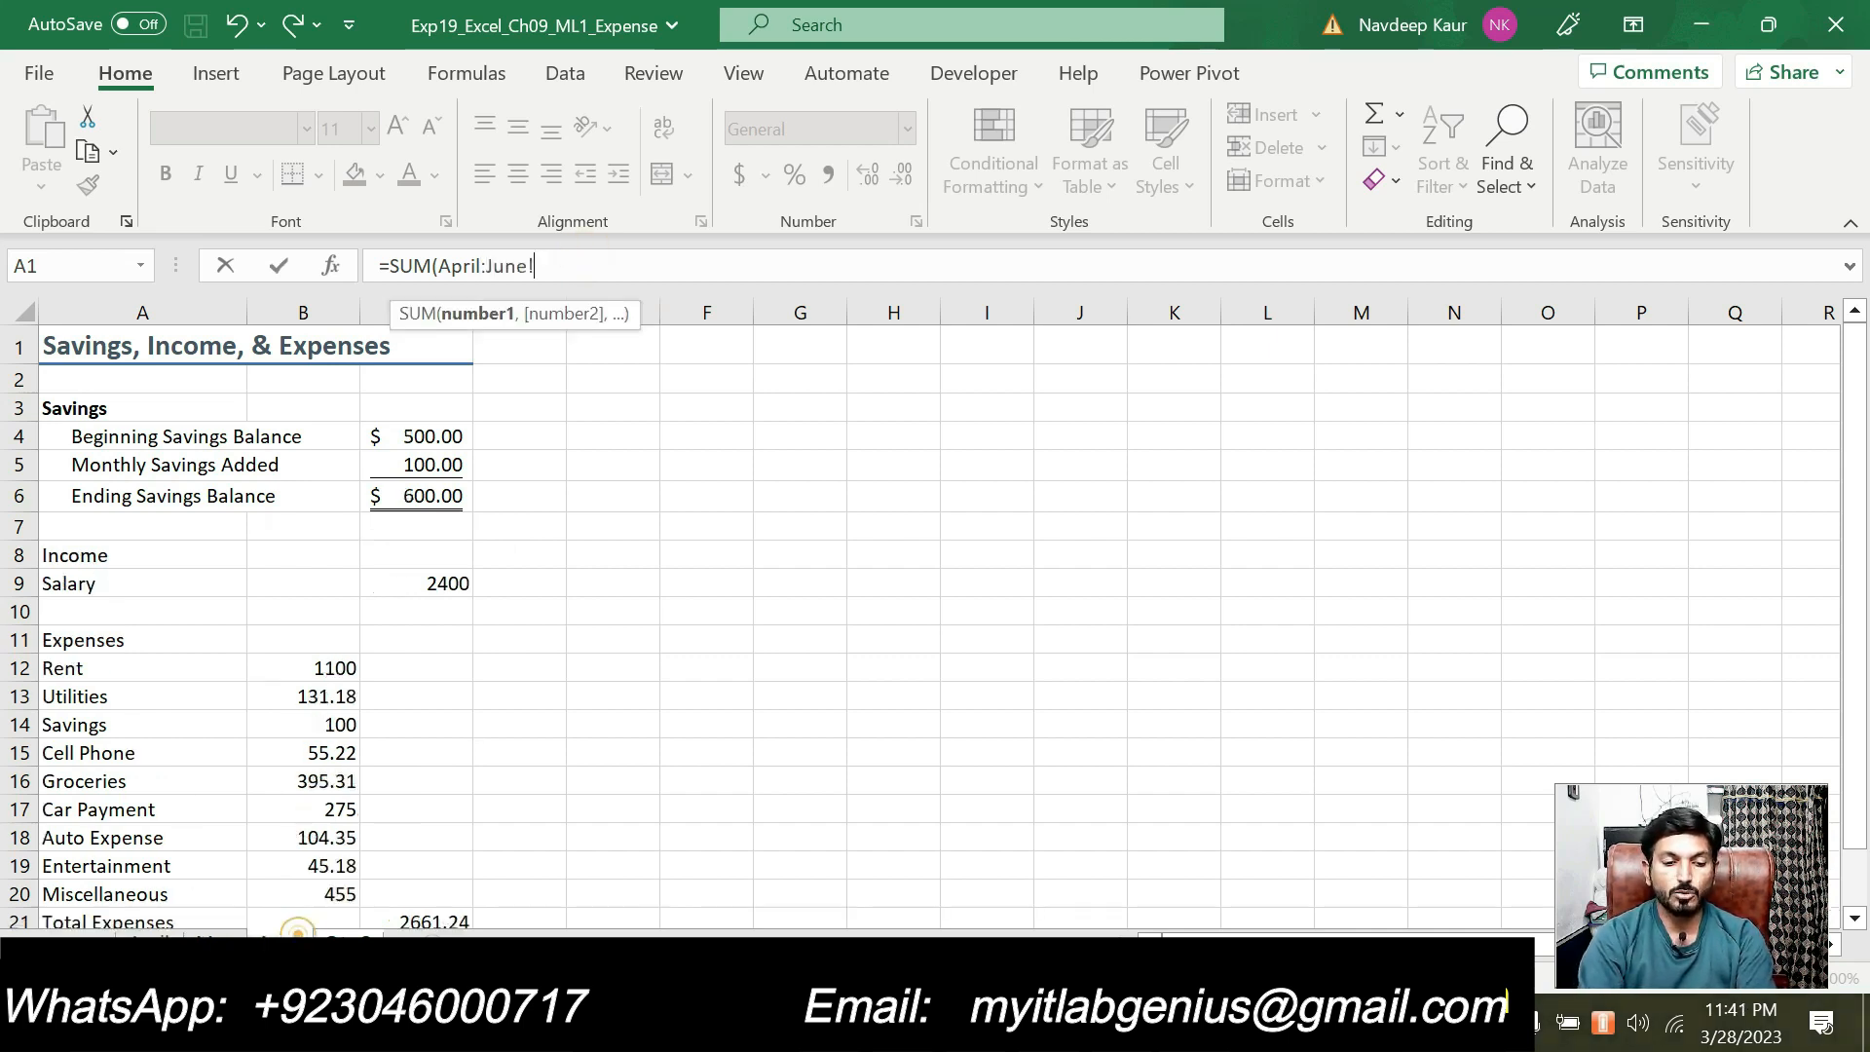
{"action": "left_click", "coordinate": [325, 668]}
{"action": "type", "text": ")"}
{"action": "key", "text": "Return"}
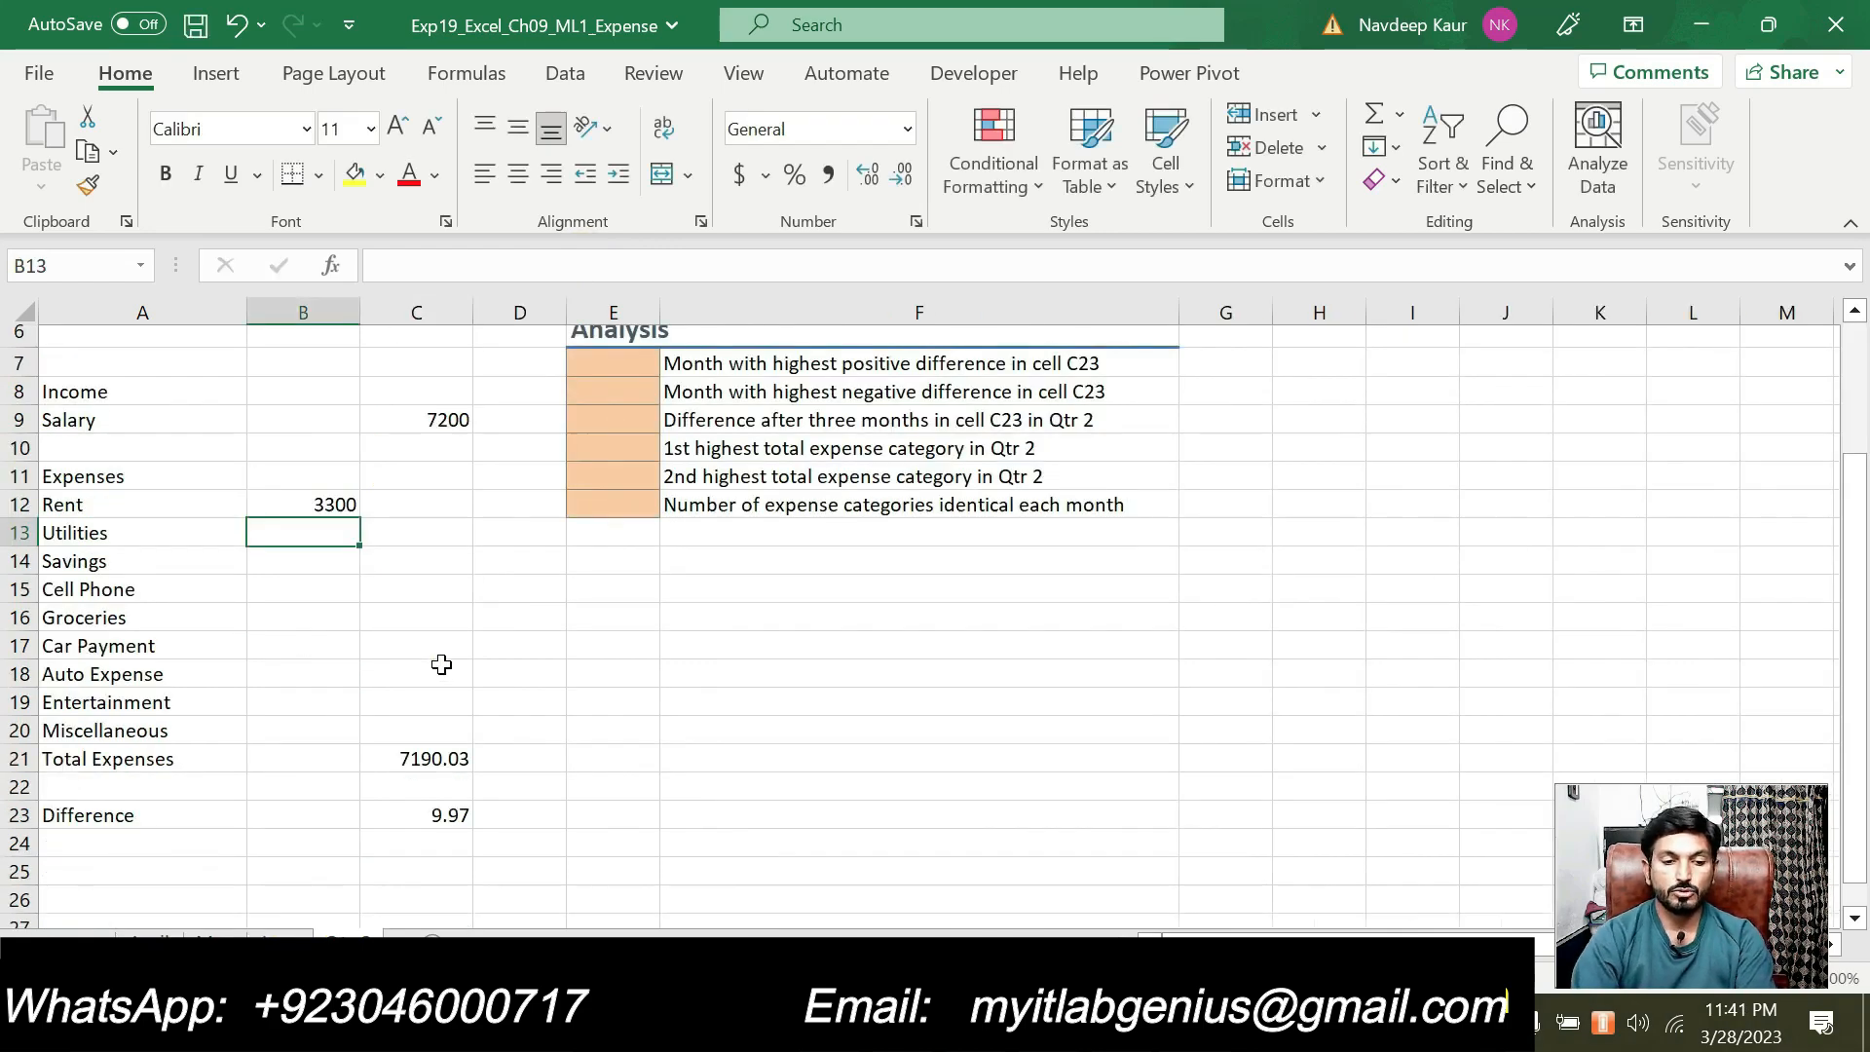
Step: Dismiss the battery notification and fill the function in cell B12 down through the range B13:B20
{"action": "left_click", "coordinate": [332, 505]}
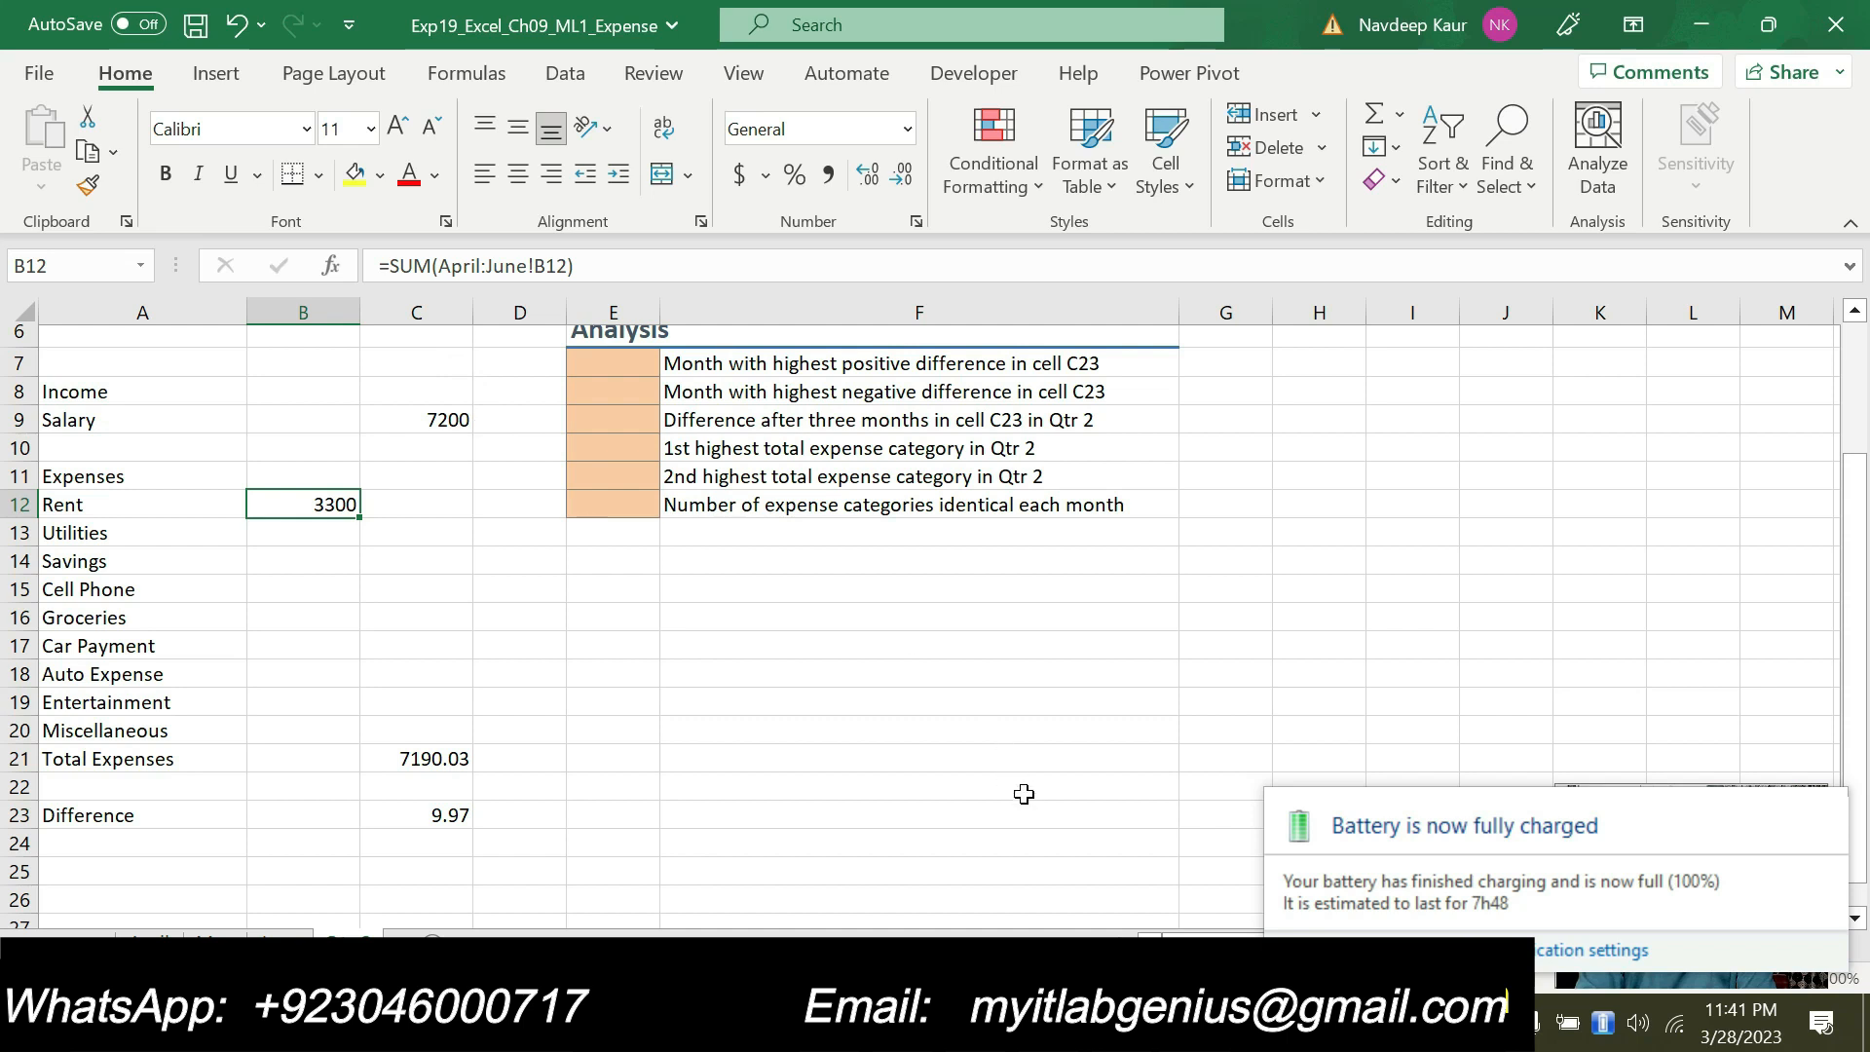
{"action": "left_click", "coordinate": [1826, 823]}
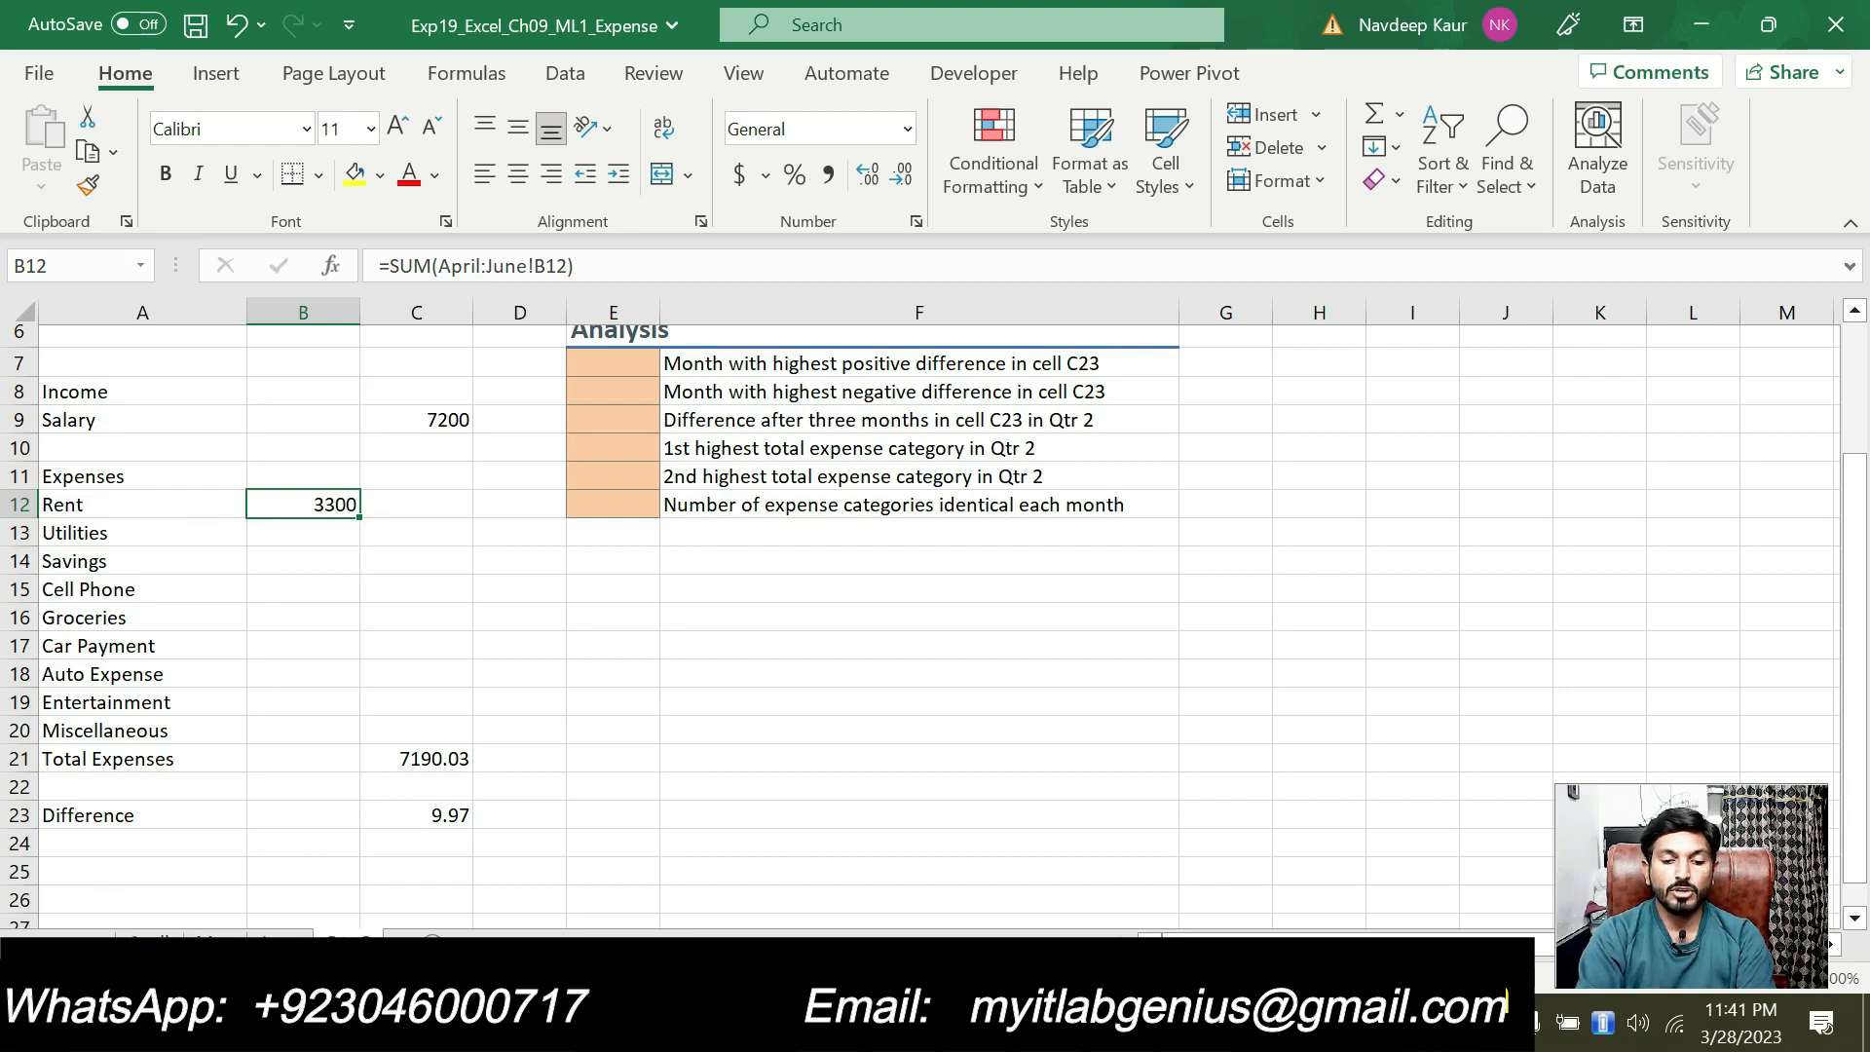
{"action": "key", "text": "alt+Tab"}
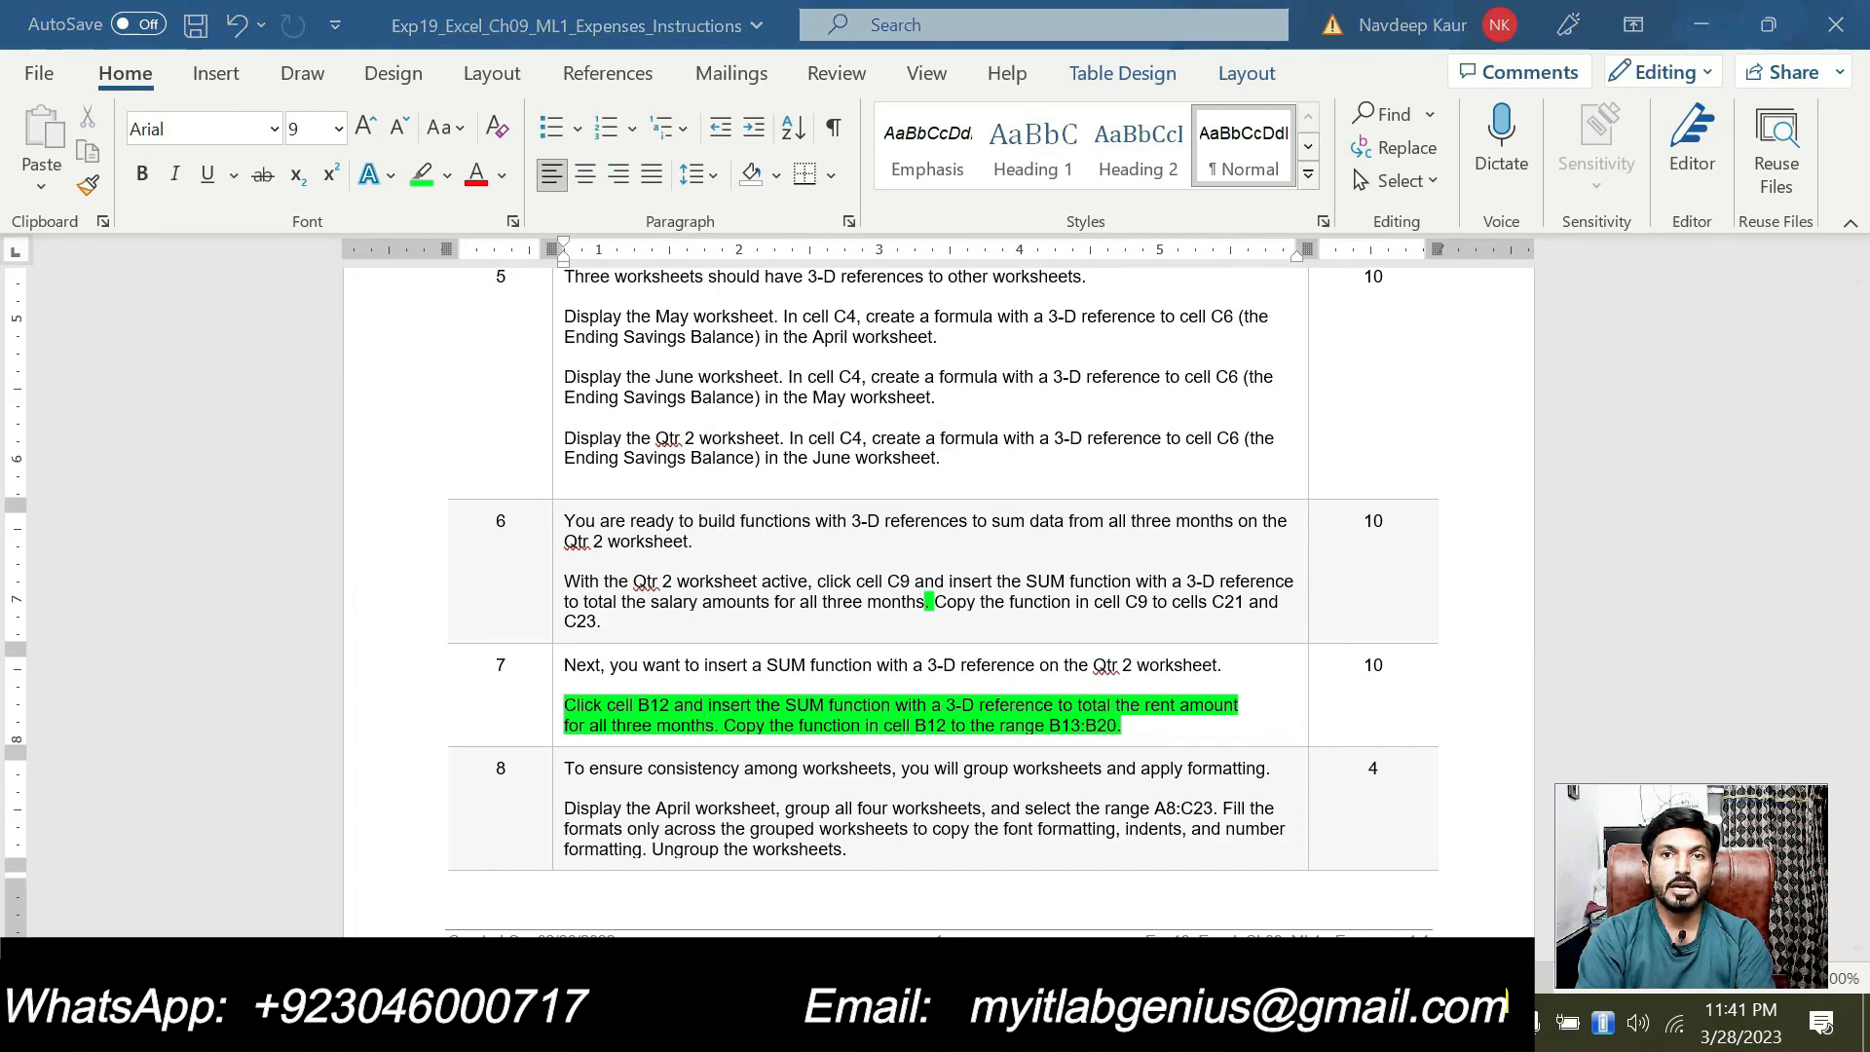
{"action": "key", "text": "alt+Tab"}
{"action": "left_click_drag", "start_coordinate": [360, 517], "coordinate": [373, 745]}
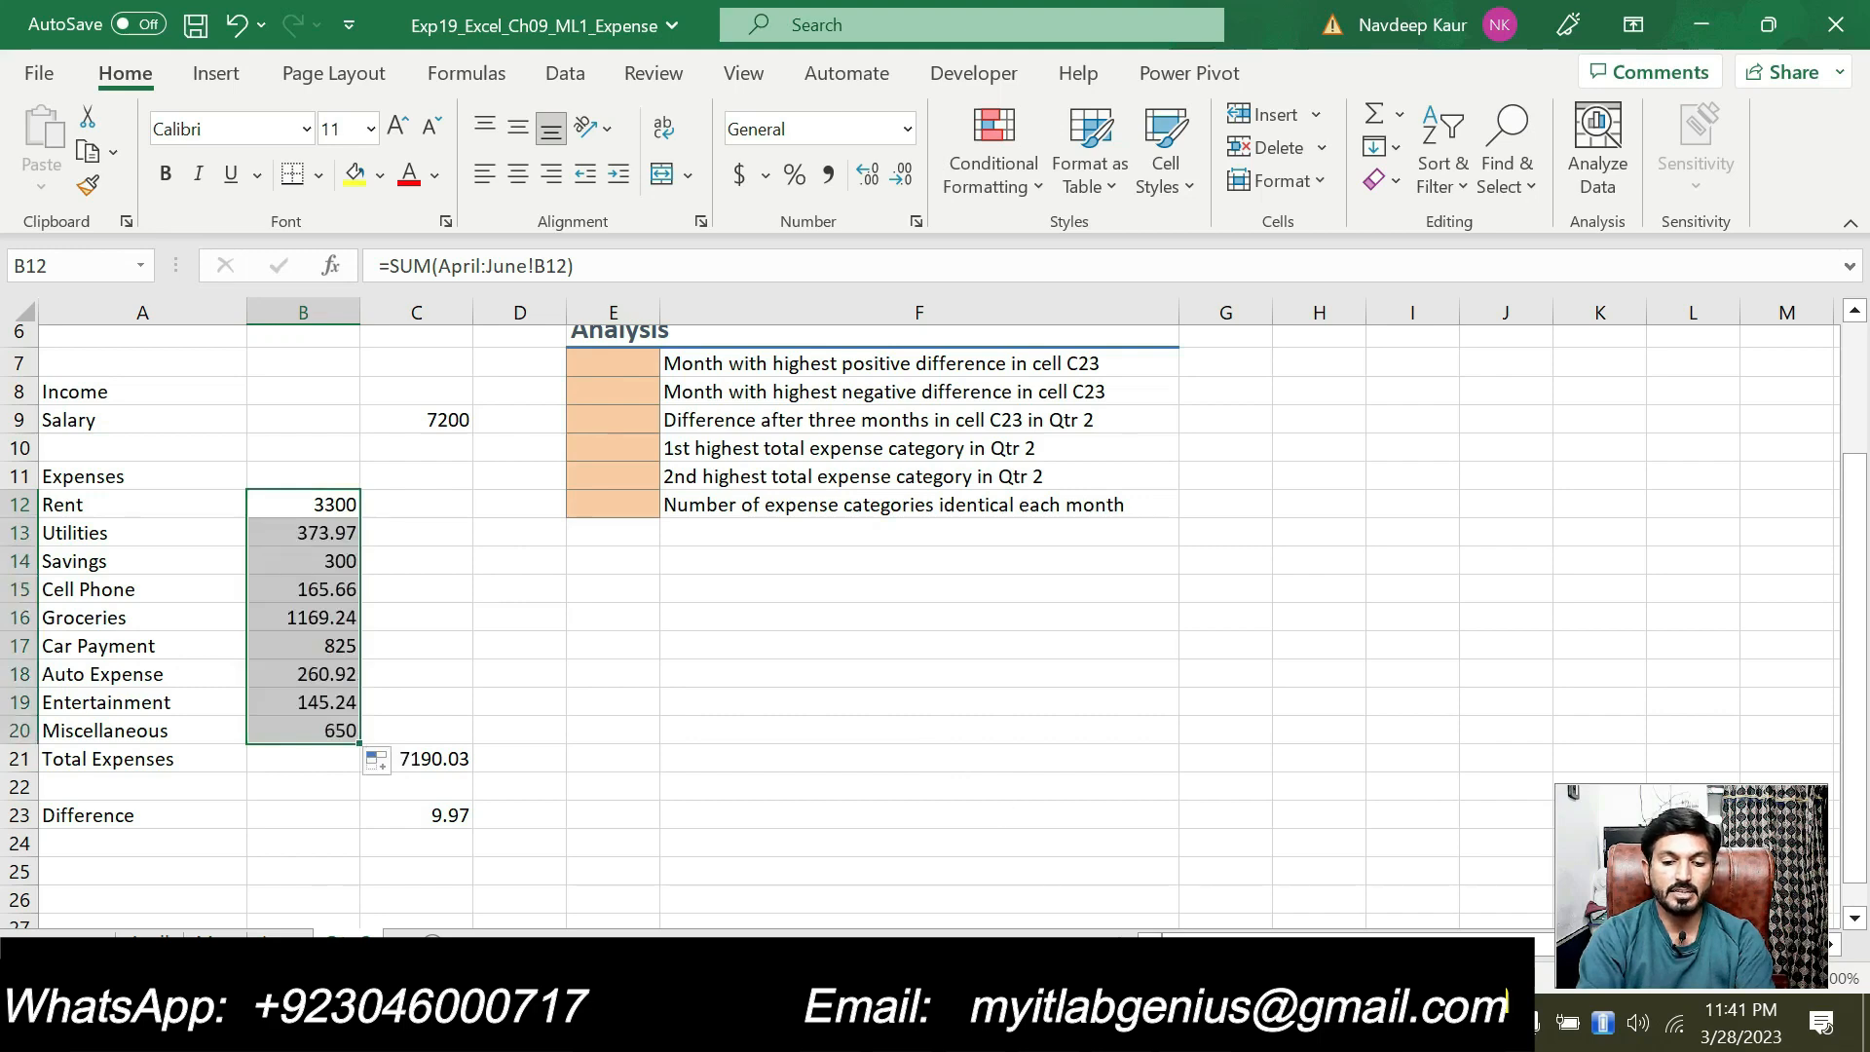
Step: Switch to the Word instructions and remove the green highlighting from the step 7 paragraph
{"action": "key", "text": "alt+Tab"}
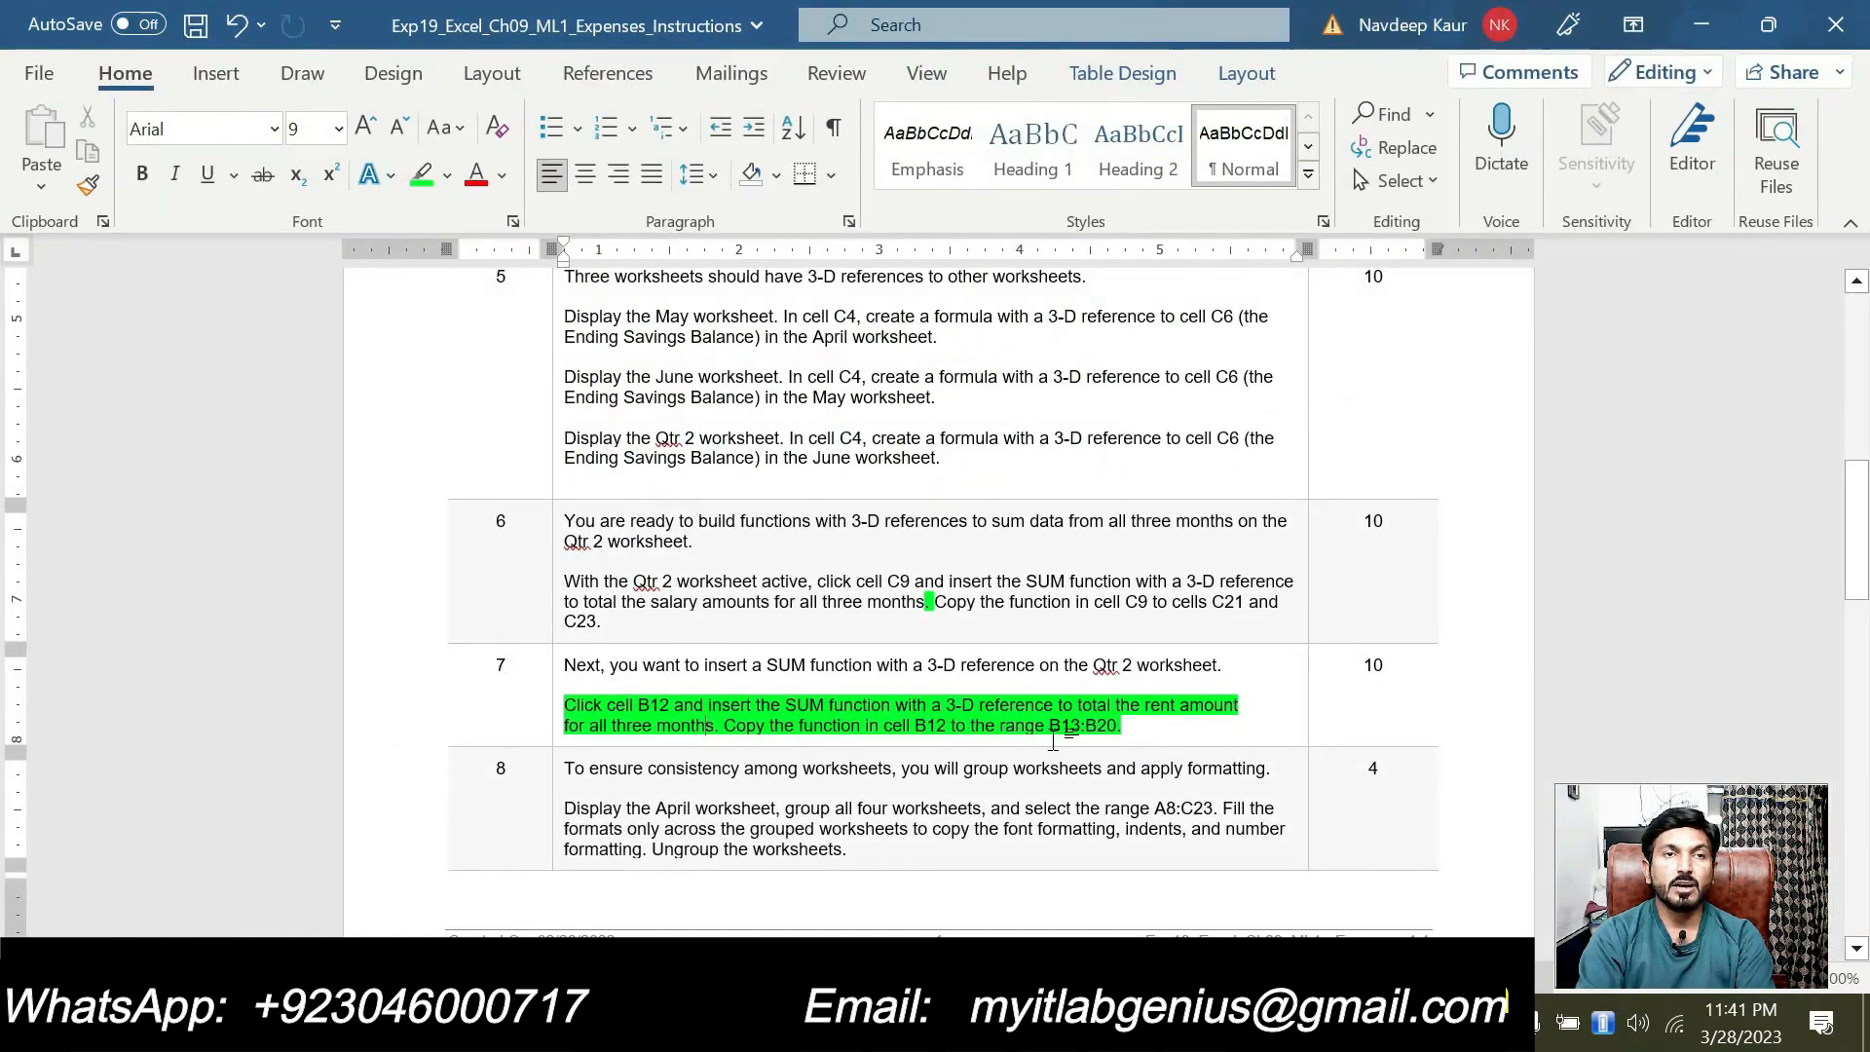
{"action": "left_click", "coordinate": [1136, 722]}
{"action": "left_click_drag", "start_coordinate": [1136, 723], "coordinate": [565, 705]}
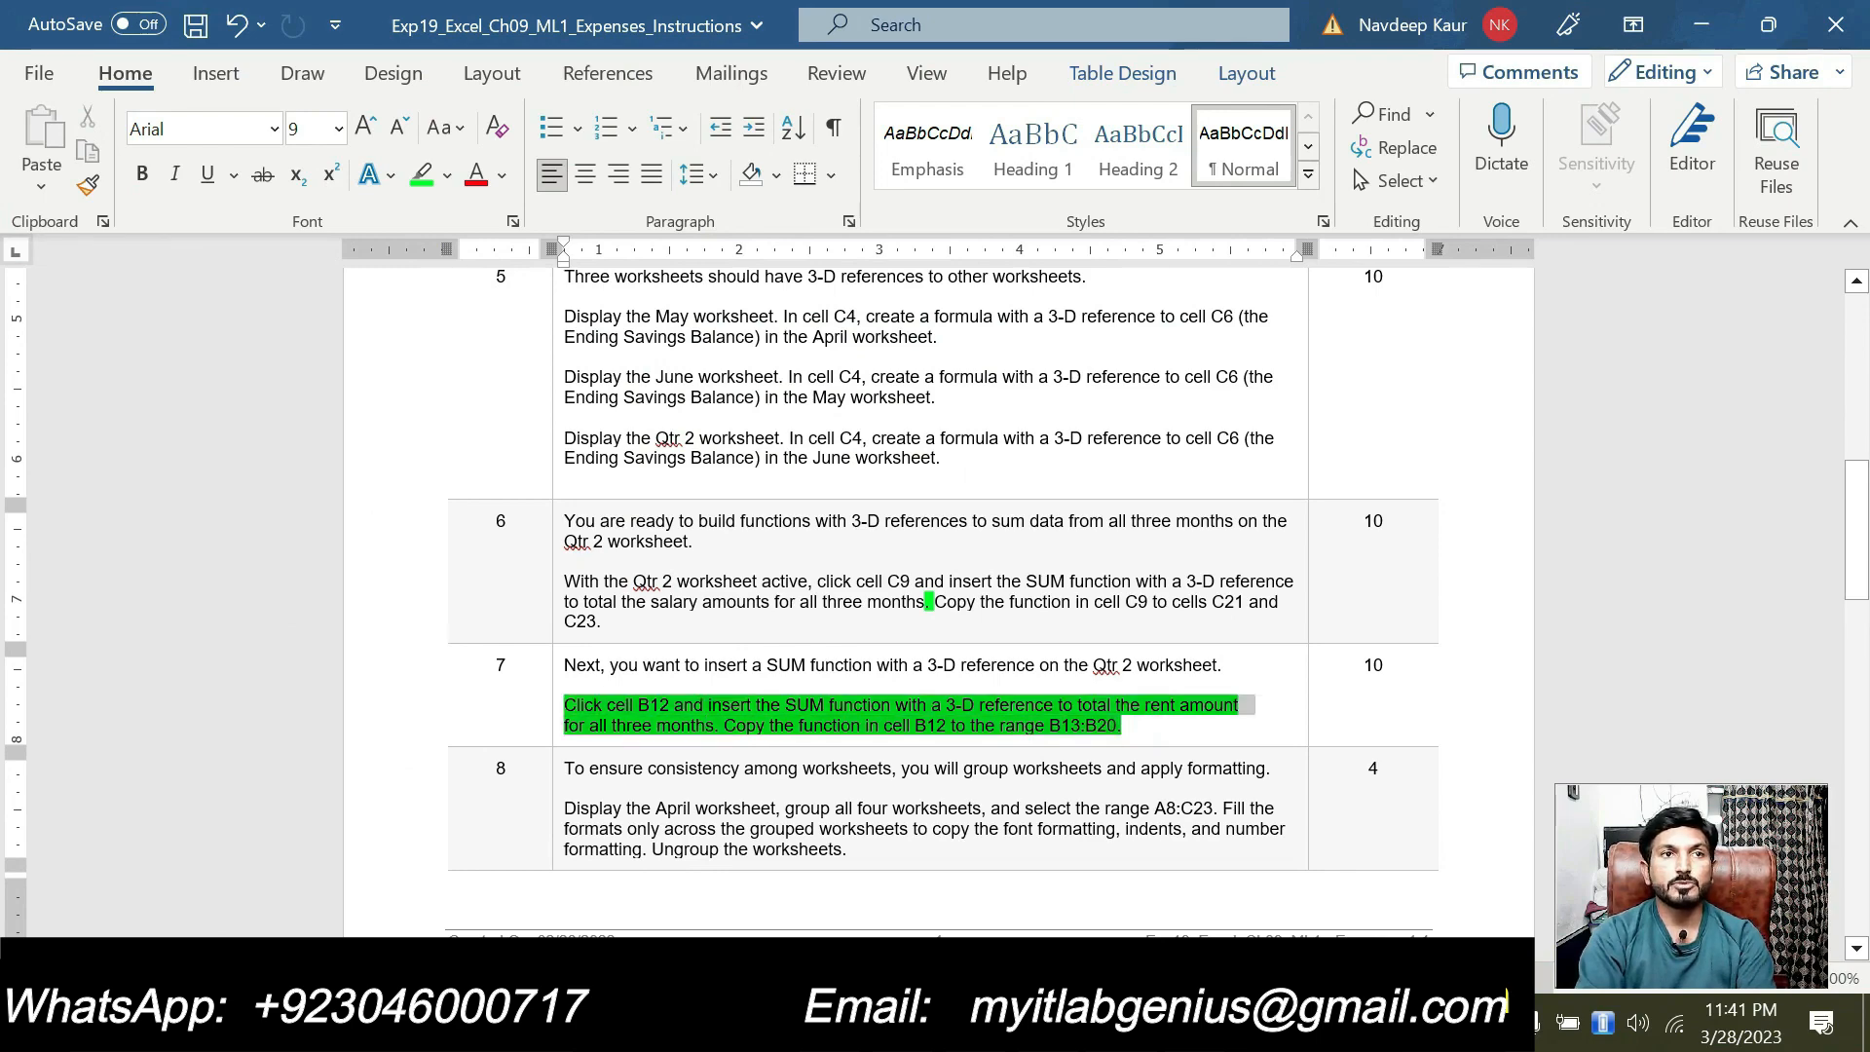
{"action": "left_click", "coordinate": [708, 659]}
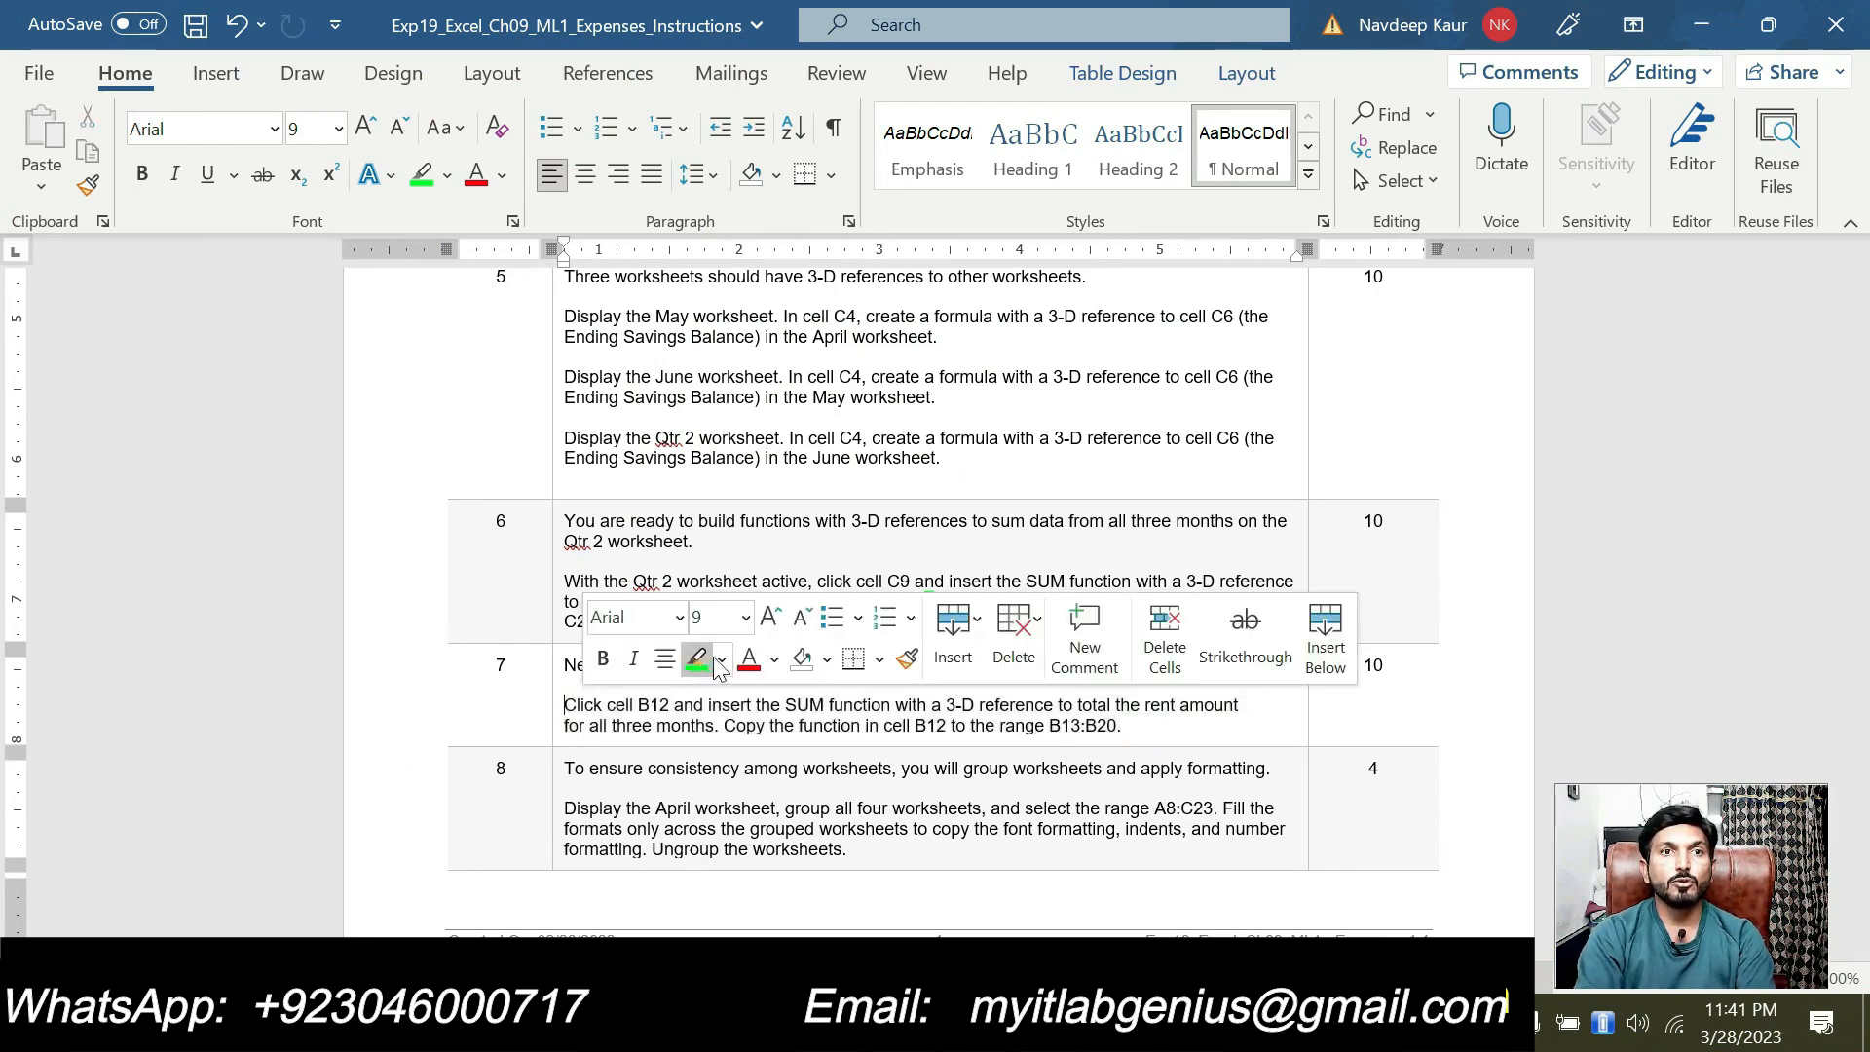
{"action": "left_click", "coordinate": [1127, 720]}
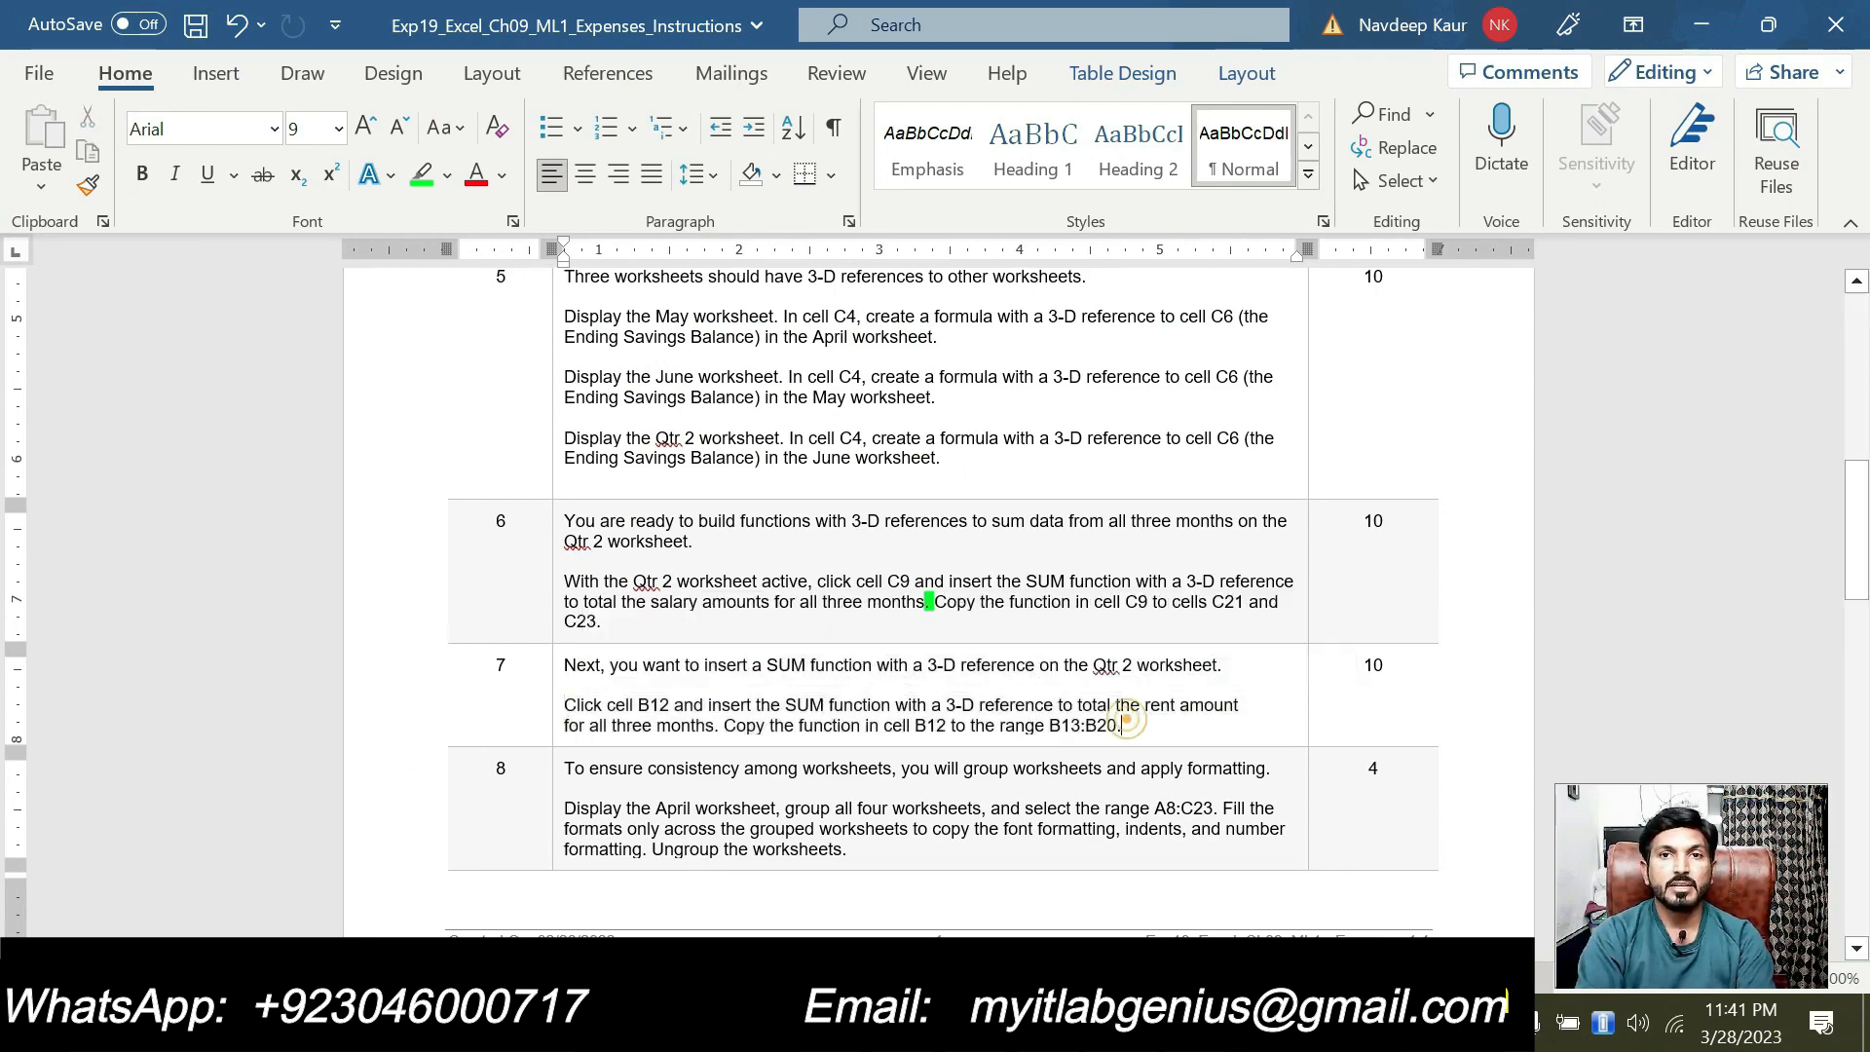
{"action": "scroll", "coordinate": [1126, 720], "scroll_direction": "down", "scroll_amount": 15}
{"action": "scroll", "coordinate": [942, 600], "scroll_direction": "up", "scroll_amount": 10}
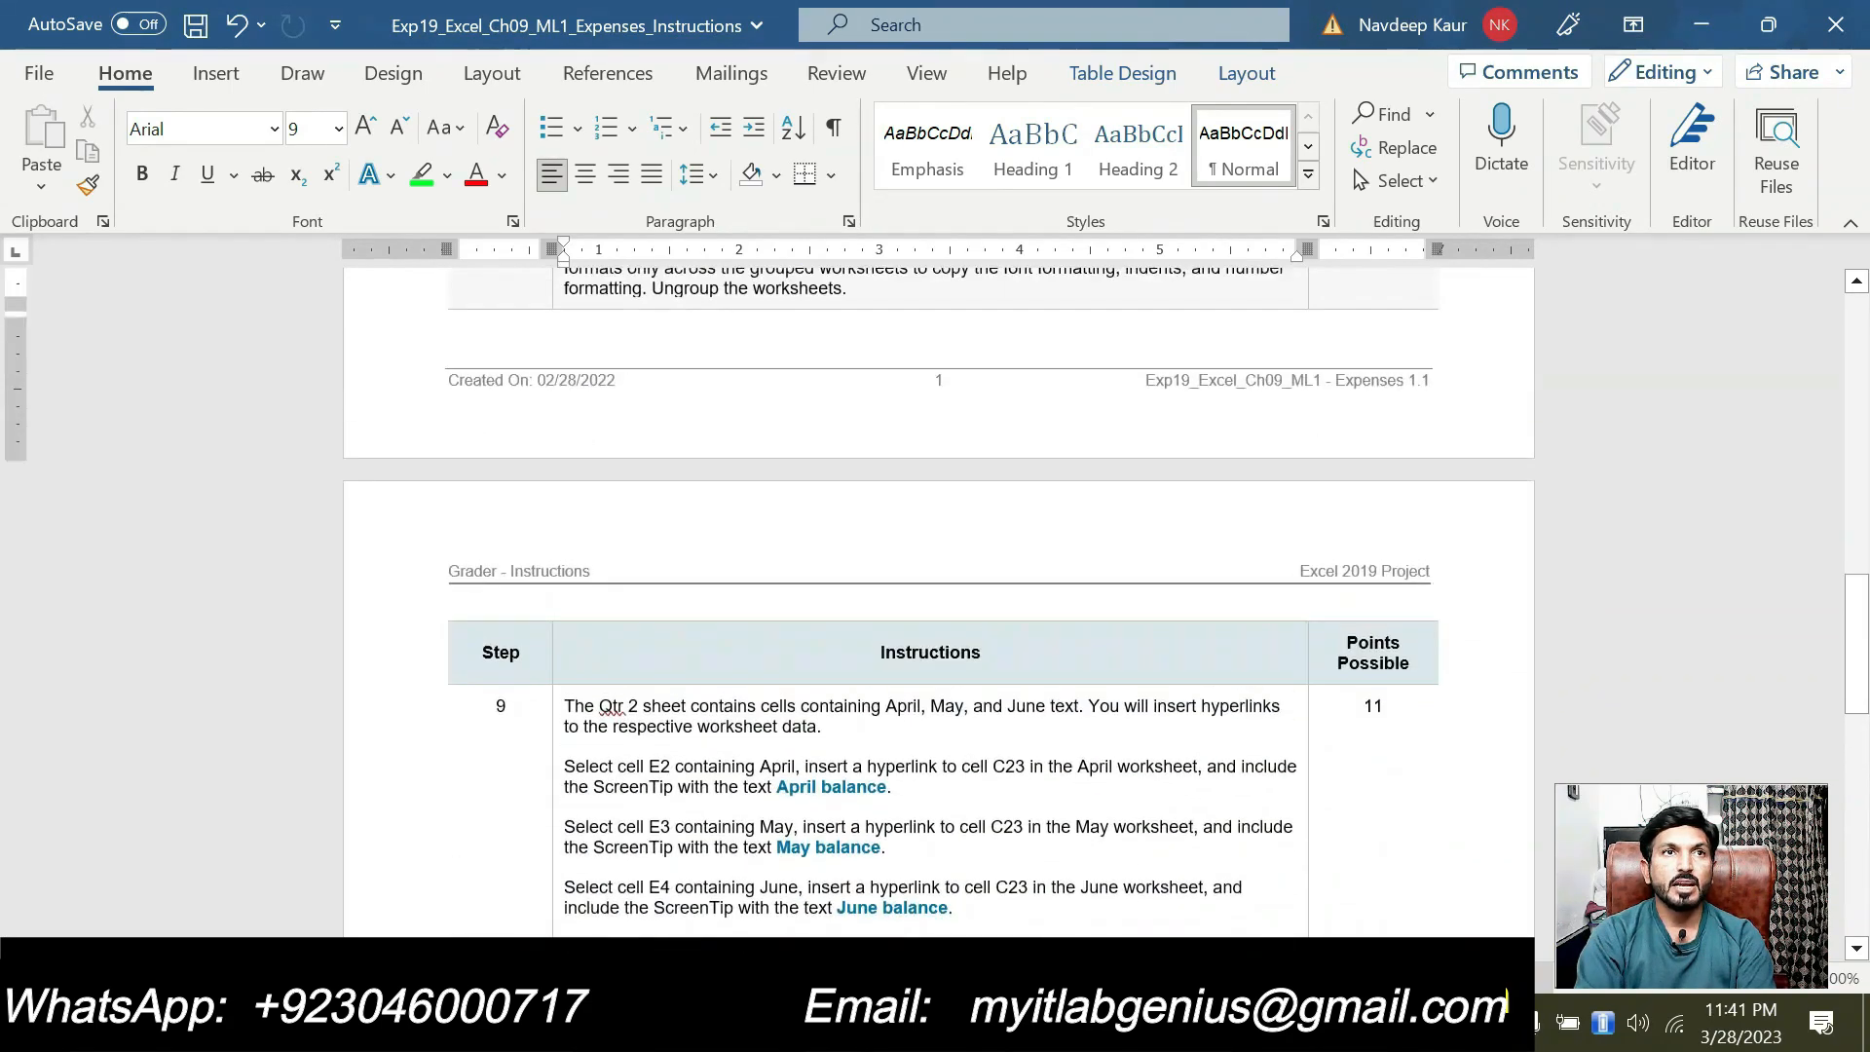
Step: Close the Editor pane and highlight the step 8 instructions about grouping worksheets and filling formats in bright green
{"action": "scroll", "coordinate": [928, 531], "scroll_direction": "up", "scroll_amount": 5}
{"action": "left_click", "coordinate": [926, 789]}
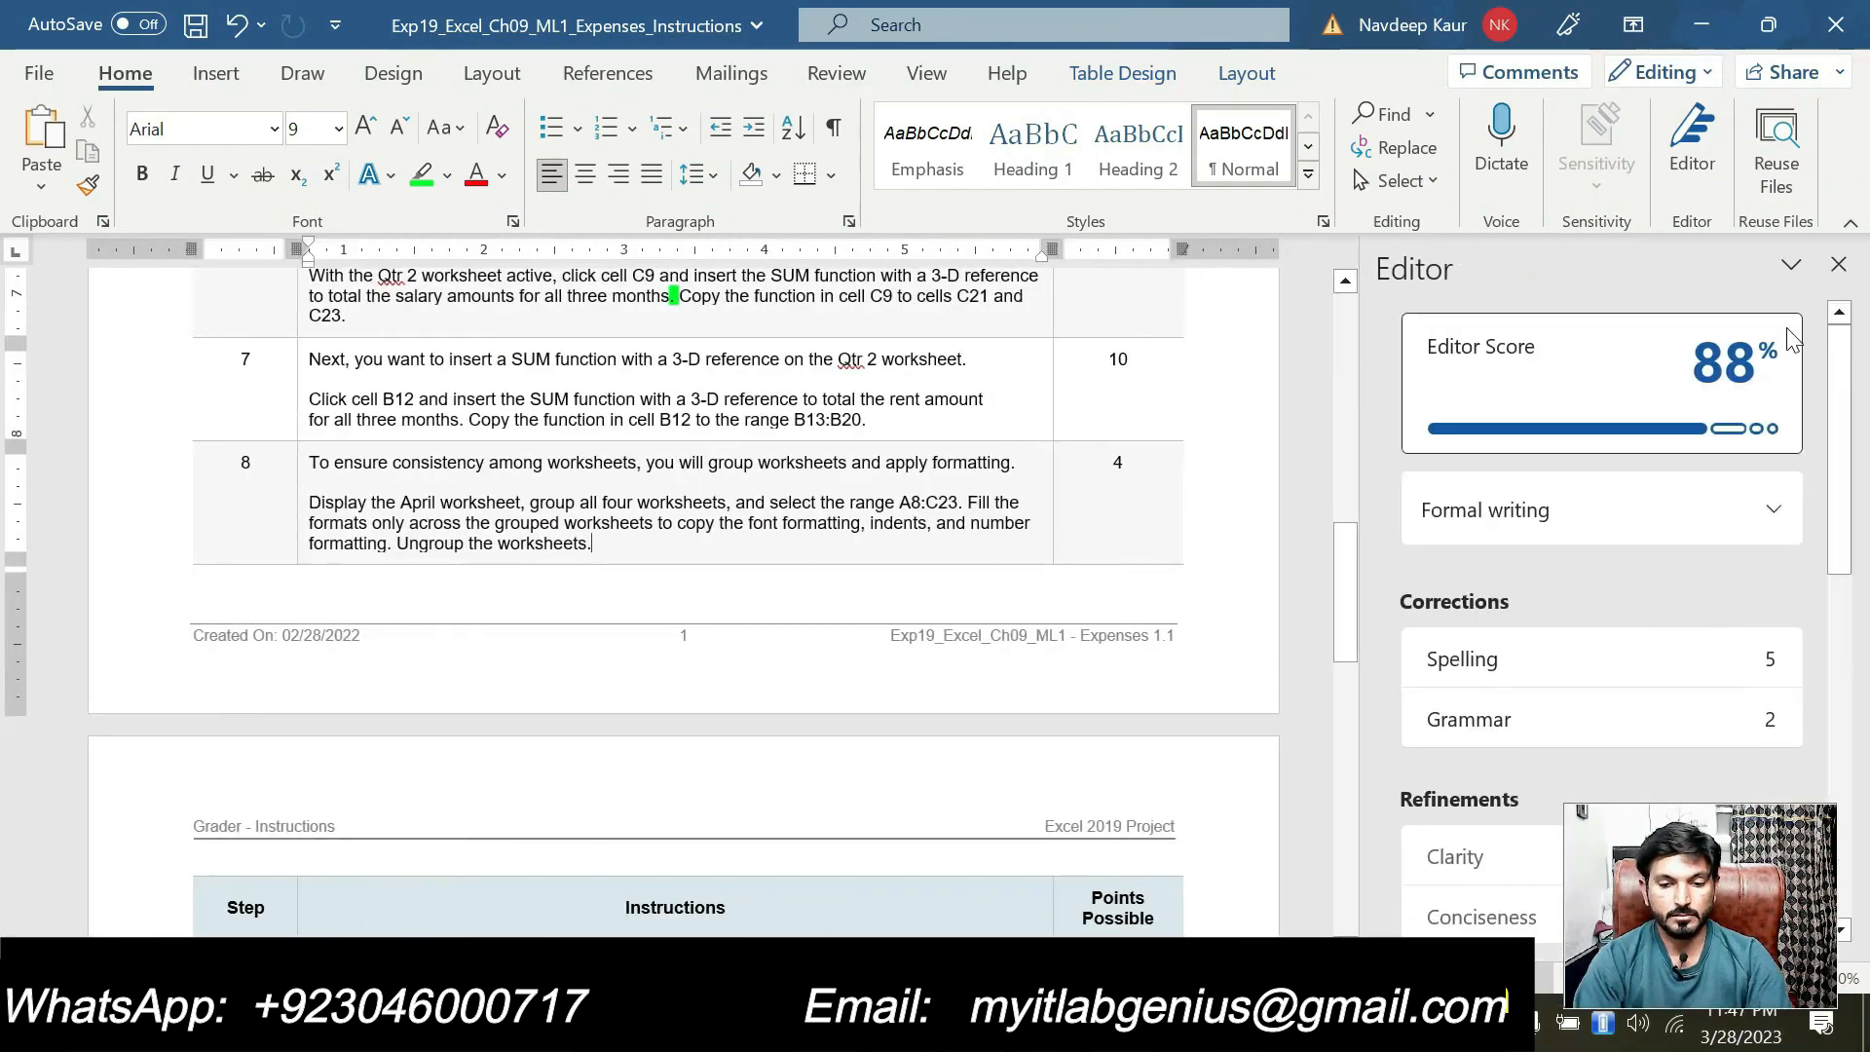
{"action": "left_click", "coordinate": [1837, 264]}
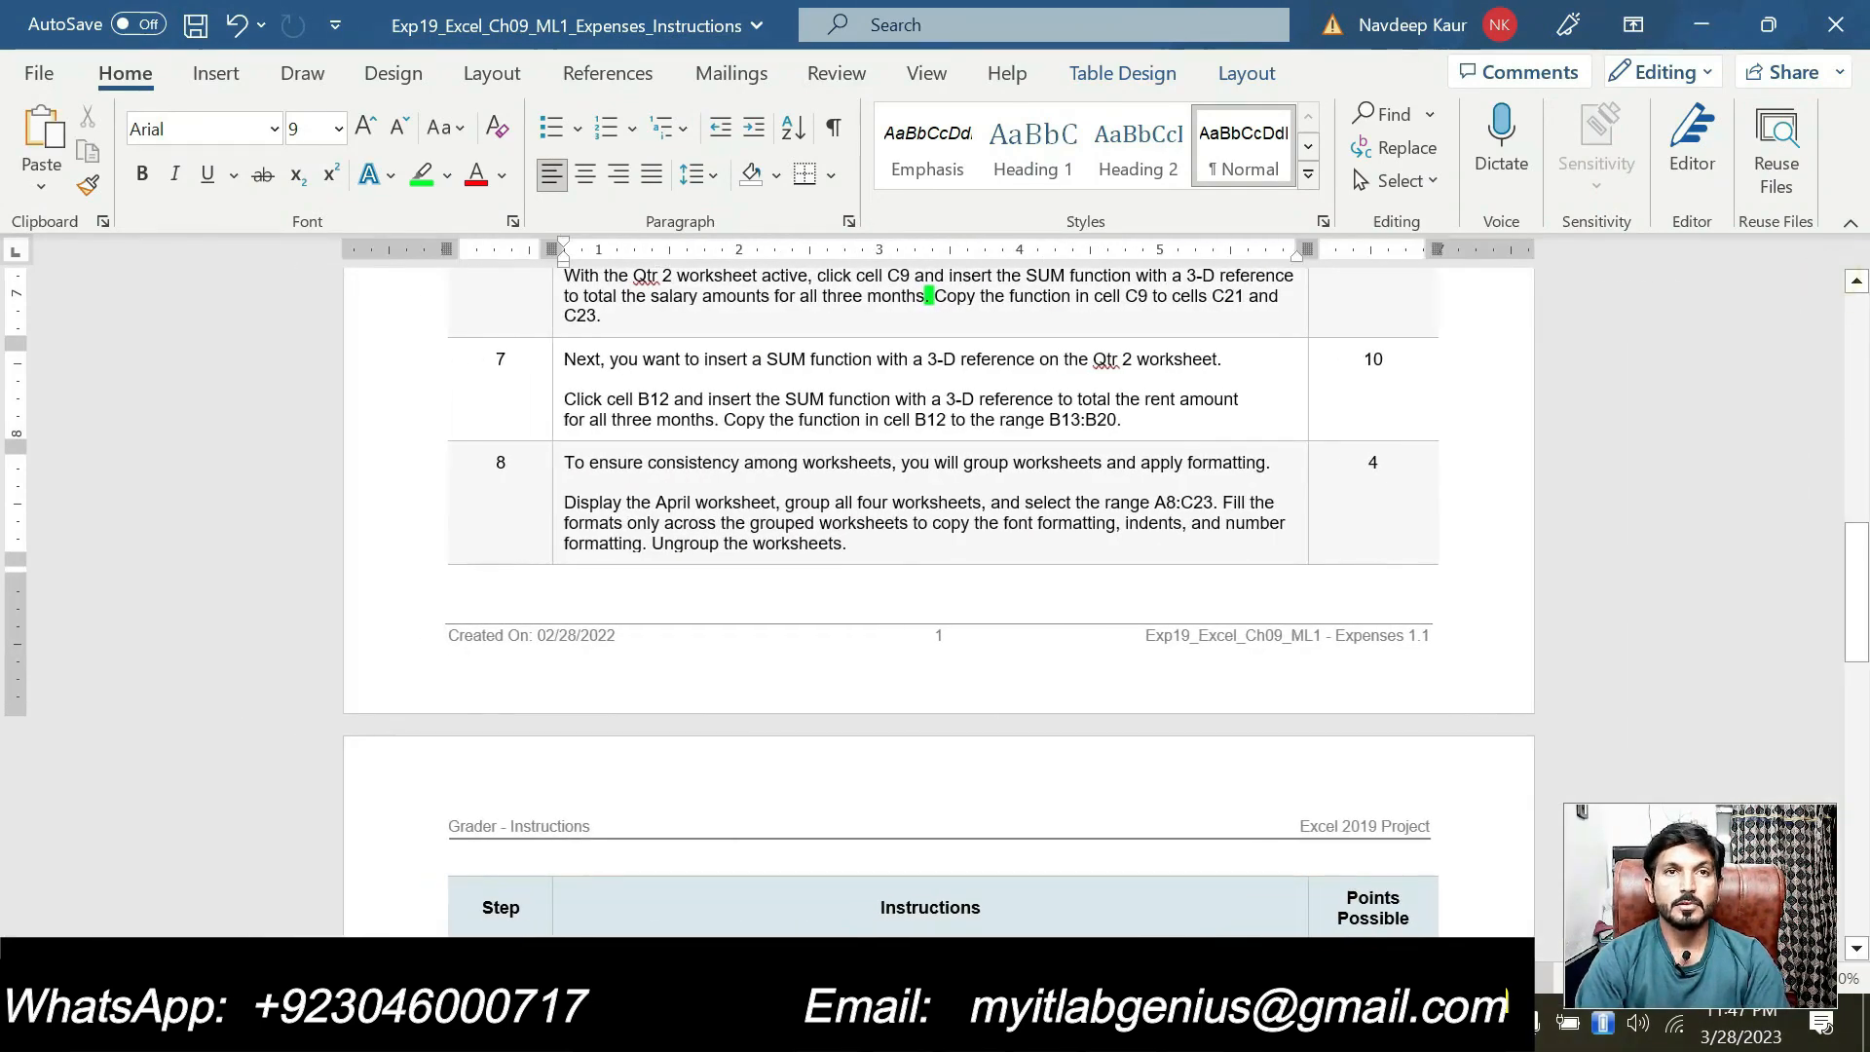
{"action": "left_click_drag", "start_coordinate": [865, 544], "coordinate": [566, 477]}
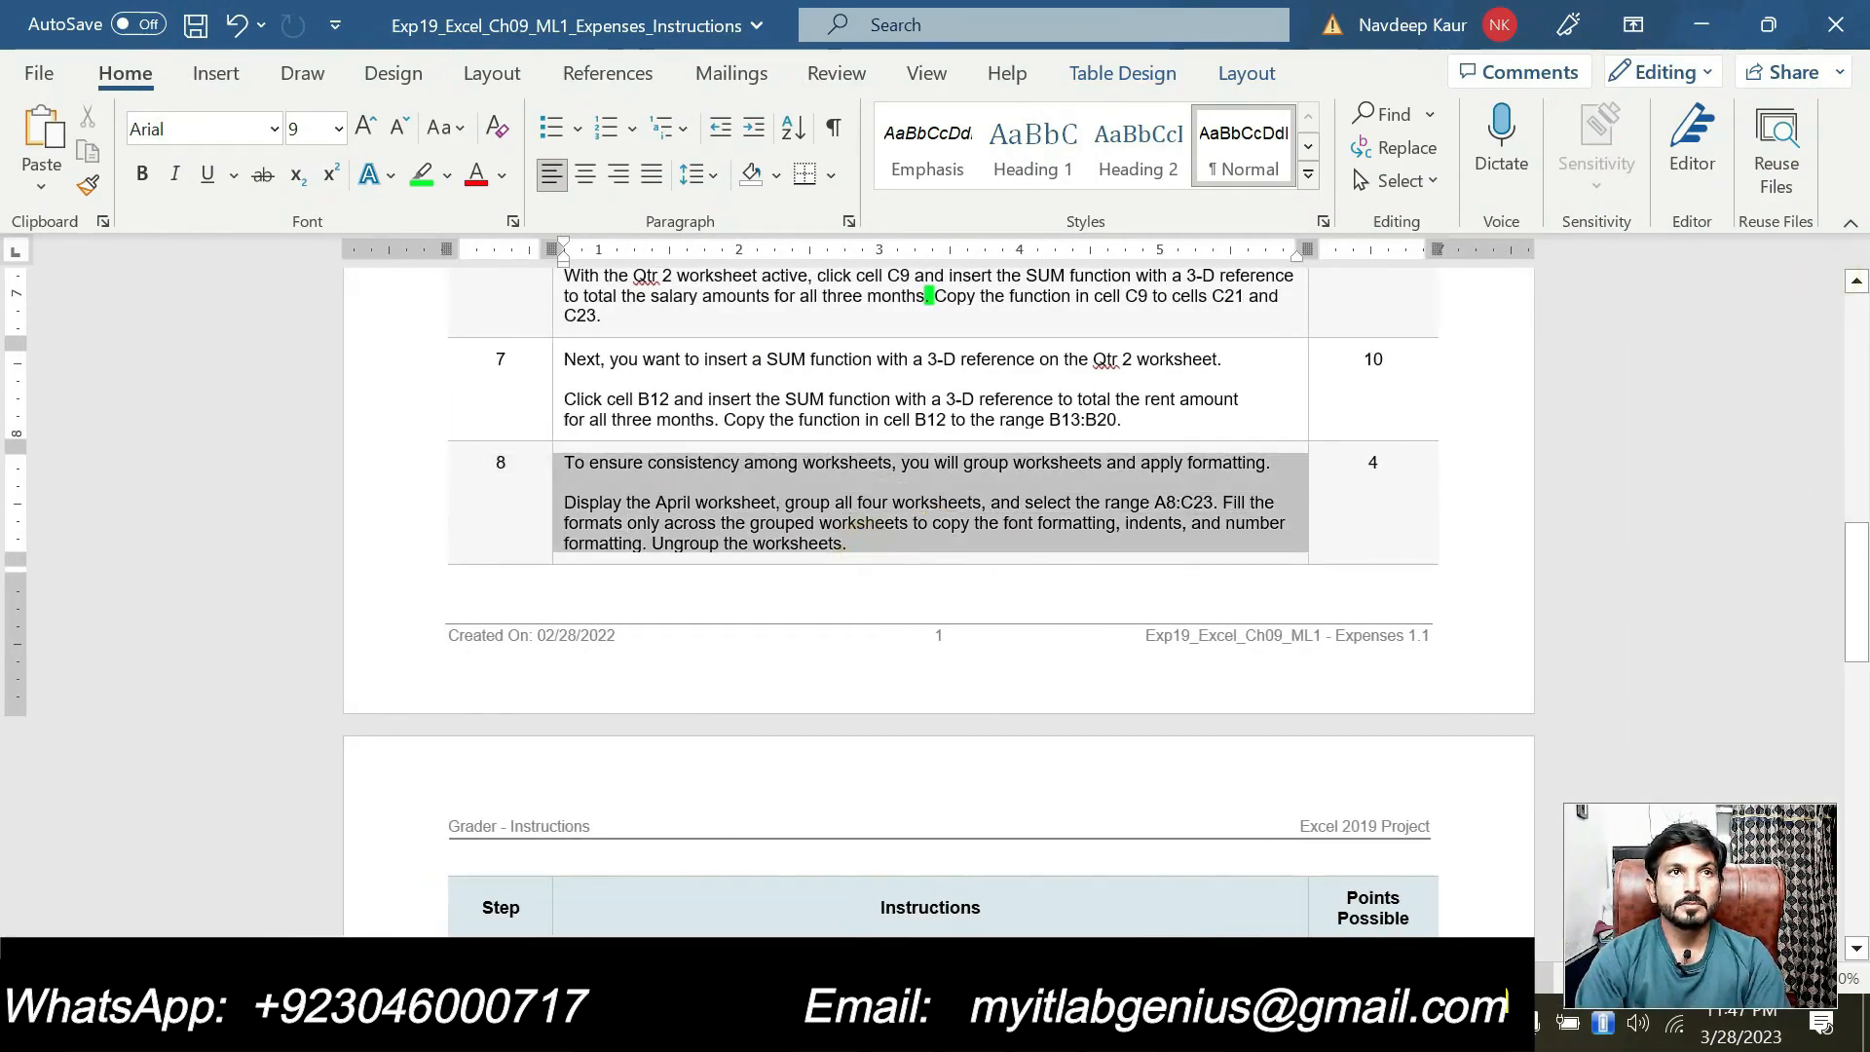
{"action": "left_click", "coordinate": [701, 461]}
{"action": "left_click", "coordinate": [721, 521]}
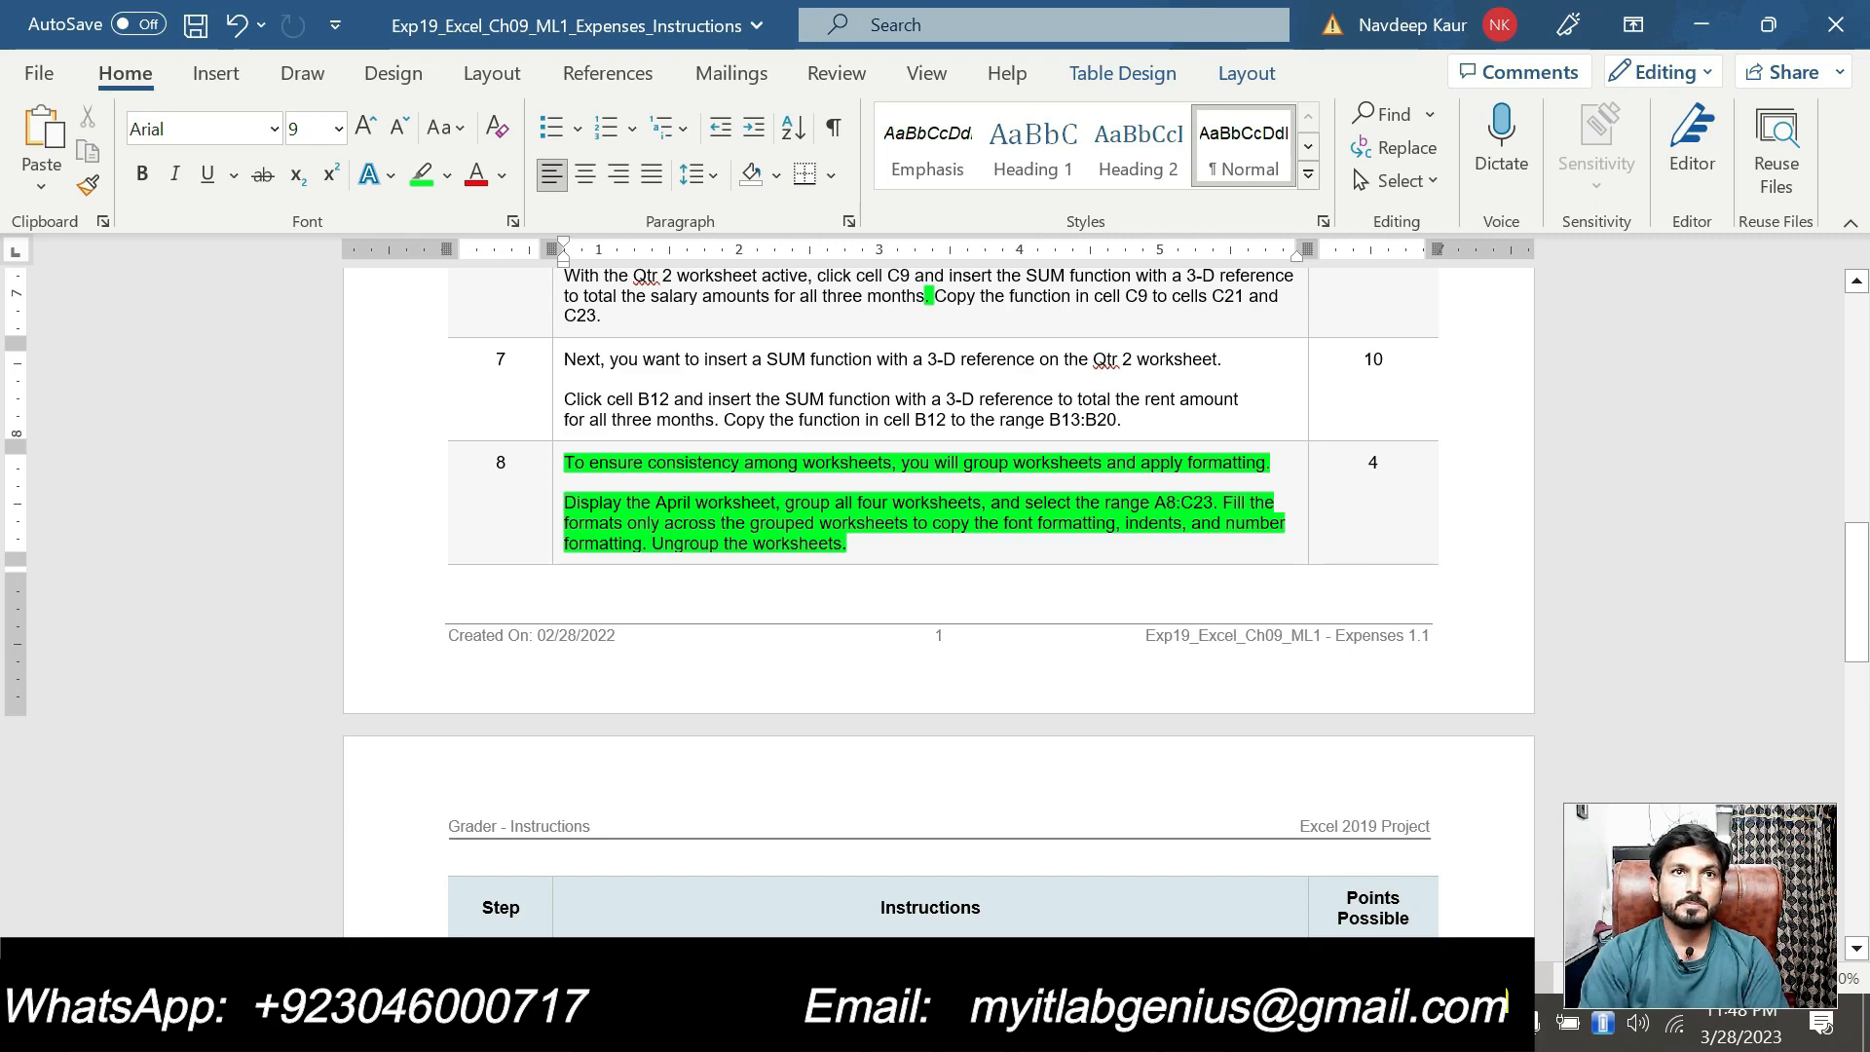
Step: Switch to the Excel workbook and group the April, May, June and Qtr 2 worksheets with April displayed
{"action": "left_click", "coordinate": [915, 1029]}
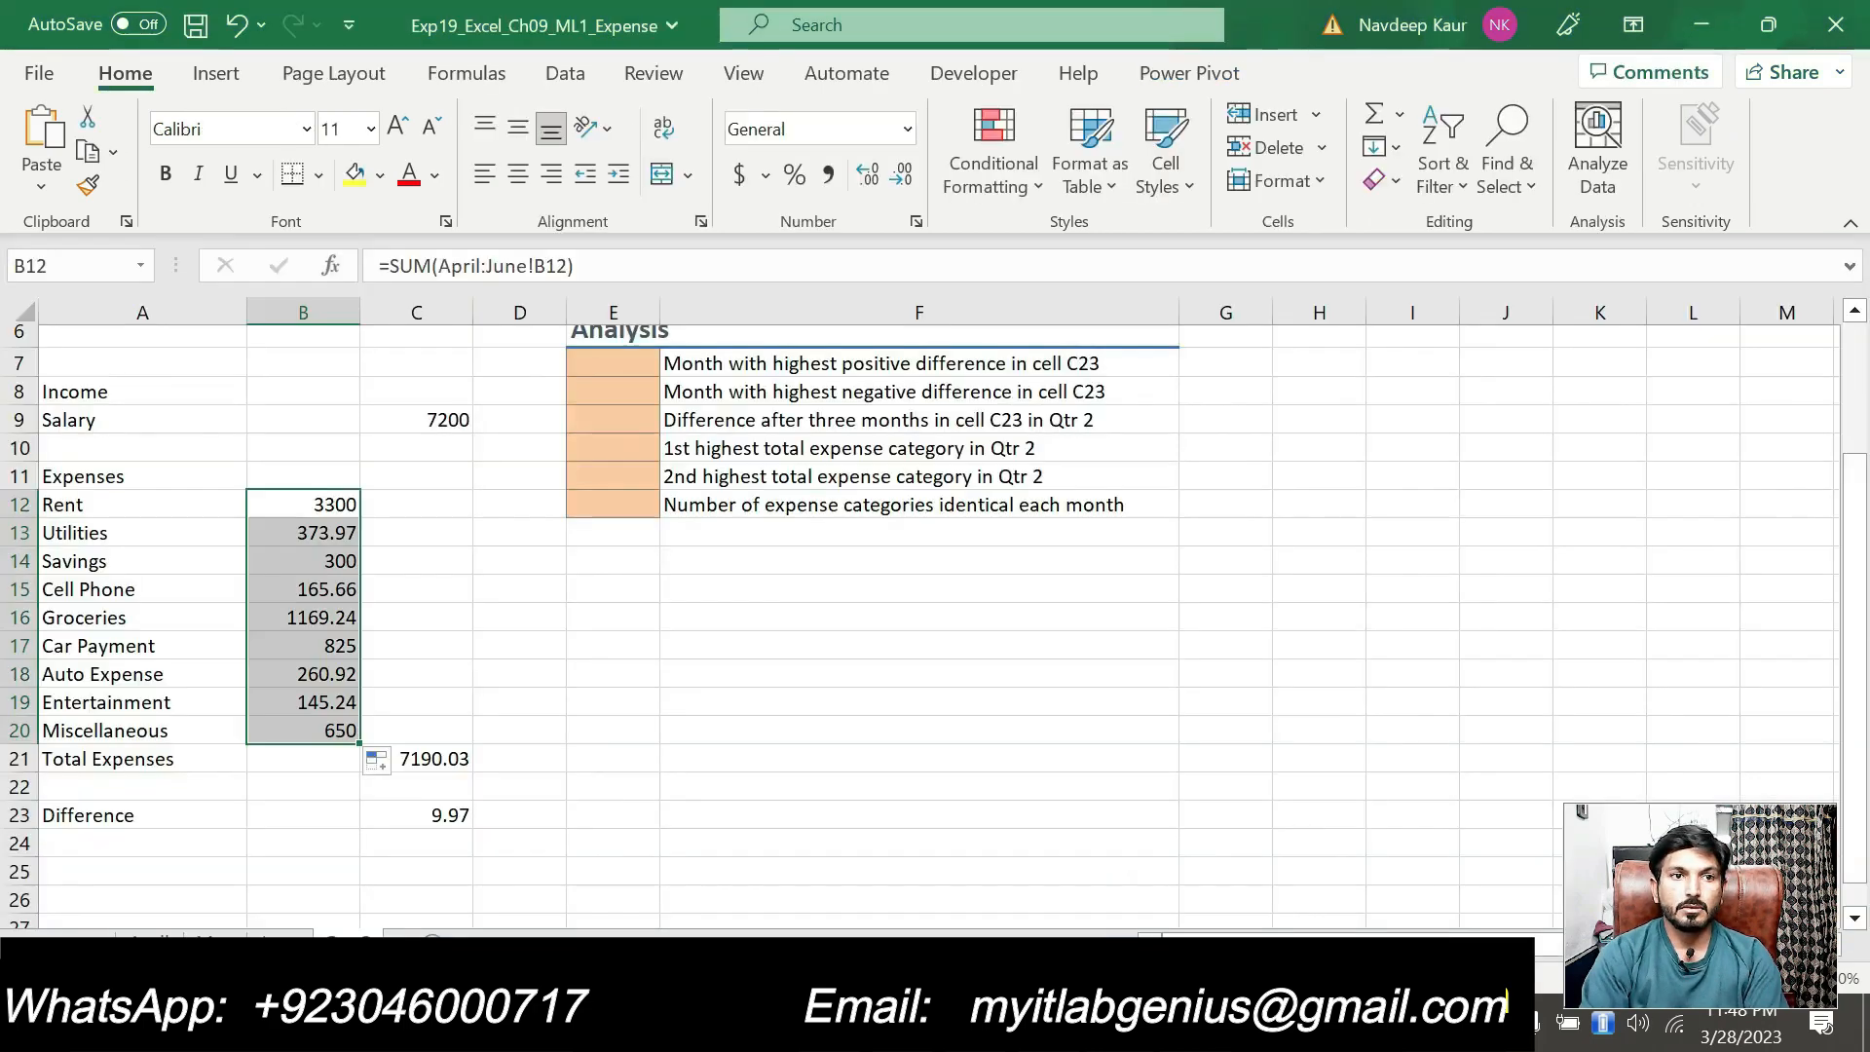
{"action": "left_click", "coordinate": [150, 943]}
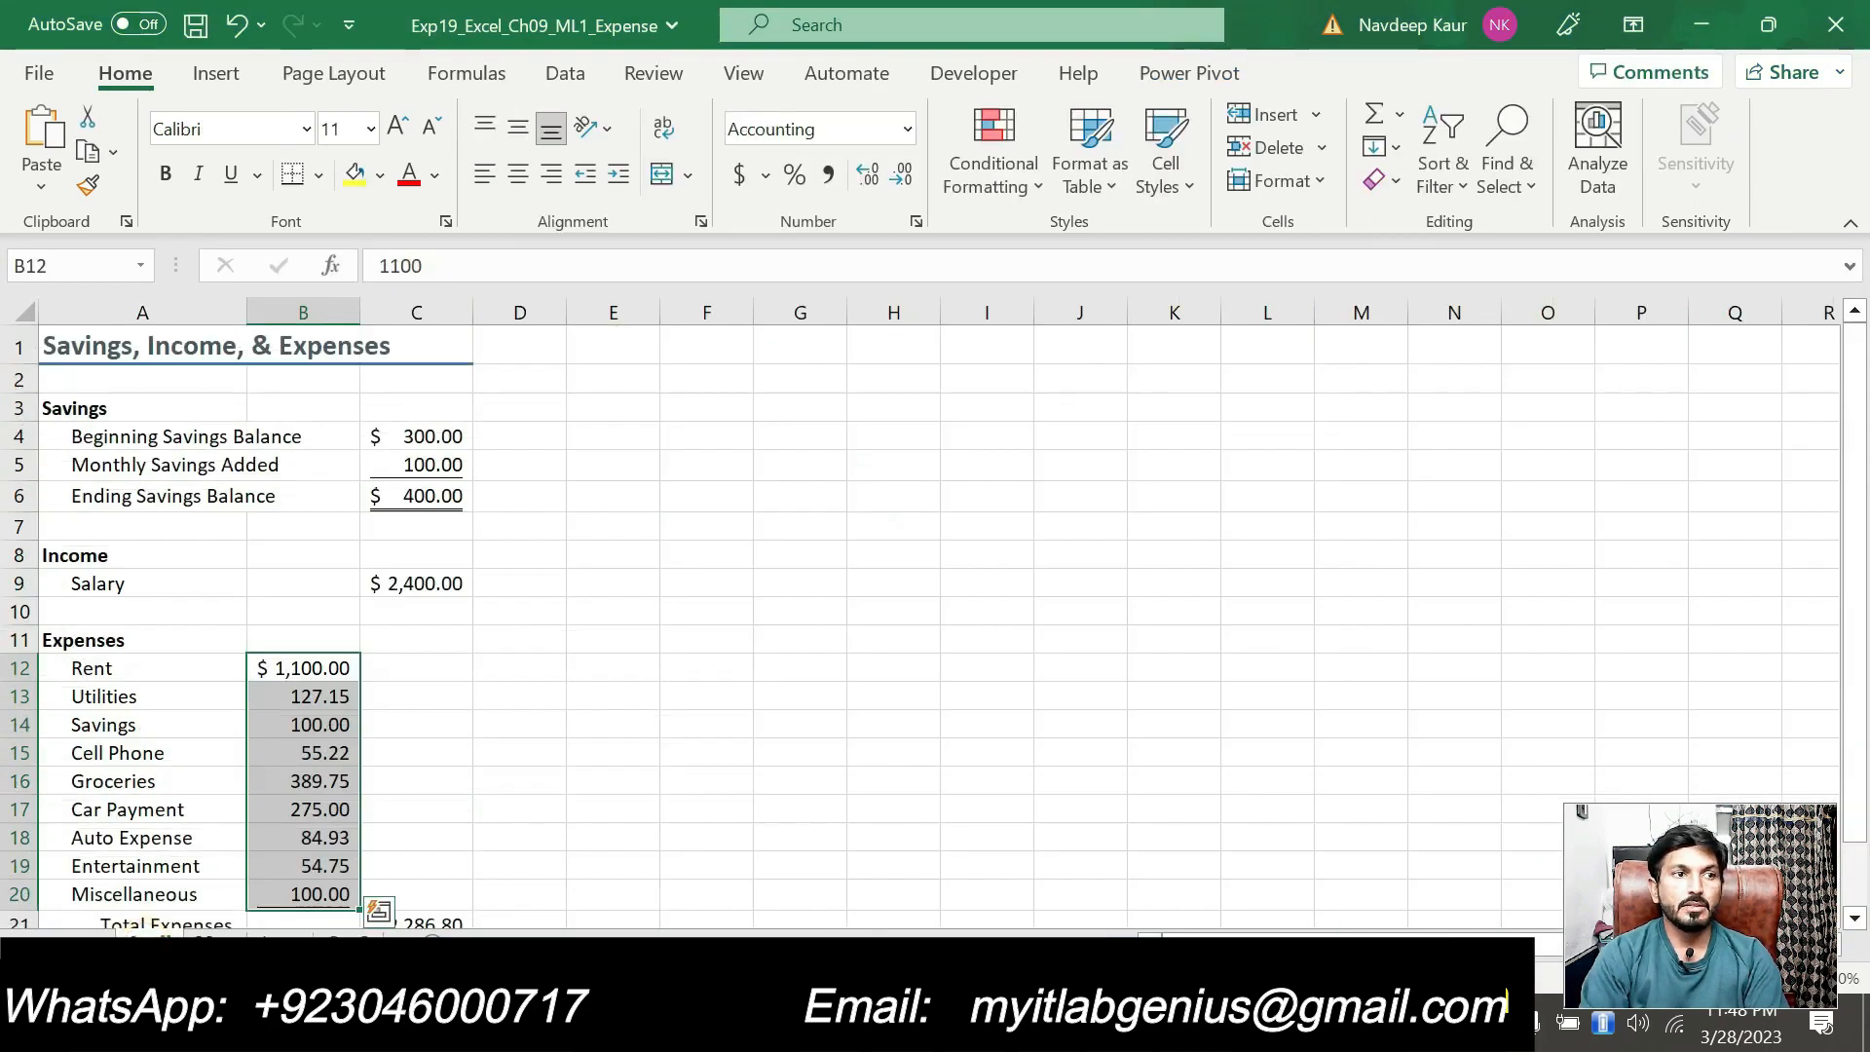
{"action": "left_click", "coordinate": [214, 943], "text": "ctrl"}
{"action": "left_click", "coordinate": [286, 945], "text": "ctrl"}
{"action": "left_click", "coordinate": [357, 946], "text": "ctrl"}
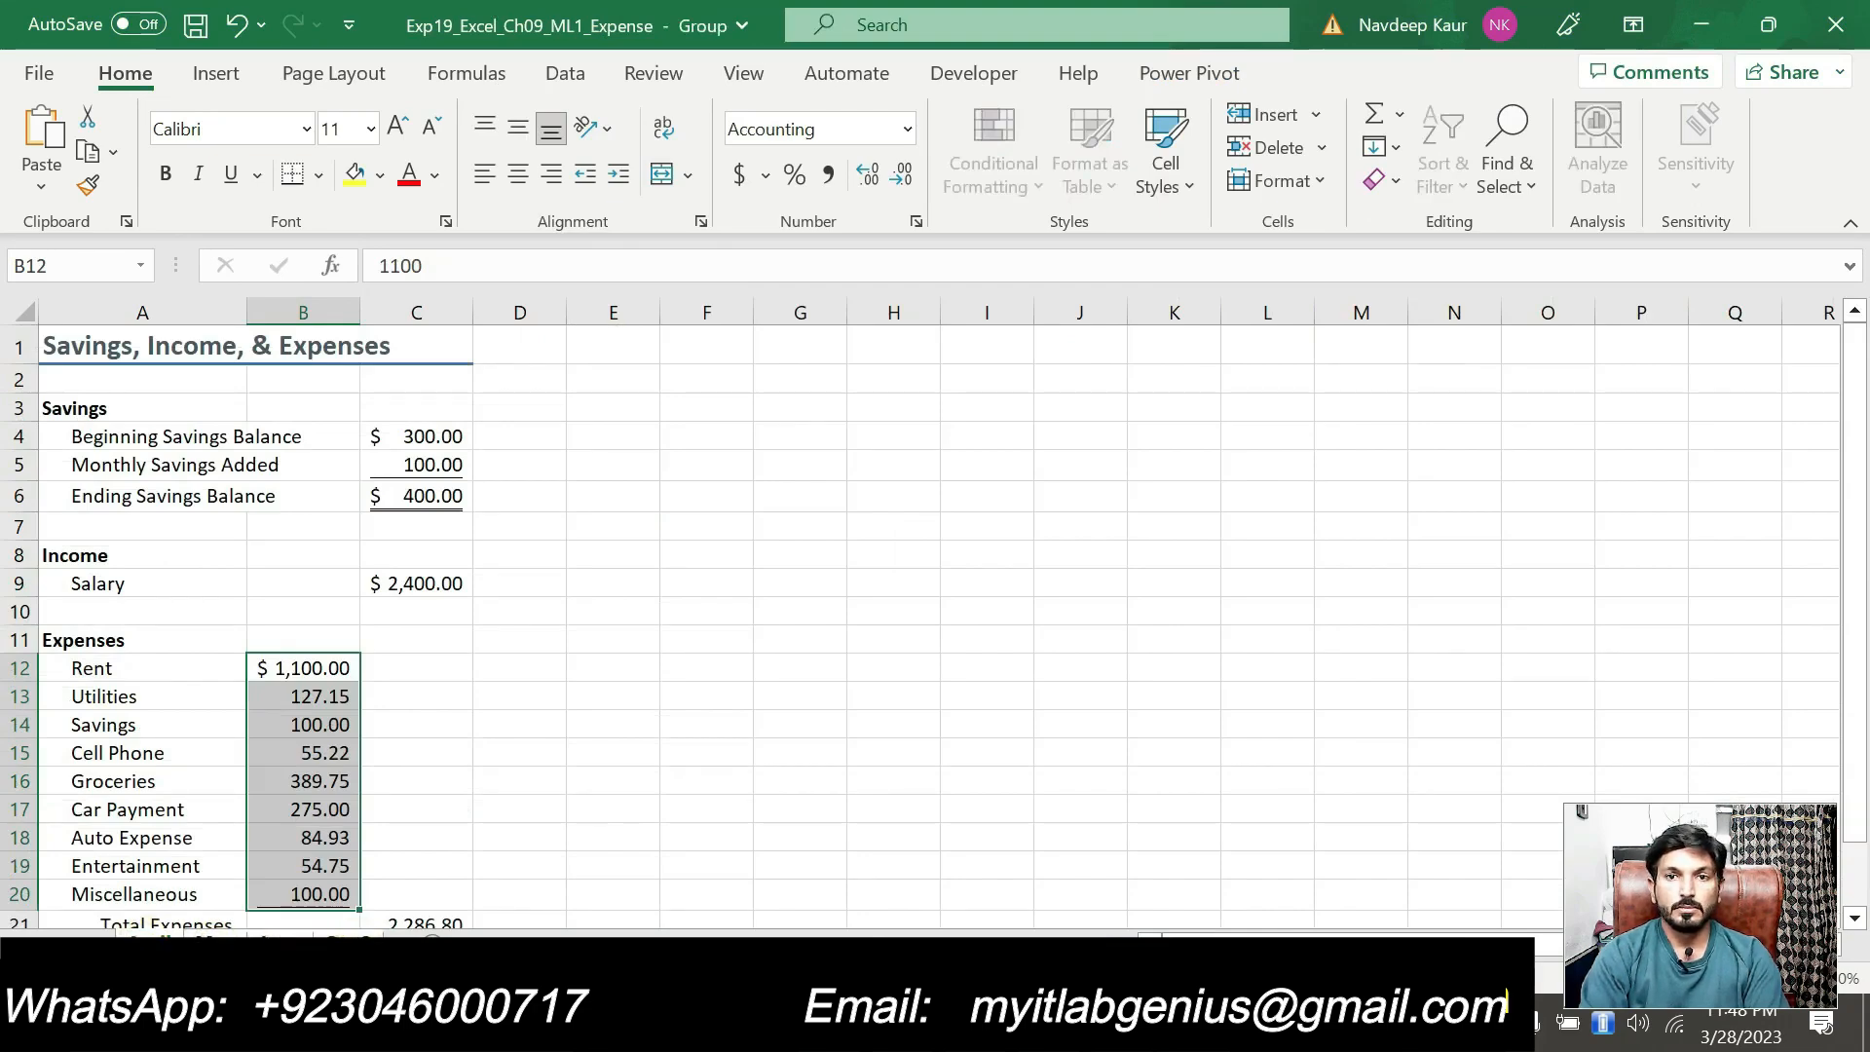
Step: Copy the range reference A8:C23 from the step 8 instructions in Word and use it to select that range in the grouped Excel worksheets
{"action": "key", "text": "alt+Tab"}
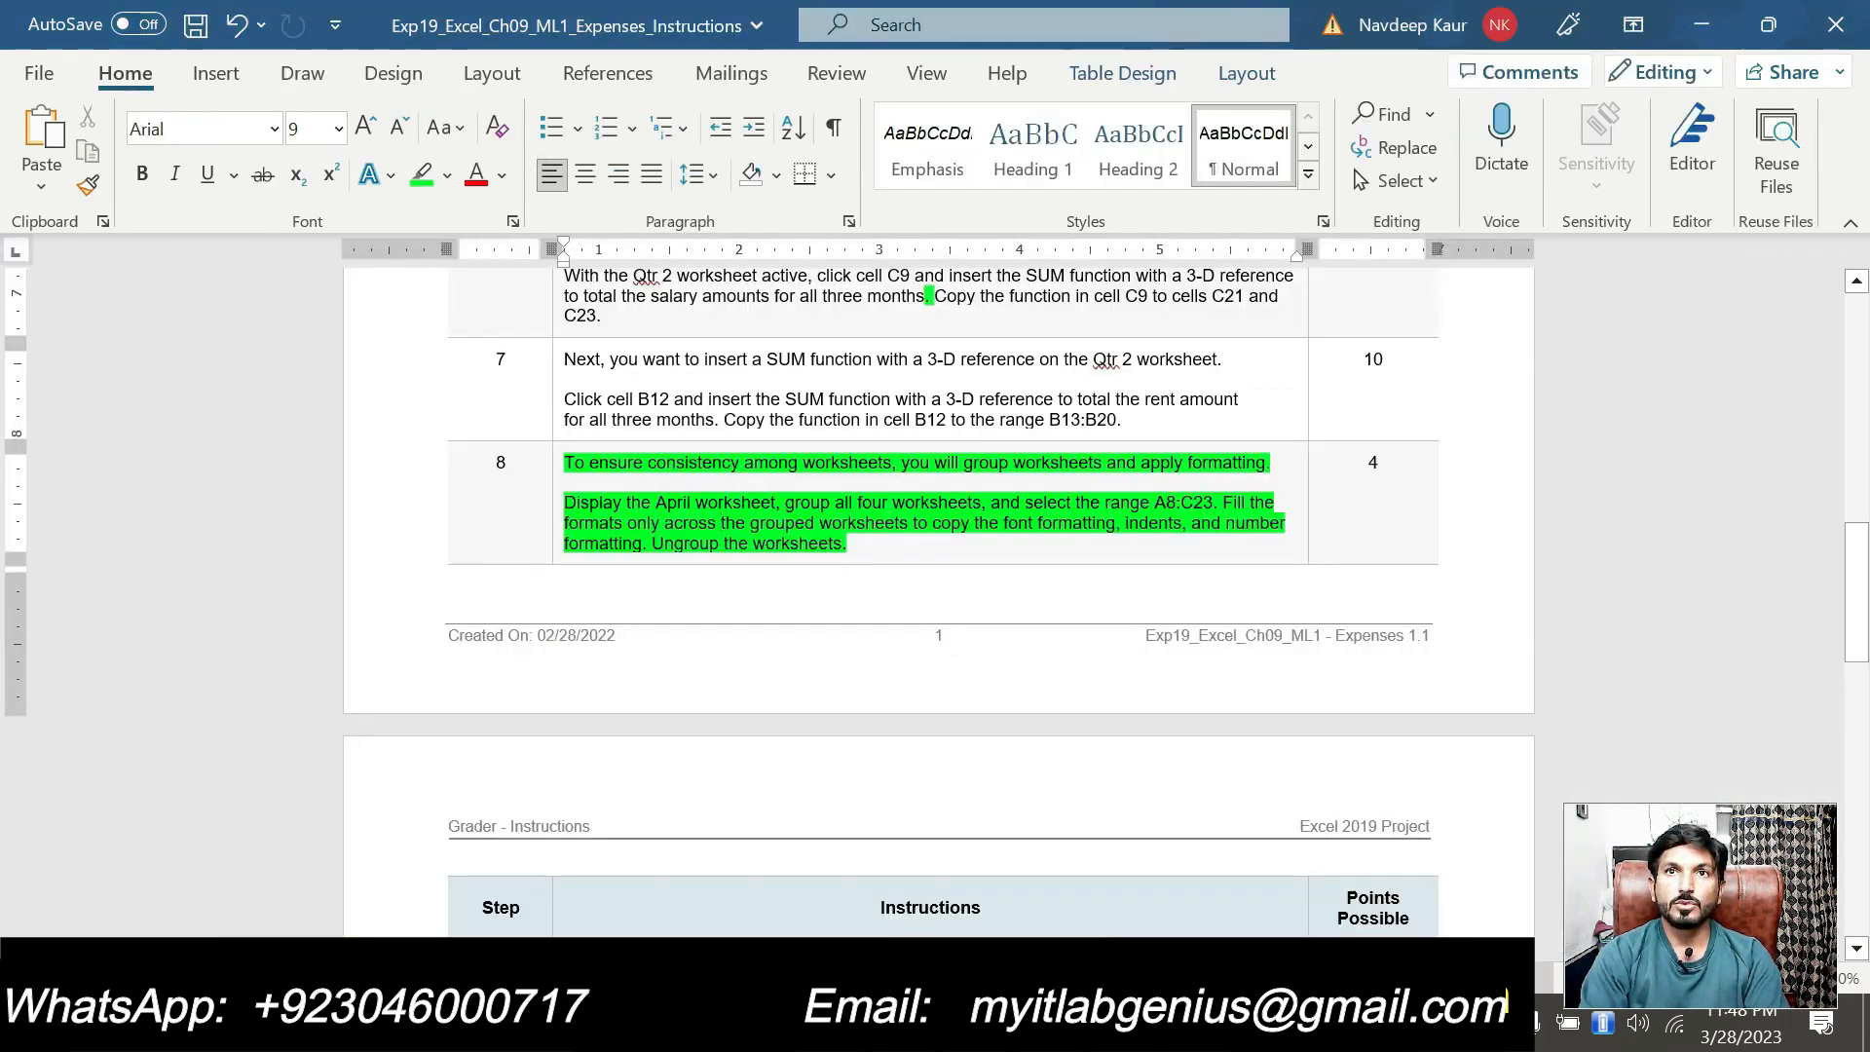
{"action": "double_click", "coordinate": [1160, 501]}
{"action": "key", "text": "ctrl+c"}
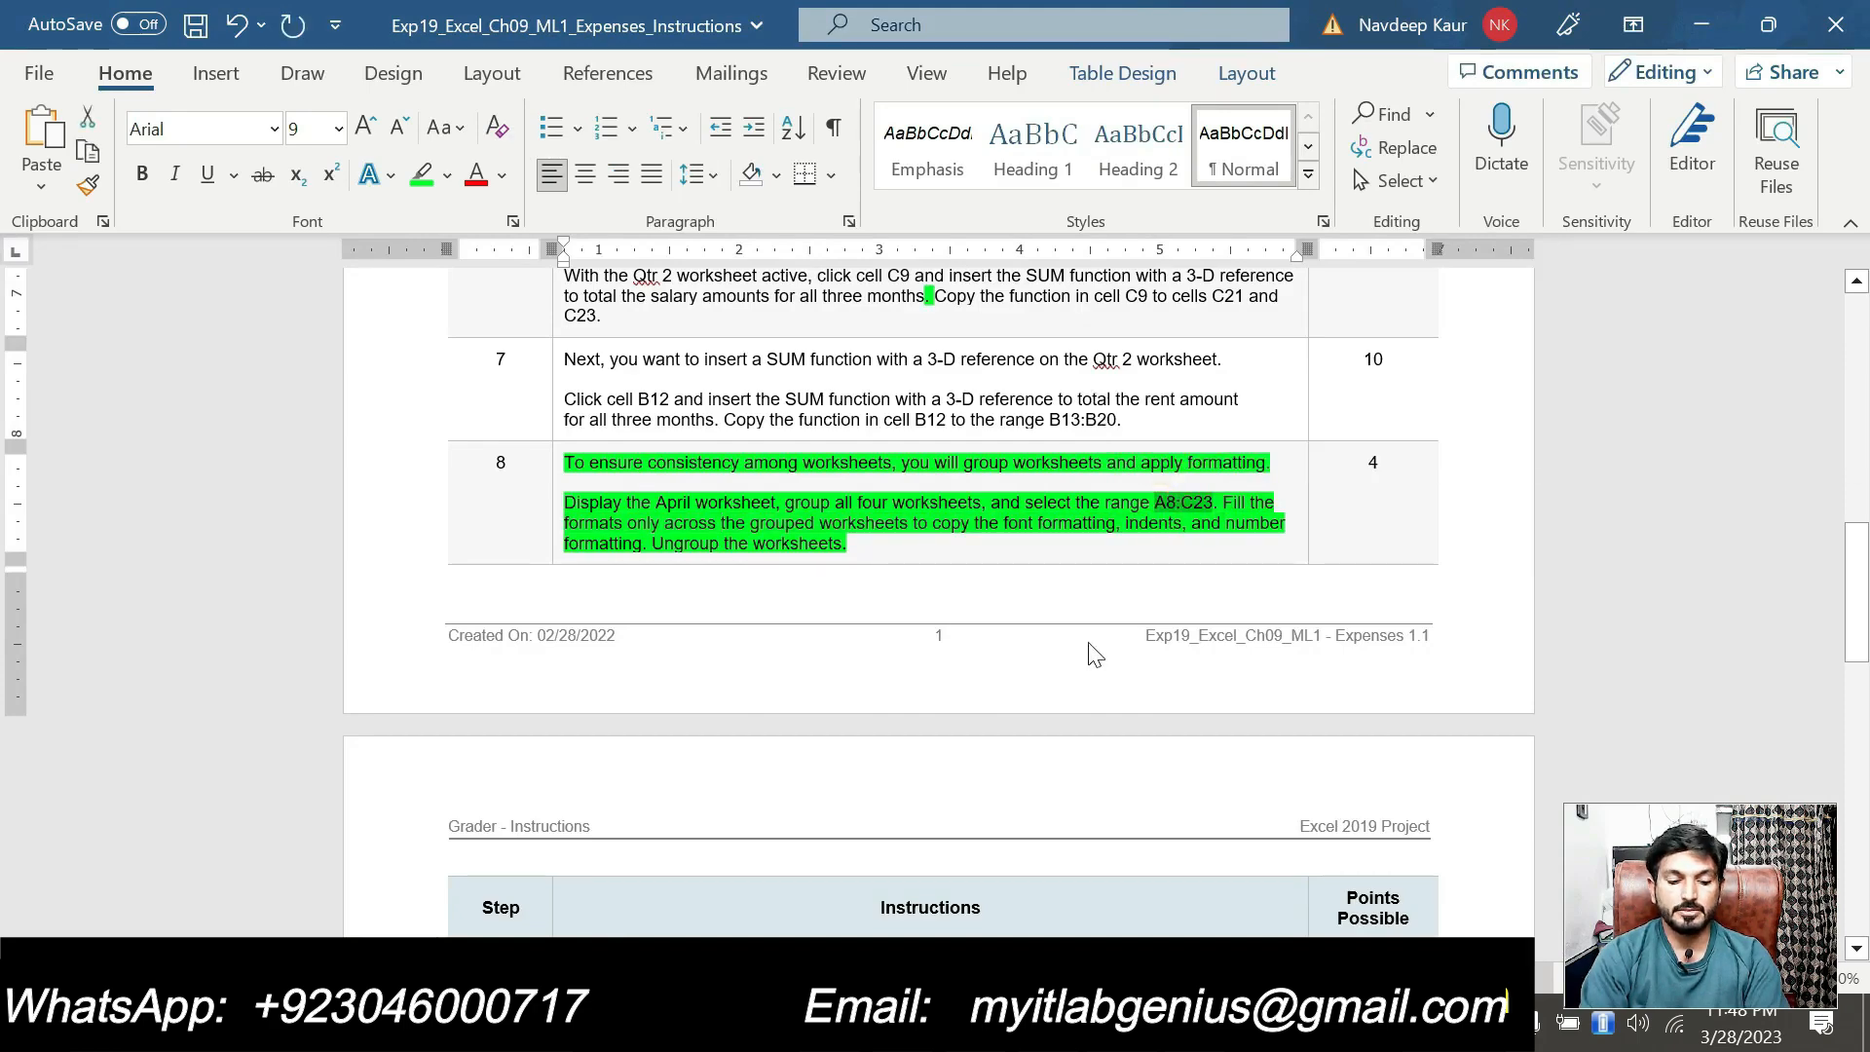
{"action": "left_click", "coordinate": [779, 1025]}
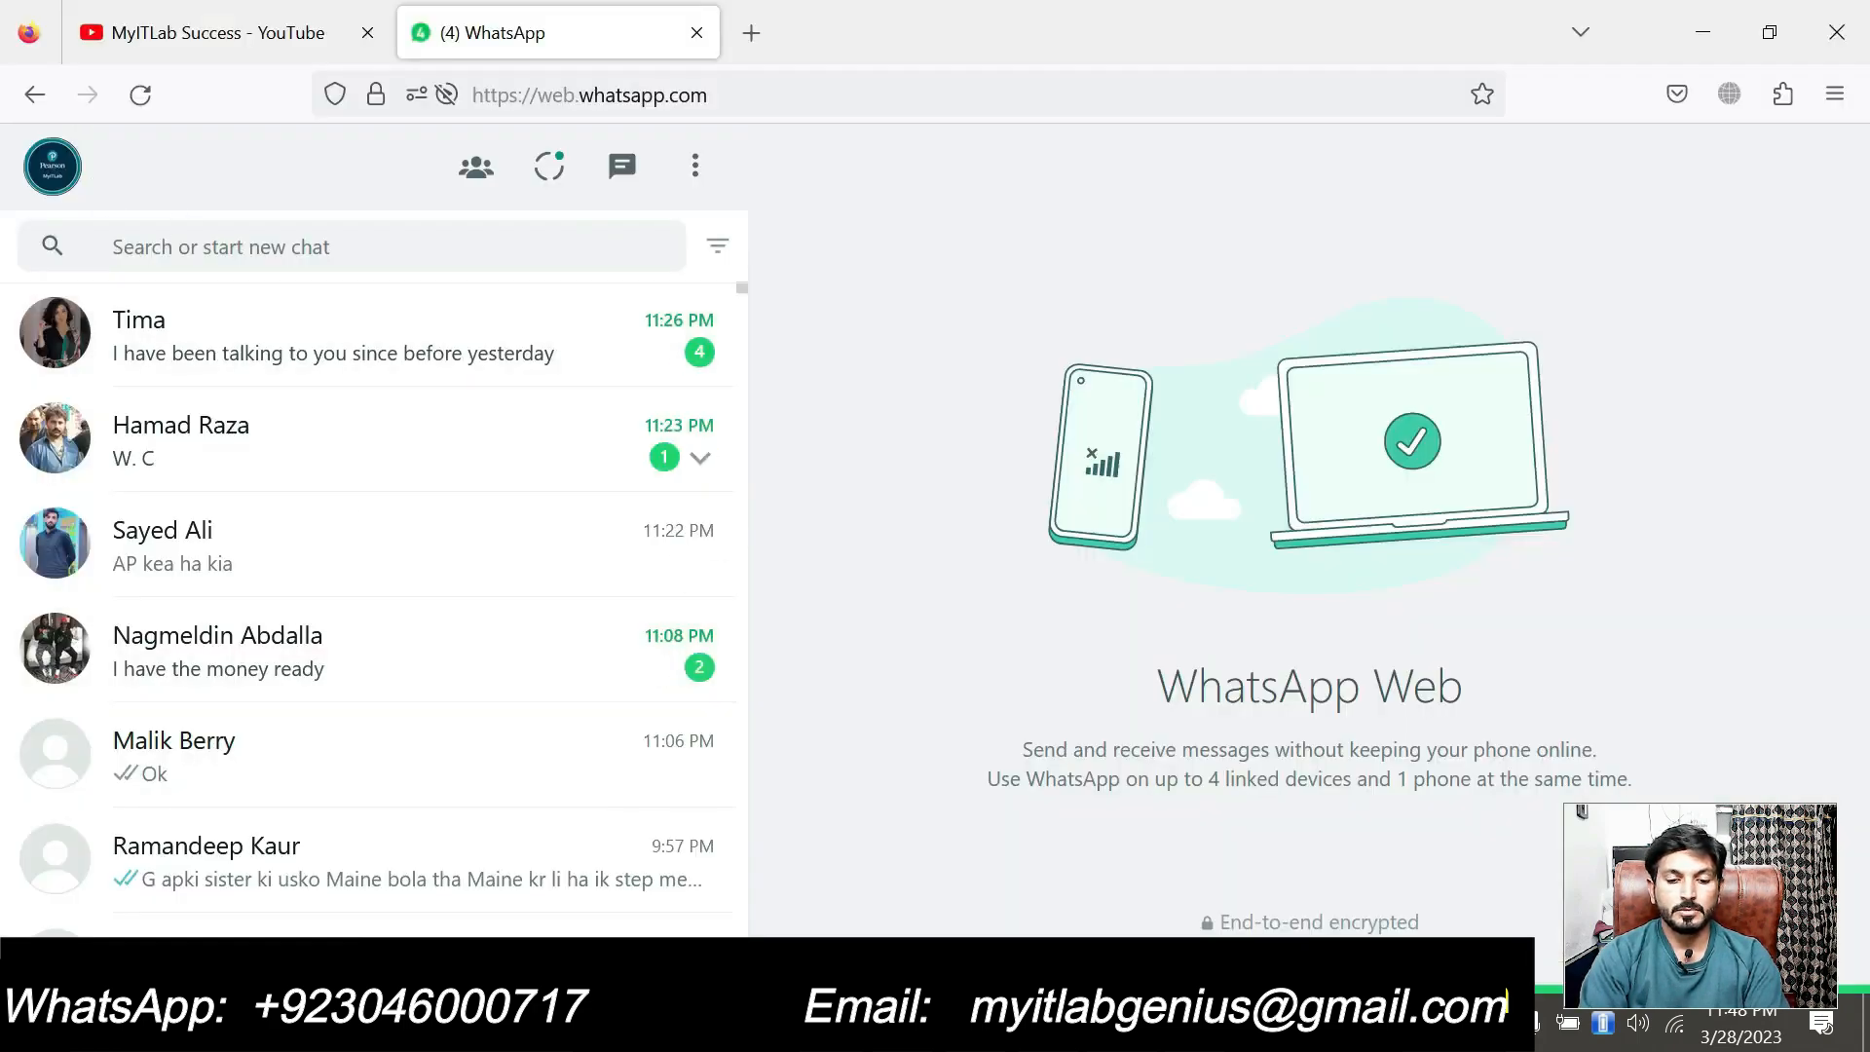
{"action": "key", "text": "alt+Tab"}
{"action": "left_click", "coordinate": [73, 263]}
{"action": "key", "text": "ctrl+v"}
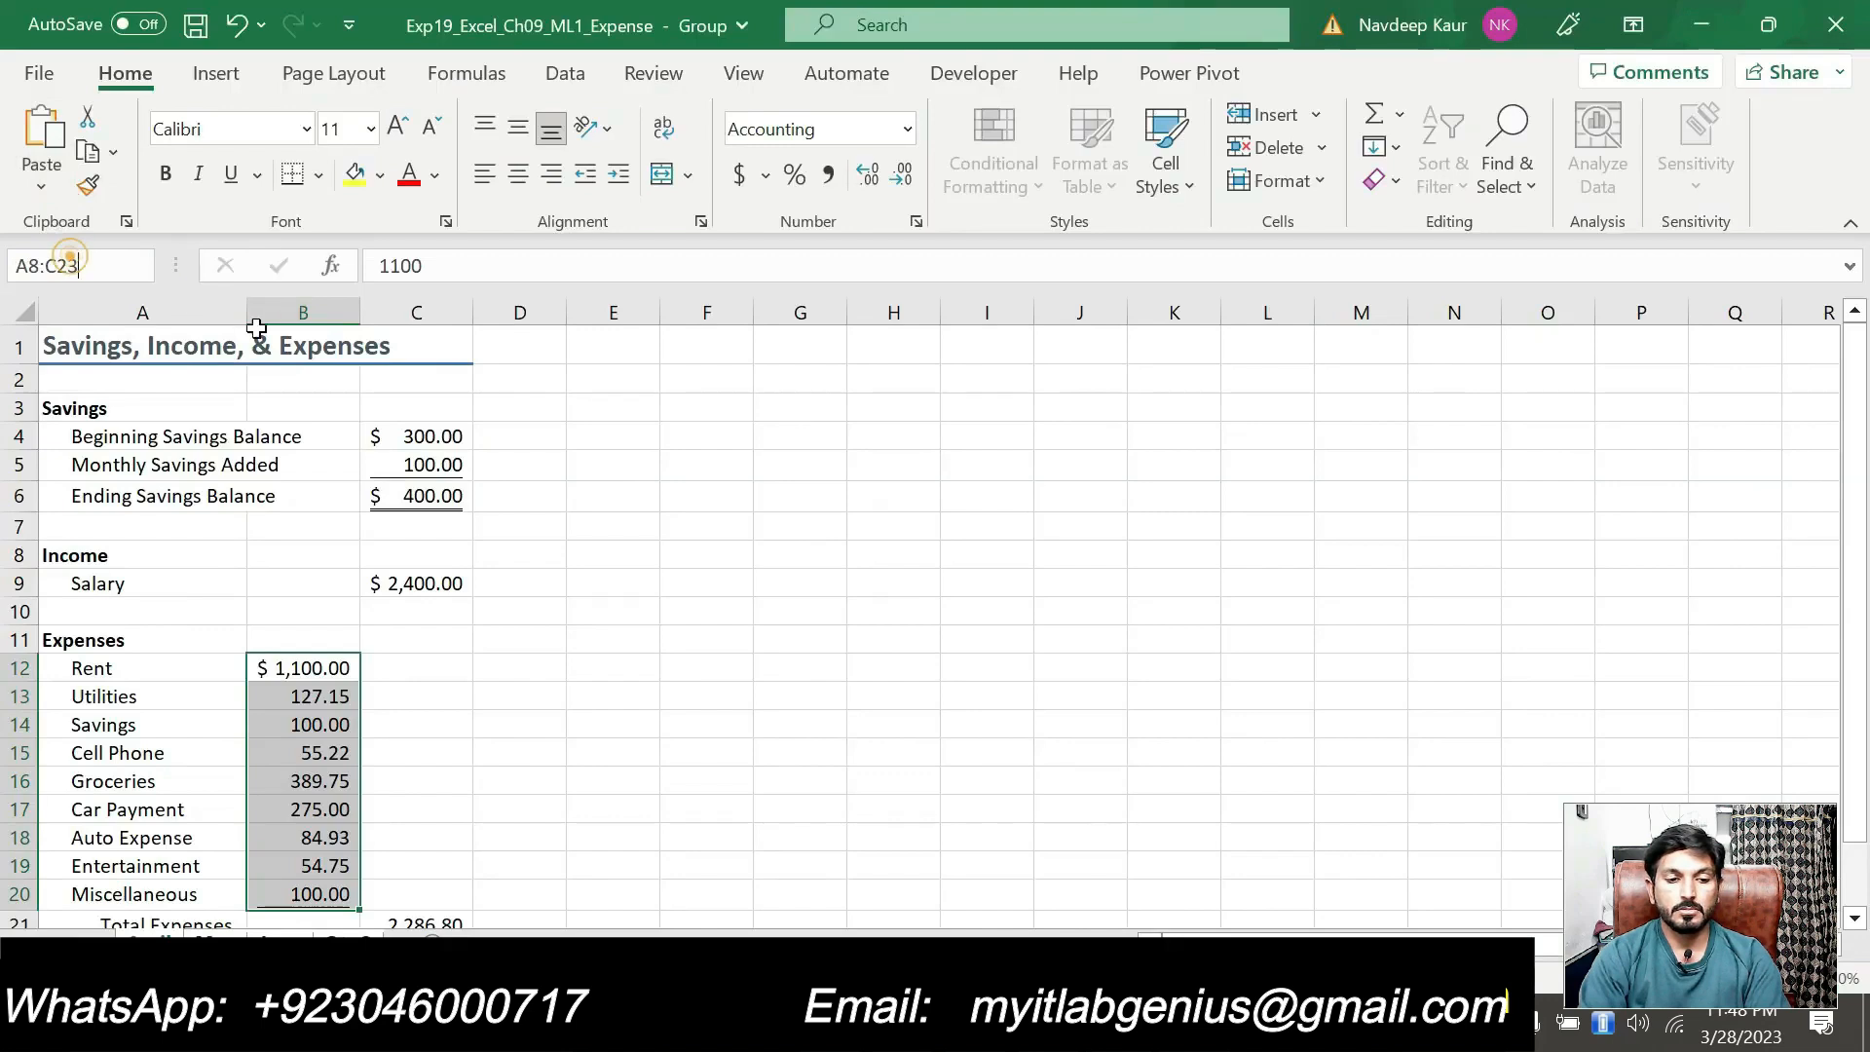
{"action": "key", "text": "Return"}
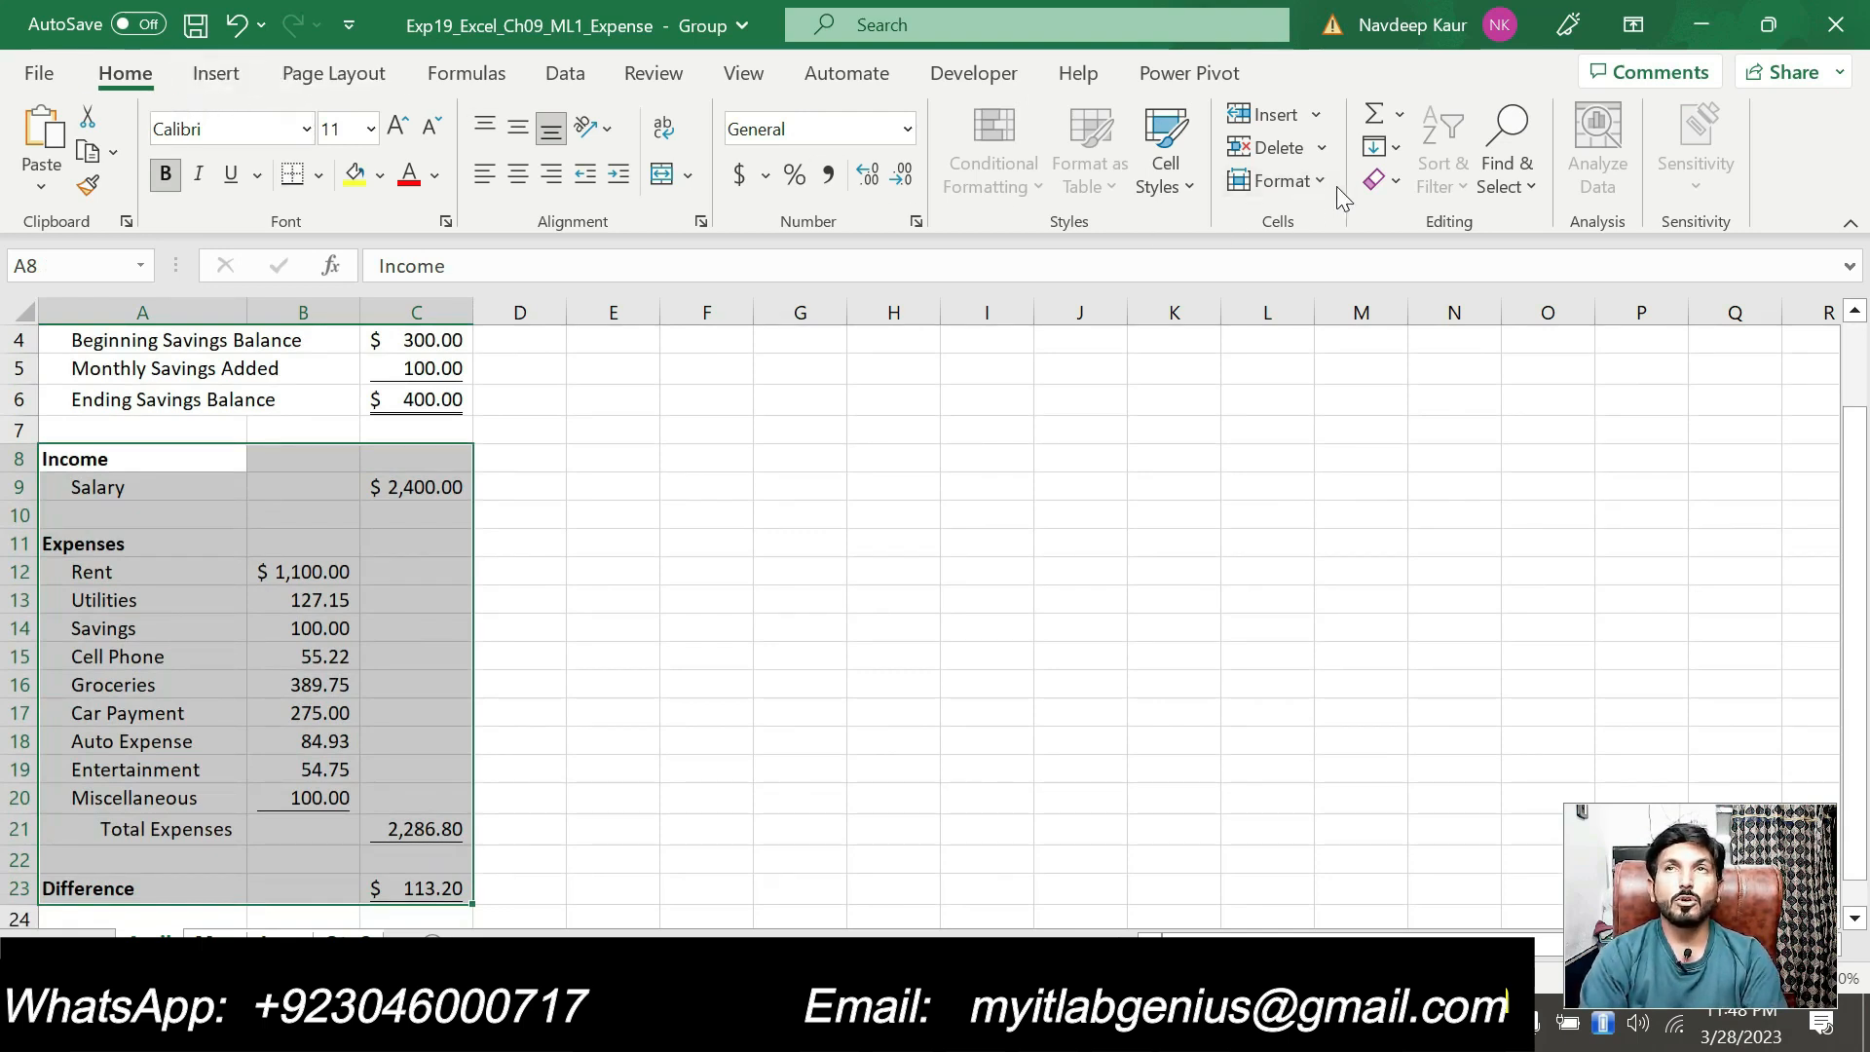
Step: Fill only the formats of the selected range A8:C23 across the grouped worksheets
{"action": "left_click", "coordinate": [1394, 147]}
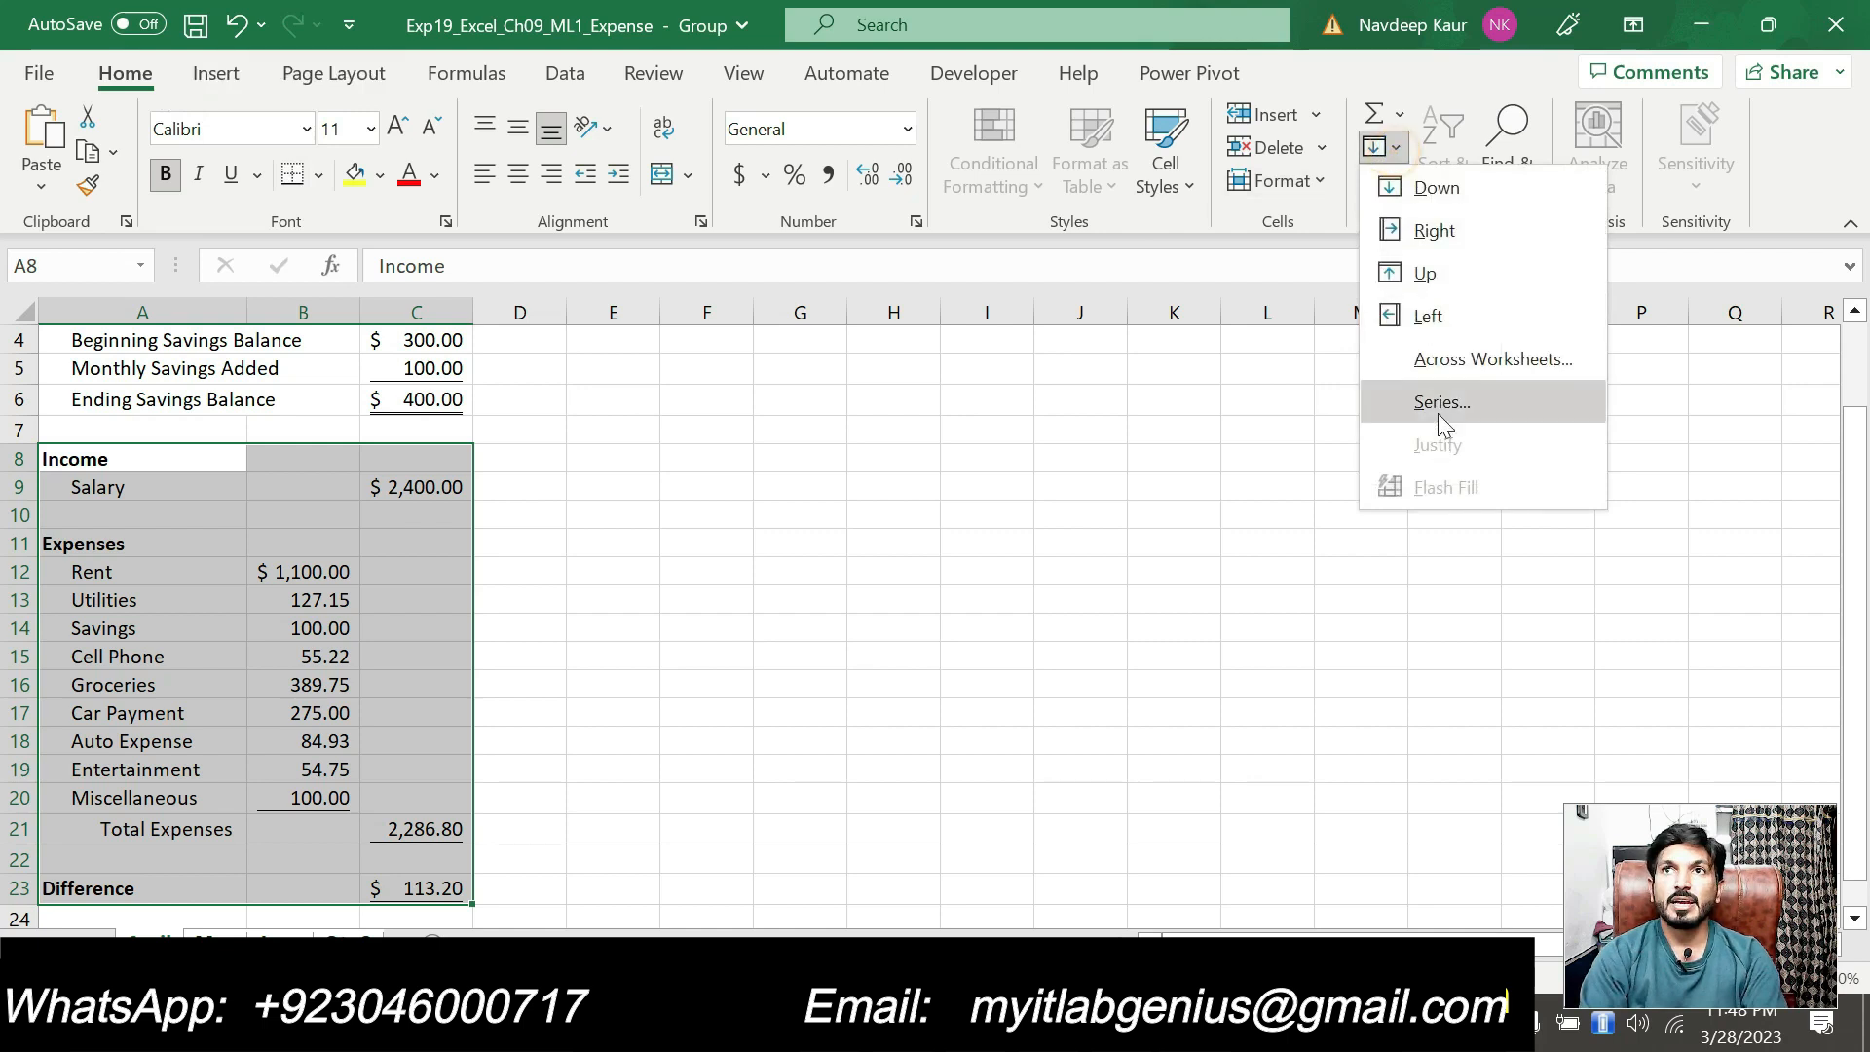
{"action": "left_click", "coordinate": [1451, 370]}
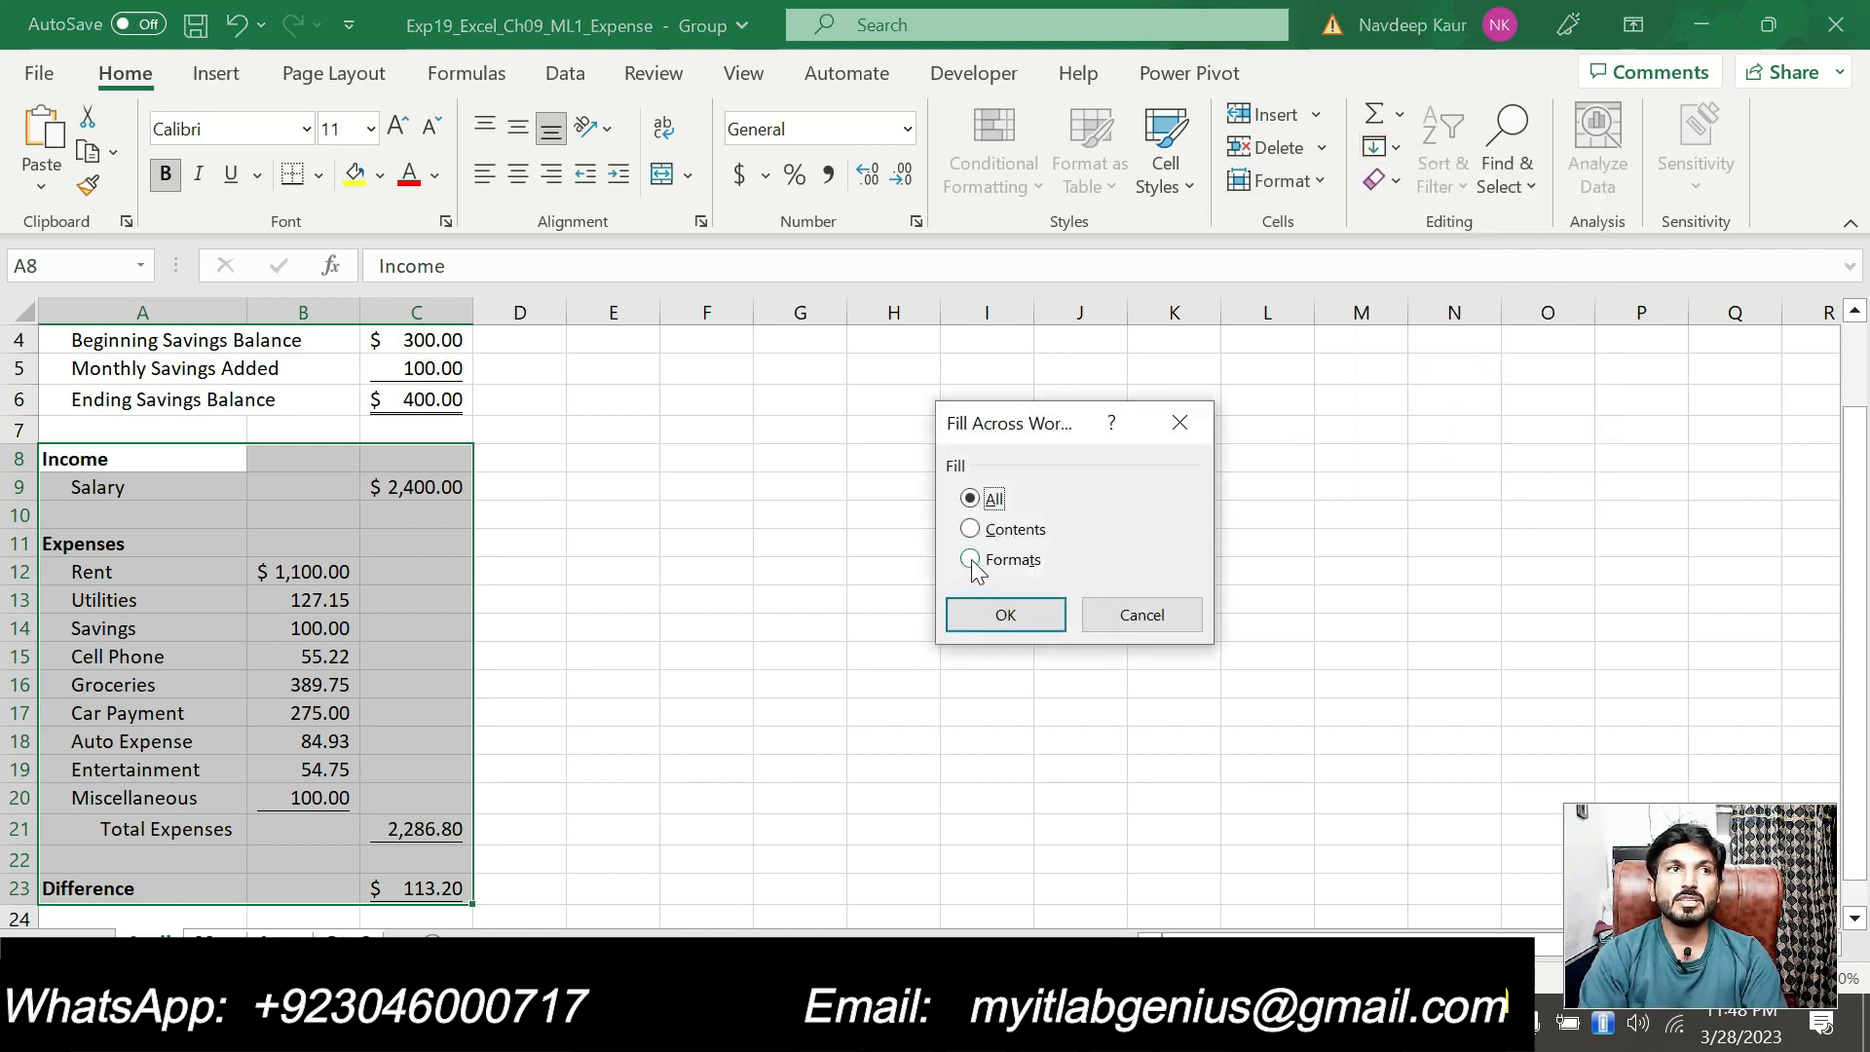
{"action": "left_click", "coordinate": [972, 562]}
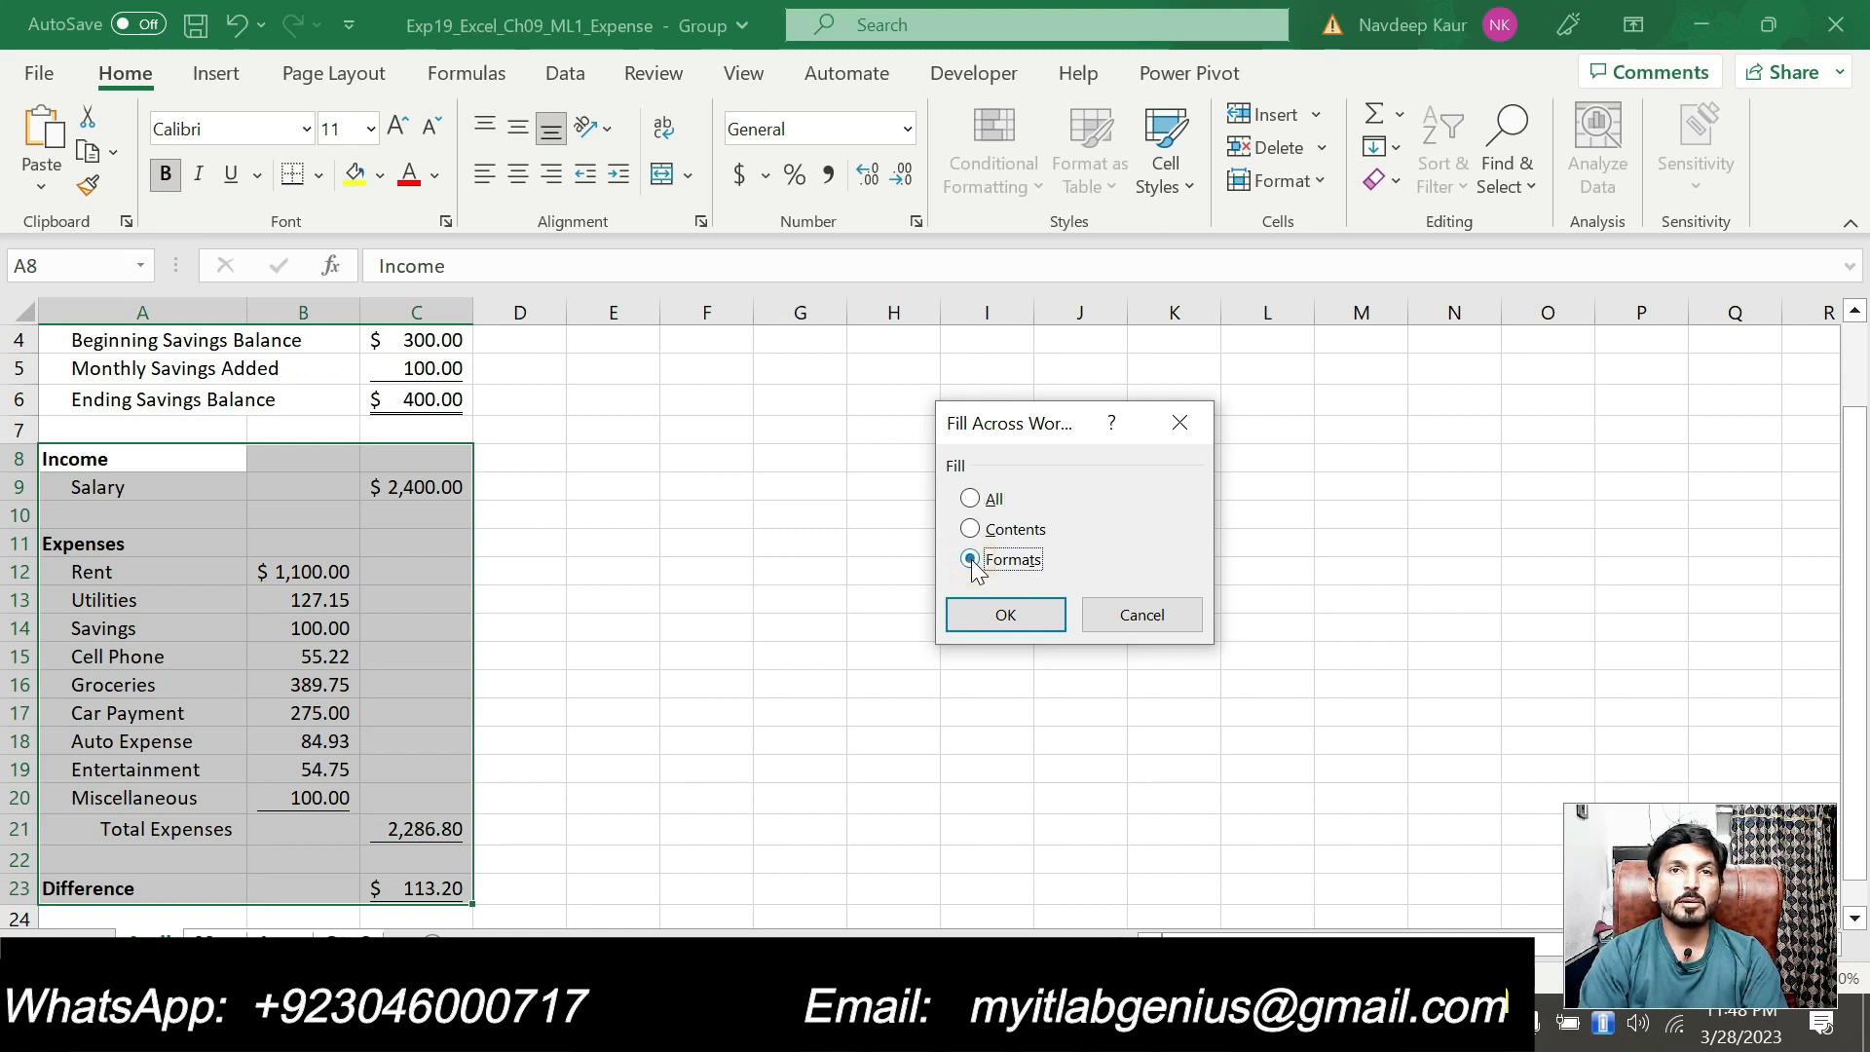
{"action": "left_click", "coordinate": [1003, 613]}
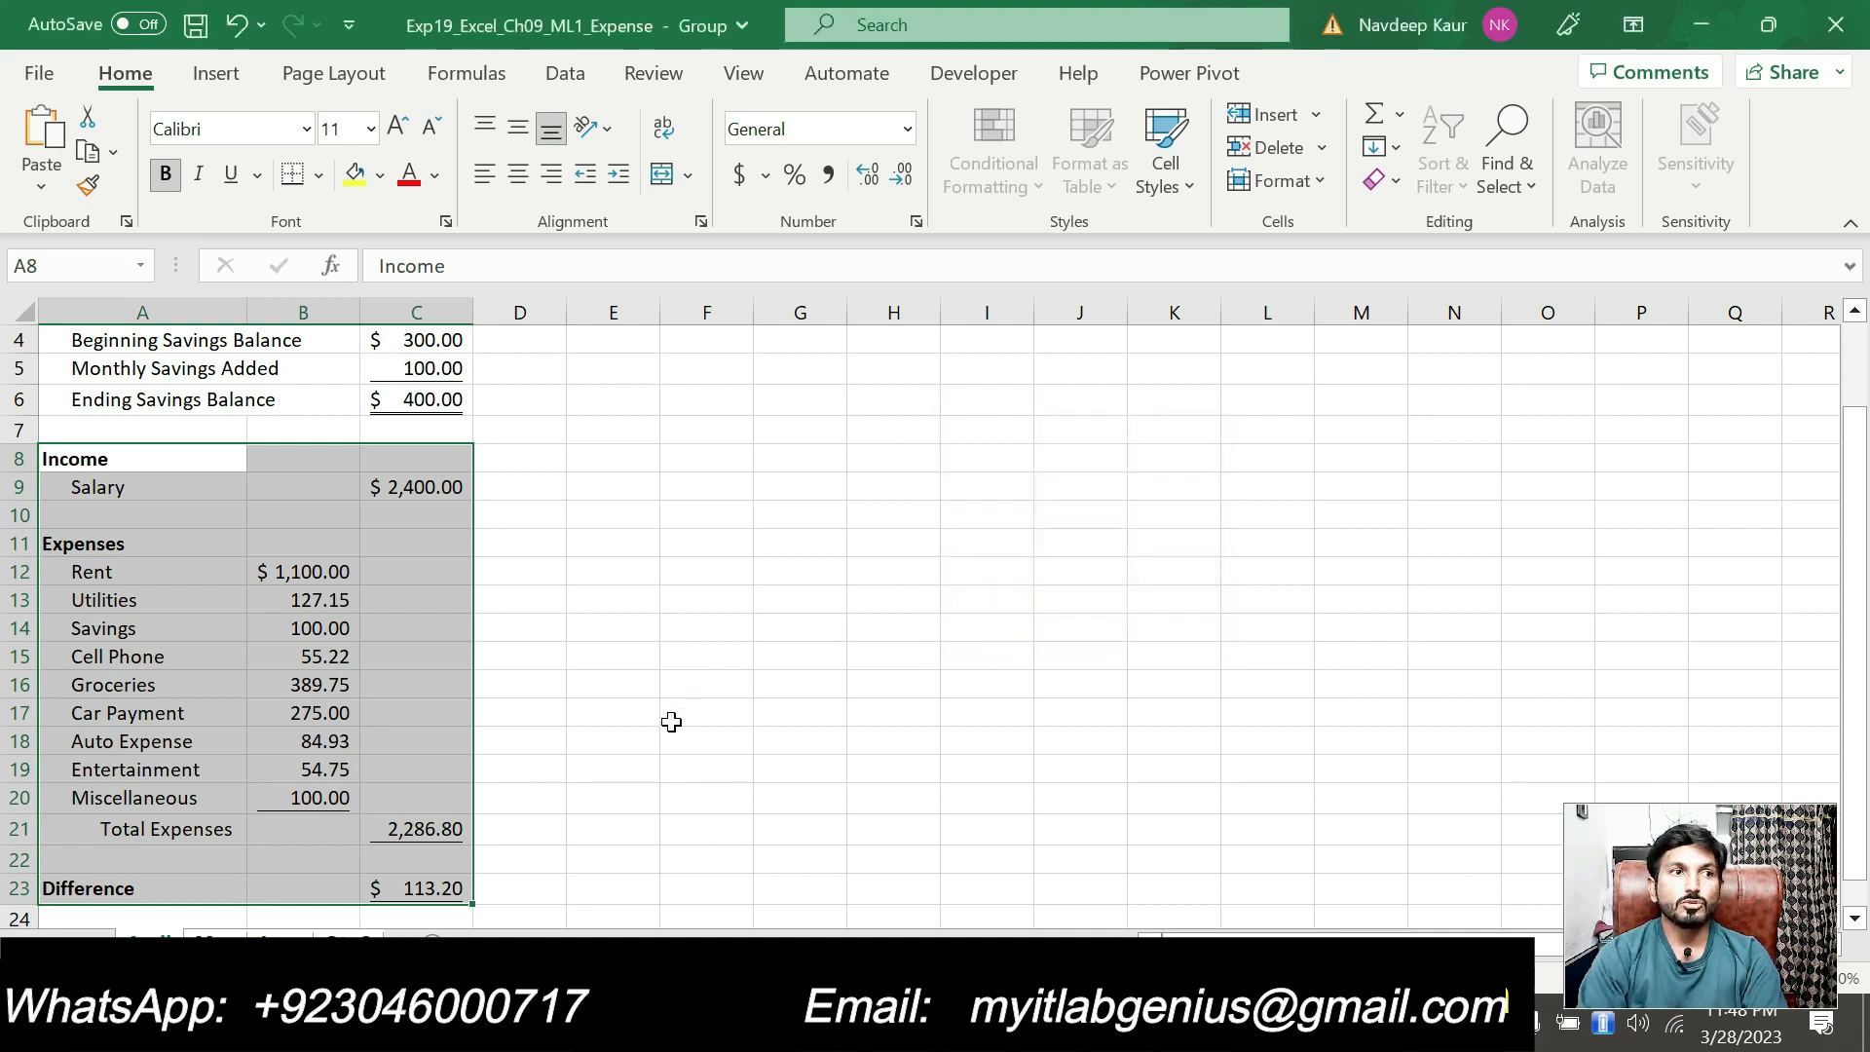
Step: Ungroup the worksheets and go through the sheets to Qtr 2 to check the copied formatting
{"action": "left_click", "coordinate": [219, 937]}
{"action": "key", "text": "ctrl+Page_Down"}
{"action": "key", "text": "ctrl+Page_Down"}
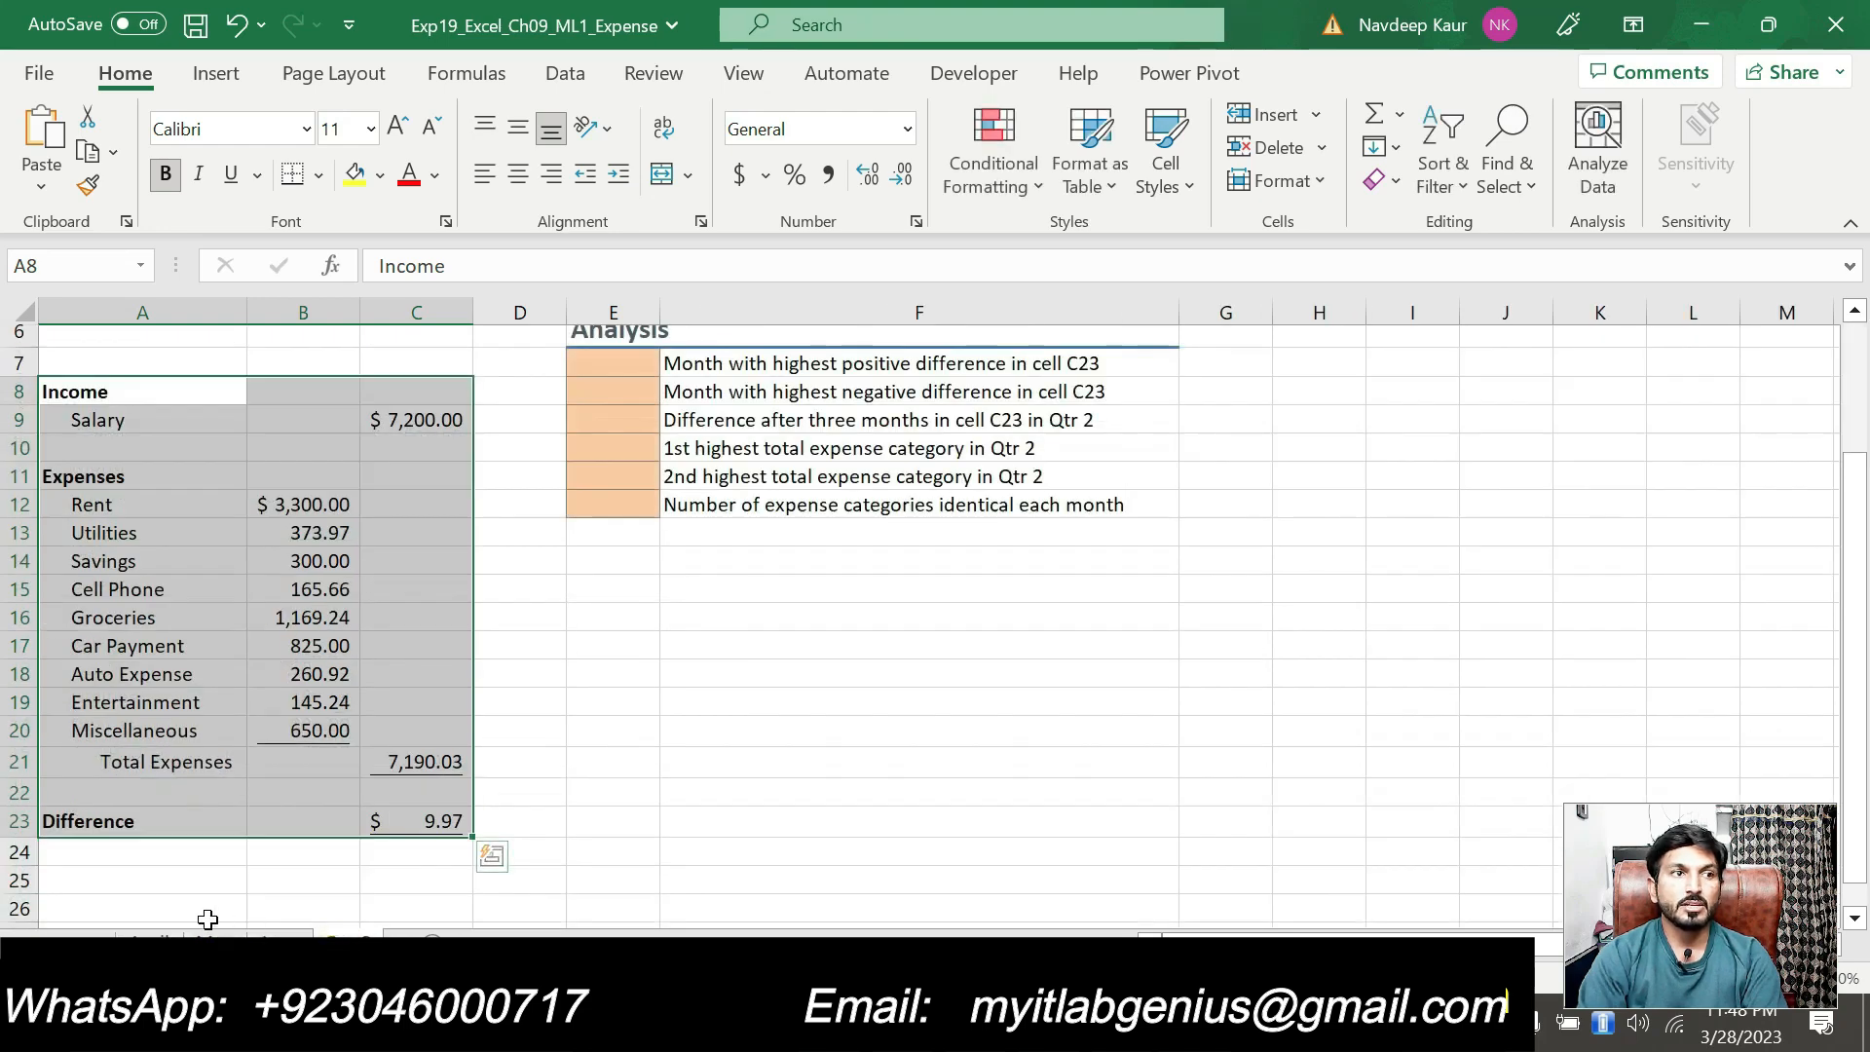
Step: Switch to the Word instructions and remove the green highlighting from the step 8 text
{"action": "key", "text": "alt+Tab"}
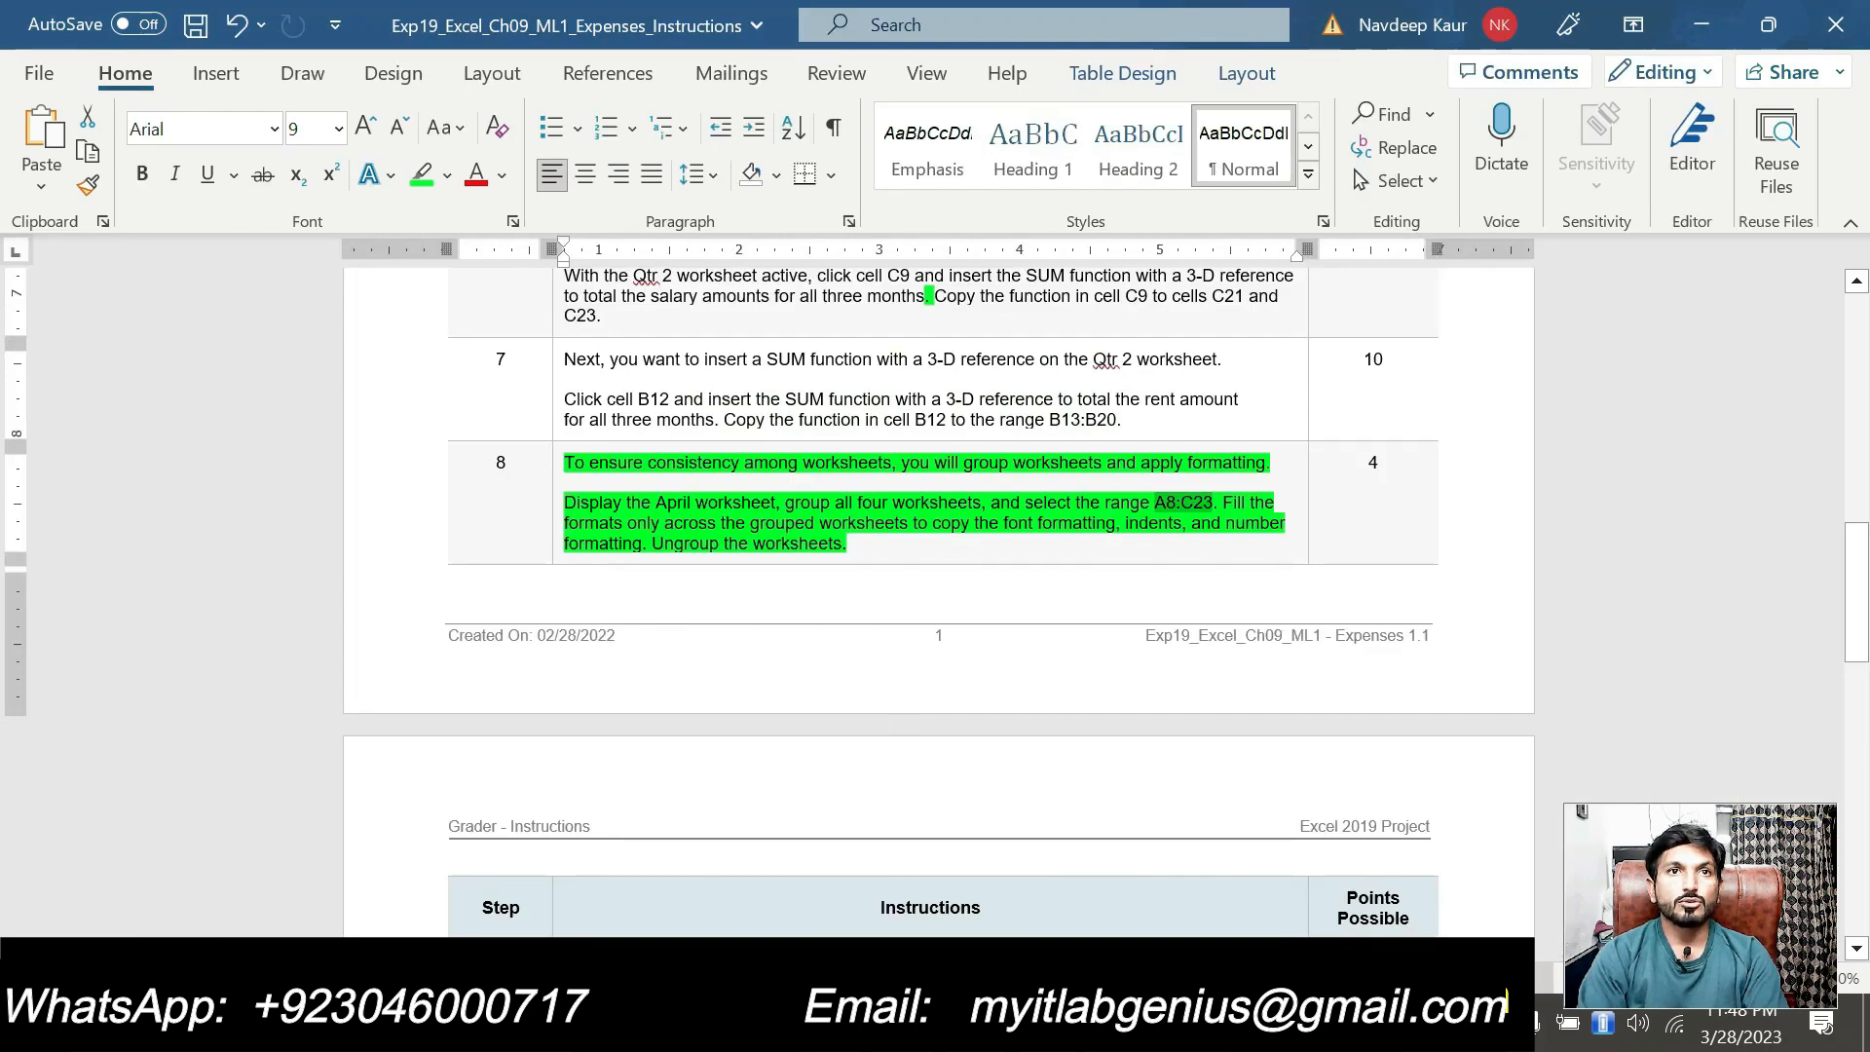
{"action": "left_click_drag", "start_coordinate": [864, 542], "coordinate": [585, 465]}
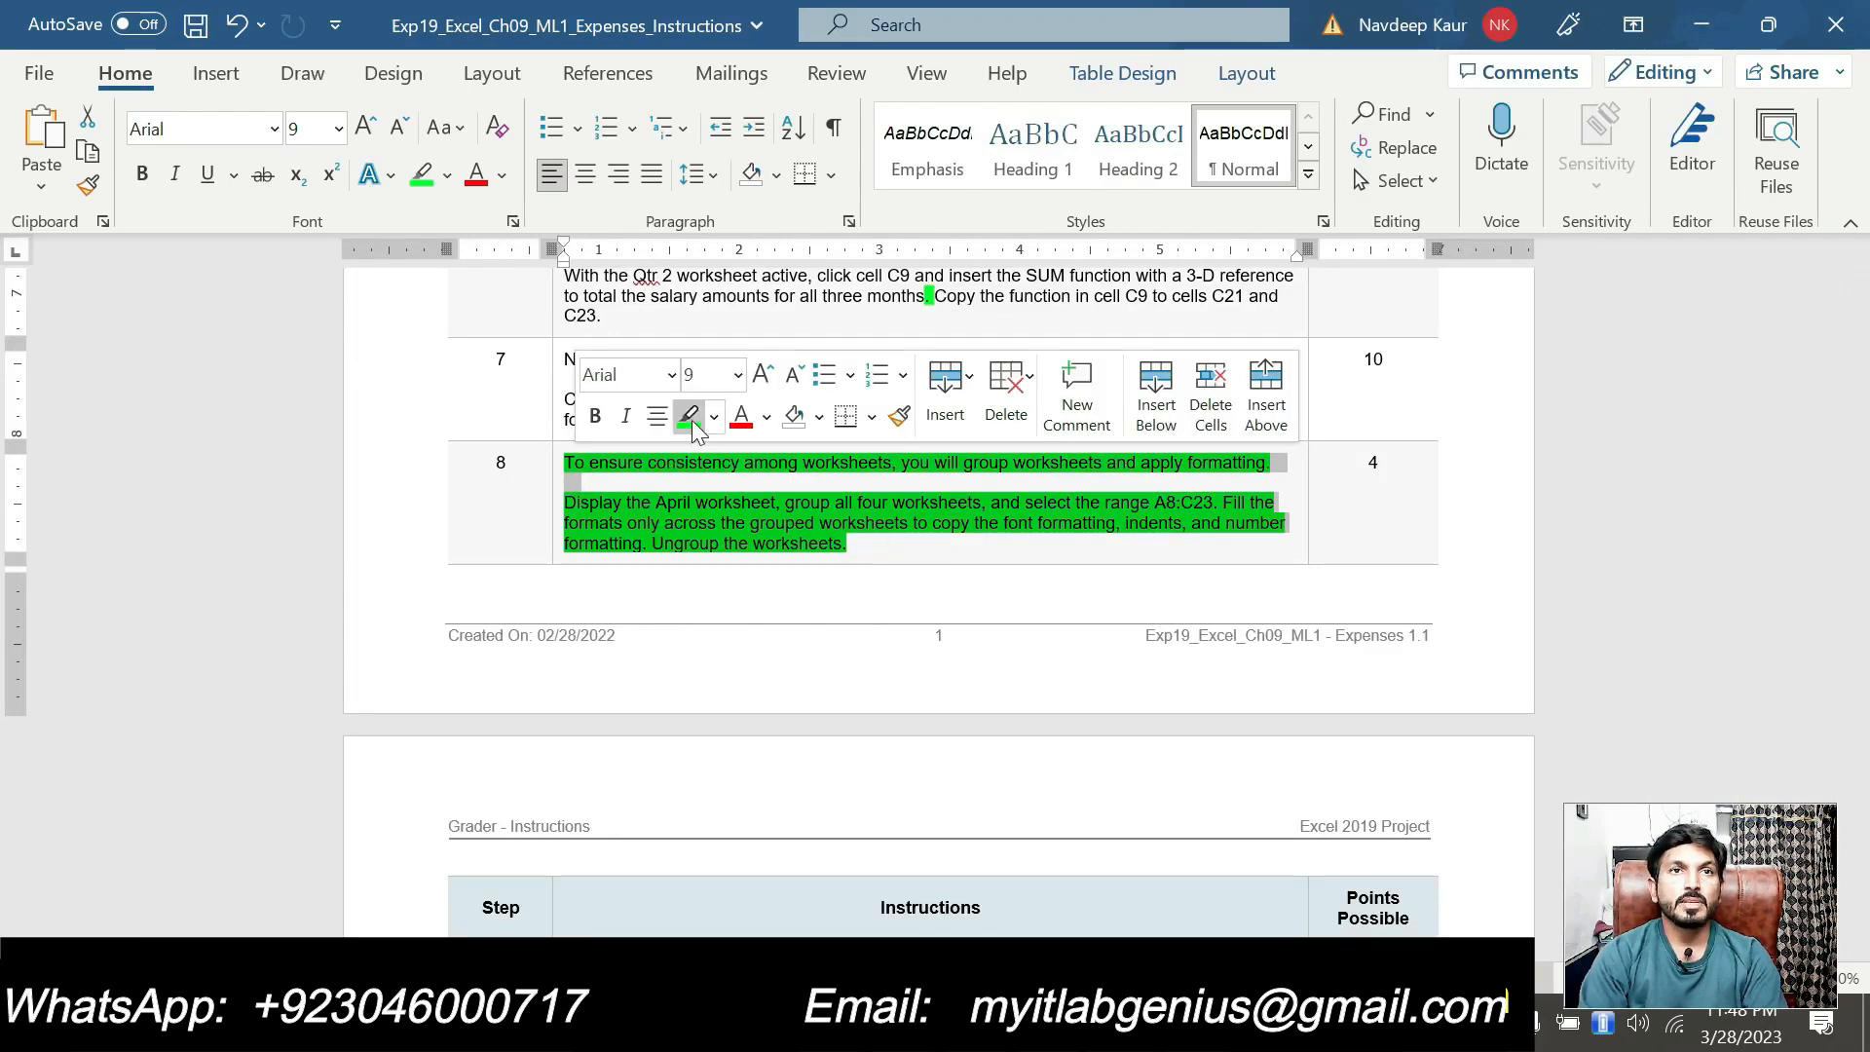
{"action": "left_click", "coordinate": [691, 420]}
Step: Read through the remaining instructions, examining steps 9 to 14 on hyperlinks, analysis data, data validation, footers and protection
{"action": "scroll", "coordinate": [693, 429], "scroll_direction": "up", "scroll_amount": 5}
{"action": "scroll", "coordinate": [431, 355], "scroll_direction": "up", "scroll_amount": 3}
{"action": "scroll", "coordinate": [823, 522], "scroll_direction": "down", "scroll_amount": 15}
{"action": "scroll", "coordinate": [943, 594], "scroll_direction": "down", "scroll_amount": 5}
{"action": "scroll", "coordinate": [943, 594], "scroll_direction": "up", "scroll_amount": 3}
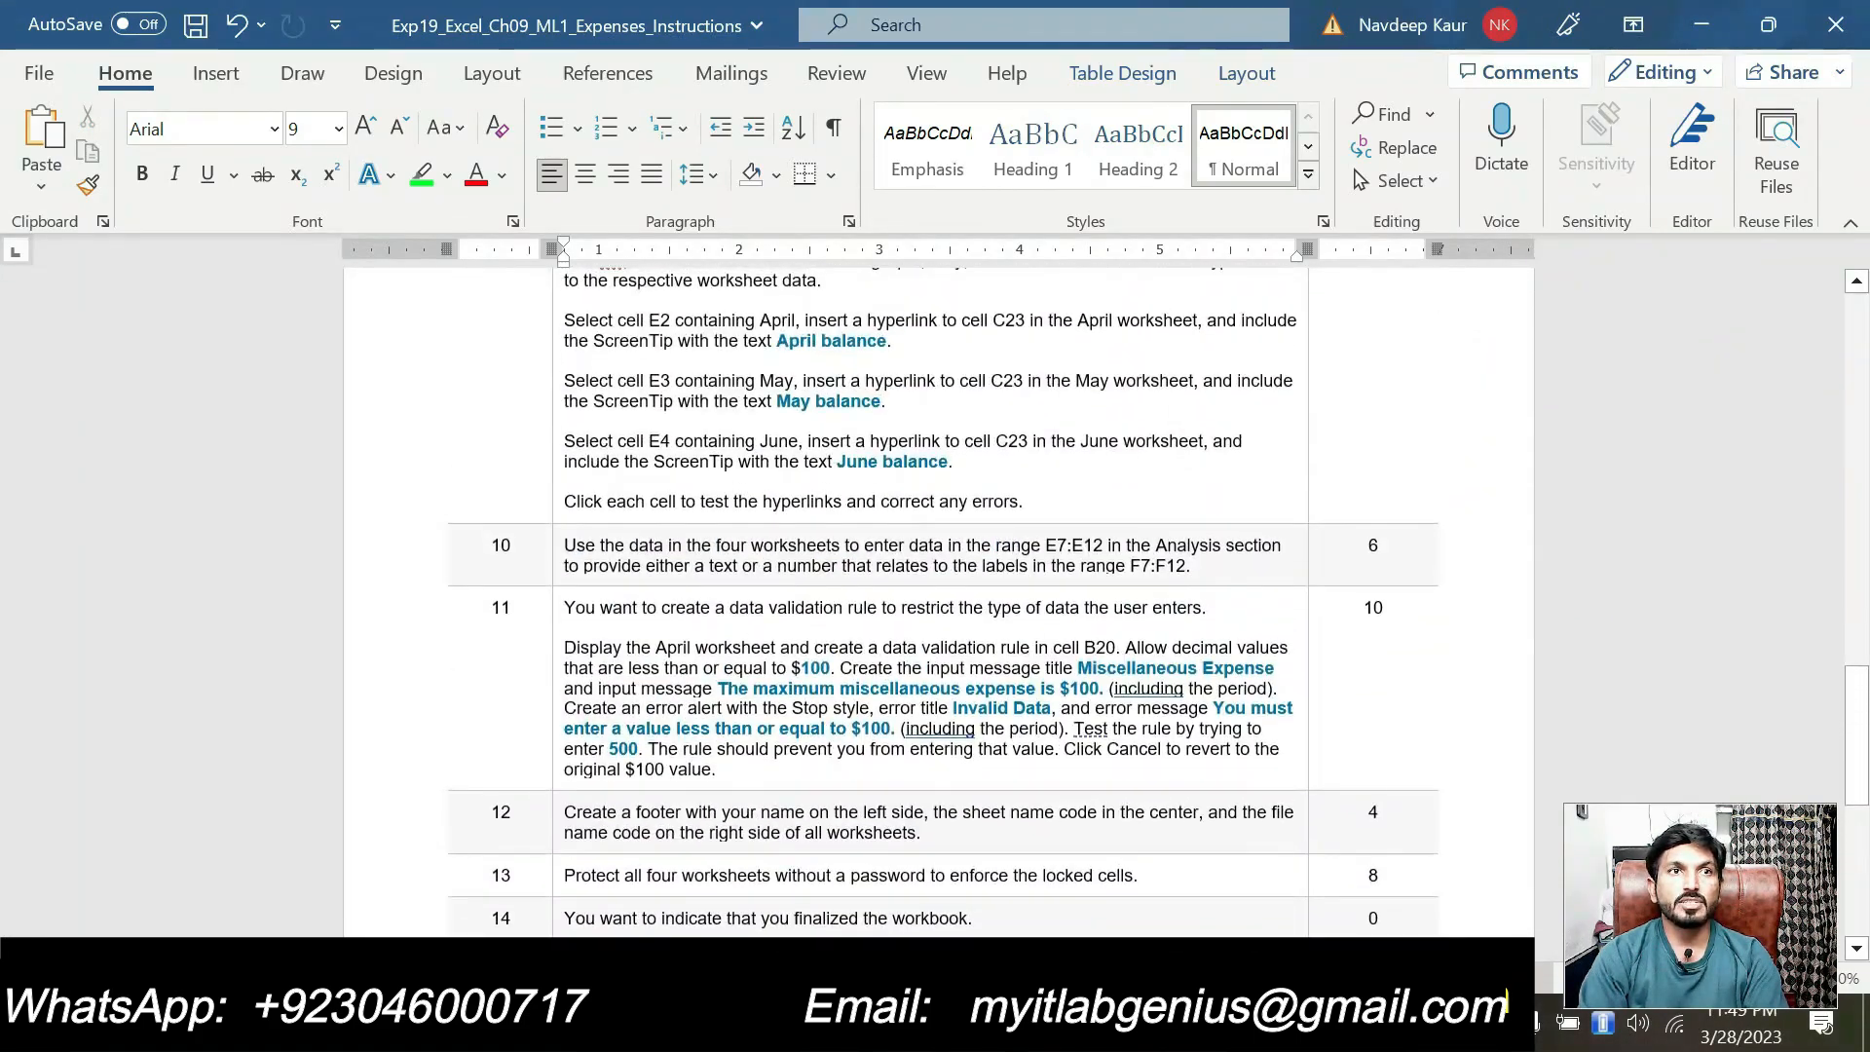
{"action": "scroll", "coordinate": [826, 521], "scroll_direction": "up", "scroll_amount": 4}
{"action": "scroll", "coordinate": [827, 521], "scroll_direction": "down", "scroll_amount": 4}
{"action": "scroll", "coordinate": [827, 521], "scroll_direction": "down", "scroll_amount": 5}
{"action": "scroll", "coordinate": [827, 521], "scroll_direction": "up", "scroll_amount": 5}
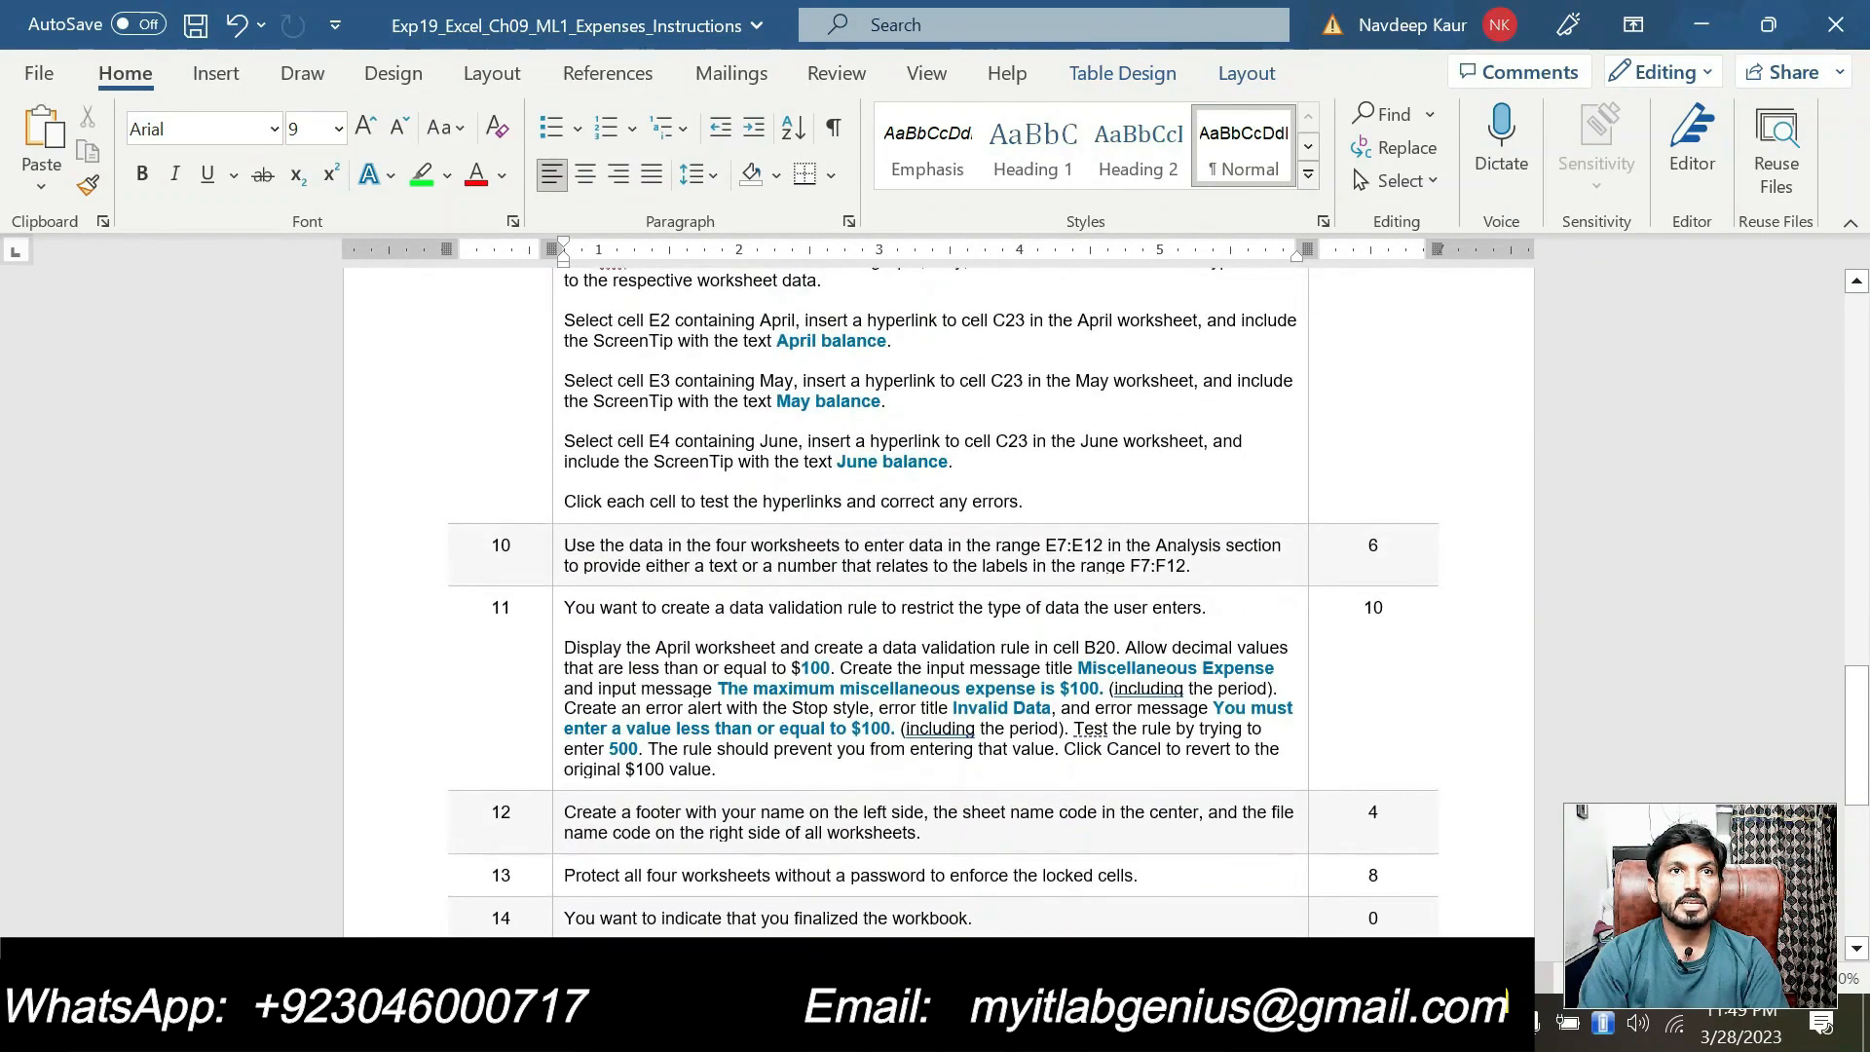
{"action": "scroll", "coordinate": [942, 594], "scroll_direction": "up", "scroll_amount": 2}
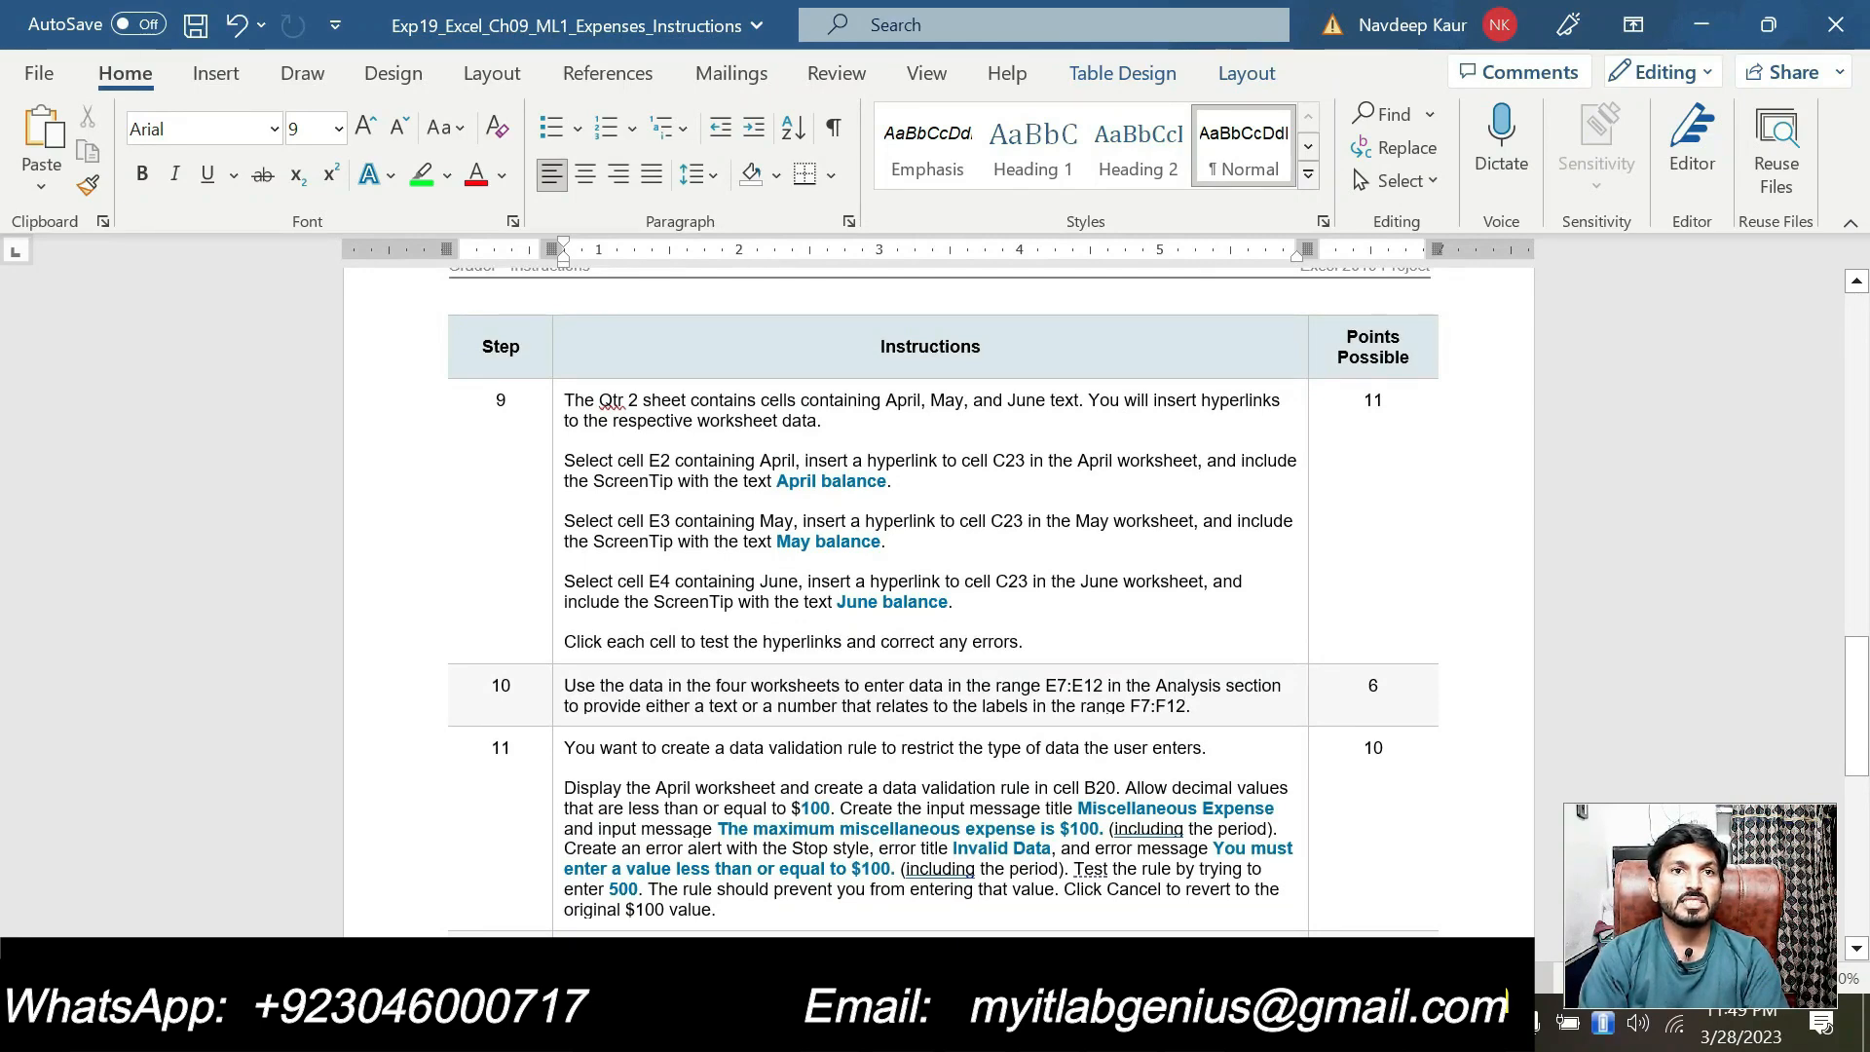
{"action": "scroll", "coordinate": [942, 594], "scroll_direction": "down", "scroll_amount": 2}
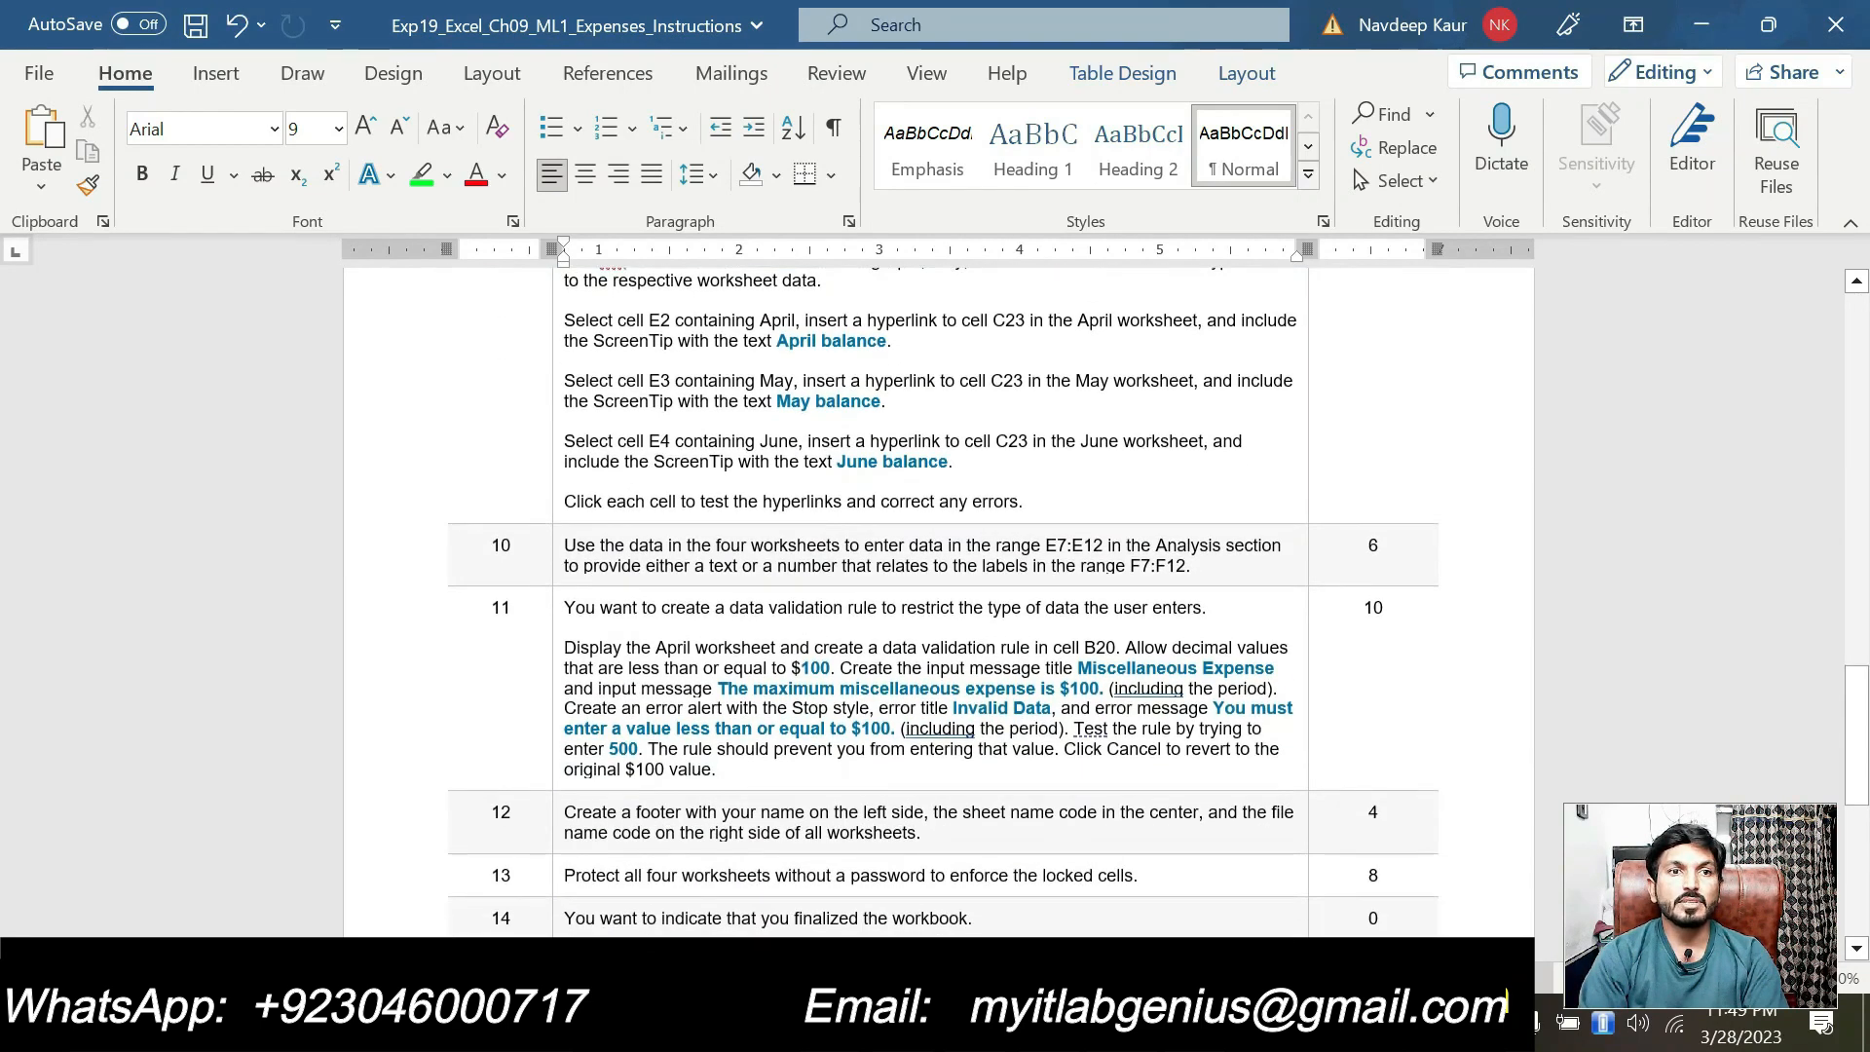
{"action": "scroll", "coordinate": [942, 594], "scroll_direction": "up", "scroll_amount": 5}
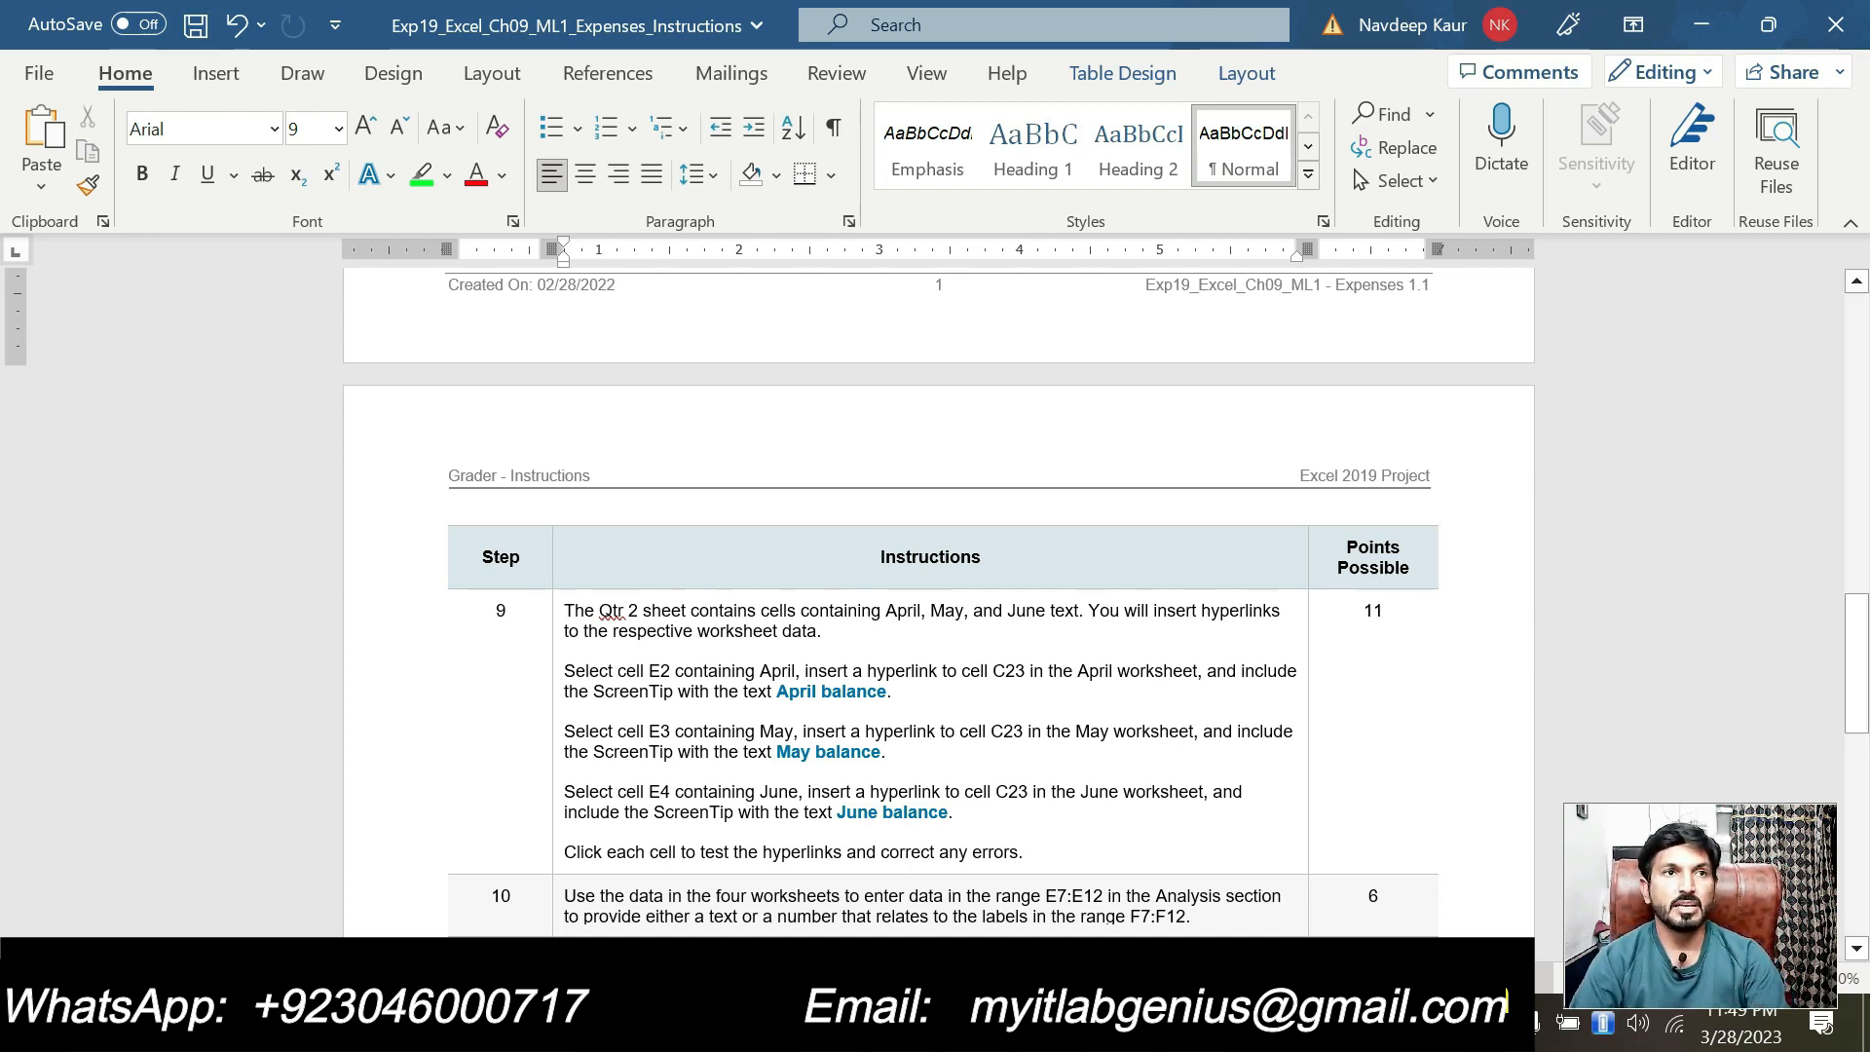
{"action": "scroll", "coordinate": [935, 604], "scroll_direction": "down", "scroll_amount": 1}
Step: Dismiss the Editor pane and highlight the opening paragraph of step 9 about inserting hyperlinks in turquoise
{"action": "left_click", "coordinate": [983, 740]}
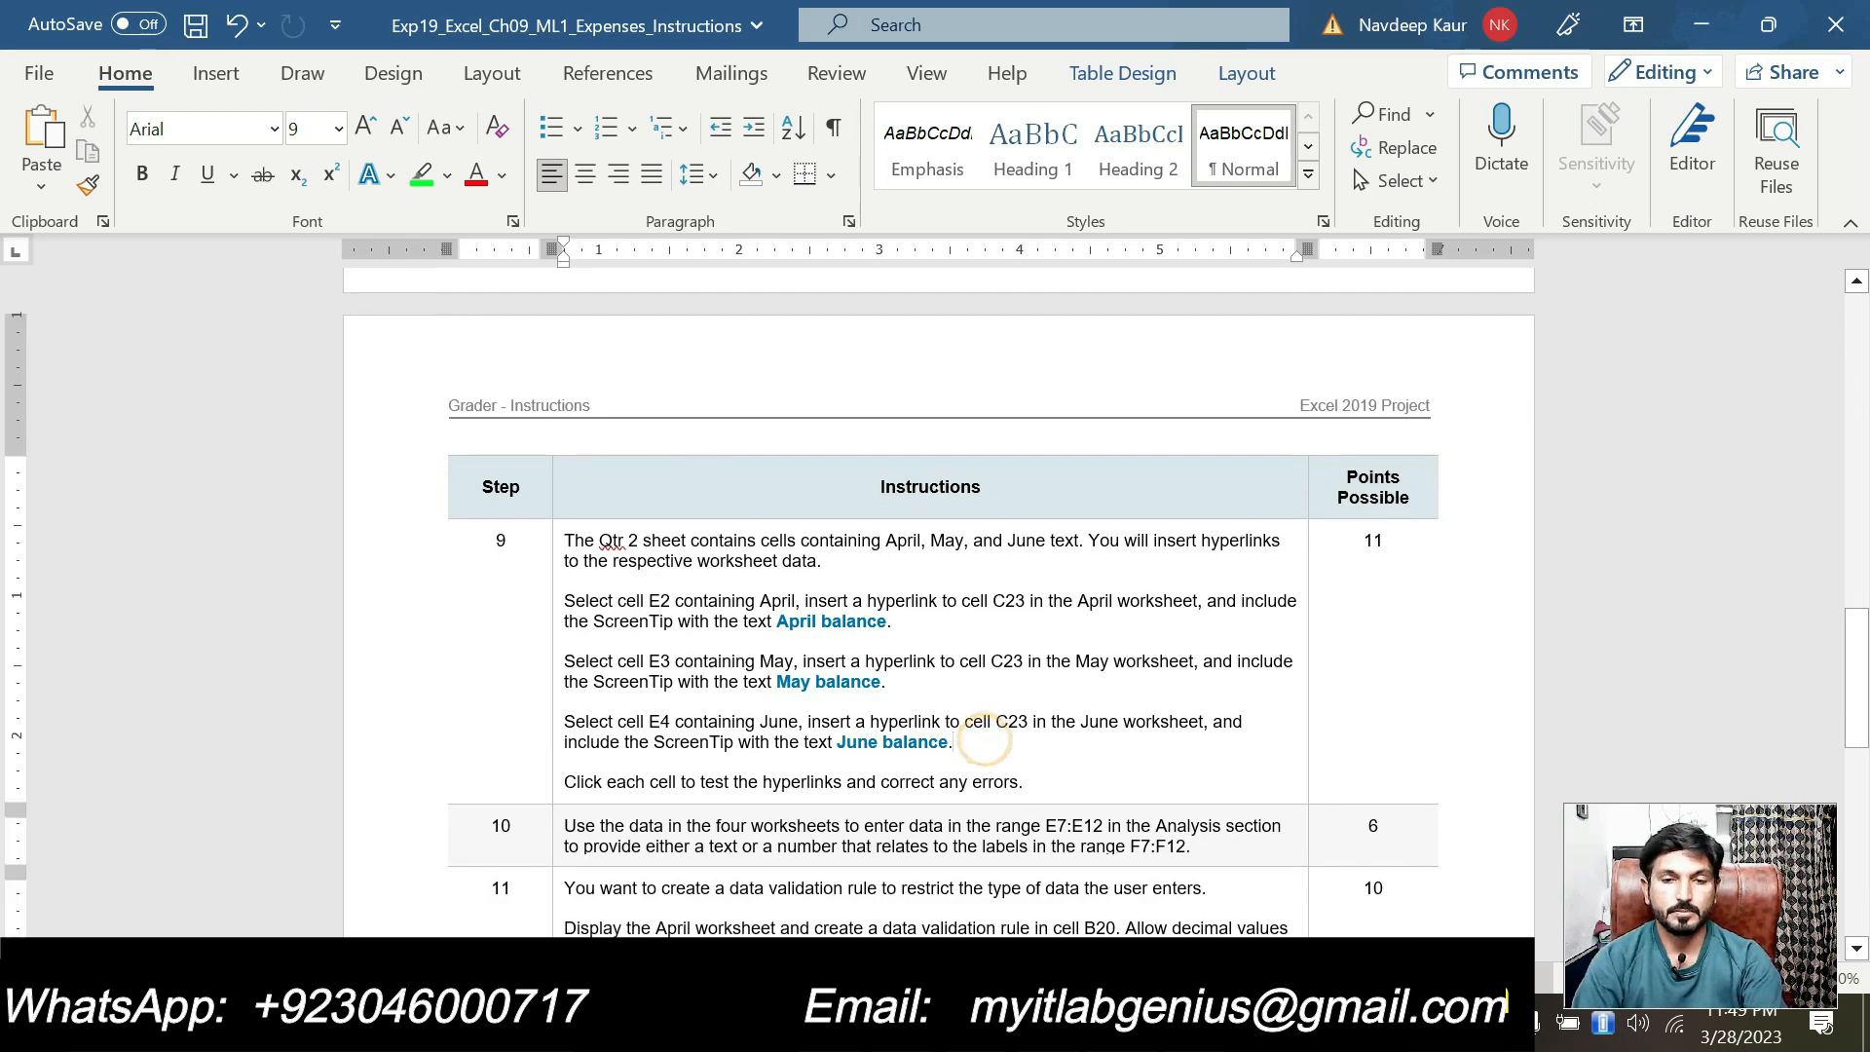
{"action": "key", "text": "F7"}
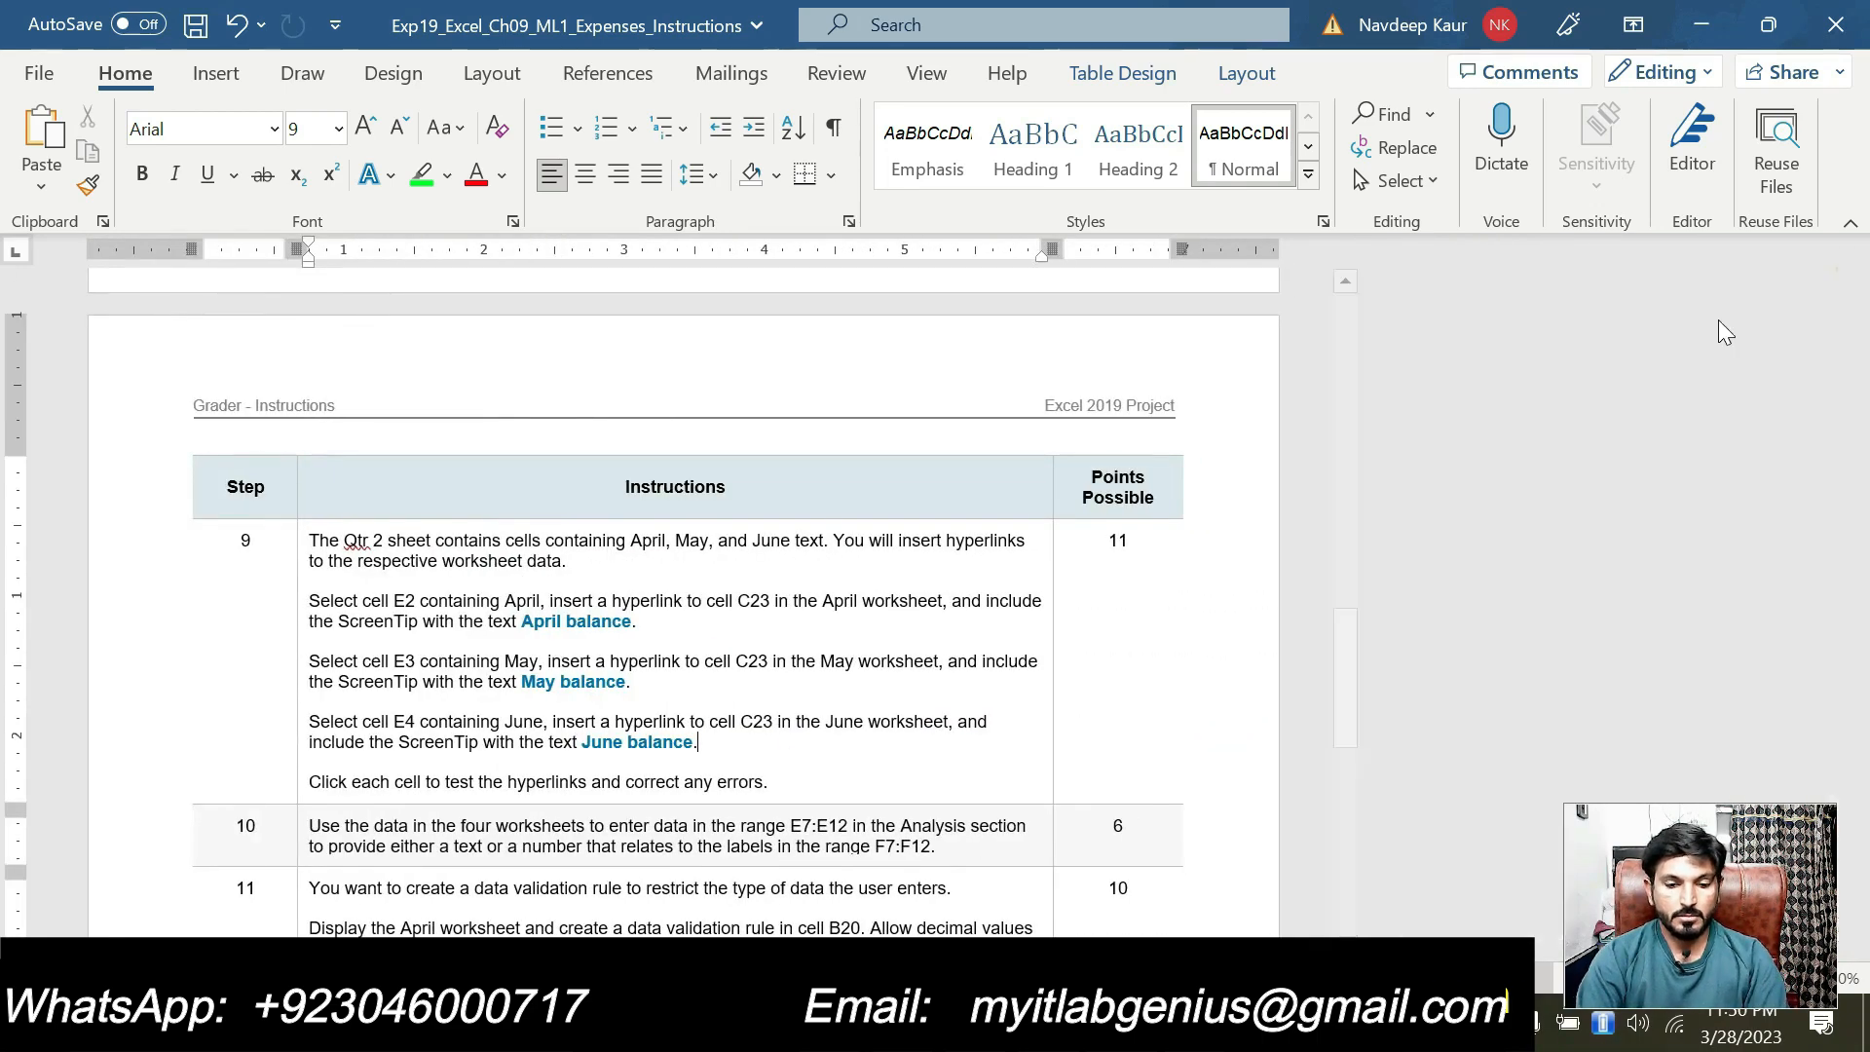
{"action": "left_click", "coordinate": [1838, 264]}
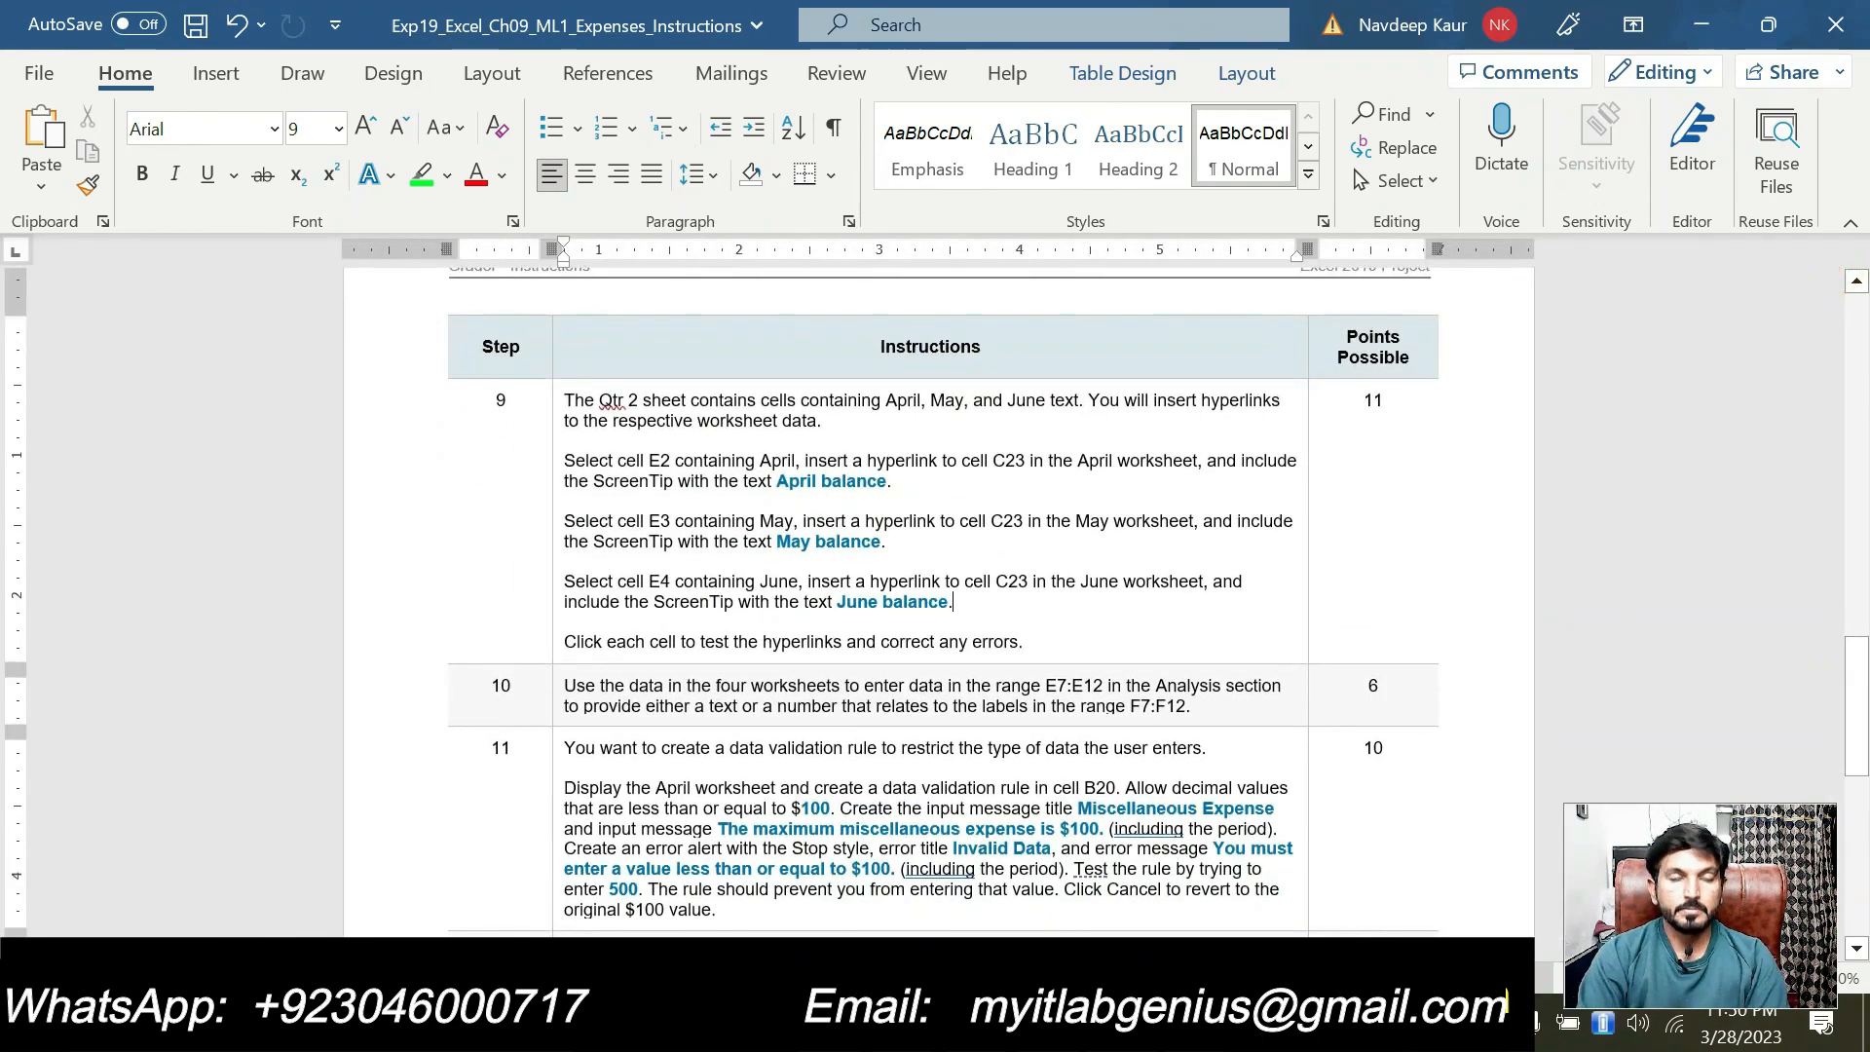
{"action": "left_click_drag", "start_coordinate": [564, 401], "coordinate": [835, 421]}
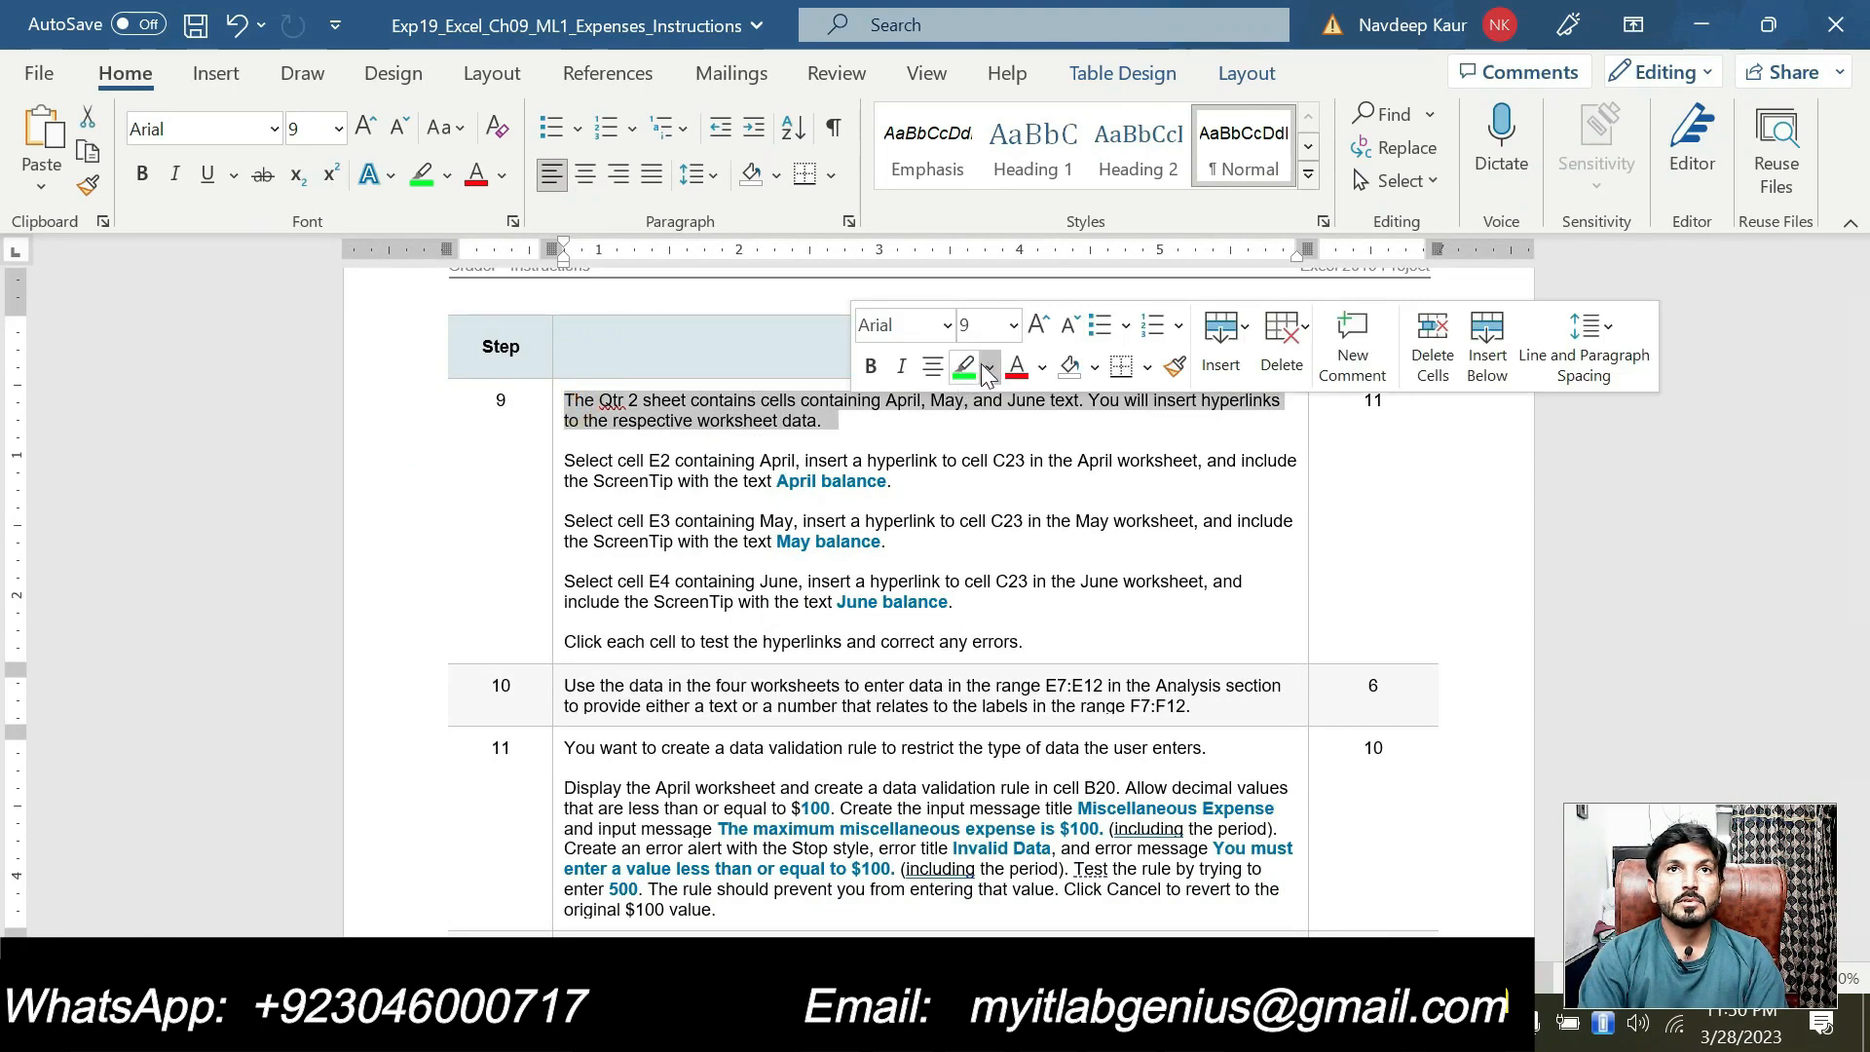
{"action": "left_click", "coordinate": [986, 375]}
{"action": "left_click", "coordinate": [1040, 406]}
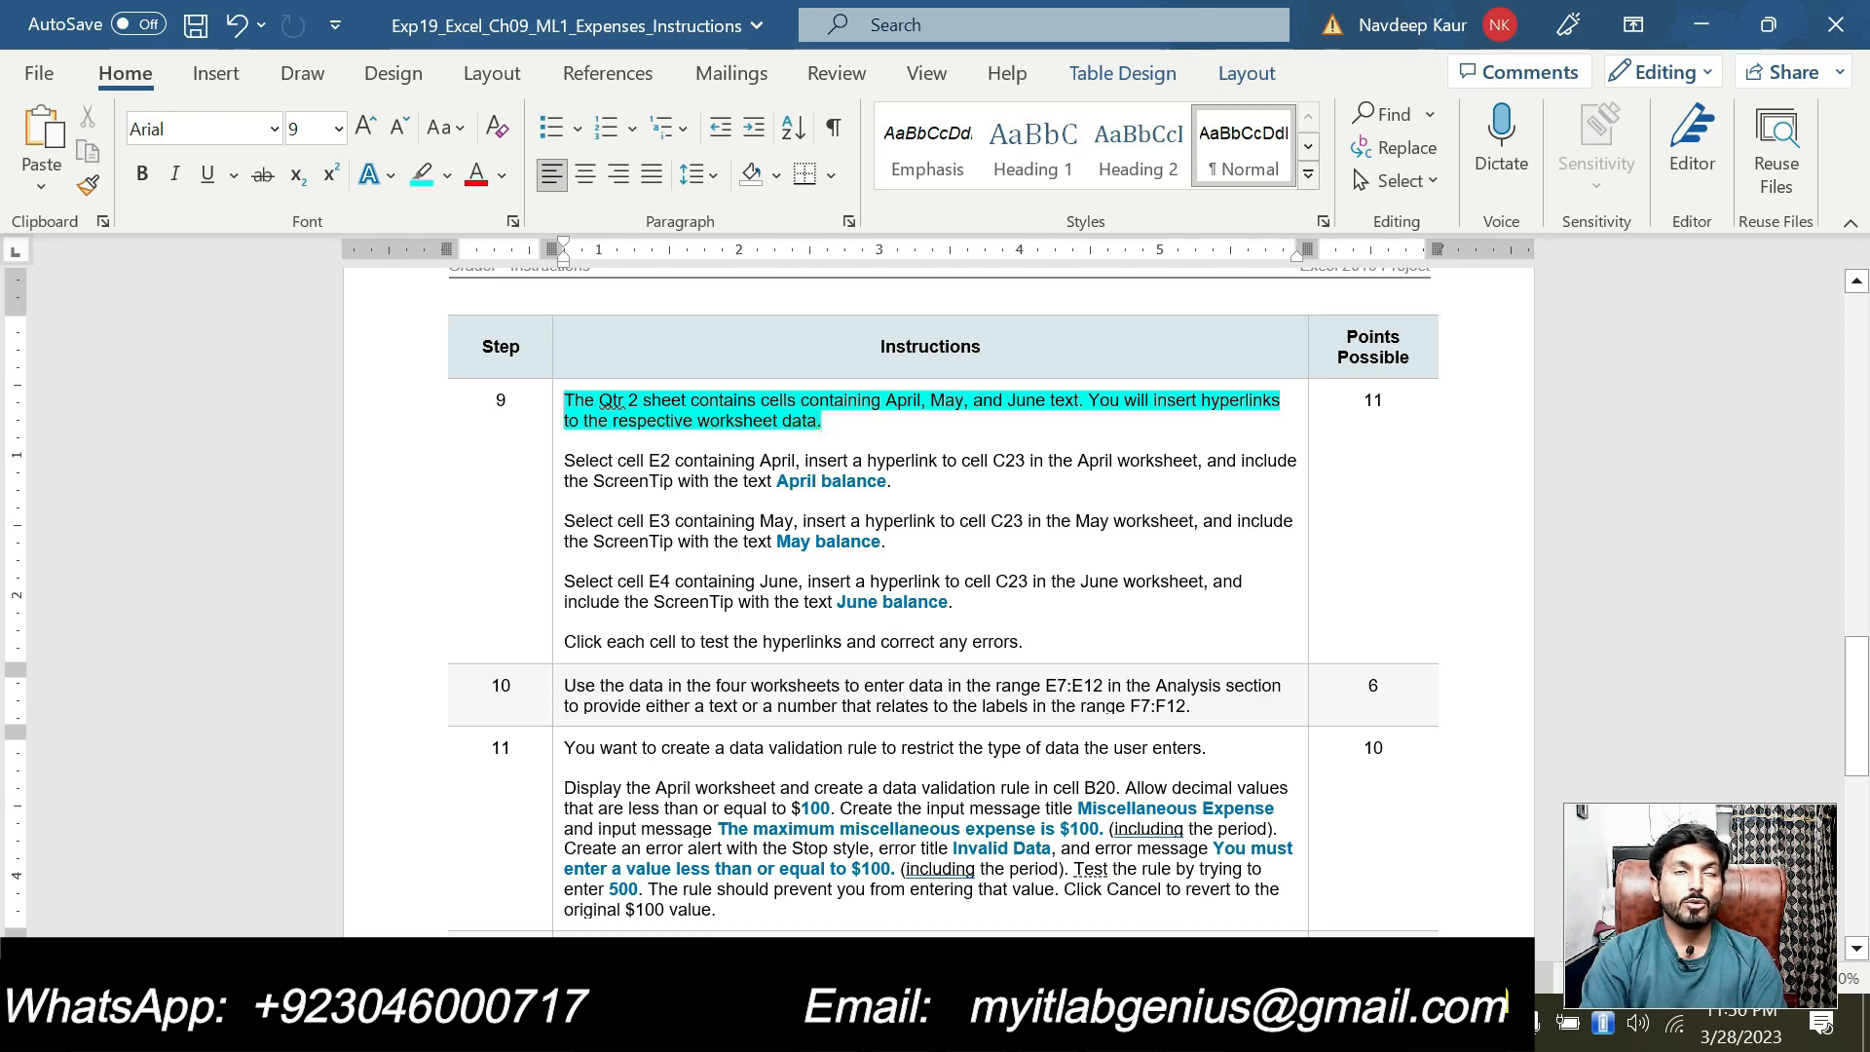
Step: Highlight the step 9 paragraph about the cell E2 hyperlink and its April balance ScreenTip in yellow
{"action": "left_click_drag", "start_coordinate": [909, 482], "coordinate": [566, 462]}
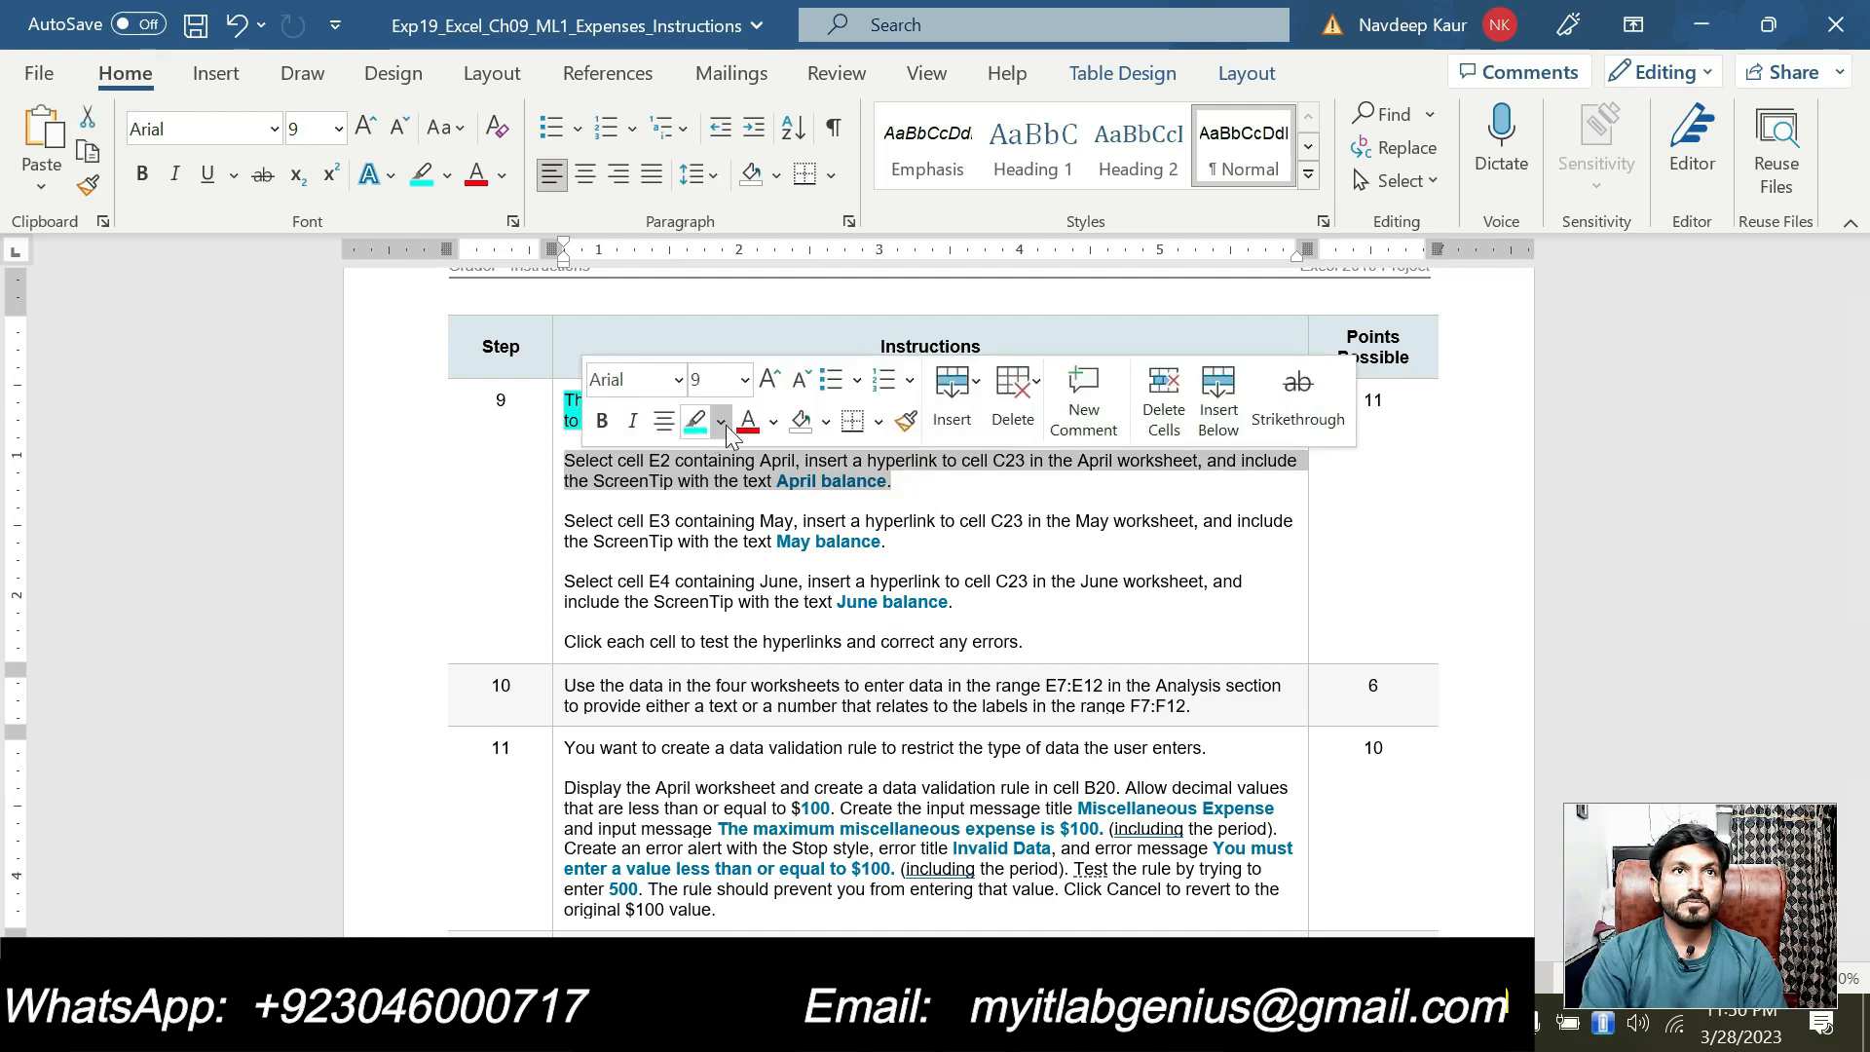
{"action": "left_click", "coordinate": [720, 421]}
{"action": "left_click", "coordinate": [703, 470]}
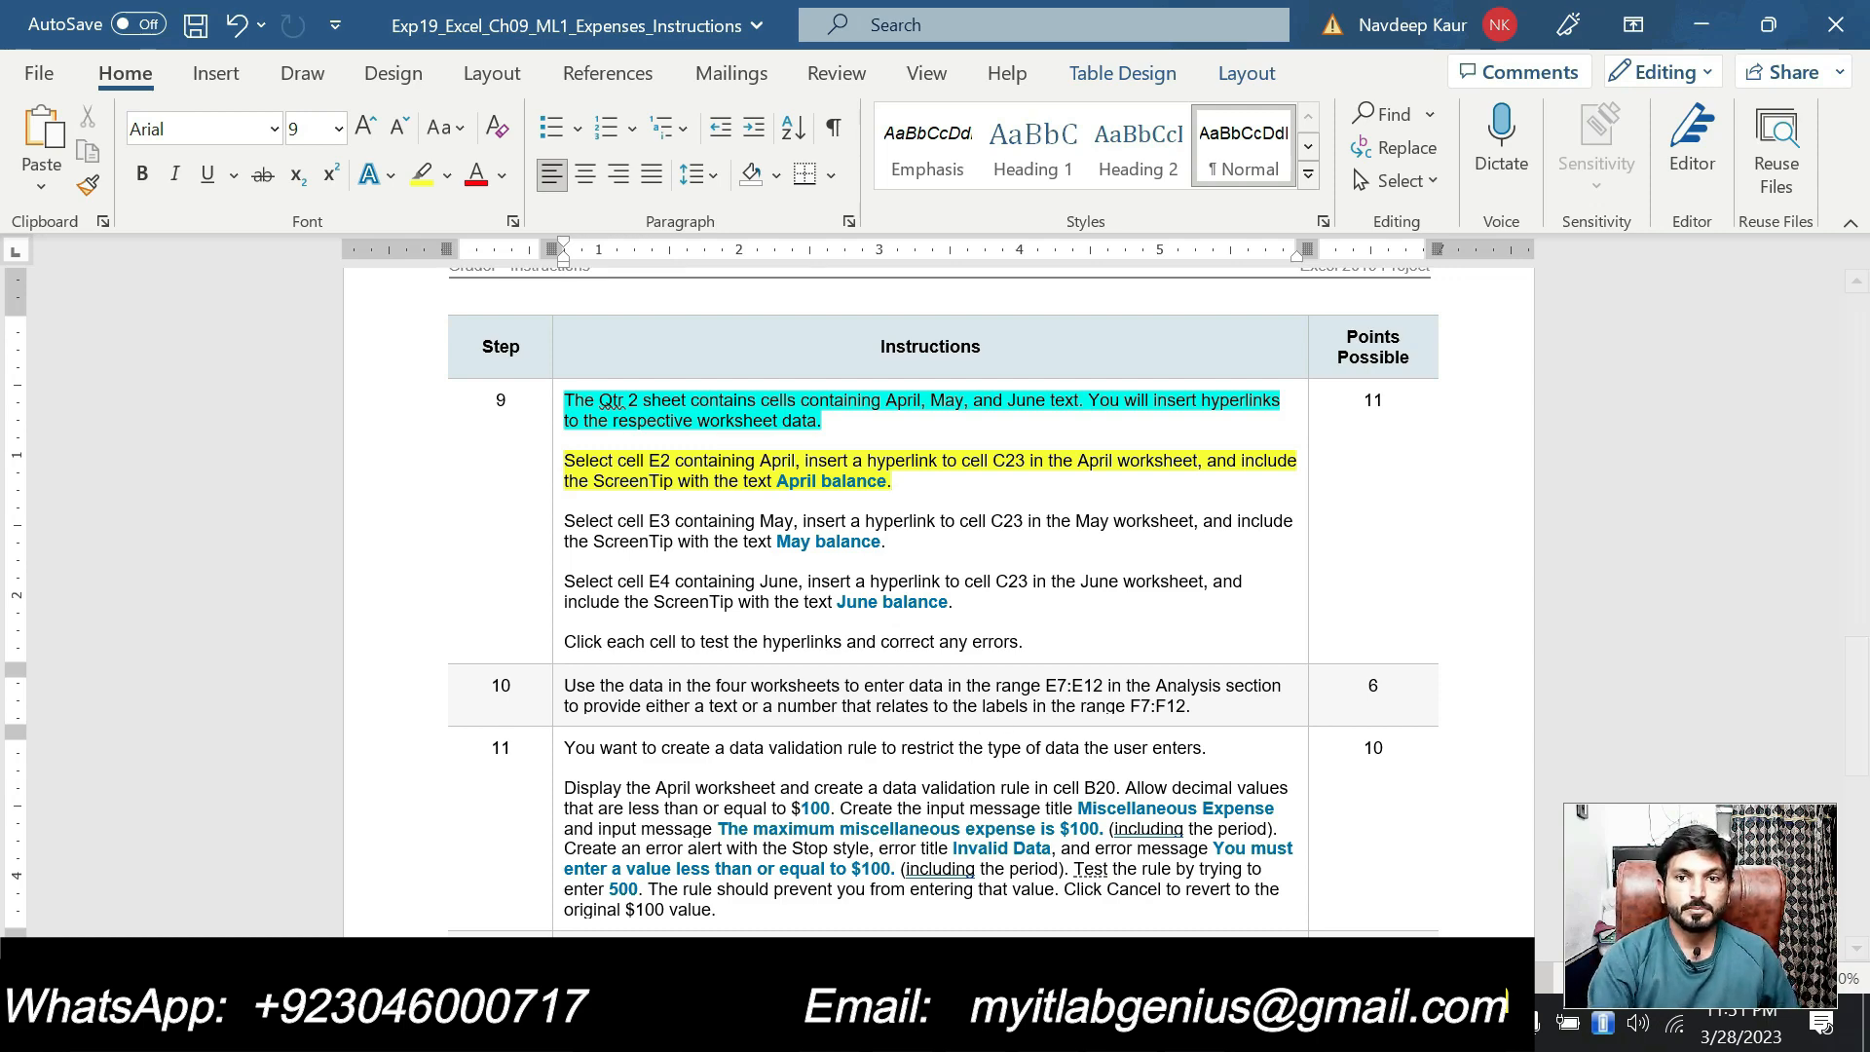
Step: Switch to the saved Exp19_Excel_Ch09_ML1_Expenses workbook and test the April hyperlink in cell E2 of the Qtr 2 worksheet
{"action": "key", "text": "alt+Tab"}
{"action": "left_click", "coordinate": [350, 943]}
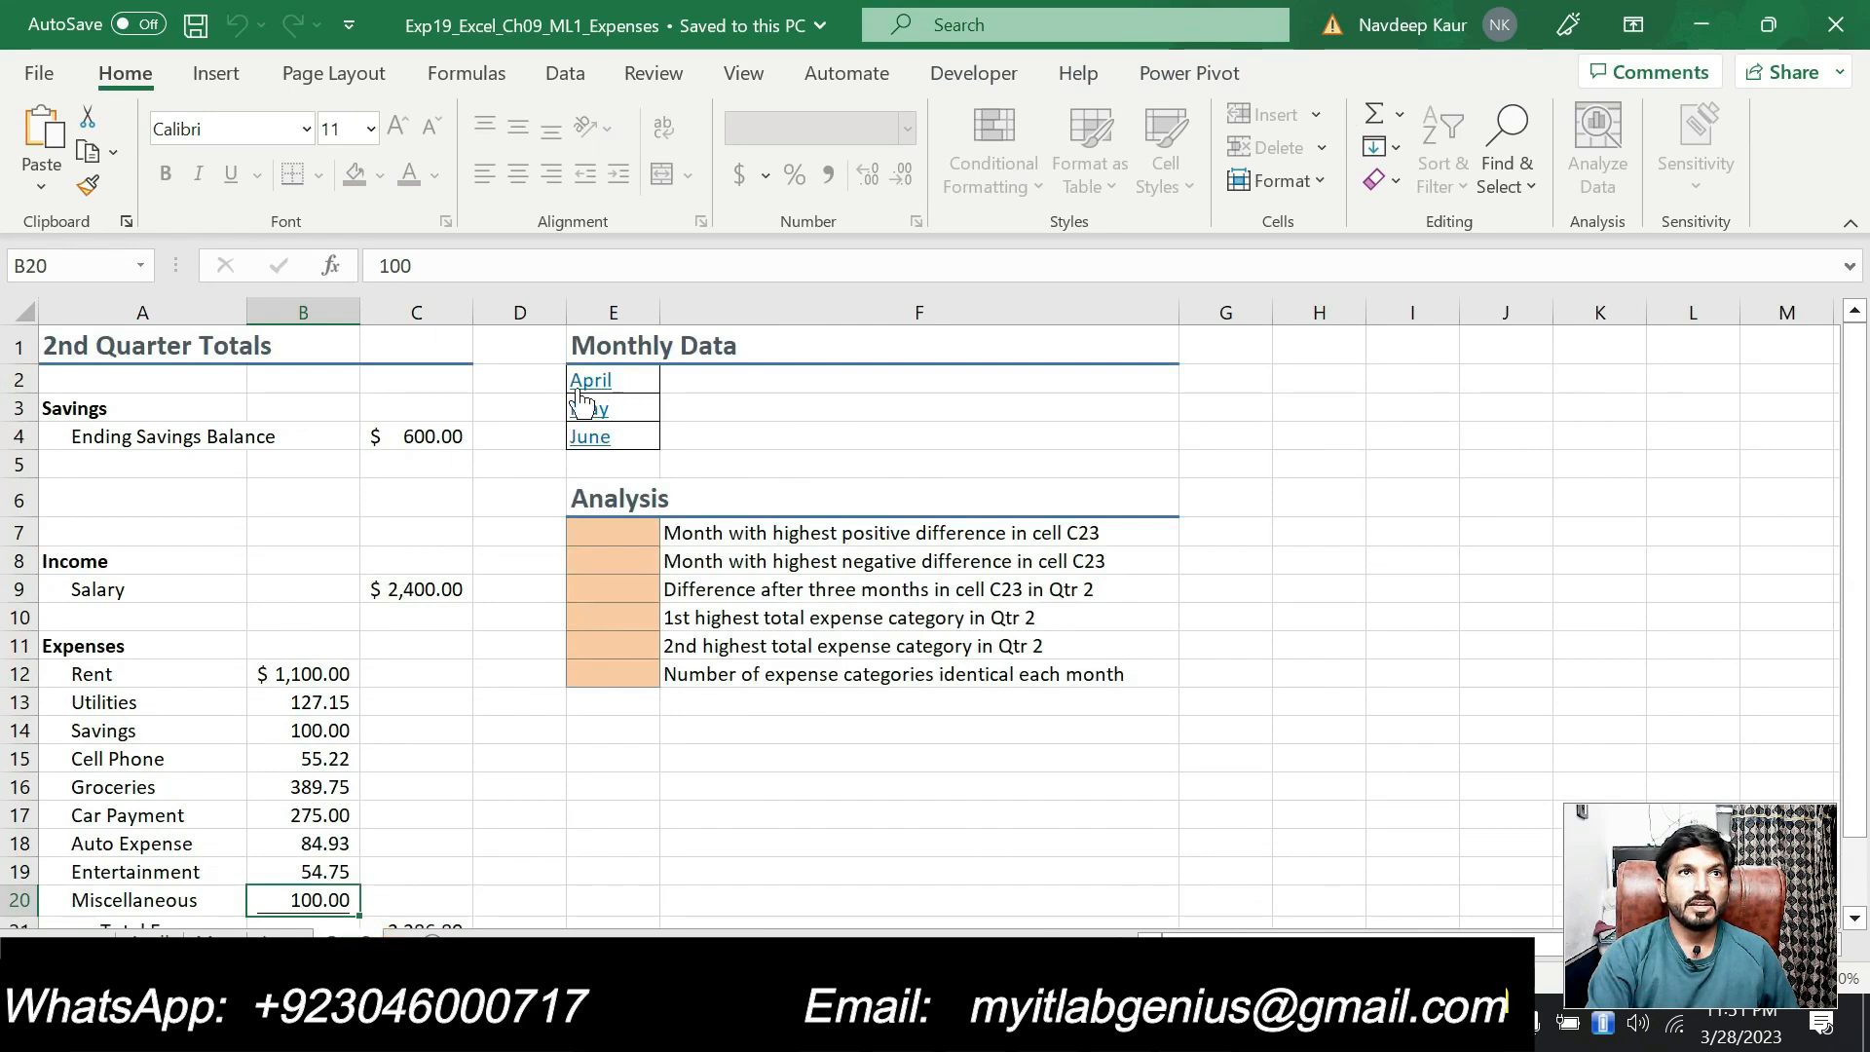
{"action": "mouse_move", "coordinate": [584, 399]}
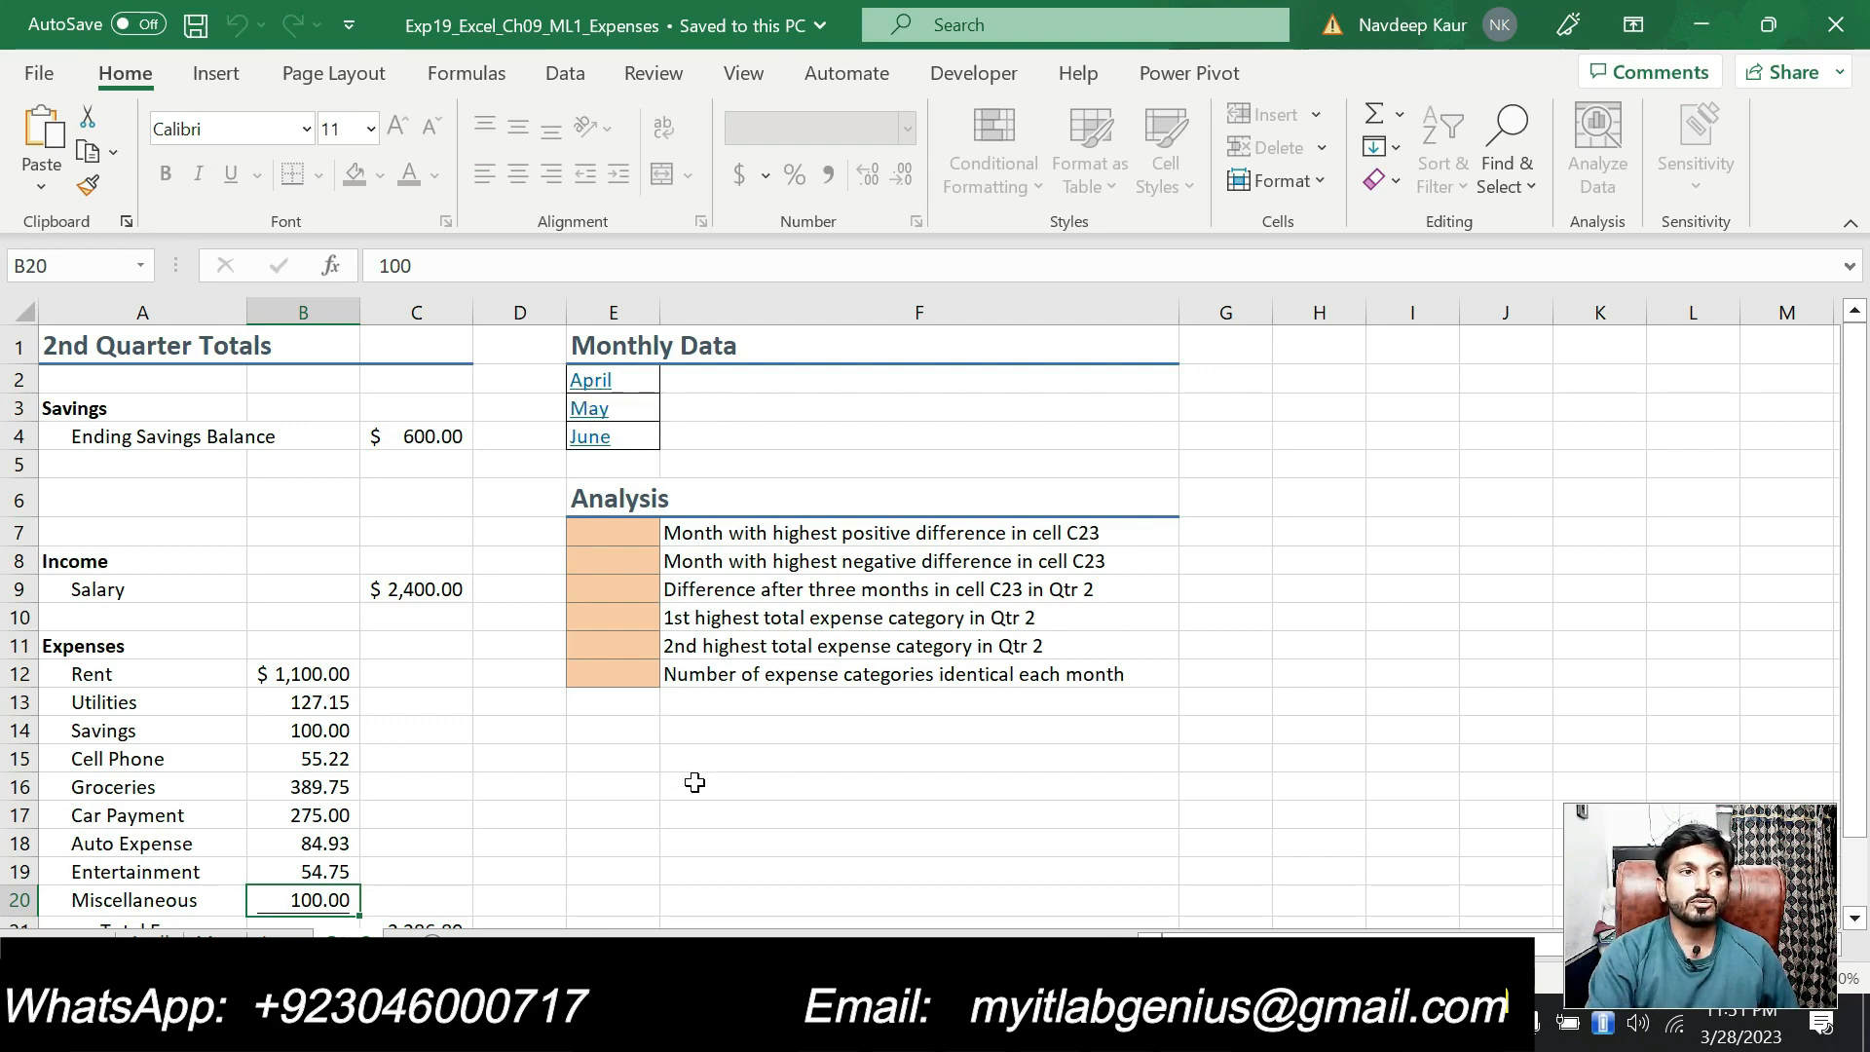
{"action": "left_click", "coordinate": [592, 386]}
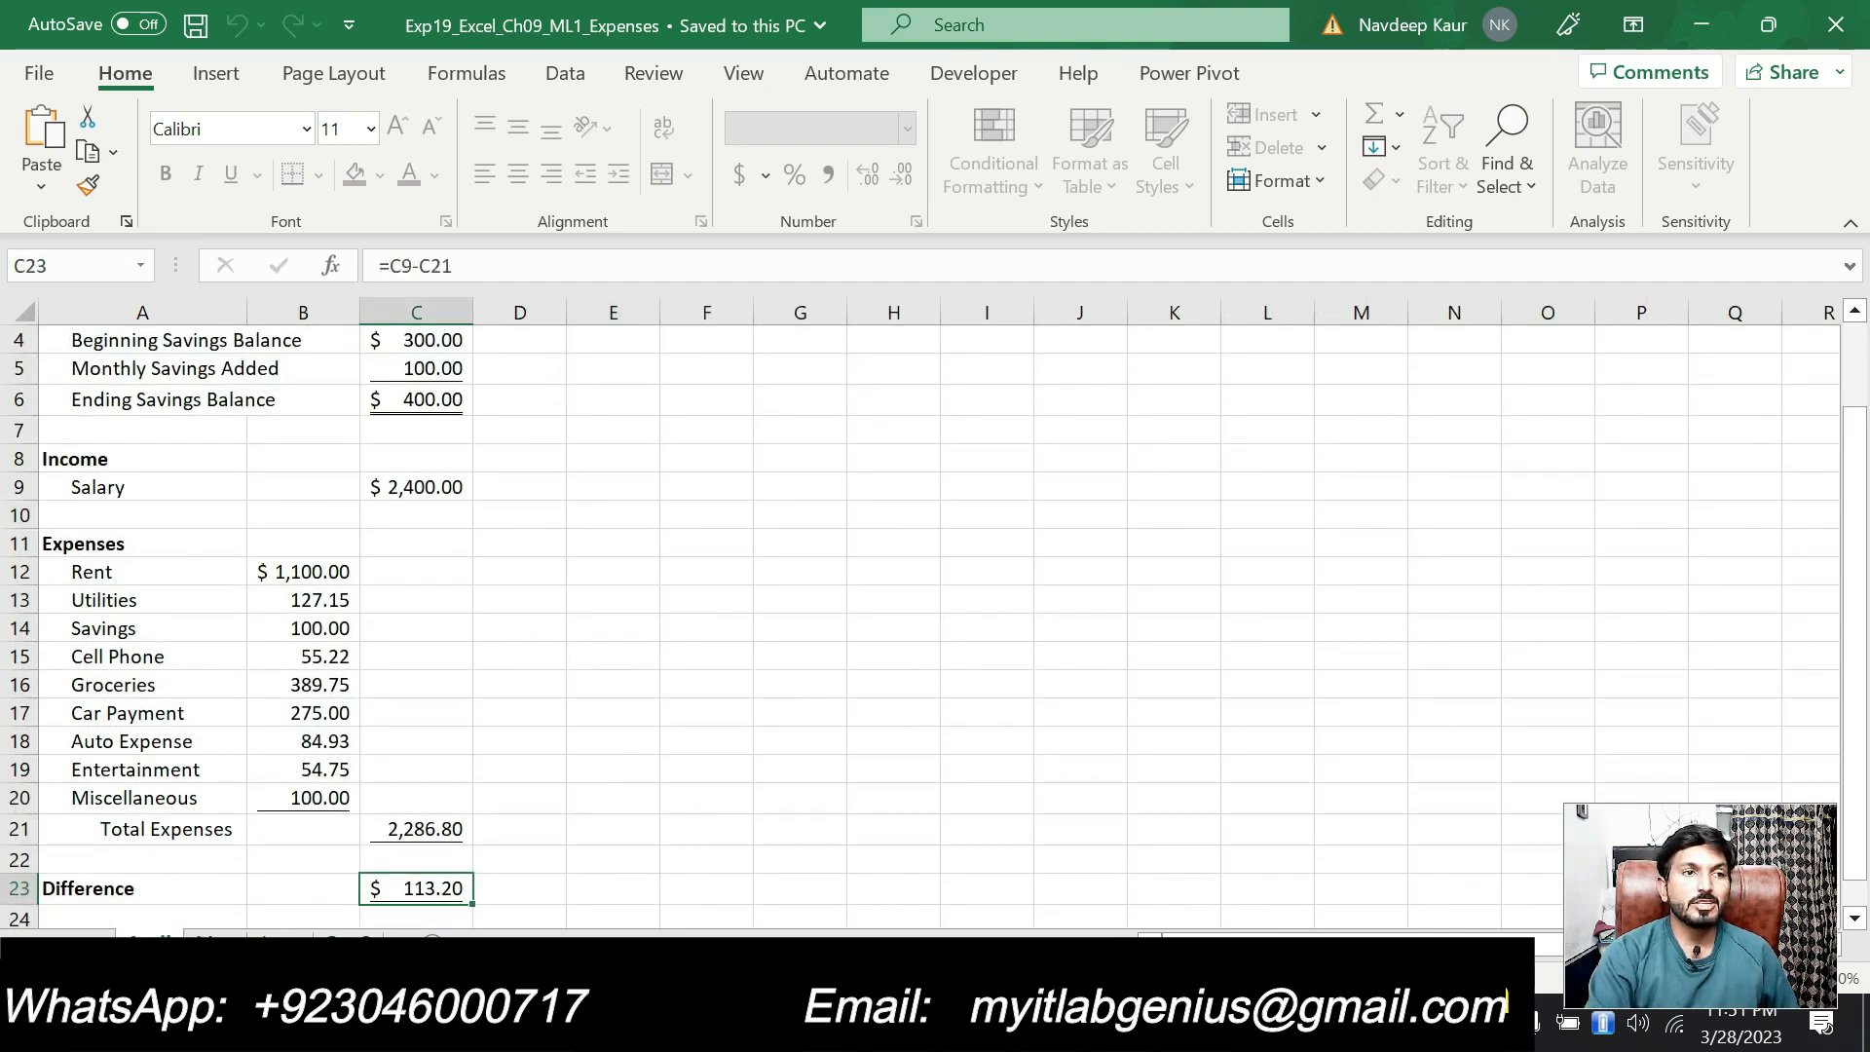
{"action": "key", "text": "ctrl+Page_Up"}
{"action": "left_click", "coordinate": [583, 375]}
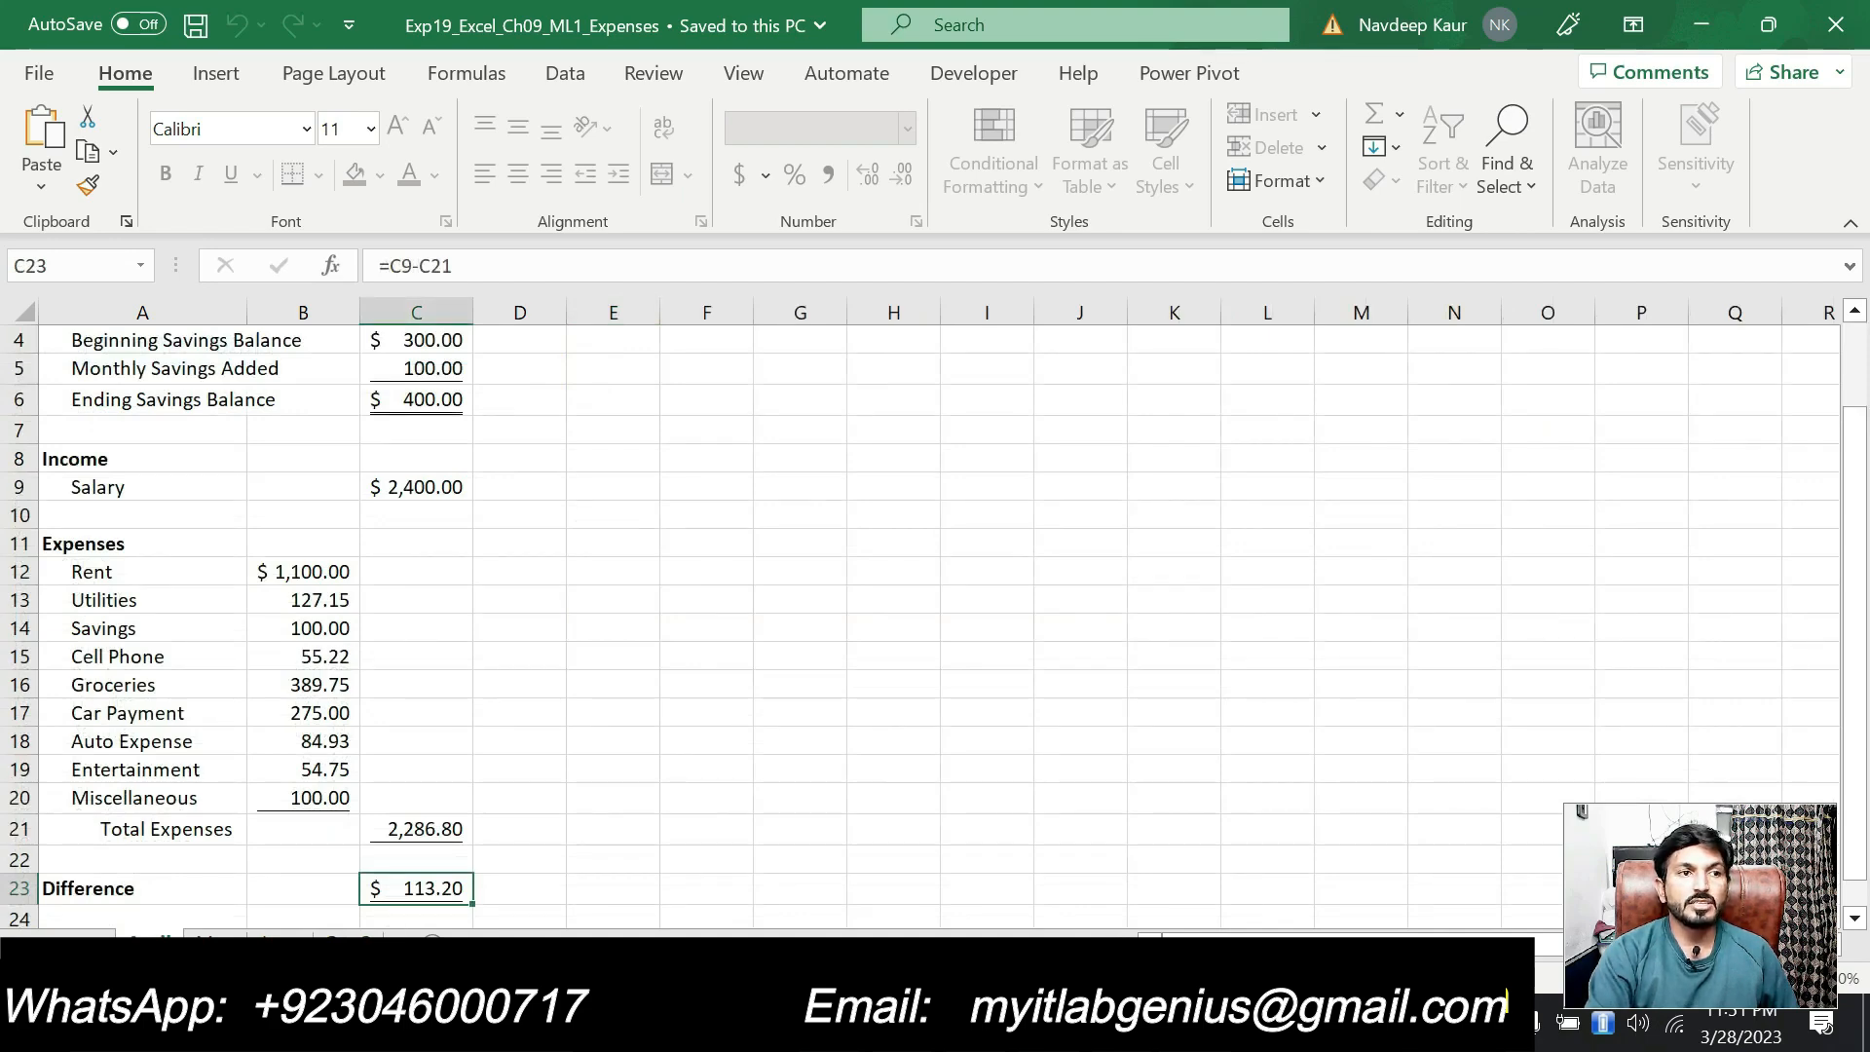
Step: Return to the Qtr 2 worksheet, switch to the Word instructions, and highlight step 9's cell E3 May hyperlink paragraph in bright green
{"action": "key", "text": "ctrl+Page_Up"}
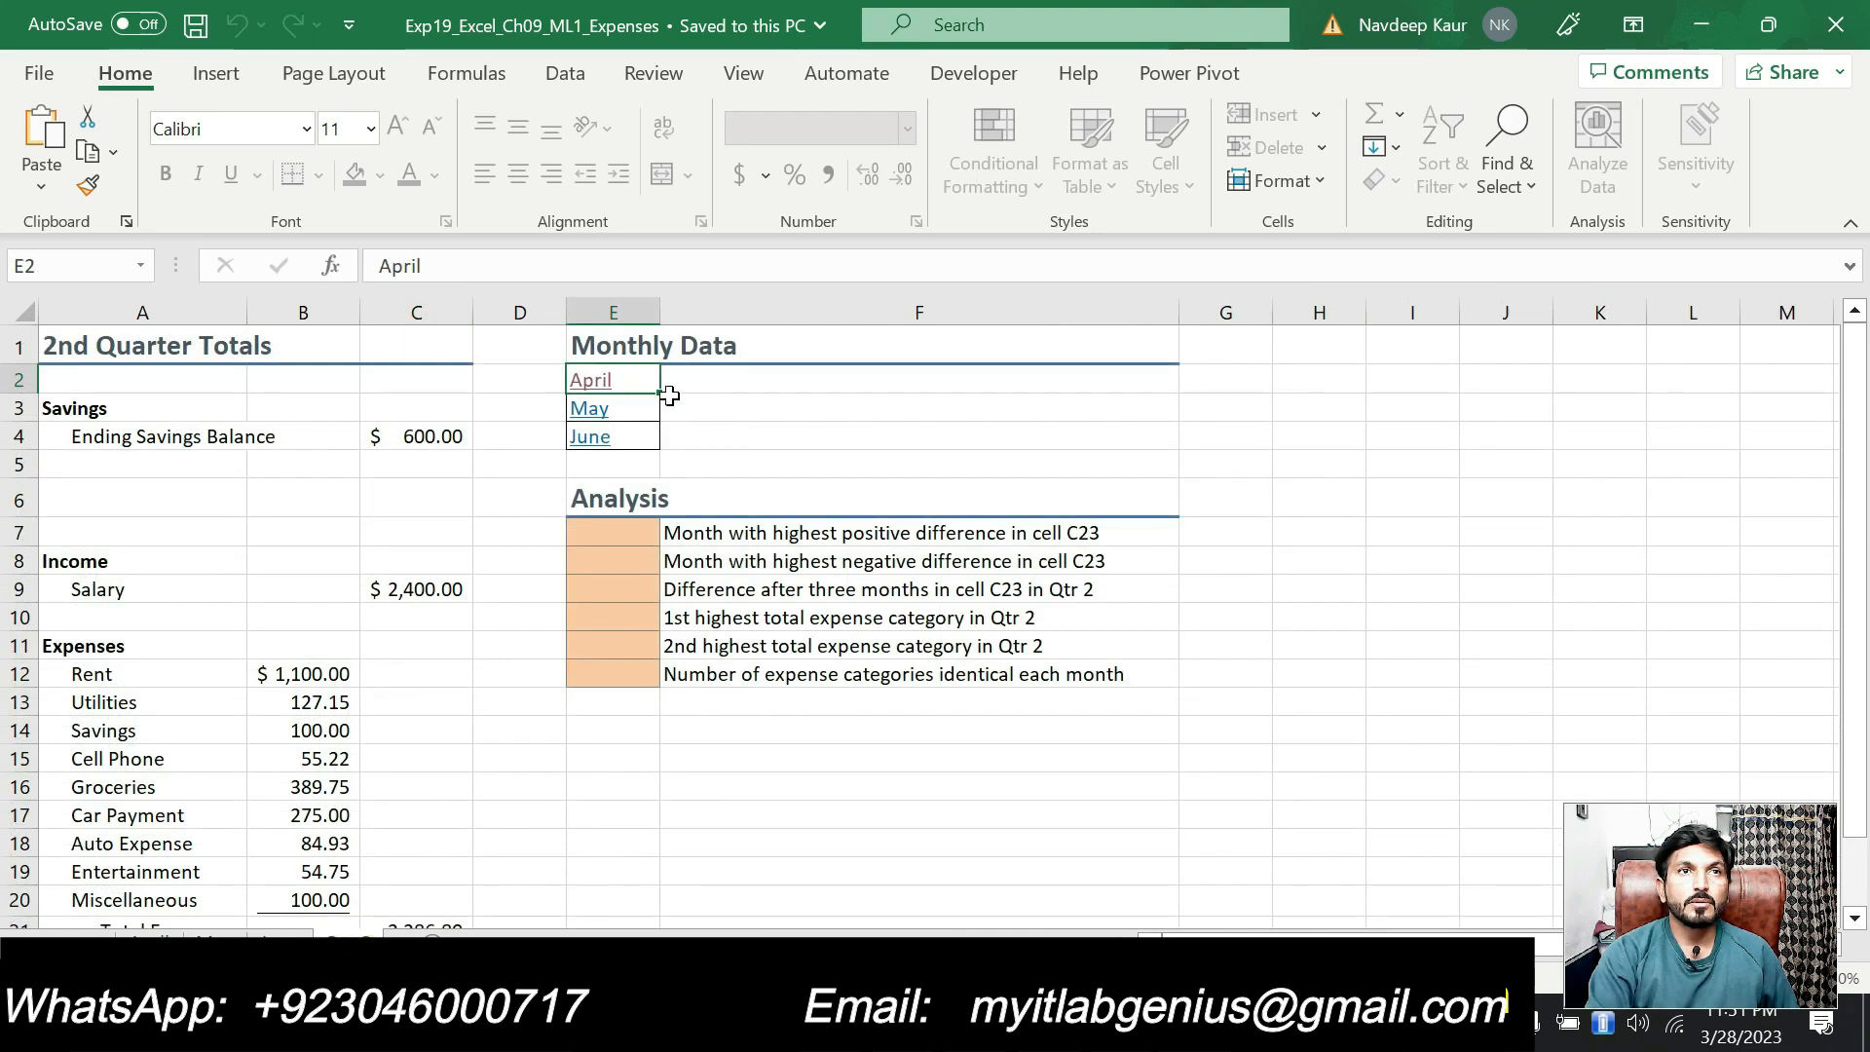
{"action": "left_click", "coordinate": [720, 431]}
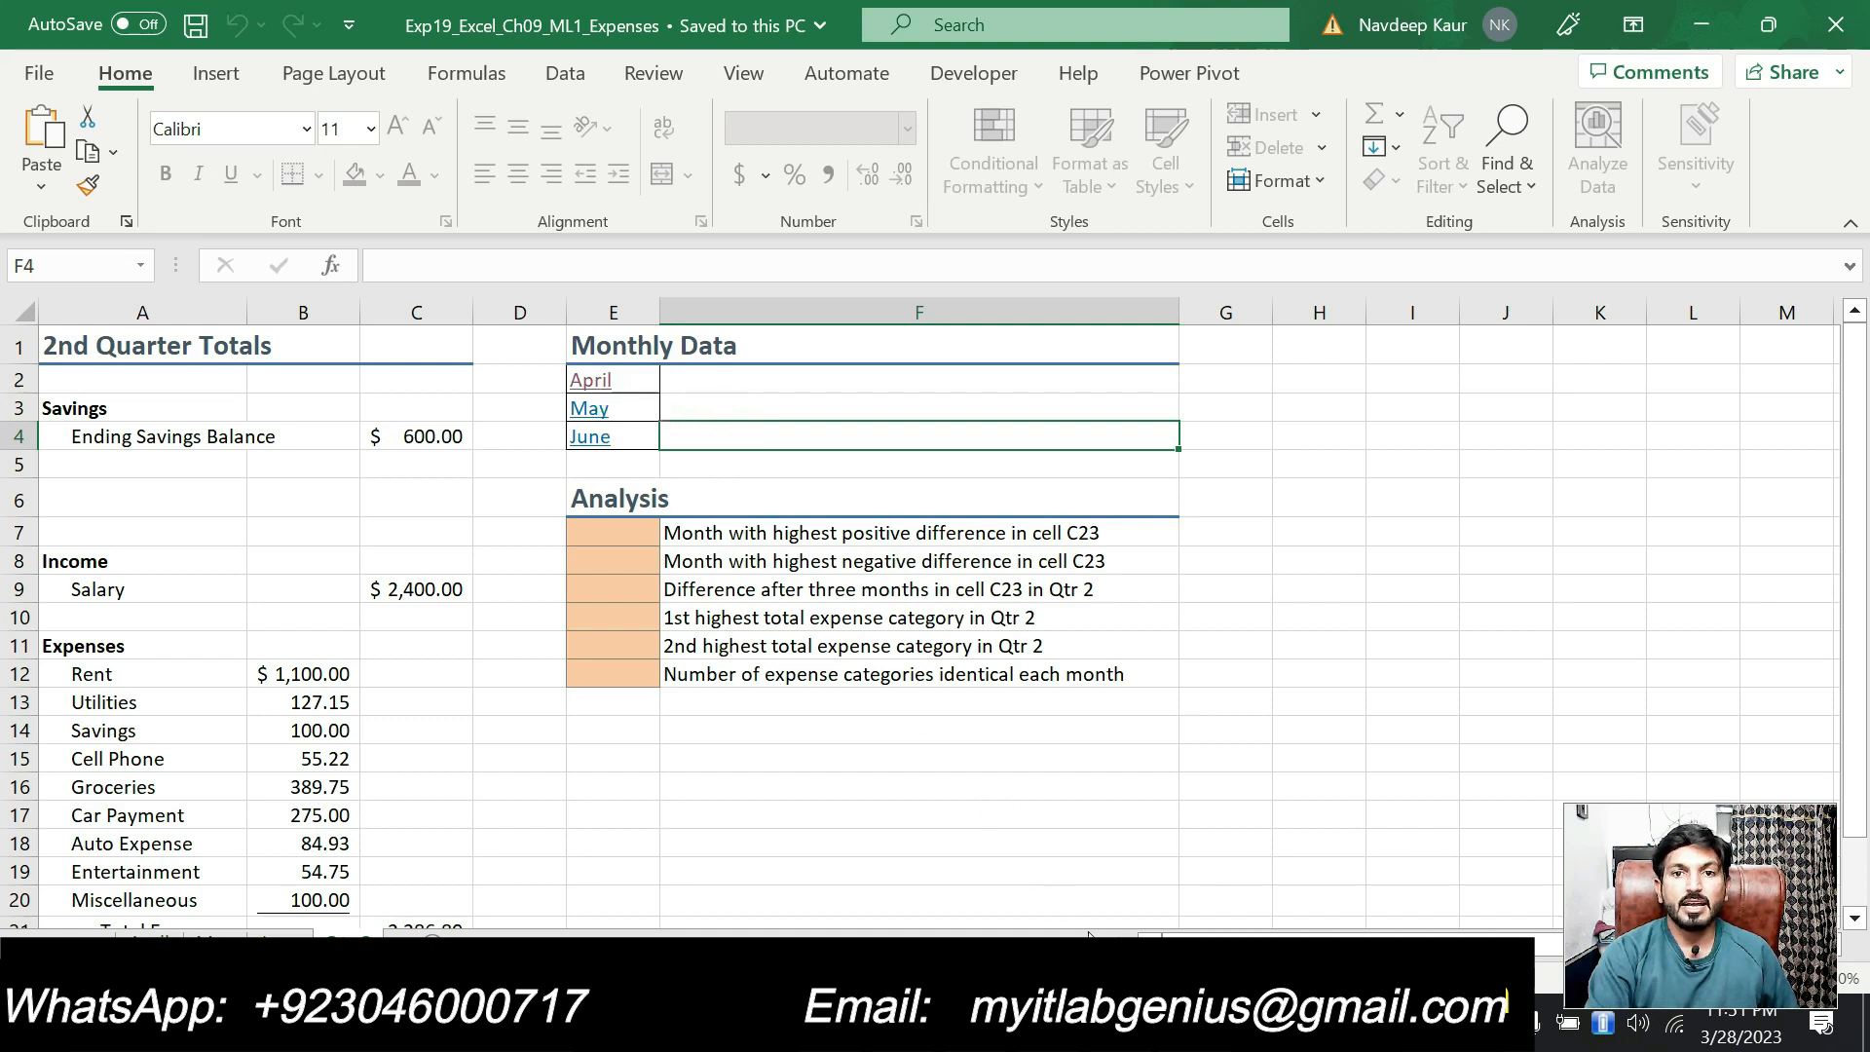
{"action": "key", "text": "alt+Tab"}
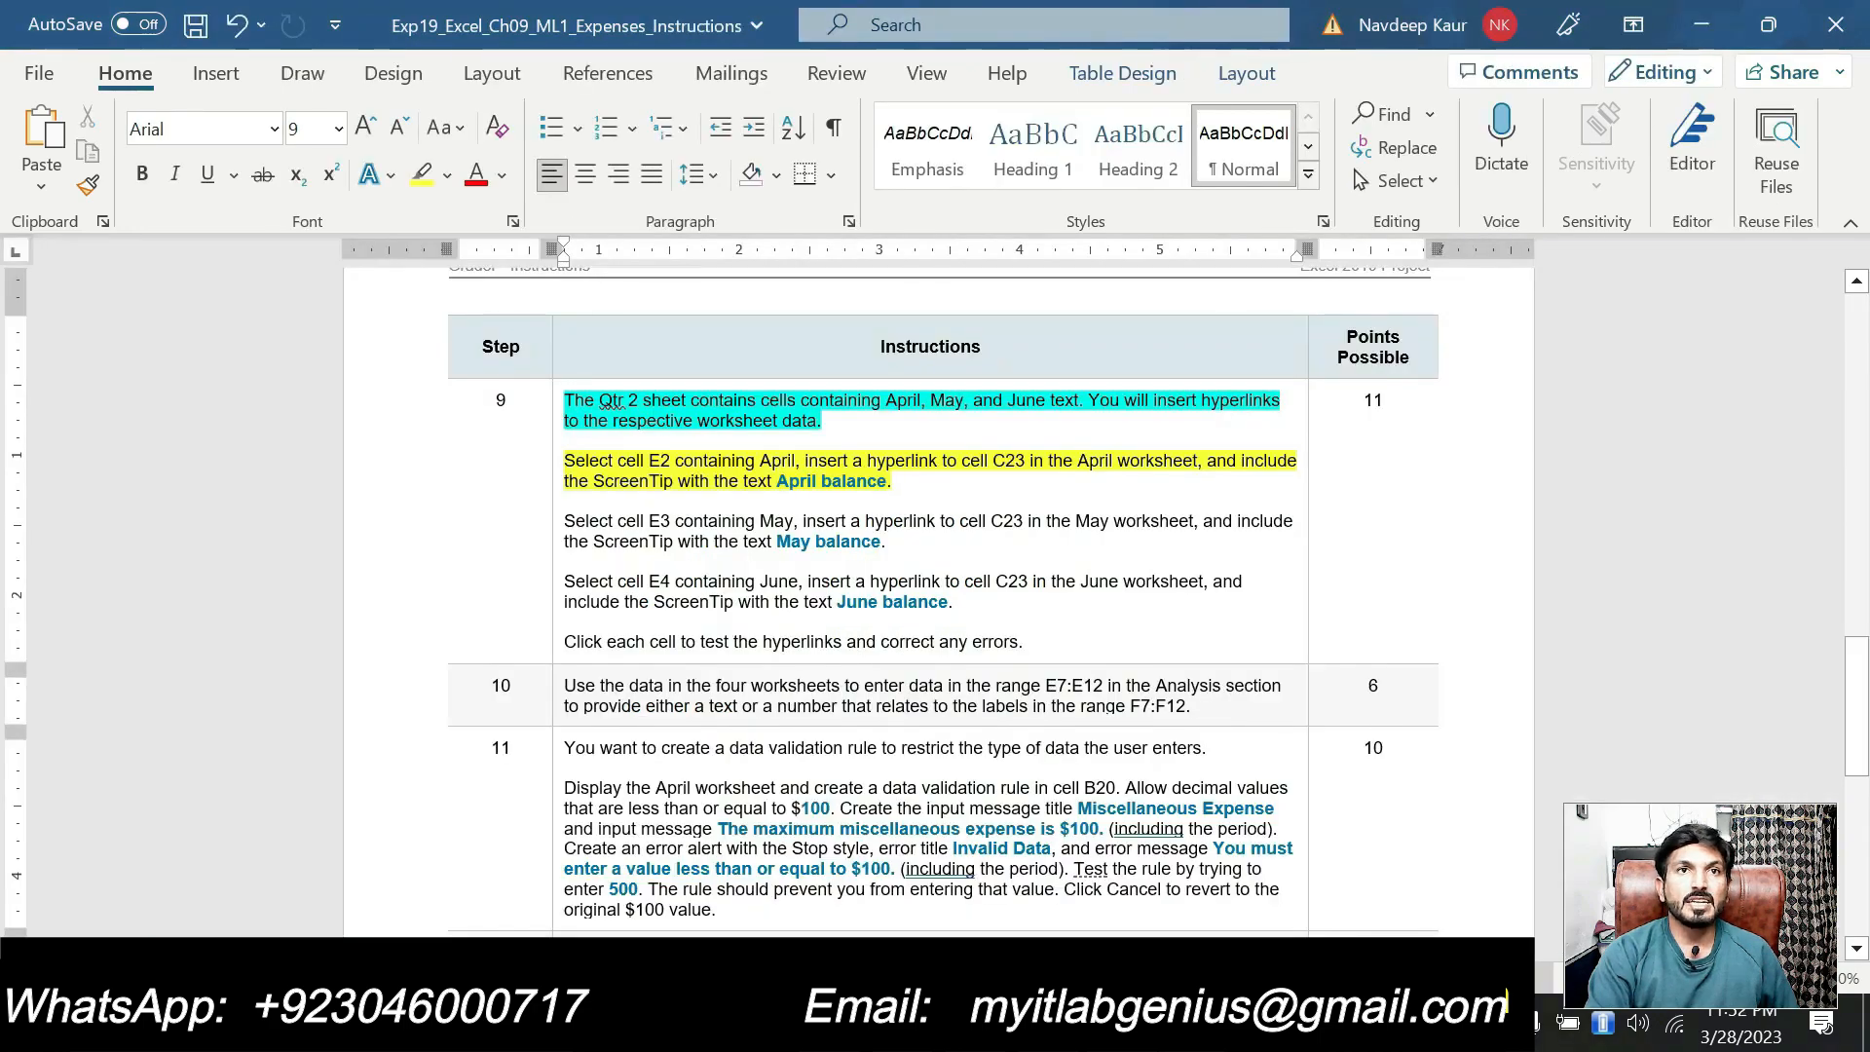
{"action": "left_click_drag", "start_coordinate": [885, 542], "coordinate": [564, 521]}
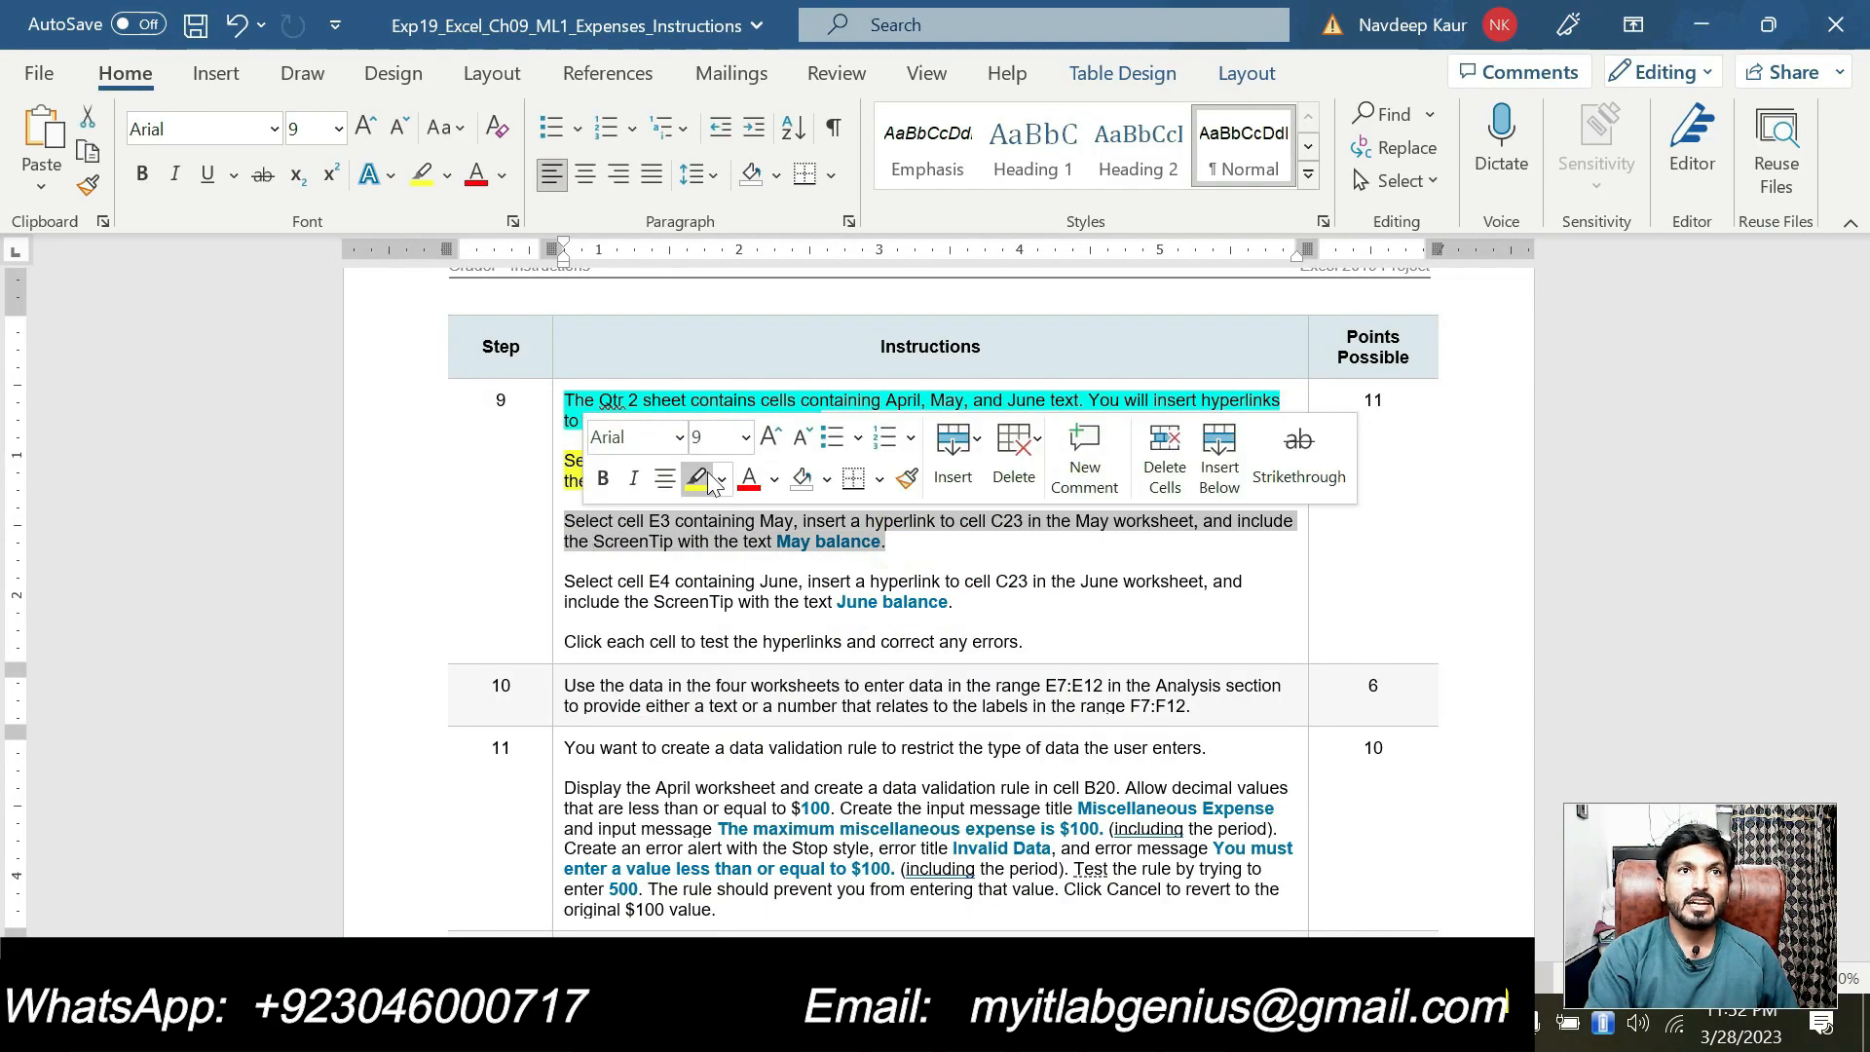
{"action": "left_click", "coordinate": [722, 478]}
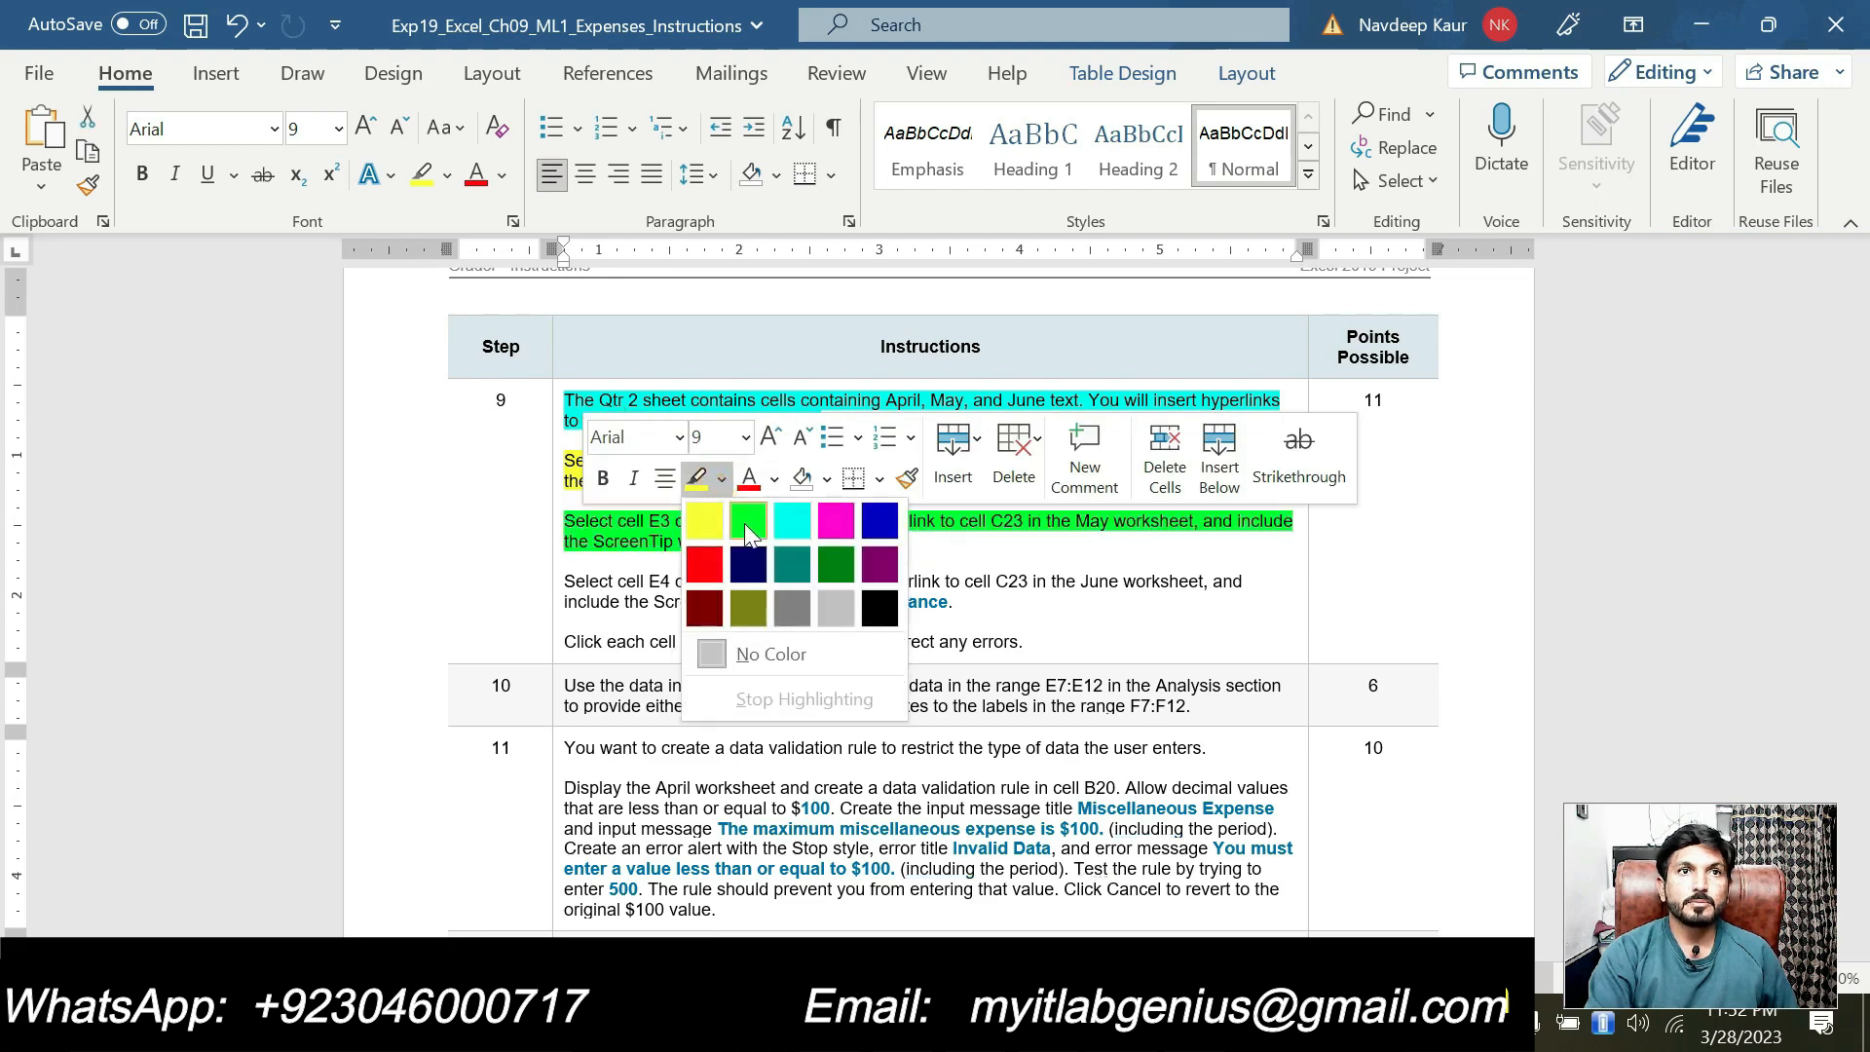
{"action": "left_click", "coordinate": [745, 522]}
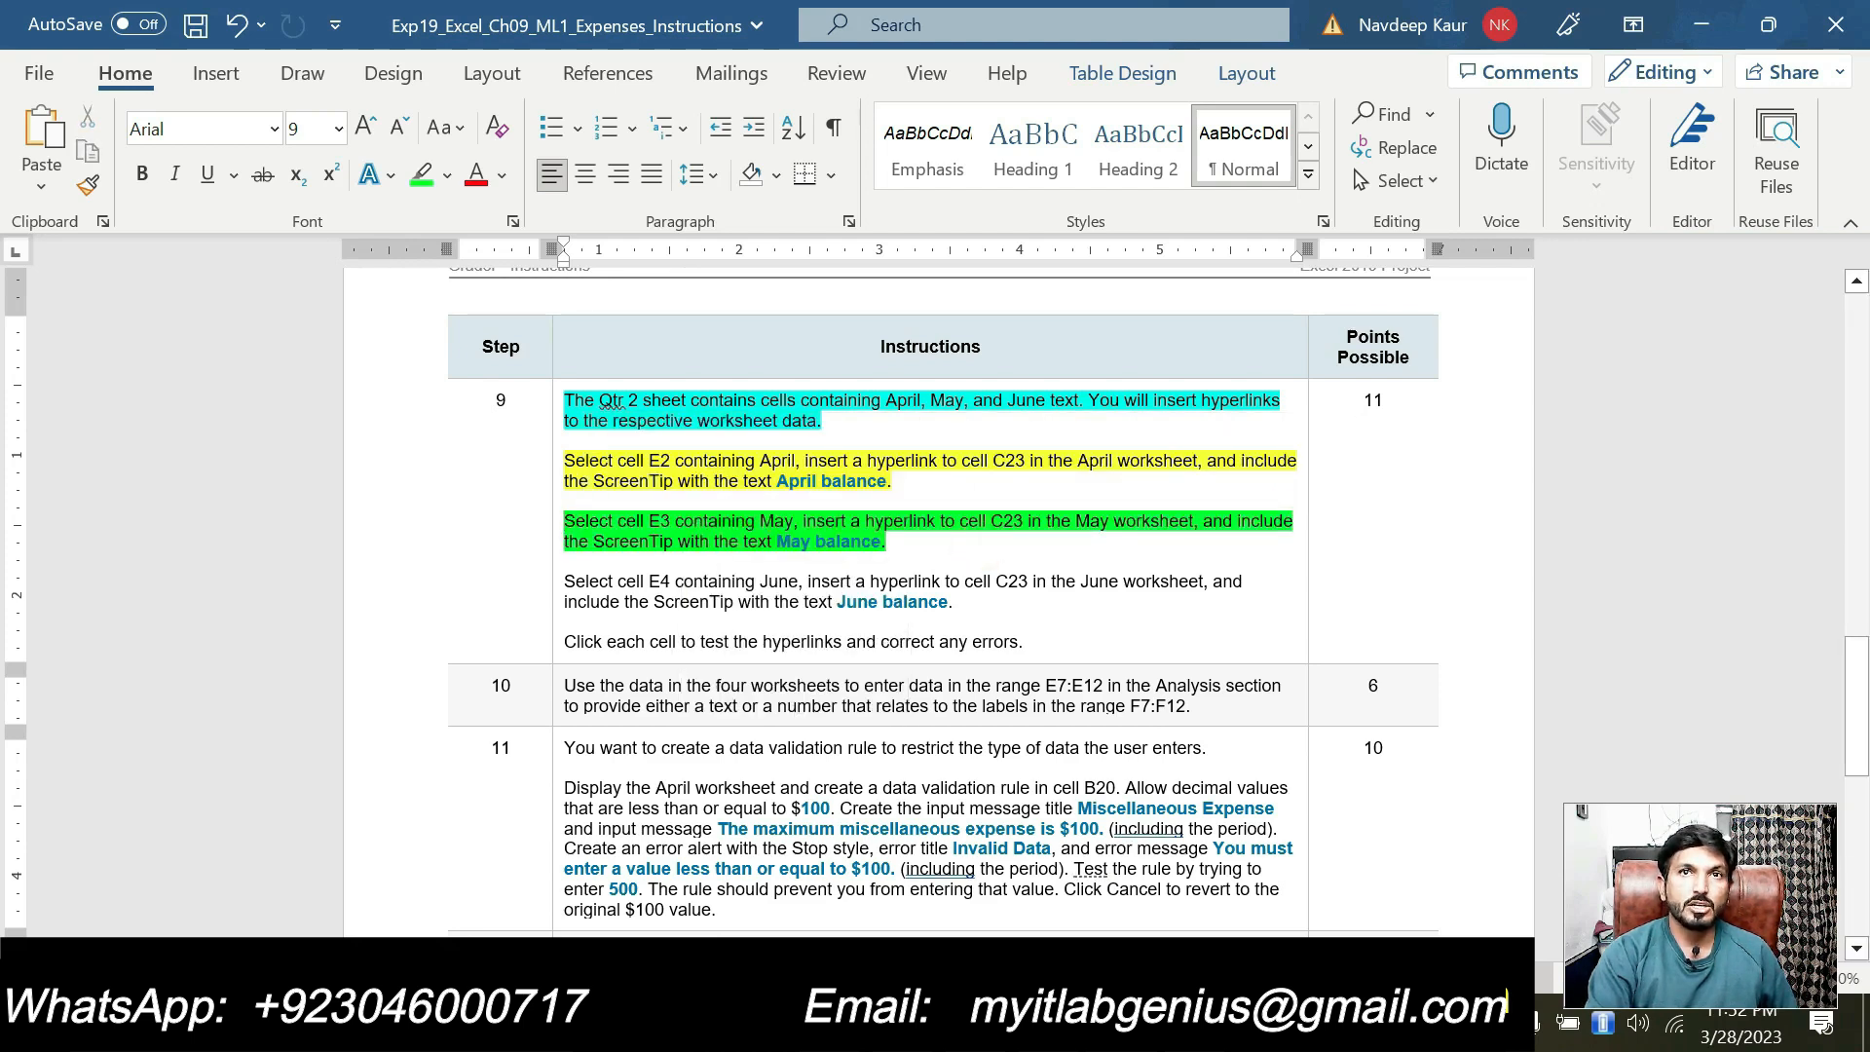
Step: Compare the cell C23 link targets given for the April, May and June hyperlinks in step 9
{"action": "mouse_move", "coordinate": [1075, 522]}
{"action": "left_mouse_down"}
{"action": "mouse_move", "coordinate": [990, 522]}
{"action": "mouse_move", "coordinate": [1110, 522]}
{"action": "left_mouse_up"}
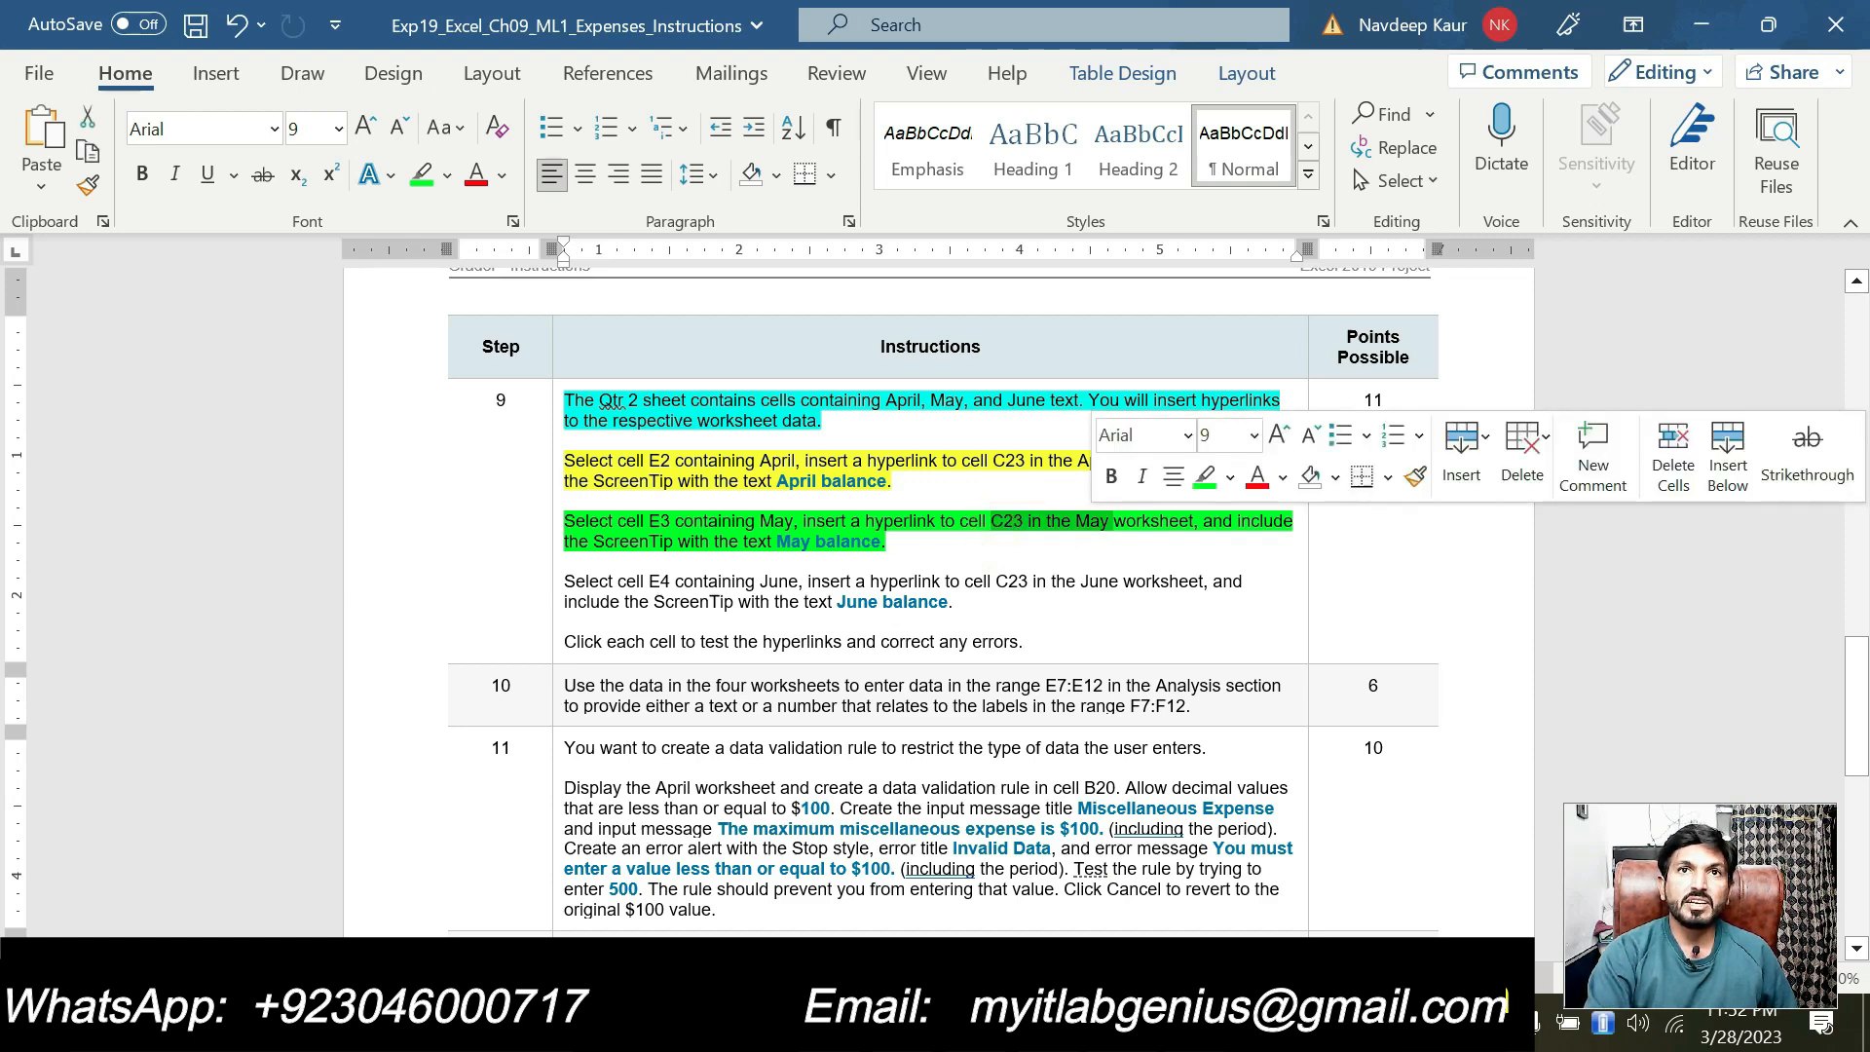
{"action": "left_click_drag", "start_coordinate": [992, 460], "coordinate": [1116, 461]}
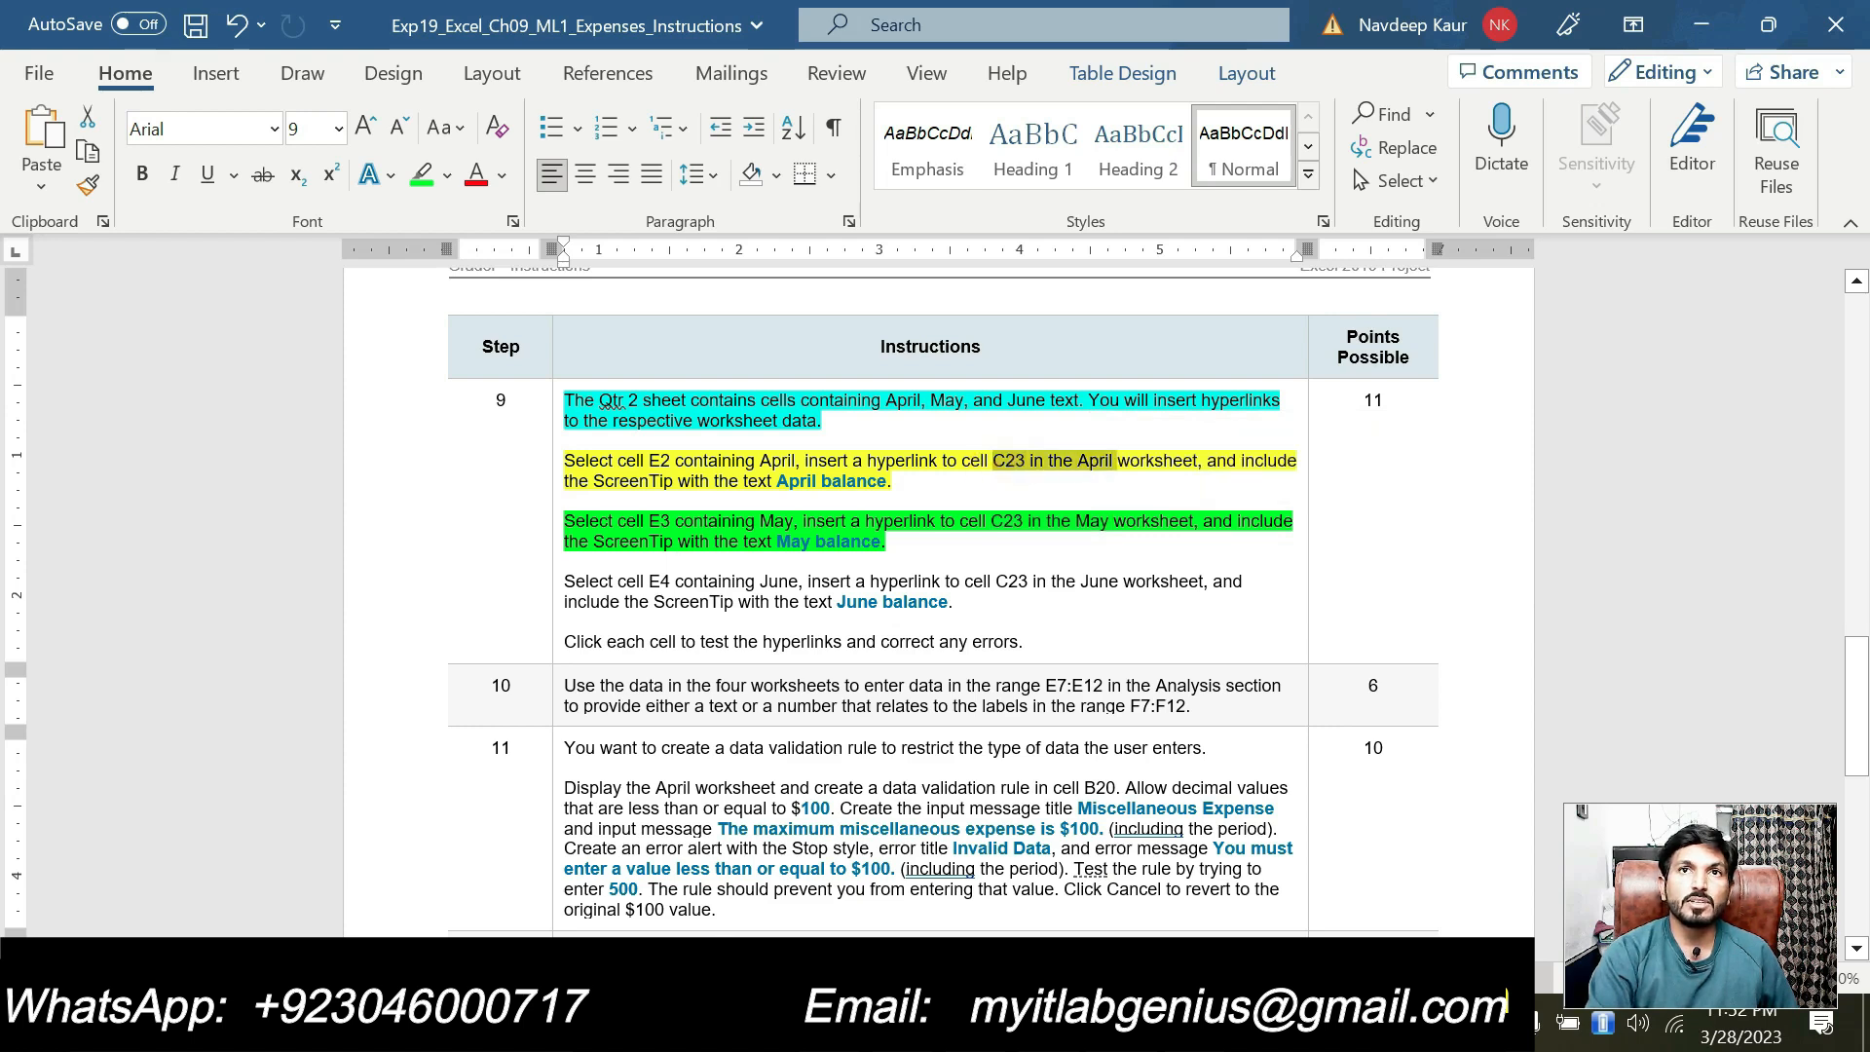
{"action": "left_click_drag", "start_coordinate": [995, 581], "coordinate": [1118, 581]}
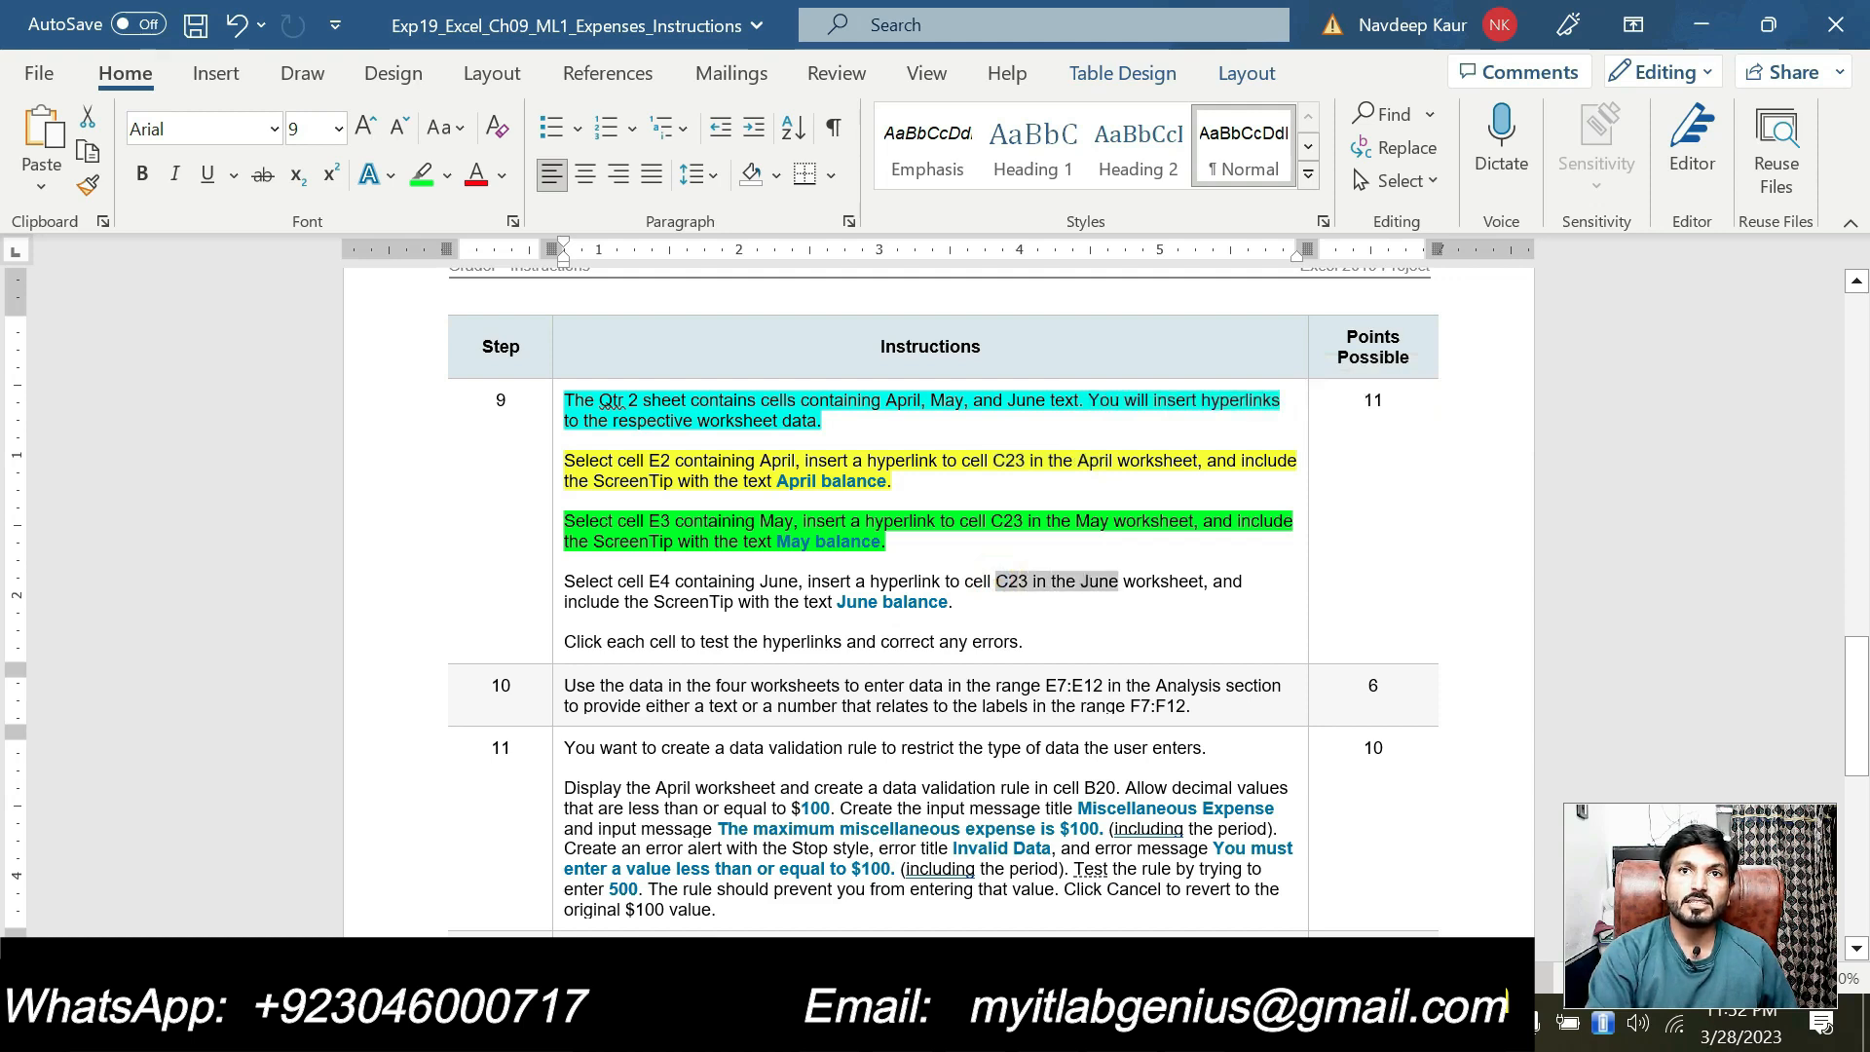
{"action": "left_click", "coordinate": [885, 542]}
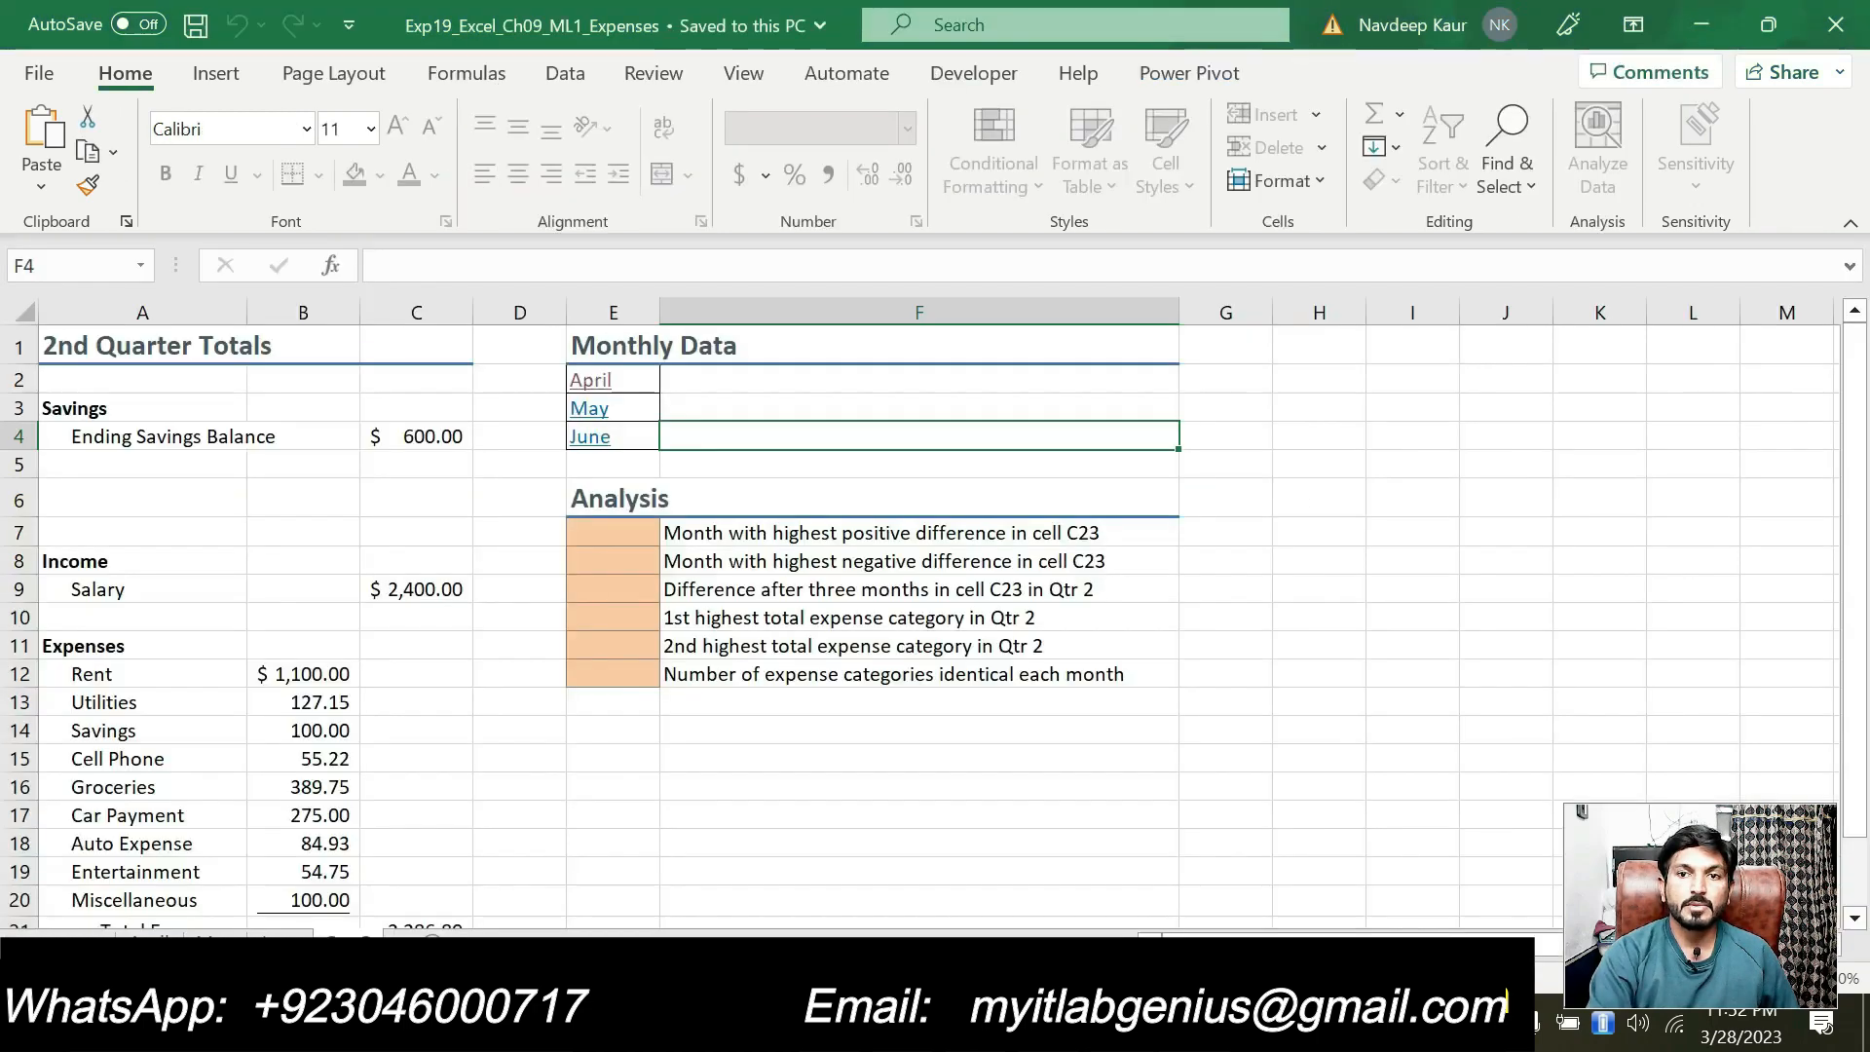
Step: Switch to the Excel workbook, test the May hyperlink and its ScreenTip in cell E3, and return to the Qtr 2 worksheet
{"action": "key", "text": "alt+Tab"}
{"action": "mouse_move", "coordinate": [584, 414]}
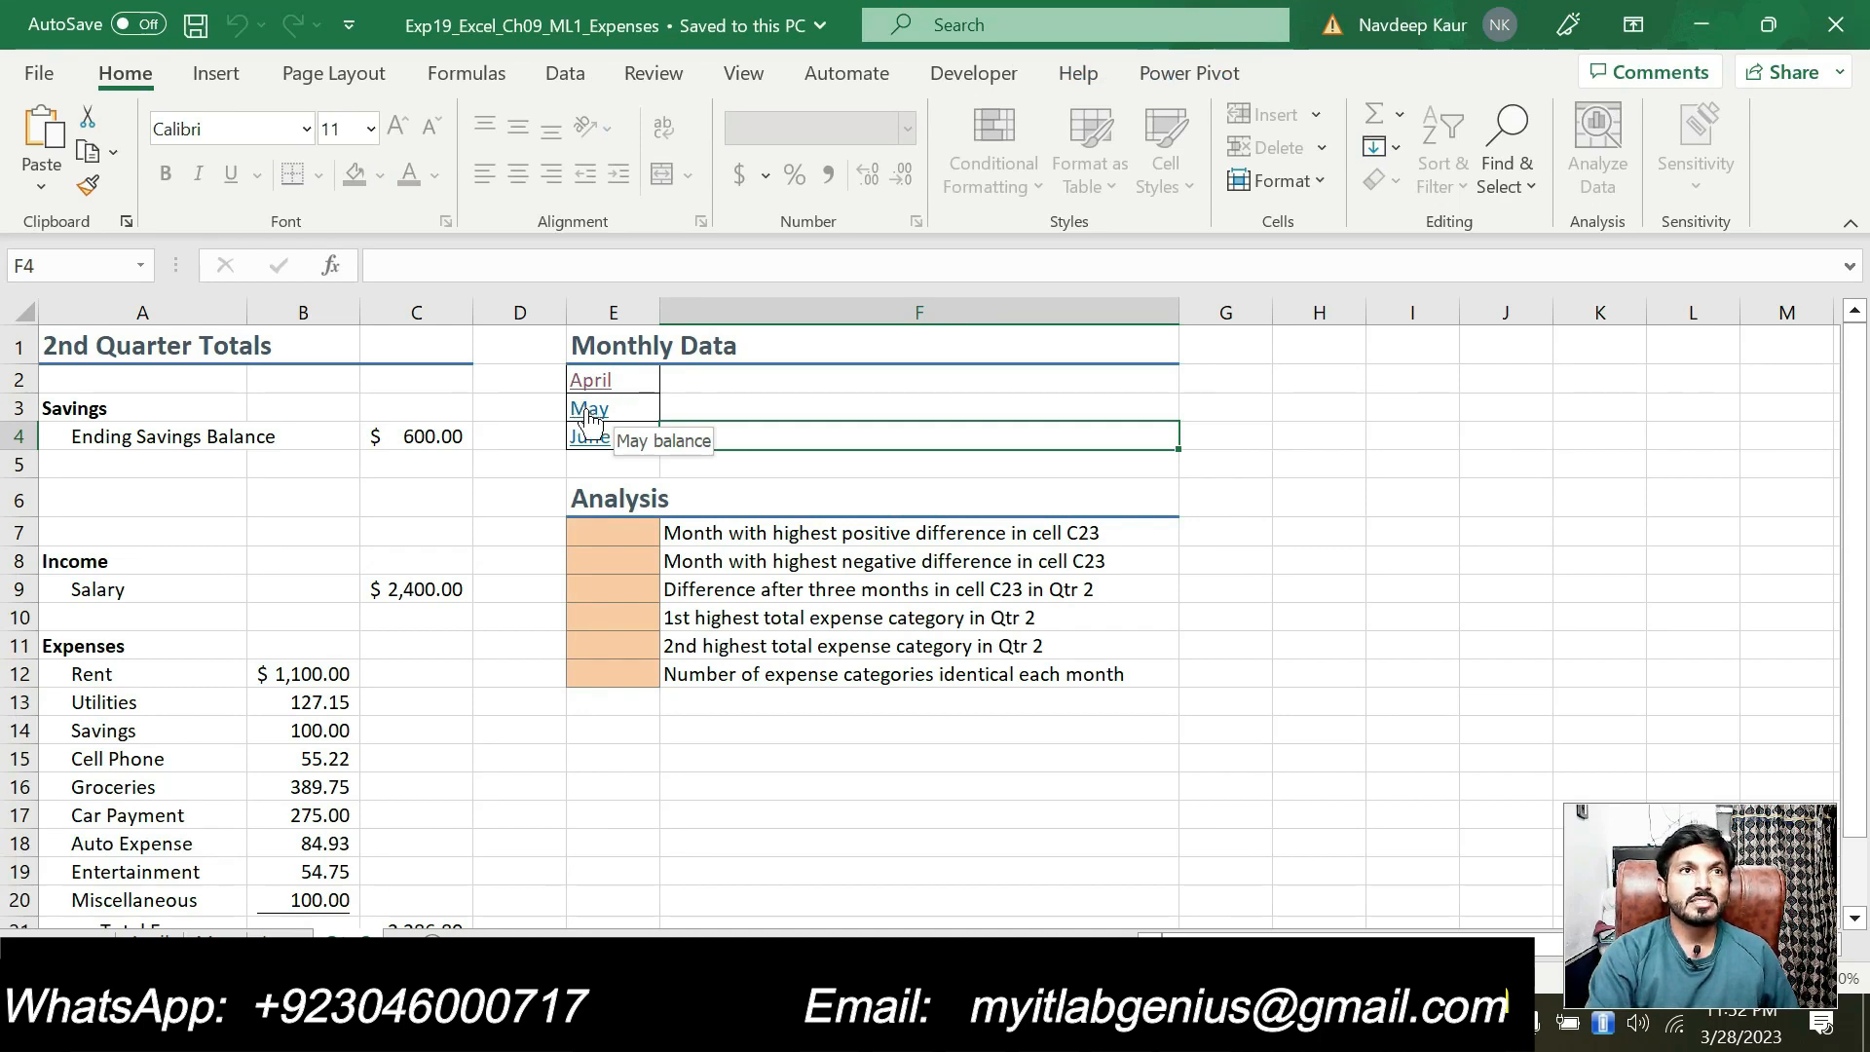
{"action": "left_click", "coordinate": [588, 409]}
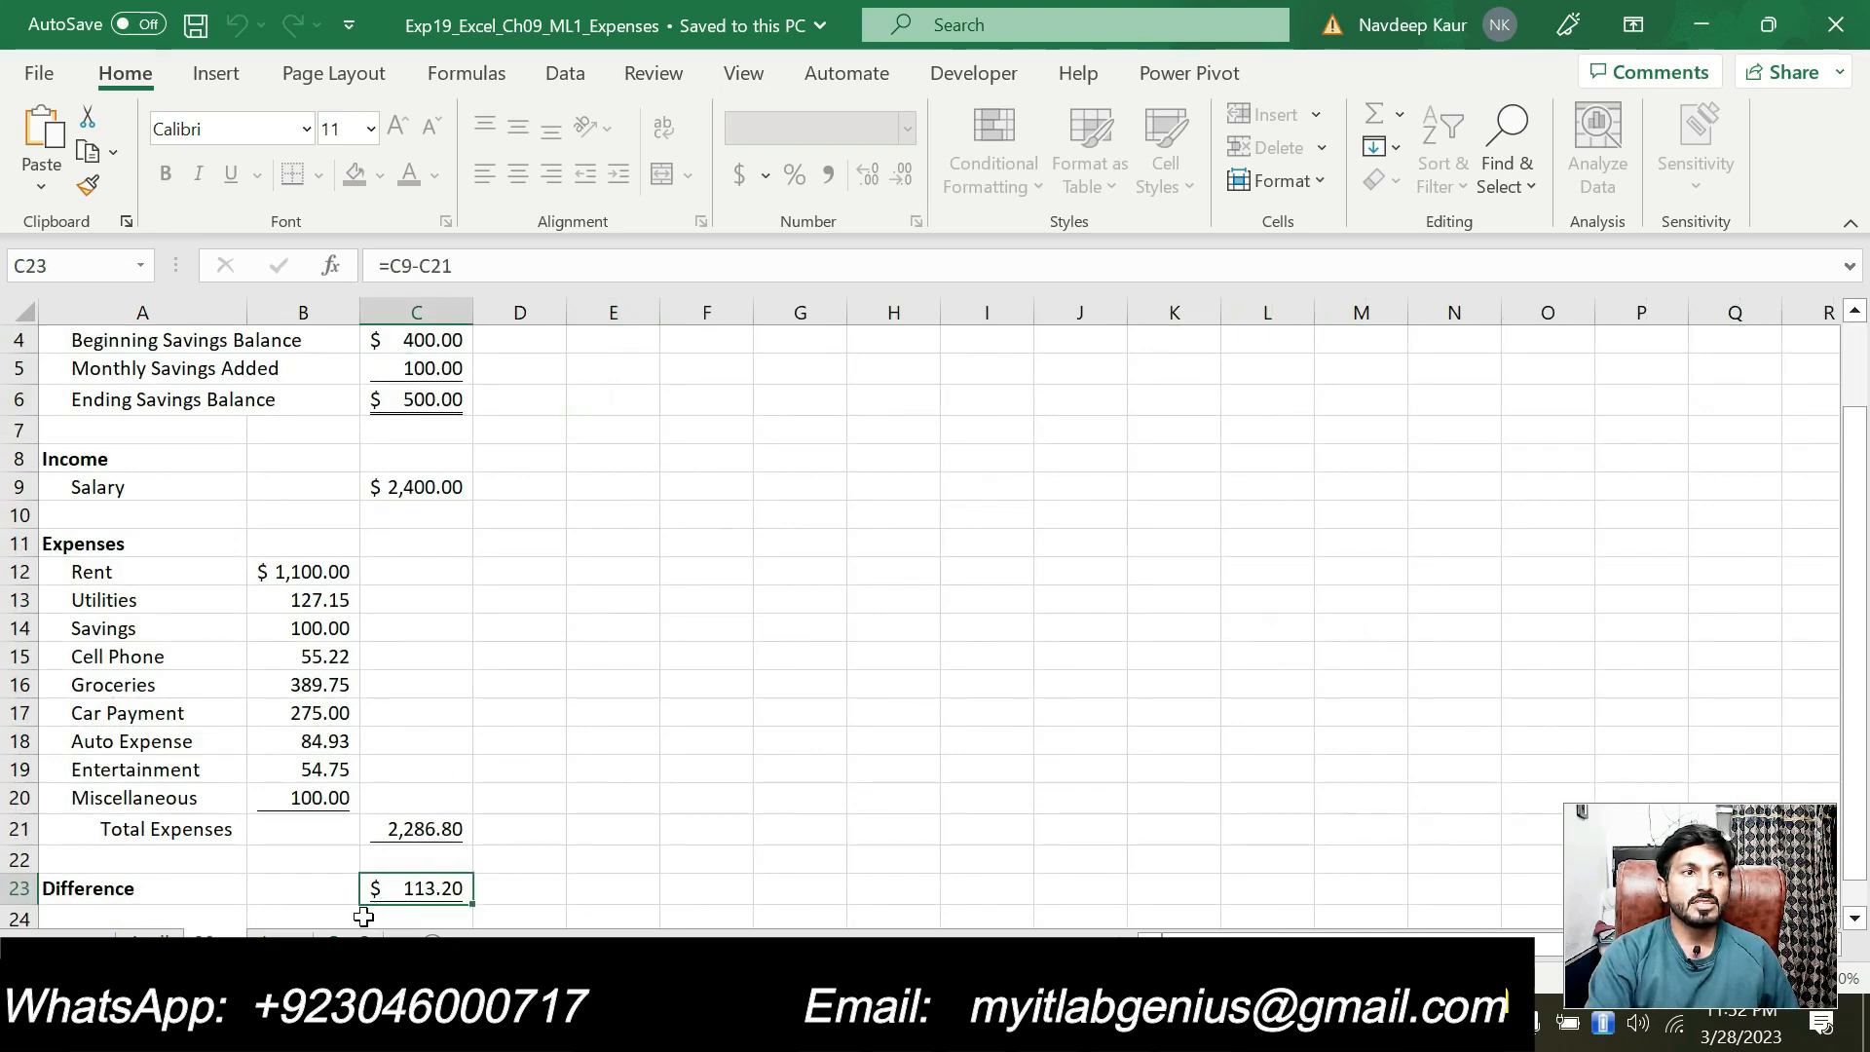
{"action": "left_click", "coordinate": [348, 943]}
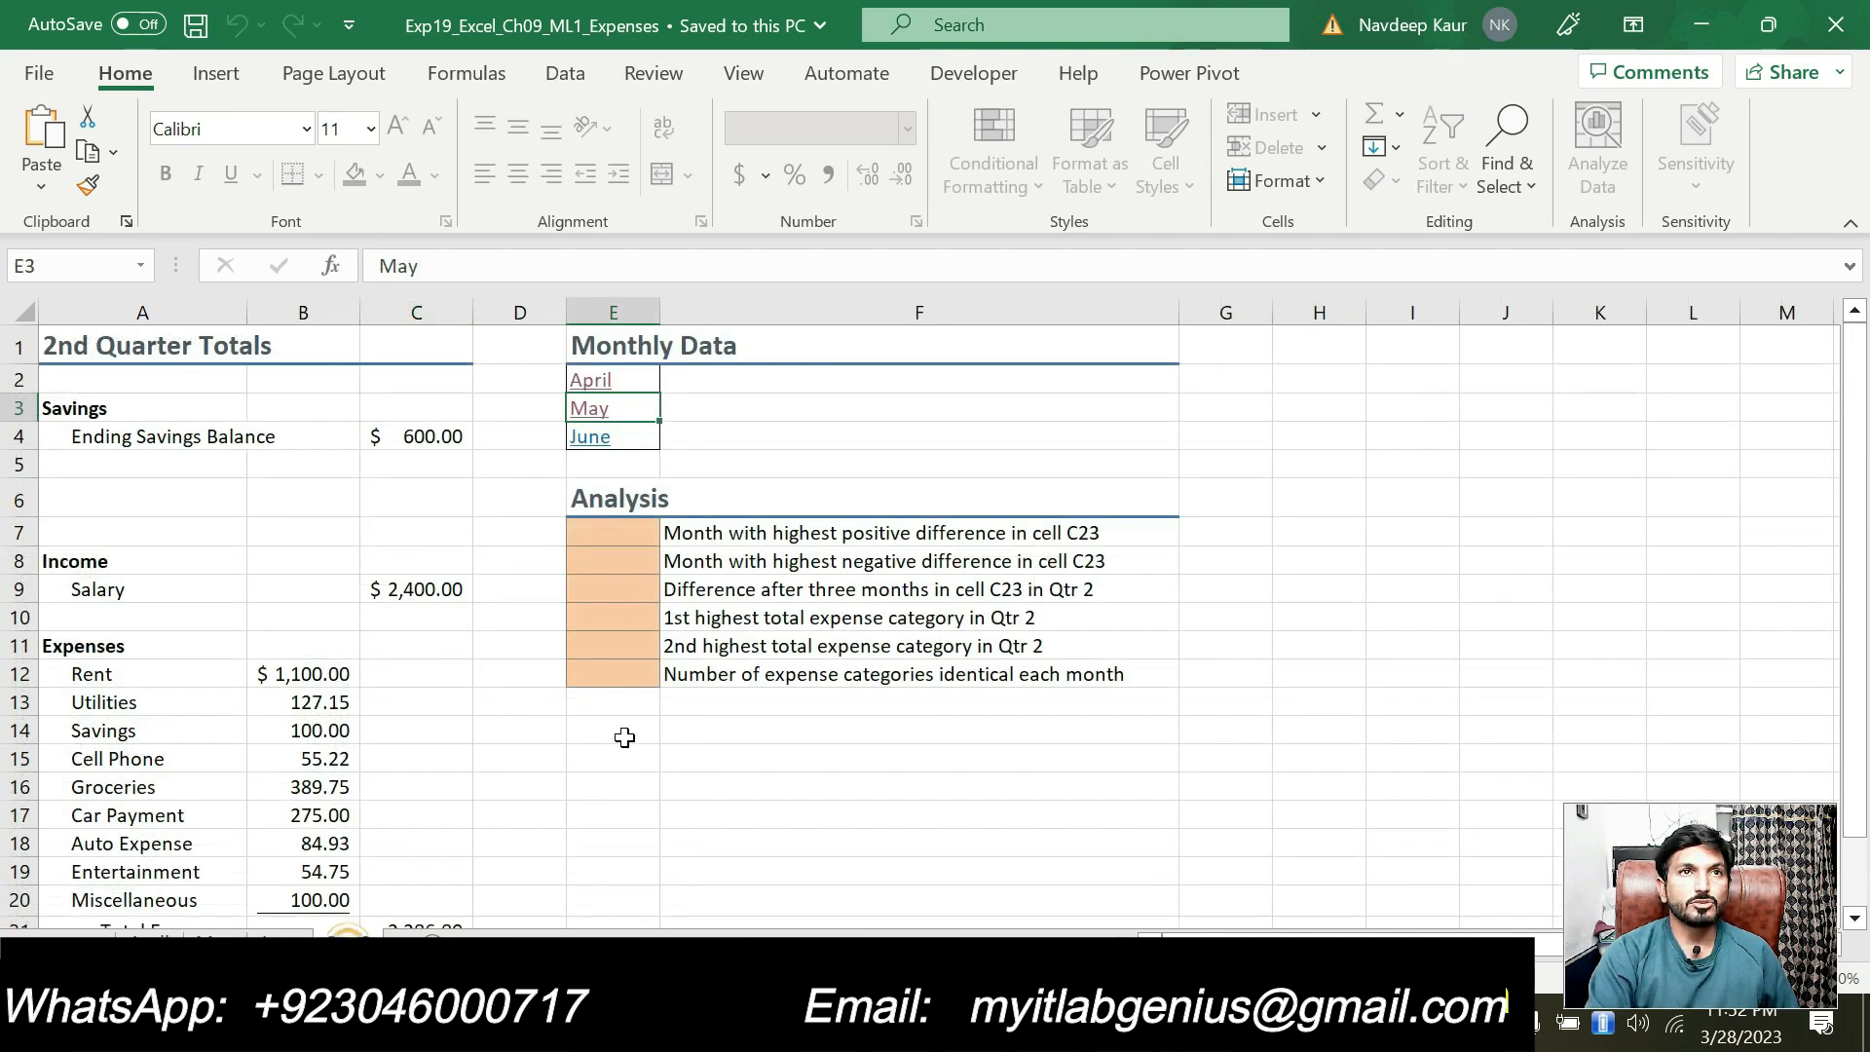
Step: Check the June balance ScreenTip text in the Word instructions, test the June hyperlink in cell E4 of the workbook, and return to Qtr 2
{"action": "mouse_move", "coordinate": [601, 453]}
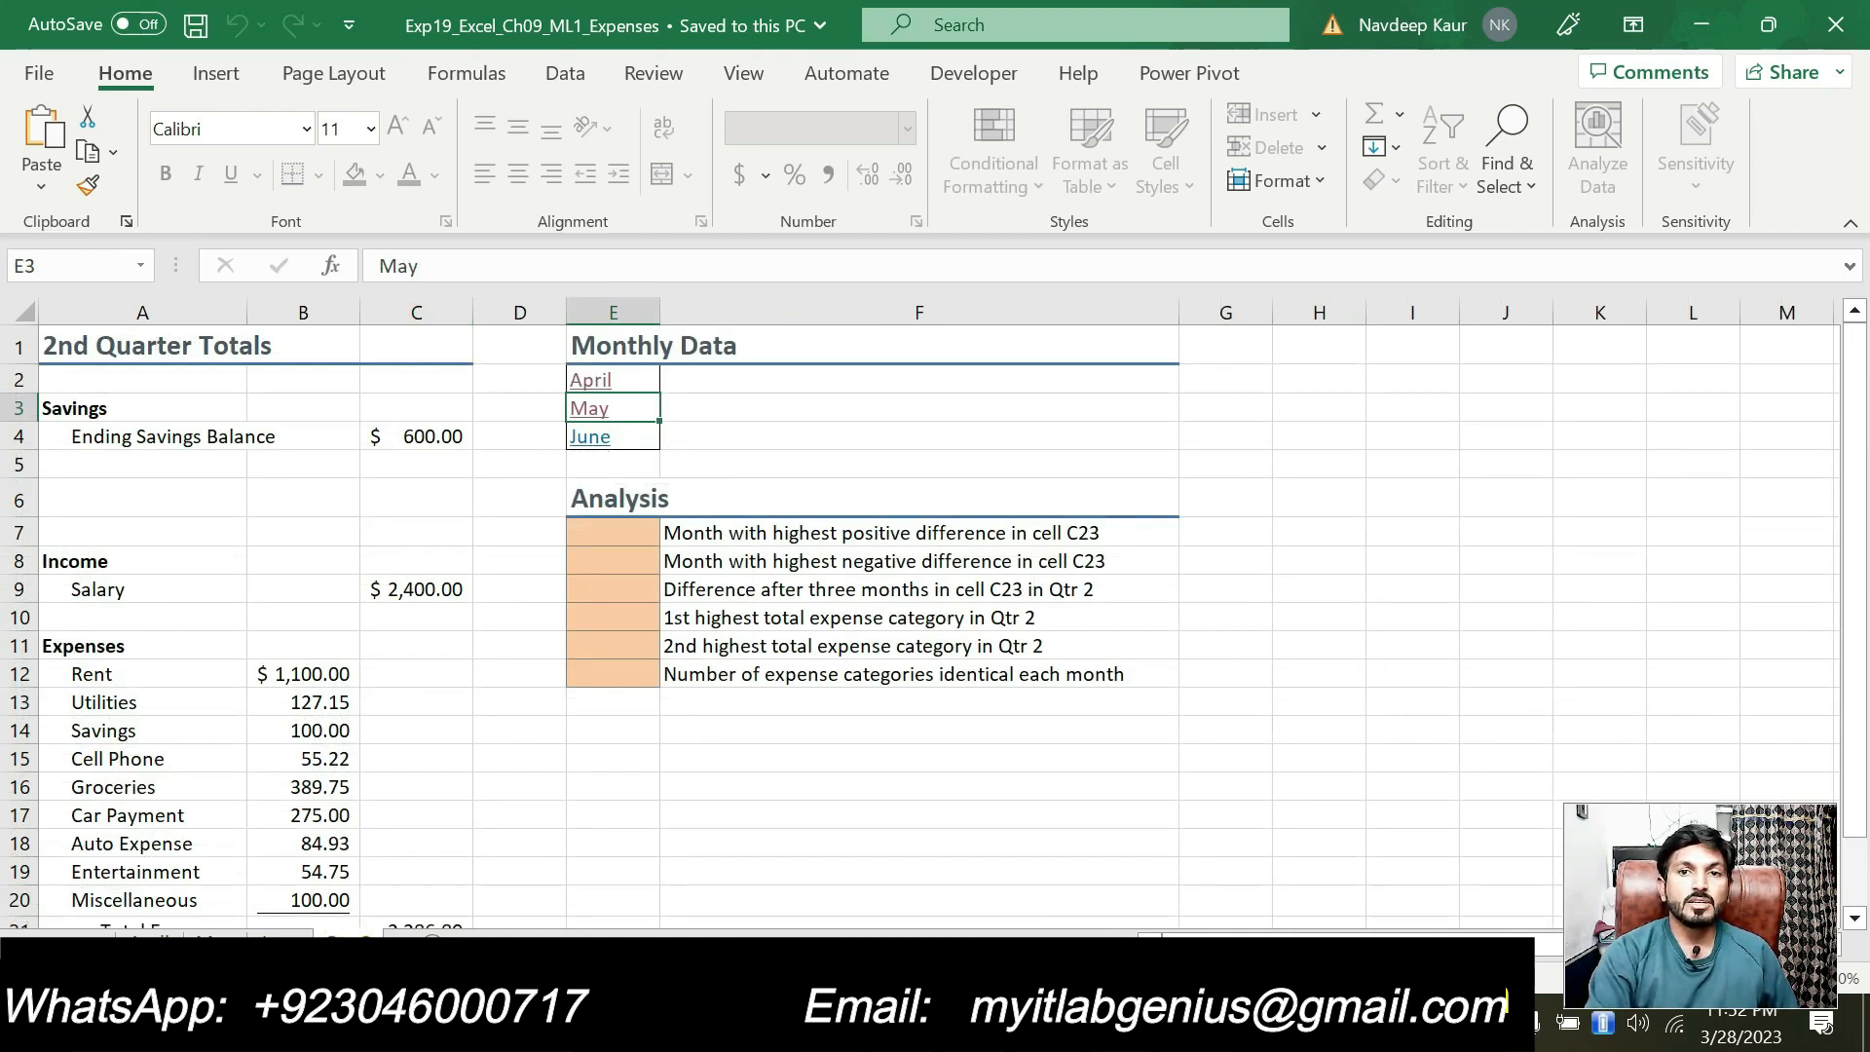
{"action": "key", "text": "alt+Tab"}
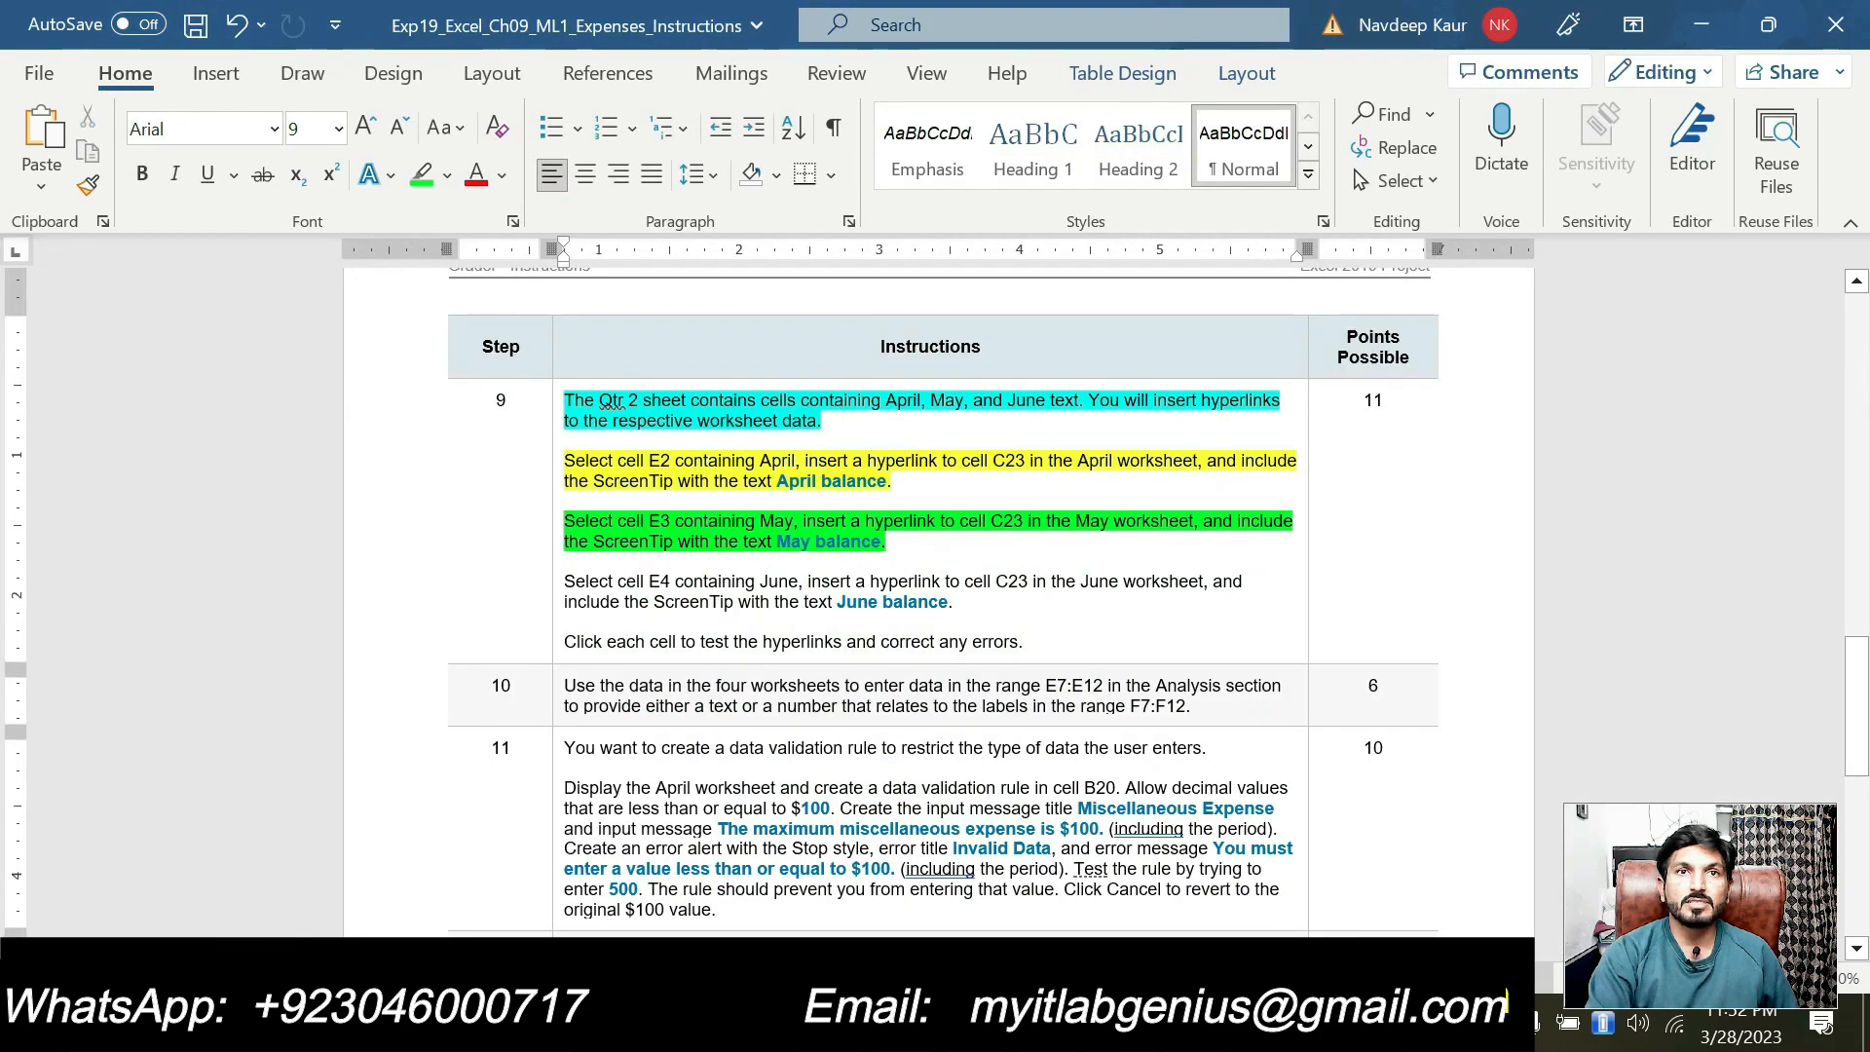
{"action": "left_click_drag", "start_coordinate": [959, 601], "coordinate": [841, 603]}
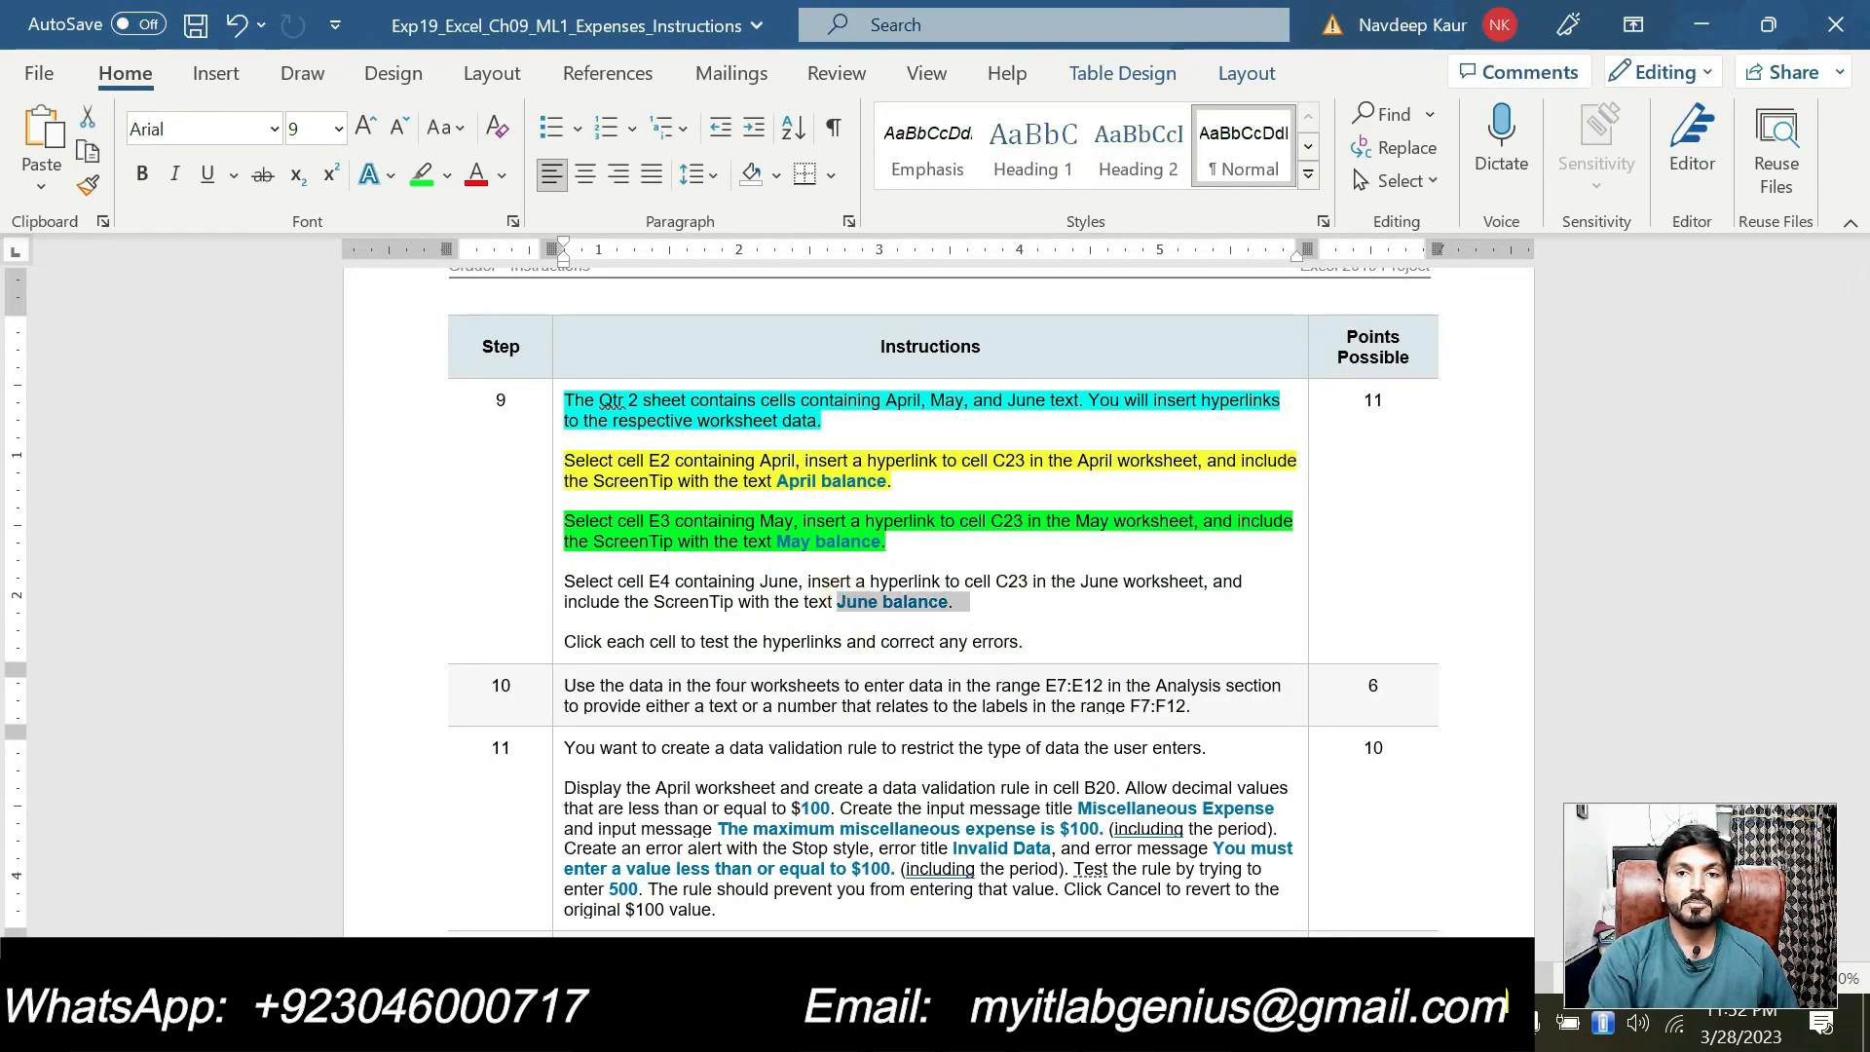
{"action": "key", "text": "alt+Tab"}
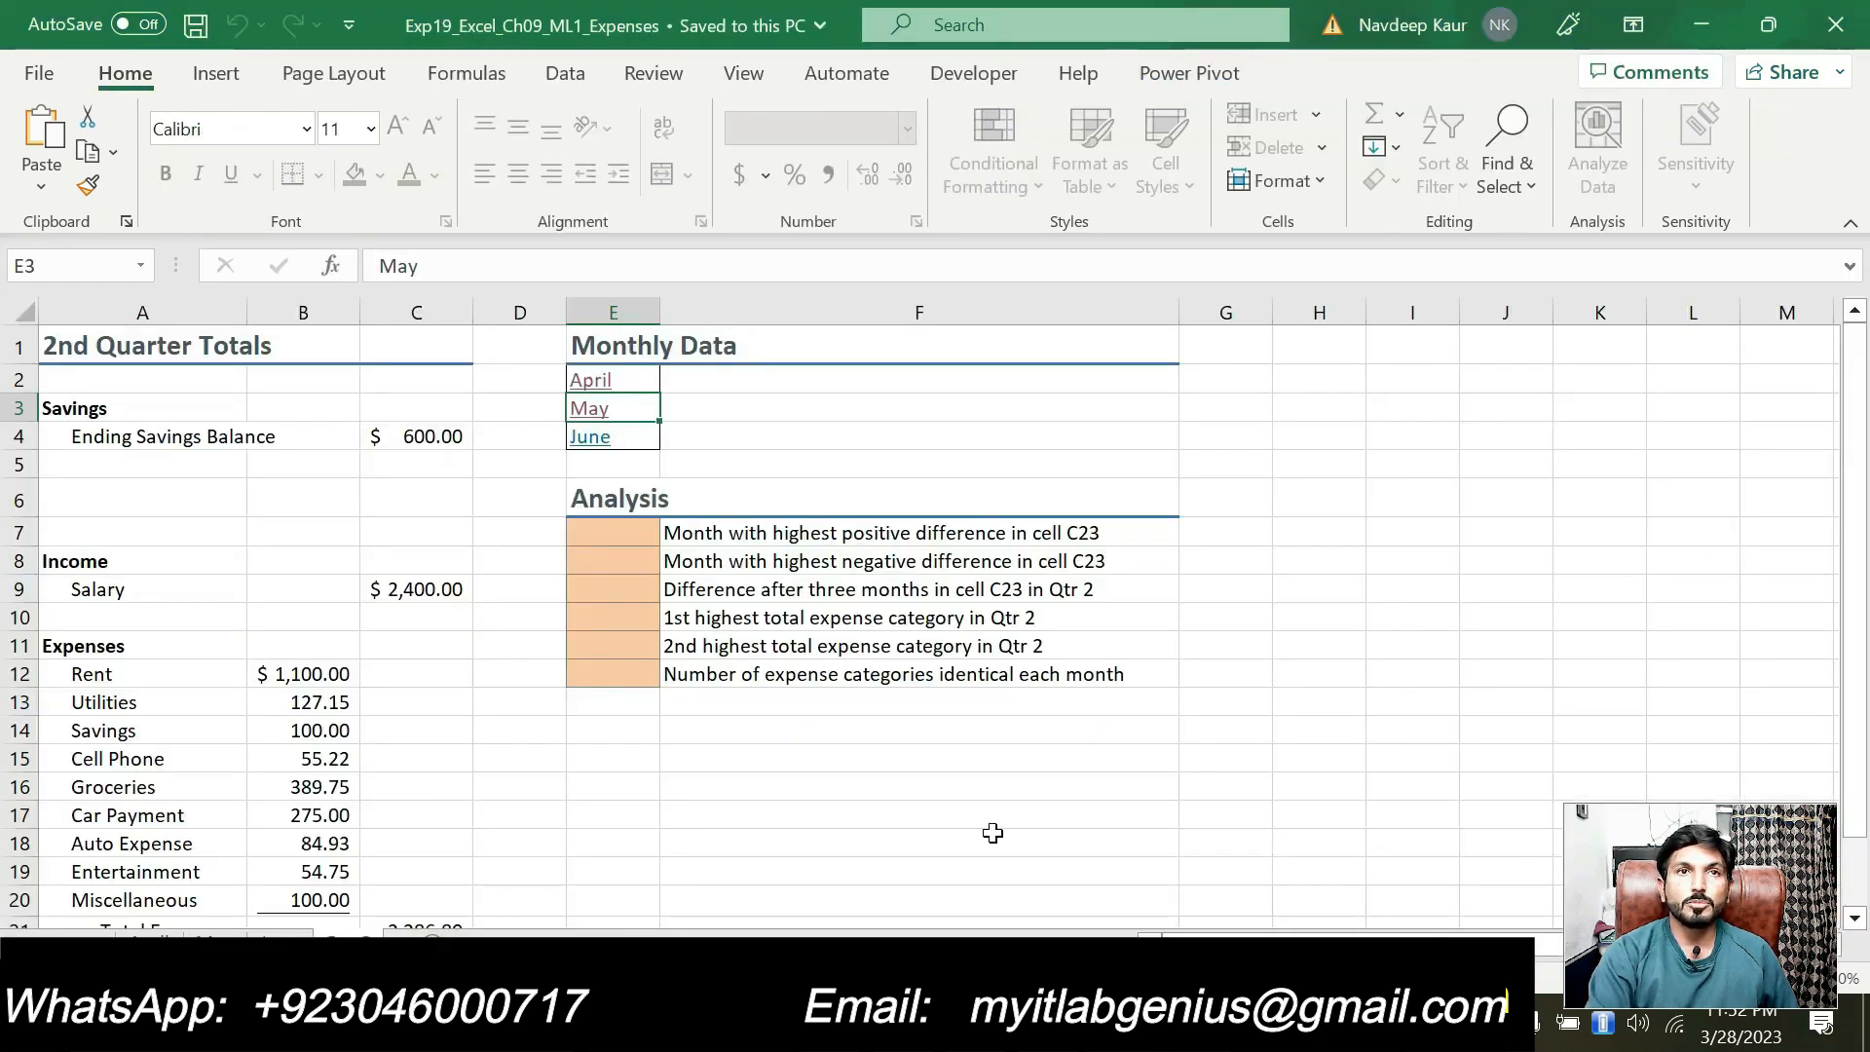
{"action": "left_click", "coordinate": [602, 438]}
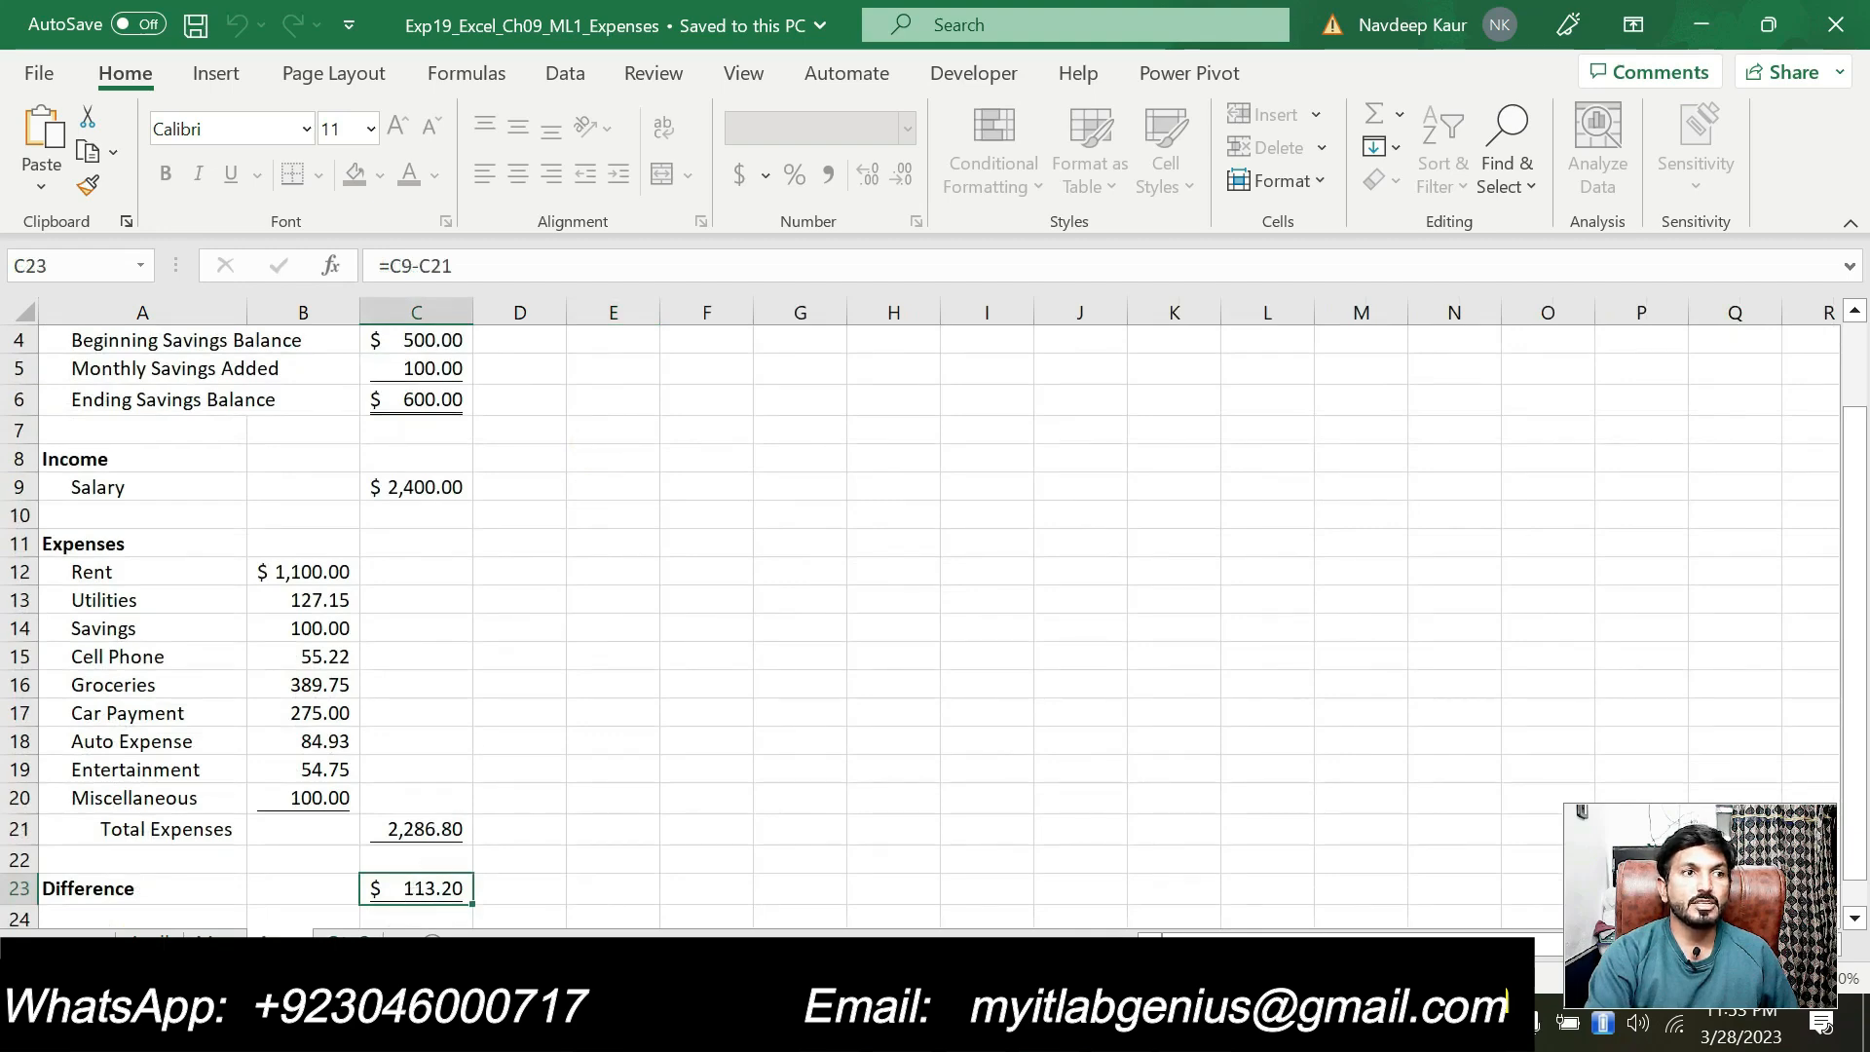
{"action": "left_click", "coordinate": [358, 932]}
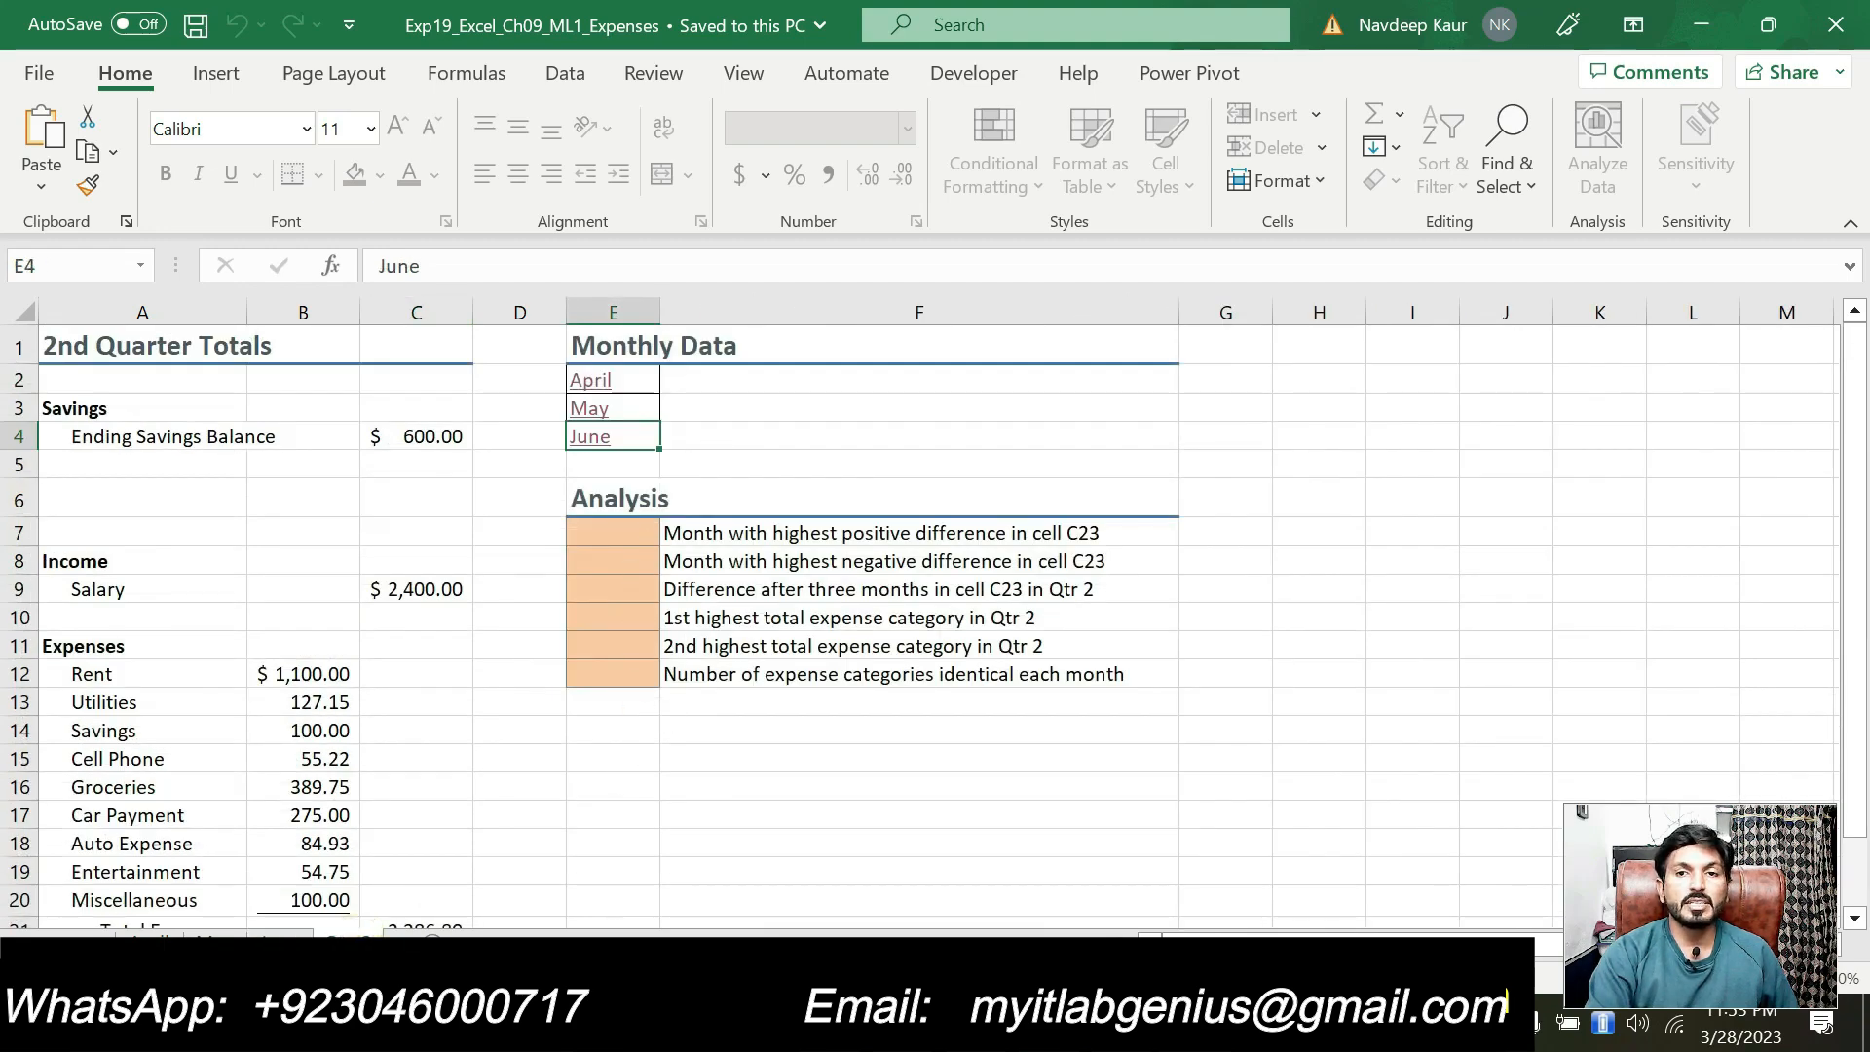
Step: Switch to the Word instructions and remove the highlighting from step 9's introductory, April and May paragraphs
{"action": "key", "text": "alt+Tab"}
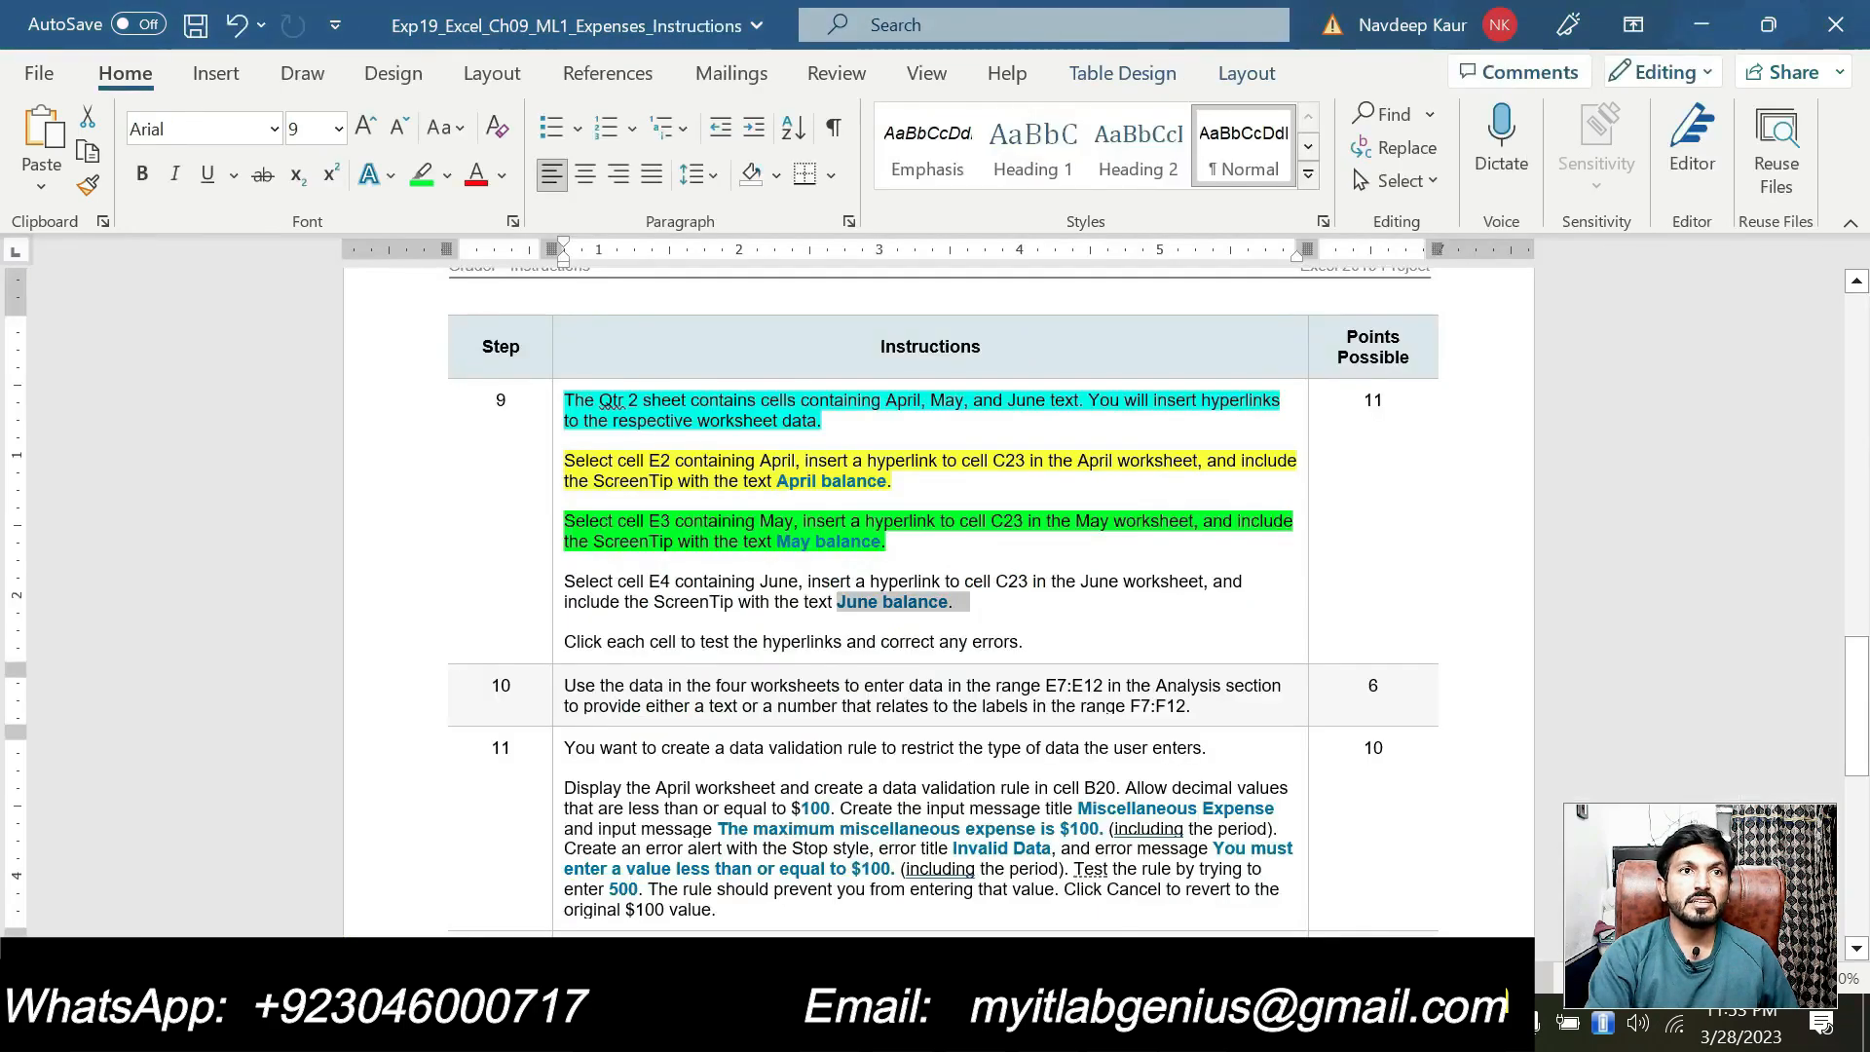
{"action": "scroll", "coordinate": [939, 599], "scroll_direction": "down", "scroll_amount": 3}
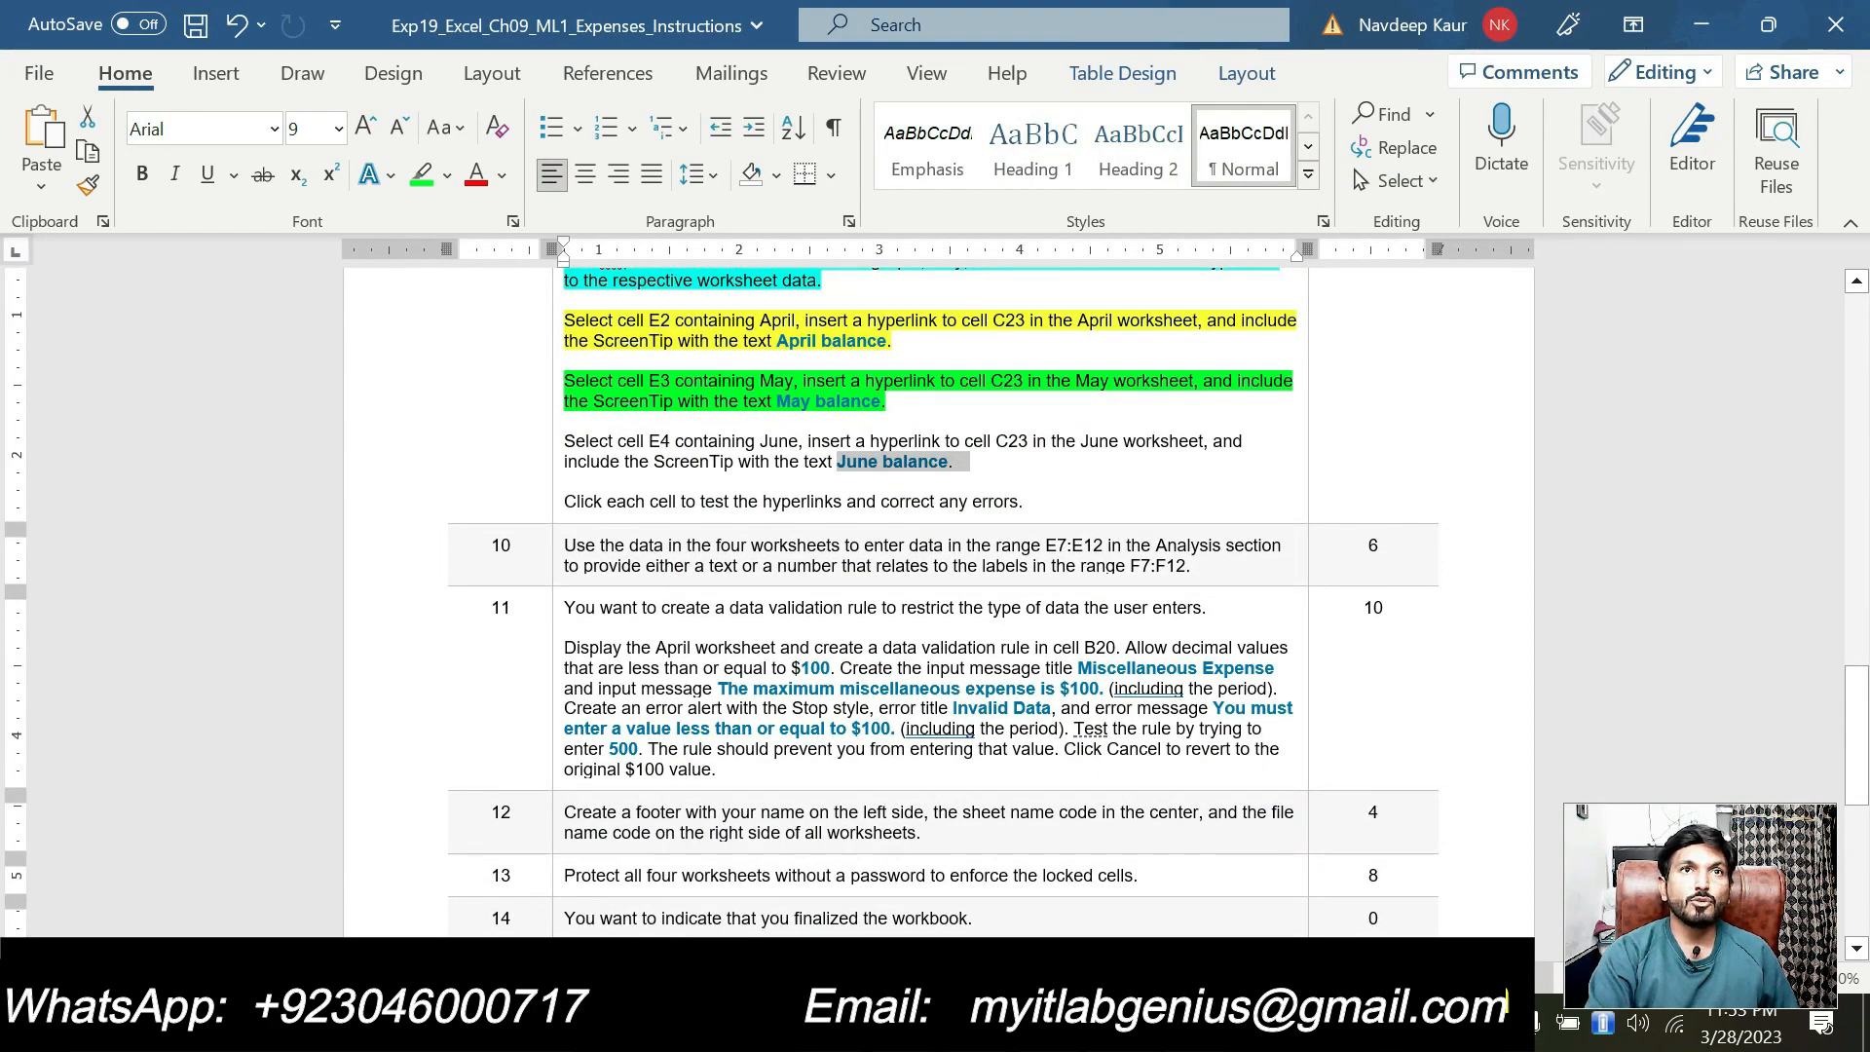
{"action": "left_click", "coordinate": [978, 467]}
{"action": "scroll", "coordinate": [979, 467], "scroll_direction": "up", "scroll_amount": 3}
{"action": "left_click_drag", "start_coordinate": [911, 550], "coordinate": [701, 385]}
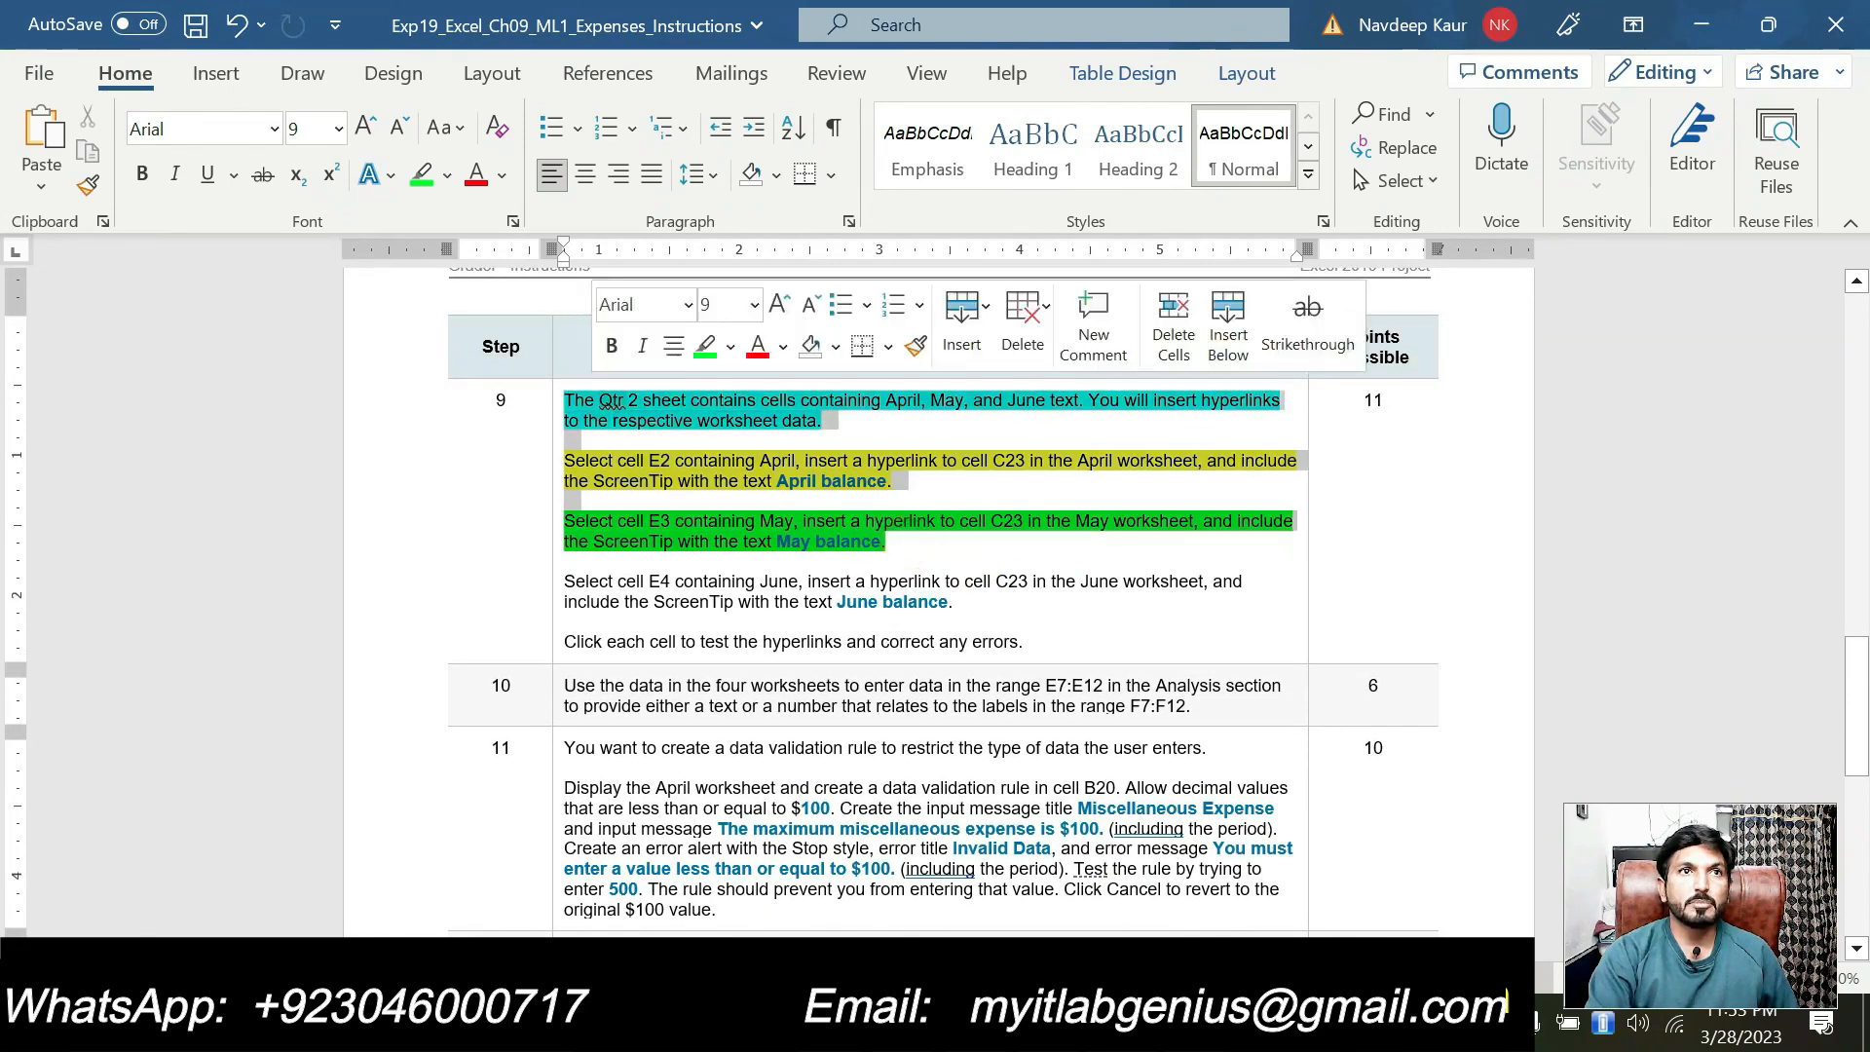
{"action": "left_click", "coordinate": [730, 346]}
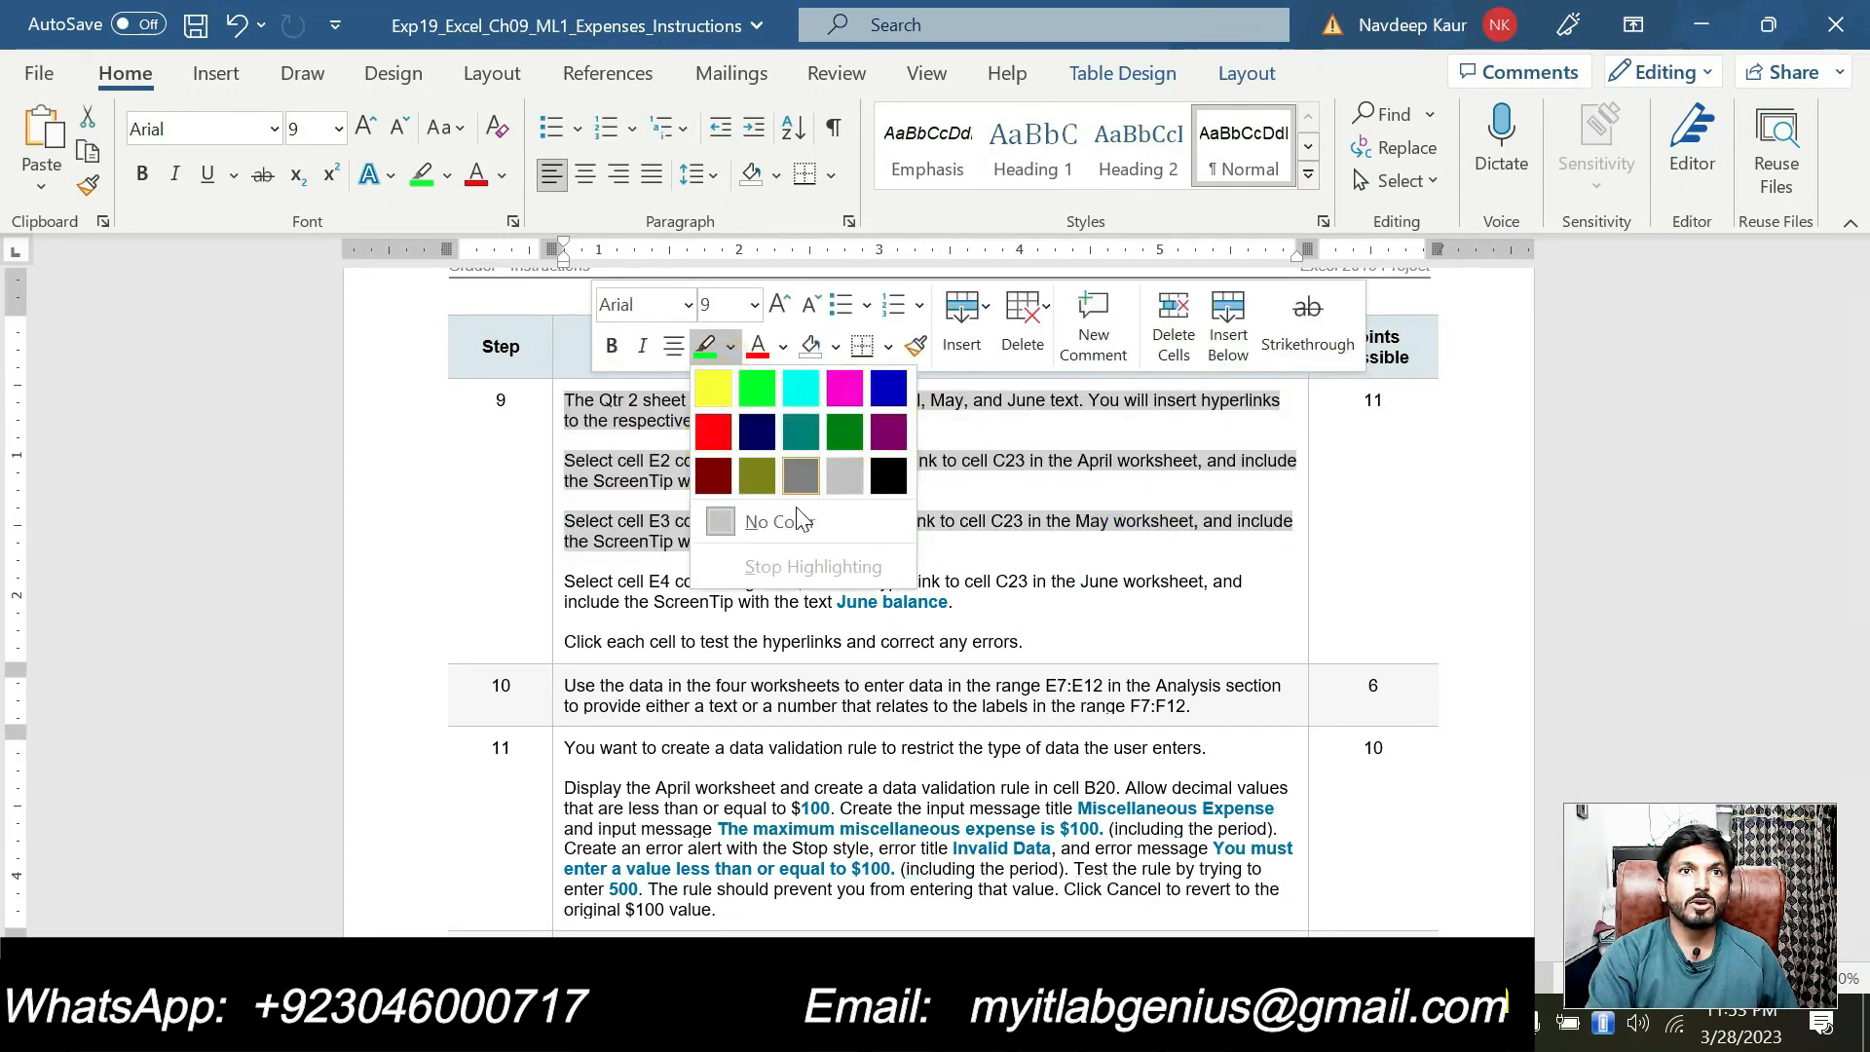
{"action": "left_click", "coordinate": [771, 531]}
{"action": "scroll", "coordinate": [795, 653], "scroll_direction": "down", "scroll_amount": 5}
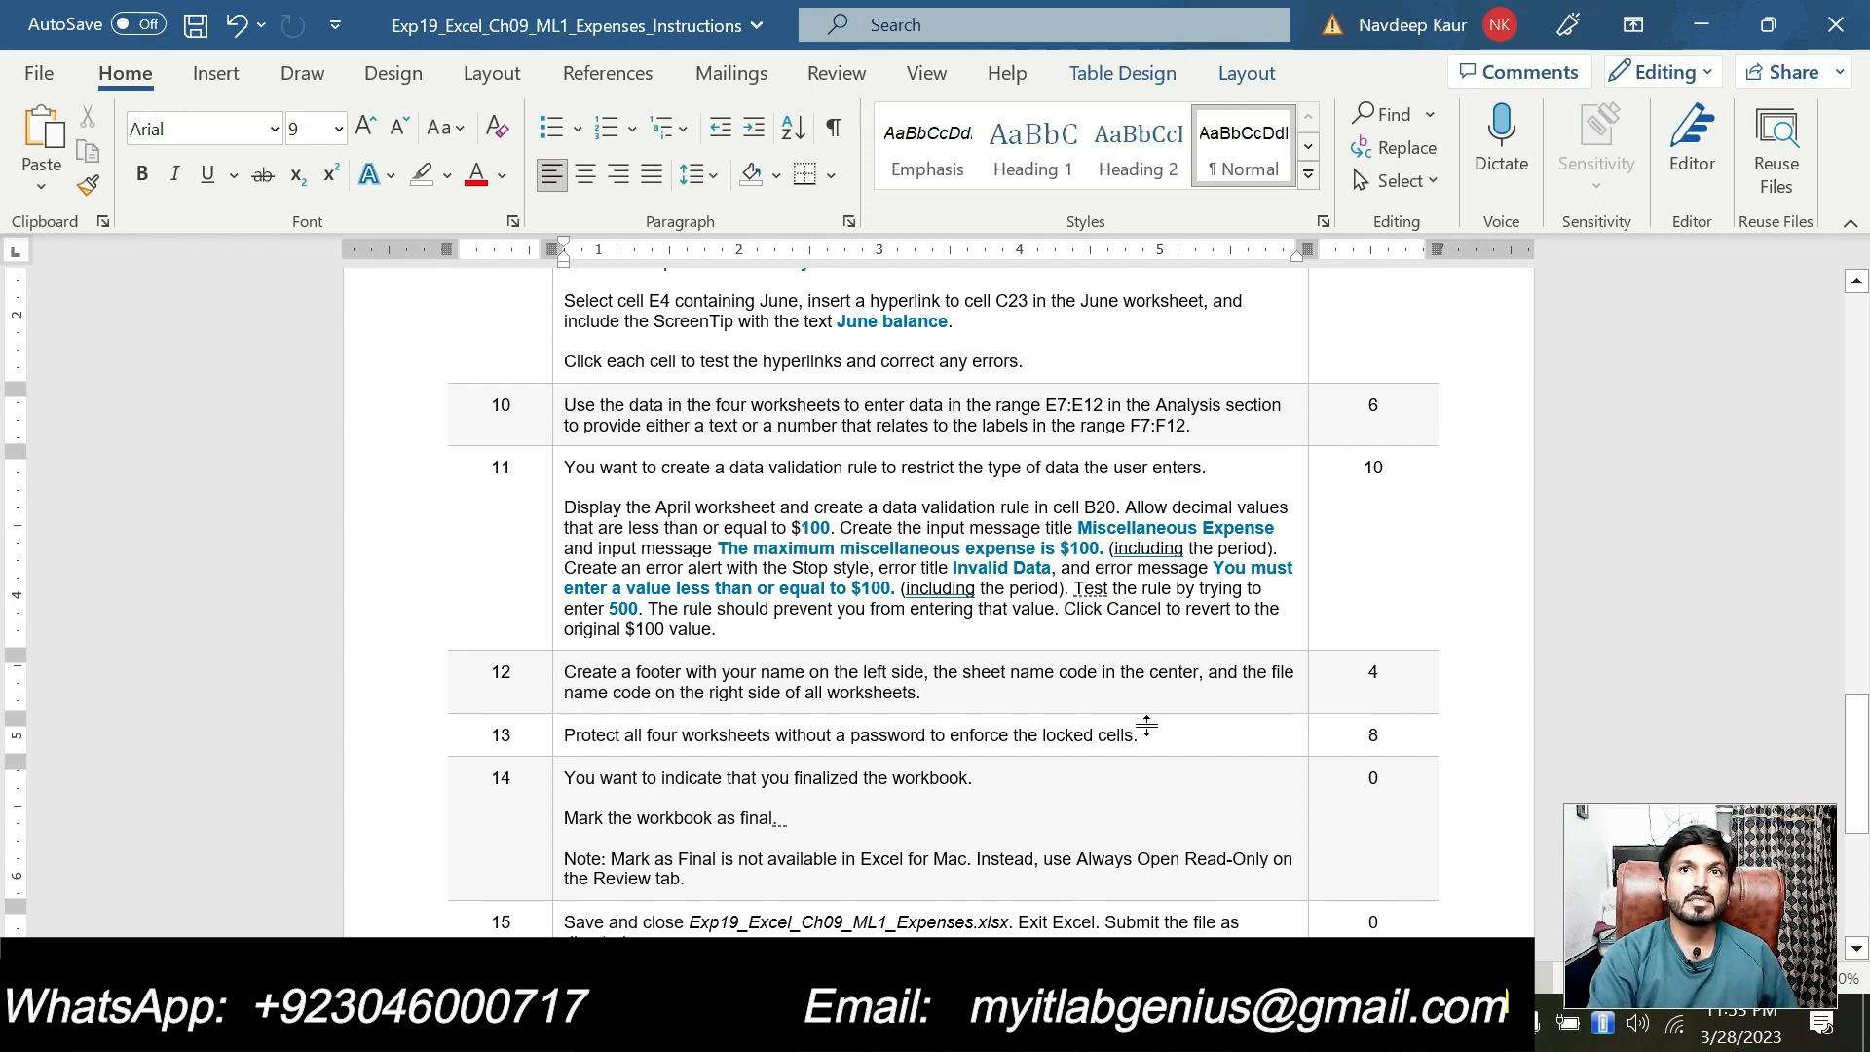
Step: Switch to the Excel workbook and examine the Analysis labels in F7:F12 and their answer cells in E7:E12 on Qtr 2
{"action": "key", "text": "alt+Tab"}
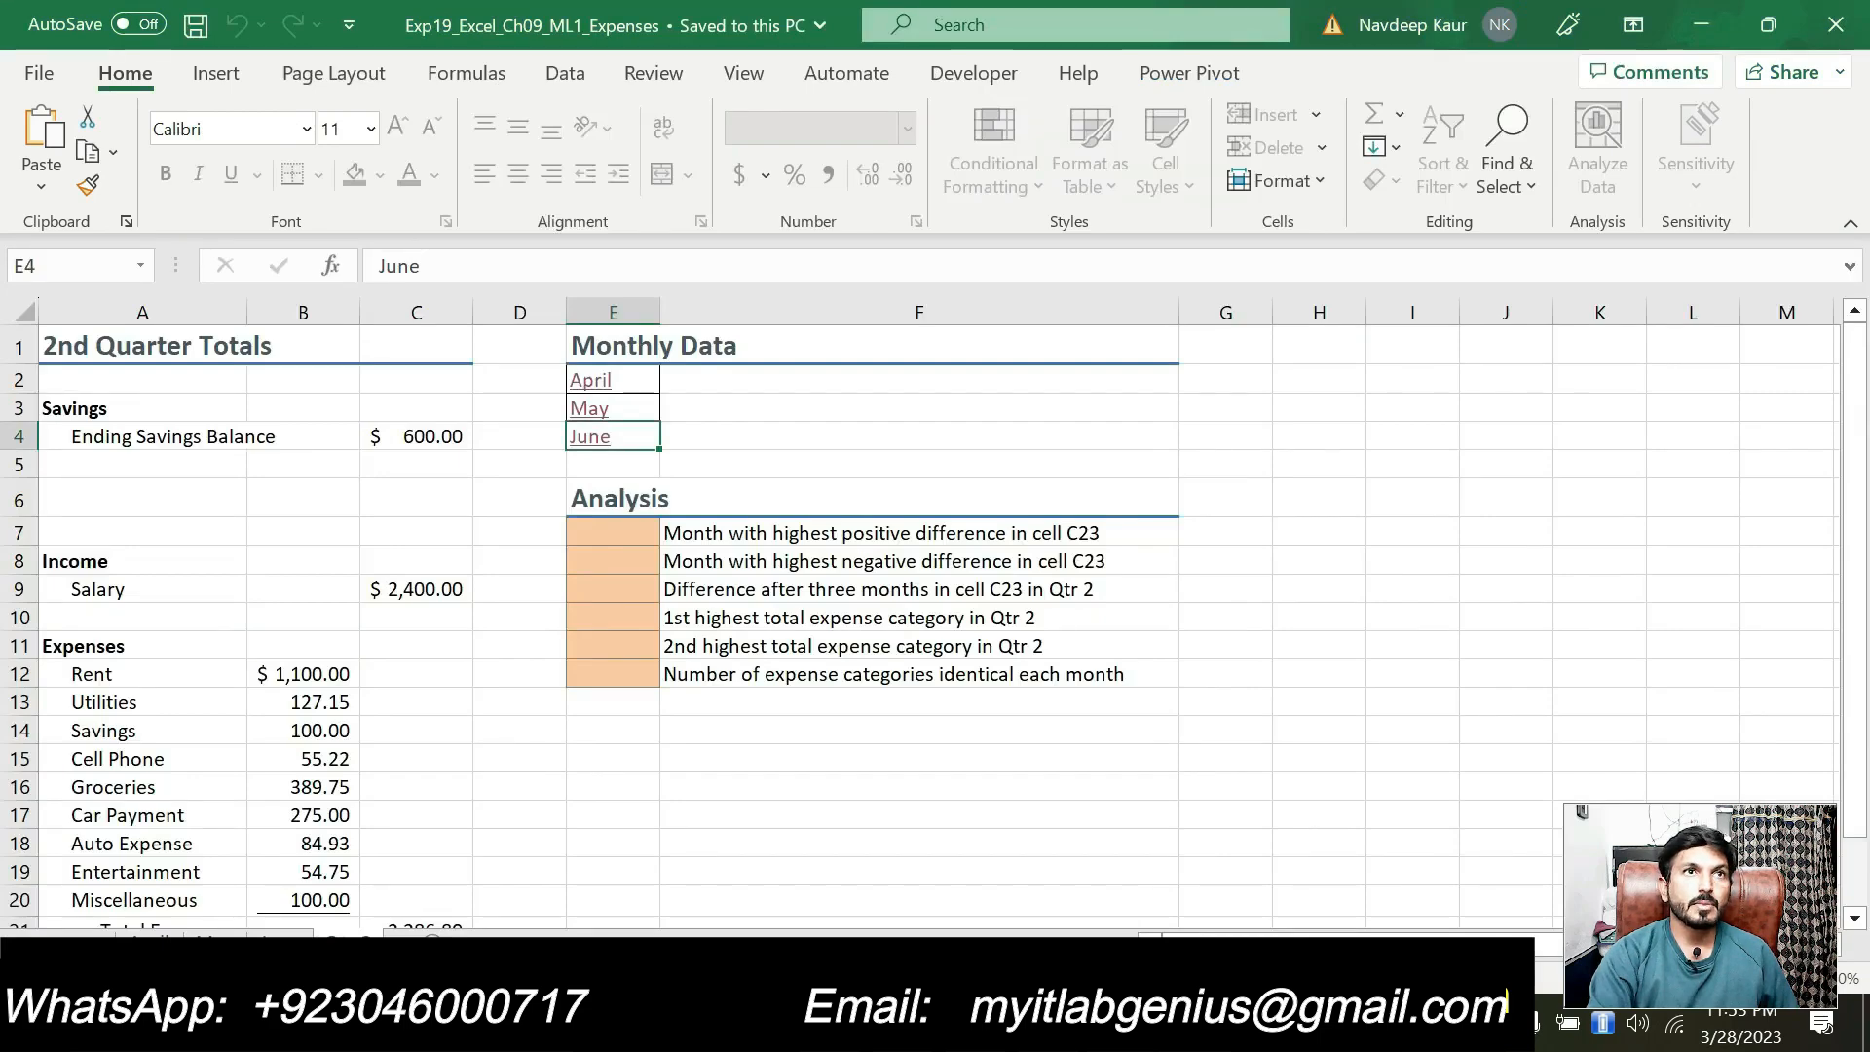
{"action": "scroll", "coordinate": [864, 886], "scroll_direction": "down", "scroll_amount": 5}
{"action": "scroll", "coordinate": [800, 852], "scroll_direction": "up", "scroll_amount": 4}
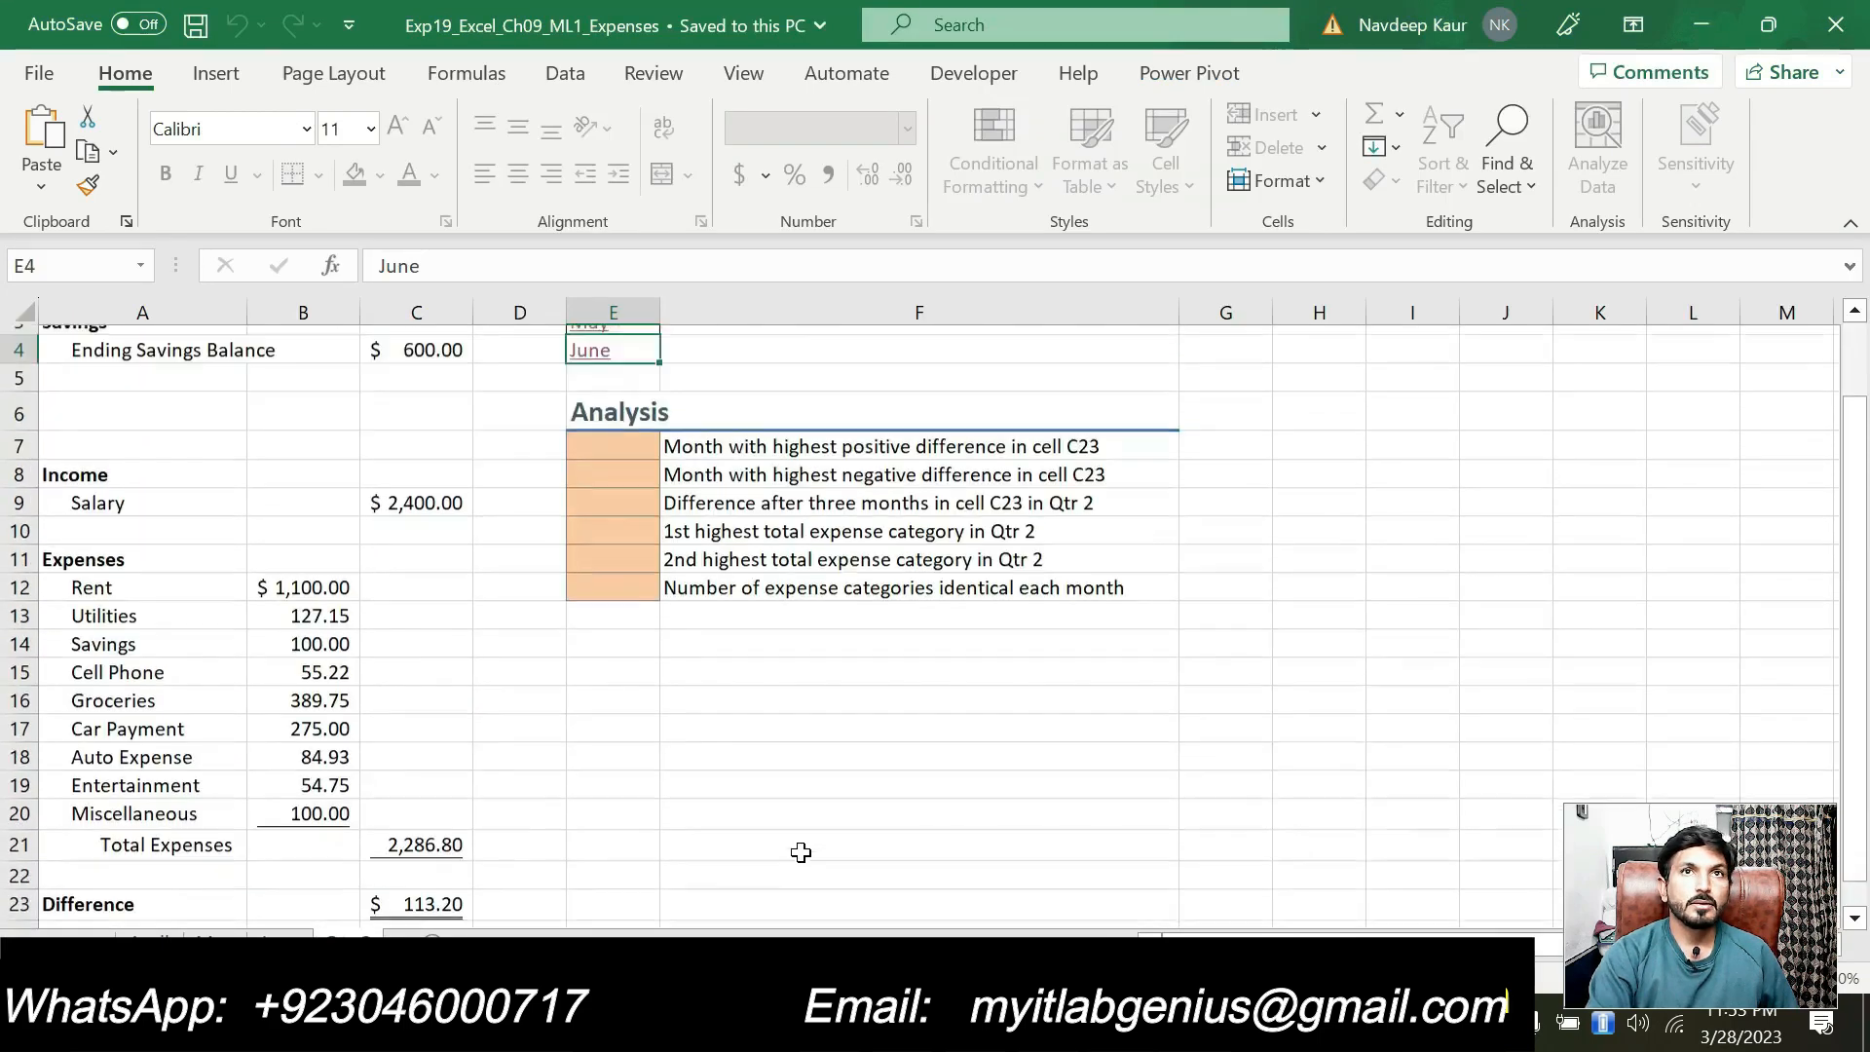
{"action": "left_click", "coordinate": [743, 447]}
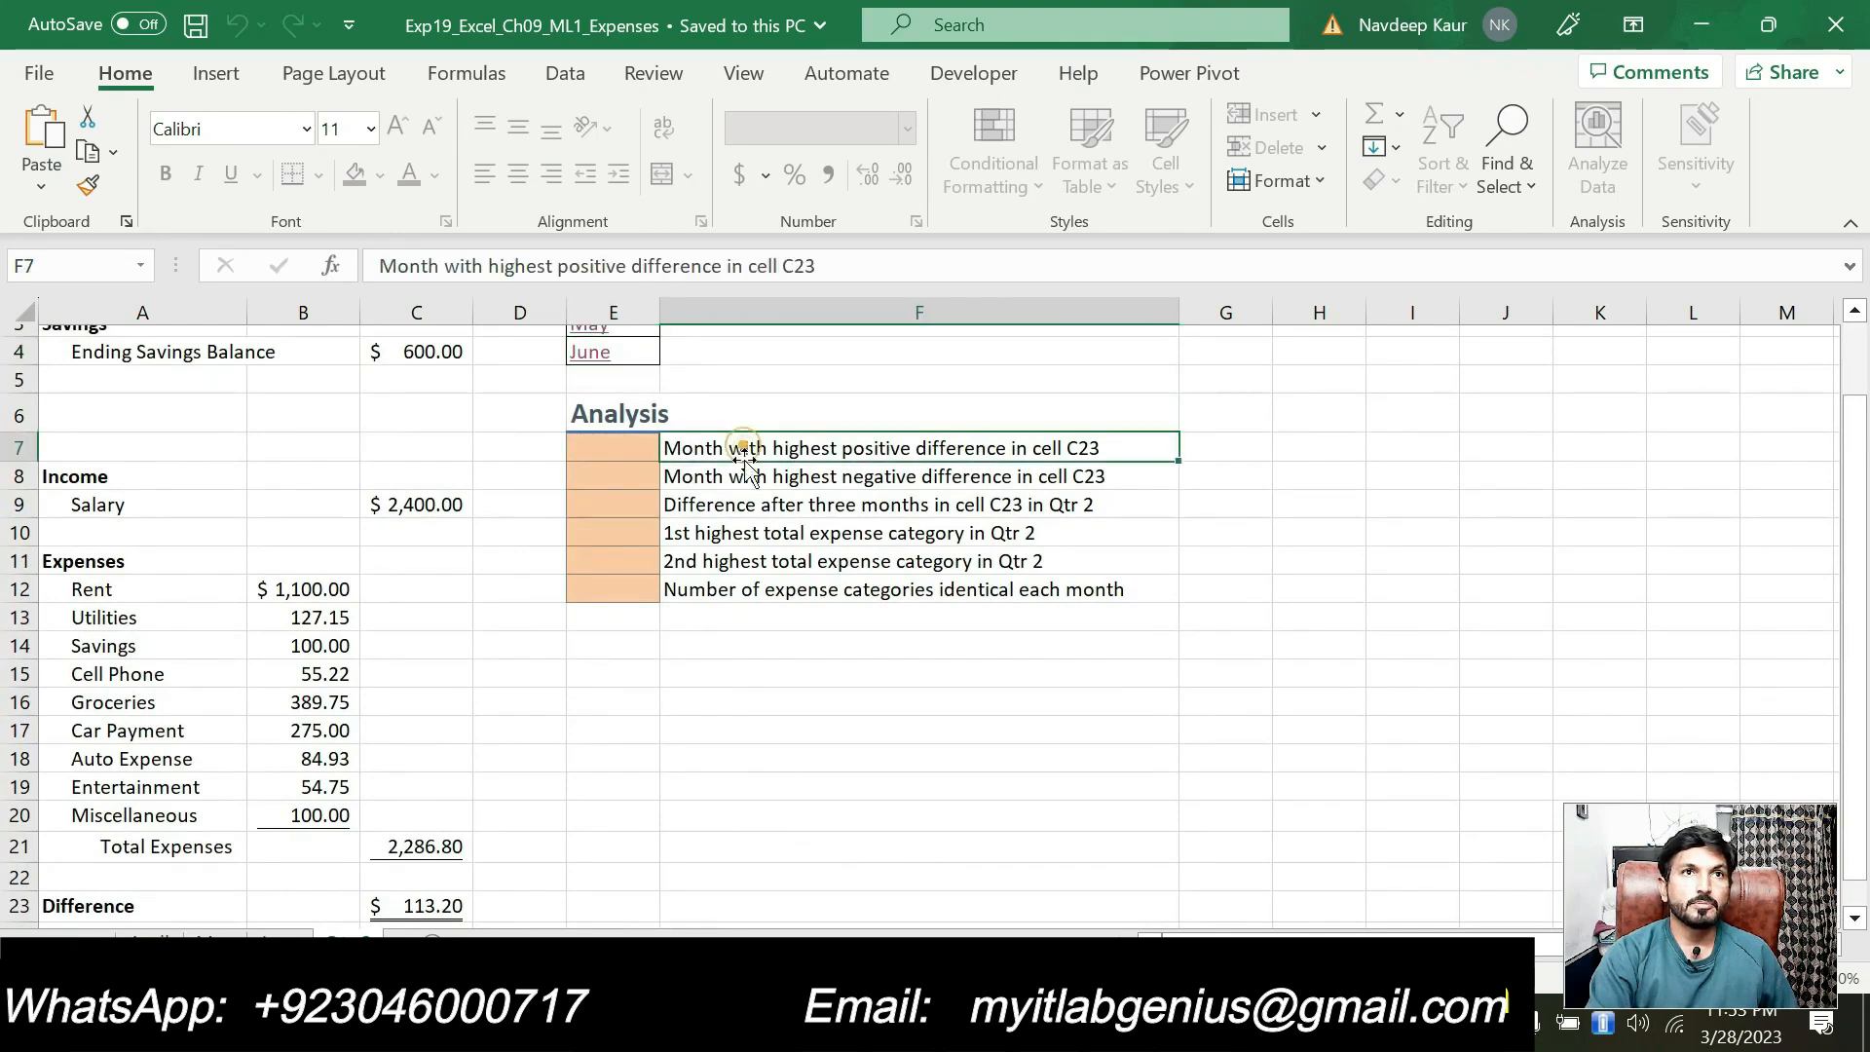
{"action": "left_click", "coordinate": [745, 477]}
{"action": "left_click", "coordinate": [745, 505]}
{"action": "left_click", "coordinate": [747, 534]}
{"action": "left_click", "coordinate": [756, 584]}
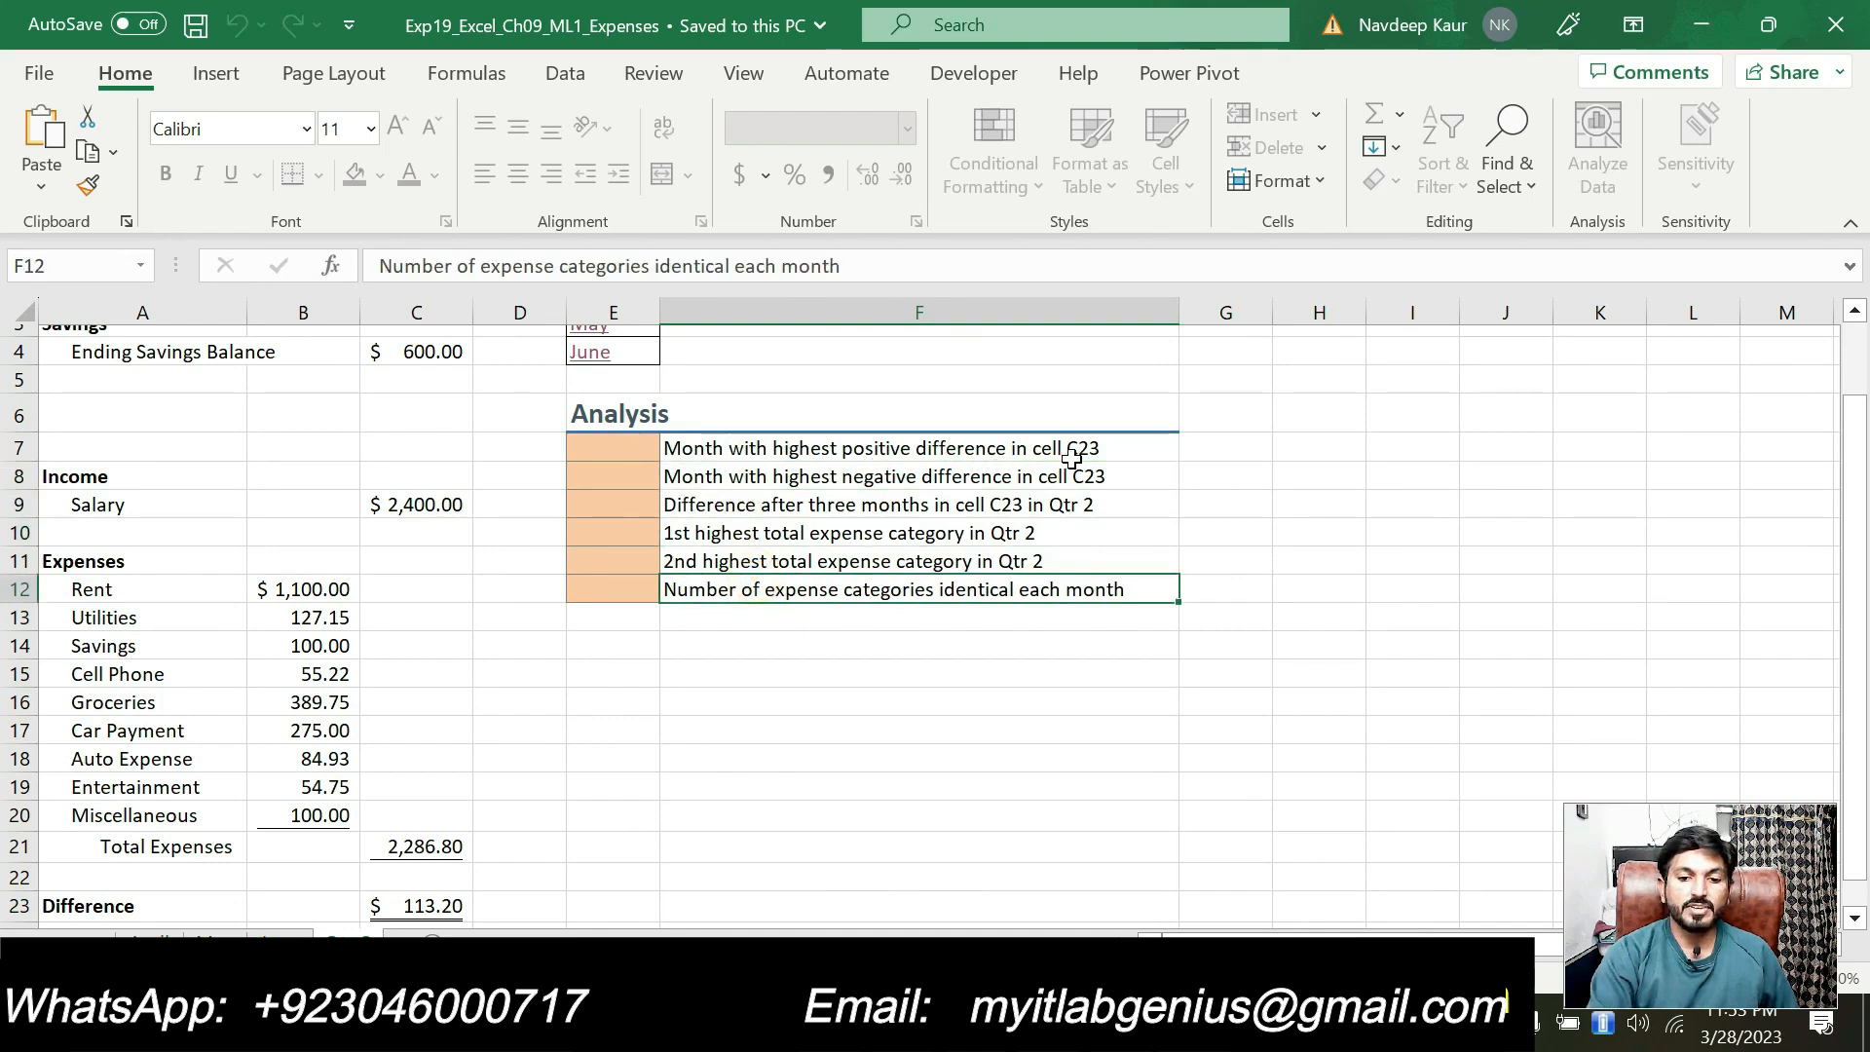
{"action": "left_click", "coordinate": [612, 451]}
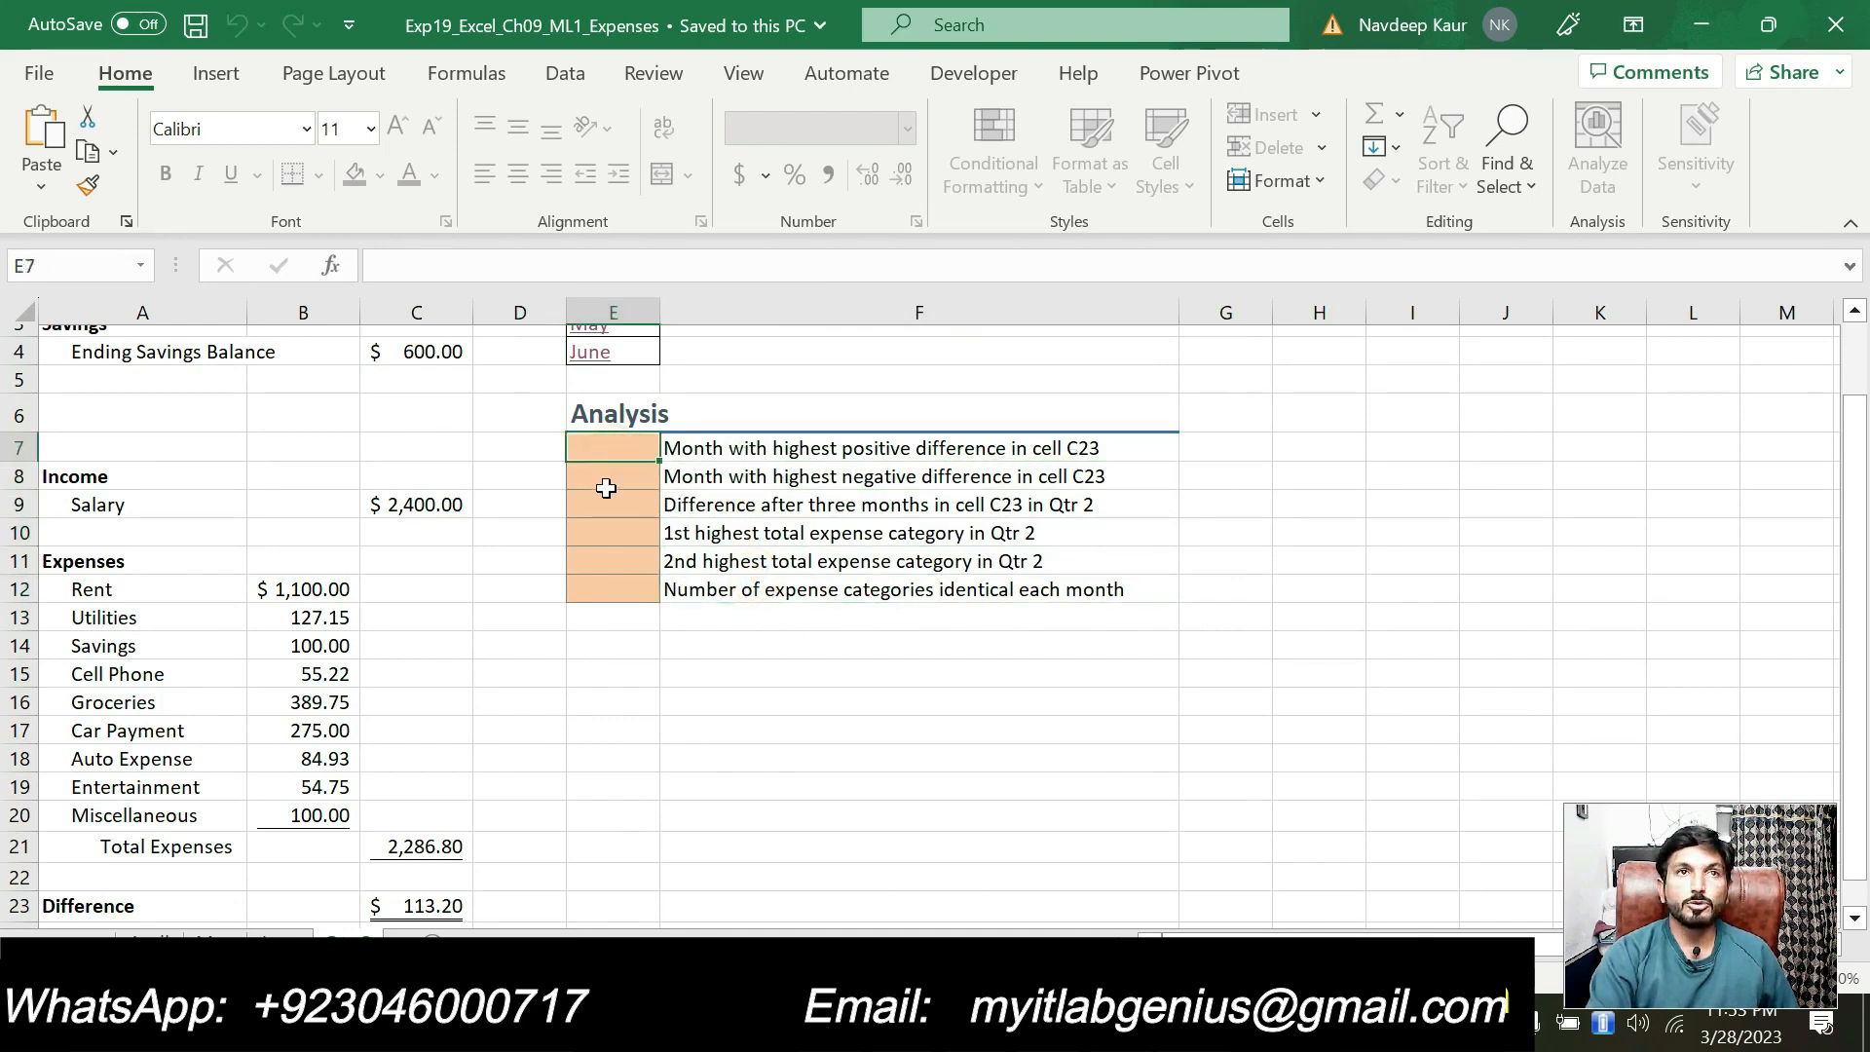
{"action": "left_click", "coordinate": [605, 488]}
{"action": "left_click", "coordinate": [610, 511]}
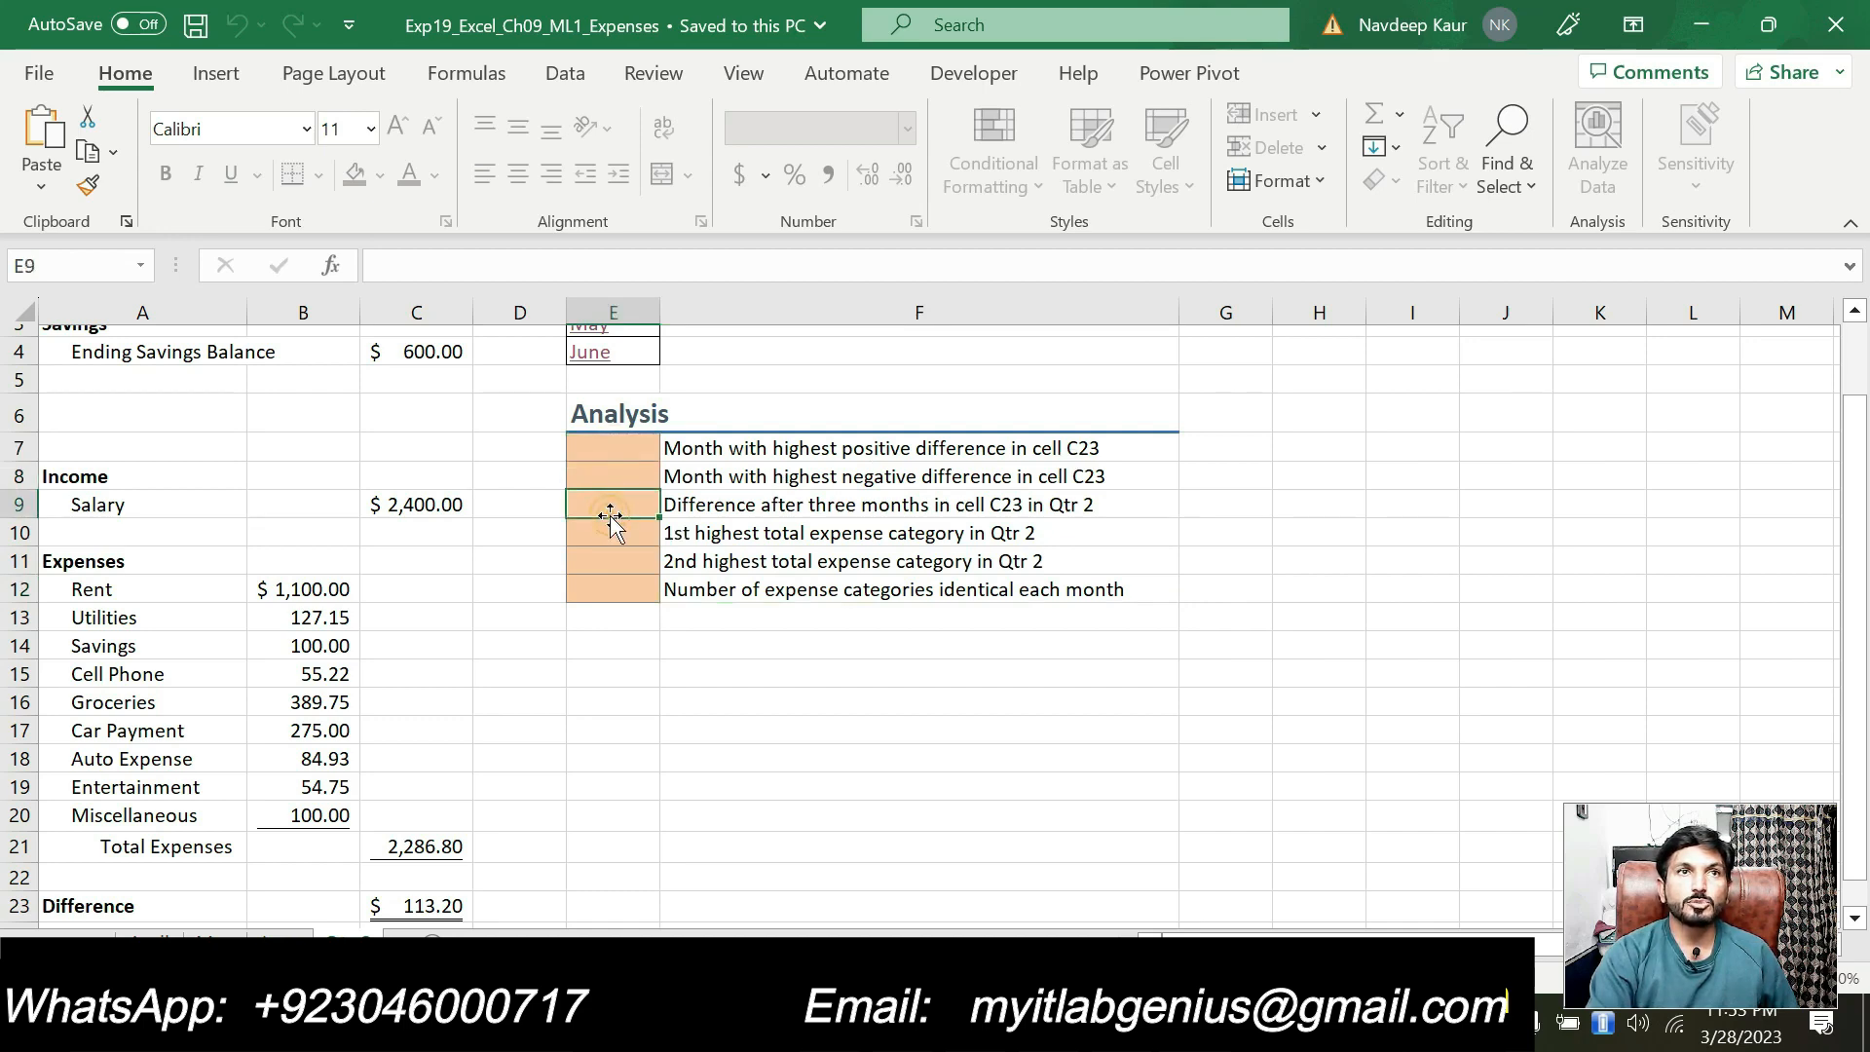
{"action": "left_click", "coordinate": [613, 533]}
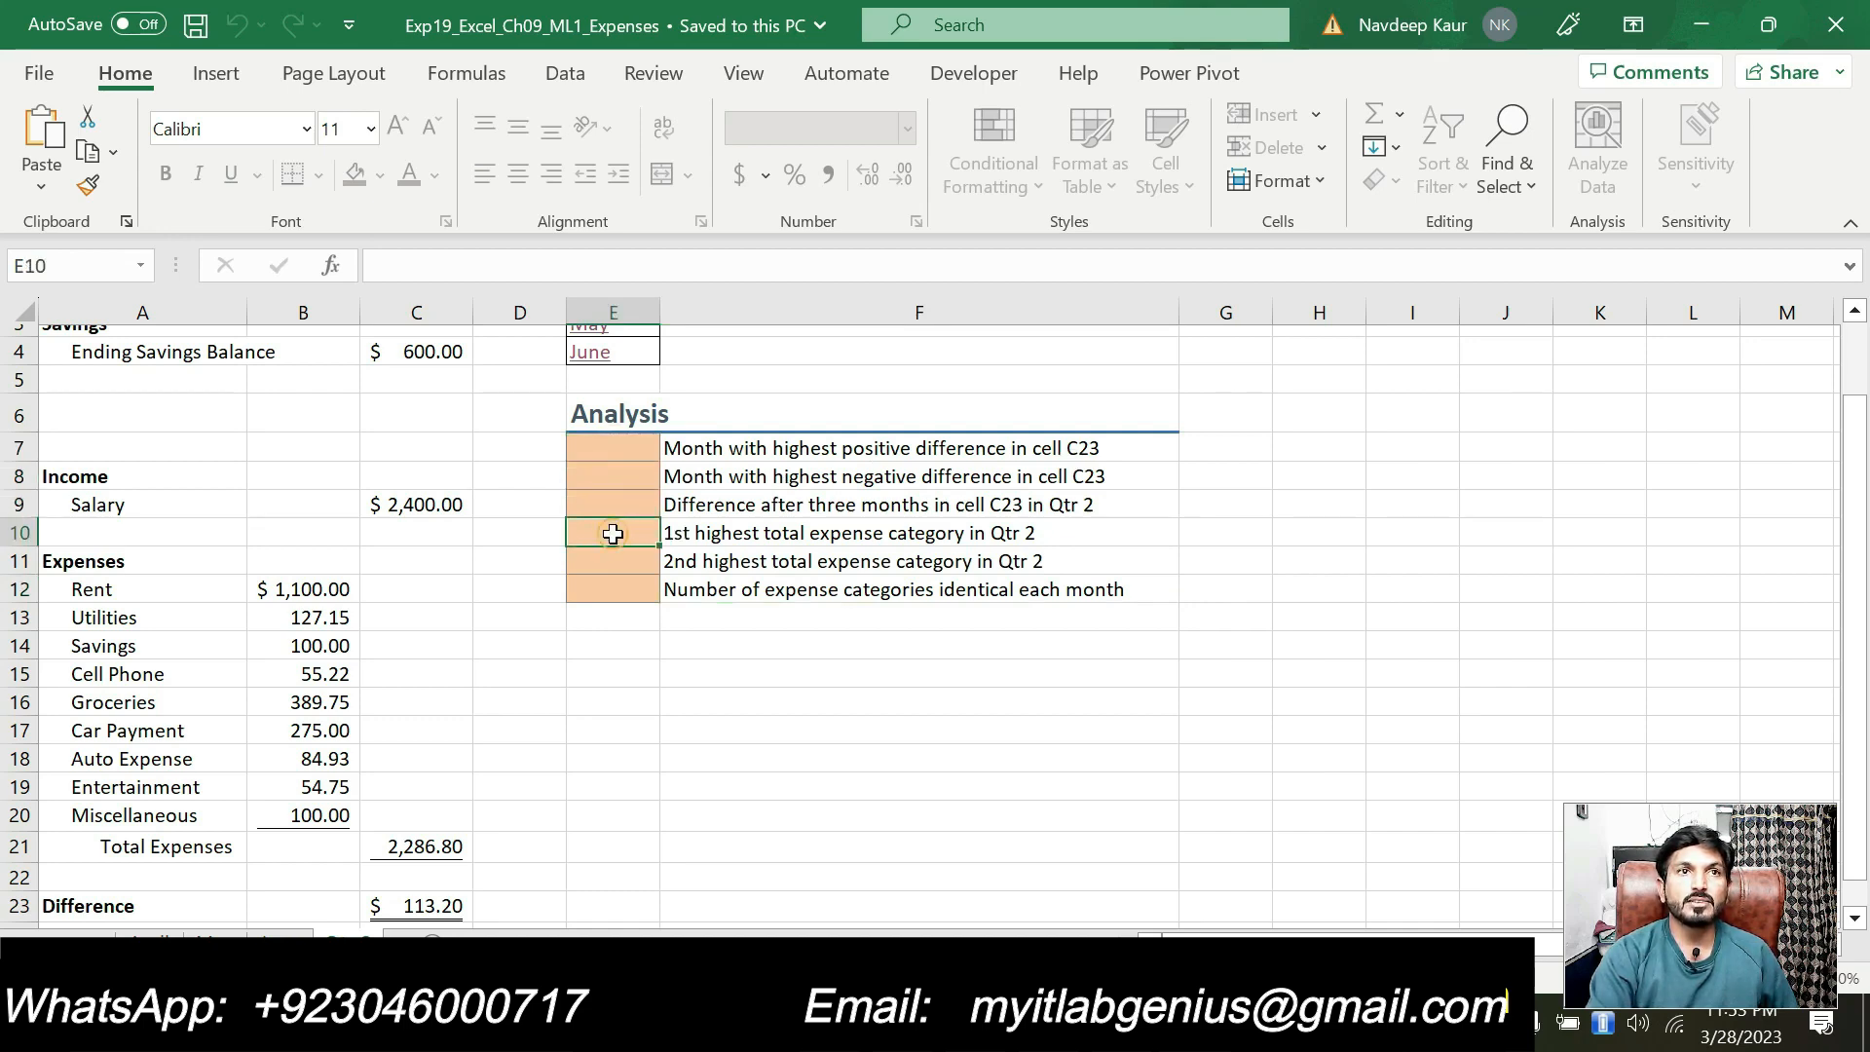
Step: Check step 11's target cell in the Word instructions, and display cell B20's input message on the April worksheet in Excel
{"action": "key", "text": "alt+Tab"}
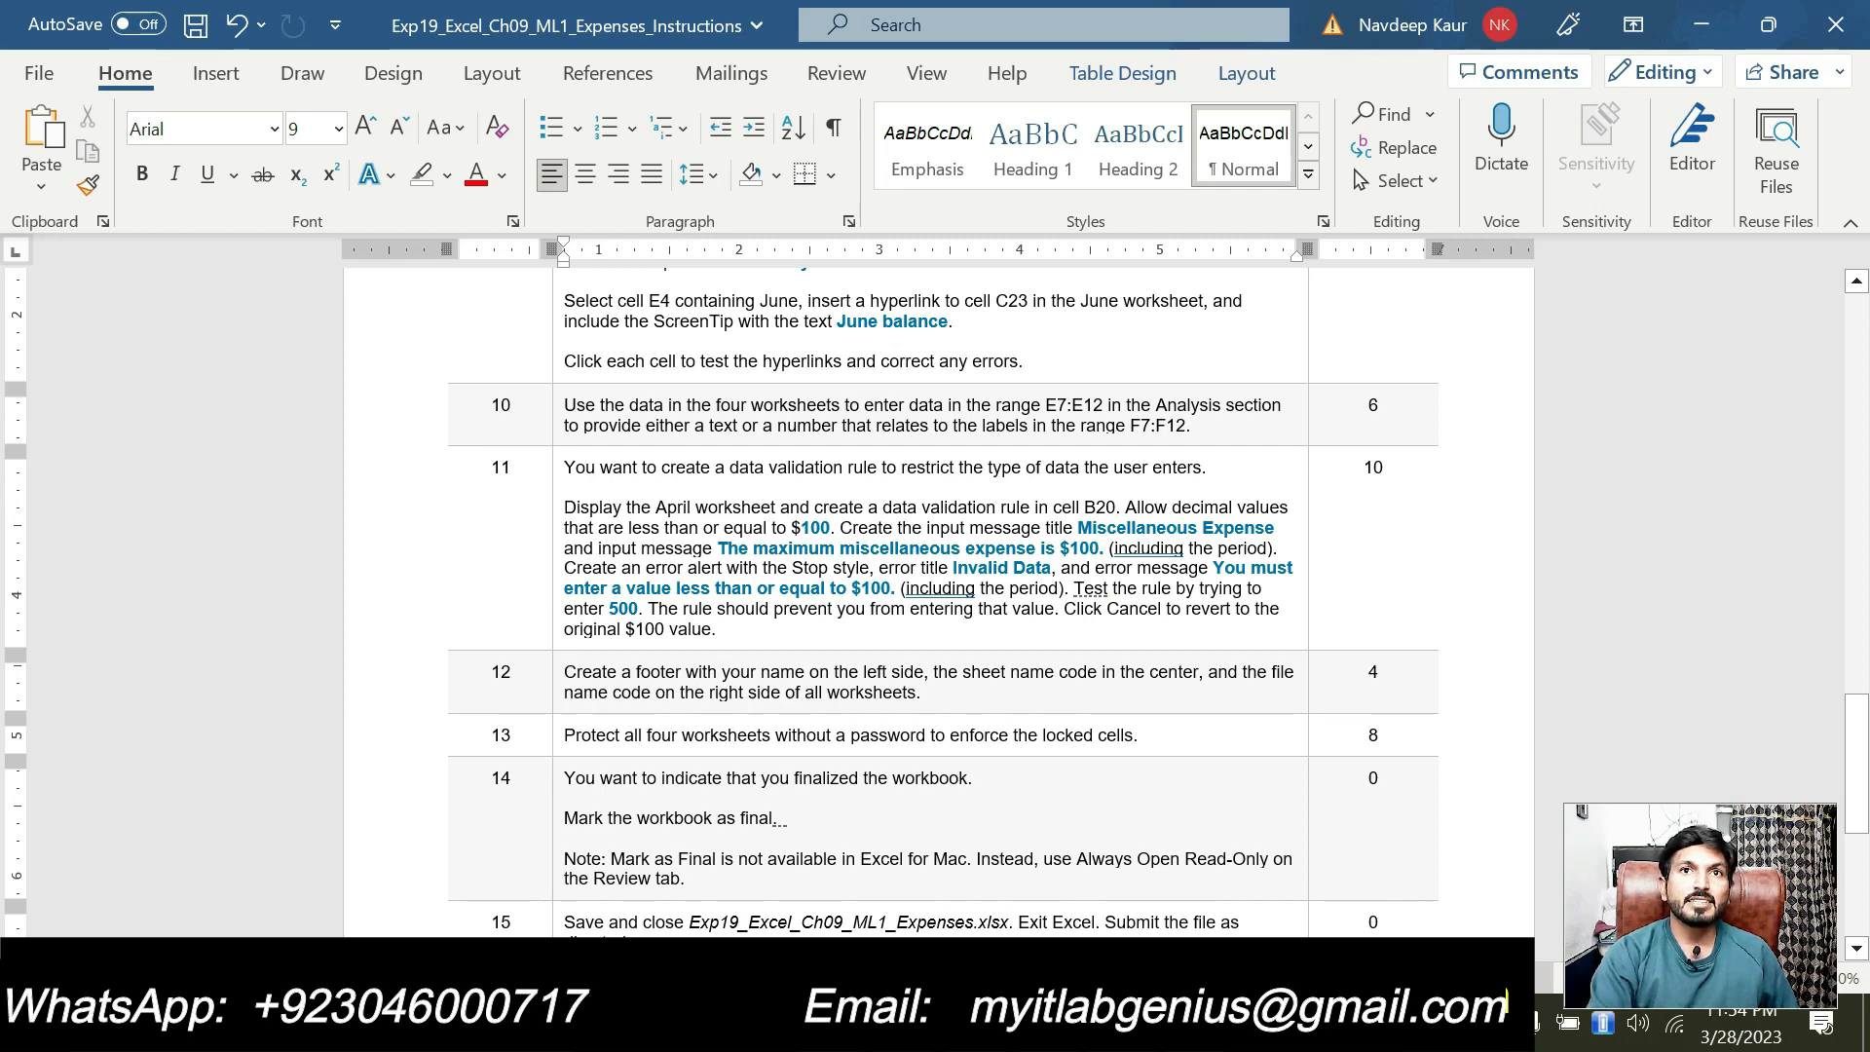
{"action": "double_click", "coordinate": [1086, 507]}
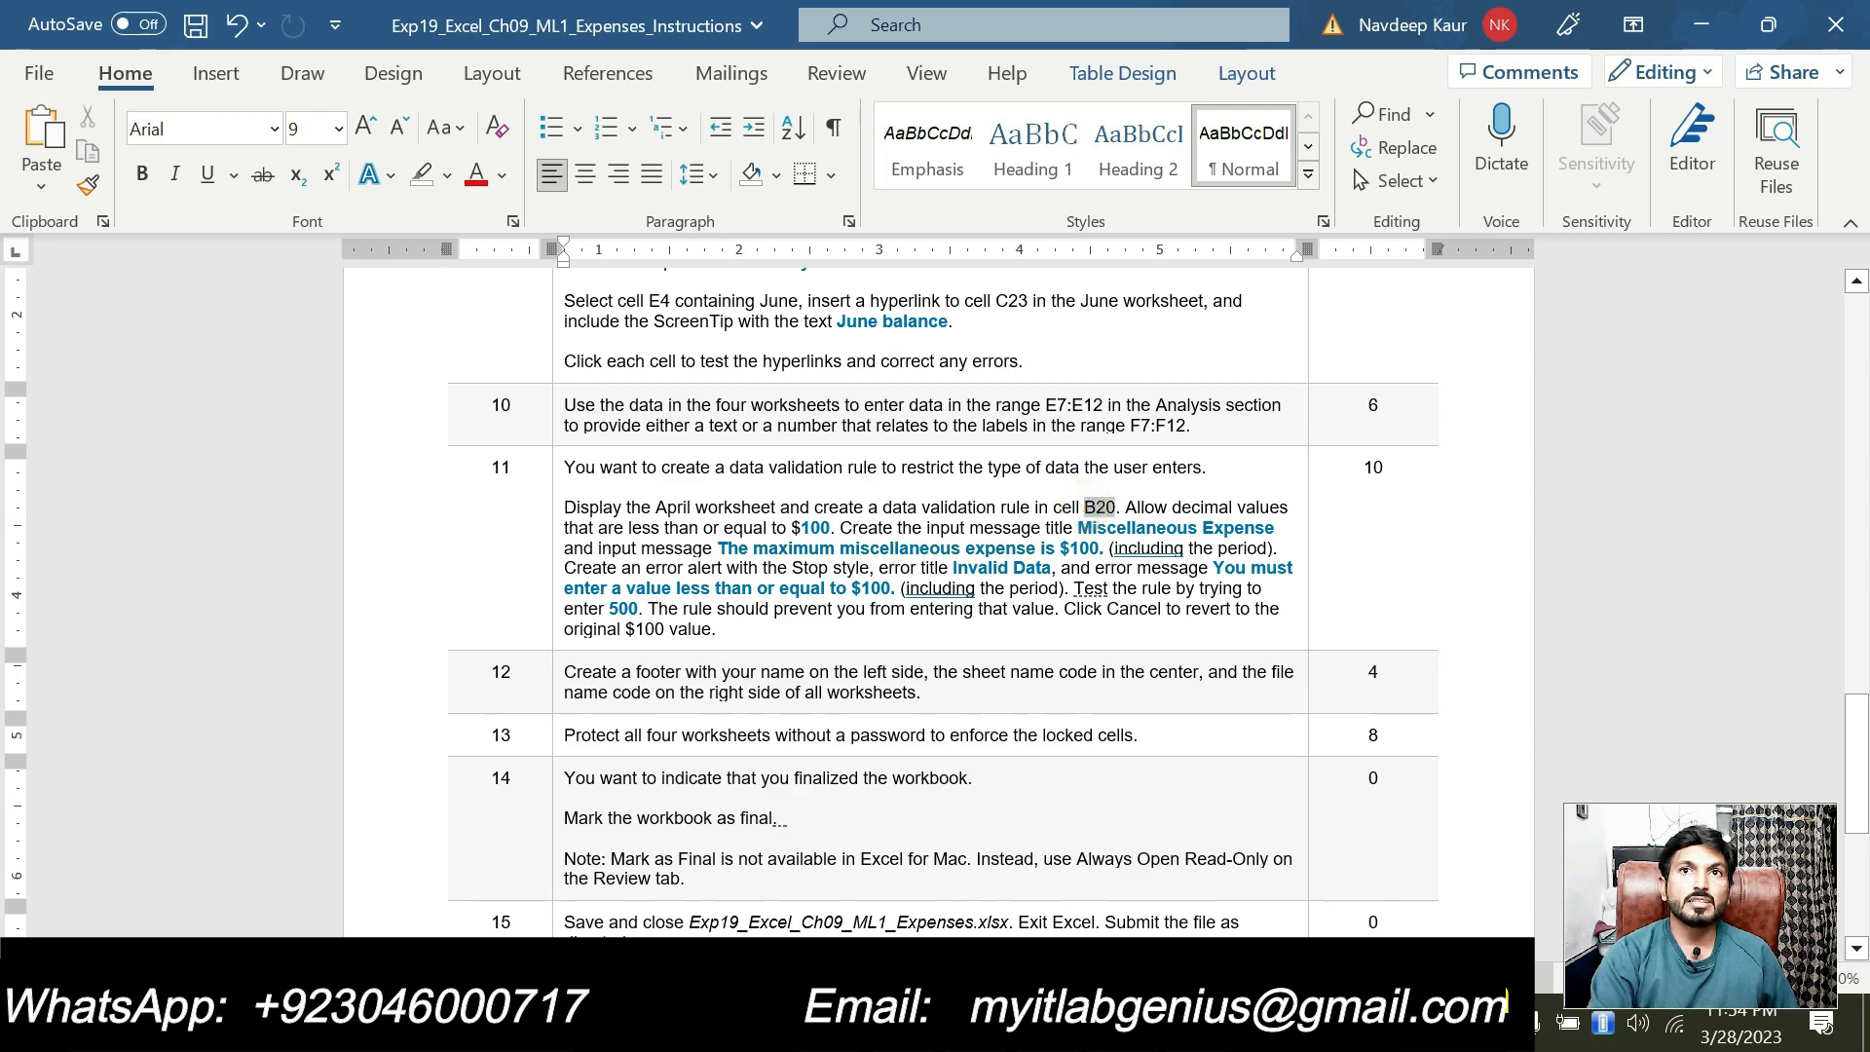
{"action": "left_click", "coordinate": [1022, 1027]}
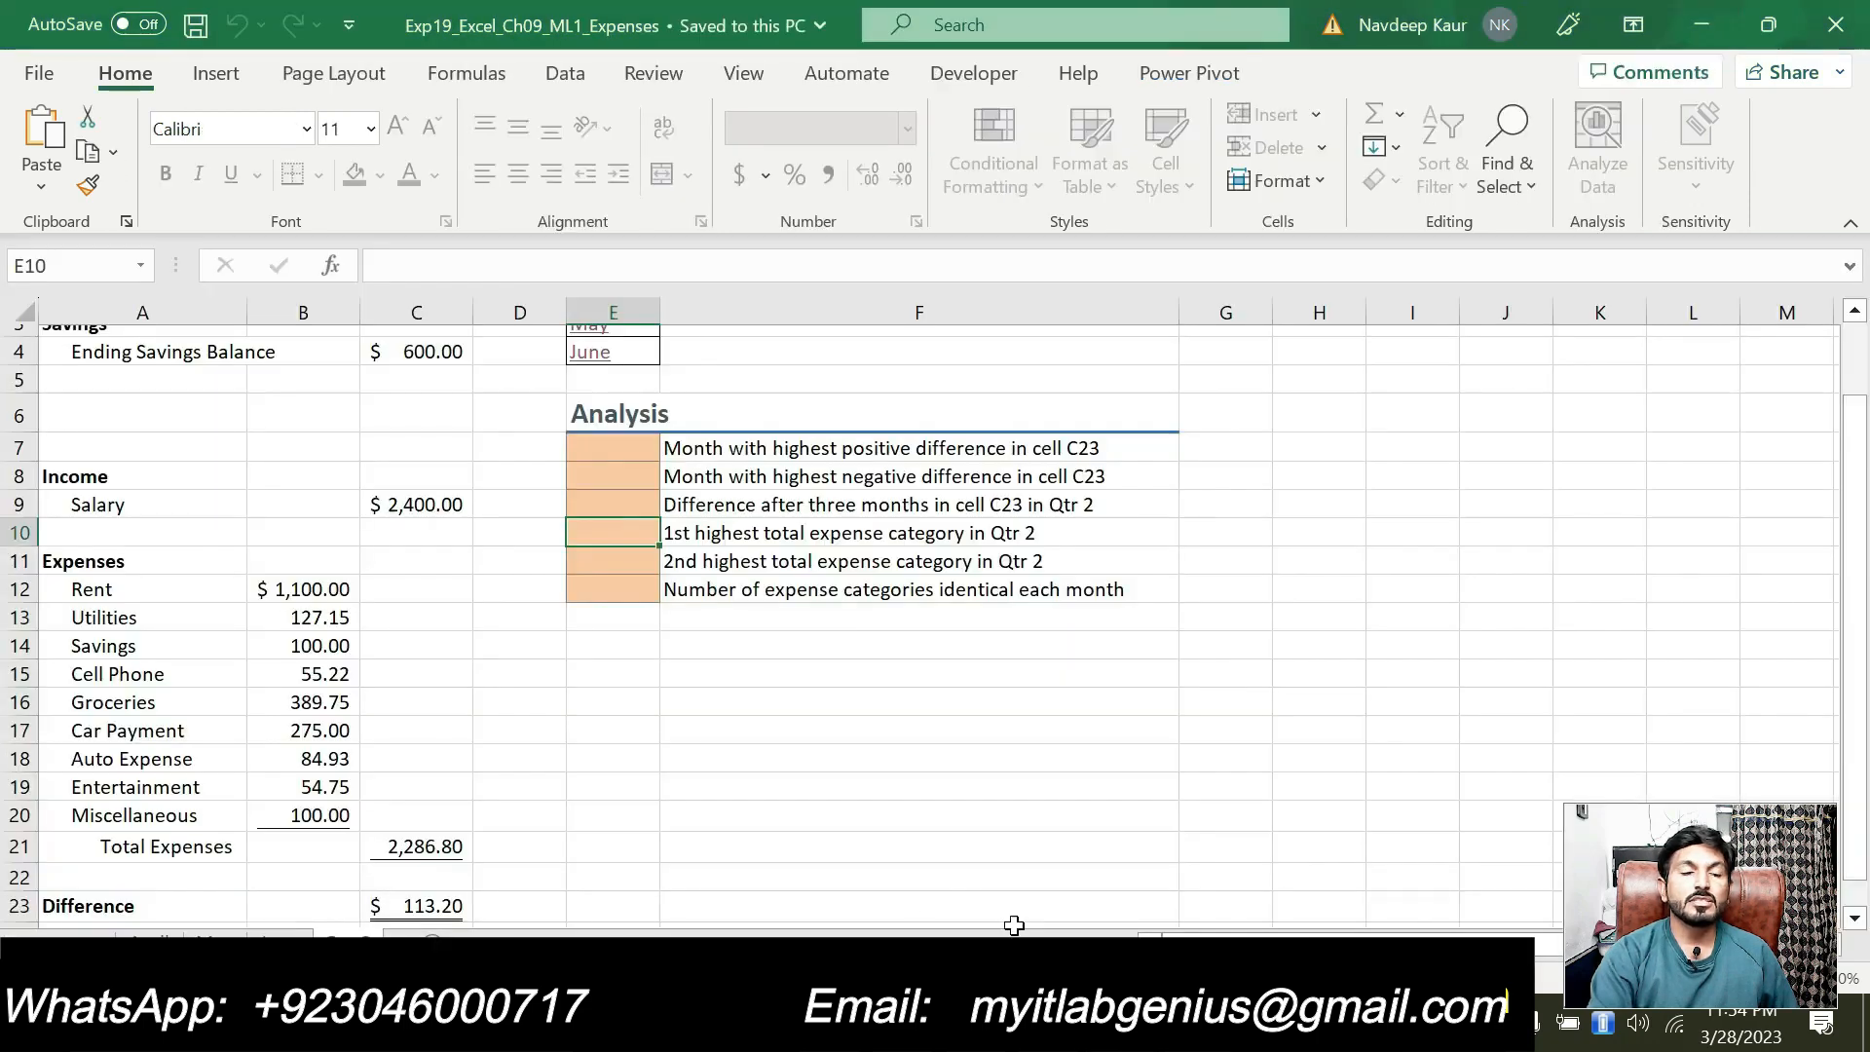
{"action": "left_click", "coordinate": [159, 943]}
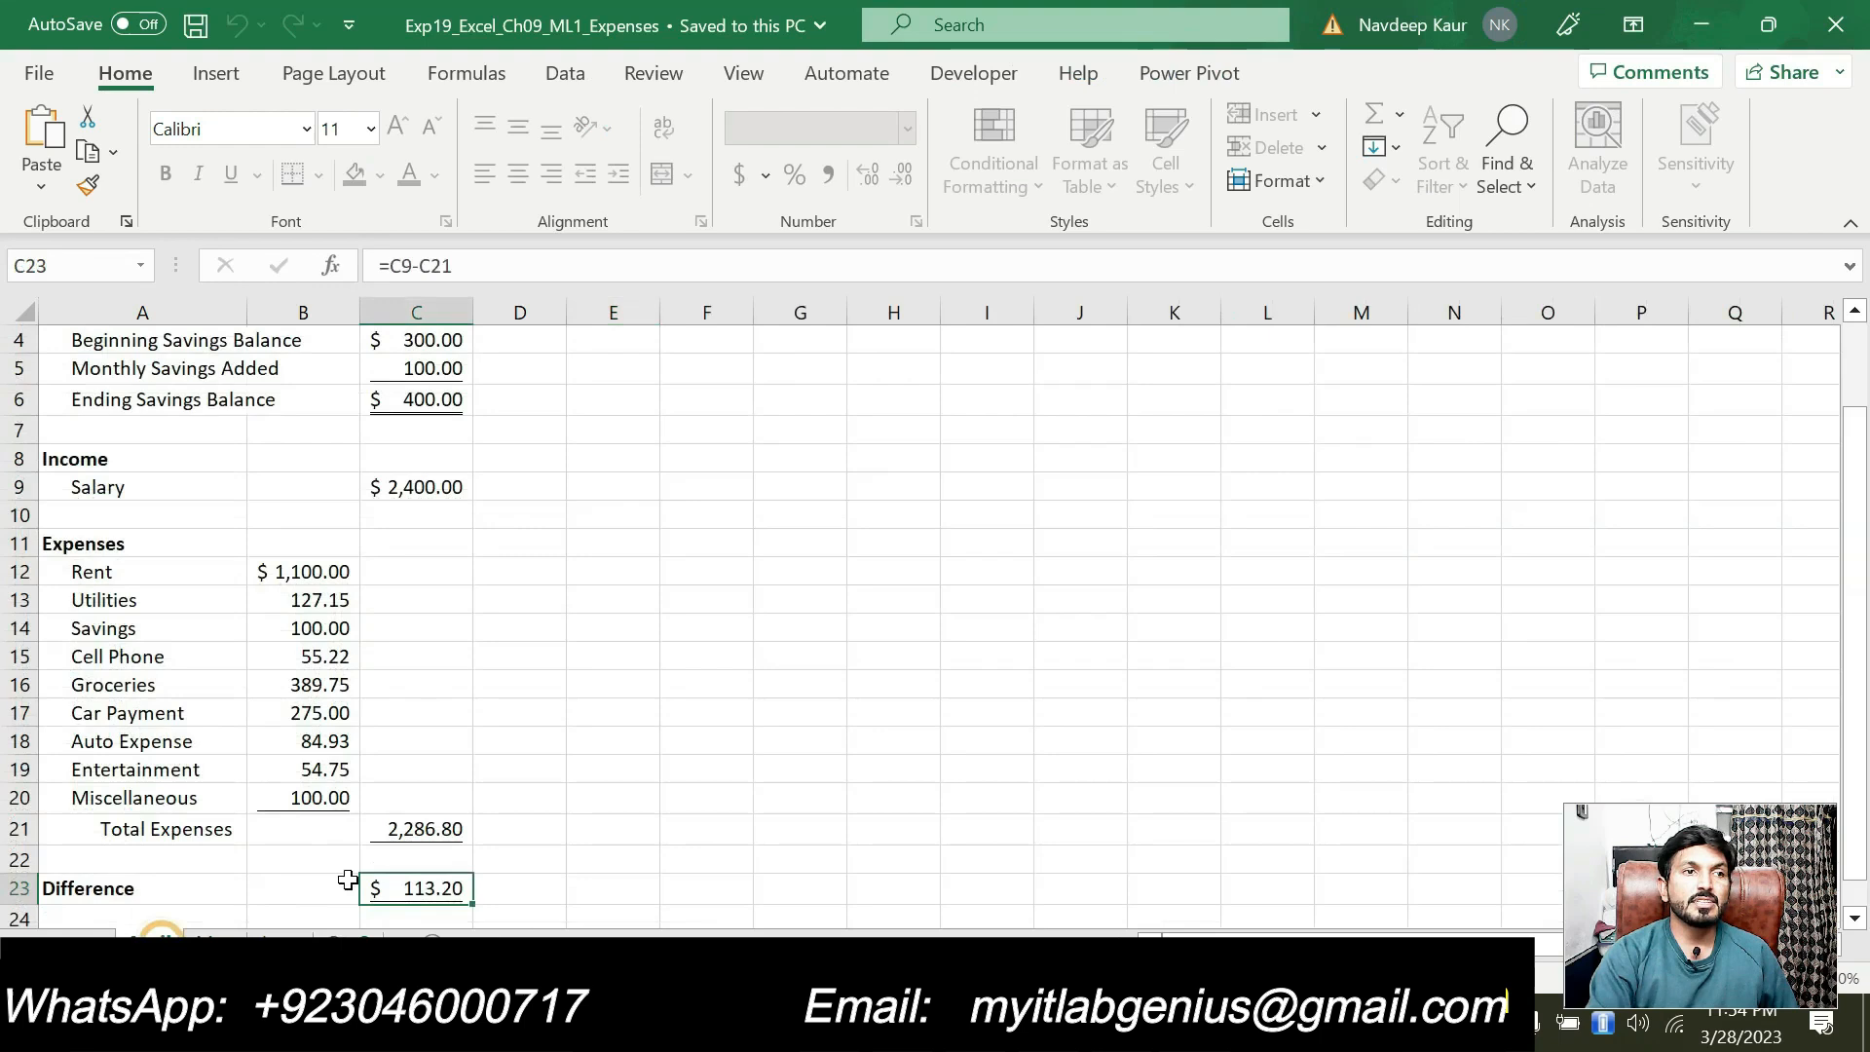
{"action": "left_click", "coordinate": [344, 793]}
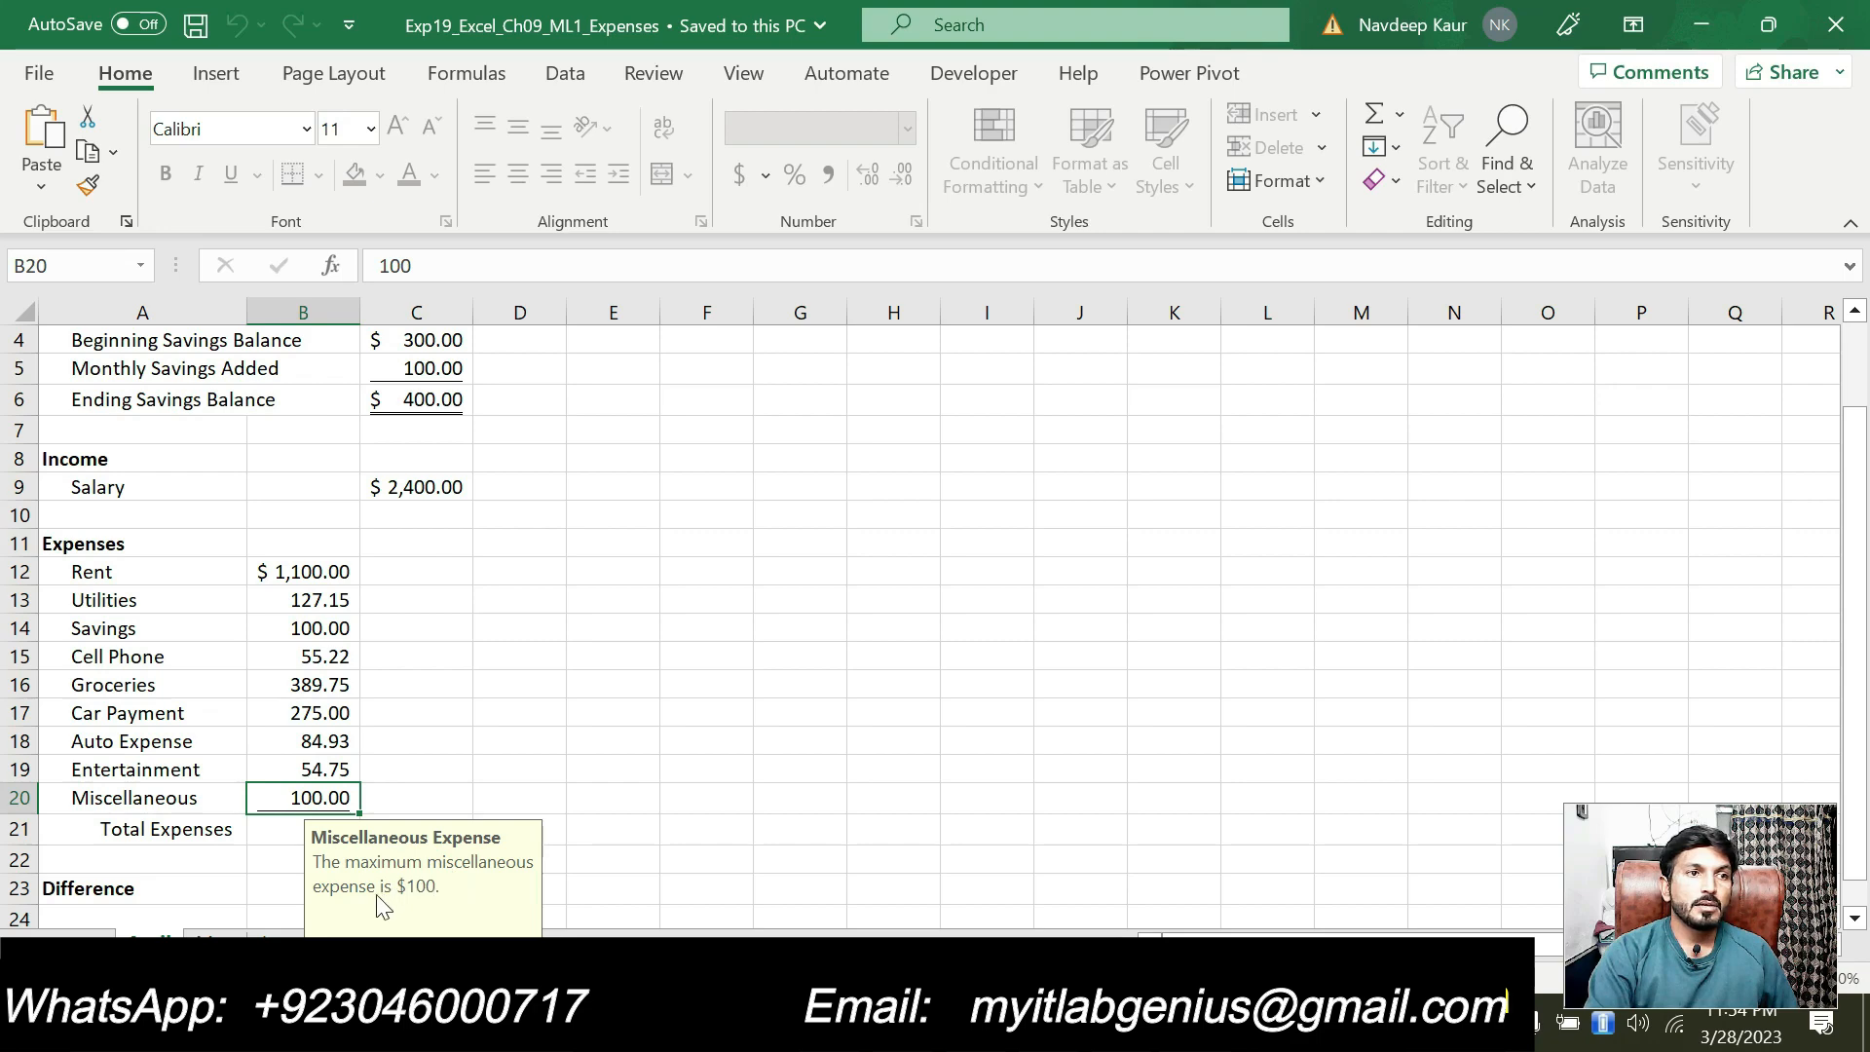
Step: Switch to the Word instructions, compare step 11's input message wording with the message on cell B20, and return to the Excel workbook
{"action": "key", "text": "alt+Tab"}
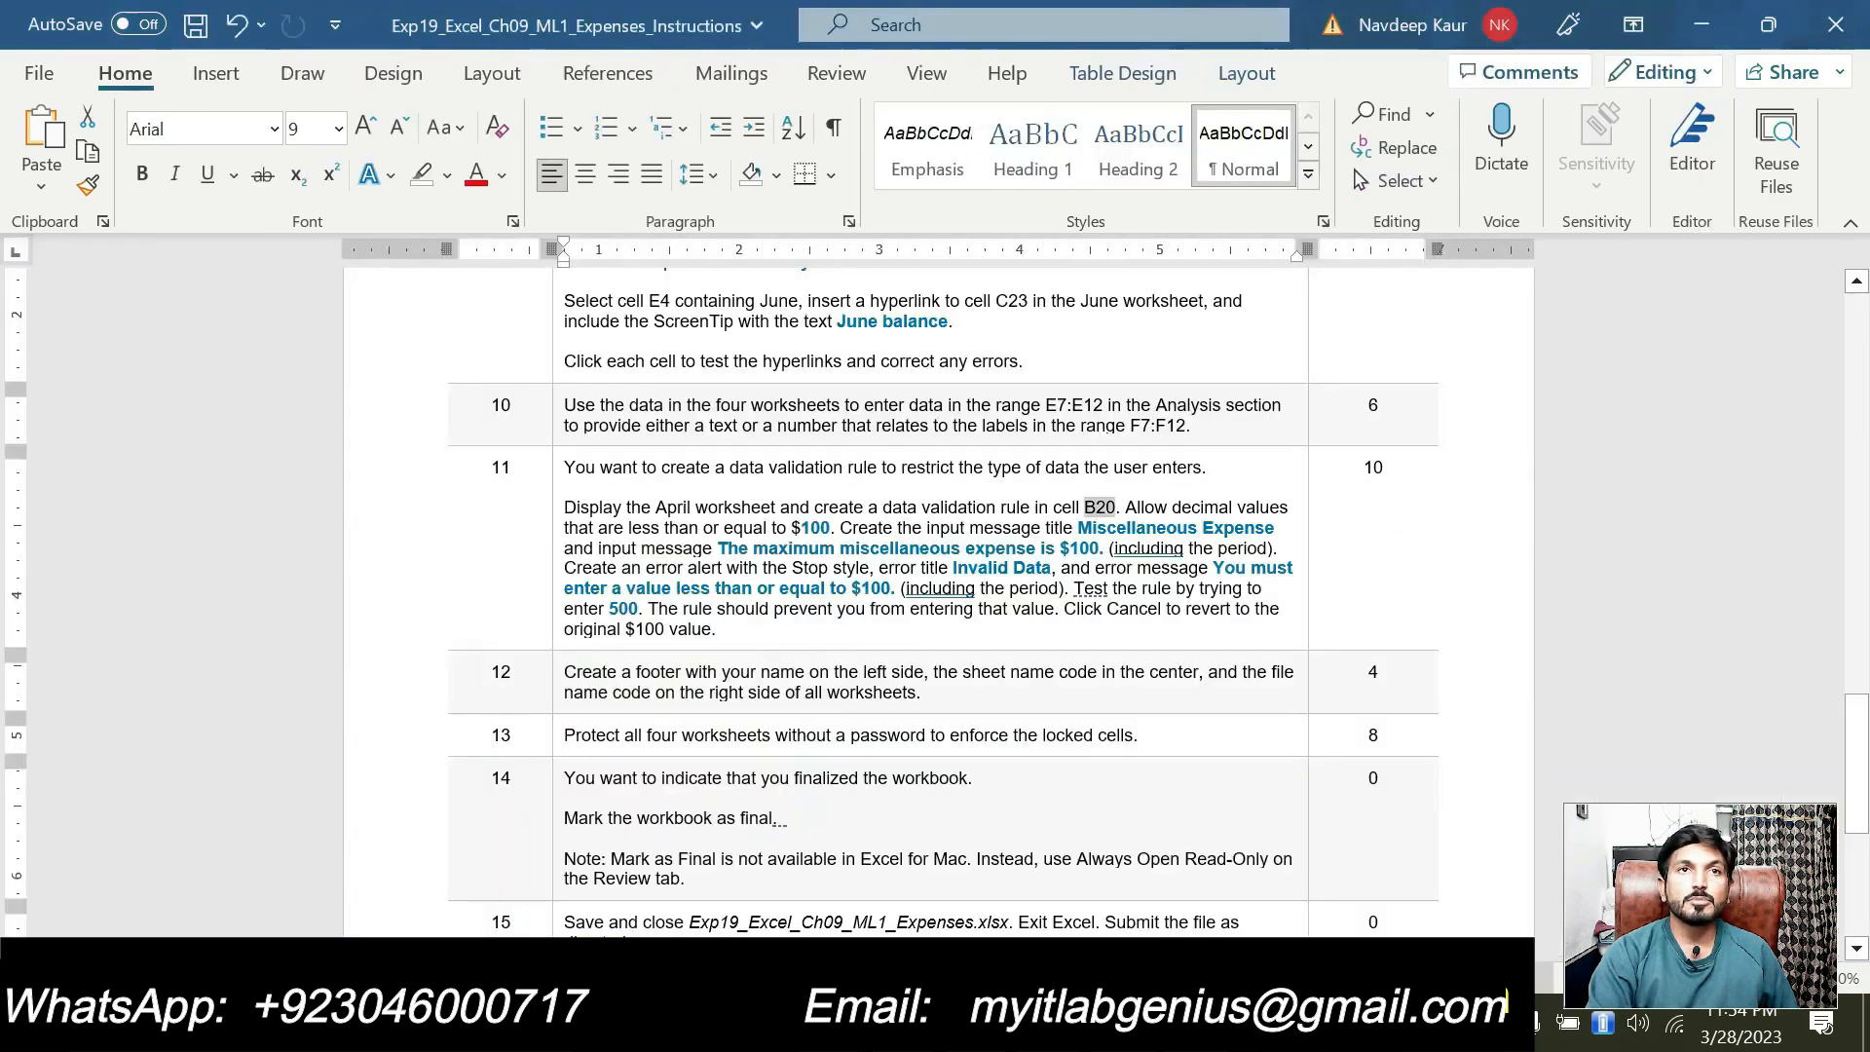
{"action": "left_click_drag", "start_coordinate": [718, 547], "coordinate": [1100, 547]}
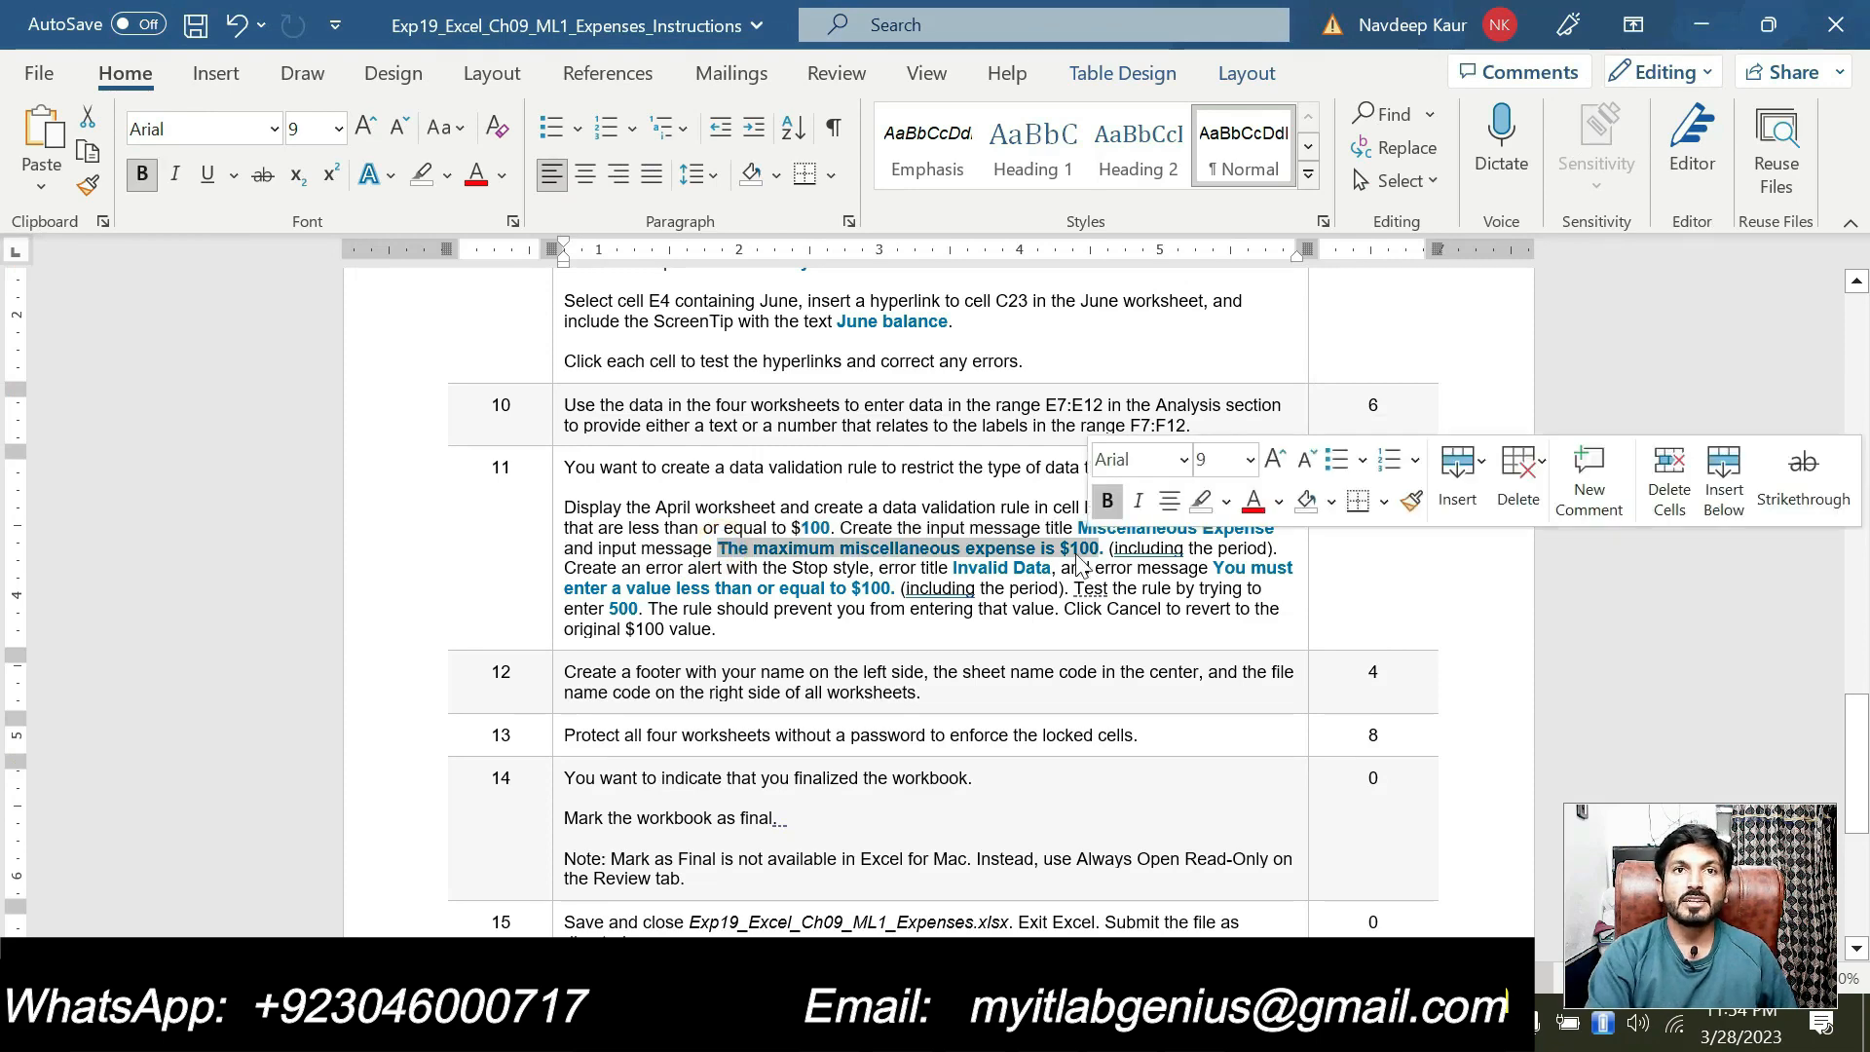
{"action": "left_click", "coordinate": [966, 583]}
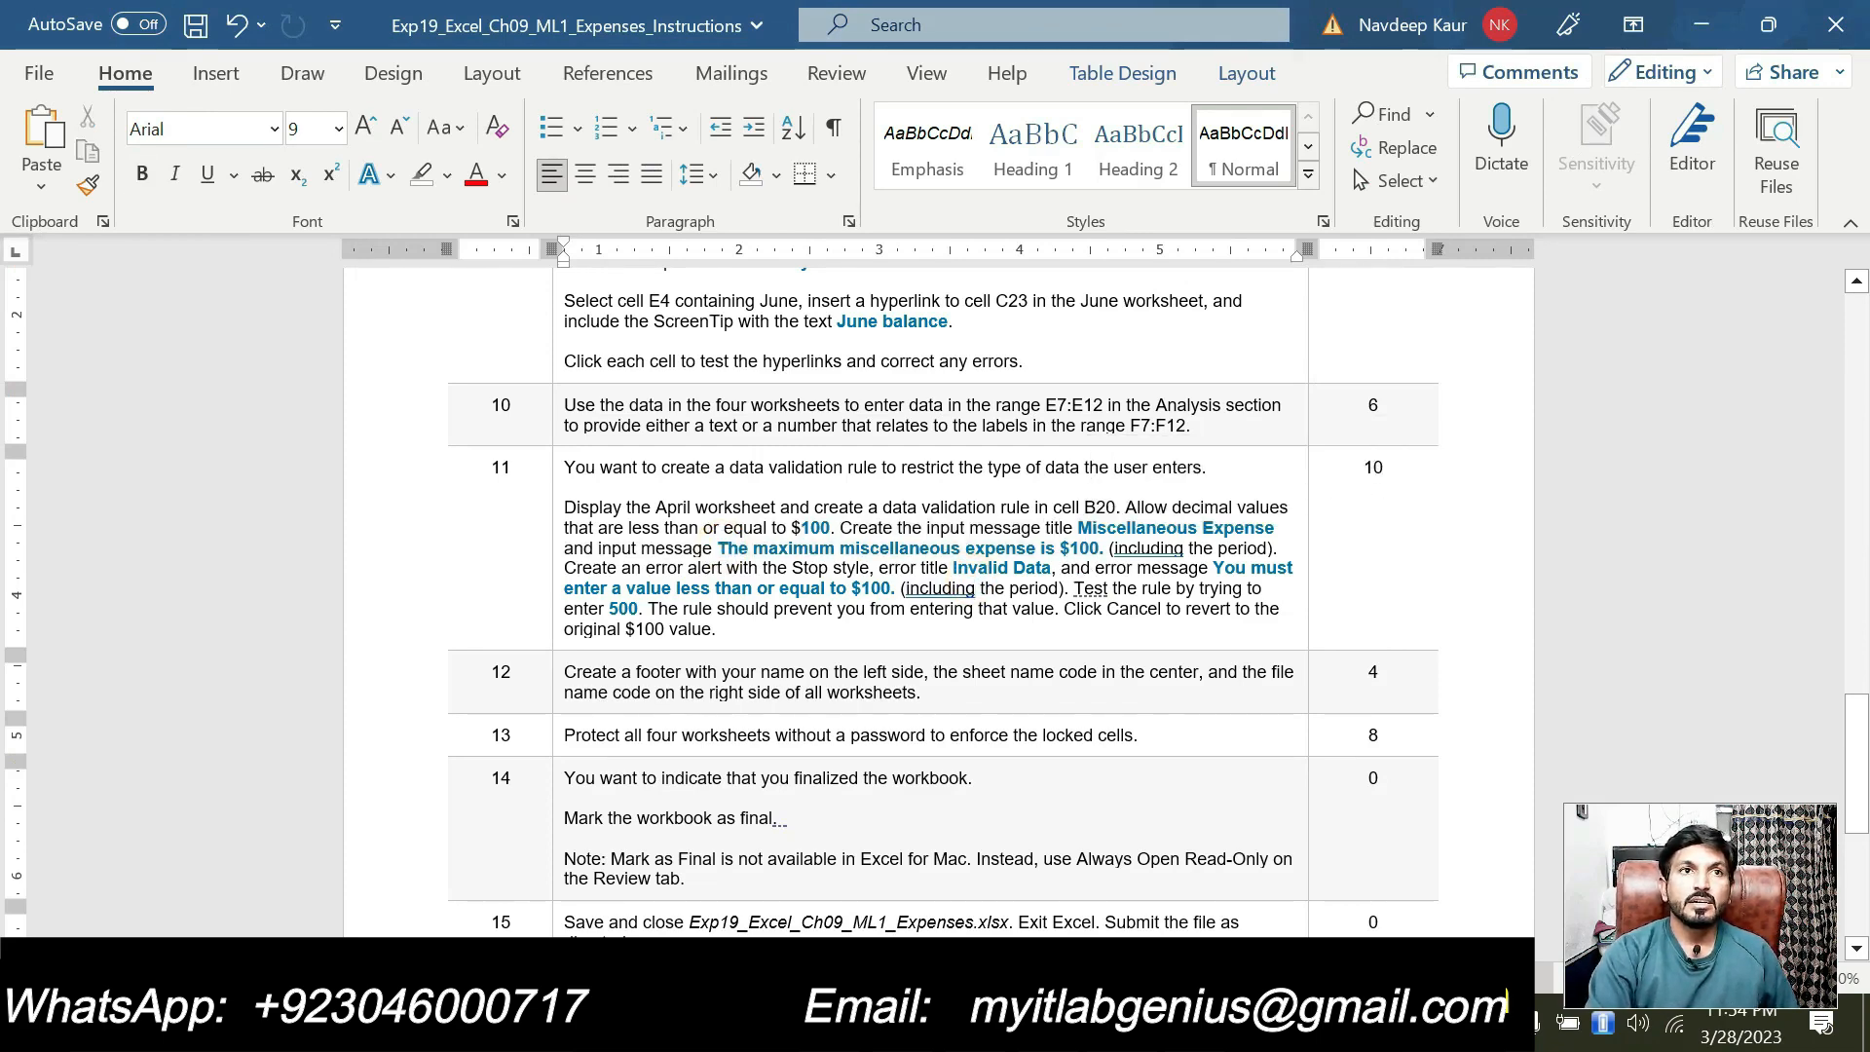
{"action": "key", "text": "alt+Tab"}
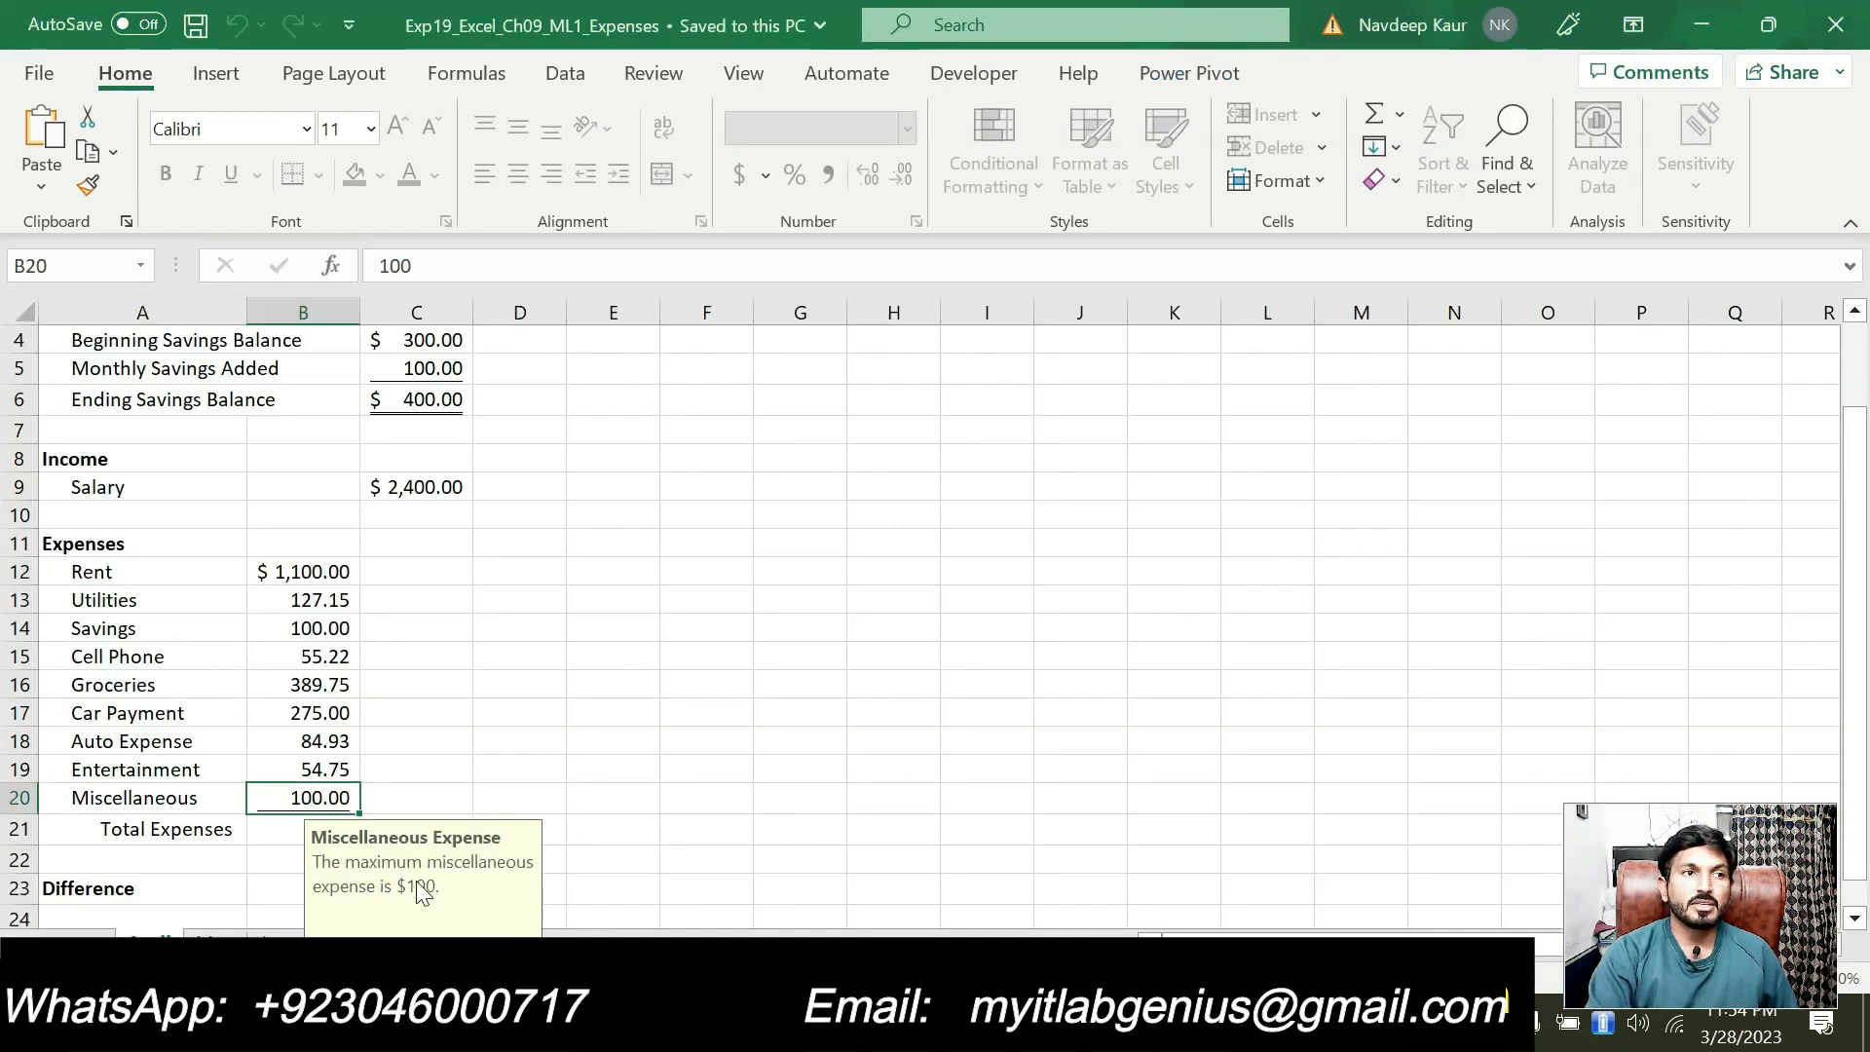
Step: Consult step 11 in the Word instructions, and test the validation rule in Excel by entering 500 in April's cell B20
{"action": "key", "text": "alt+Tab"}
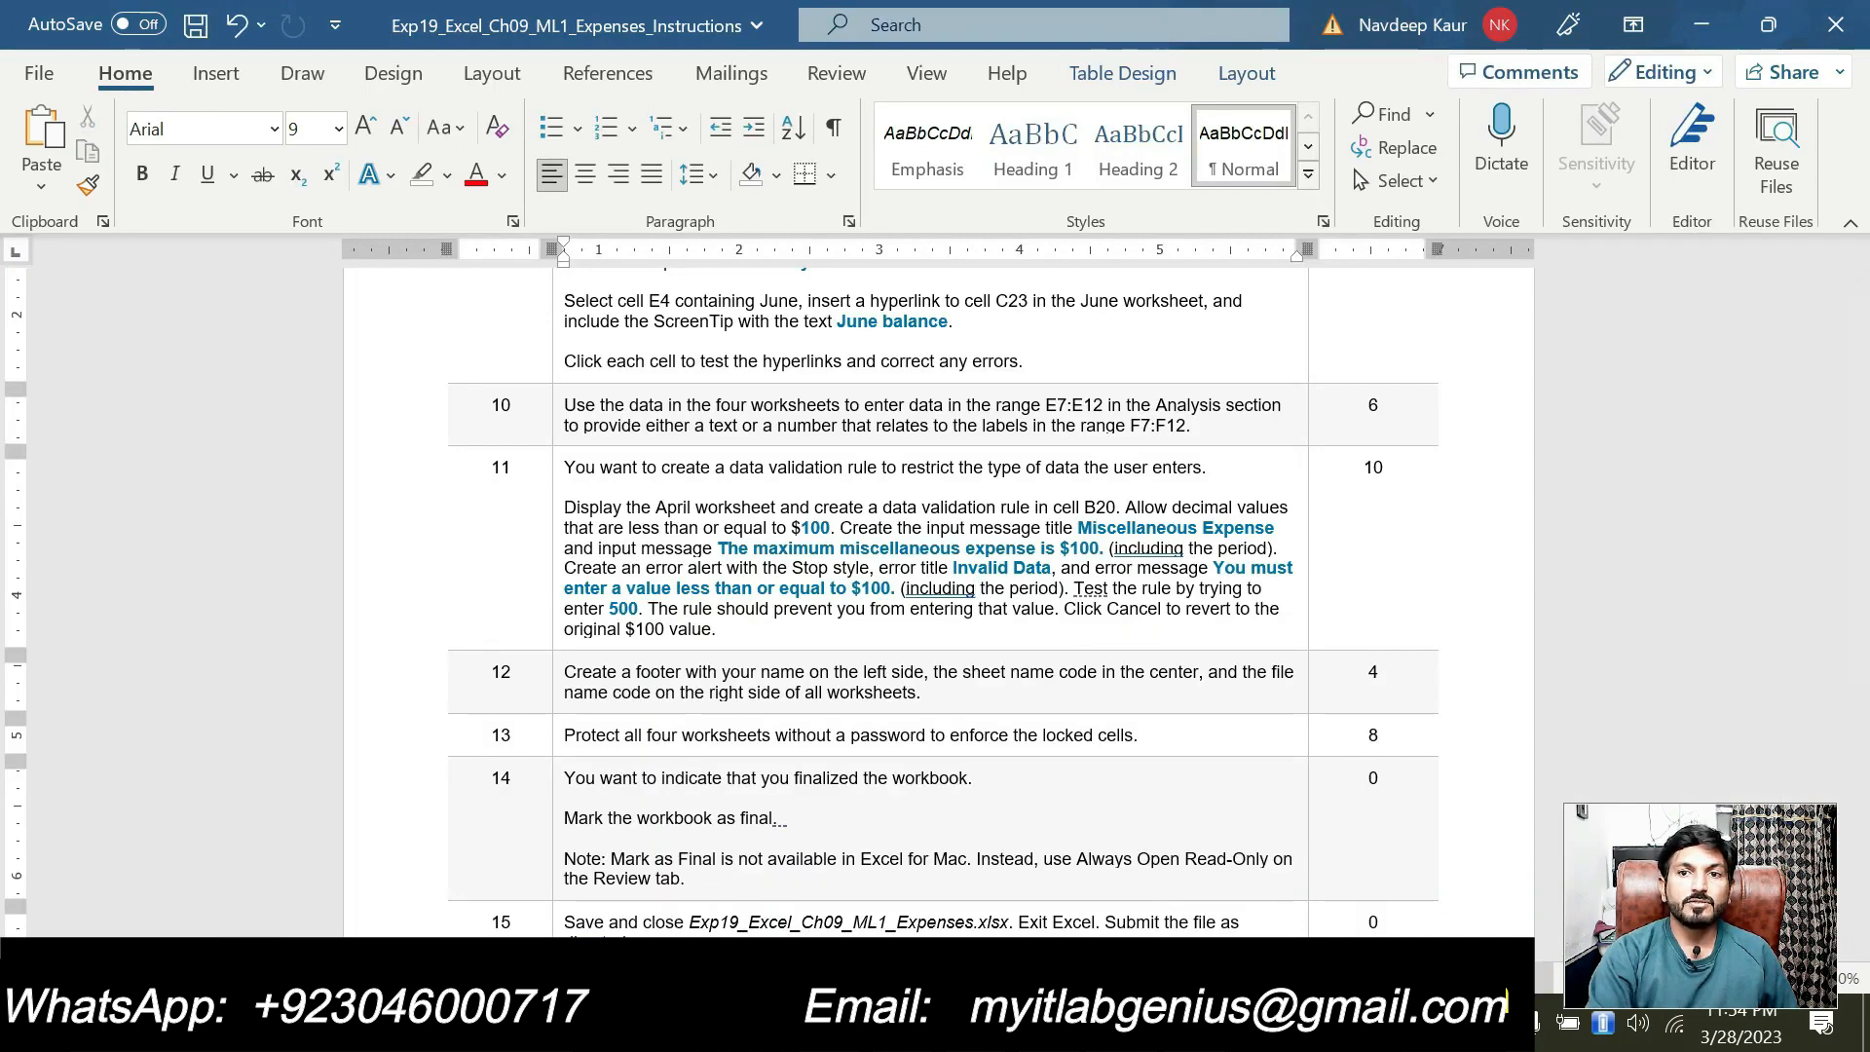
{"action": "key", "text": "alt+Tab"}
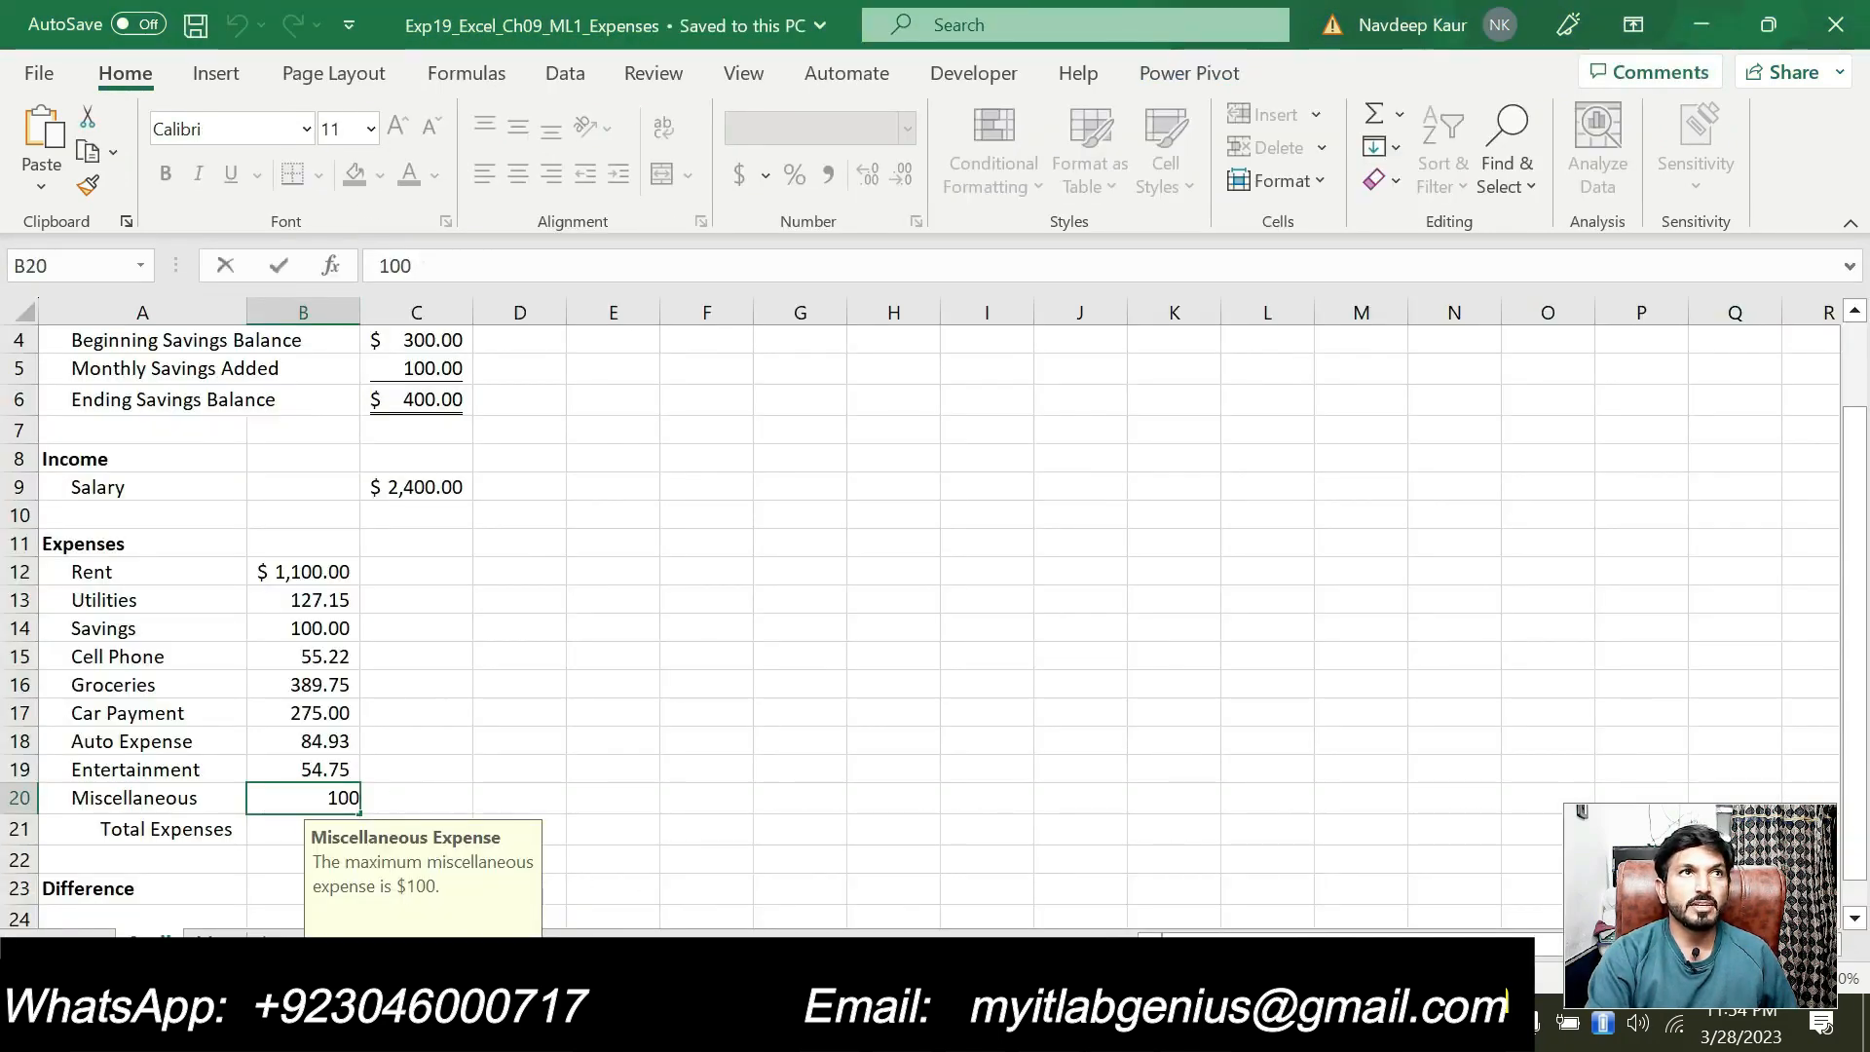
{"action": "double_click", "coordinate": [394, 265]}
{"action": "type", "text": "500"}
{"action": "key", "text": "Return"}
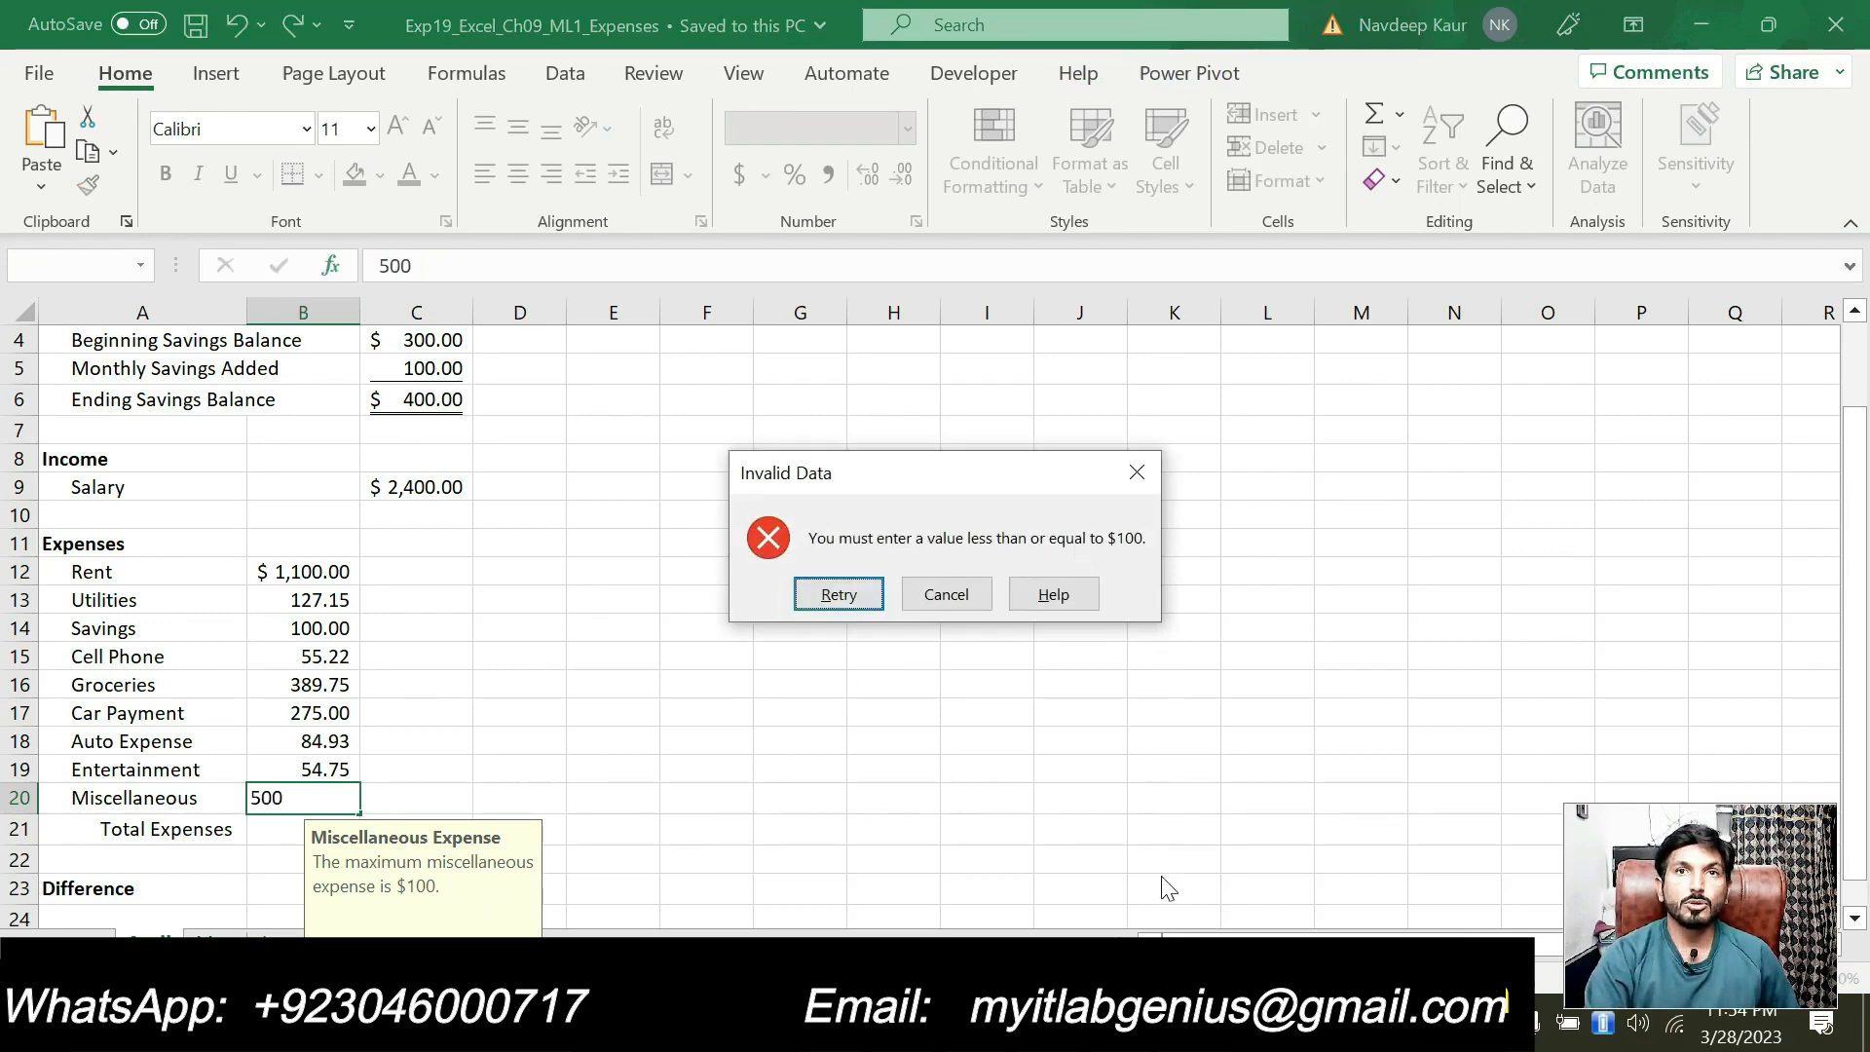
Step: Compare the Invalid Data alert with step 11's error message in the Word instructions, and dismiss the alert in Excel
{"action": "key", "text": "alt+Tab"}
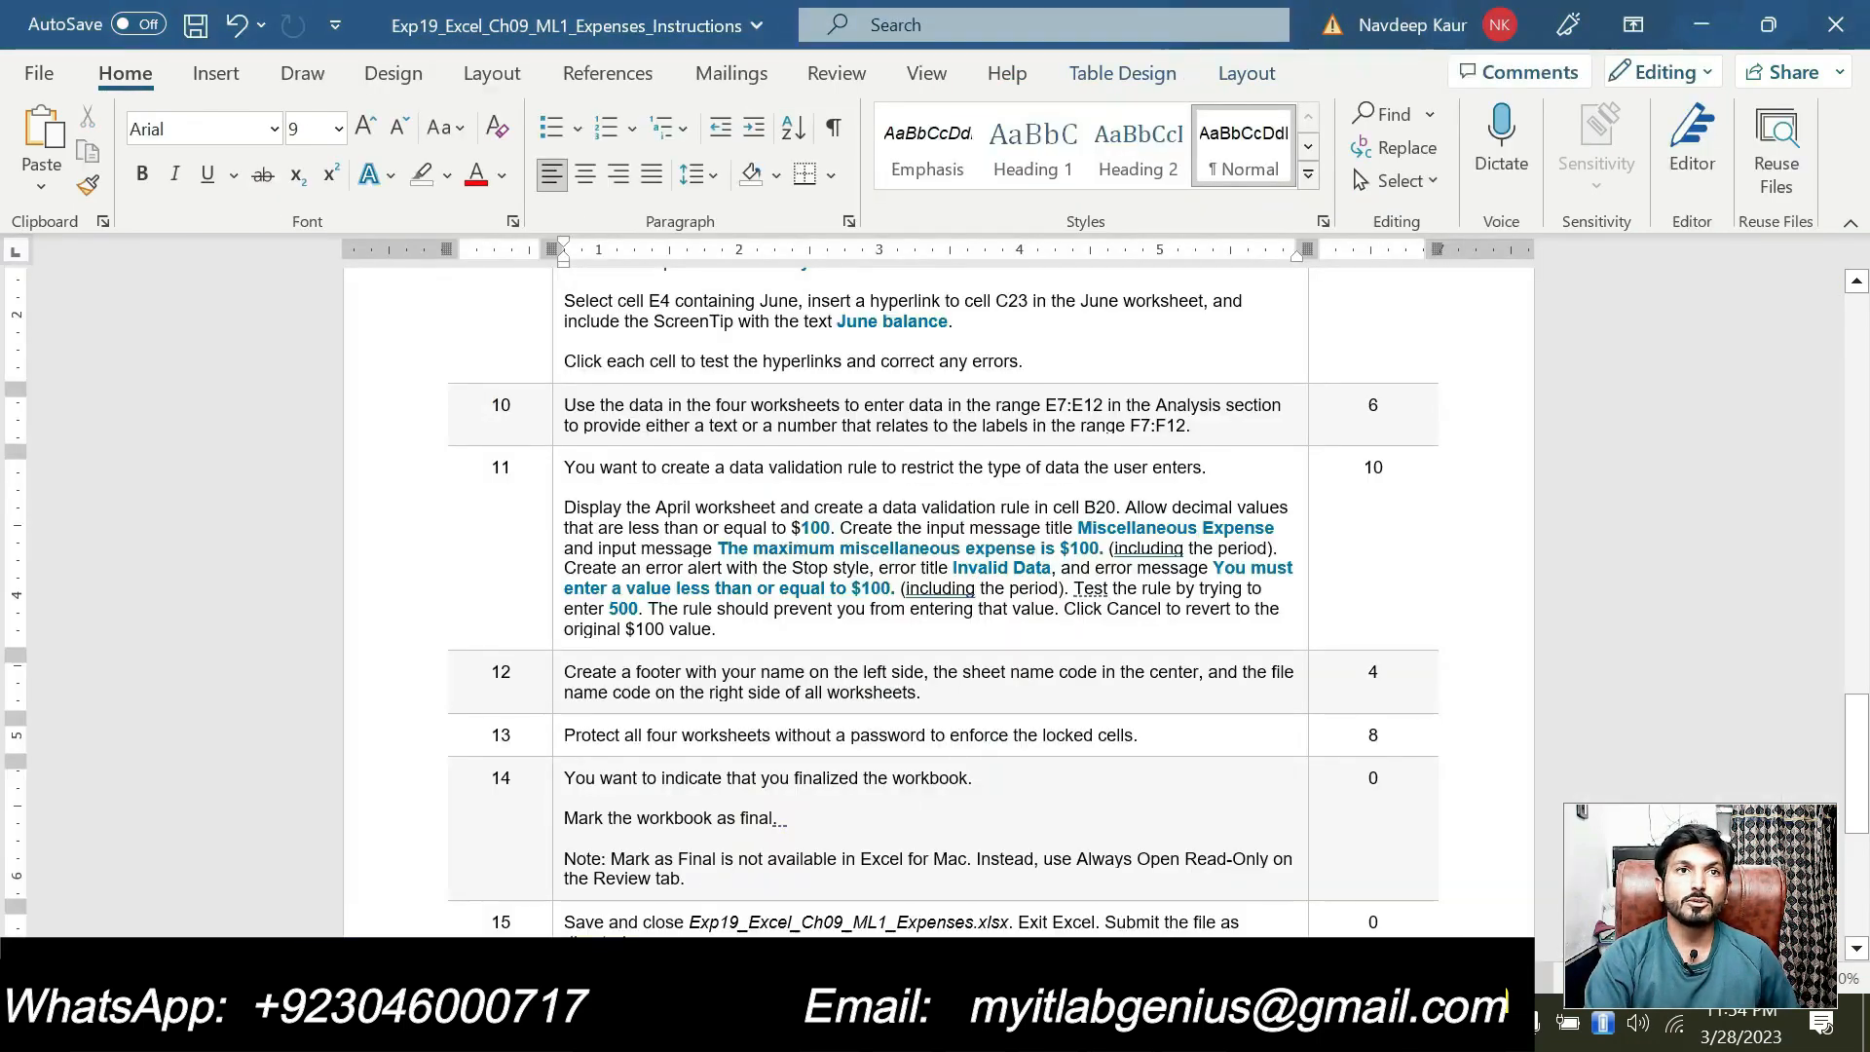
{"action": "left_click_drag", "start_coordinate": [1213, 568], "coordinate": [892, 588]}
{"action": "key", "text": "alt+Tab"}
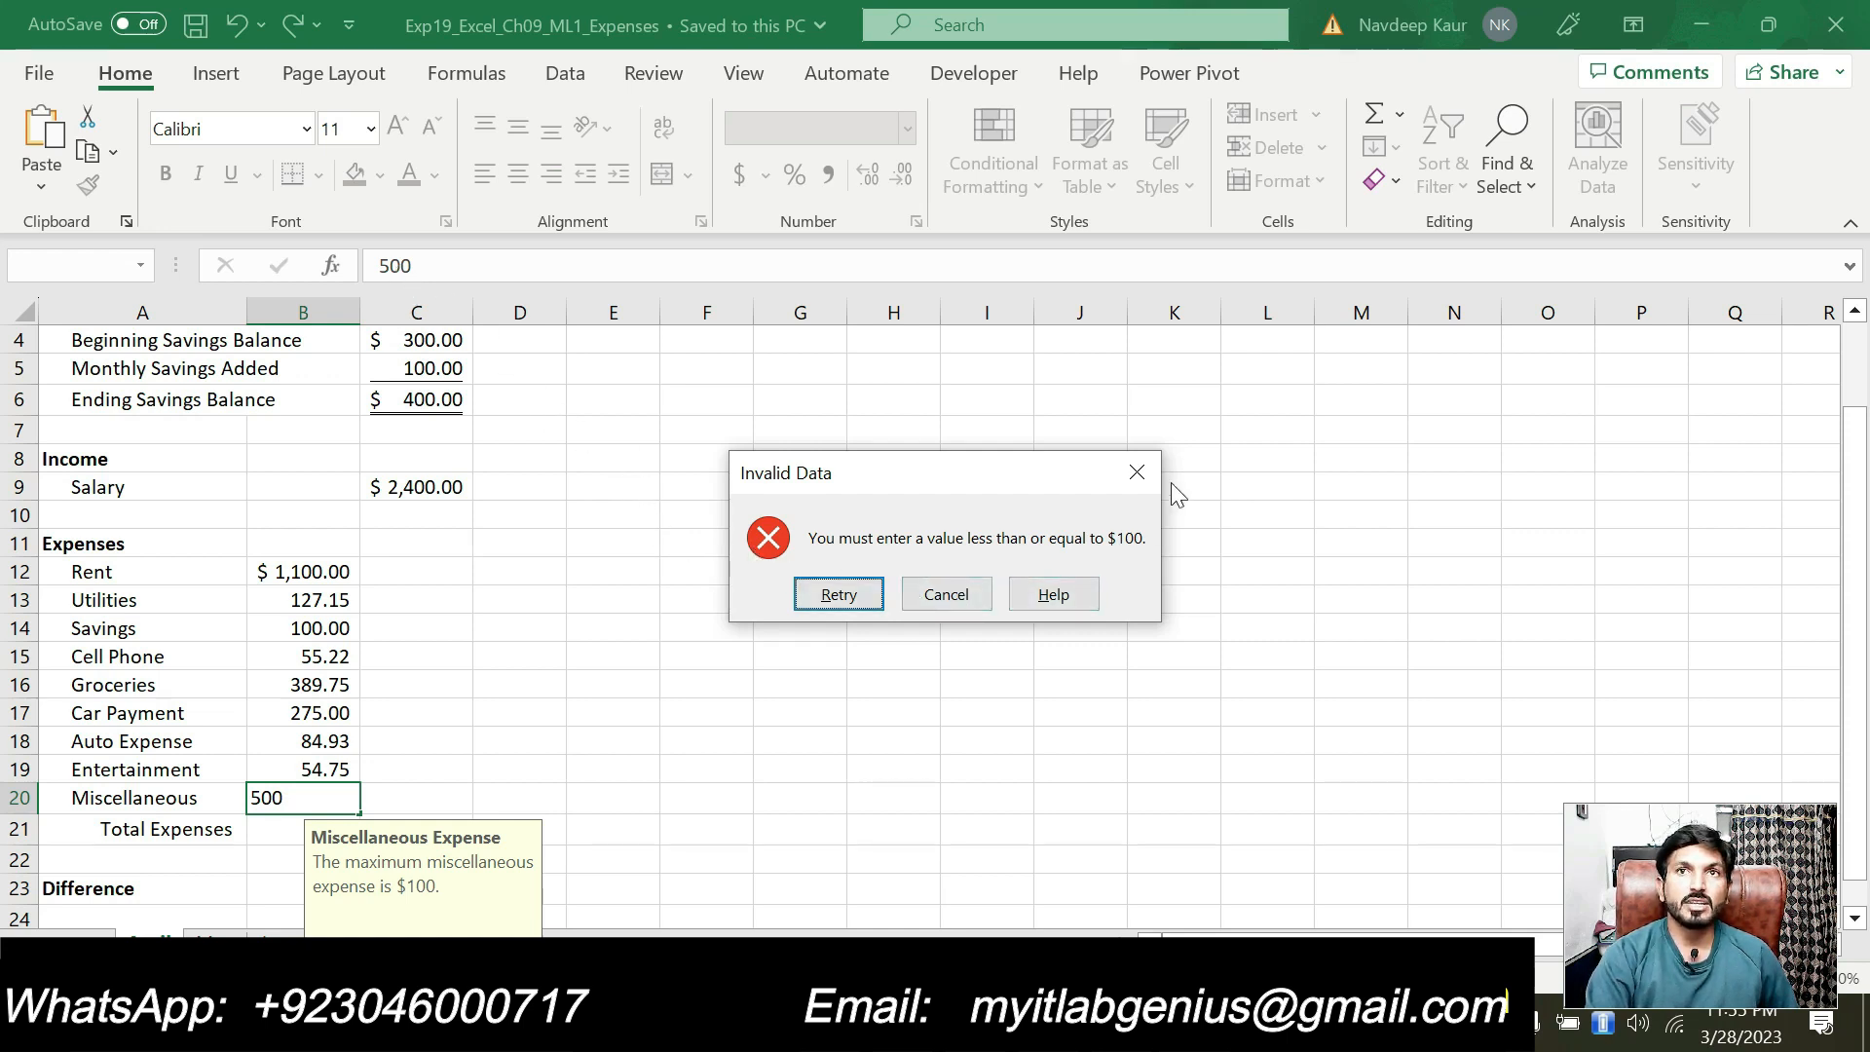
{"action": "left_click", "coordinate": [1137, 474]}
Step: Switch to the Word instructions and review the remaining steps 12 to 15 and the earlier steps back to the project title
{"action": "key", "text": "alt+Tab"}
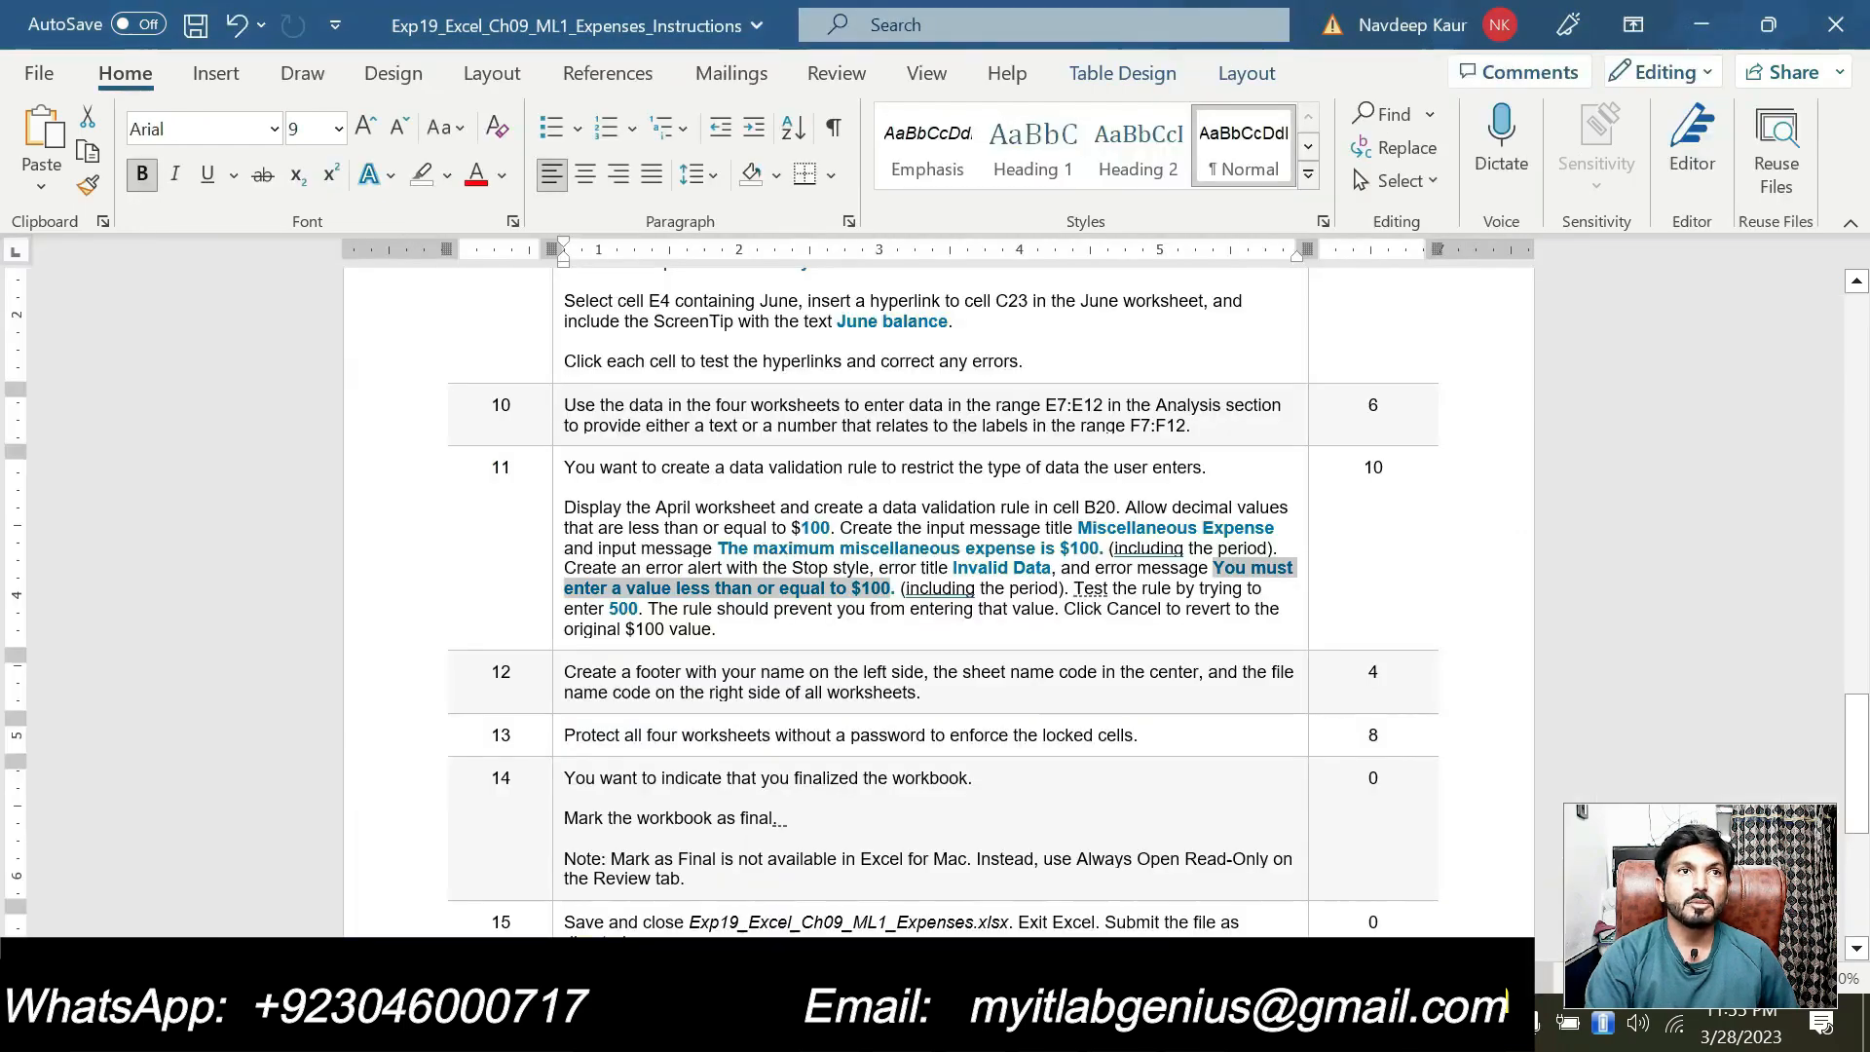
{"action": "scroll", "coordinate": [935, 584], "scroll_direction": "down", "scroll_amount": 1}
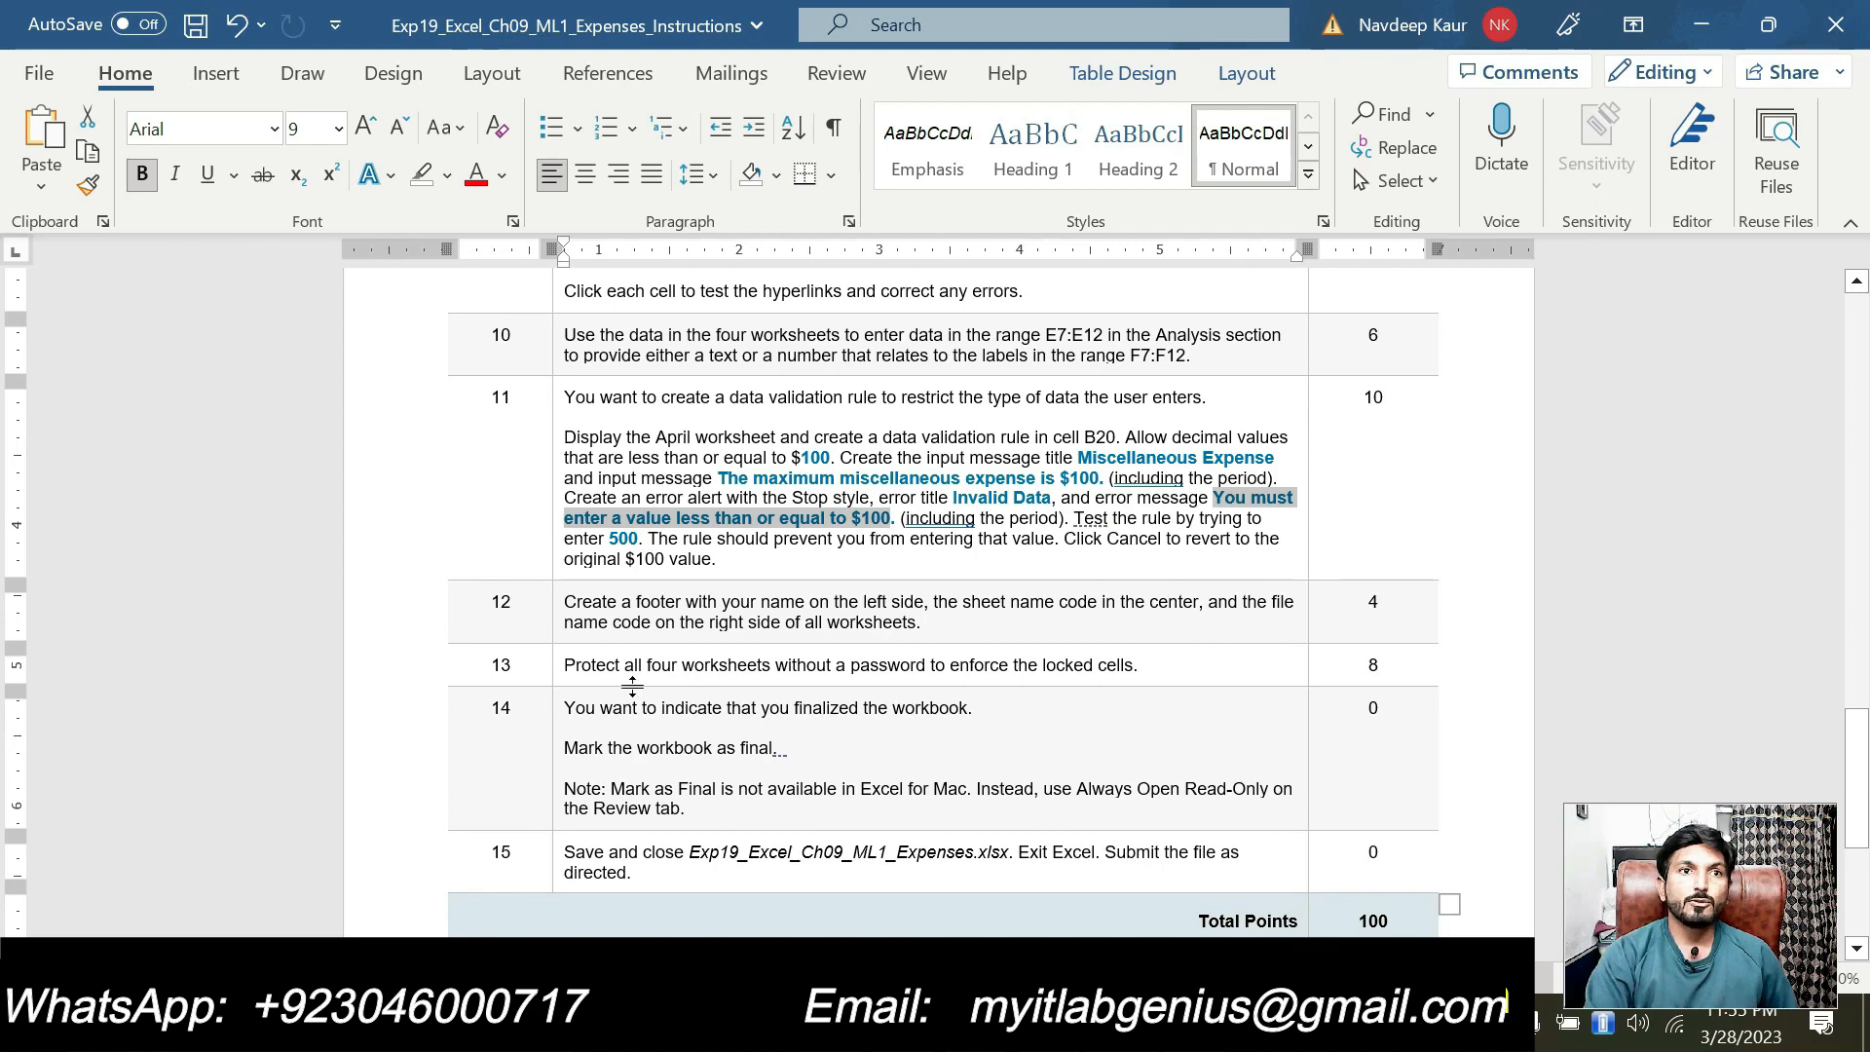
{"action": "left_click", "coordinate": [666, 666]}
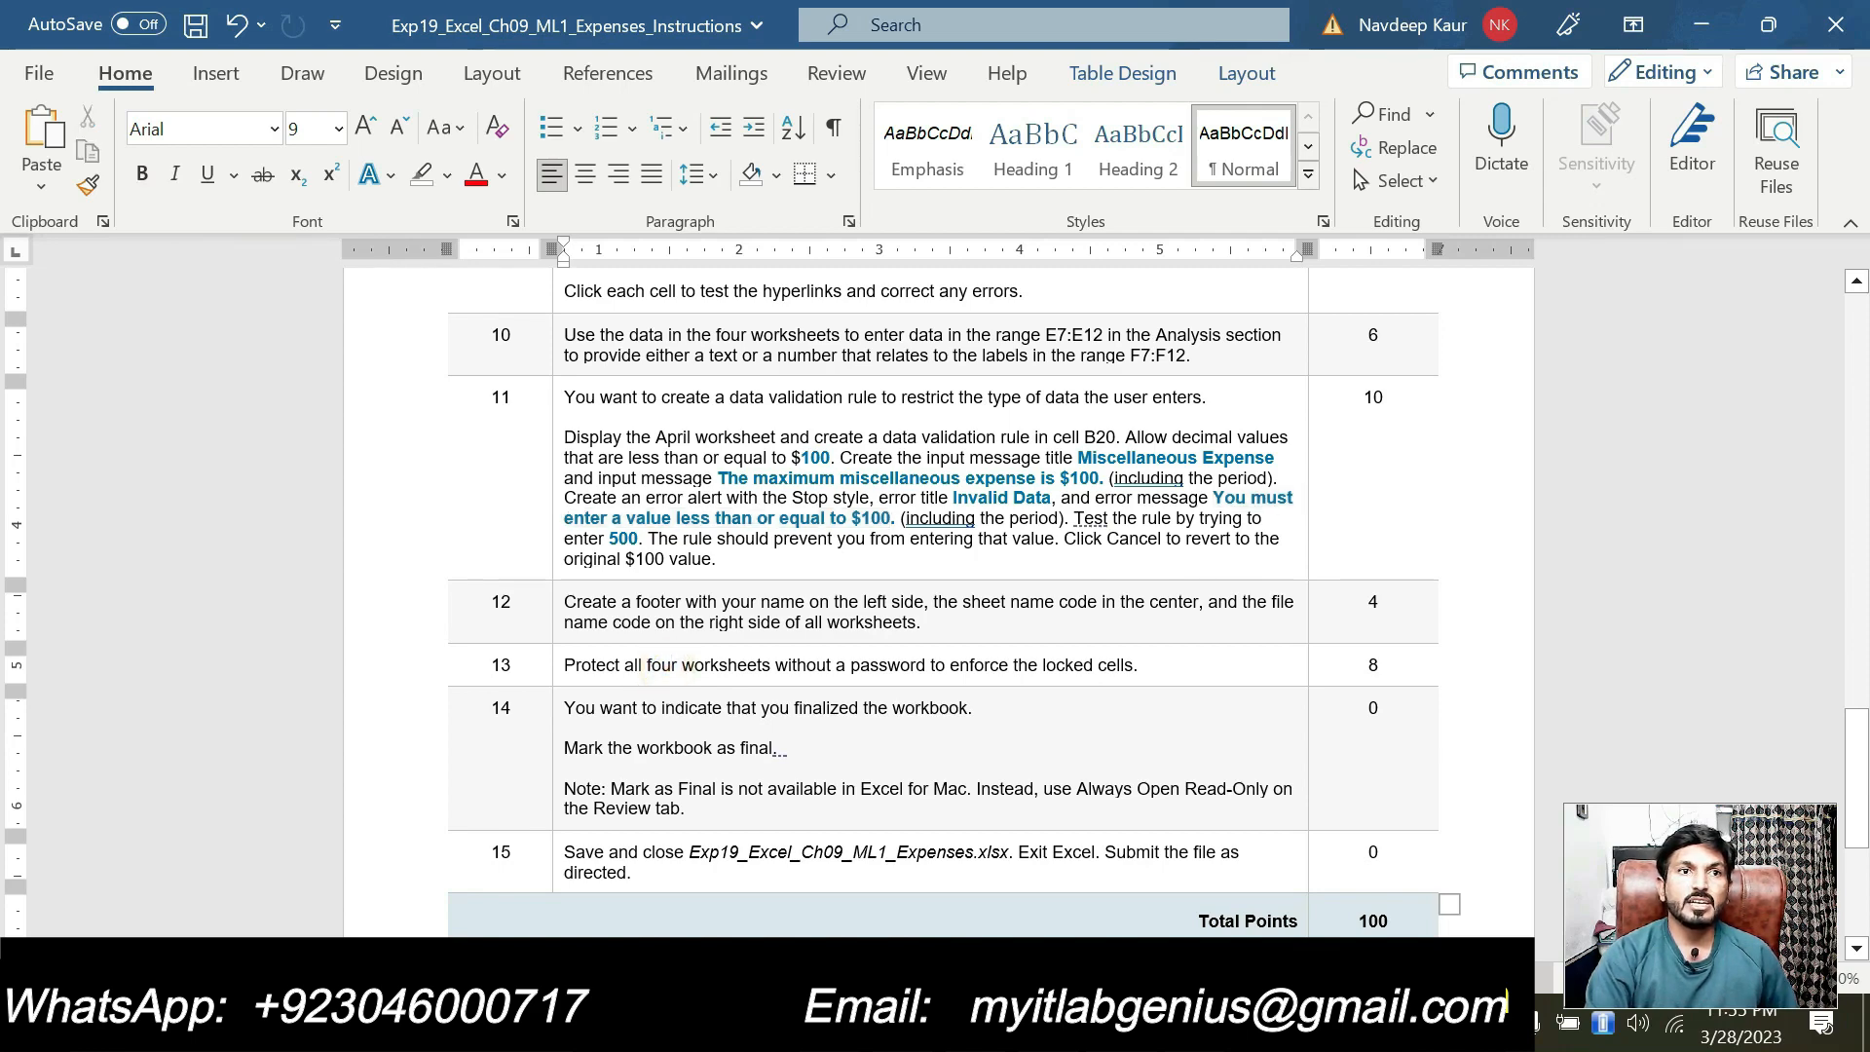
{"action": "scroll", "coordinate": [720, 785], "scroll_direction": "up", "scroll_amount": 10}
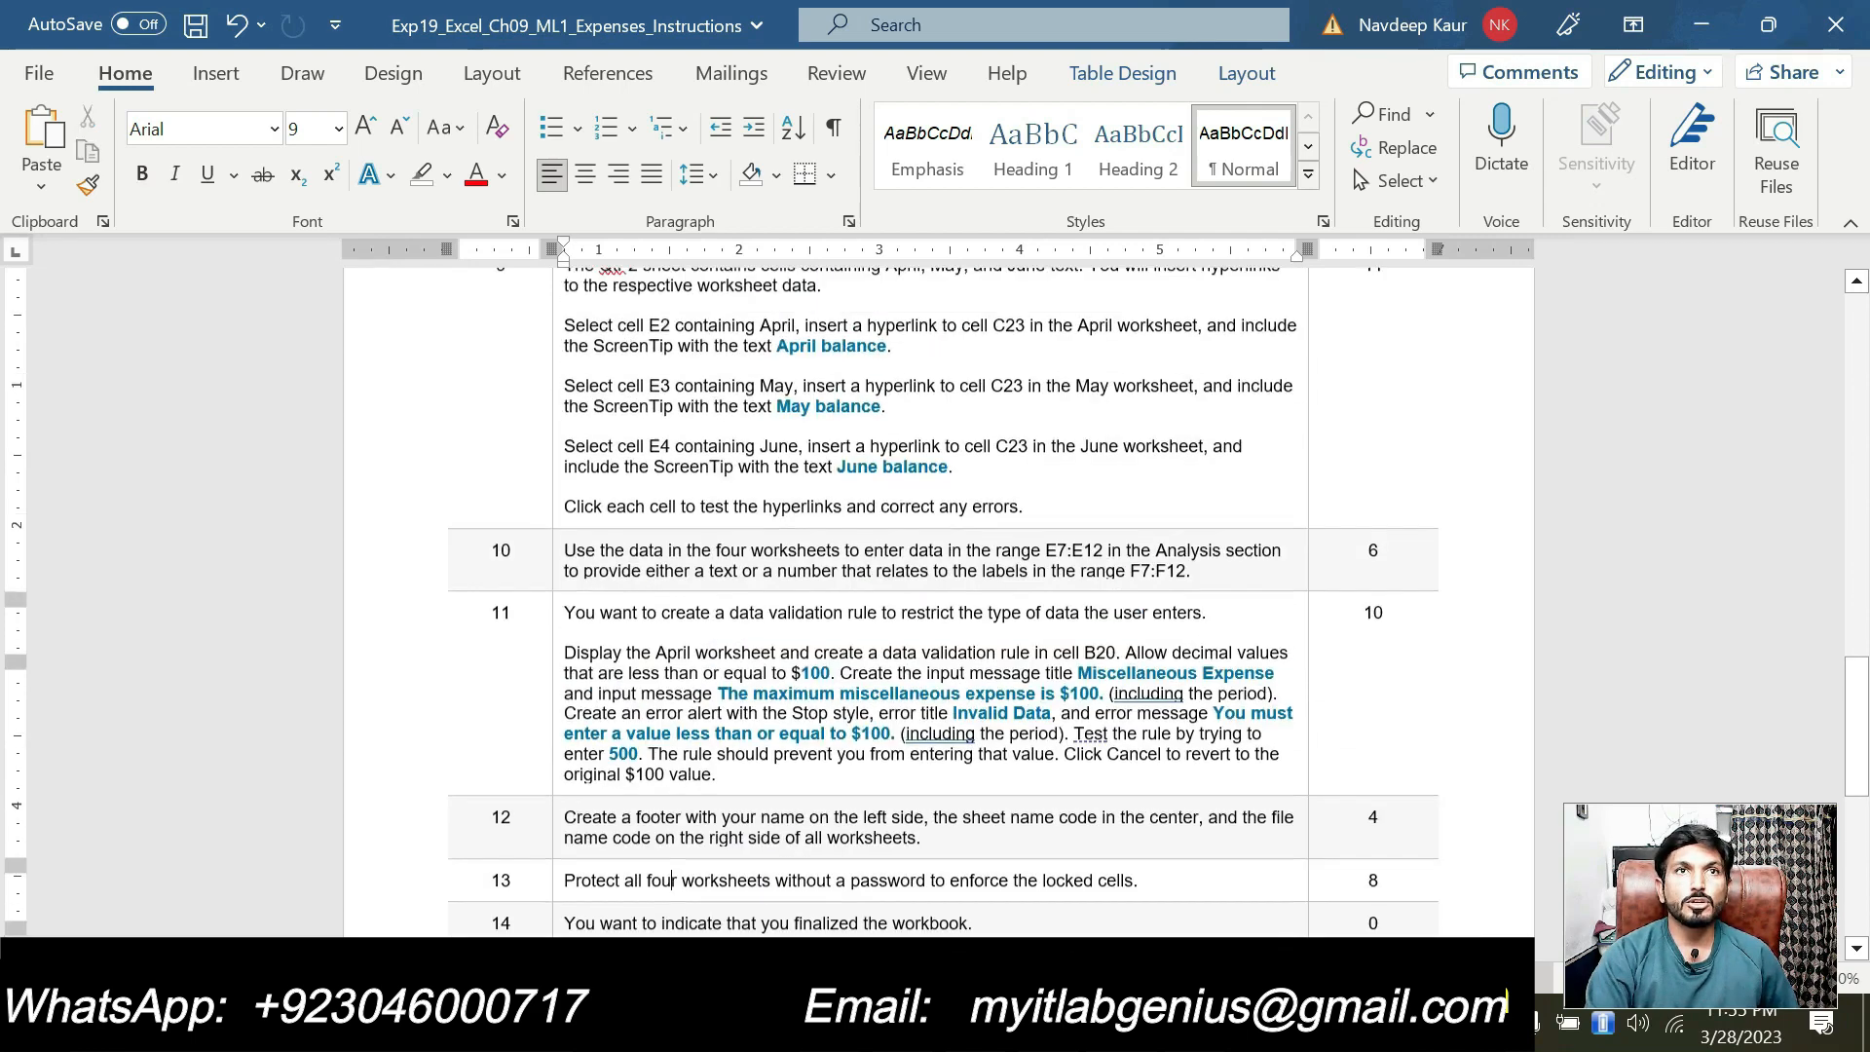
{"action": "scroll", "coordinate": [721, 785], "scroll_direction": "up", "scroll_amount": 10}
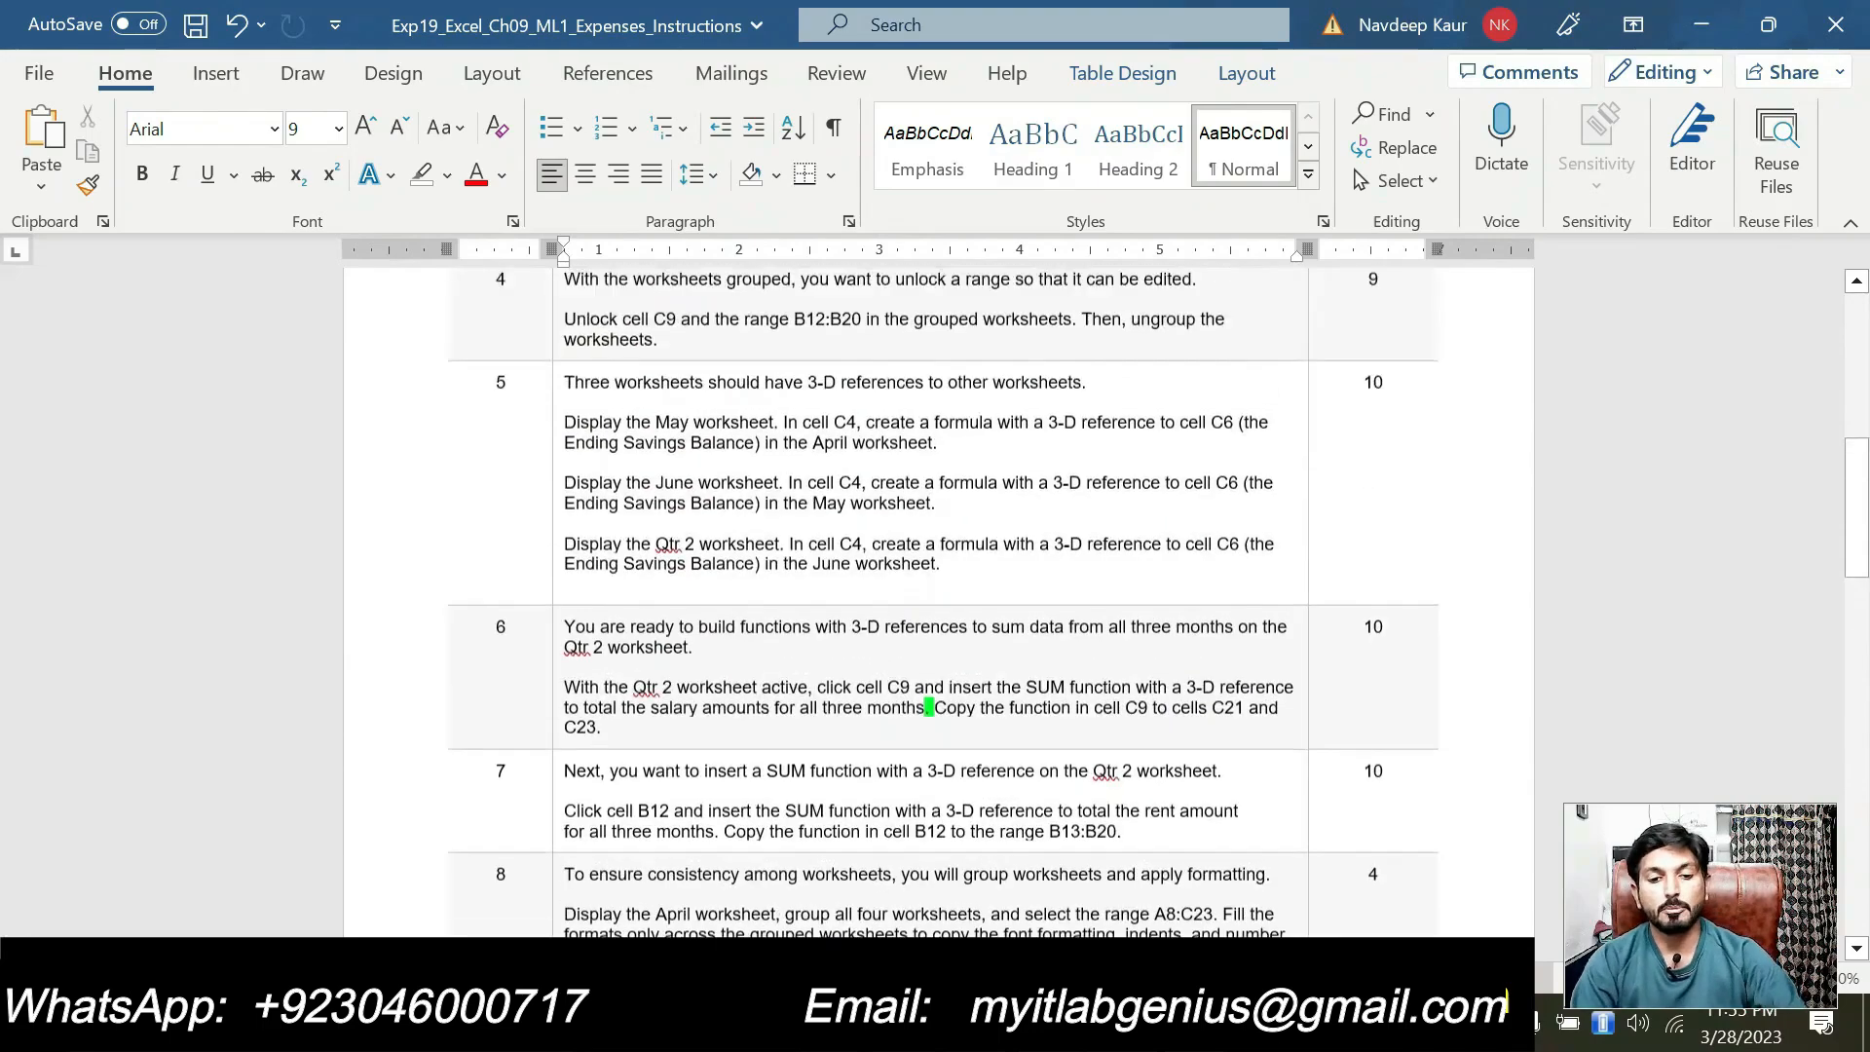
{"action": "key", "text": "alt+Tab"}
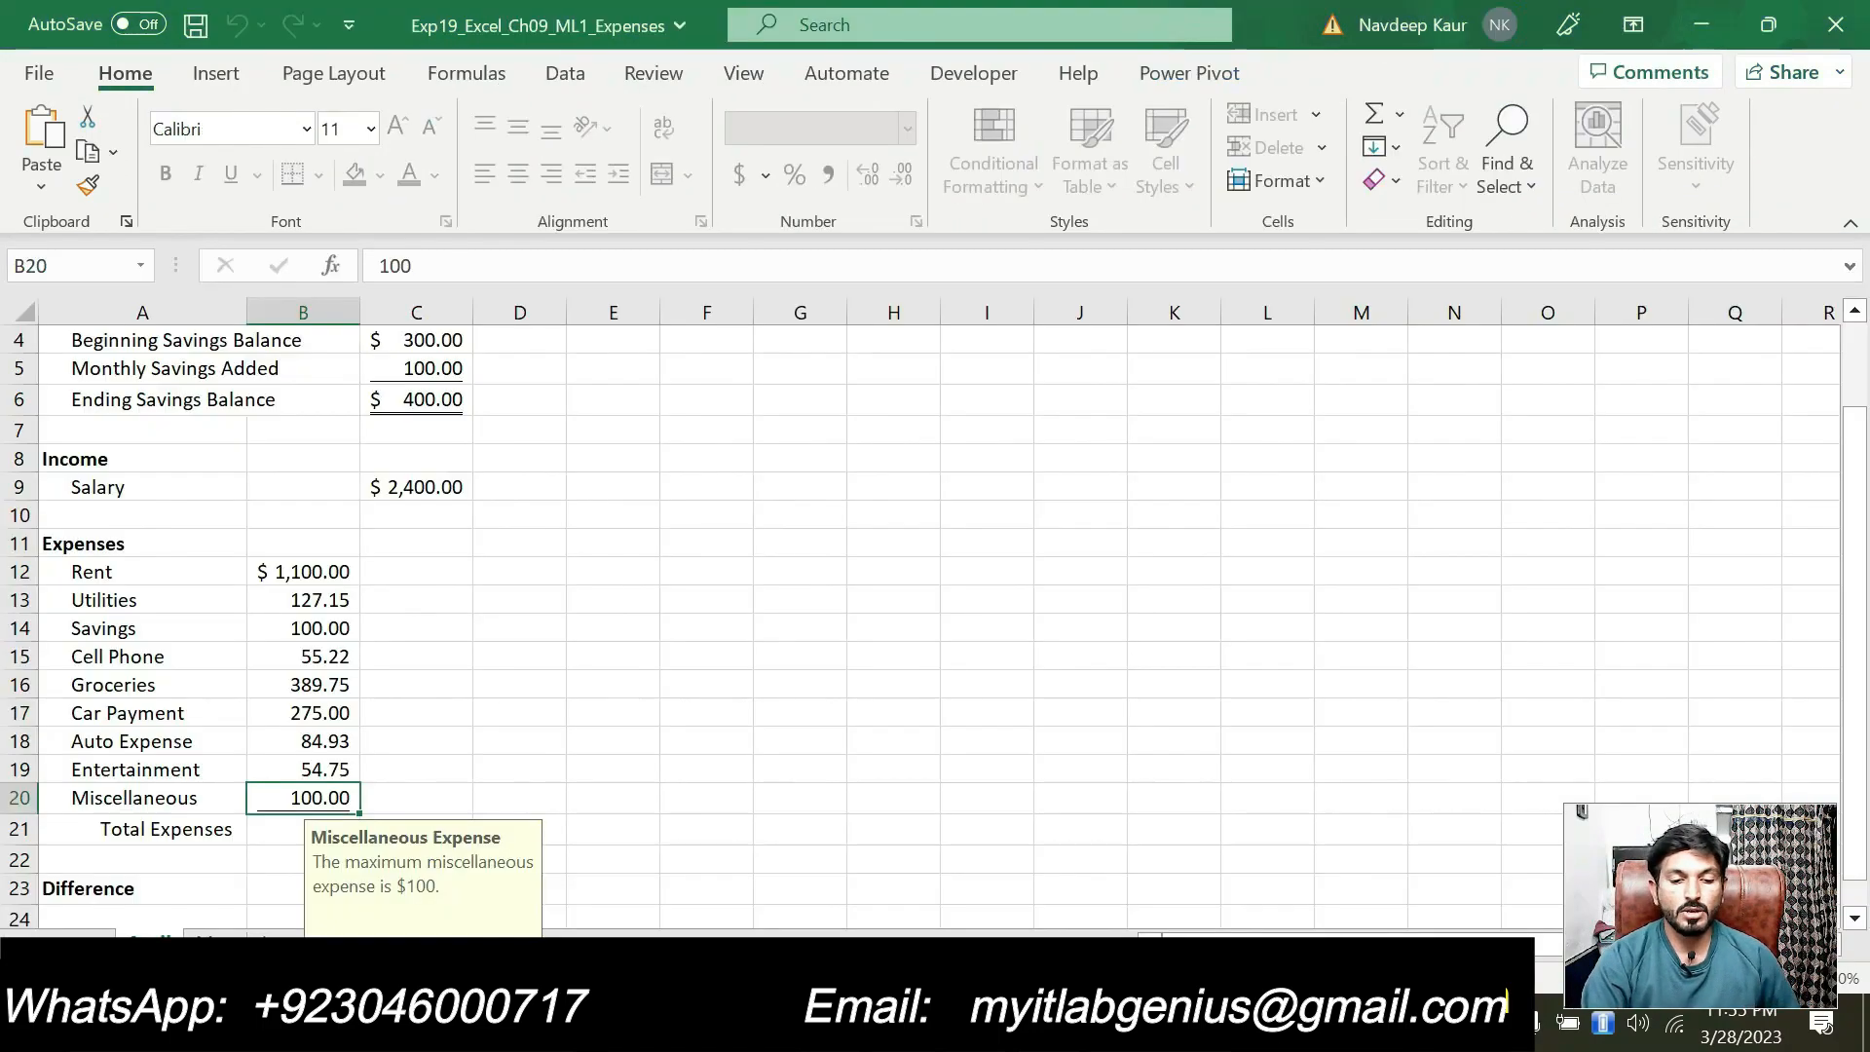
{"action": "key", "text": "alt+Tab"}
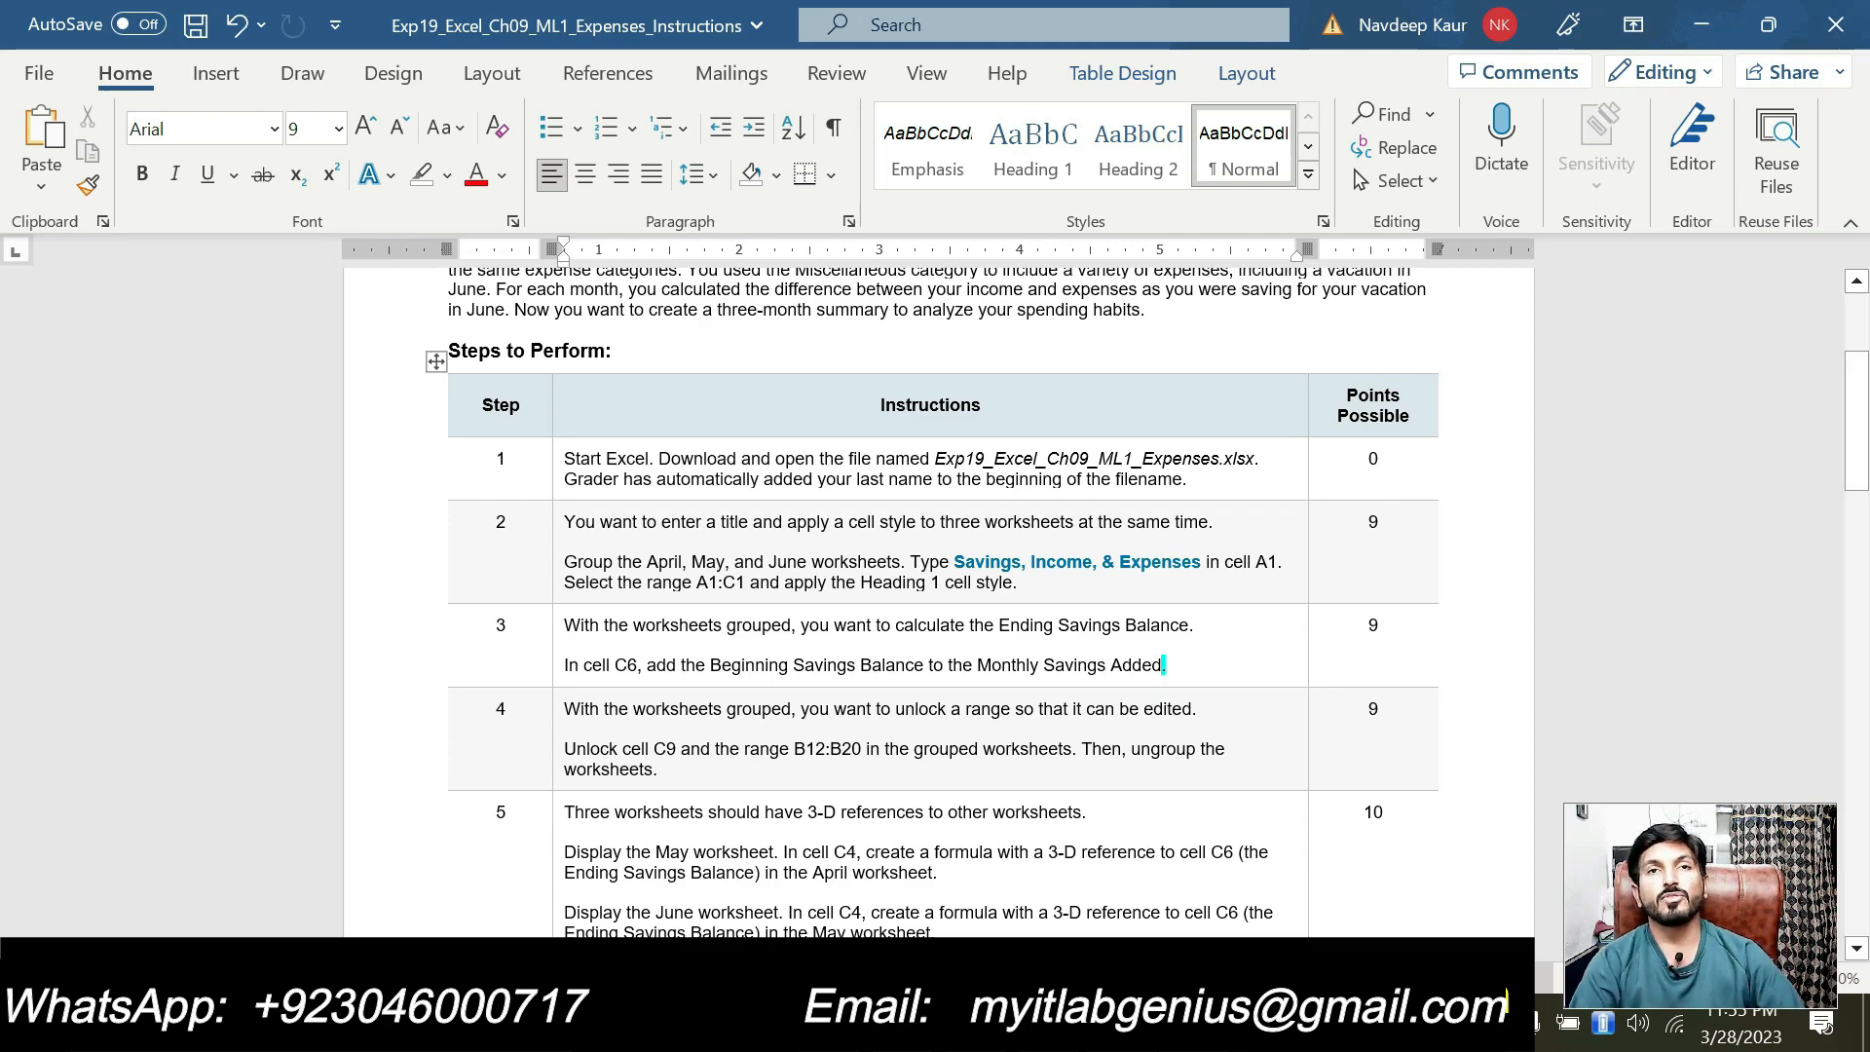
{"action": "scroll", "coordinate": [1042, 754], "scroll_direction": "up", "scroll_amount": 3}
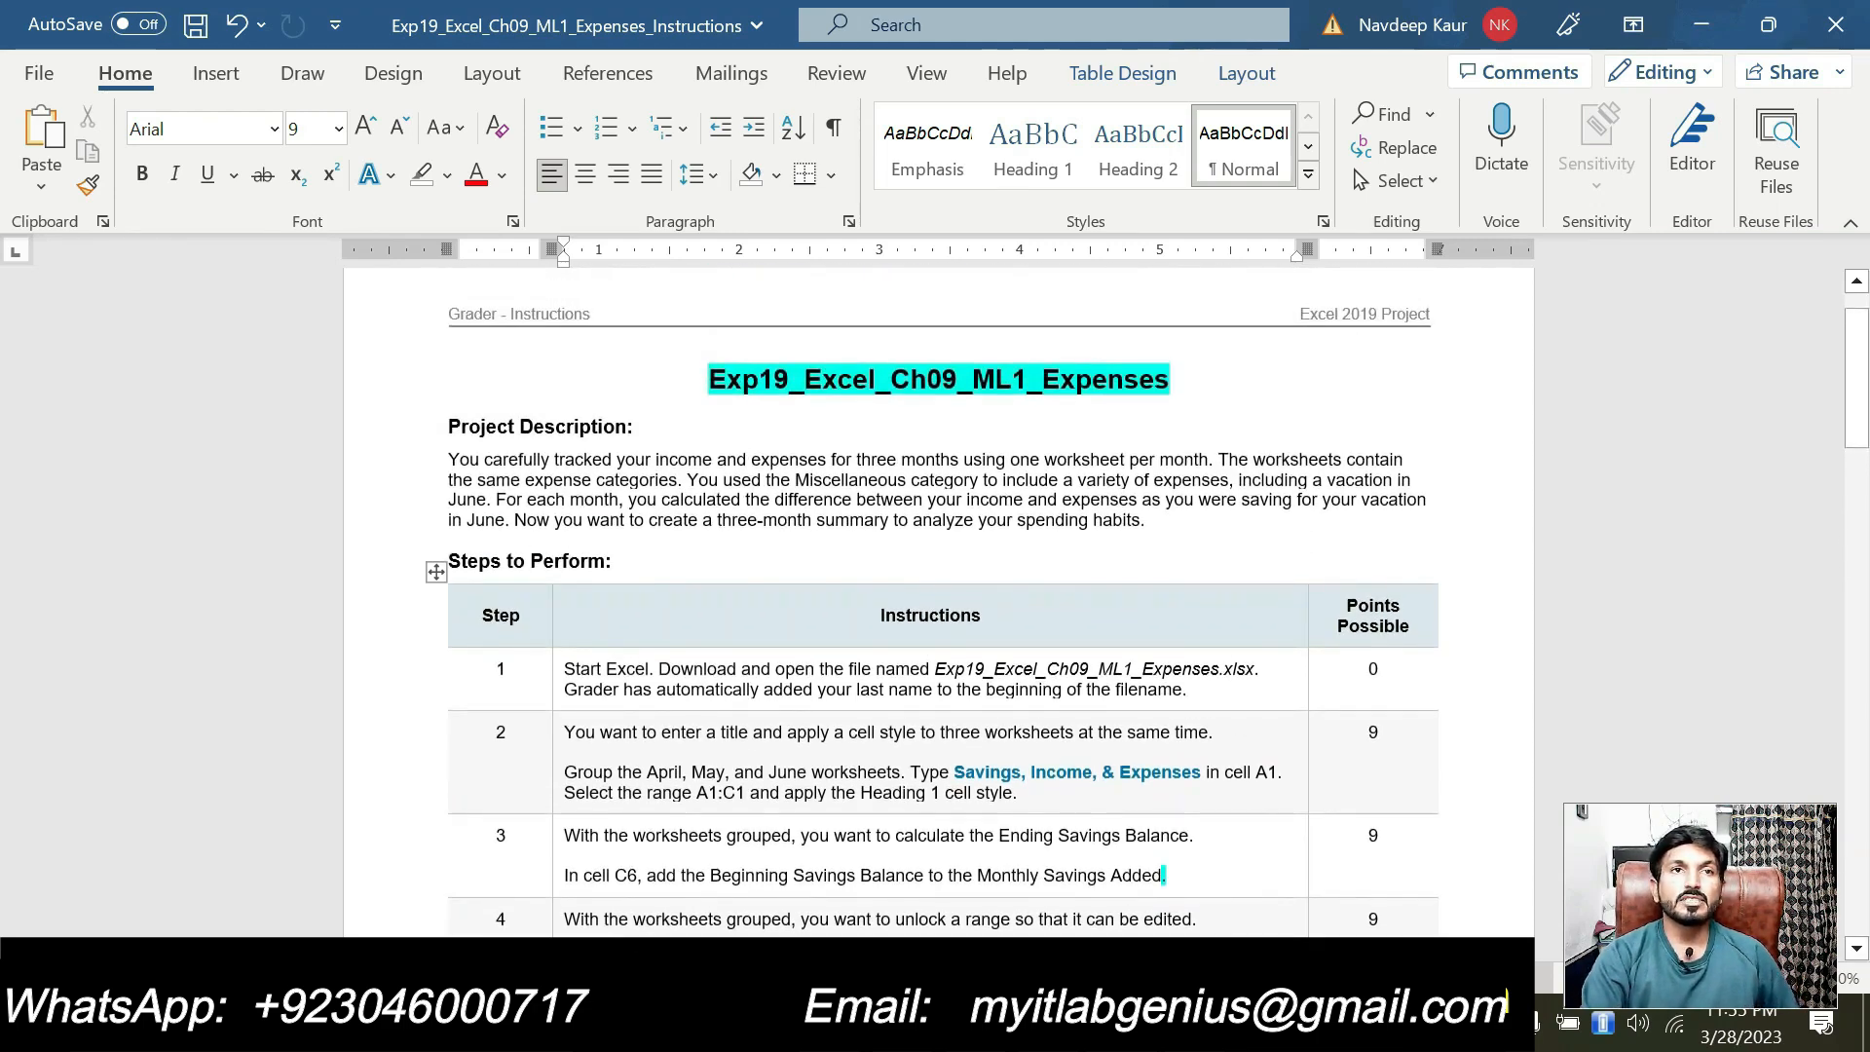